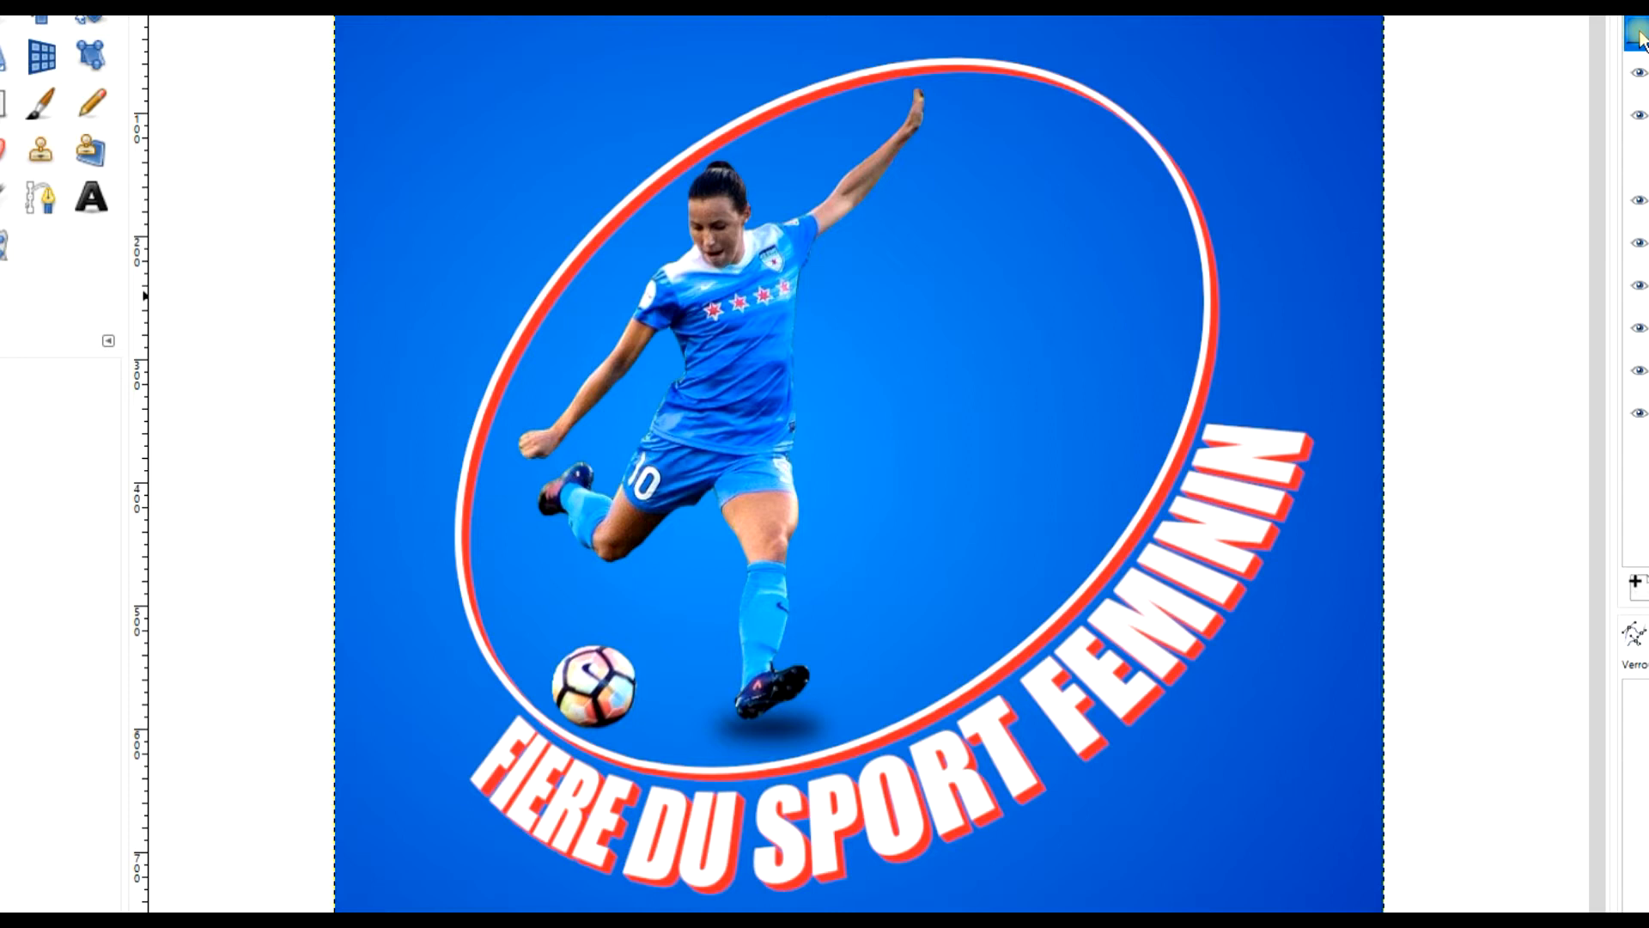
# Compare the finished football poster with the original photo by toggling the top layer's visibility
pyautogui.click(1641, 39)
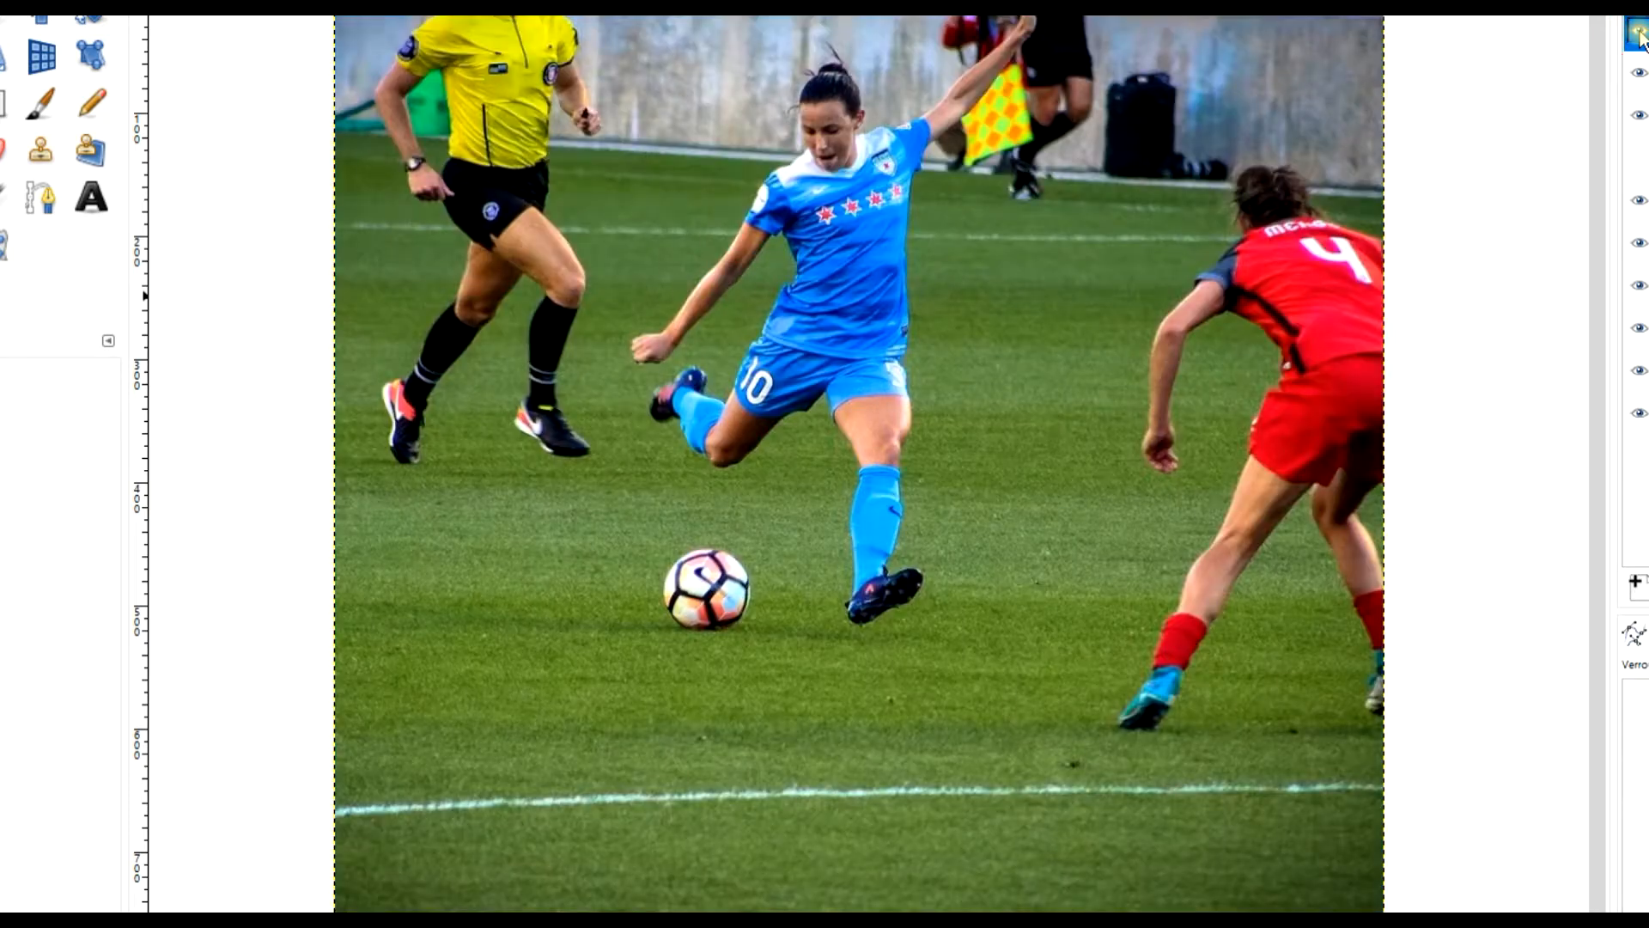
pyautogui.click(1641, 39)
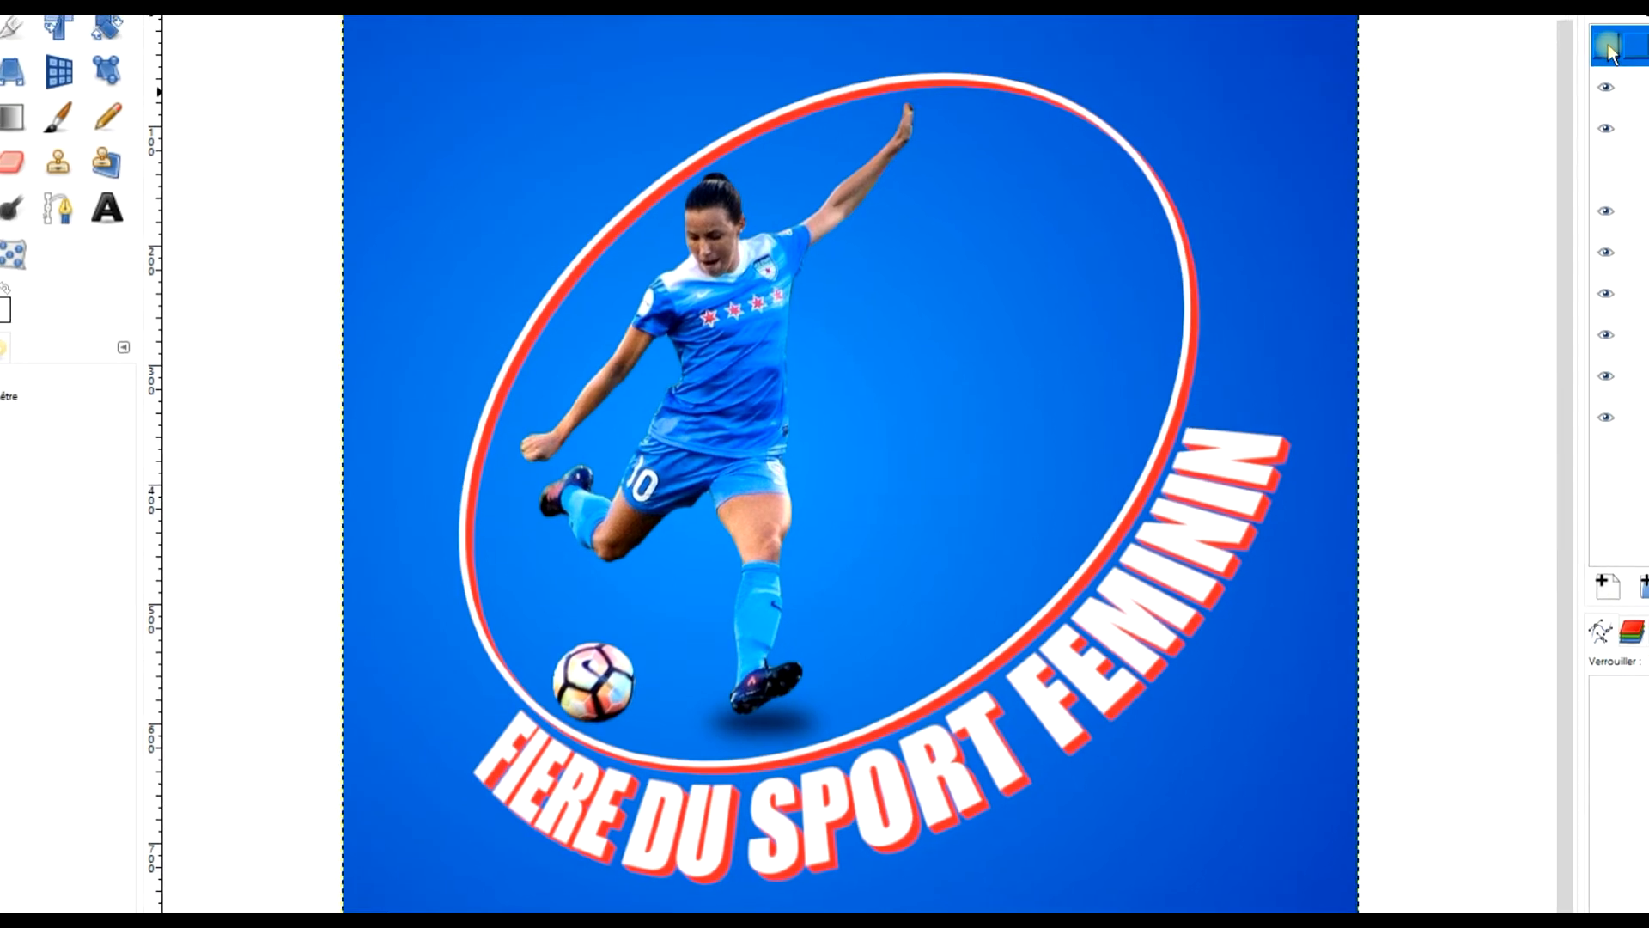
pyautogui.click(1495, 105)
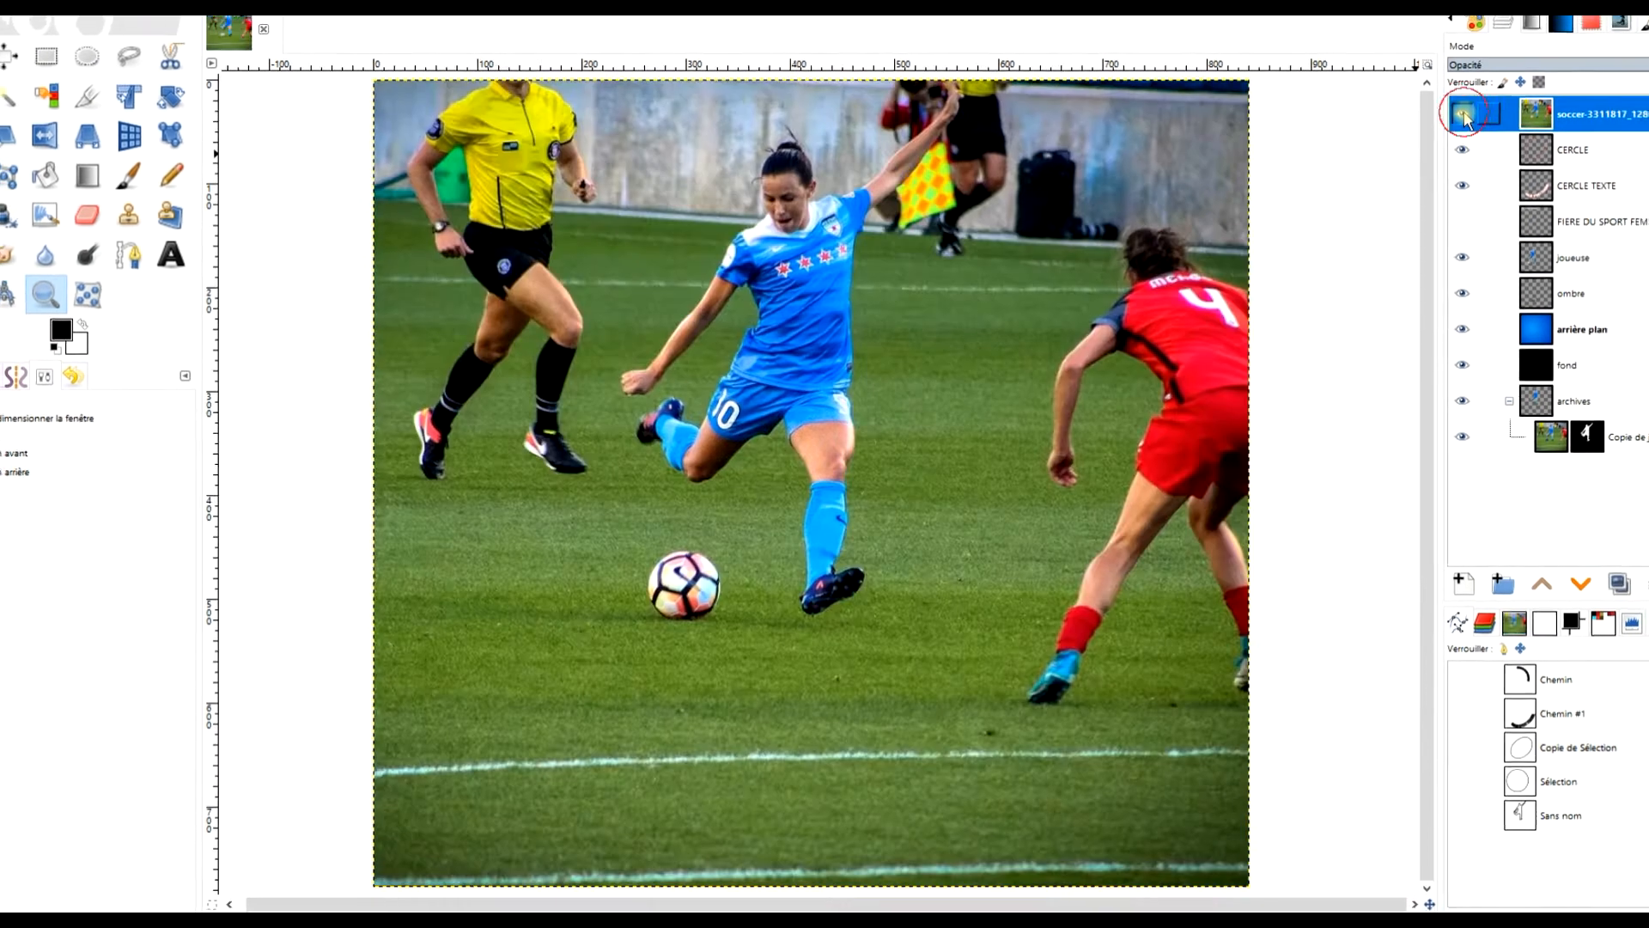
pyautogui.click(1495, 105)
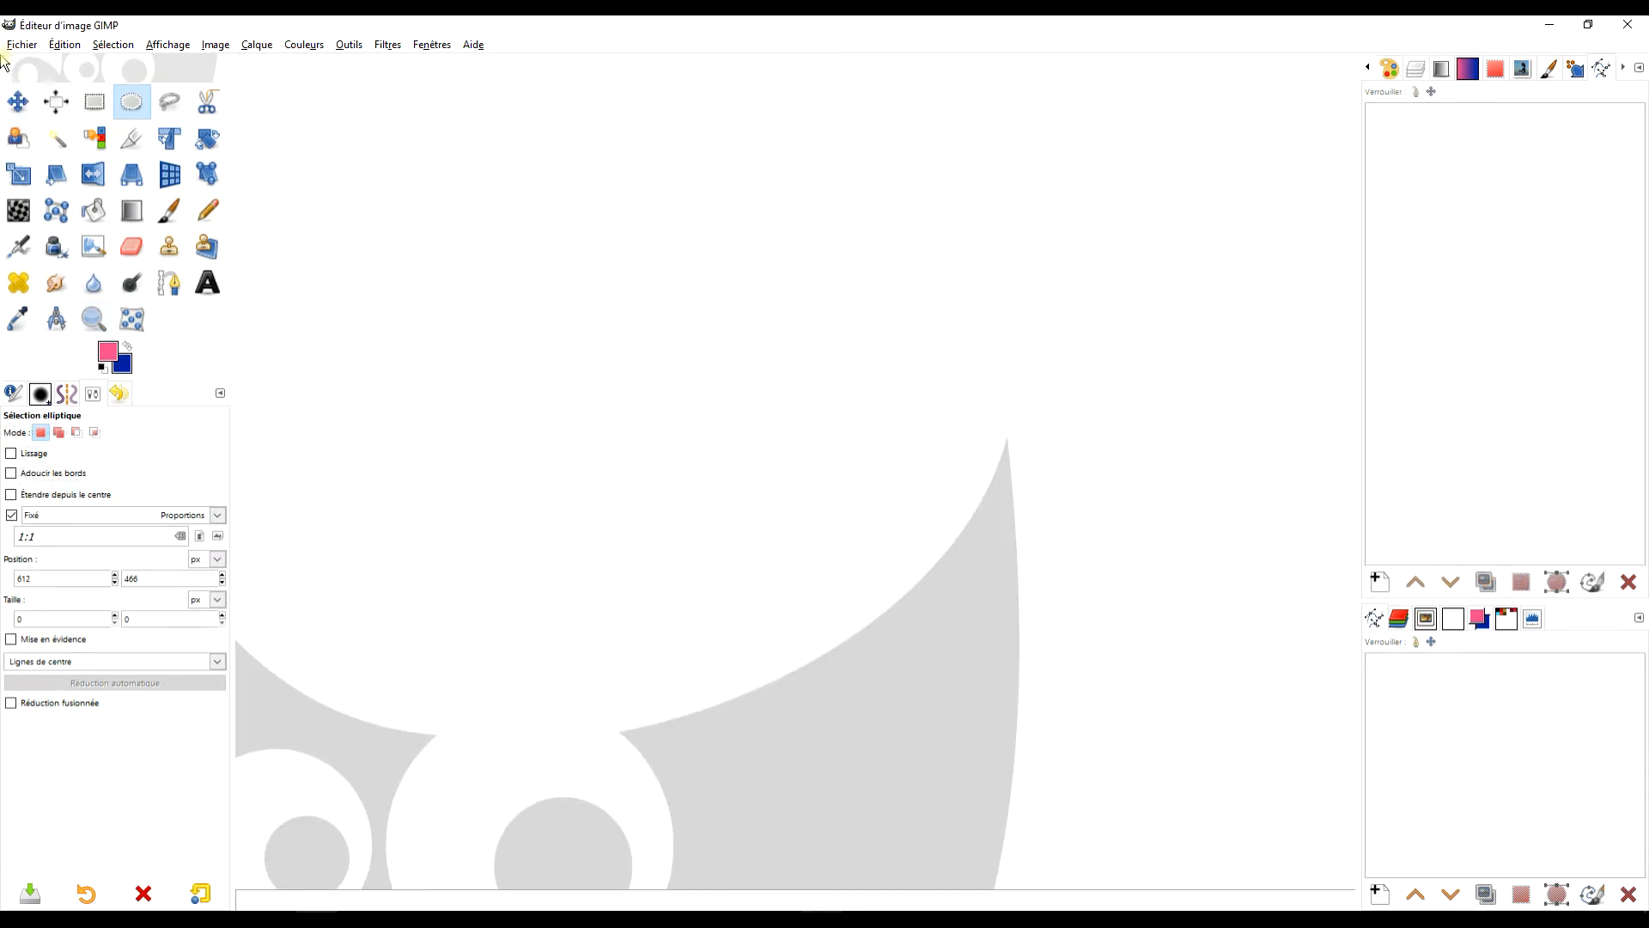
# Open the image soccer-3311817_1280.jpg and display its layer list
pyautogui.click(10, 48)
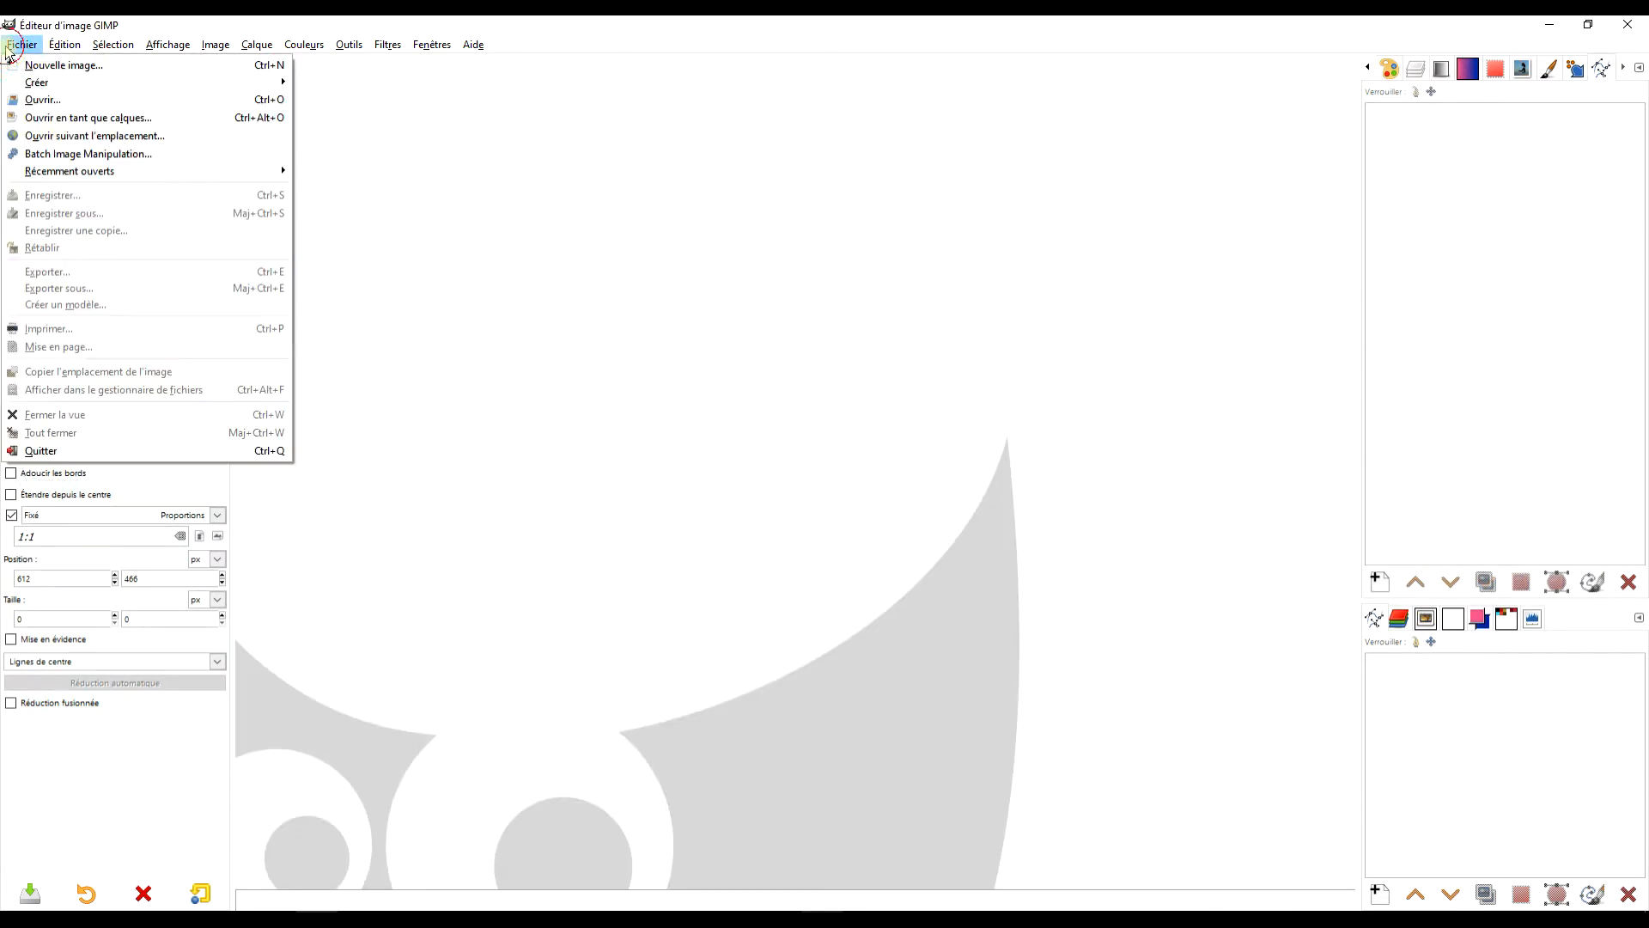
pyautogui.click(132, 101)
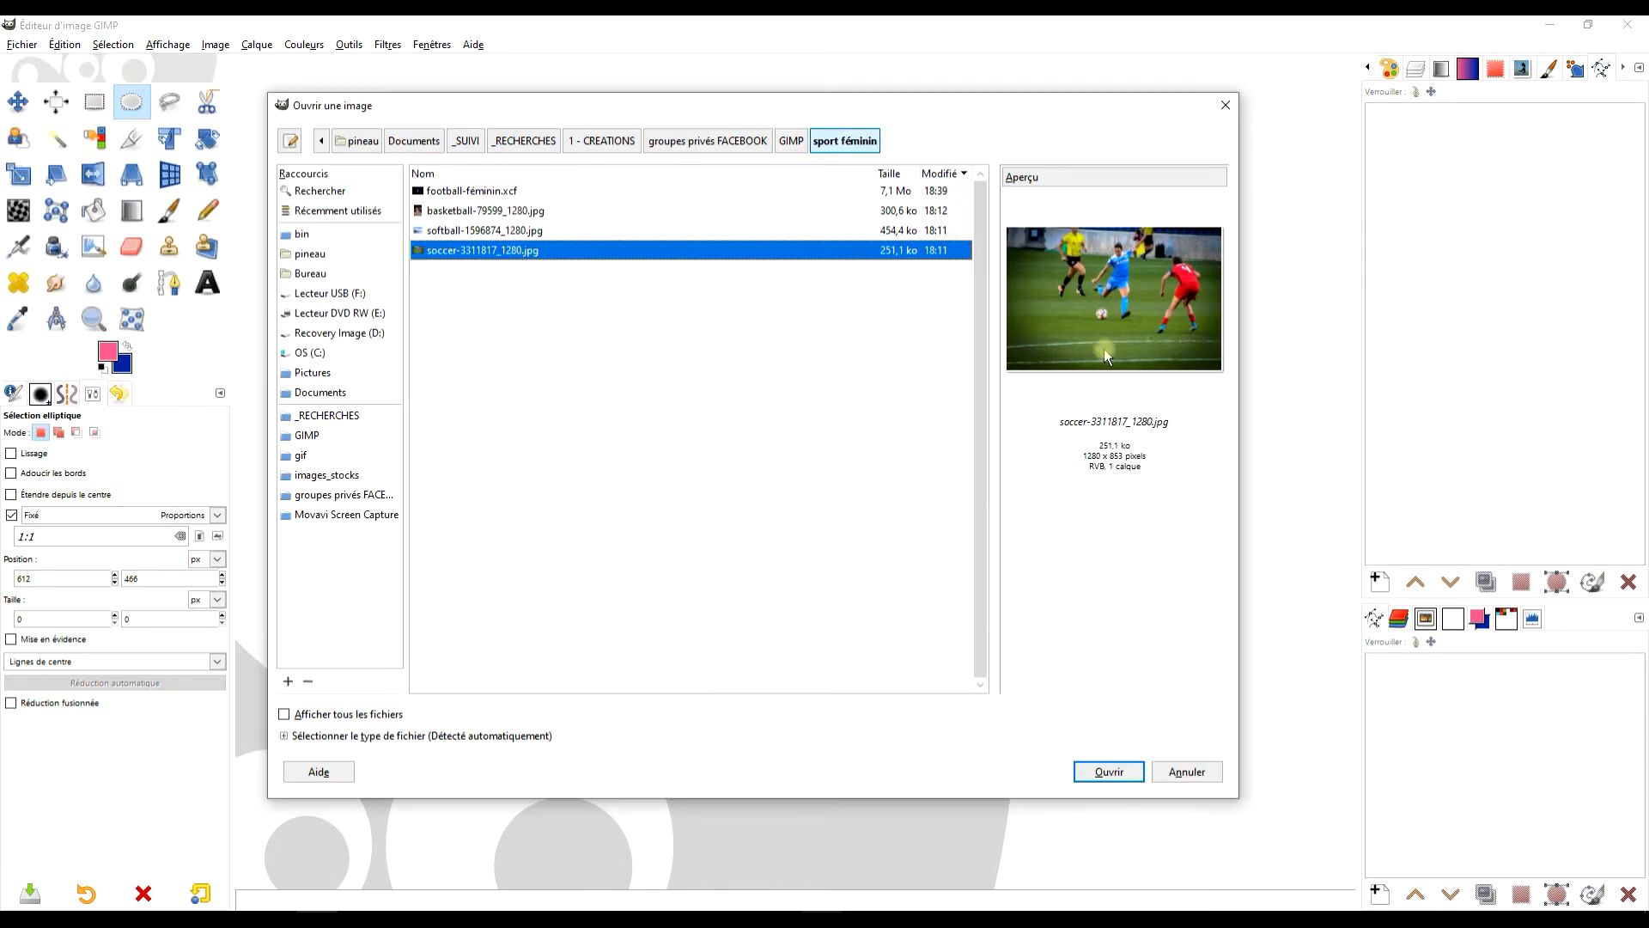
pyautogui.click(1126, 775)
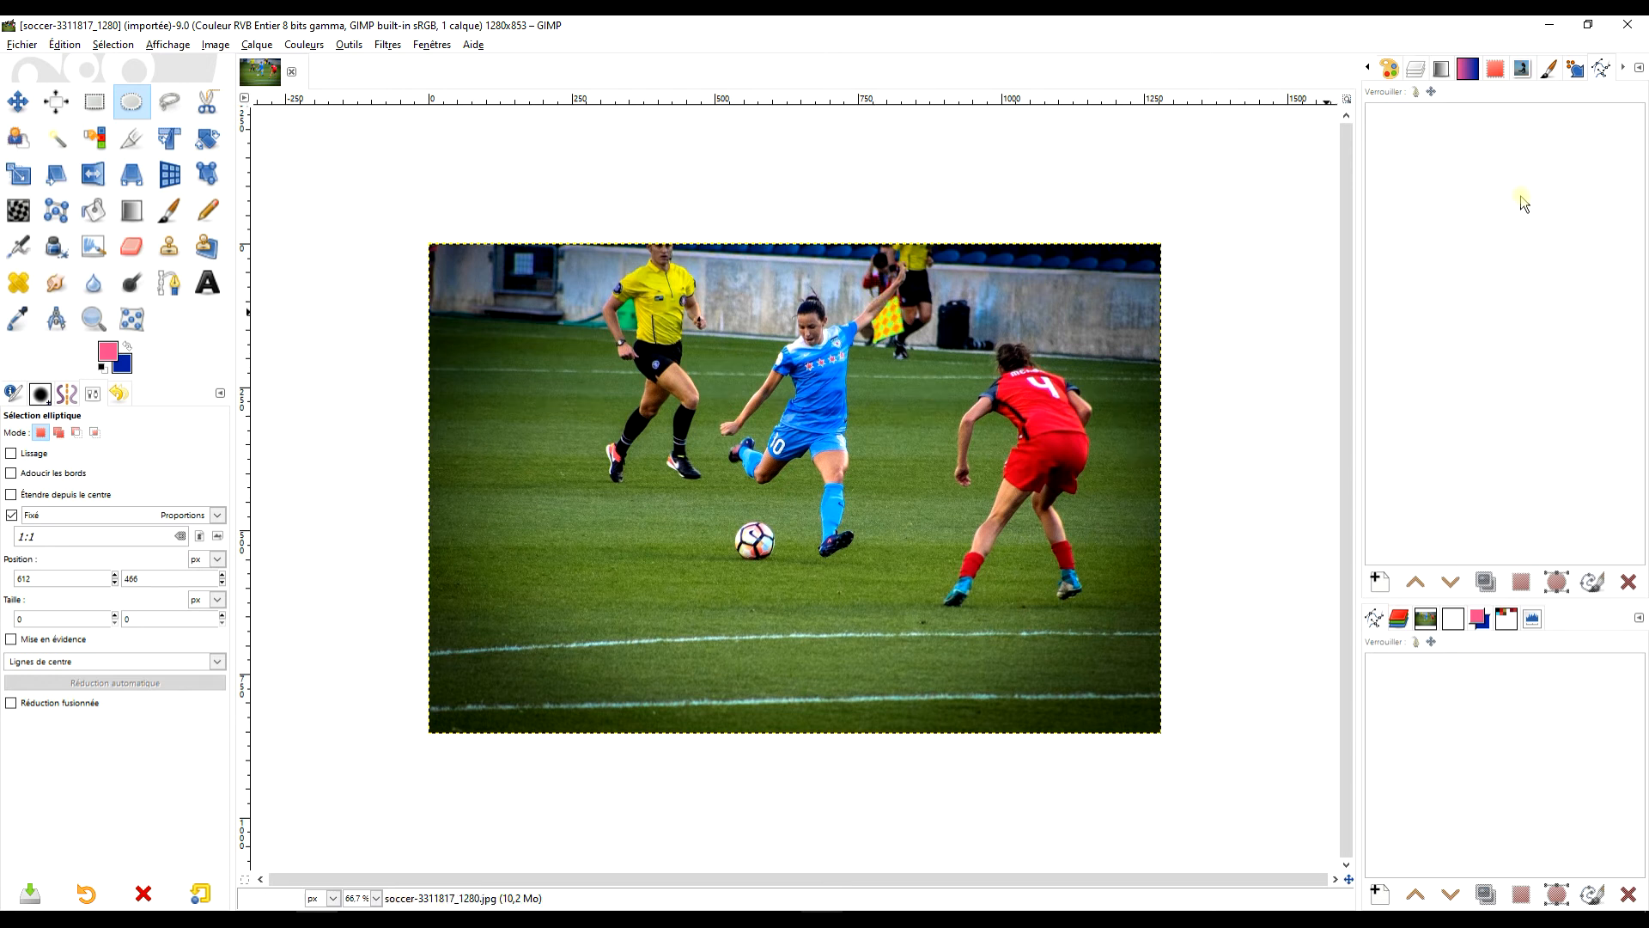
pyautogui.click(1418, 67)
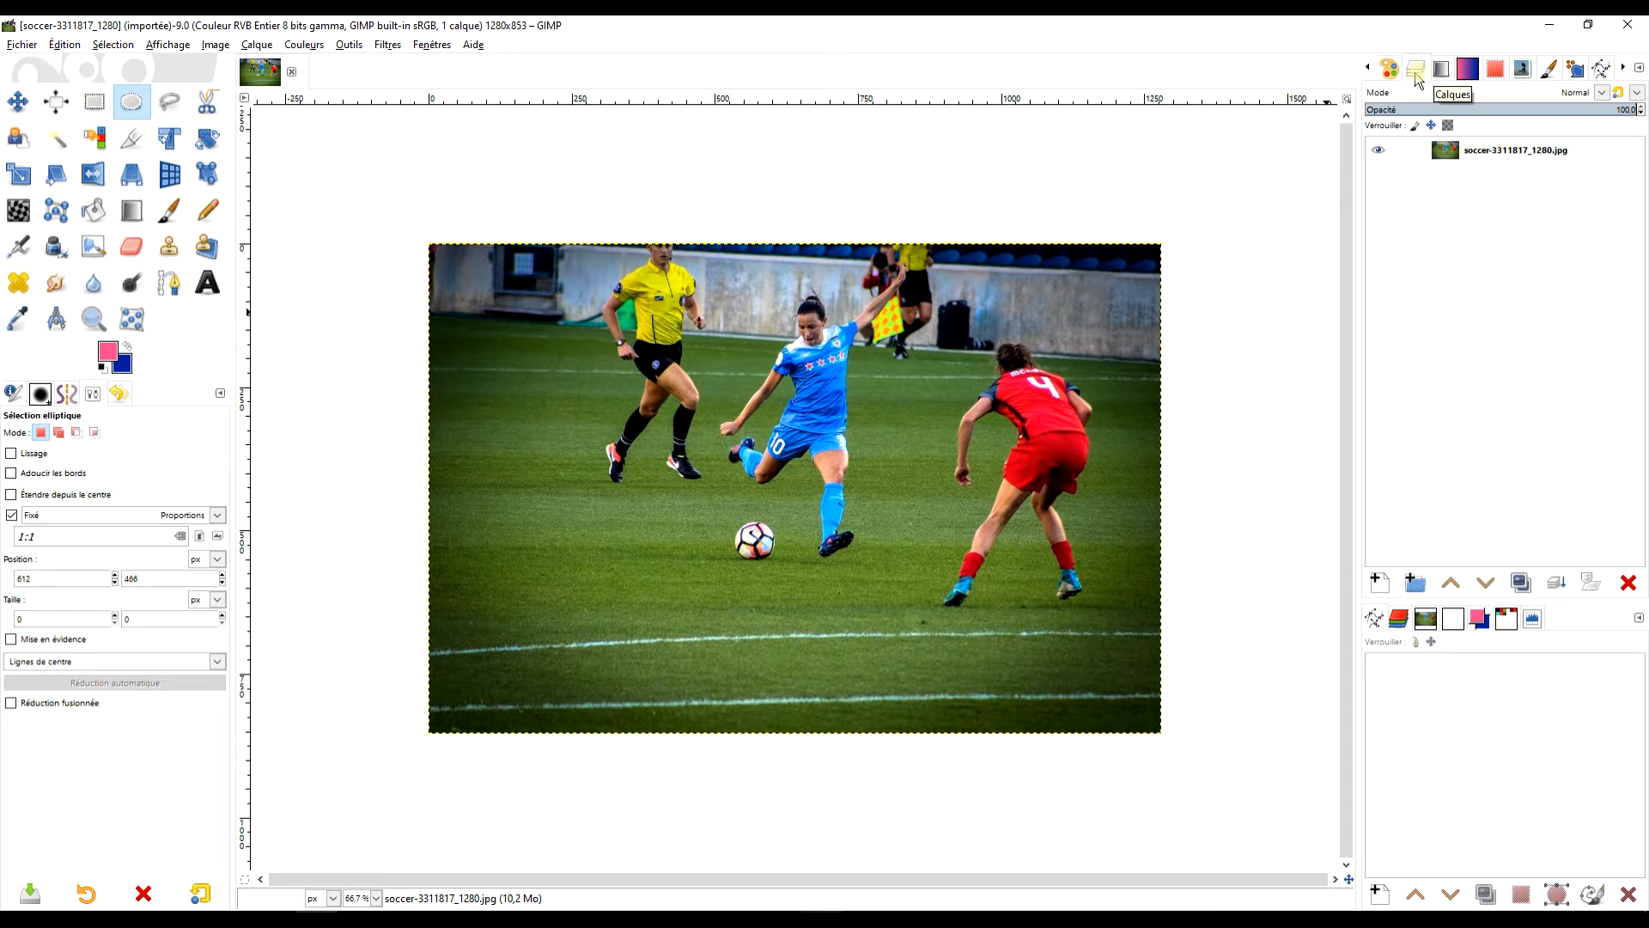
pyautogui.click(1640, 71)
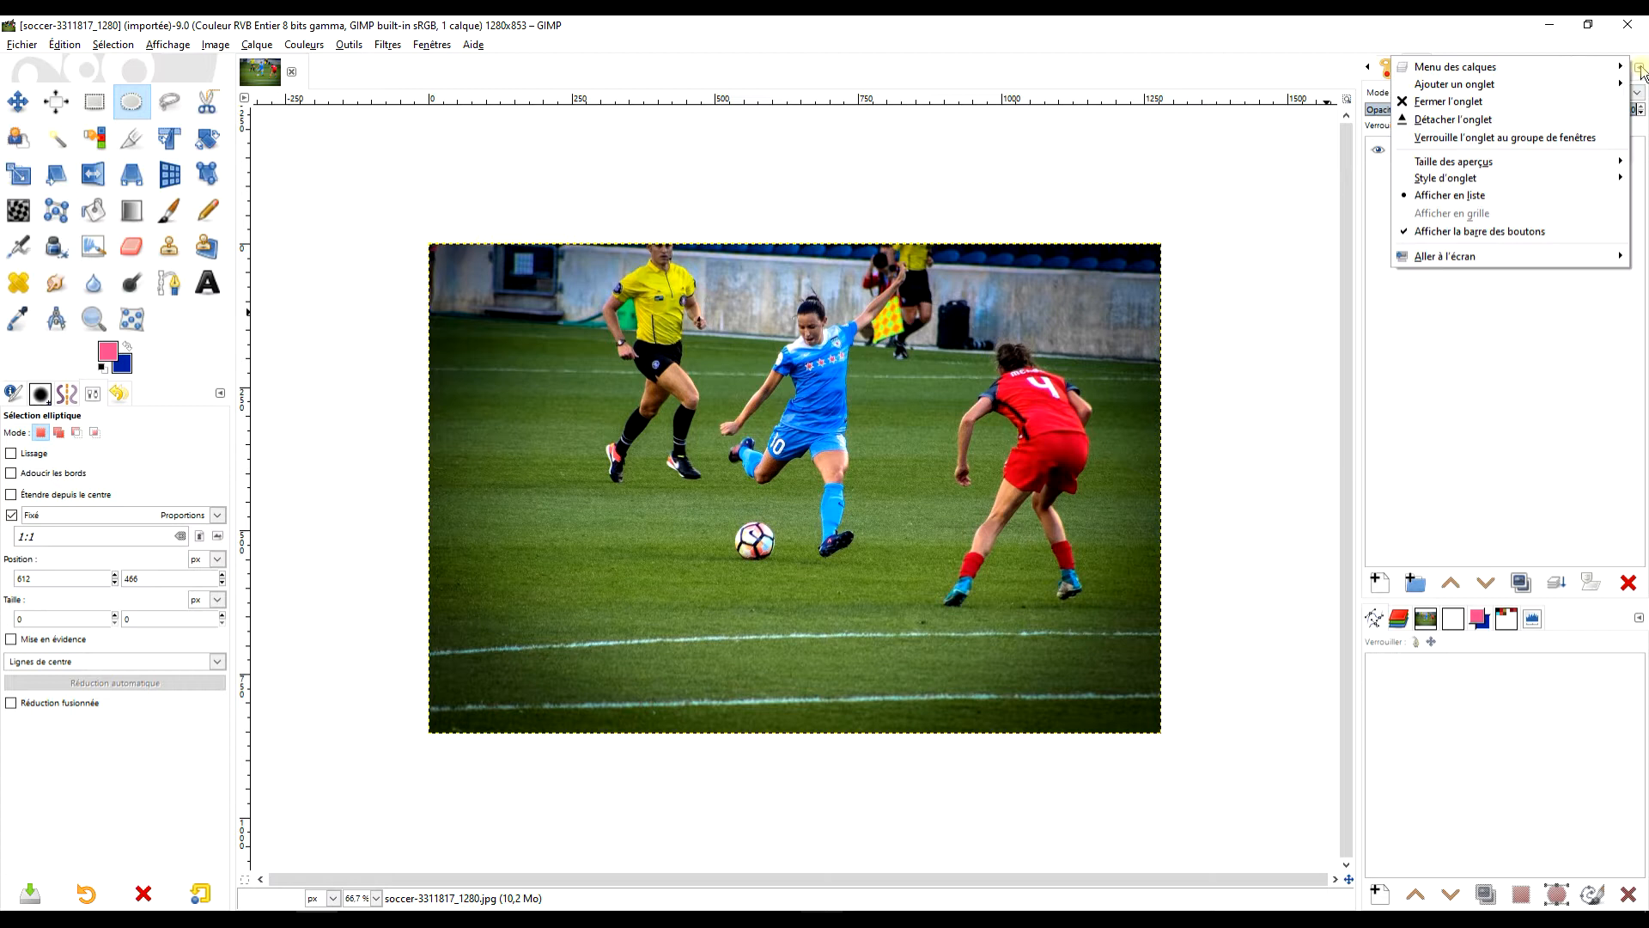
pyautogui.click(221, 394)
pyautogui.moveTo(315, 420)
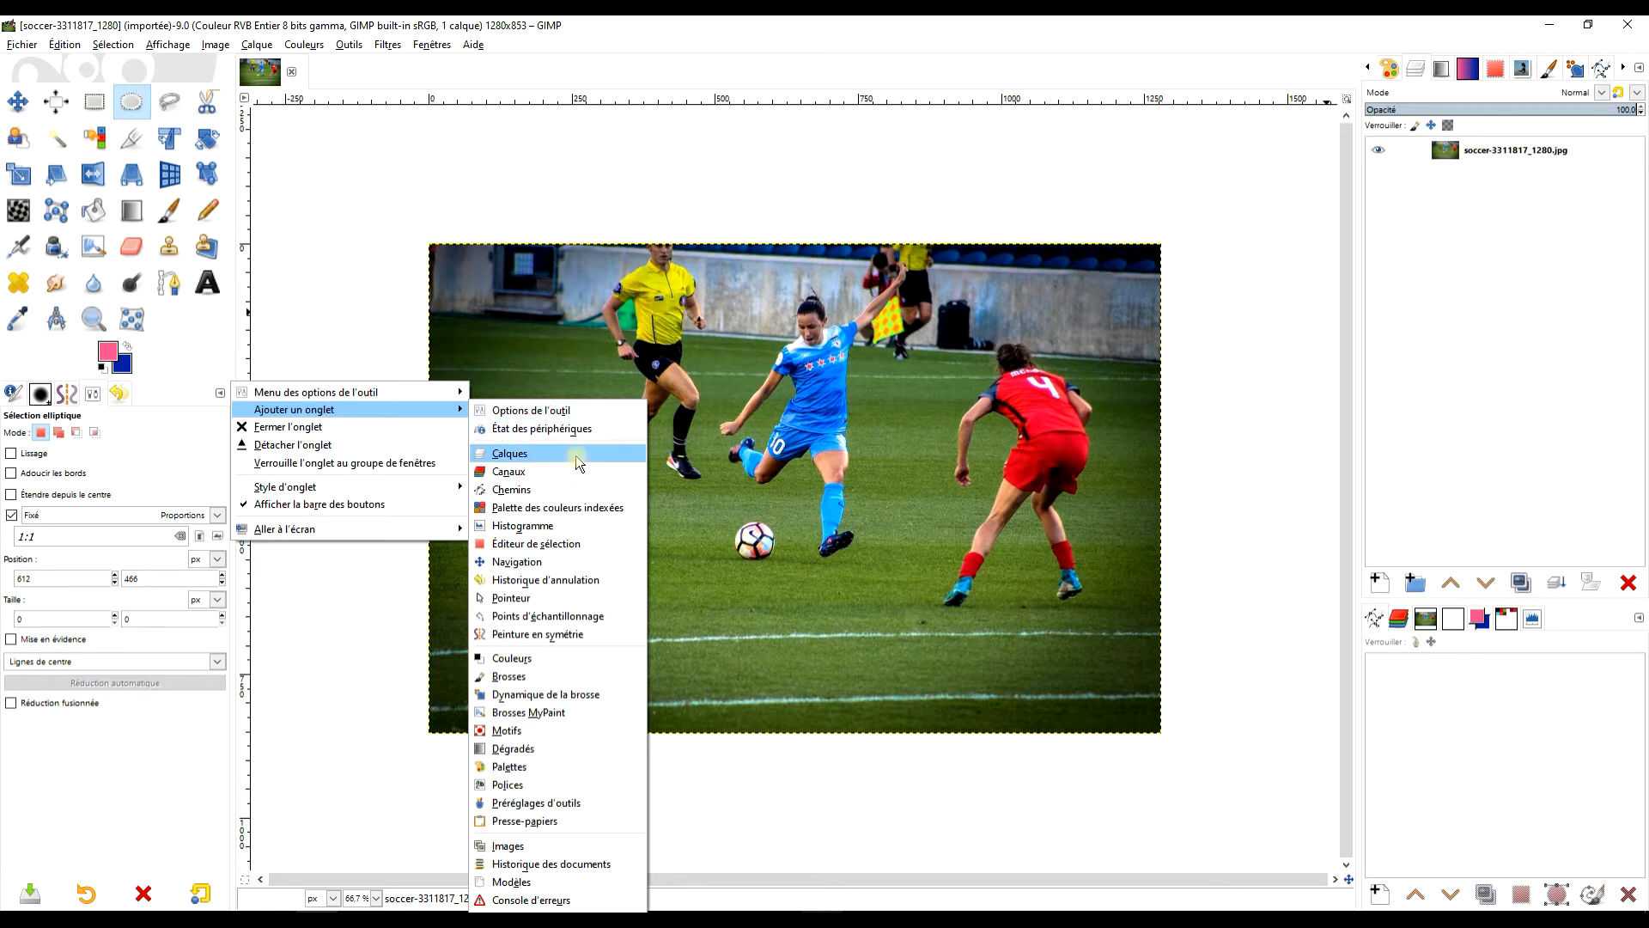
pyautogui.click(1496, 288)
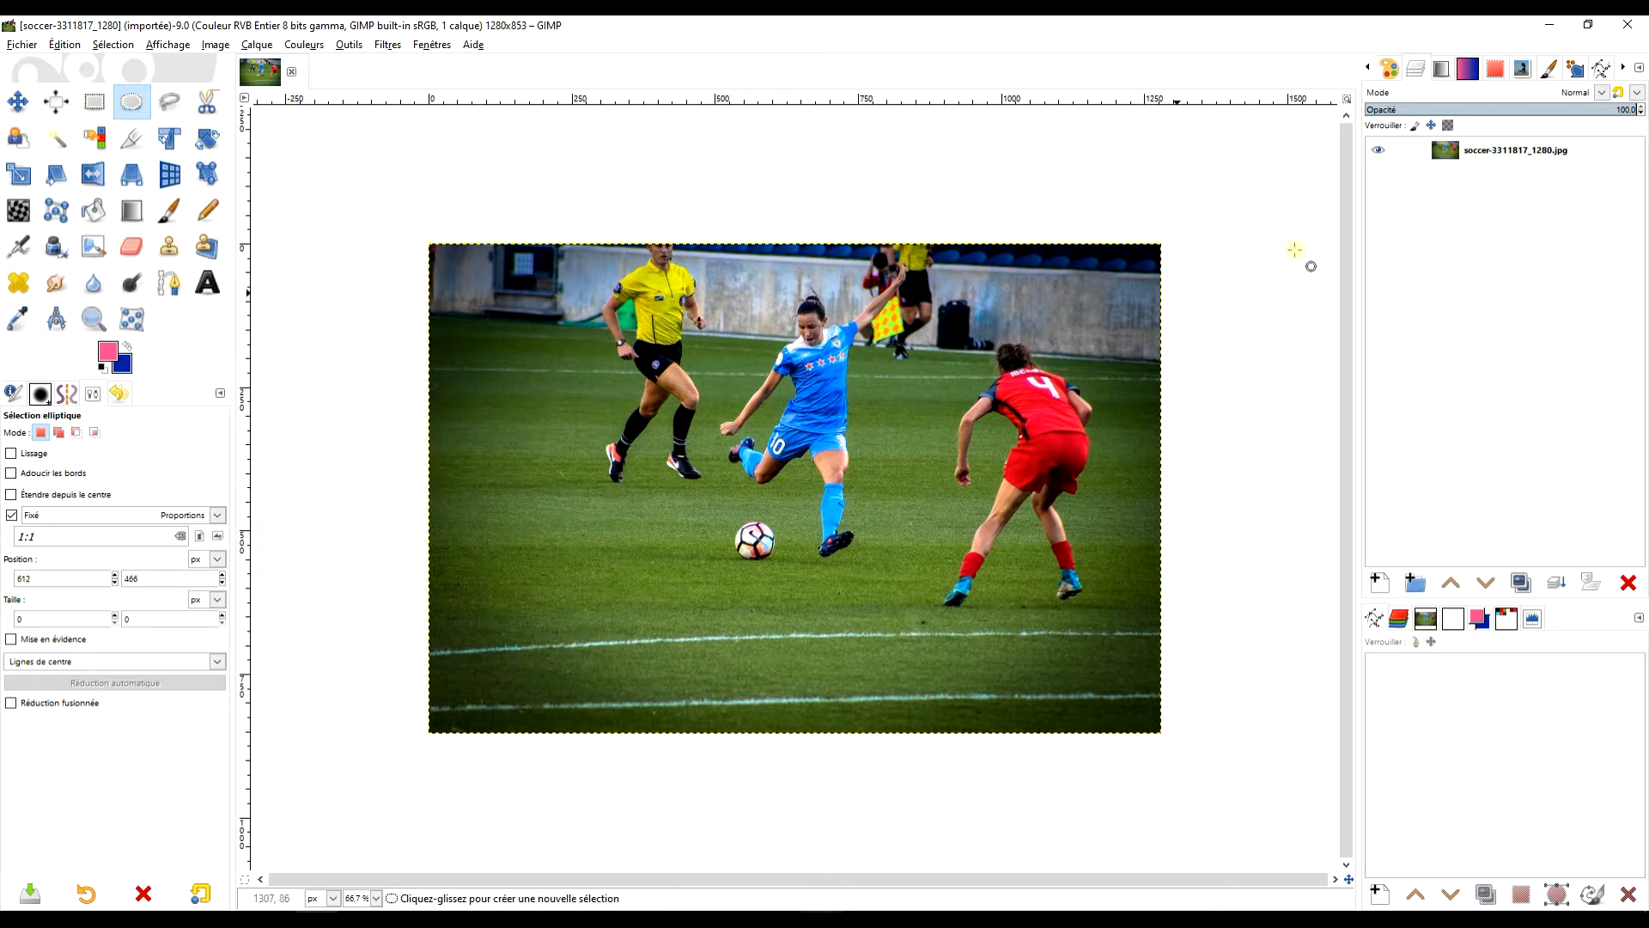
# Duplicate the photo layer and insert a new layer named "arrière plan", filled with white, directly above the original
pyautogui.click(1475, 160)
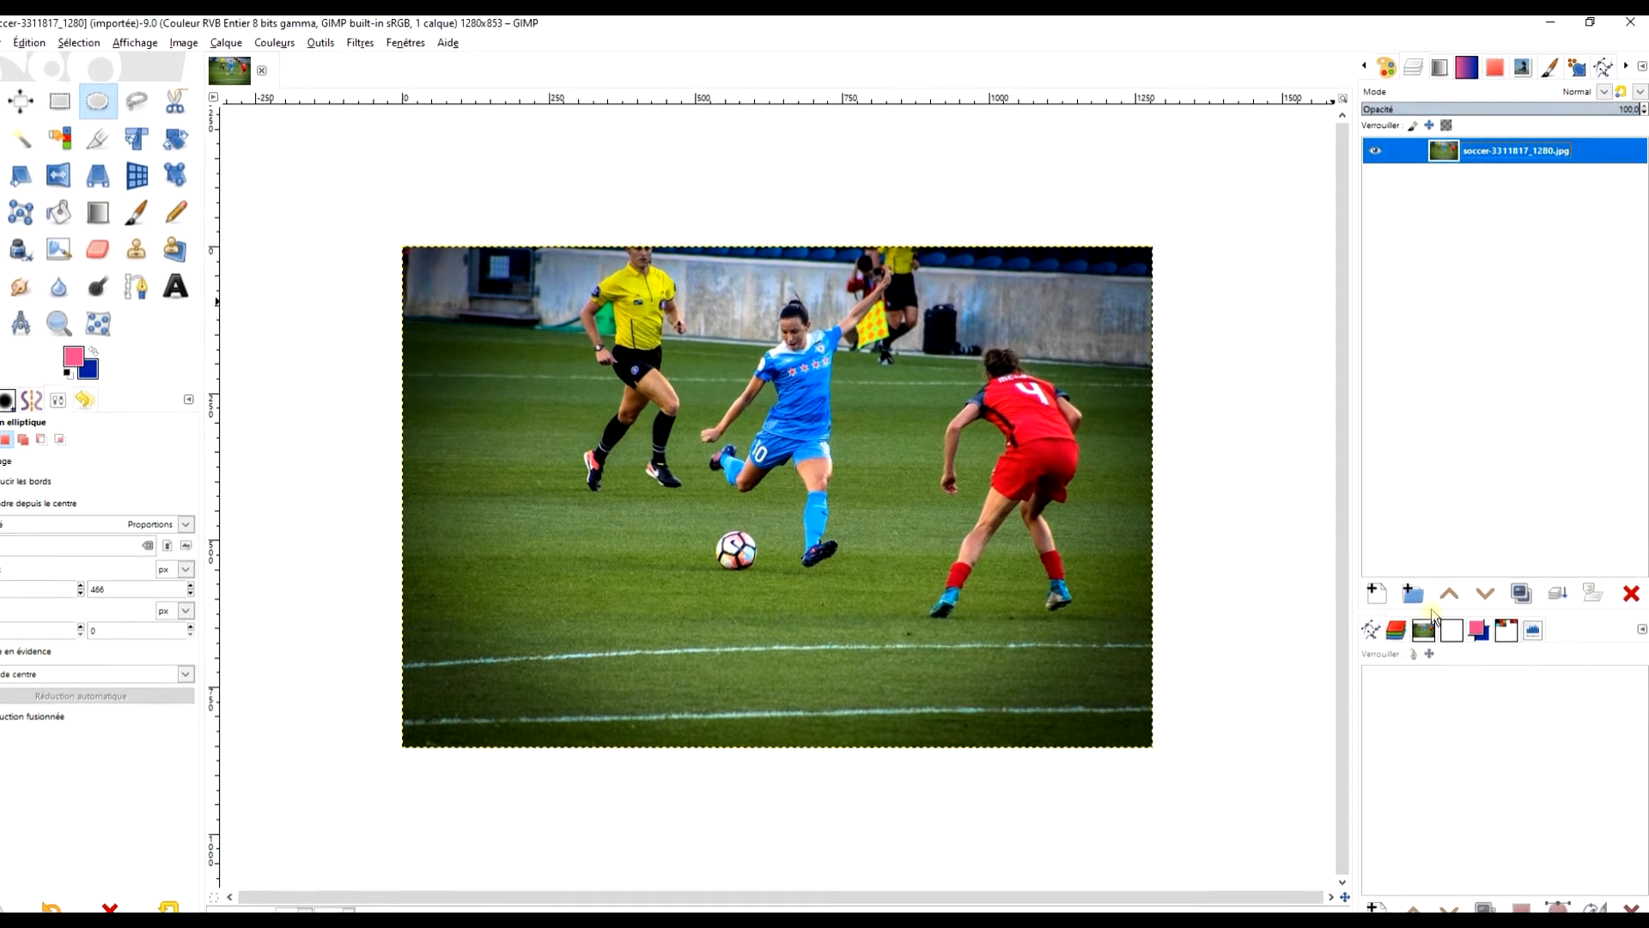
pyautogui.click(1519, 615)
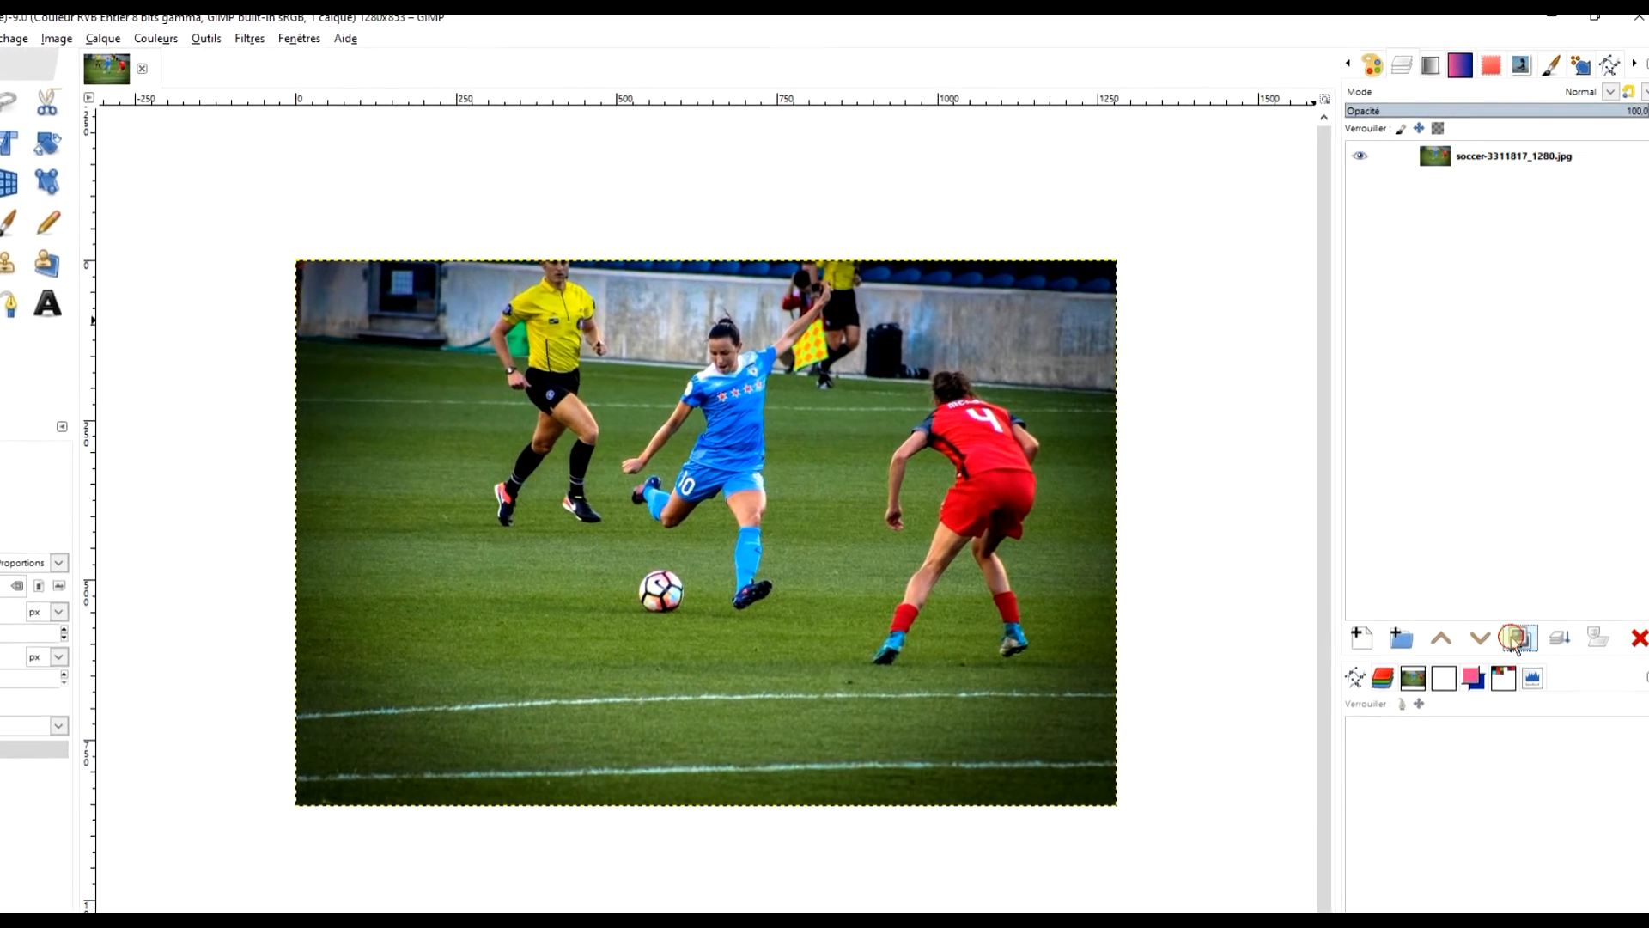
pyautogui.click(1463, 191)
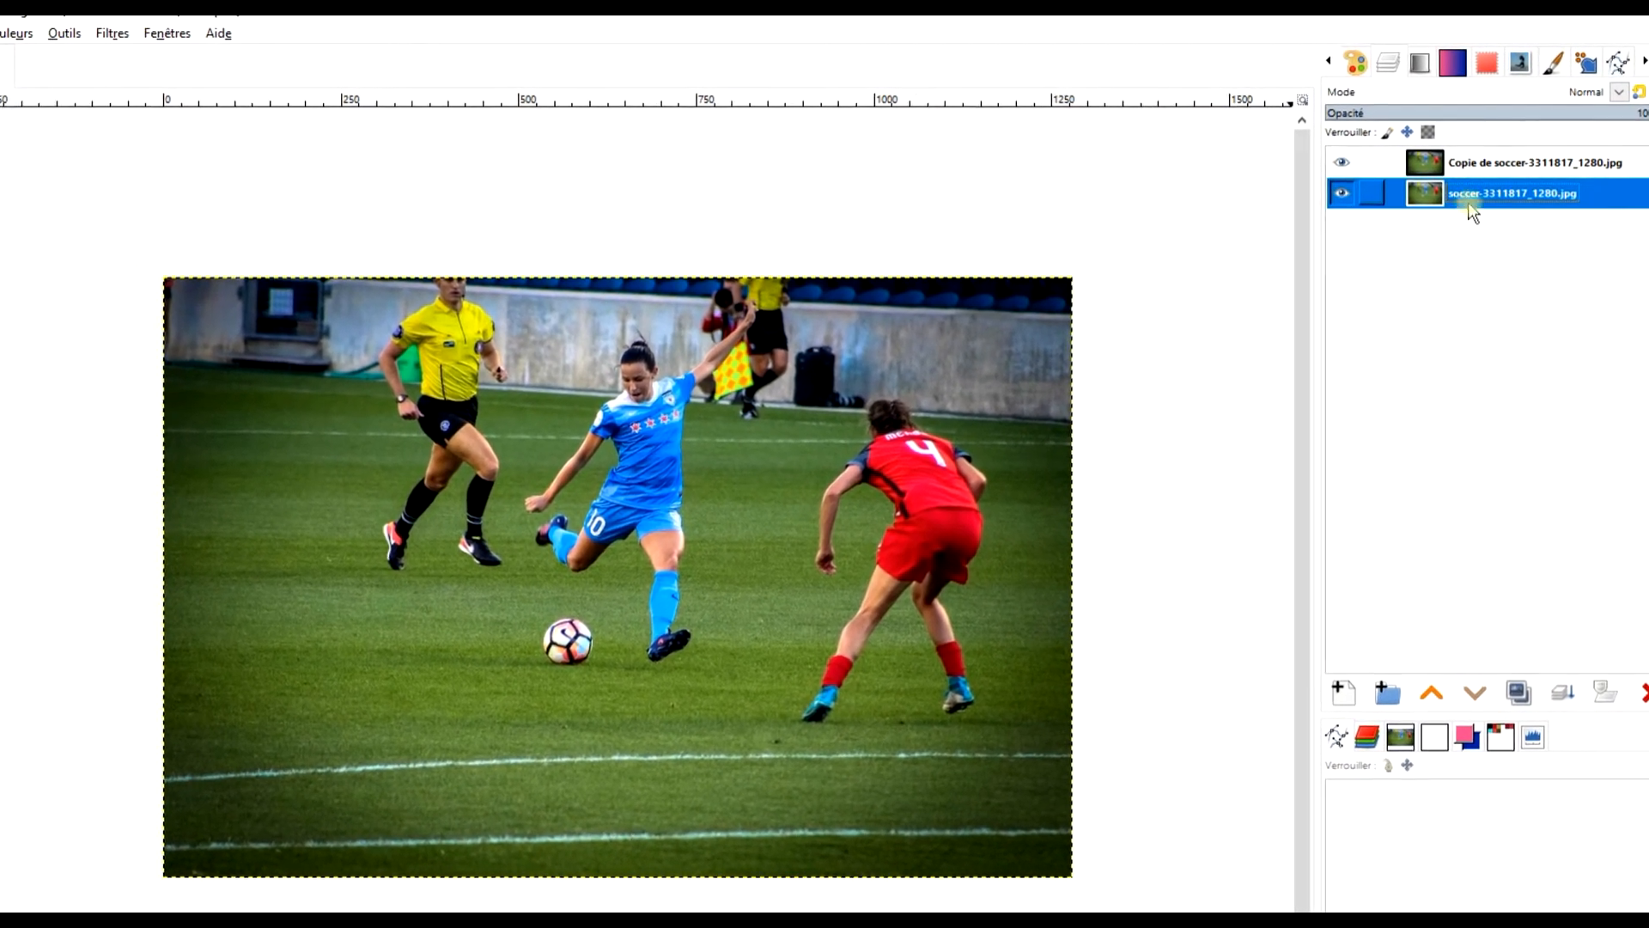
pyautogui.click(1345, 697)
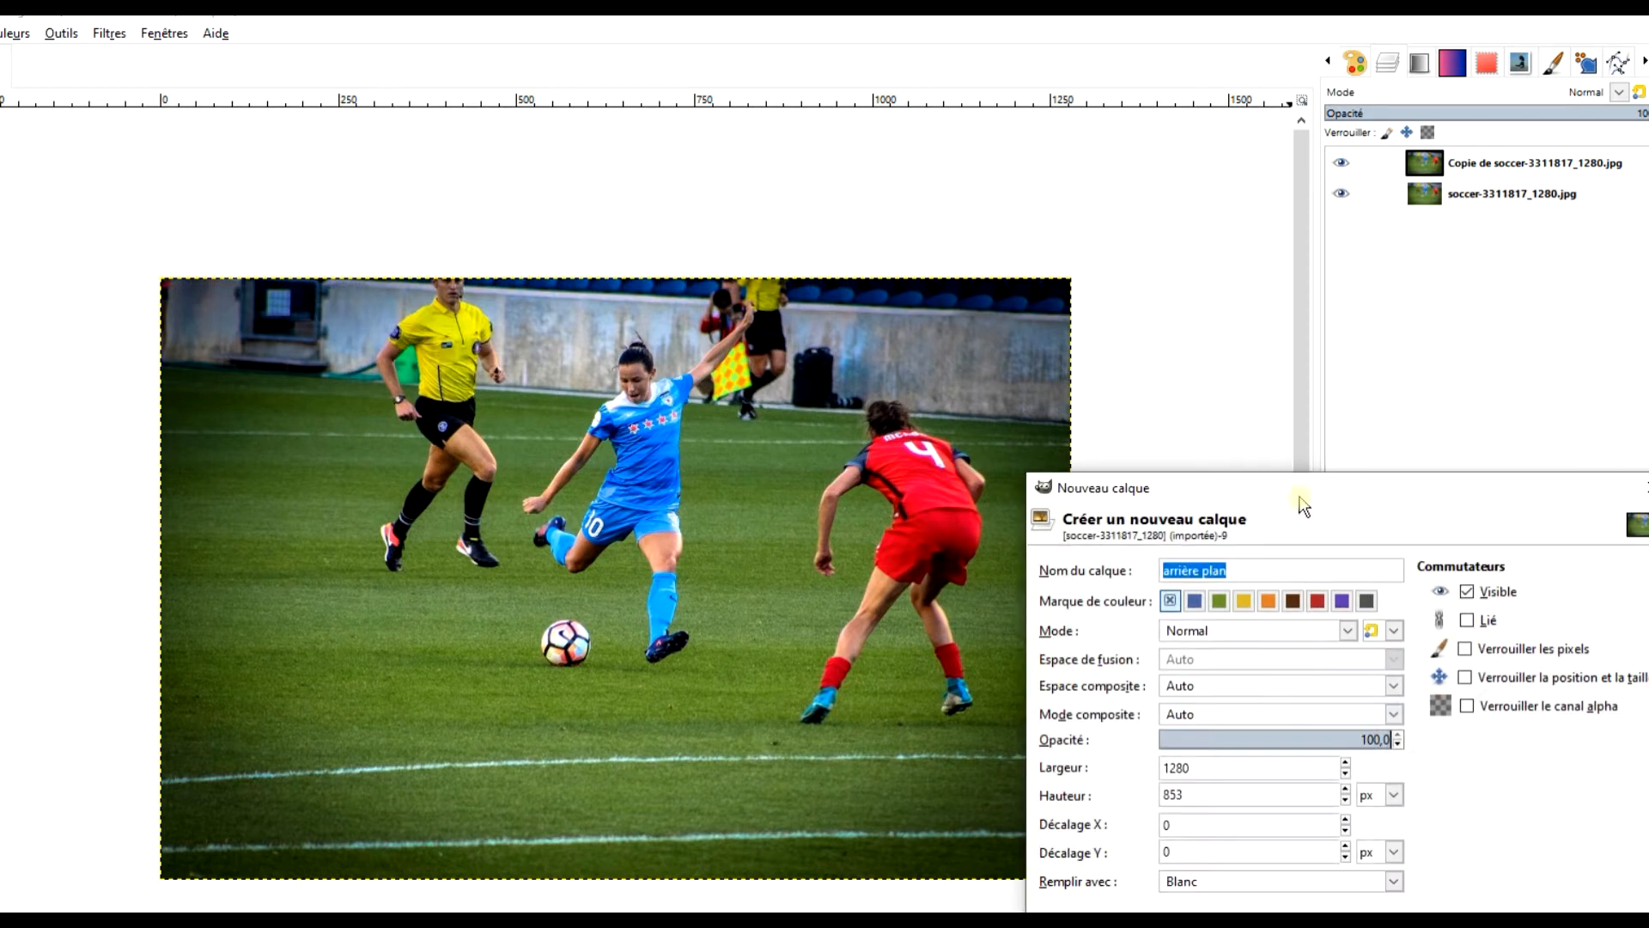
pyautogui.click(1174, 573)
pyautogui.click(1238, 571)
pyautogui.click(1216, 882)
pyautogui.click(1270, 923)
pyautogui.click(1503, 921)
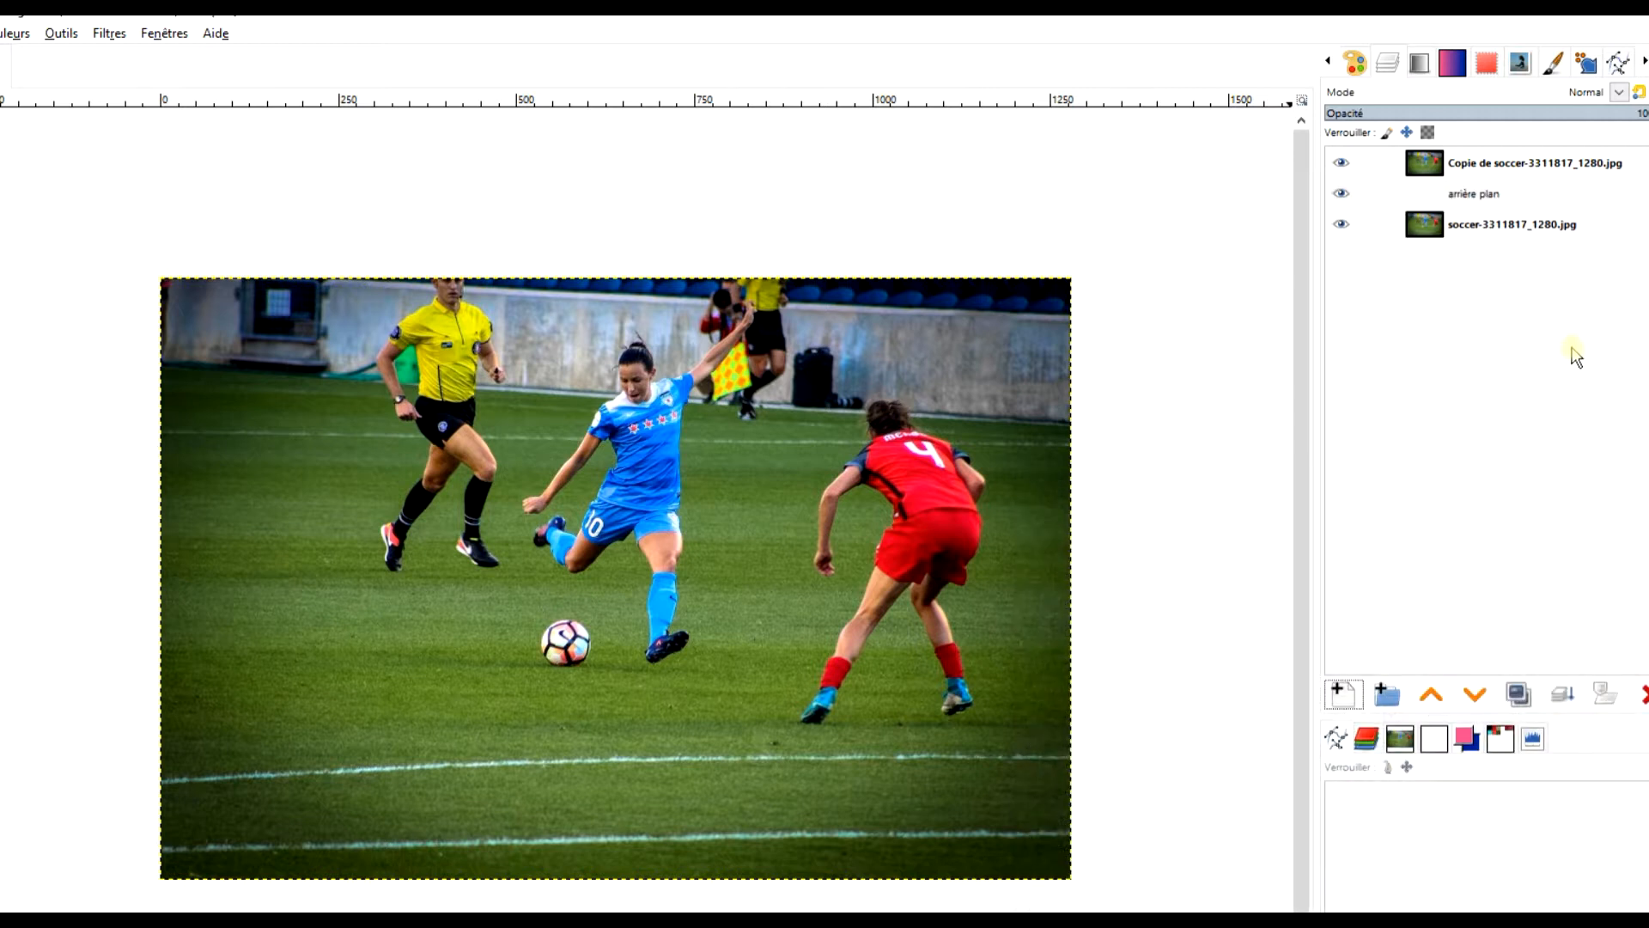
# Remove the alpha channel from the "arrière plan" layer
pyautogui.click(1428, 195)
pyautogui.rightClick(1429, 196)
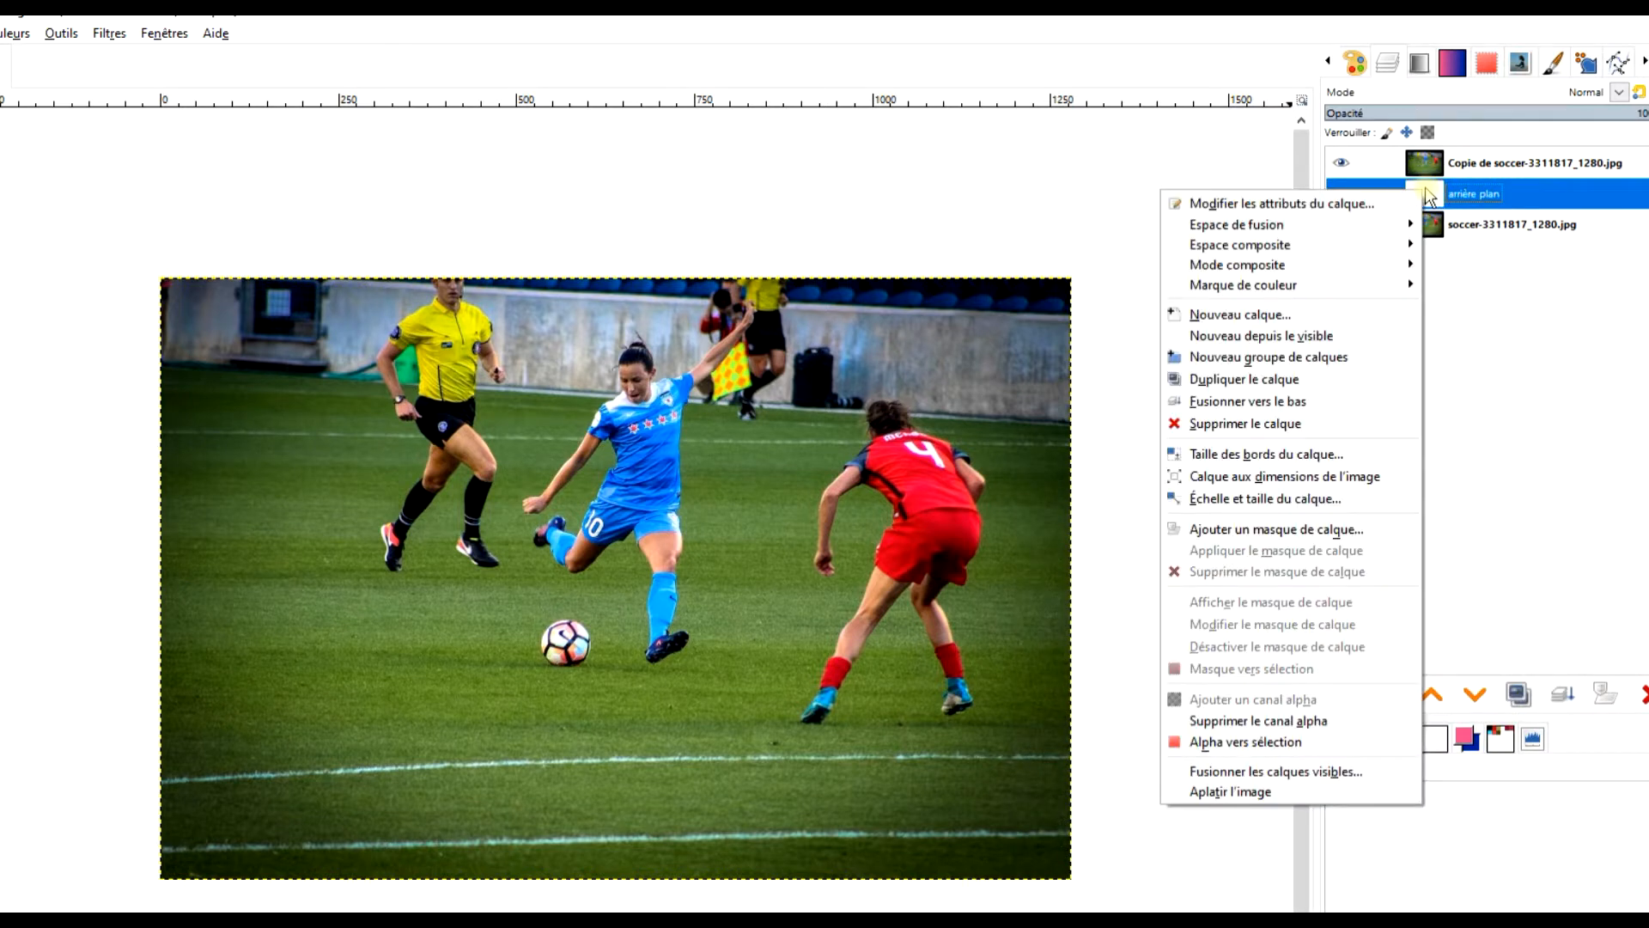
pyautogui.click(1284, 720)
# Rename the duplicated photo layer to "joueuse"
pyautogui.click(1428, 167)
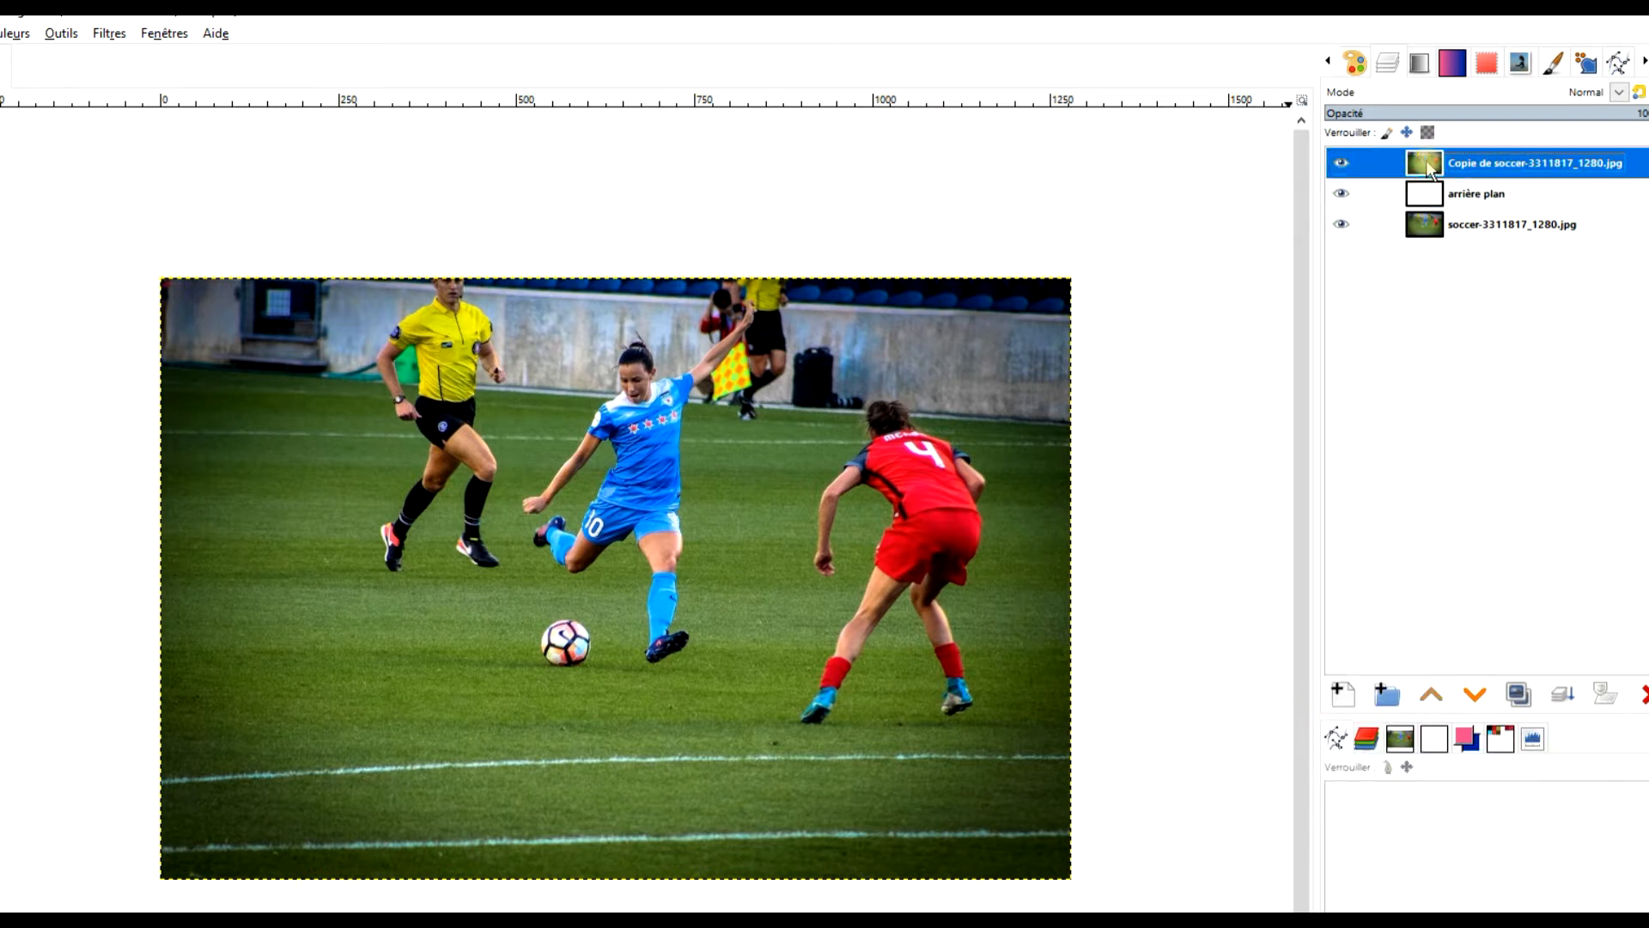
pyautogui.doubleClick(1499, 168)
pyautogui.write('joueuse')
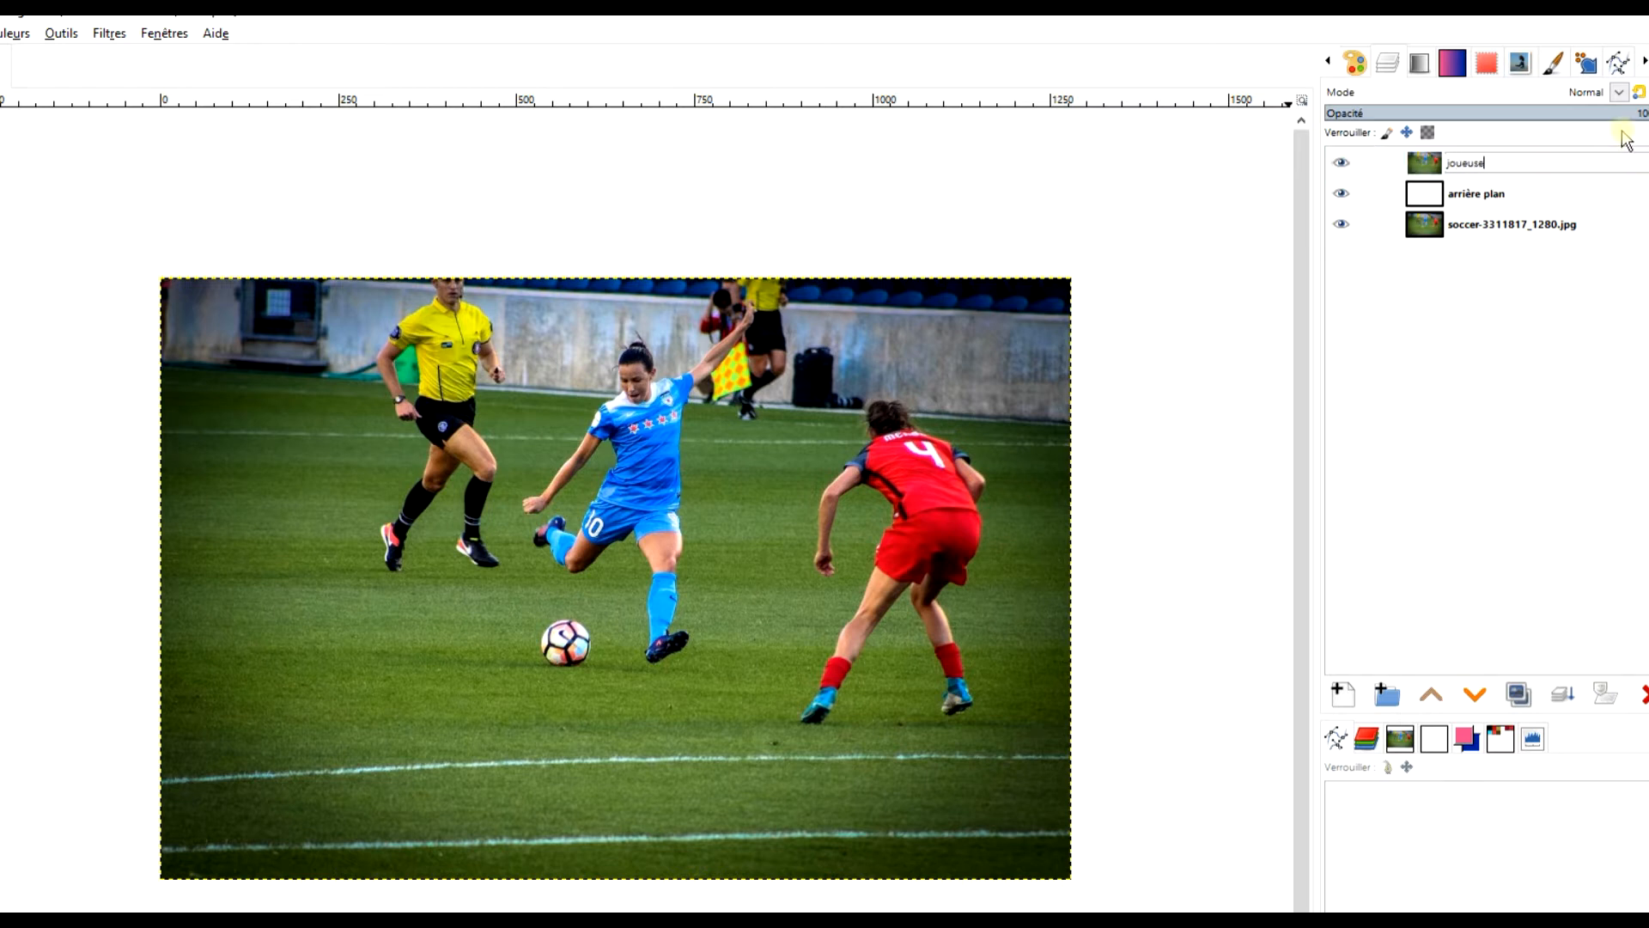
pyautogui.press('Return')
# Create a layer group named "archives" below "arrière plan", move the original soccer photo layer into it and collapse it
pyautogui.click(1476, 226)
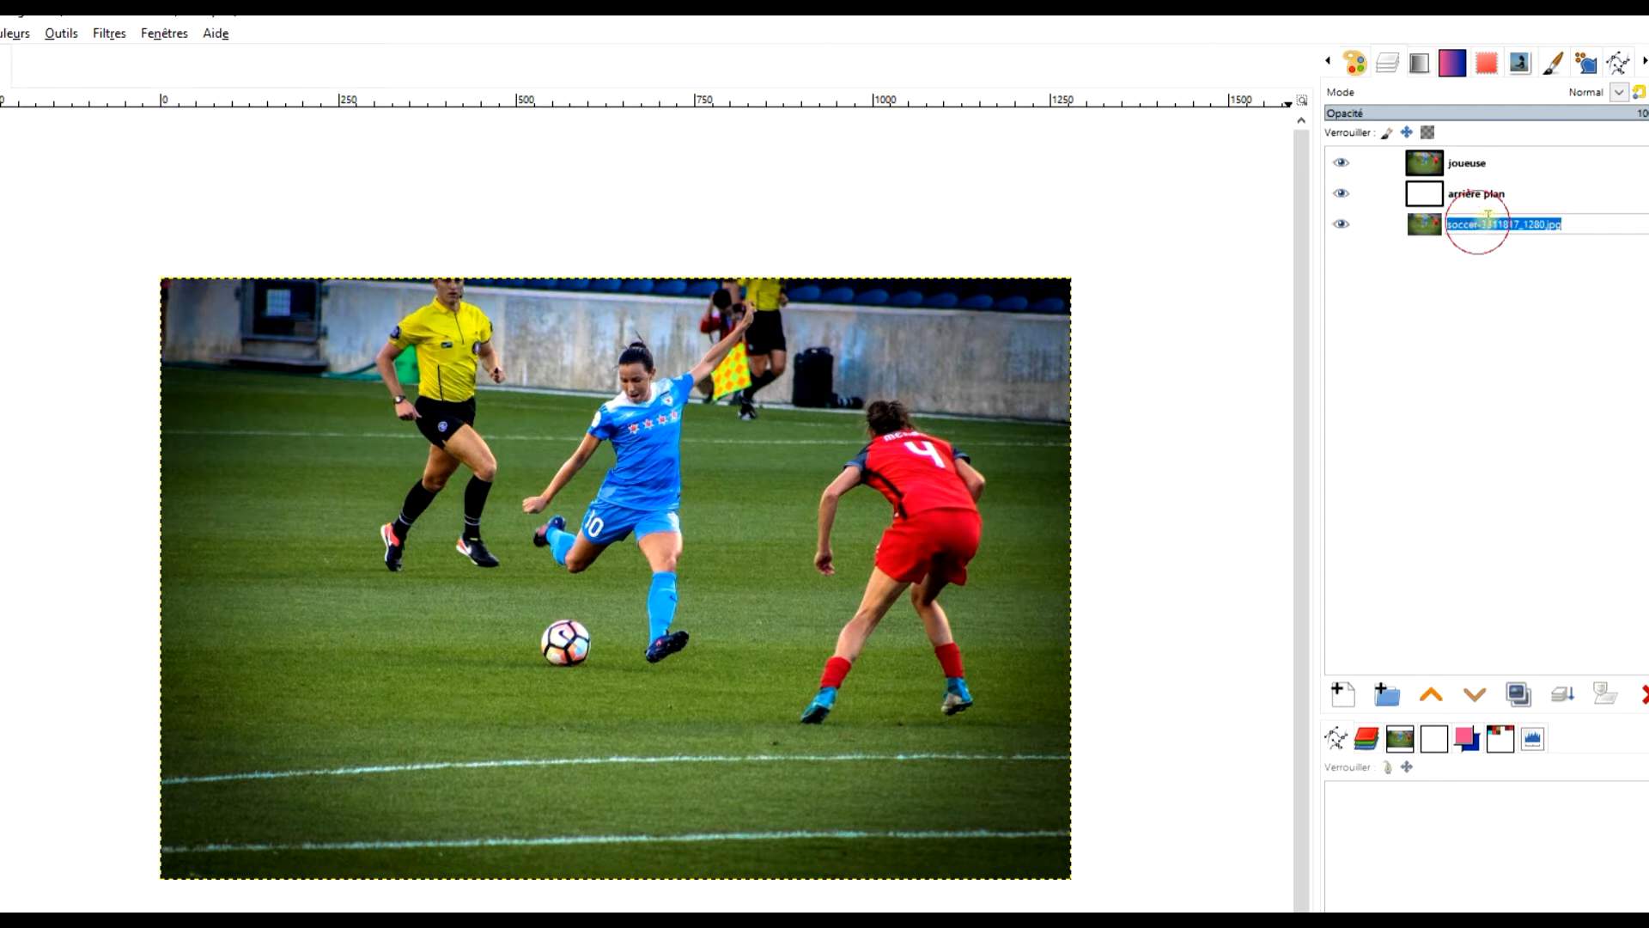
pyautogui.click(1485, 196)
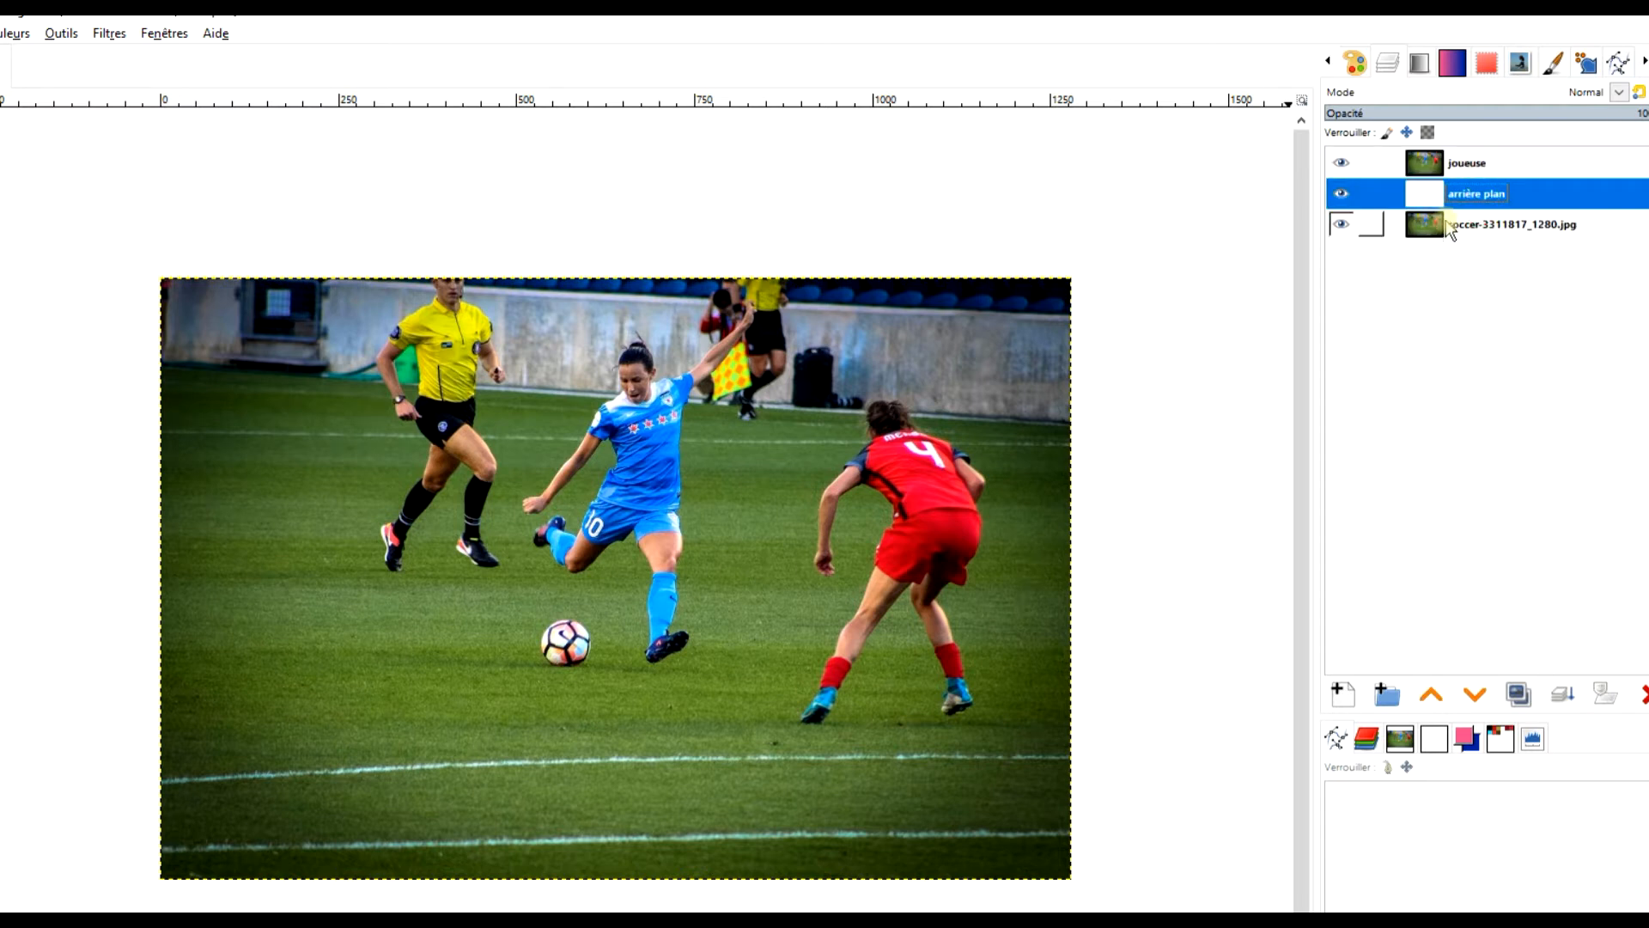
pyautogui.click(1450, 226)
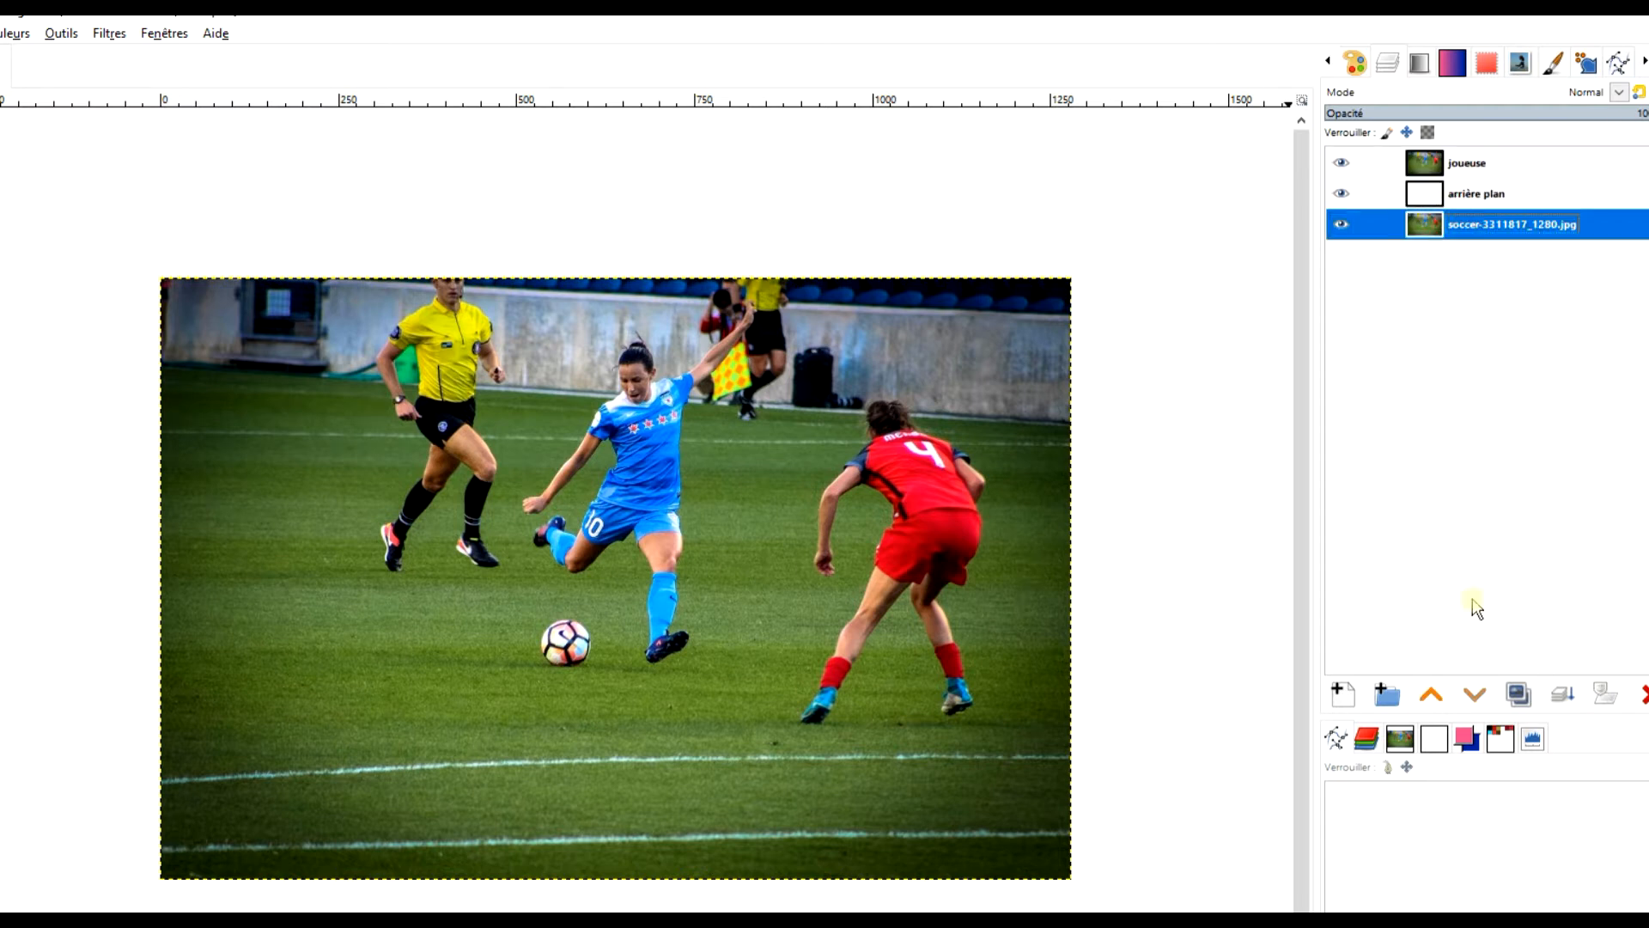
pyautogui.click(1384, 695)
pyautogui.doubleClick(1499, 226)
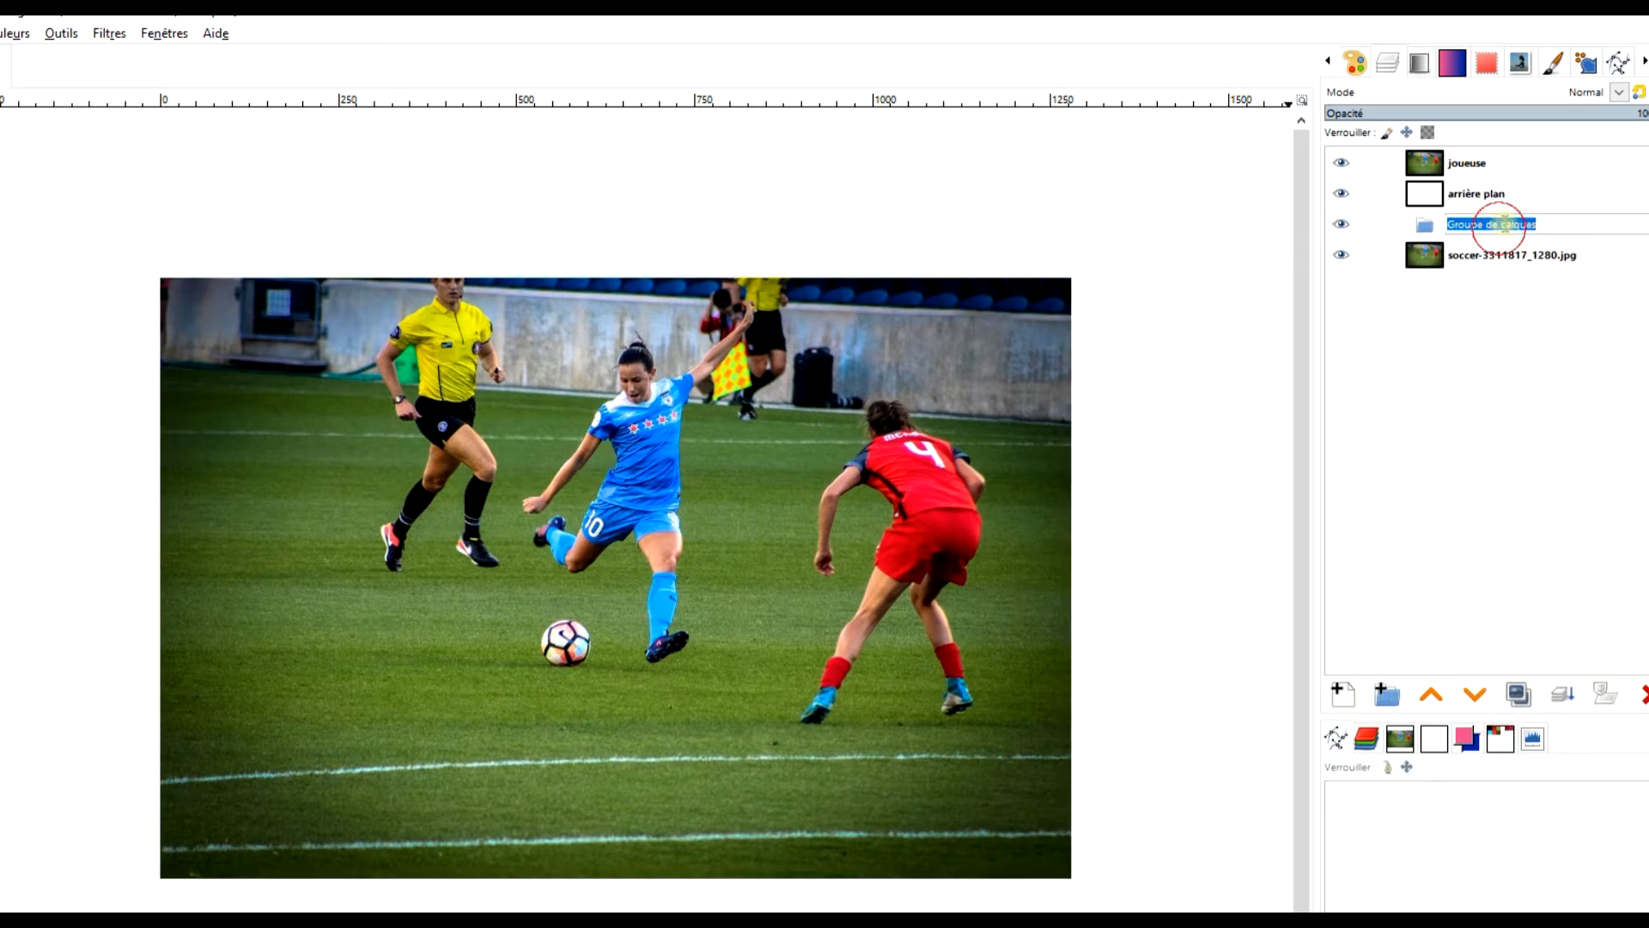
pyautogui.write('archi')
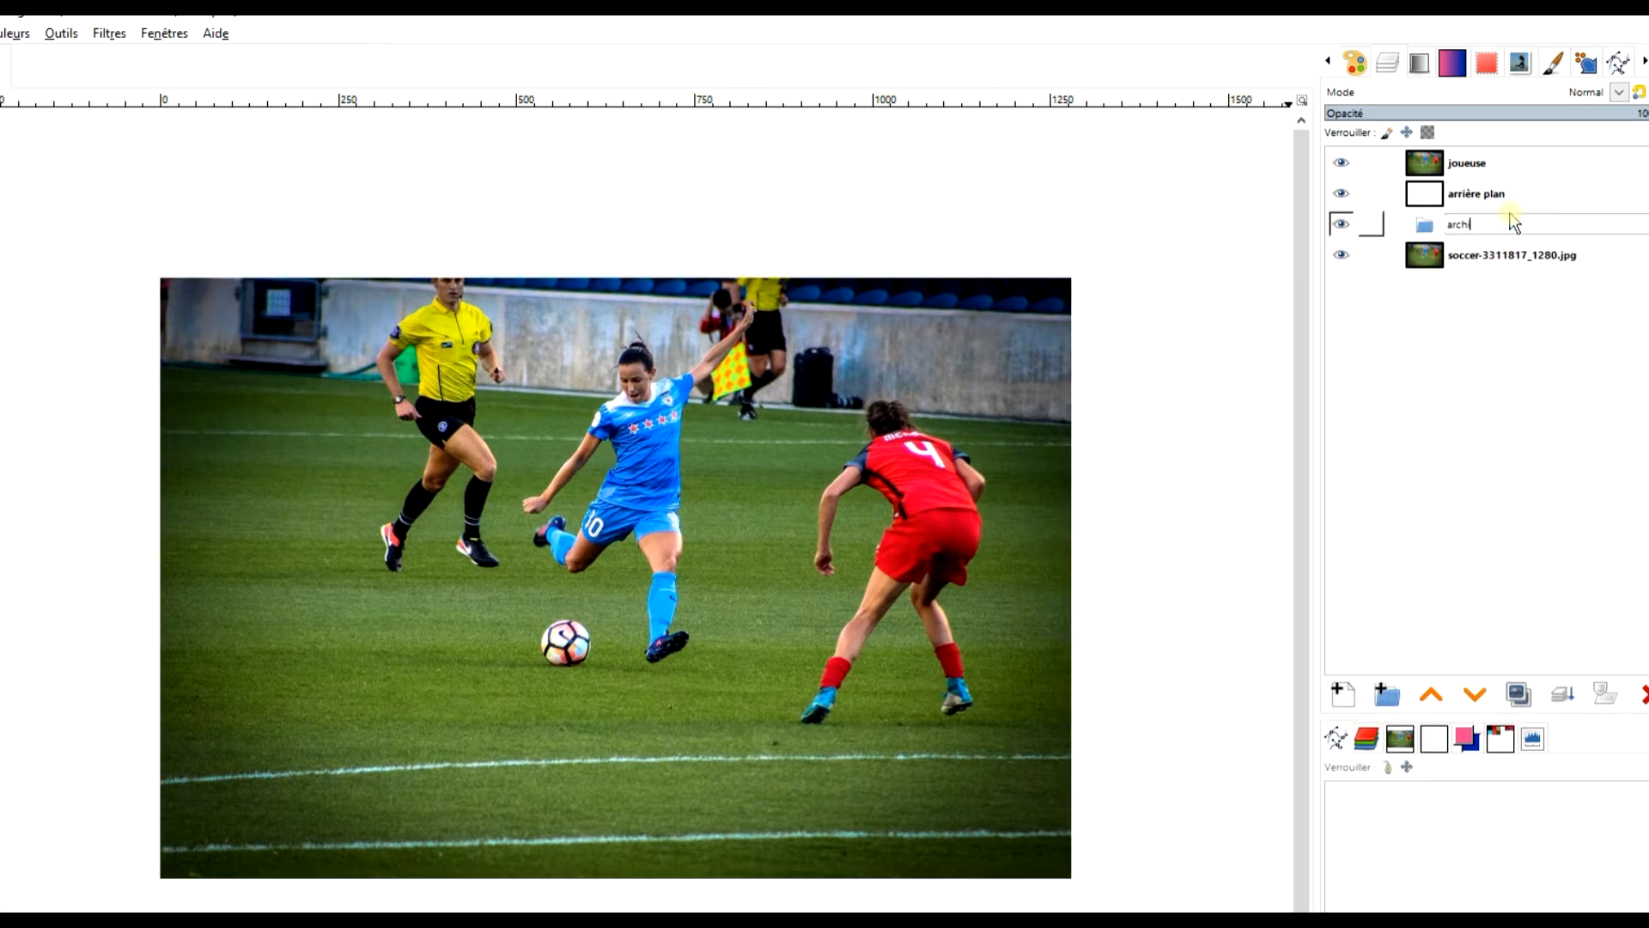
pyautogui.write('ves')
pyautogui.press('Return')
pyautogui.moveTo(1460, 255); pyautogui.dragTo(1447, 241)
pyautogui.click(1395, 224)
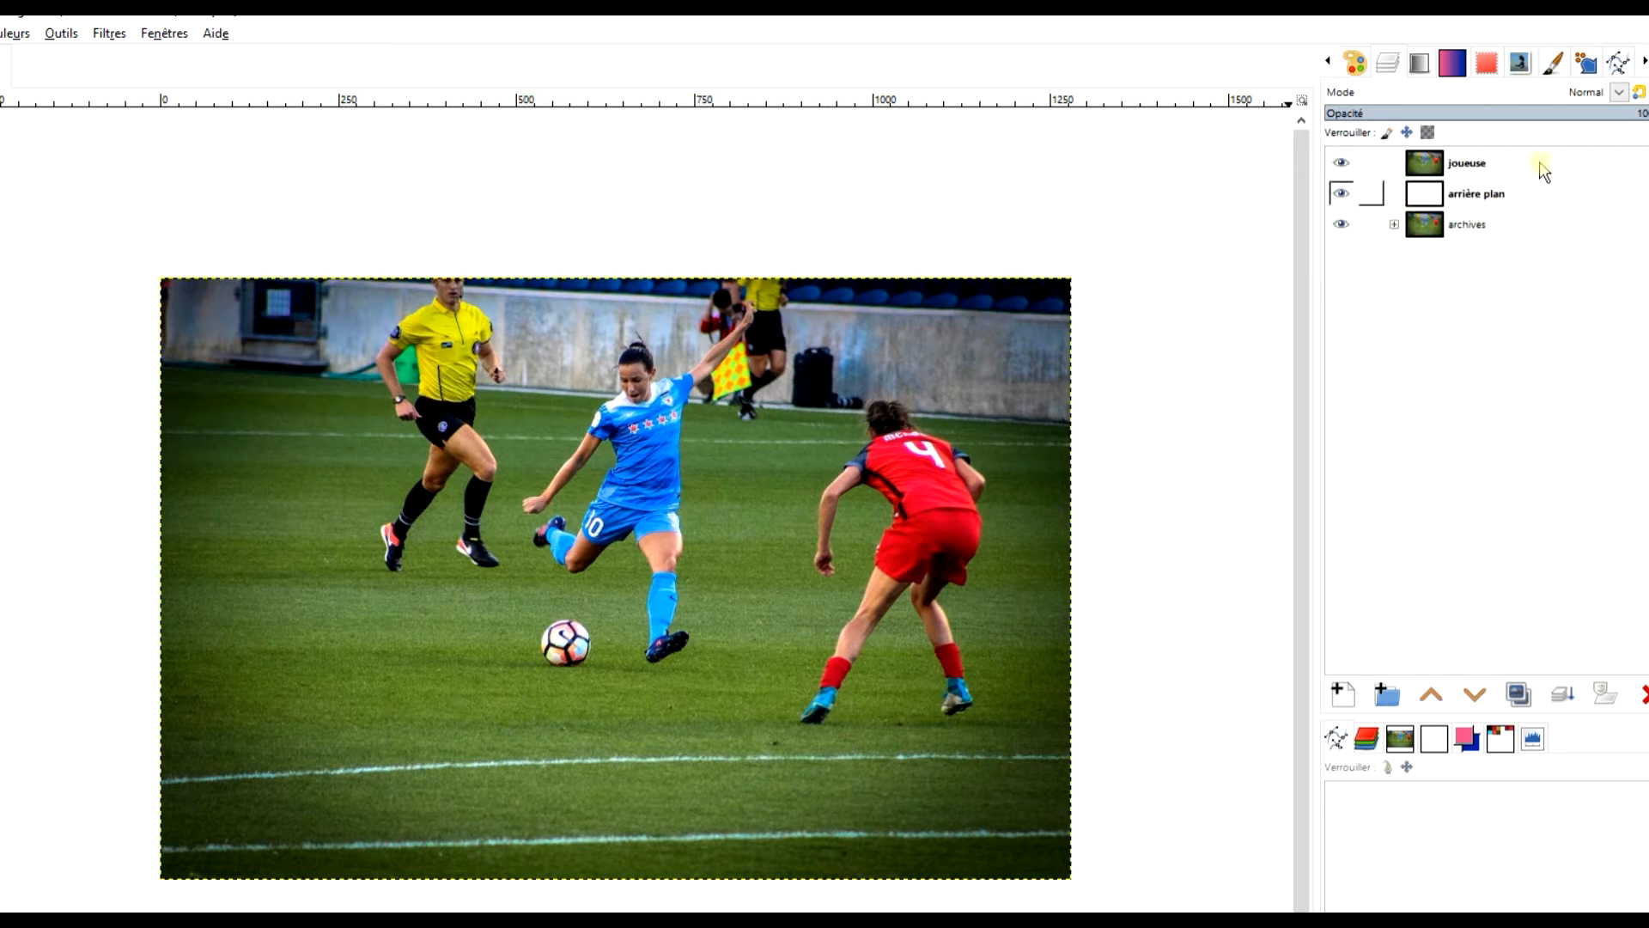
# On the "joueuse" layer, draw a circular selection of about 69 × 69 px around the ball, and release the fixed proportions
pyautogui.click(1465, 164)
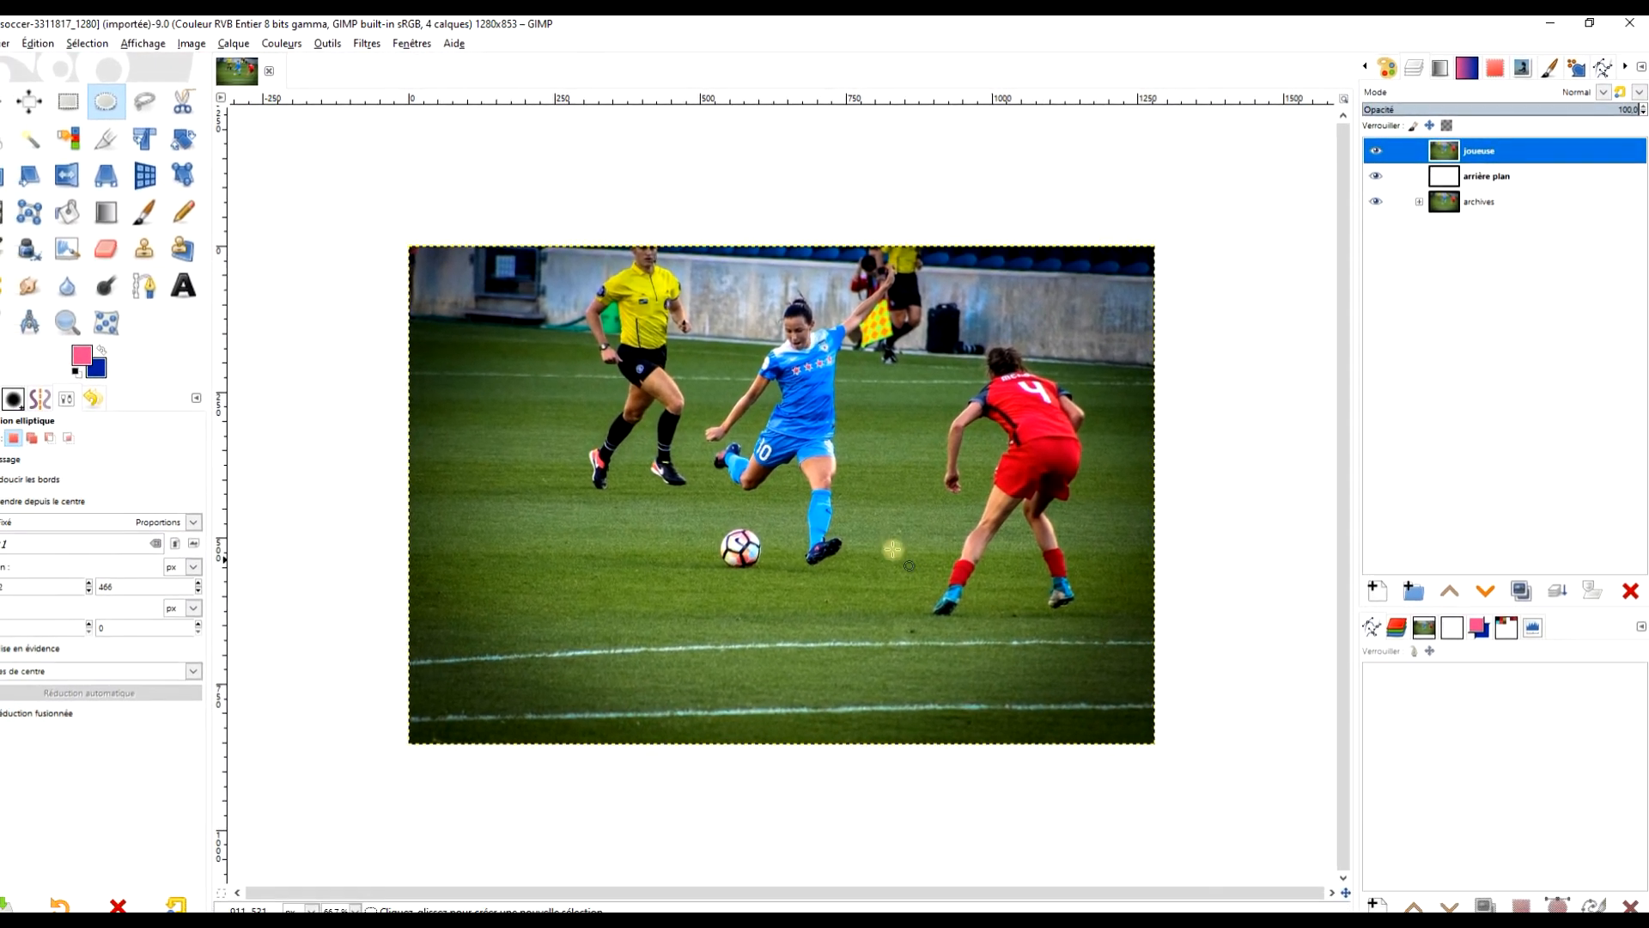
pyautogui.click(17, 101)
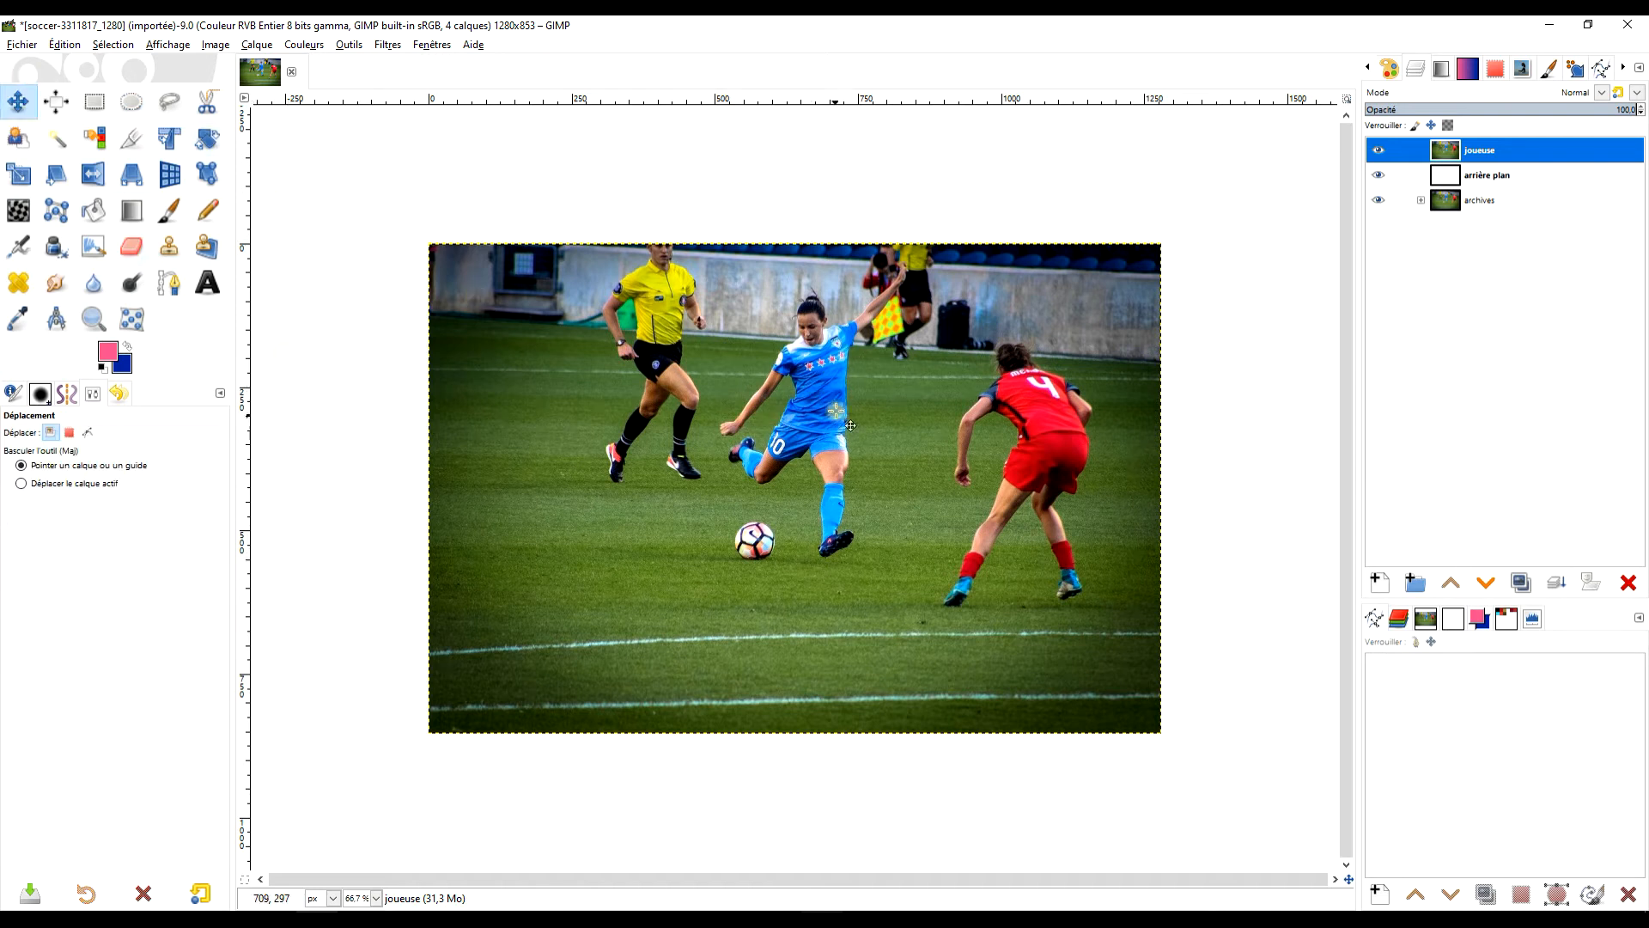
pyautogui.click(134, 104)
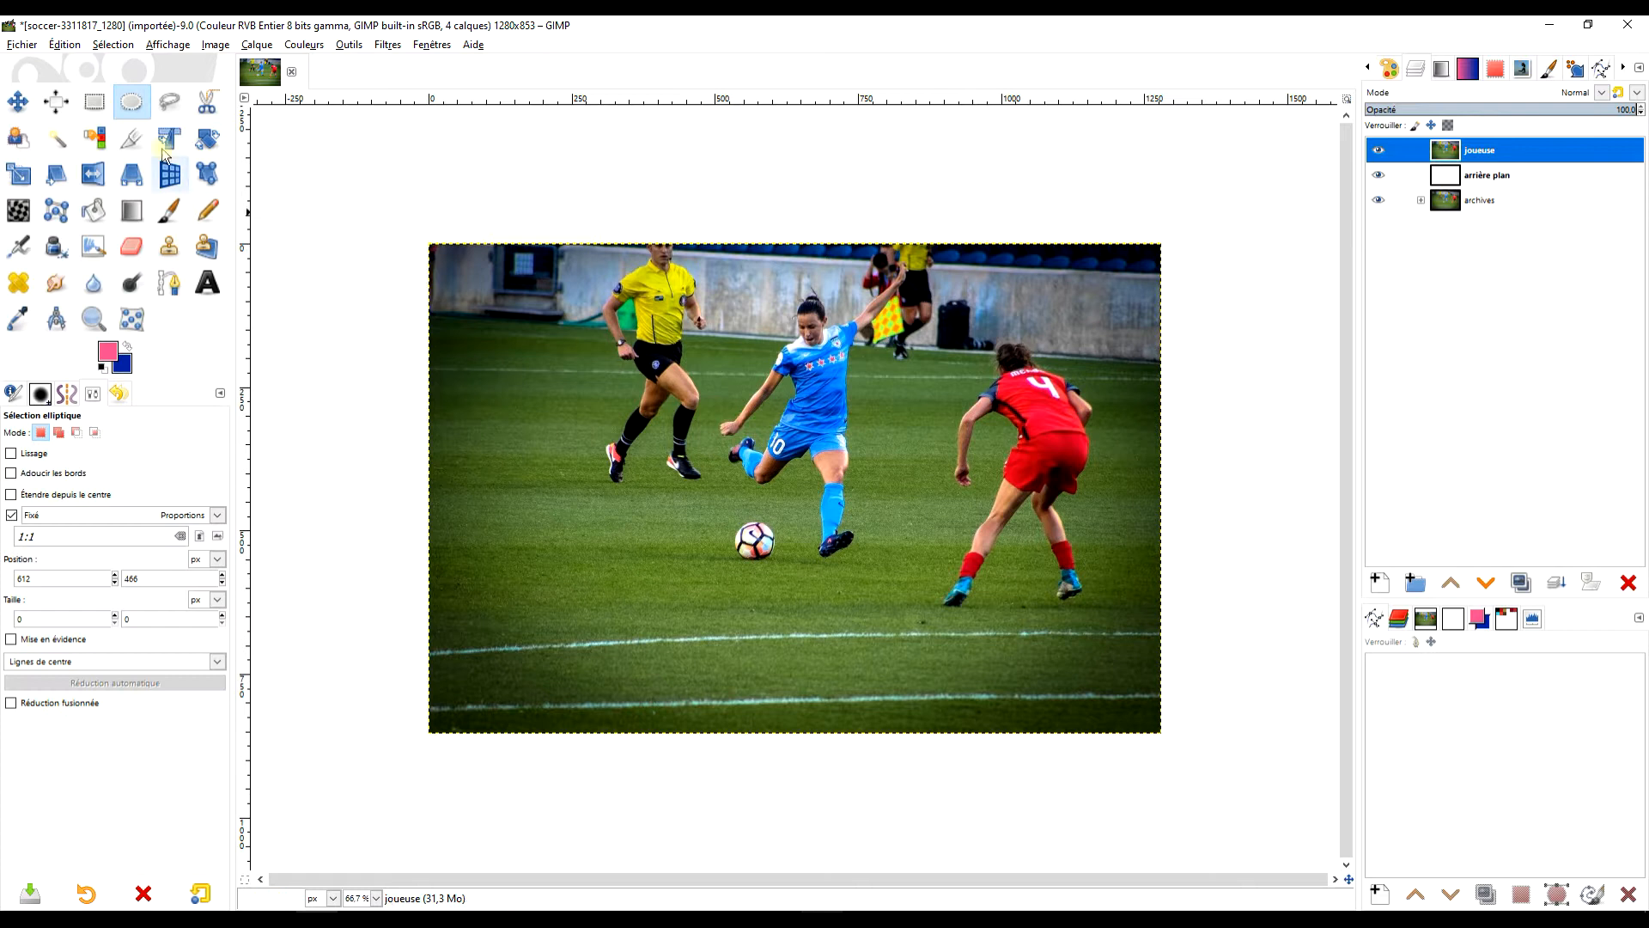
pyautogui.moveTo(874, 544); pyautogui.dragTo(853, 618)
pyautogui.scroll(4, 737, 636)
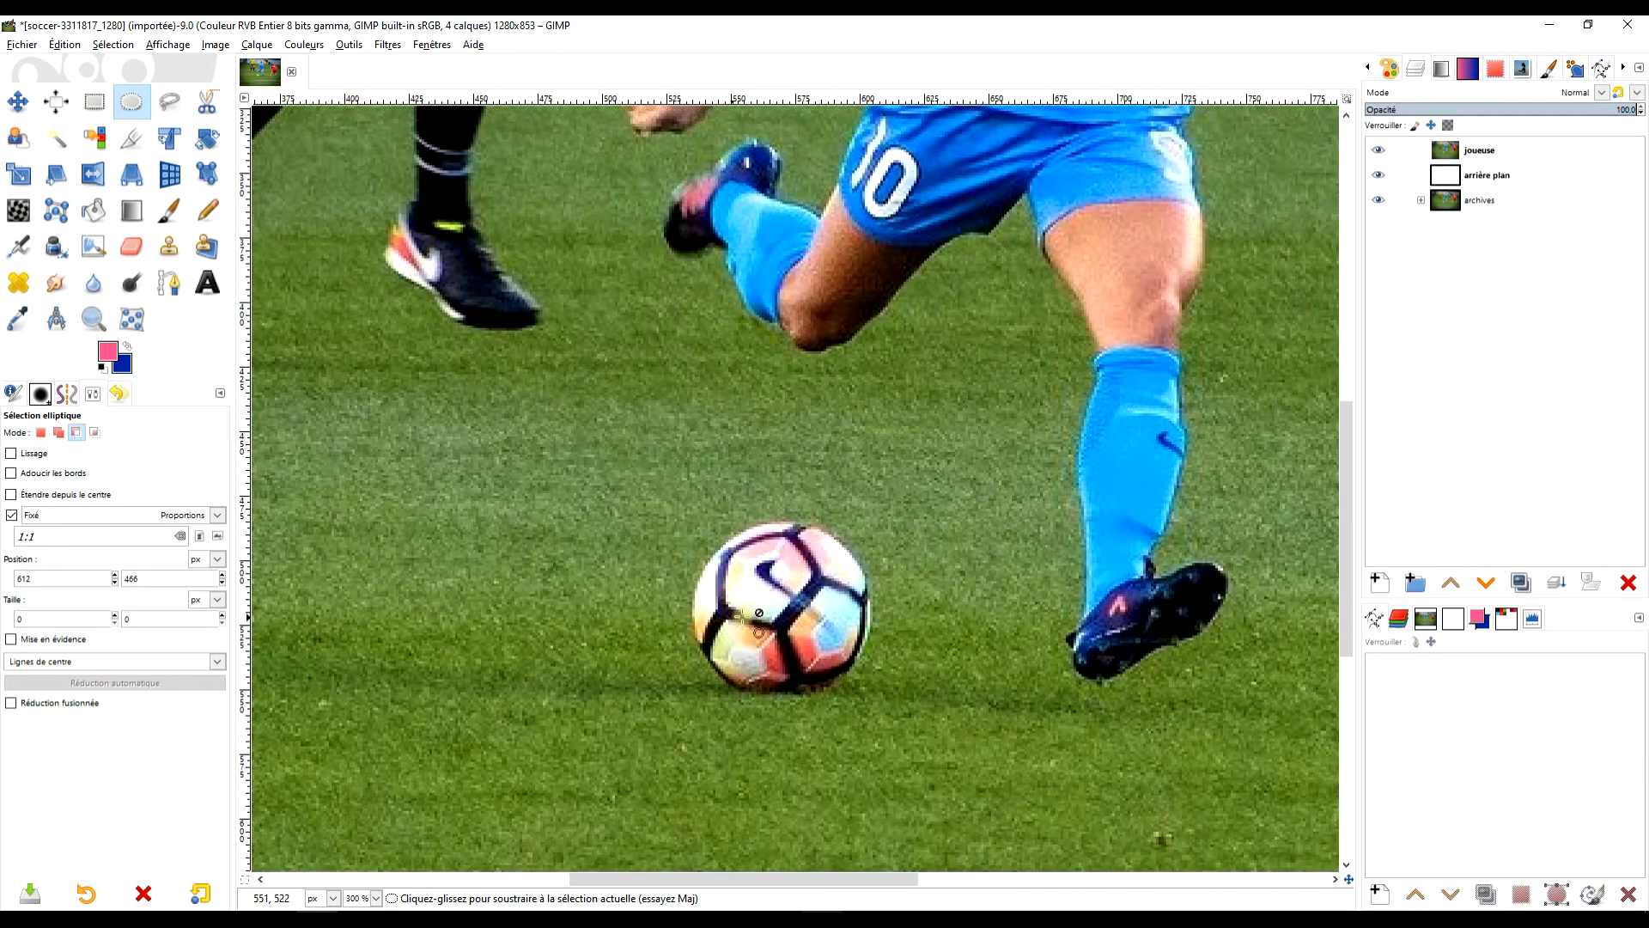
pyautogui.moveTo(689, 513); pyautogui.dragTo(856, 696)
pyautogui.moveTo(825, 555); pyautogui.dragTo(825, 561)
pyautogui.click(11, 514)
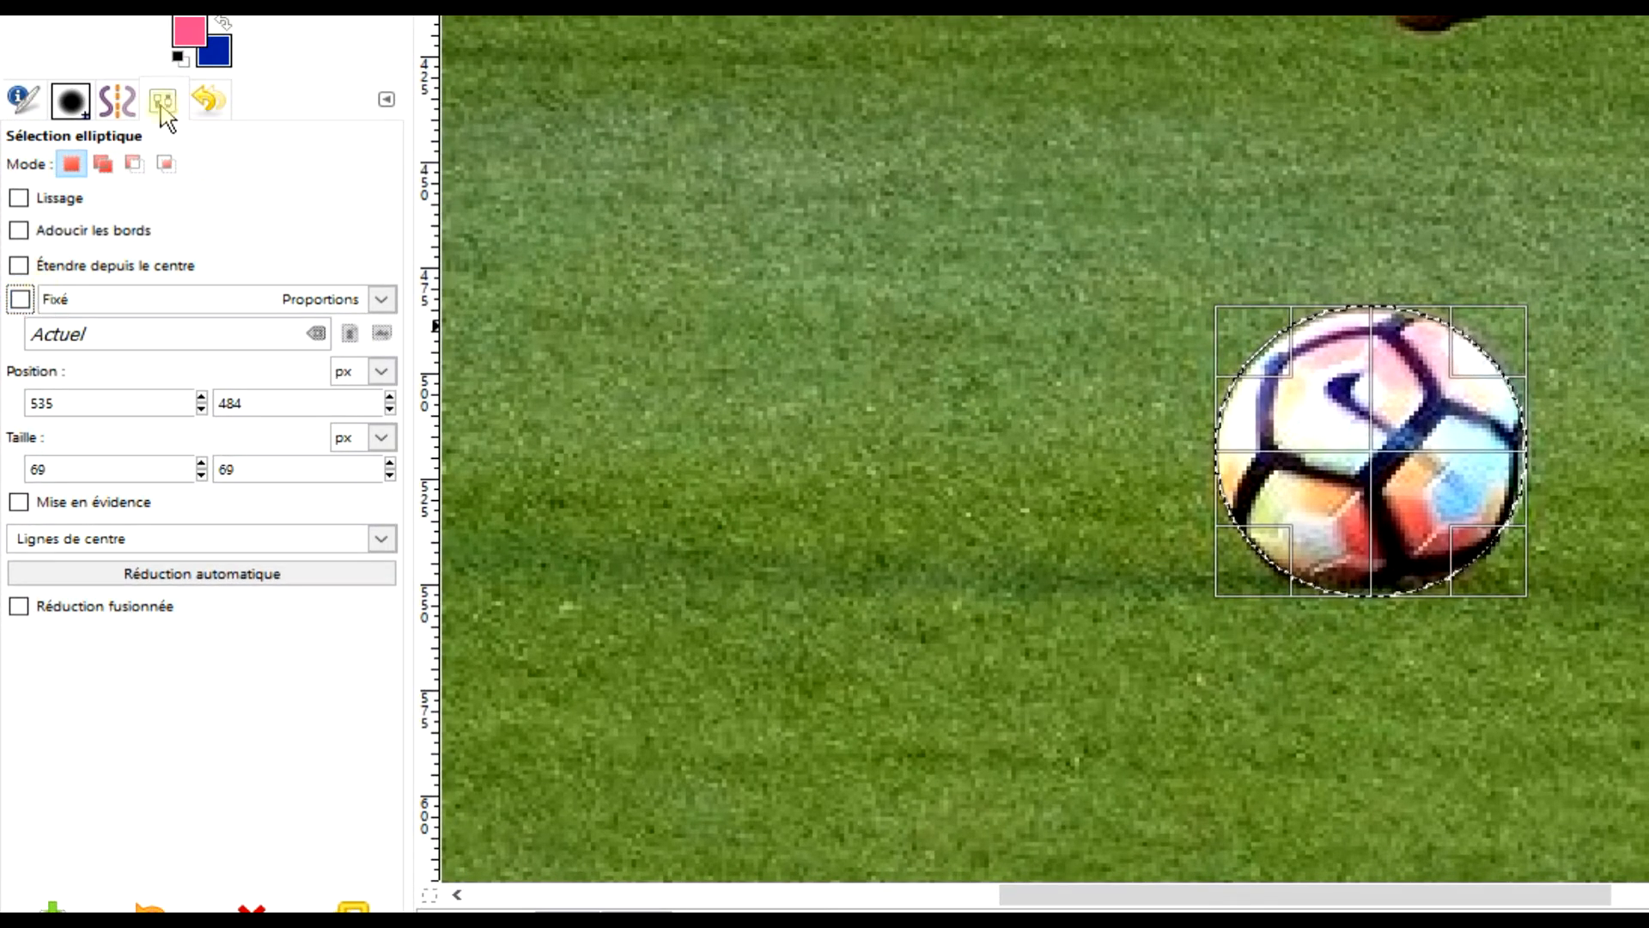
pyautogui.click(387, 100)
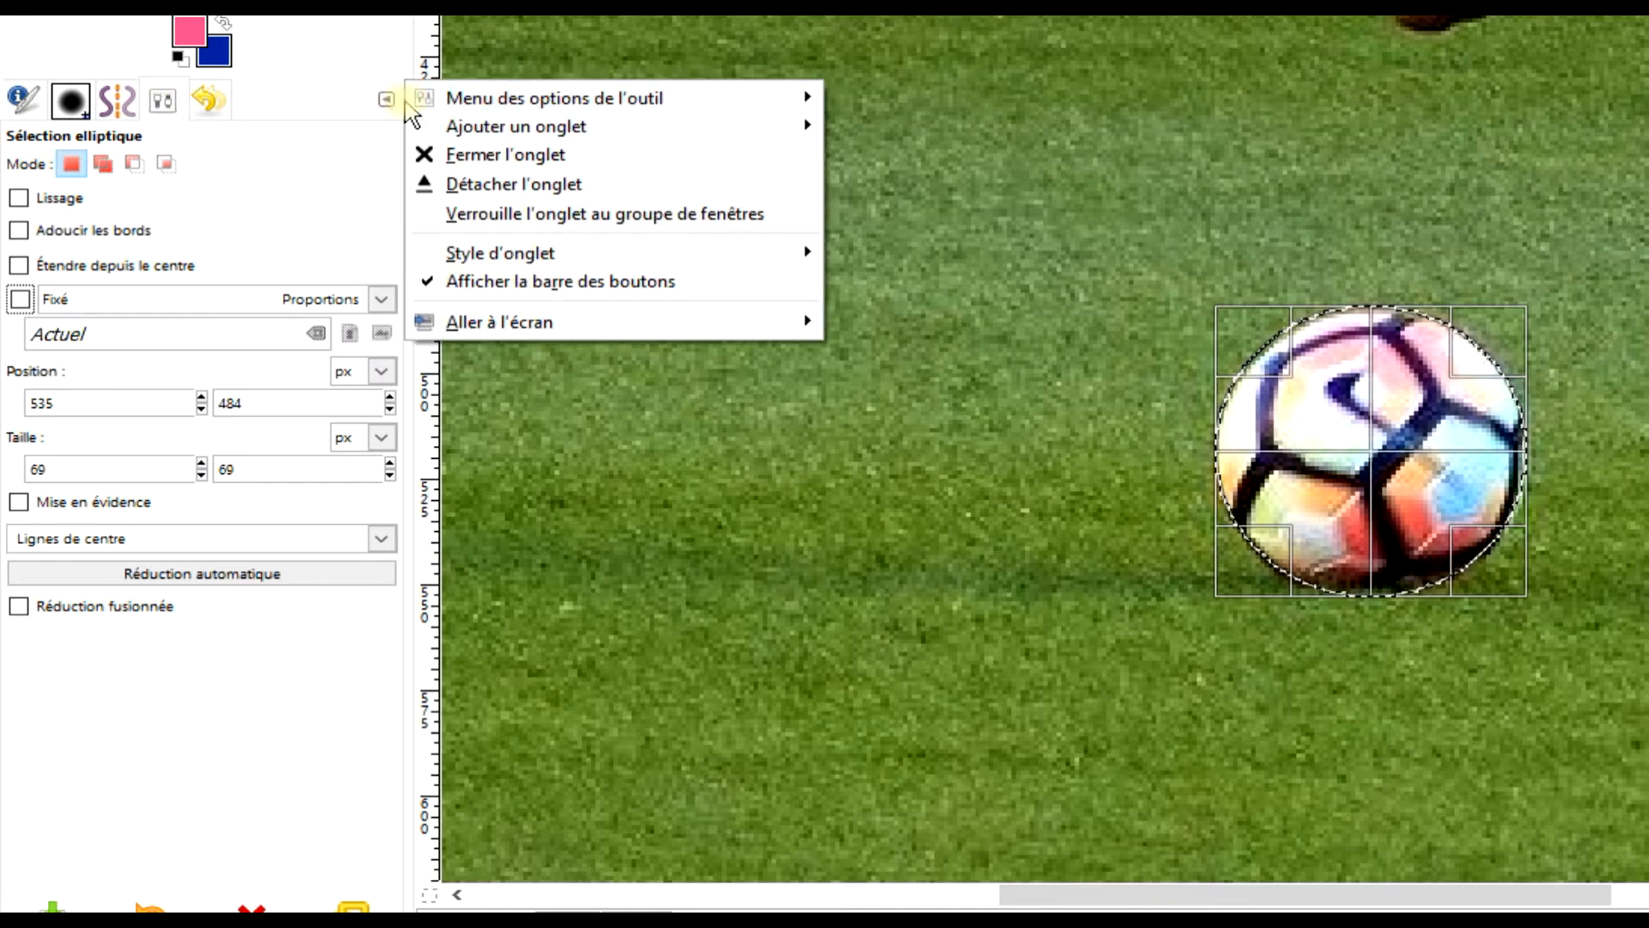
pyautogui.moveTo(618, 129)
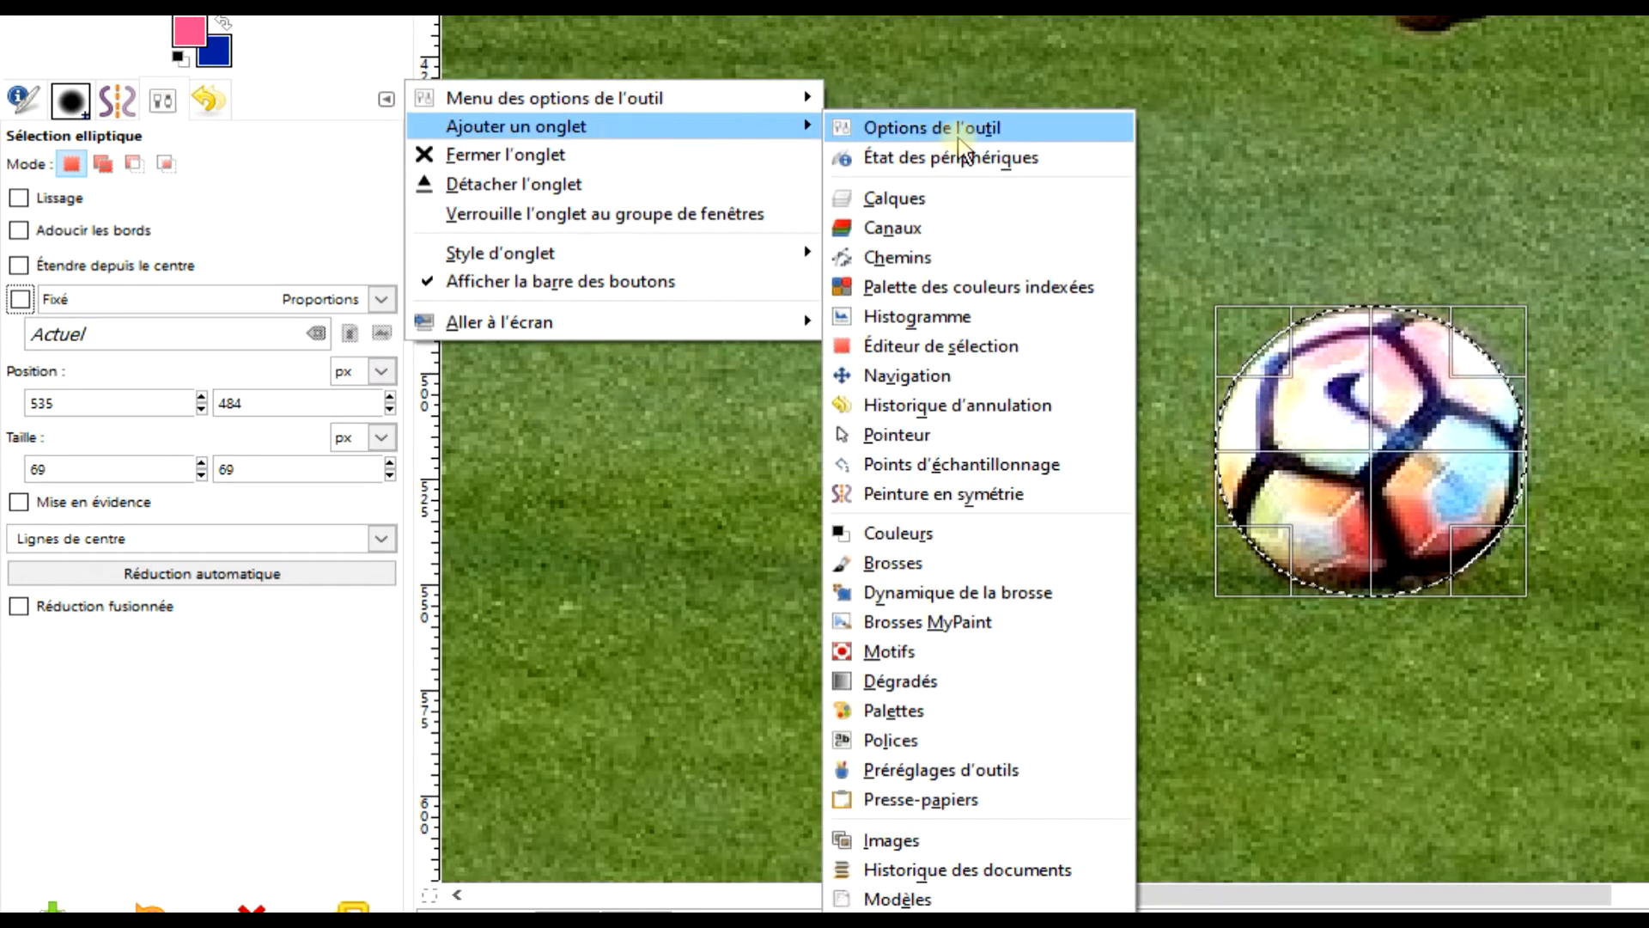
pyautogui.click(275, 736)
# Adjust the elliptical selection edge by edge to fit the ball, at position 536, 485 with size 69 × 69 px, and validate it
pyautogui.scroll(3, 1101, 592)
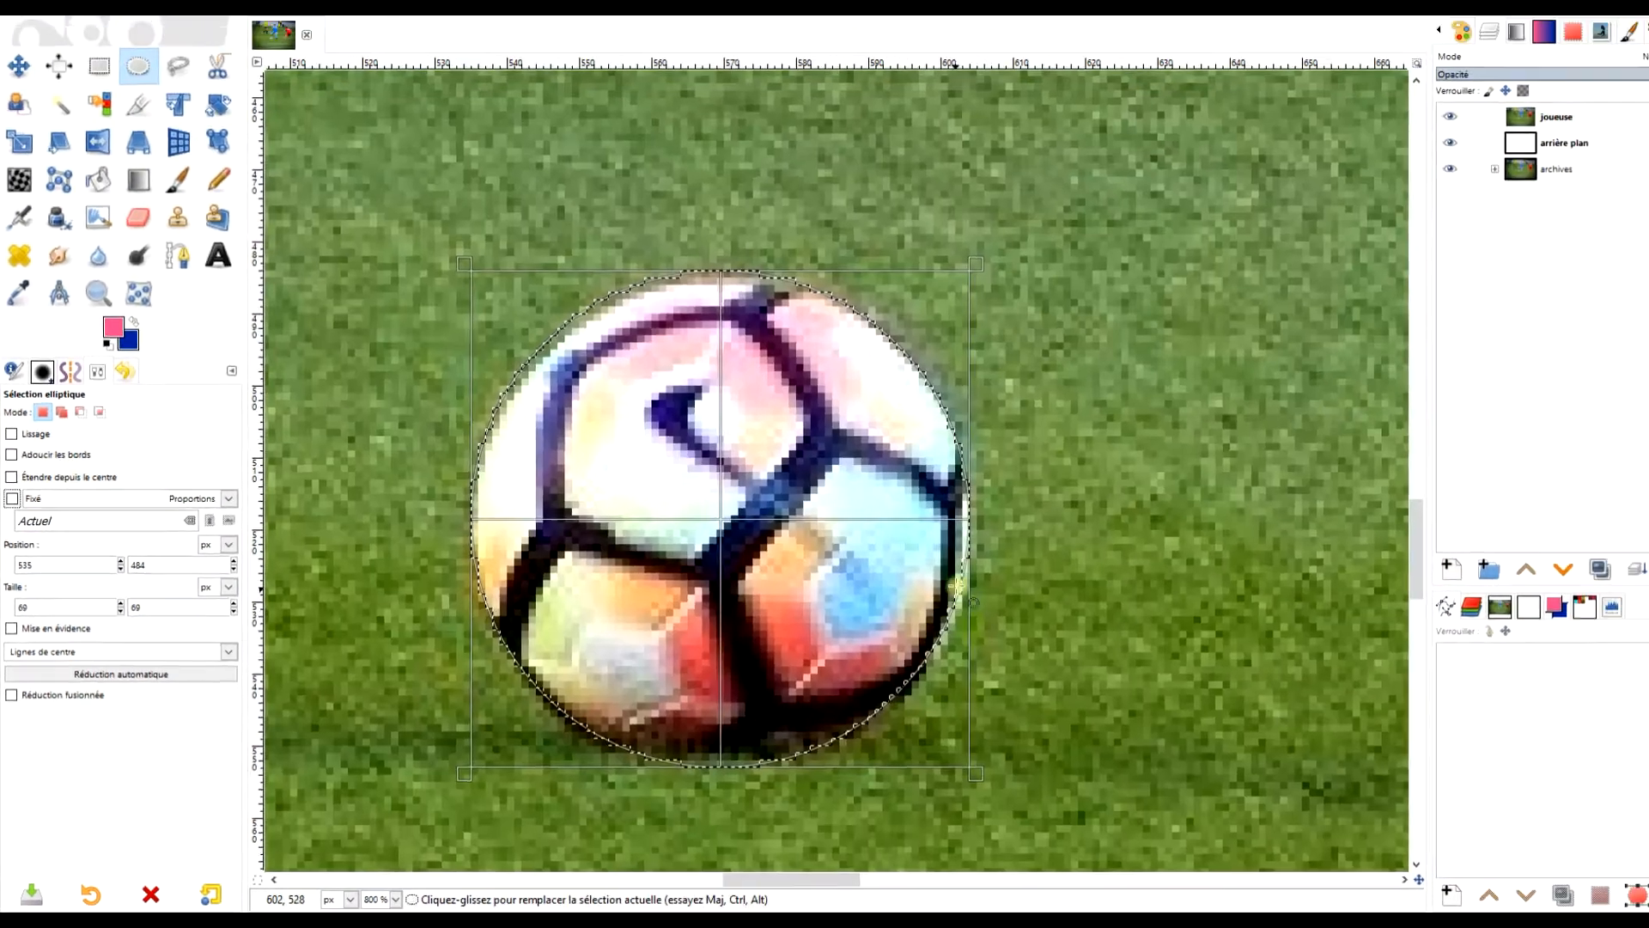
pyautogui.moveTo(1208, 439)
pyautogui.mouseDown()
pyautogui.moveTo(1181, 439)
pyautogui.moveTo(1208, 439)
pyautogui.mouseUp()
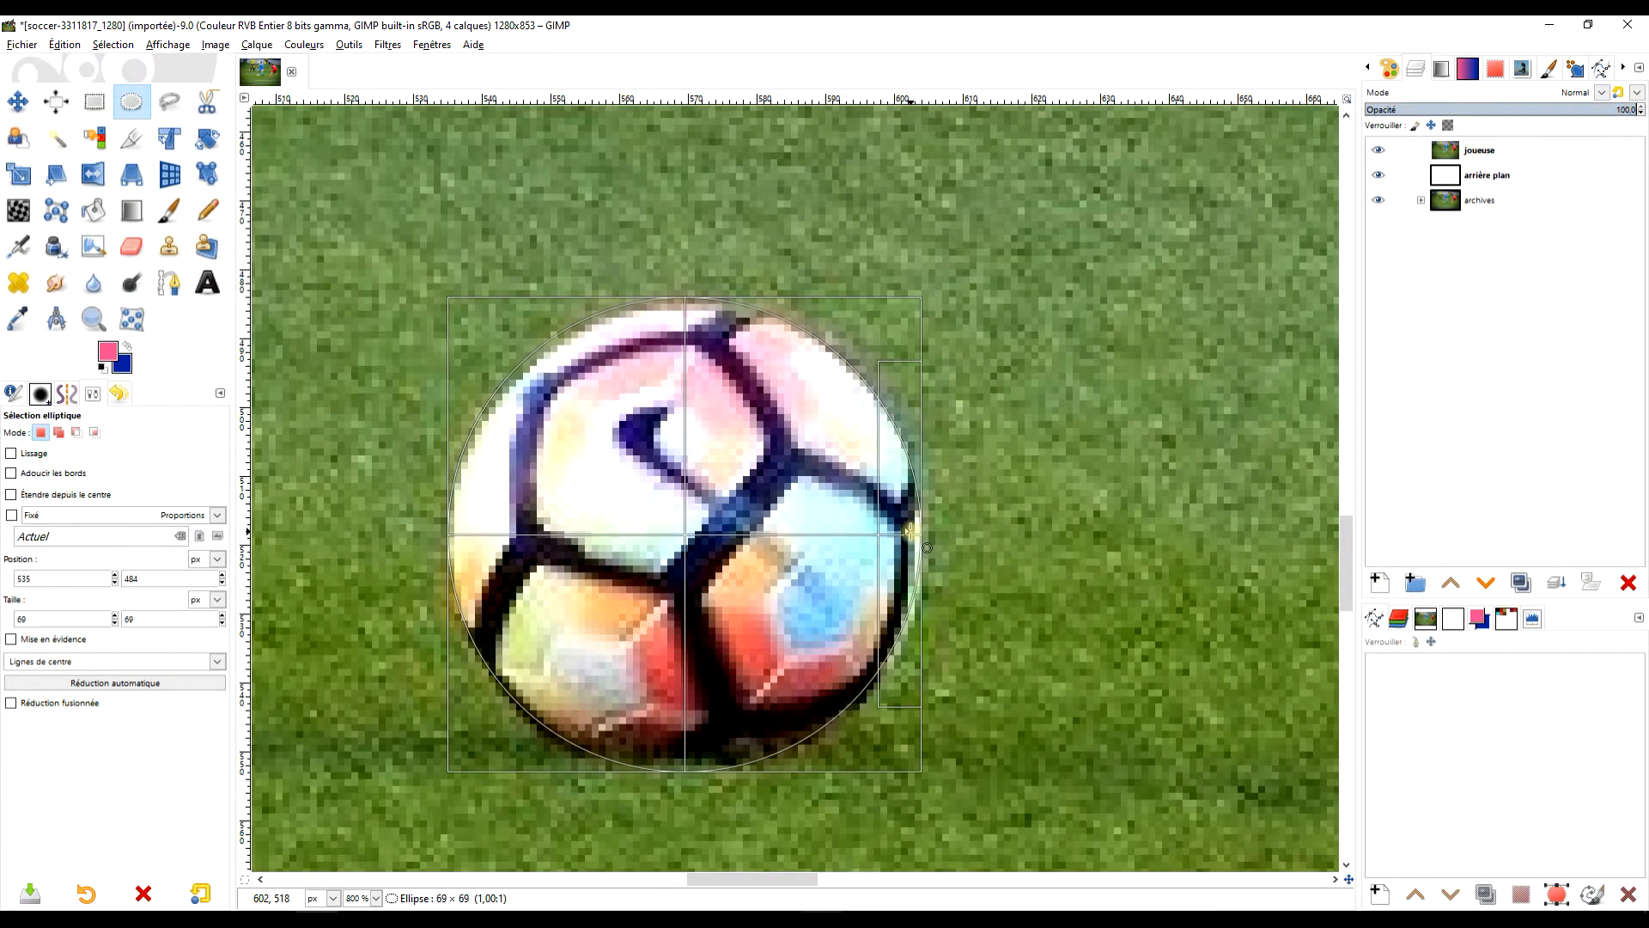
pyautogui.moveTo(928, 547); pyautogui.dragTo(934, 549)
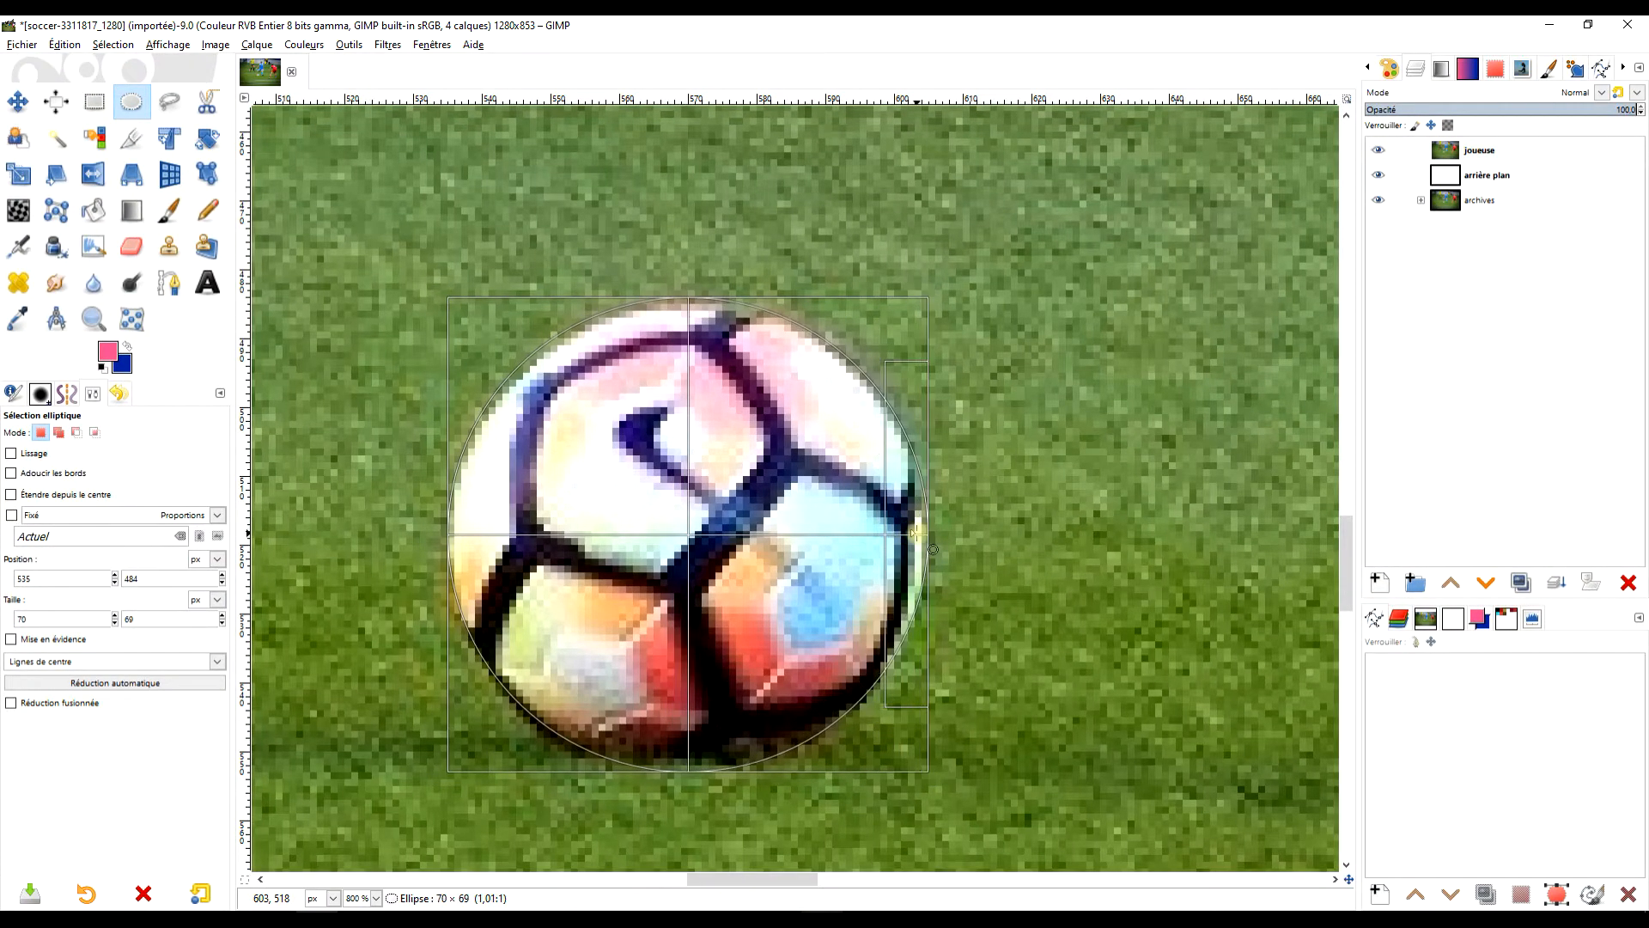
pyautogui.moveTo(451, 537); pyautogui.dragTo(462, 539)
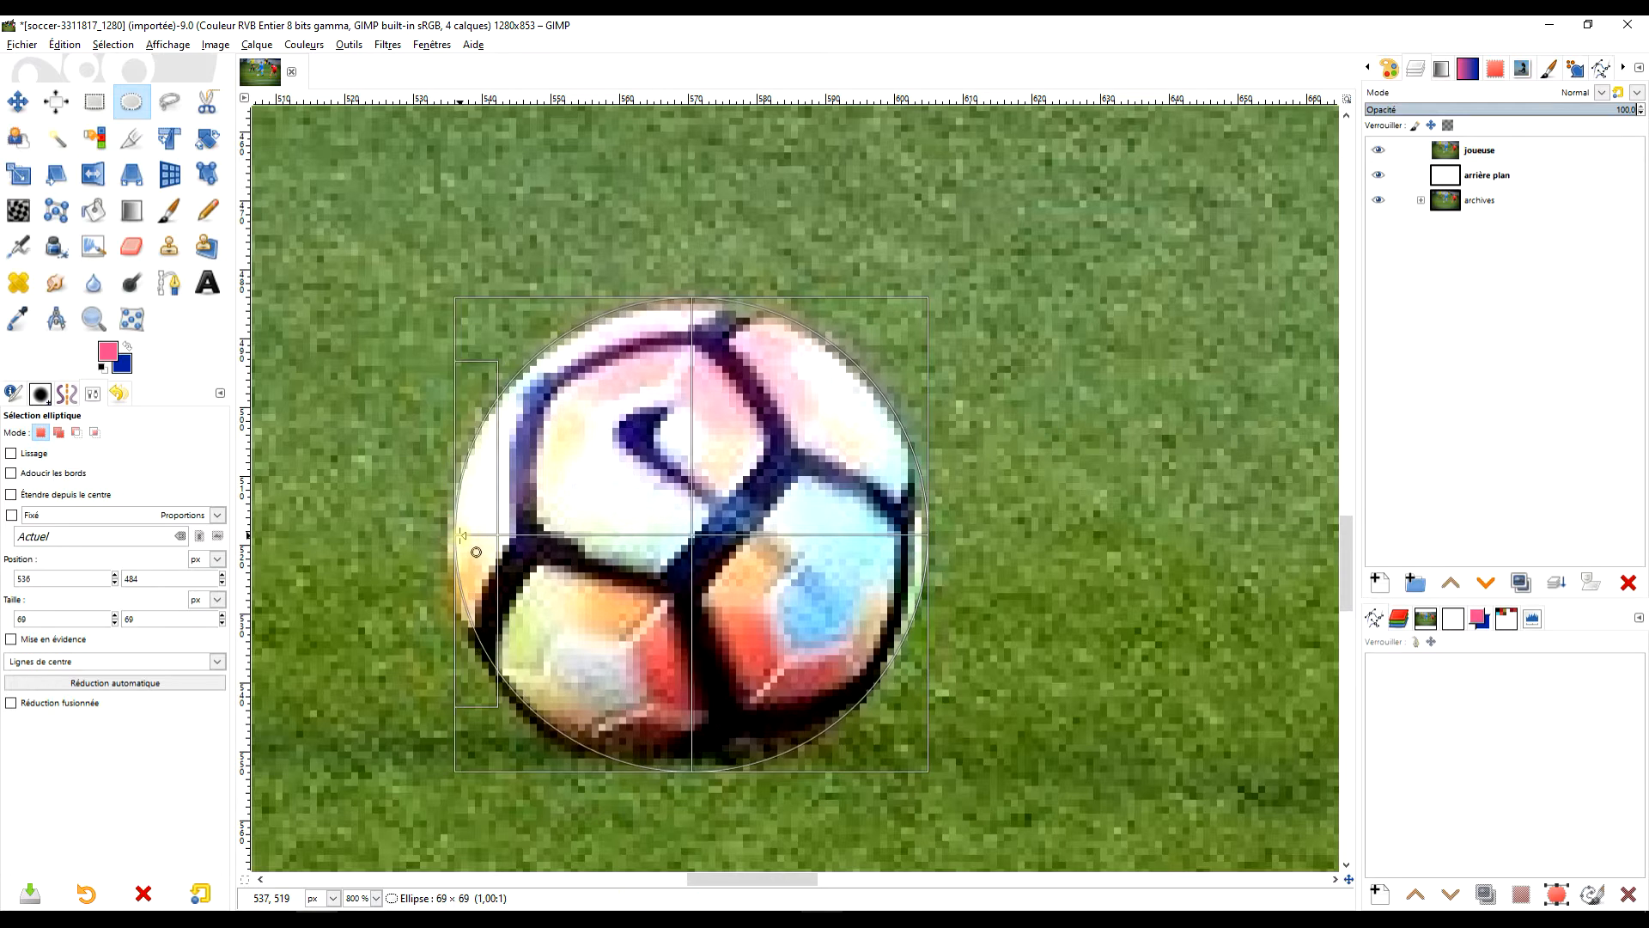
pyautogui.moveTo(708, 320)
pyautogui.mouseDown()
pyautogui.moveTo(709, 342)
pyautogui.moveTo(708, 327)
pyautogui.mouseUp()
pyautogui.moveTo(705, 765); pyautogui.dragTo(706, 779)
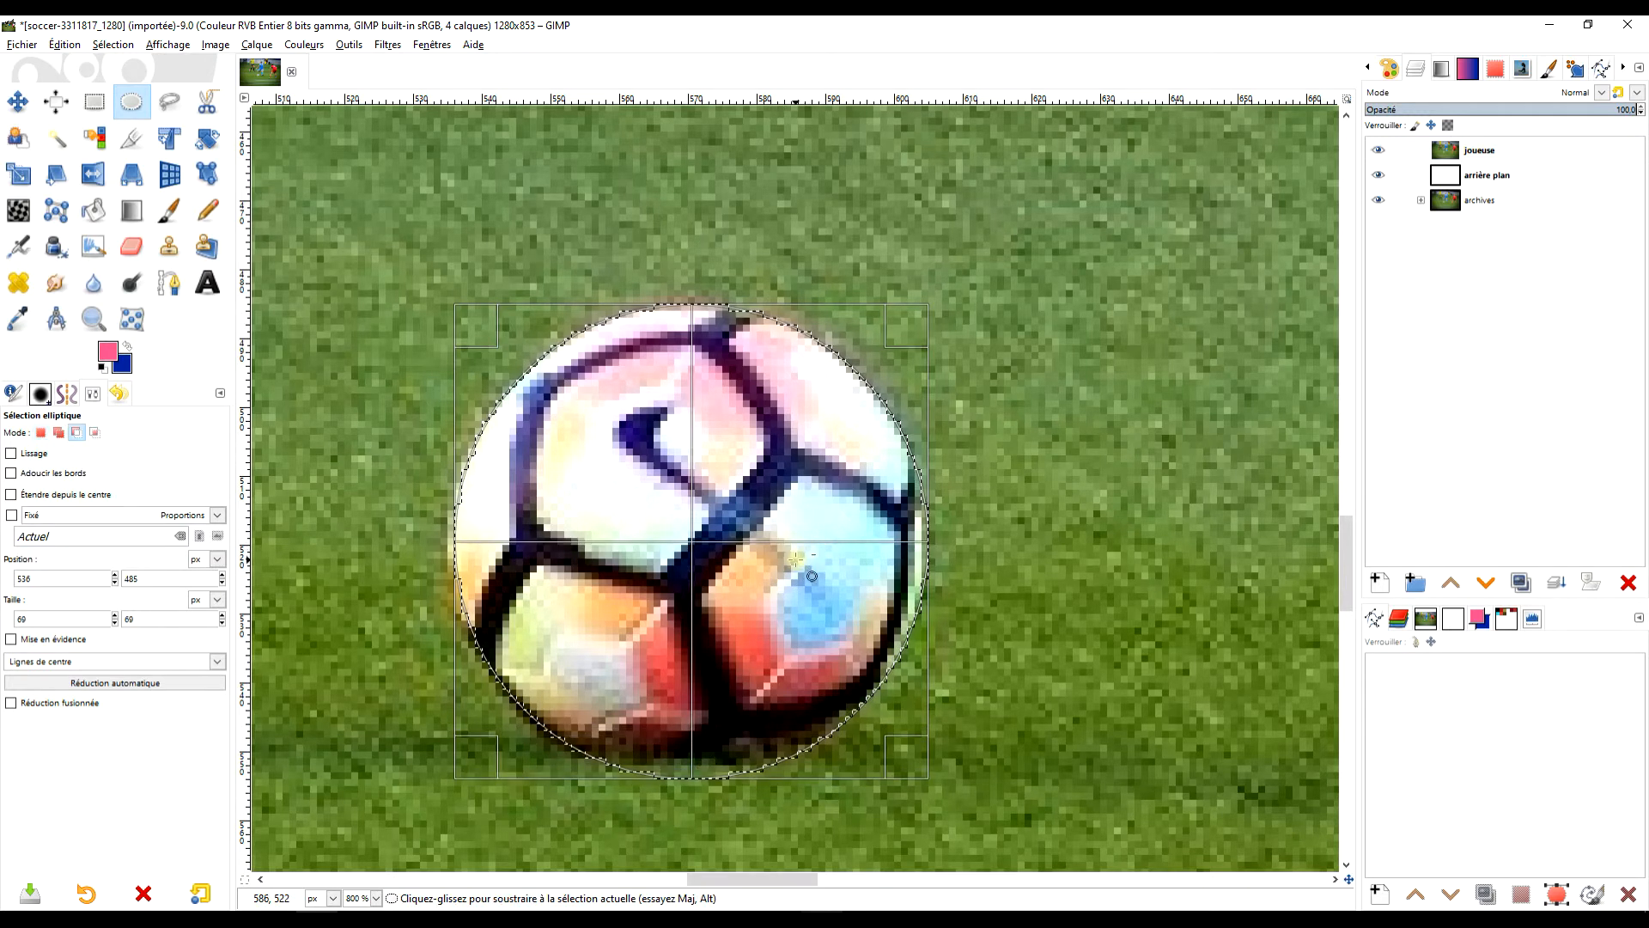
pyautogui.scroll(-4, 829, 572)
pyautogui.moveTo(895, 518); pyautogui.dragTo(838, 613)
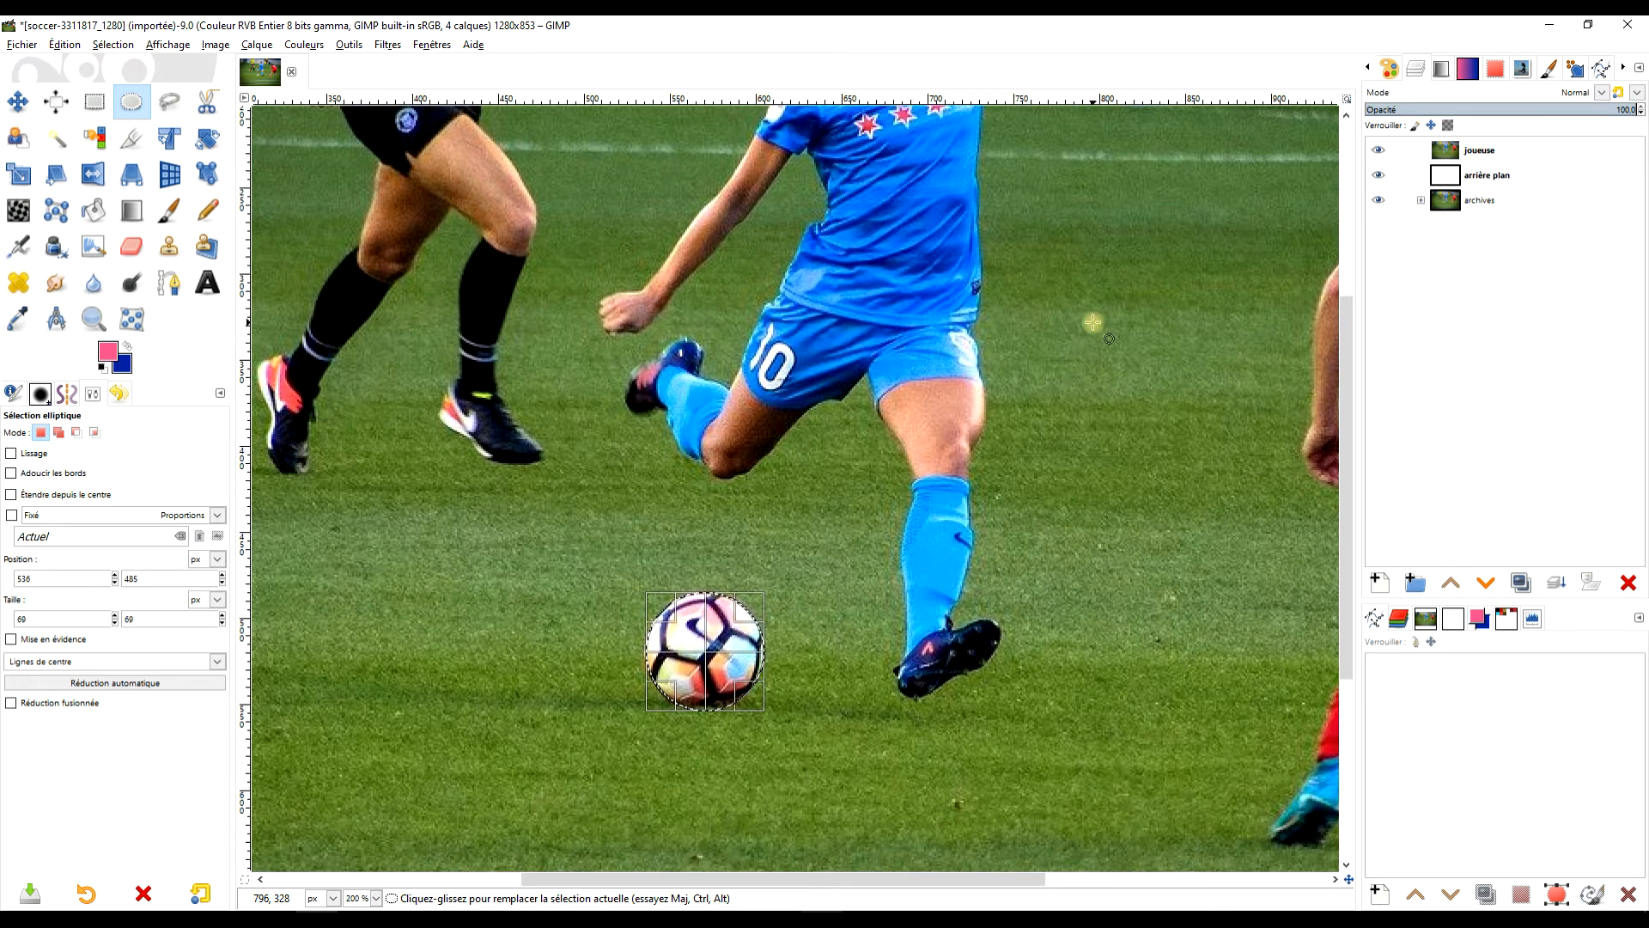
pyautogui.press('Return')
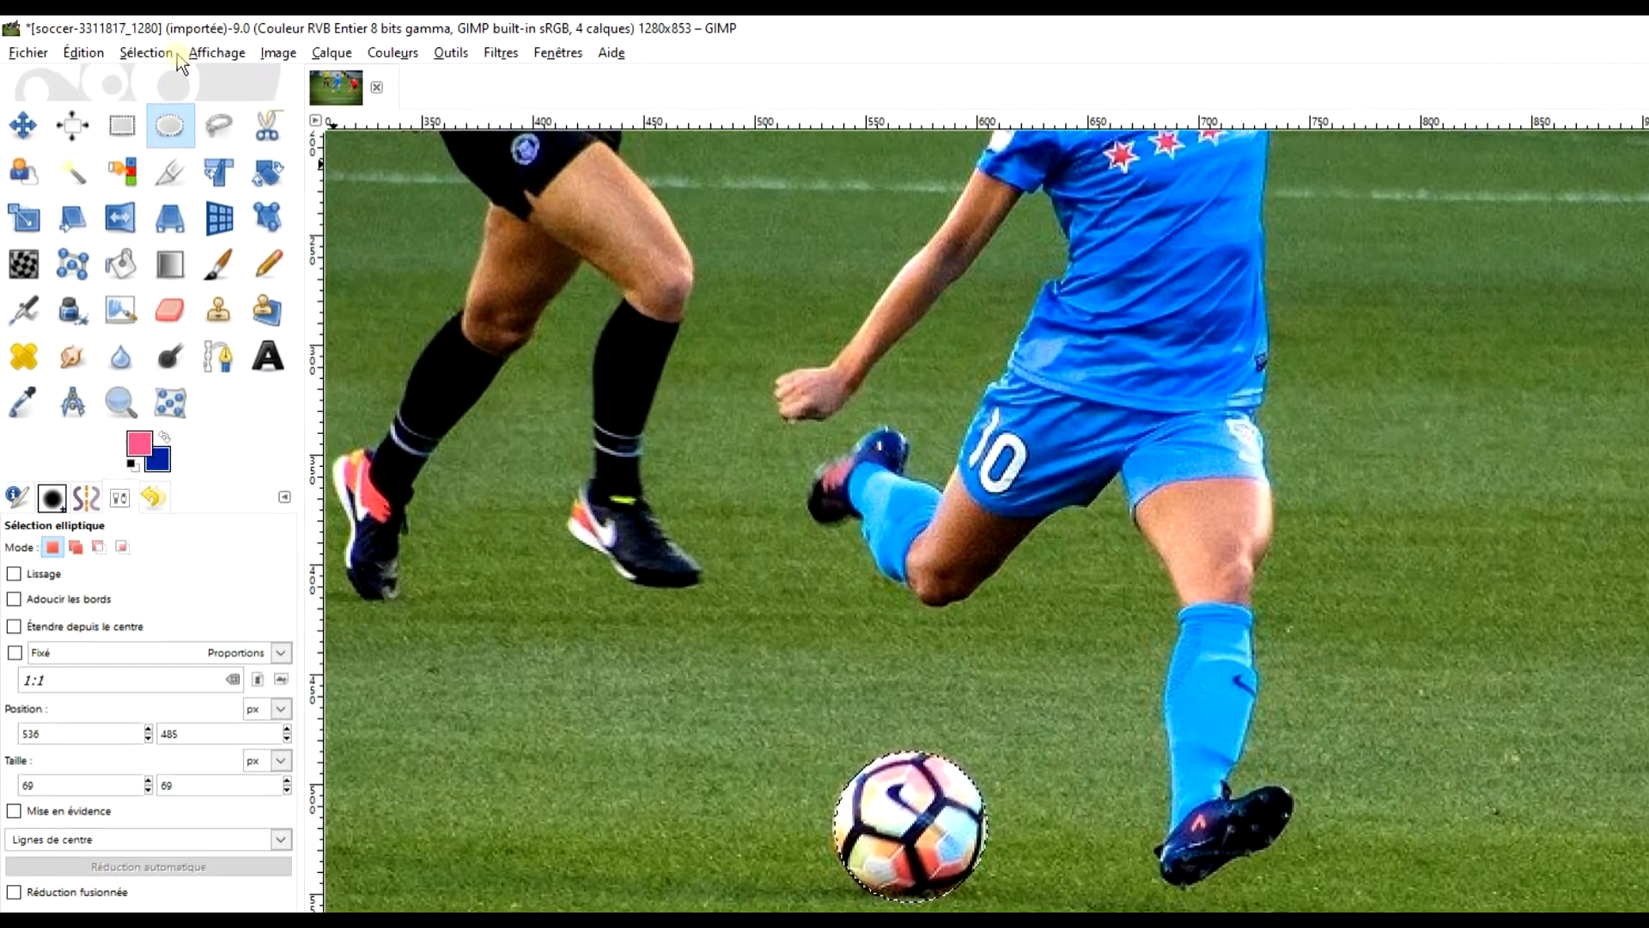
# Cut the selected ball out of the "joueuse" layer and paste it as a new layer
pyautogui.click(65, 44)
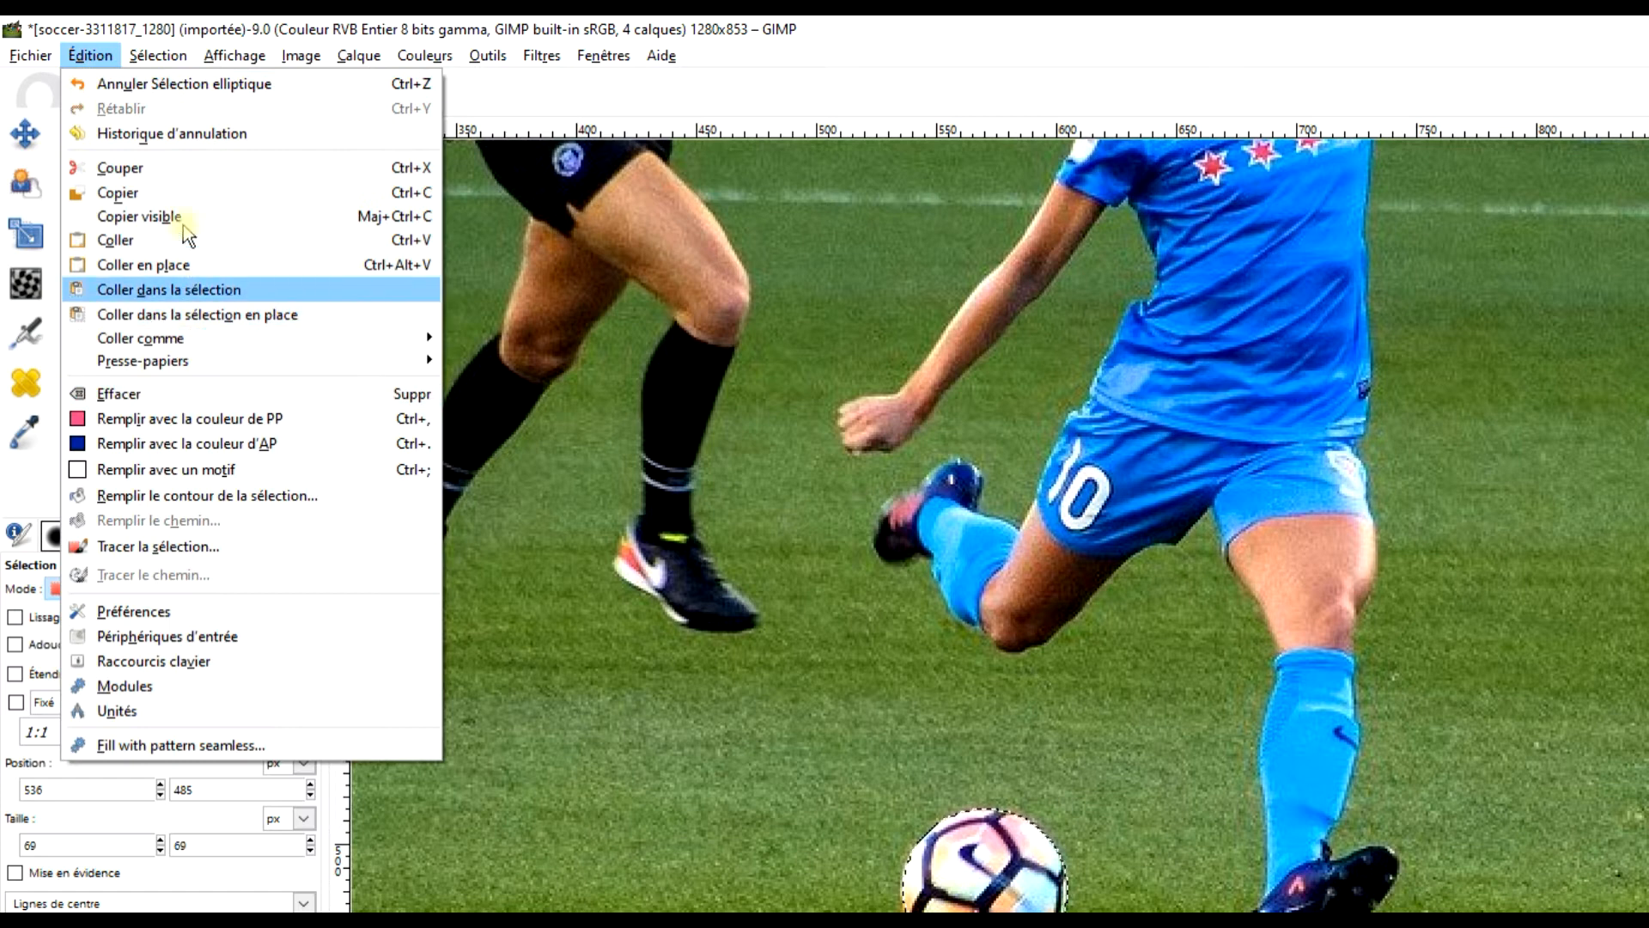
pyautogui.click(176, 168)
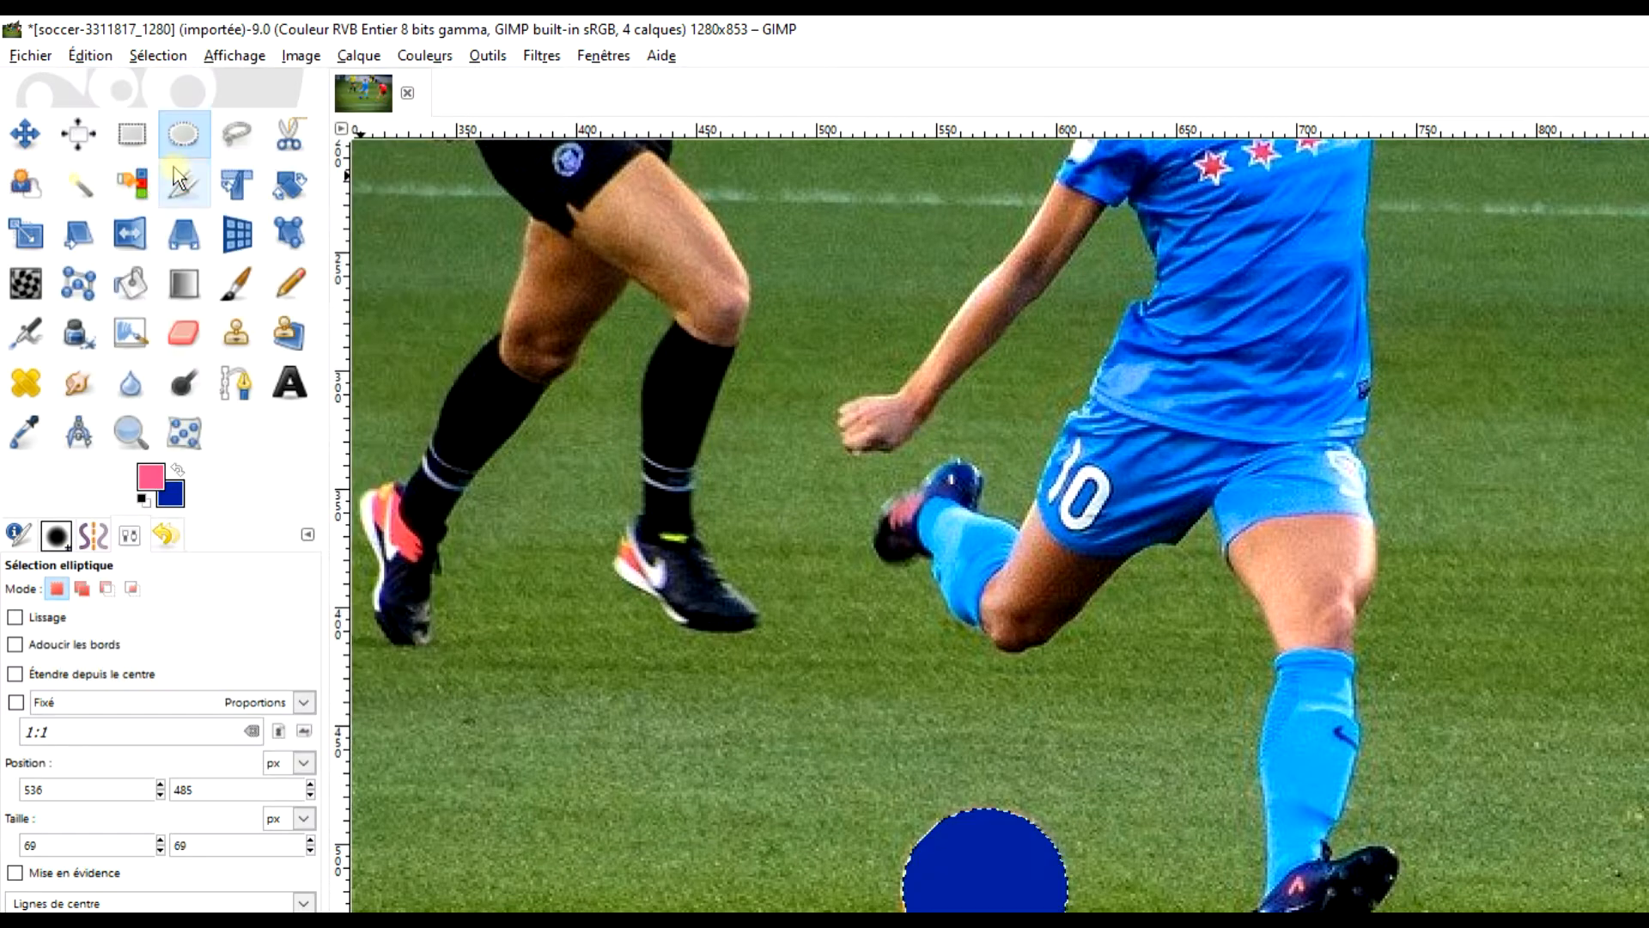
pyautogui.click(87, 55)
pyautogui.click(243, 244)
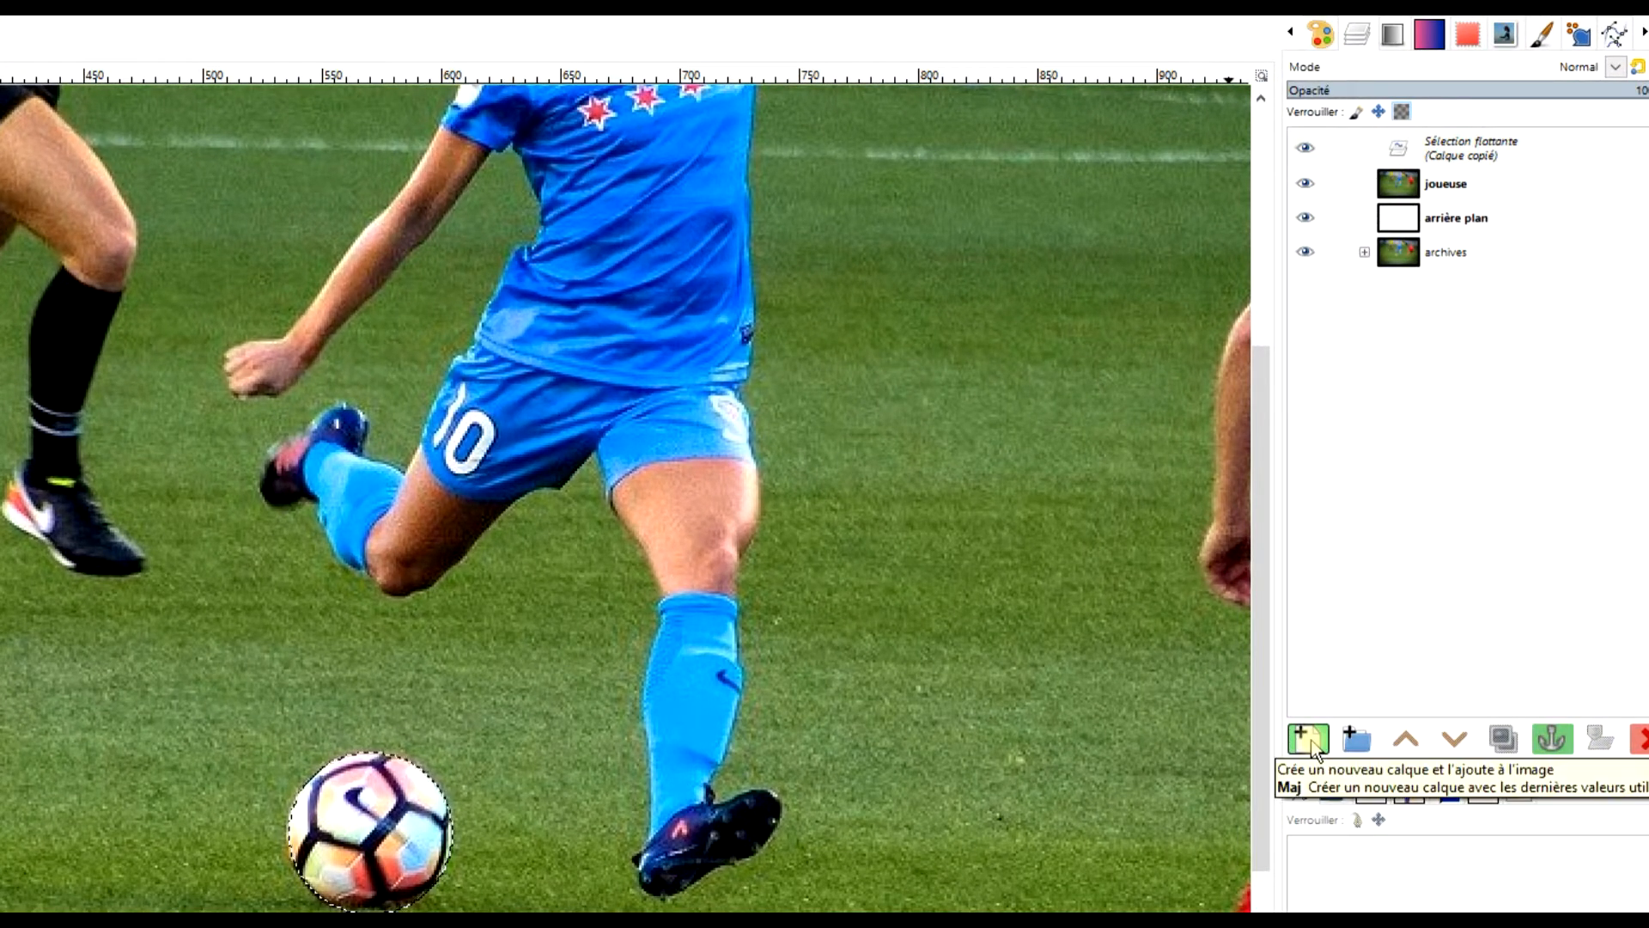
pyautogui.click(1310, 743)
# Rename the pasted ball layer to "ballon"
pyautogui.doubleClick(1462, 148)
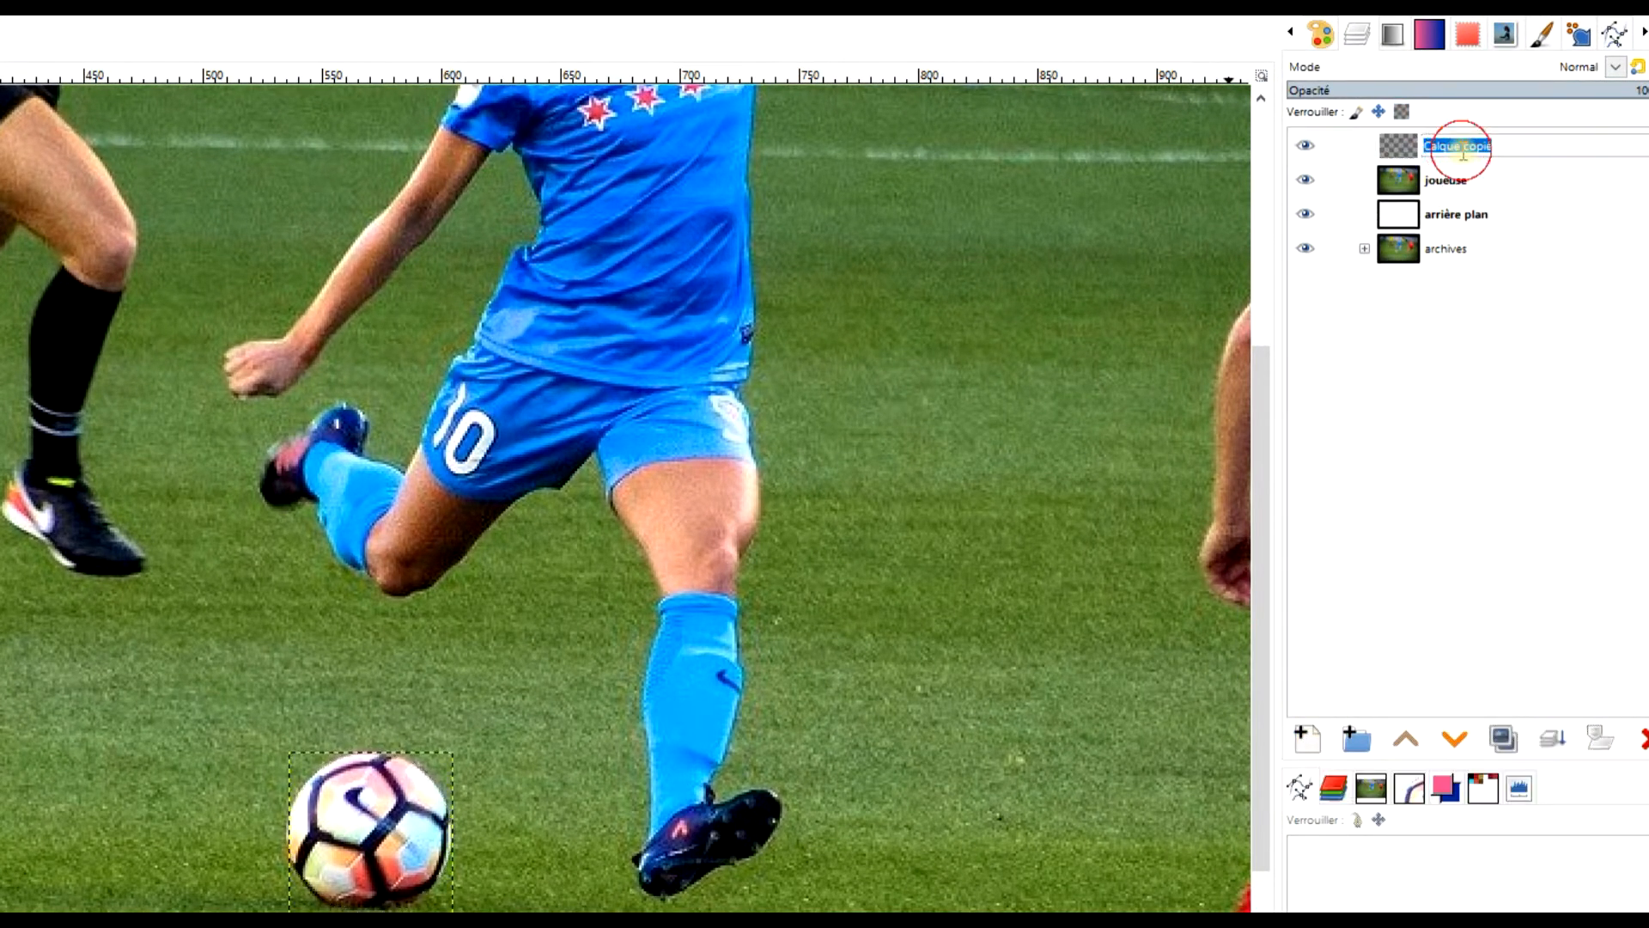
pyautogui.write('ballon')
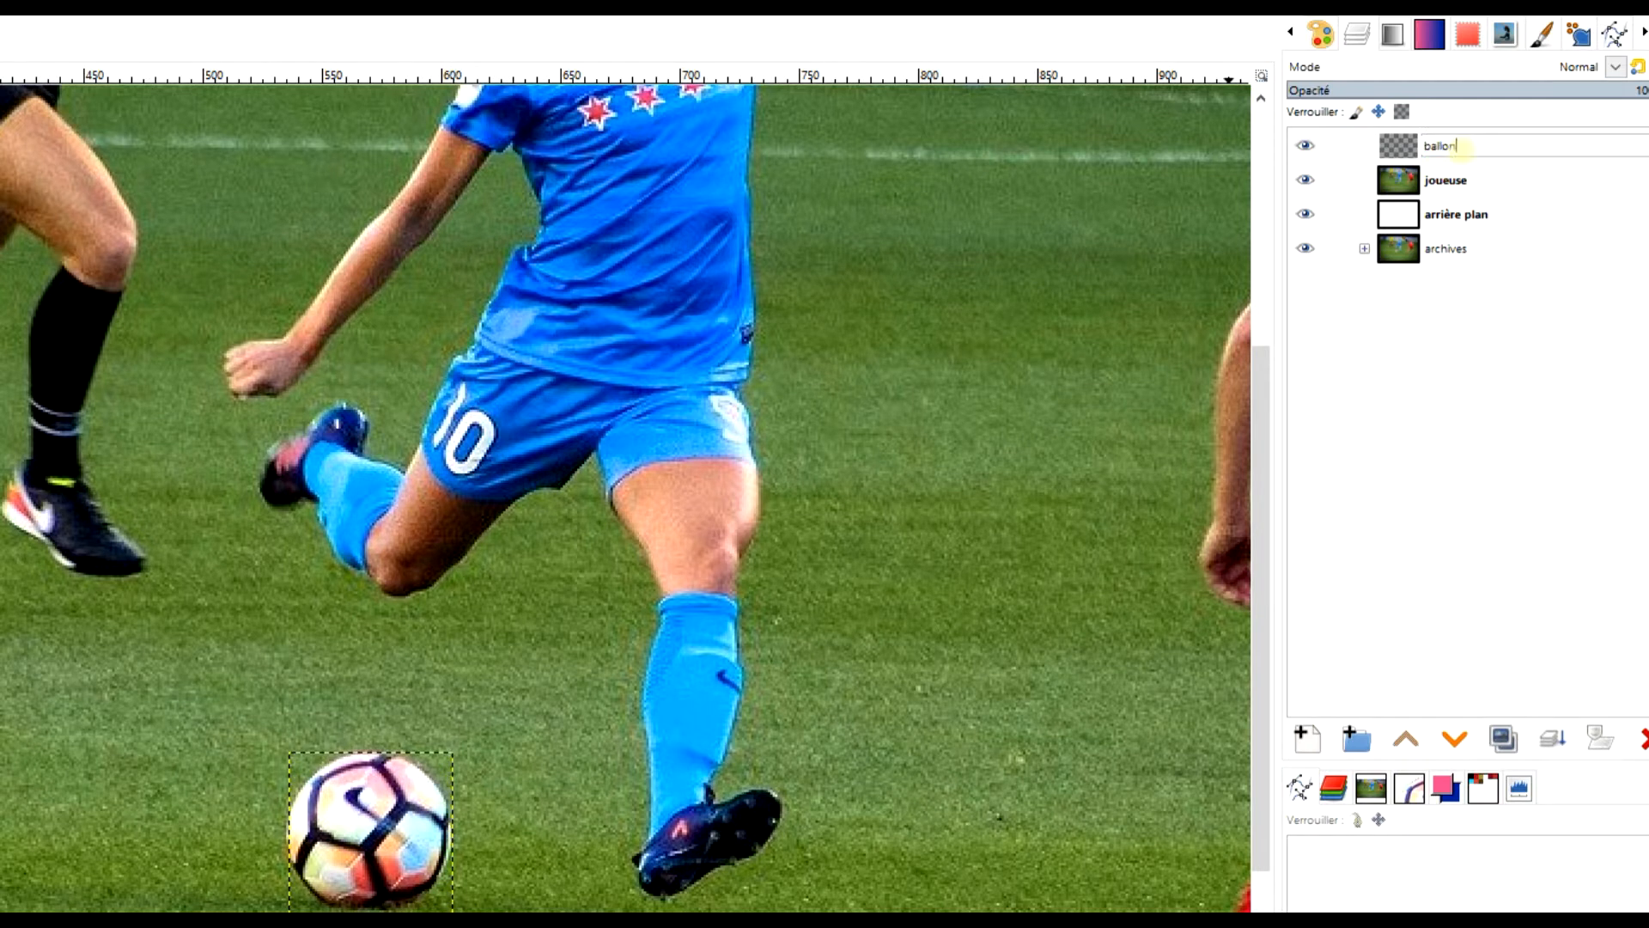
pyautogui.press('Return')
# Toggle the "ballon" layer's visibility to examine the area cut out of the "joueuse" layer
pyautogui.click(1452, 178)
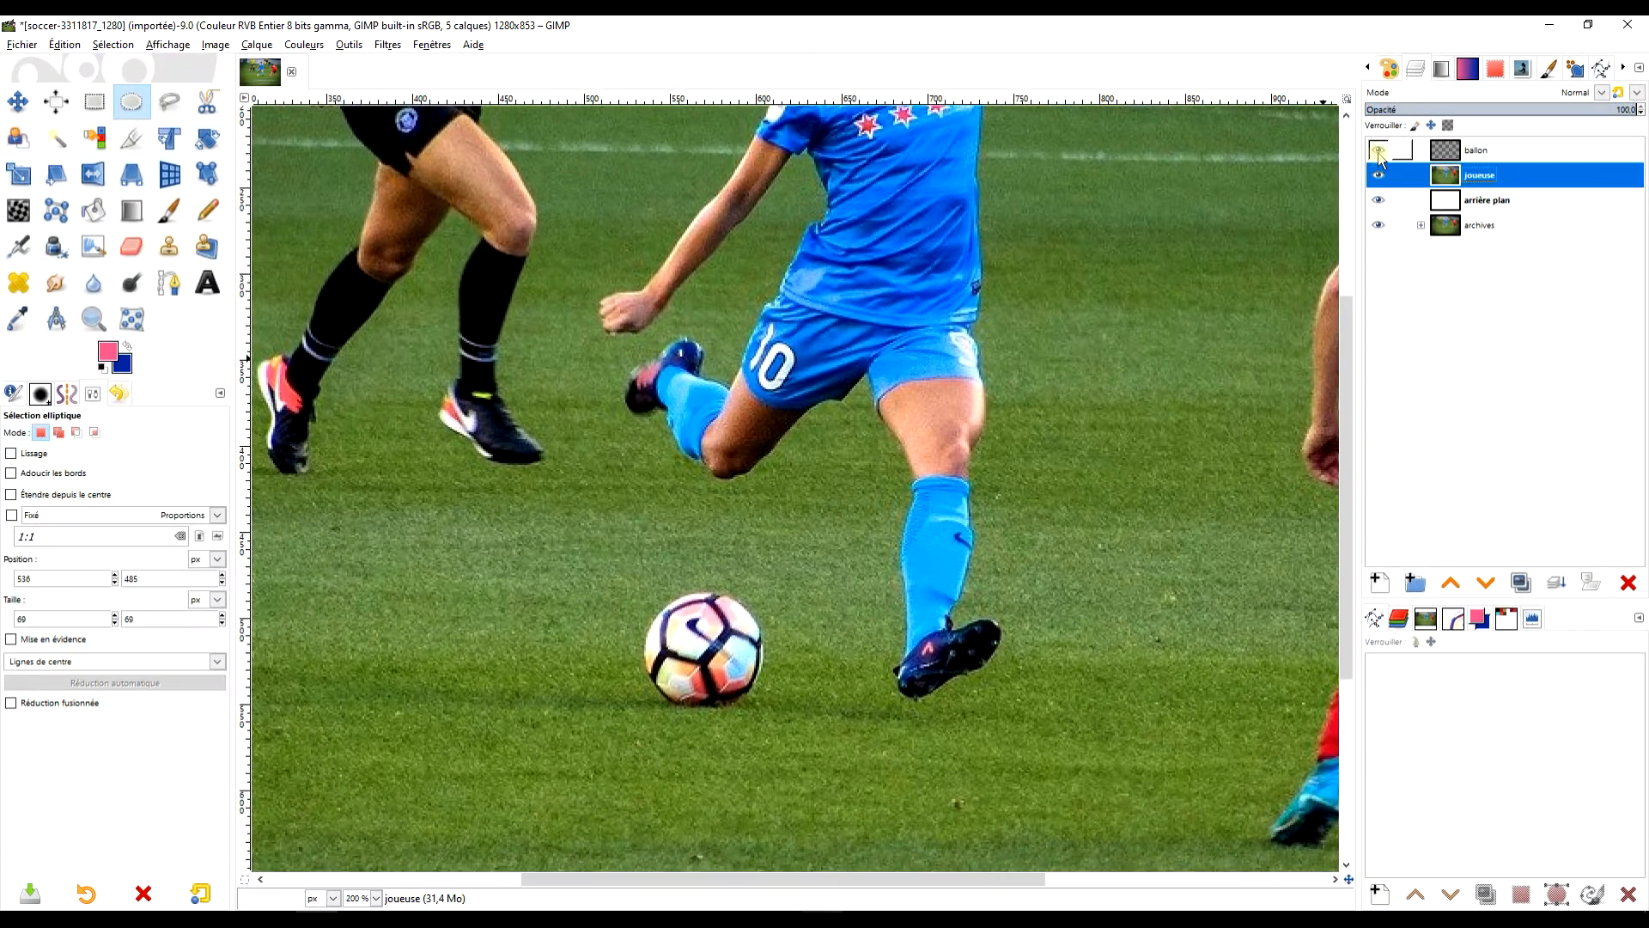
pyautogui.click(1379, 151)
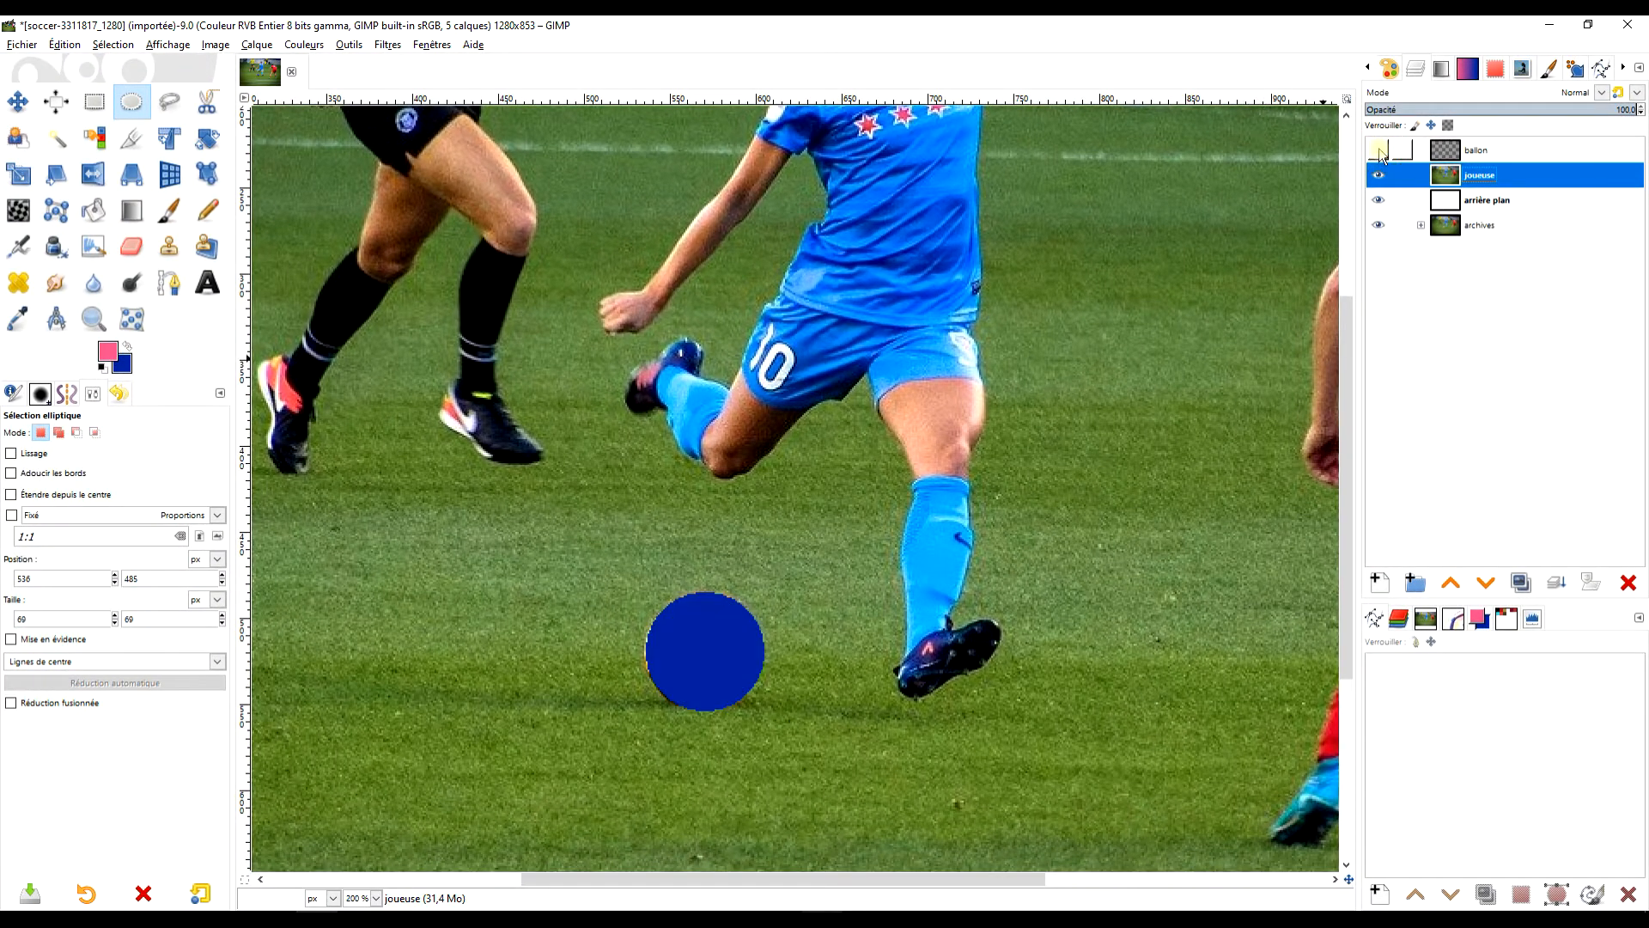
pyautogui.click(1379, 152)
pyautogui.click(1379, 151)
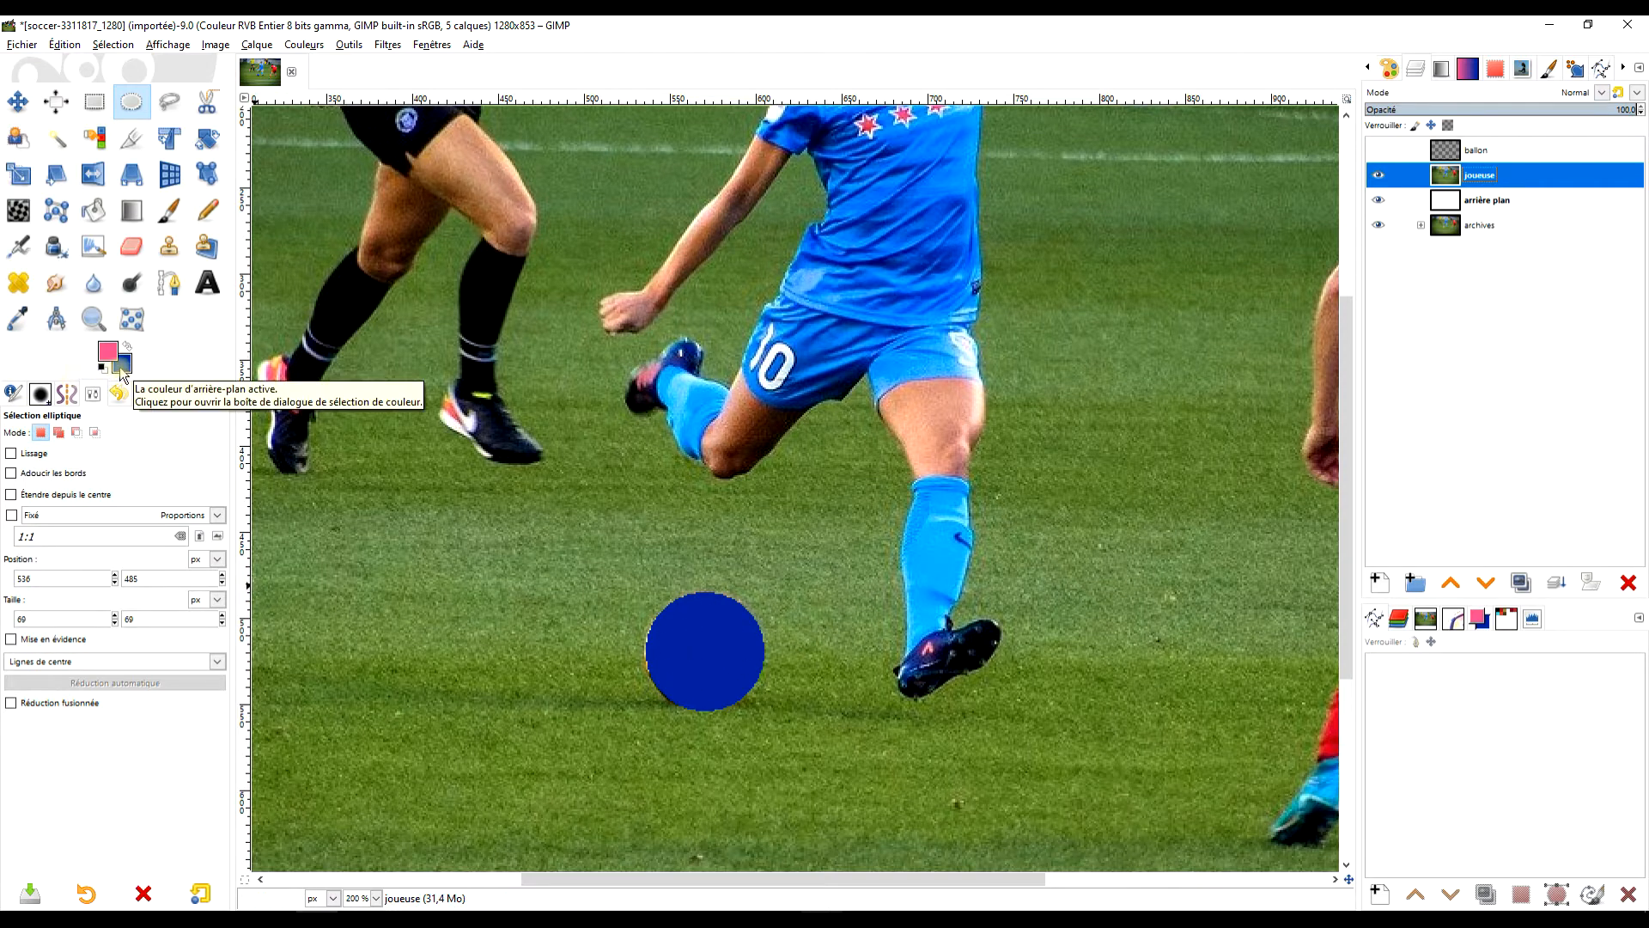
# Inspect the alpha channel options of the "joueuse" layer, leave them unapplied and show the "ballon" layer again
pyautogui.click(1523, 180)
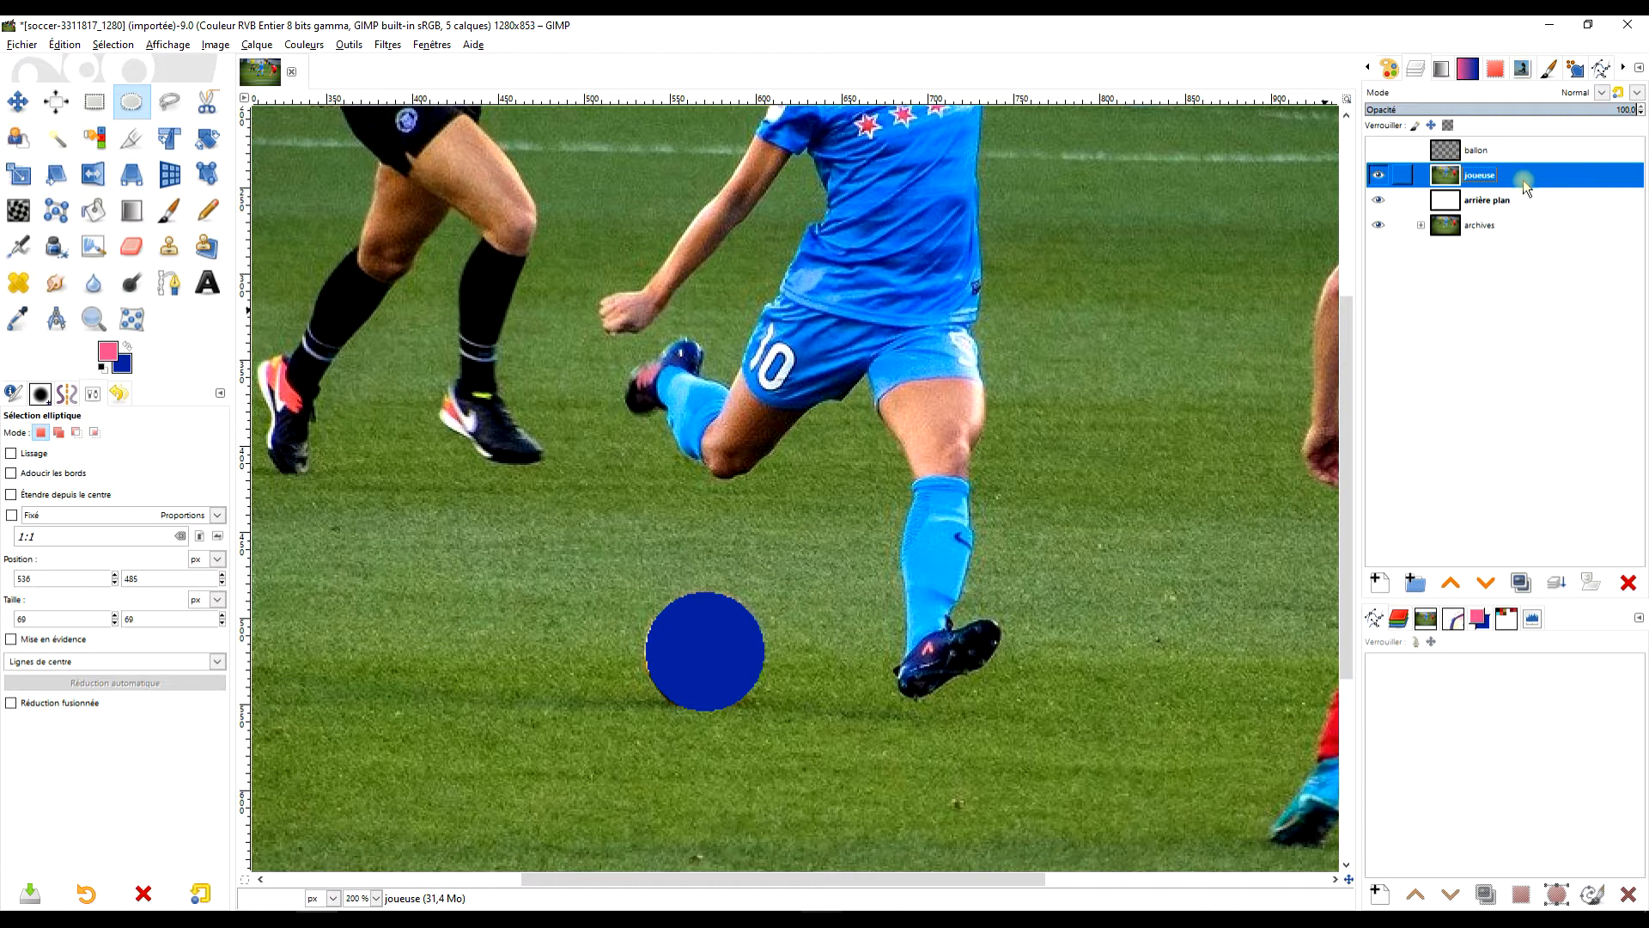
pyautogui.click(1472, 206)
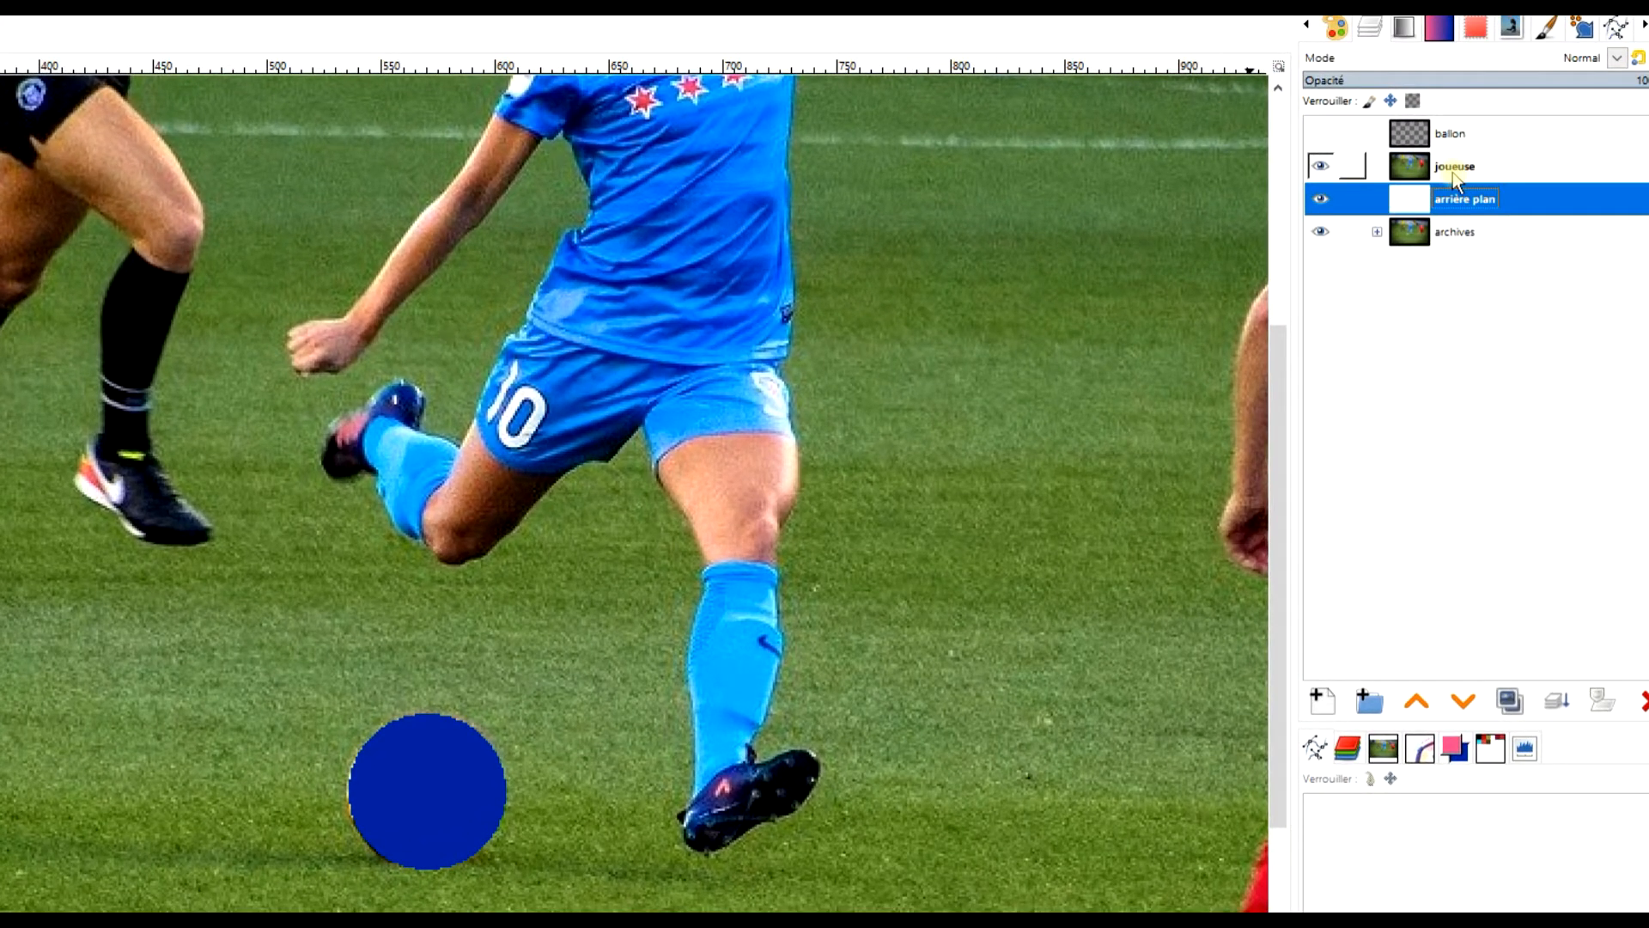
pyautogui.rightClick(1455, 175)
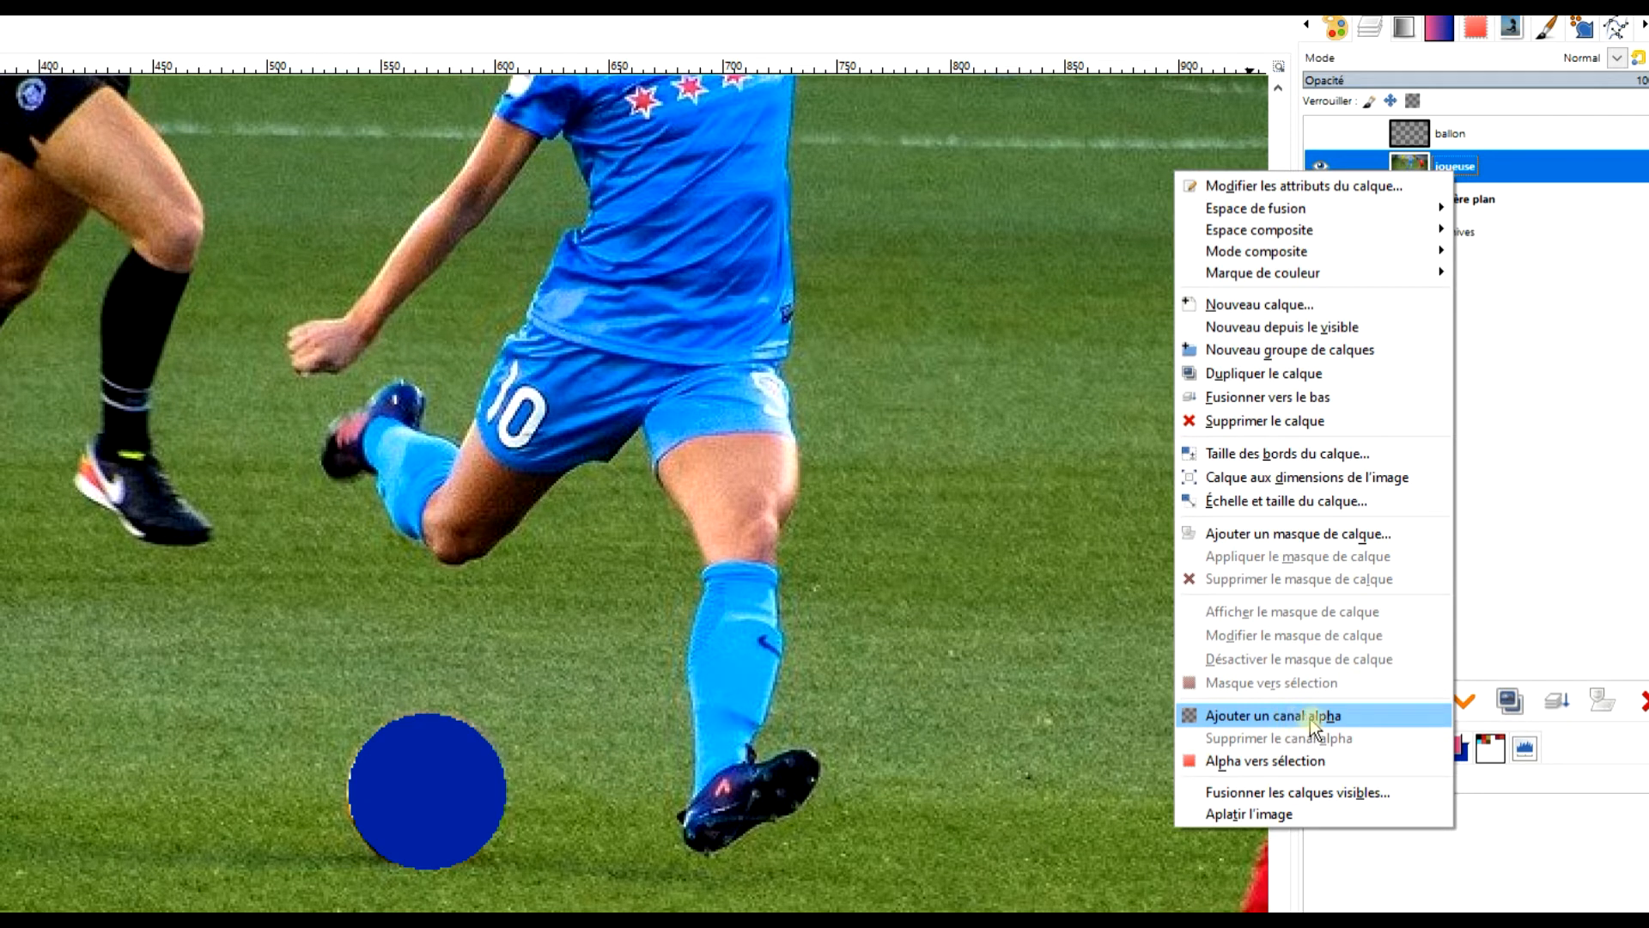
pyautogui.click(1557, 326)
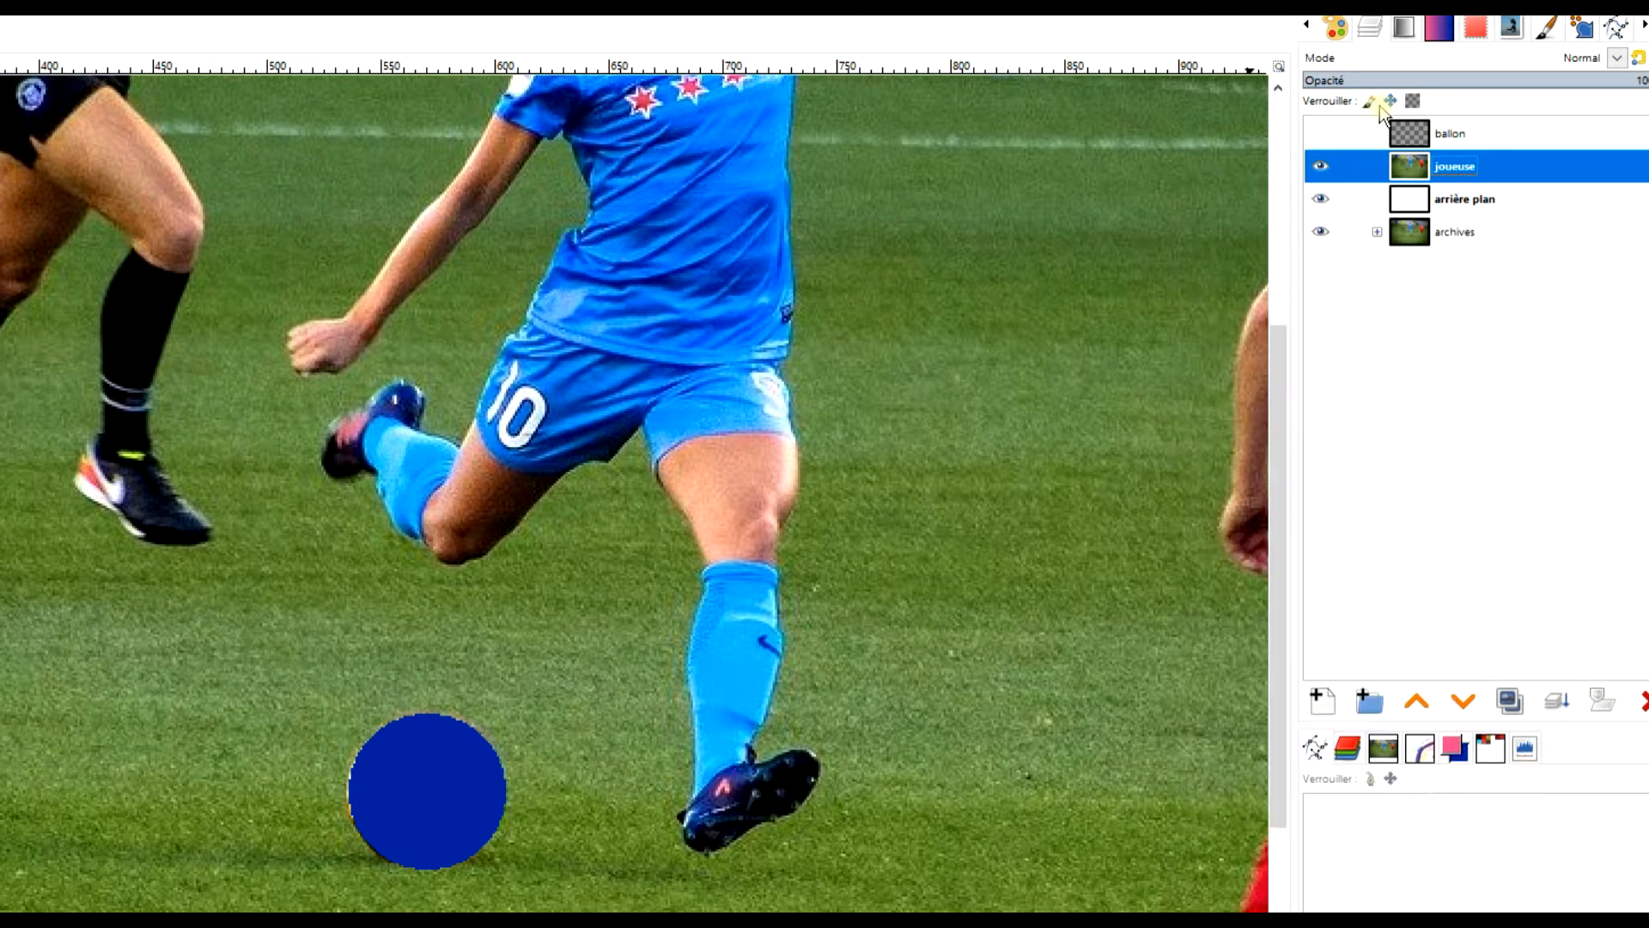
pyautogui.click(1321, 134)
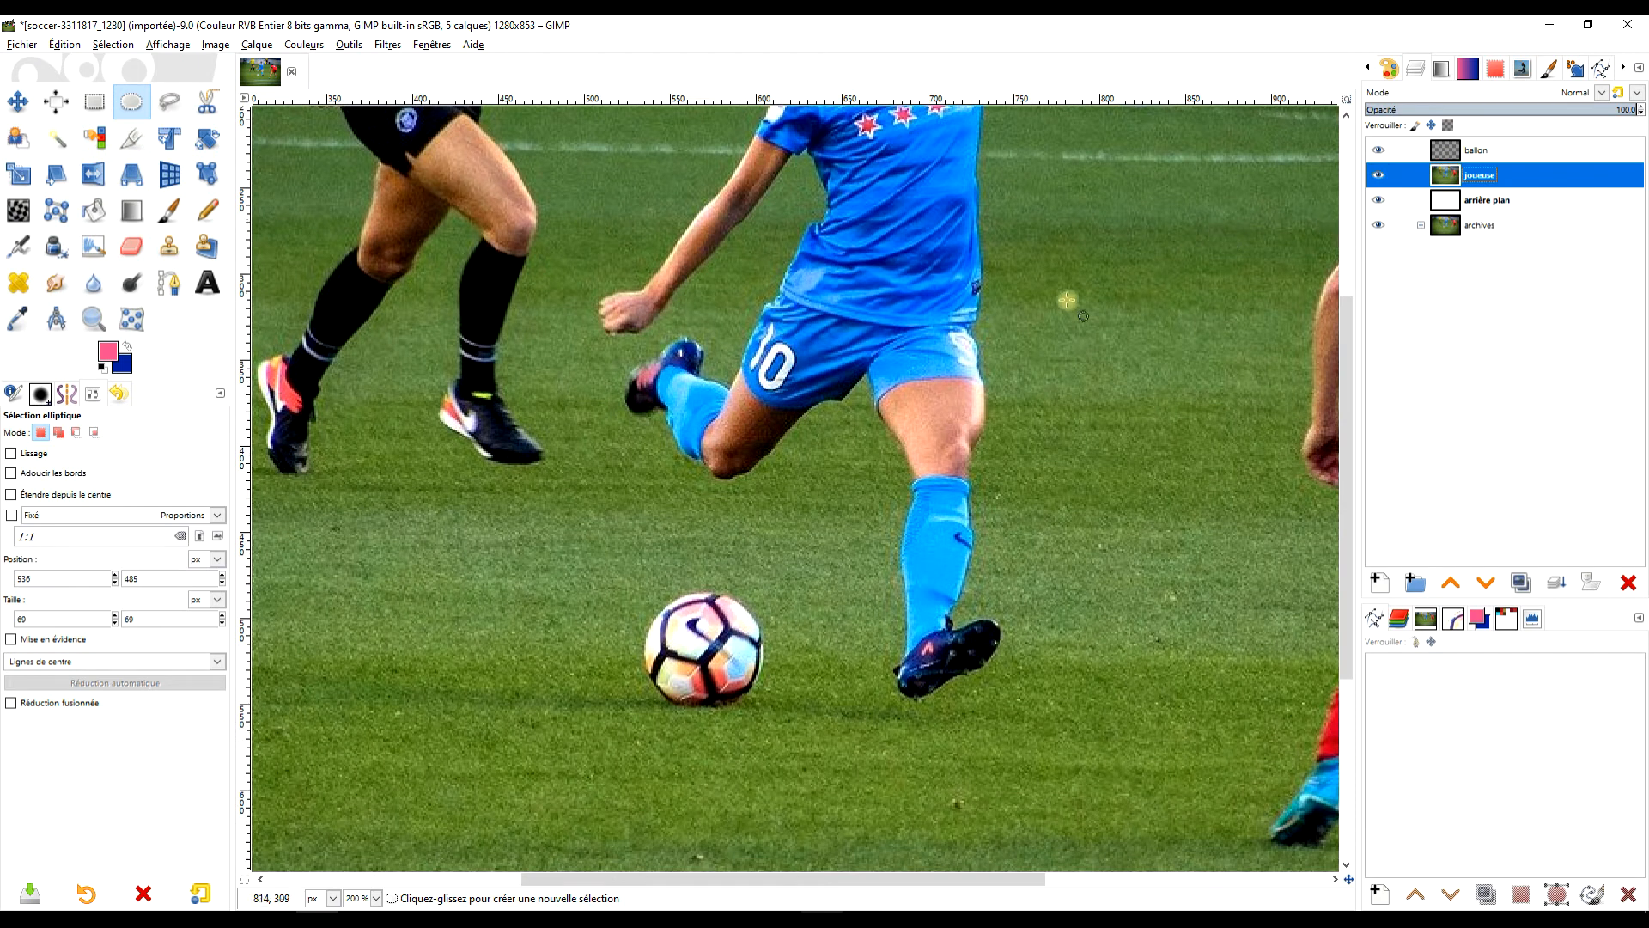
# With the Paths tool, start outlining the player in blue along the outer edge of her shorts, from the bent leg up to the shirt hem
pyautogui.moveTo(1000, 203); pyautogui.dragTo(959, 423)
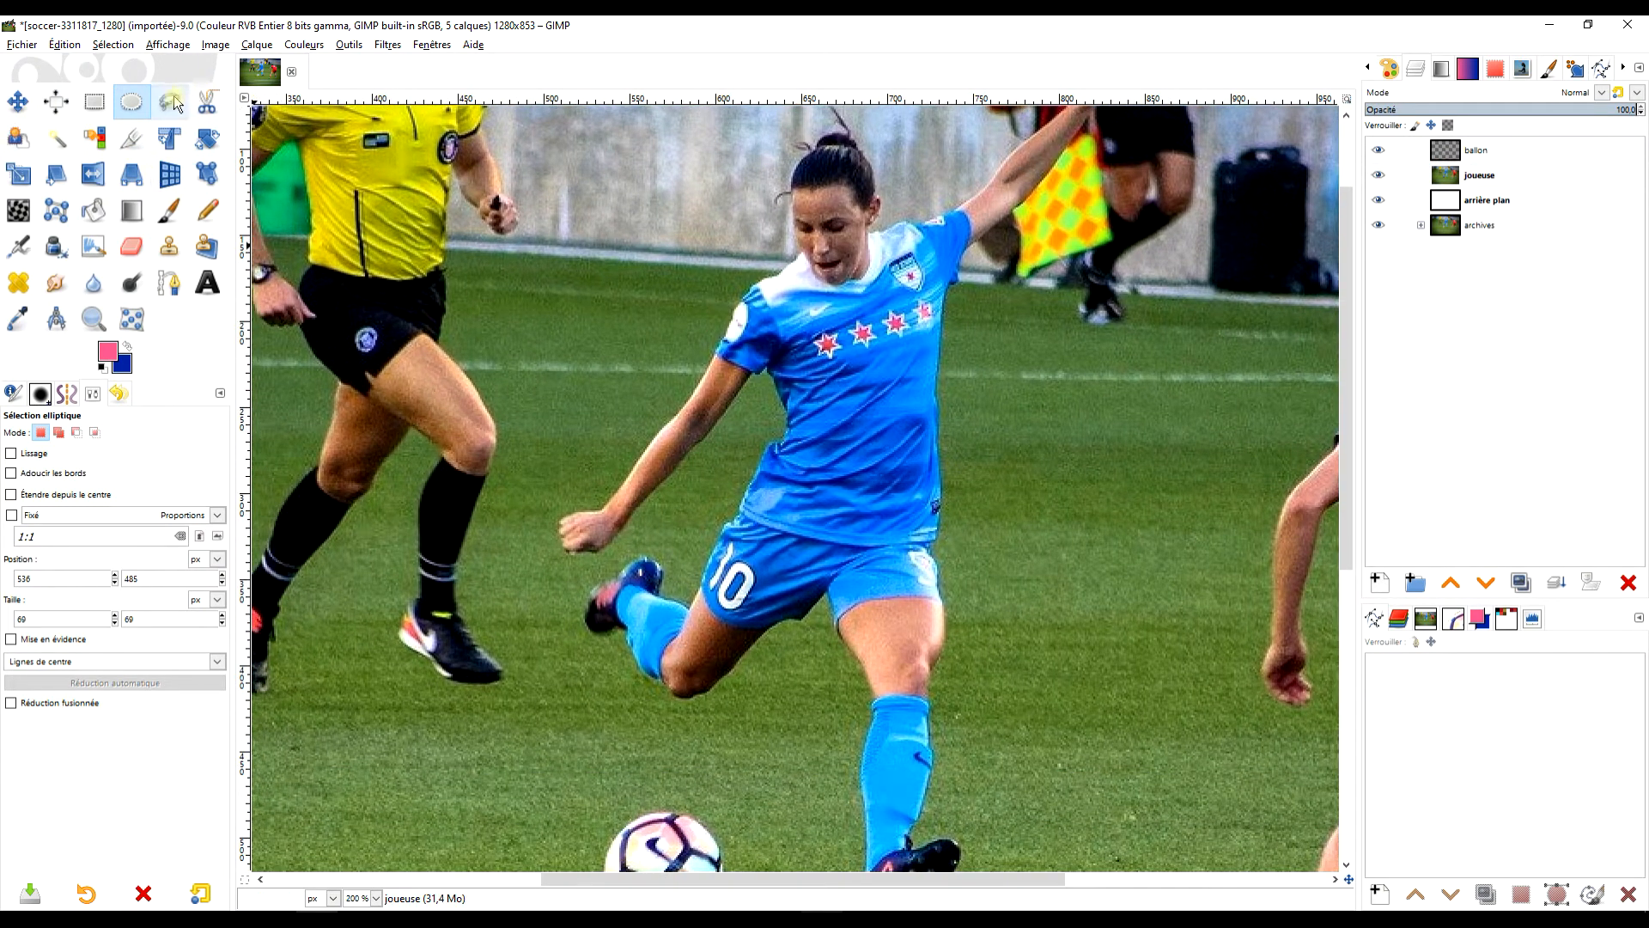
pyautogui.click(168, 283)
pyautogui.click(694, 446)
pyautogui.moveTo(733, 371); pyautogui.dragTo(746, 345)
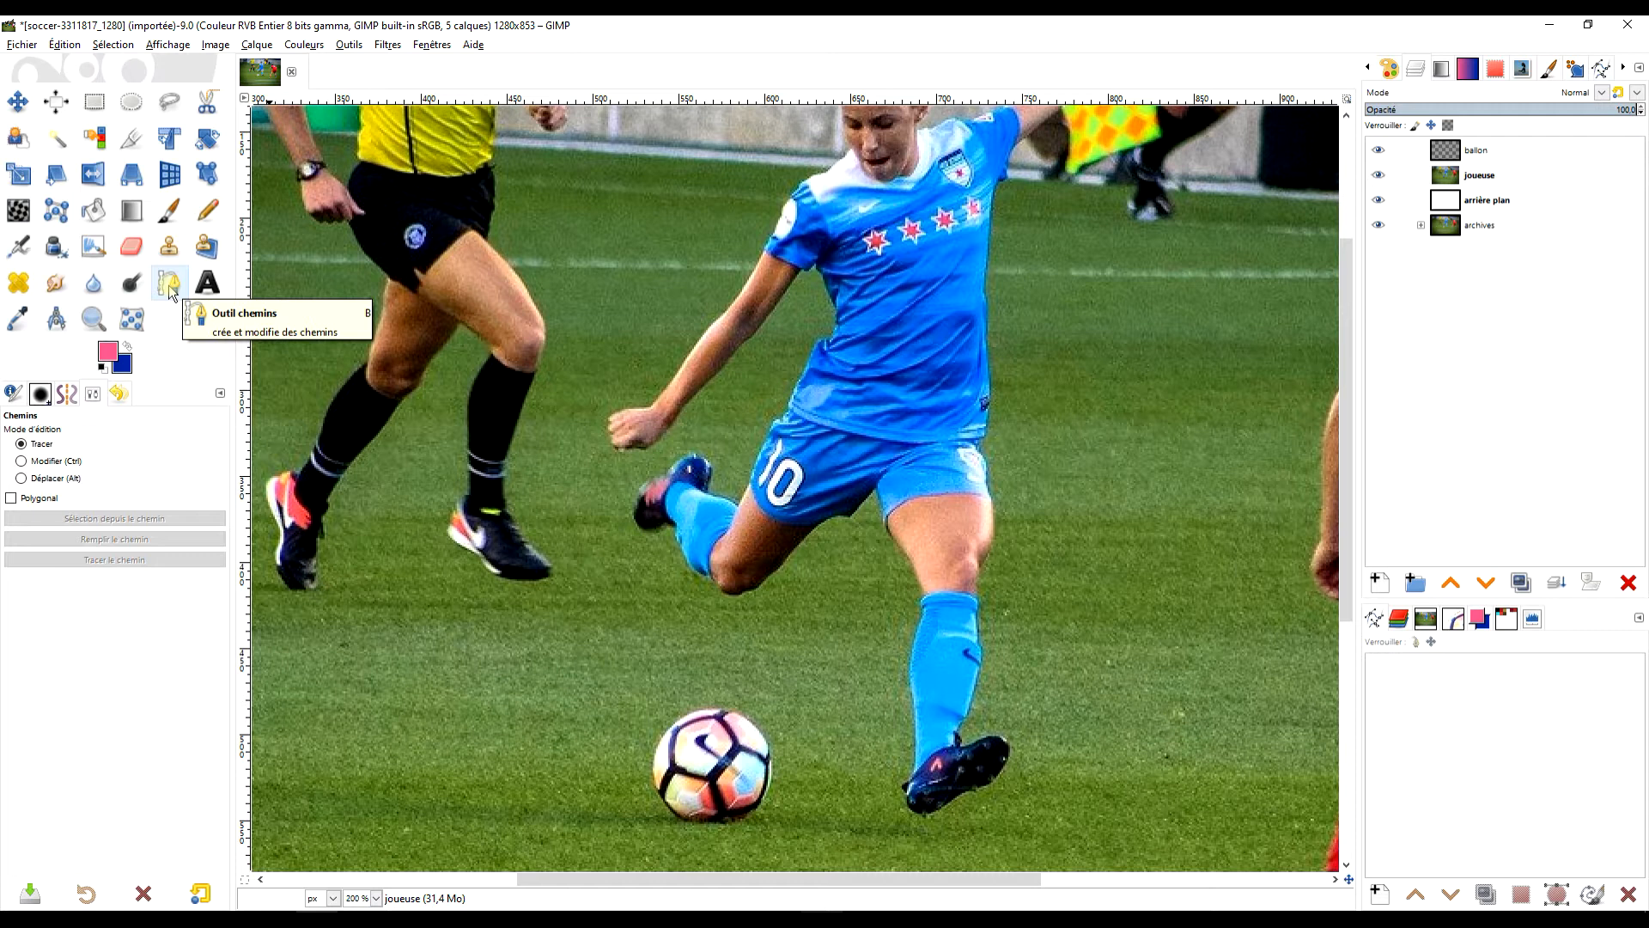
pyautogui.scroll(3, 692, 505)
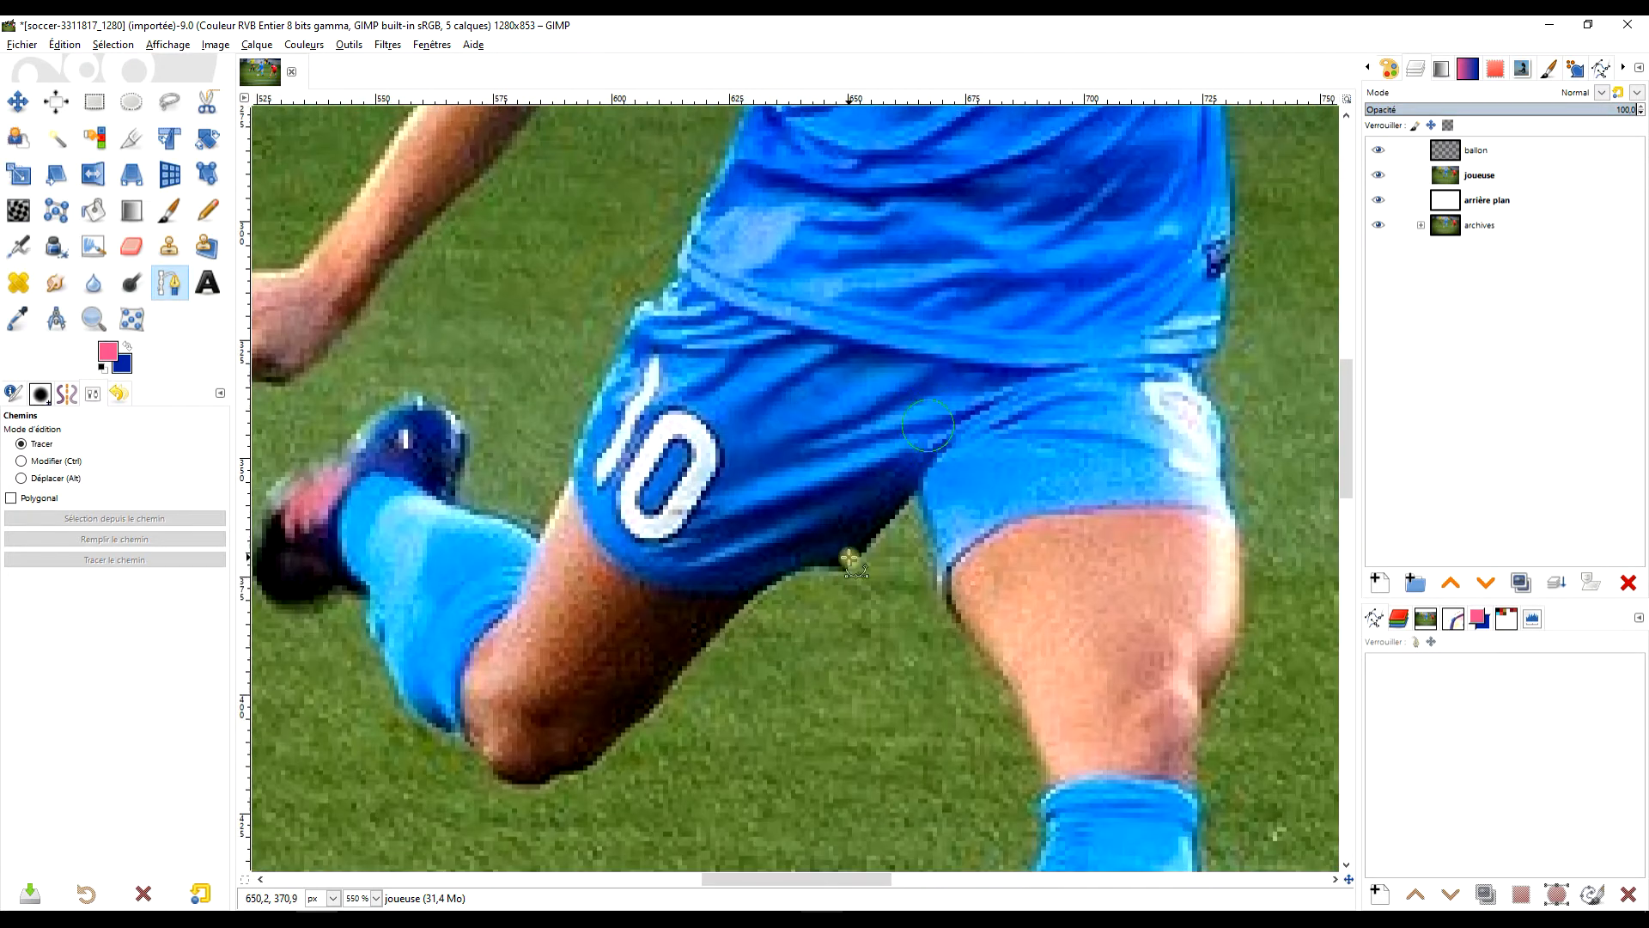
pyautogui.click(598, 630)
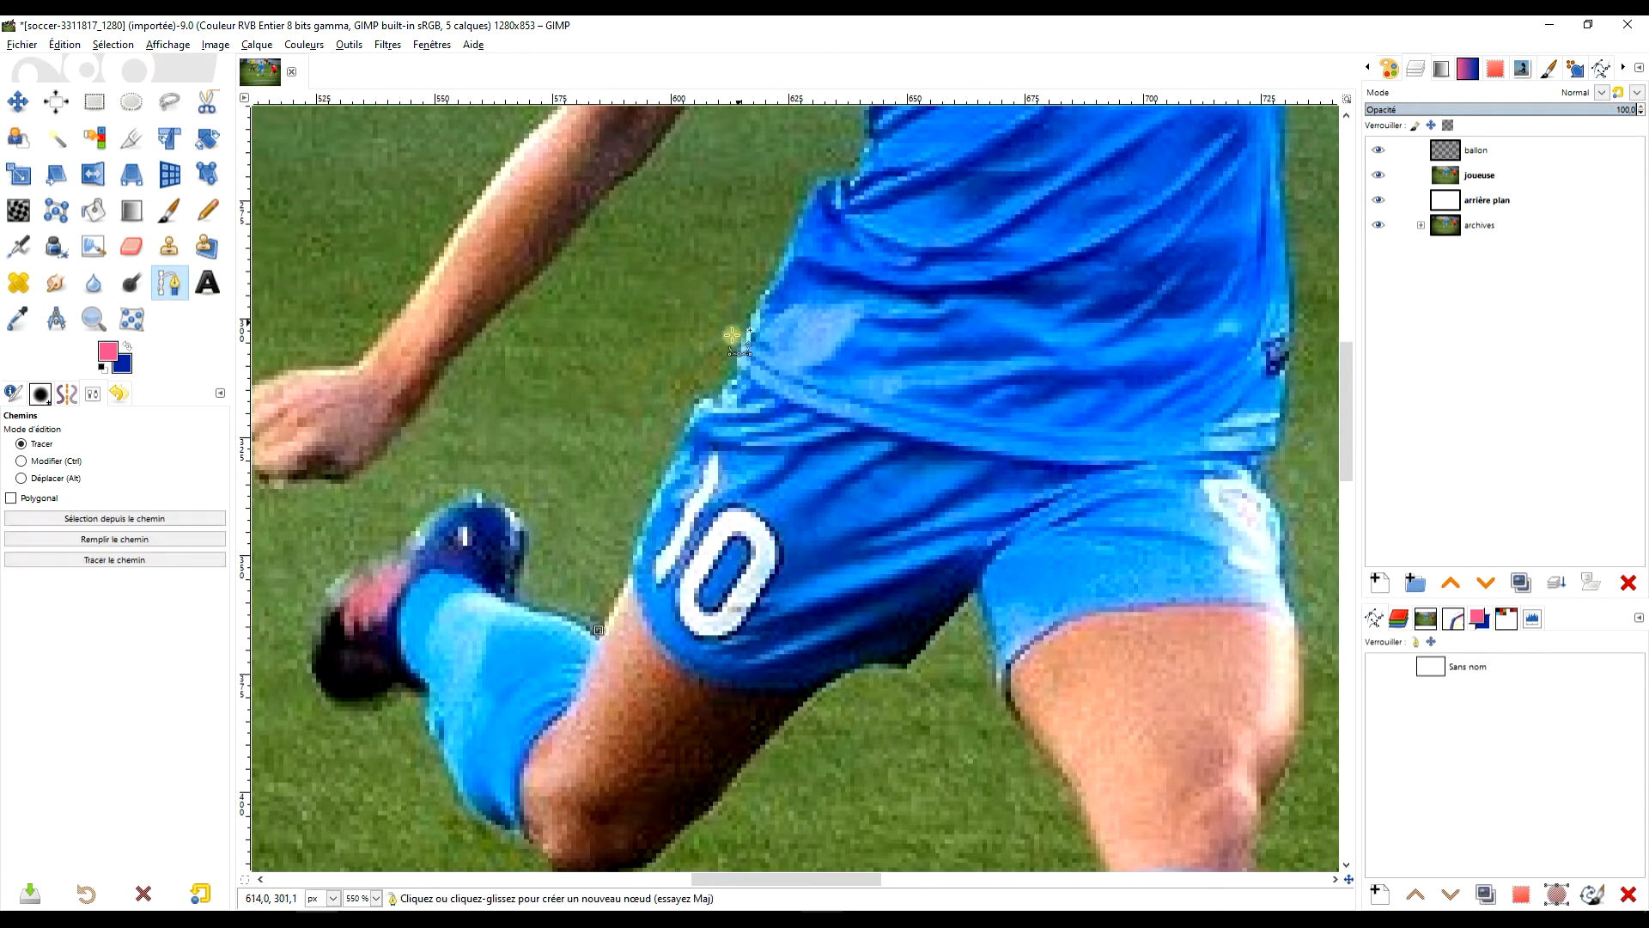
pyautogui.moveTo(695, 409); pyautogui.dragTo(650, 507)
pyautogui.moveTo(796, 379); pyautogui.dragTo(720, 533)
pyautogui.click(654, 536)
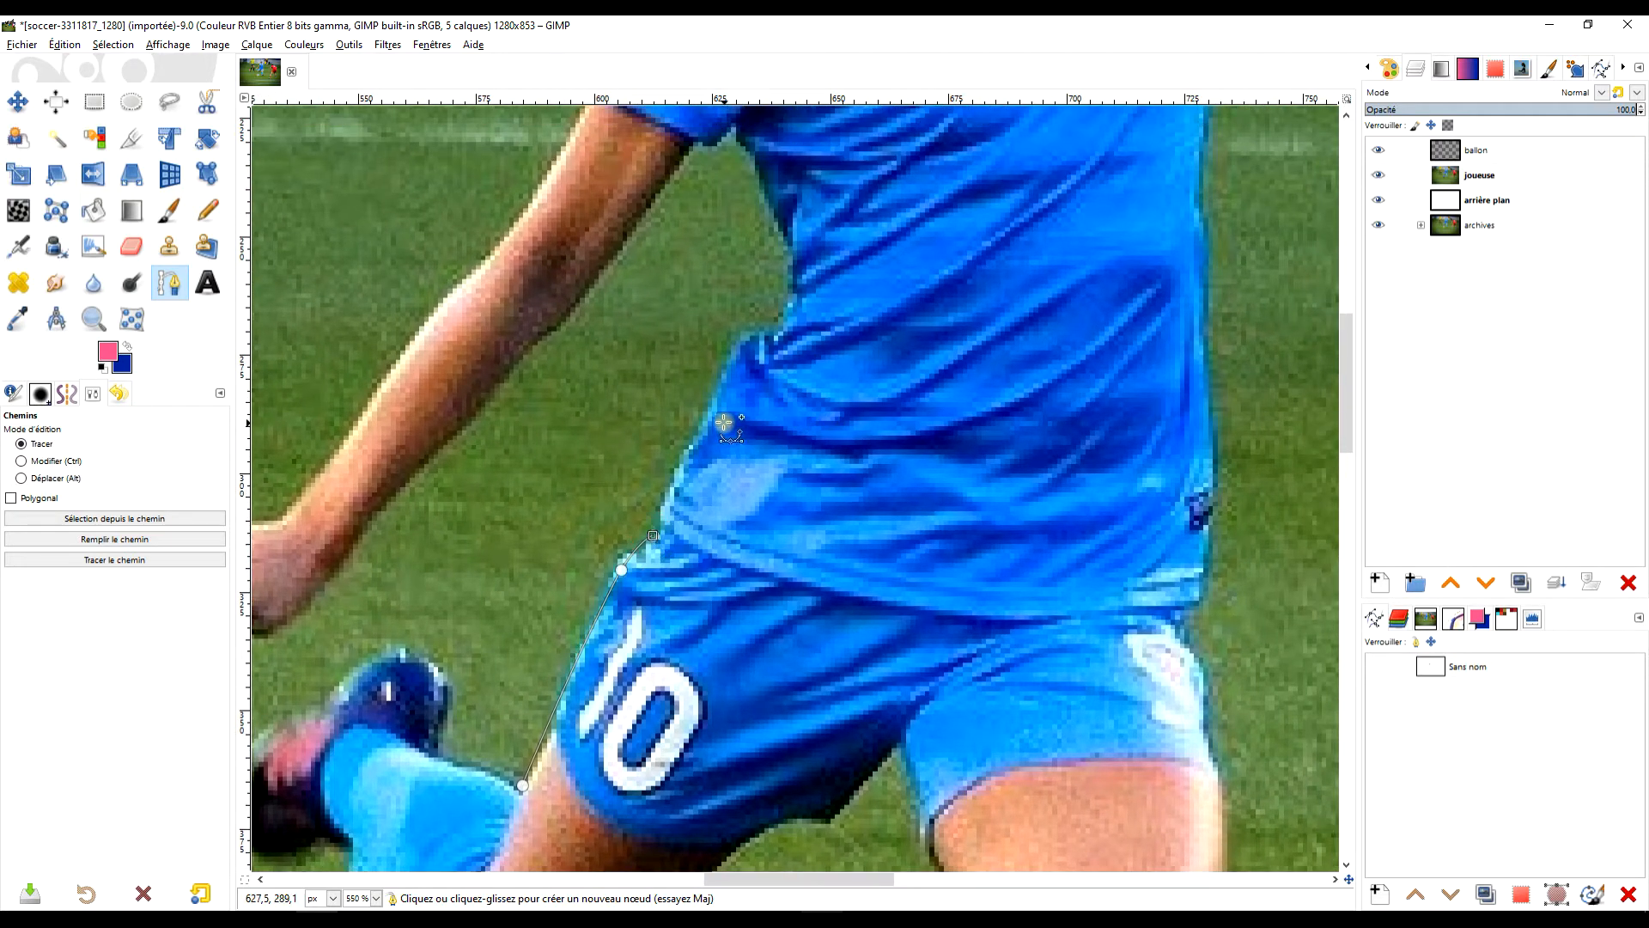
# Continue the path up the side of the shirt, from the hem past the waist folds to the armpit
pyautogui.moveTo(691, 442); pyautogui.dragTo(706, 418)
pyautogui.moveTo(818, 287); pyautogui.dragTo(753, 520)
pyautogui.click(751, 498)
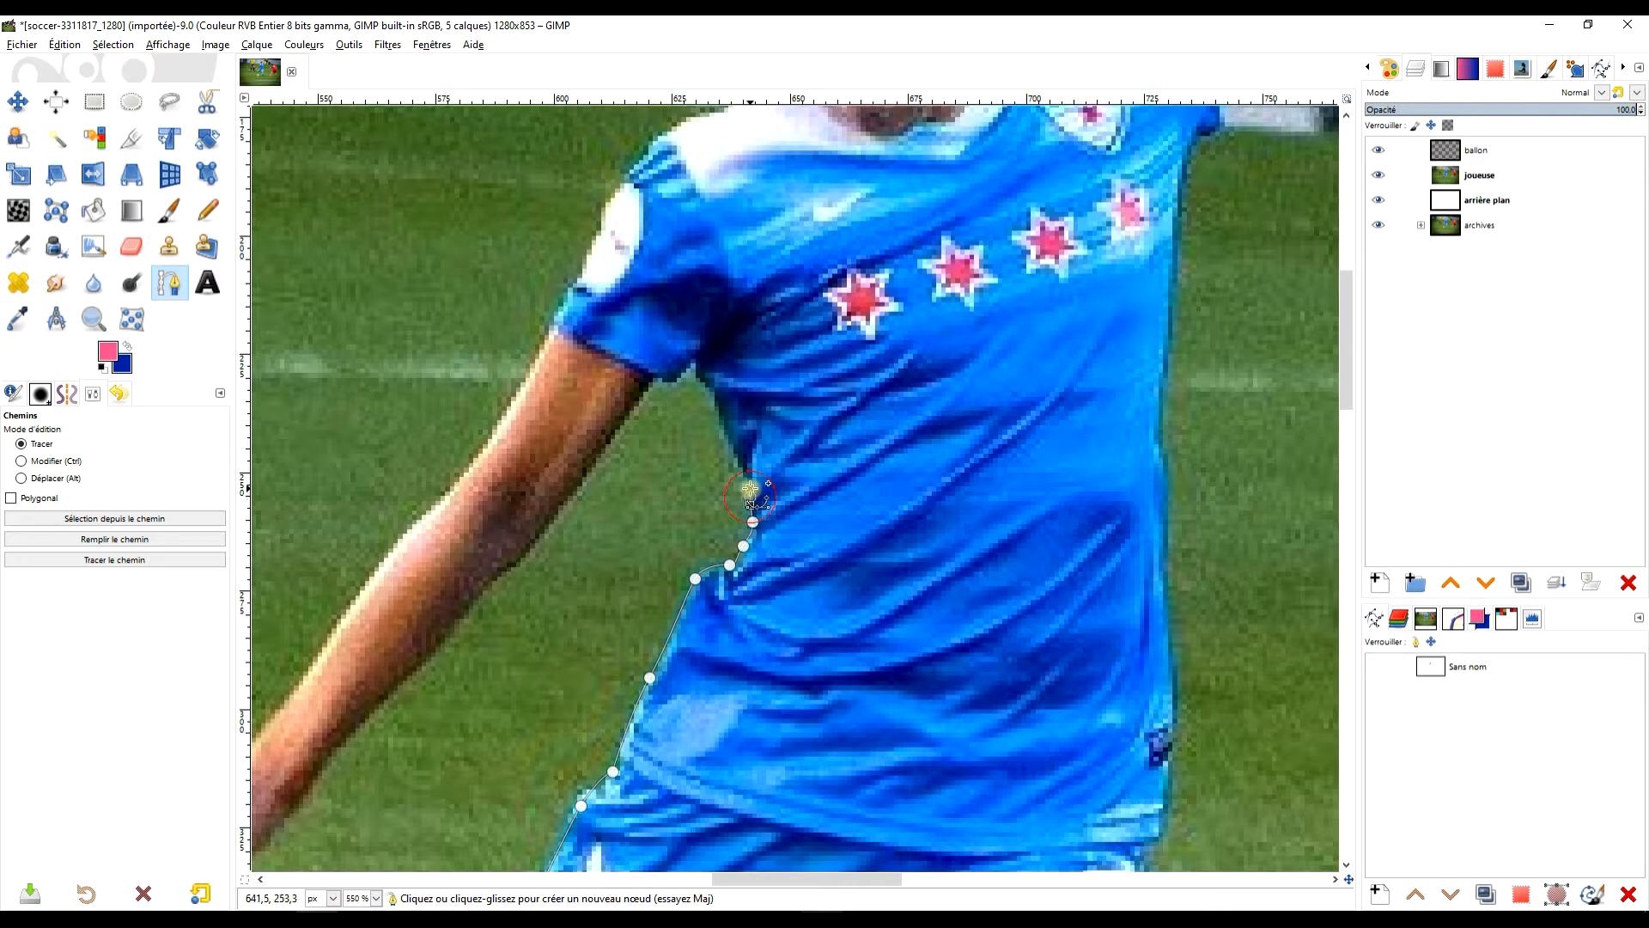
pyautogui.moveTo(738, 461); pyautogui.dragTo(698, 367)
pyautogui.click(695, 367)
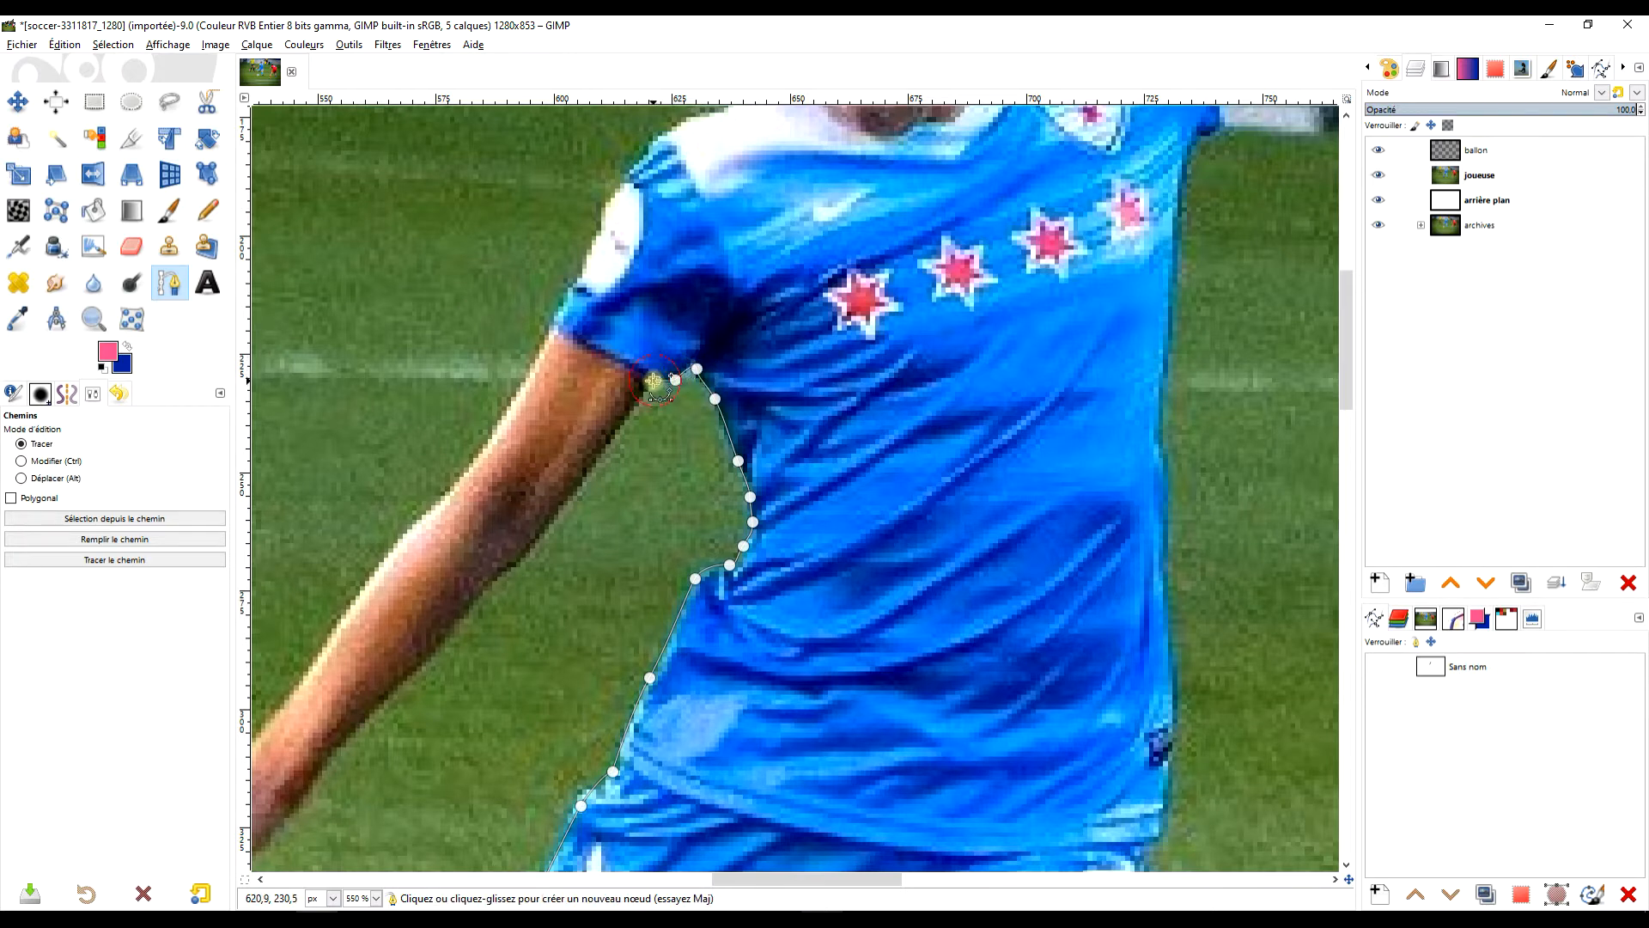
# Continue the path under the sleeve and down the underside of the lowered arm towards the hand
pyautogui.click(648, 382)
pyautogui.moveTo(569, 498); pyautogui.dragTo(546, 537)
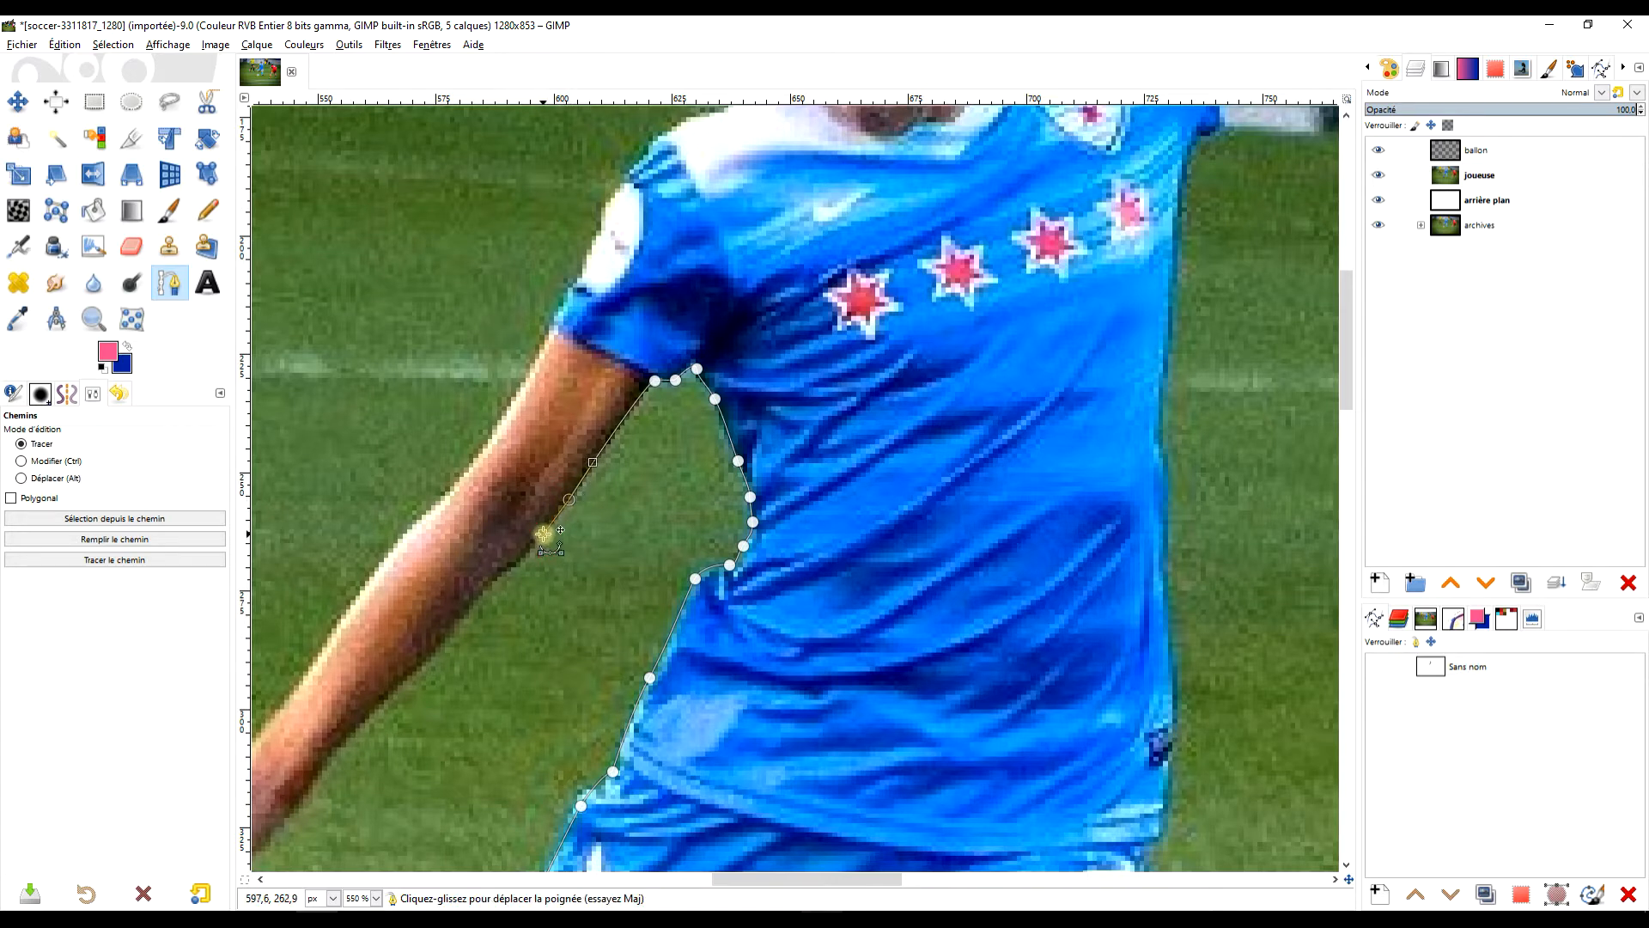
pyautogui.click(516, 564)
pyautogui.moveTo(479, 597); pyautogui.dragTo(923, 458)
pyautogui.moveTo(840, 492); pyautogui.dragTo(815, 516)
pyautogui.moveTo(742, 591); pyautogui.dragTo(730, 608)
pyautogui.moveTo(681, 669); pyautogui.dragTo(622, 701)
# Trace the path closely around the closed hand of the lowered arm and back to the wrist
pyautogui.scroll(5, 558, 730)
pyautogui.click(739, 496)
pyautogui.click(810, 681)
pyautogui.click(840, 324)
pyautogui.click(714, 413)
pyautogui.click(1196, 398)
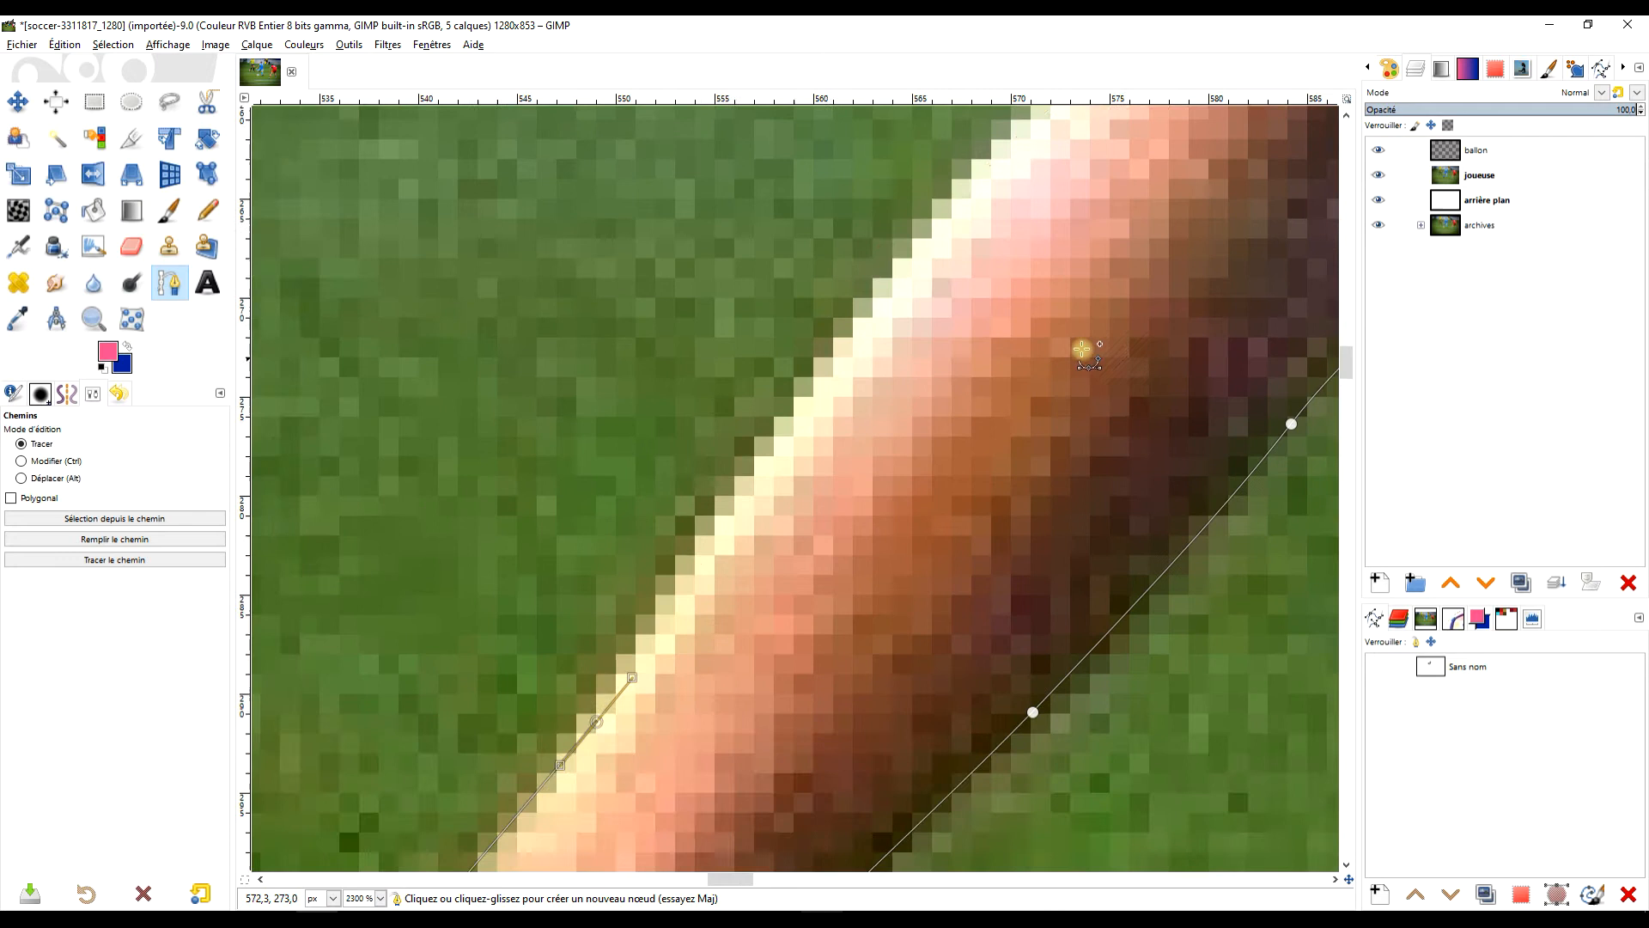
# Extend the path up the outer edge of the lowered arm and over the sleeve to the shoulder
pyautogui.moveTo(802, 460); pyautogui.dragTo(881, 348)
pyautogui.moveTo(936, 151); pyautogui.dragTo(987, 101)
pyautogui.scroll(-1, 859, 430)
pyautogui.moveTo(572, 786); pyautogui.dragTo(618, 706)
pyautogui.moveTo(754, 416); pyautogui.dragTo(799, 340)
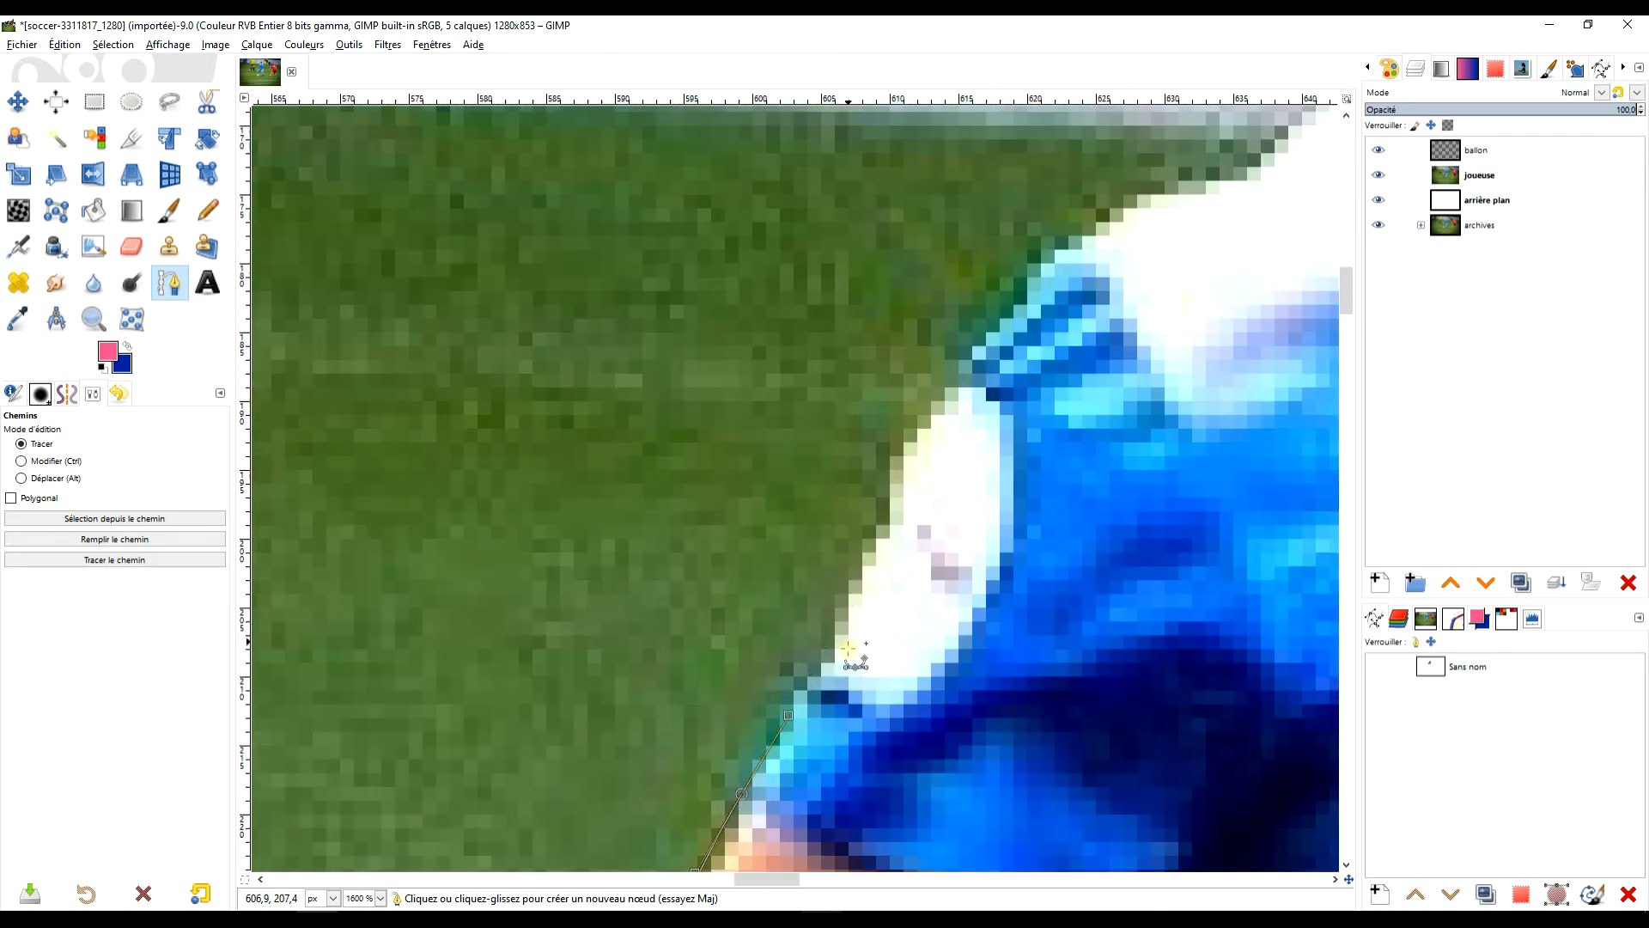
pyautogui.moveTo(960, 392); pyautogui.dragTo(1016, 301)
pyautogui.moveTo(803, 624); pyautogui.dragTo(905, 587)
# Continue the path along the face and around the hair to the ear on the far side of the head
pyautogui.click(976, 556)
pyautogui.moveTo(934, 715); pyautogui.dragTo(926, 630)
pyautogui.moveTo(906, 503); pyautogui.dragTo(906, 421)
pyautogui.moveTo(789, 687); pyautogui.dragTo(799, 613)
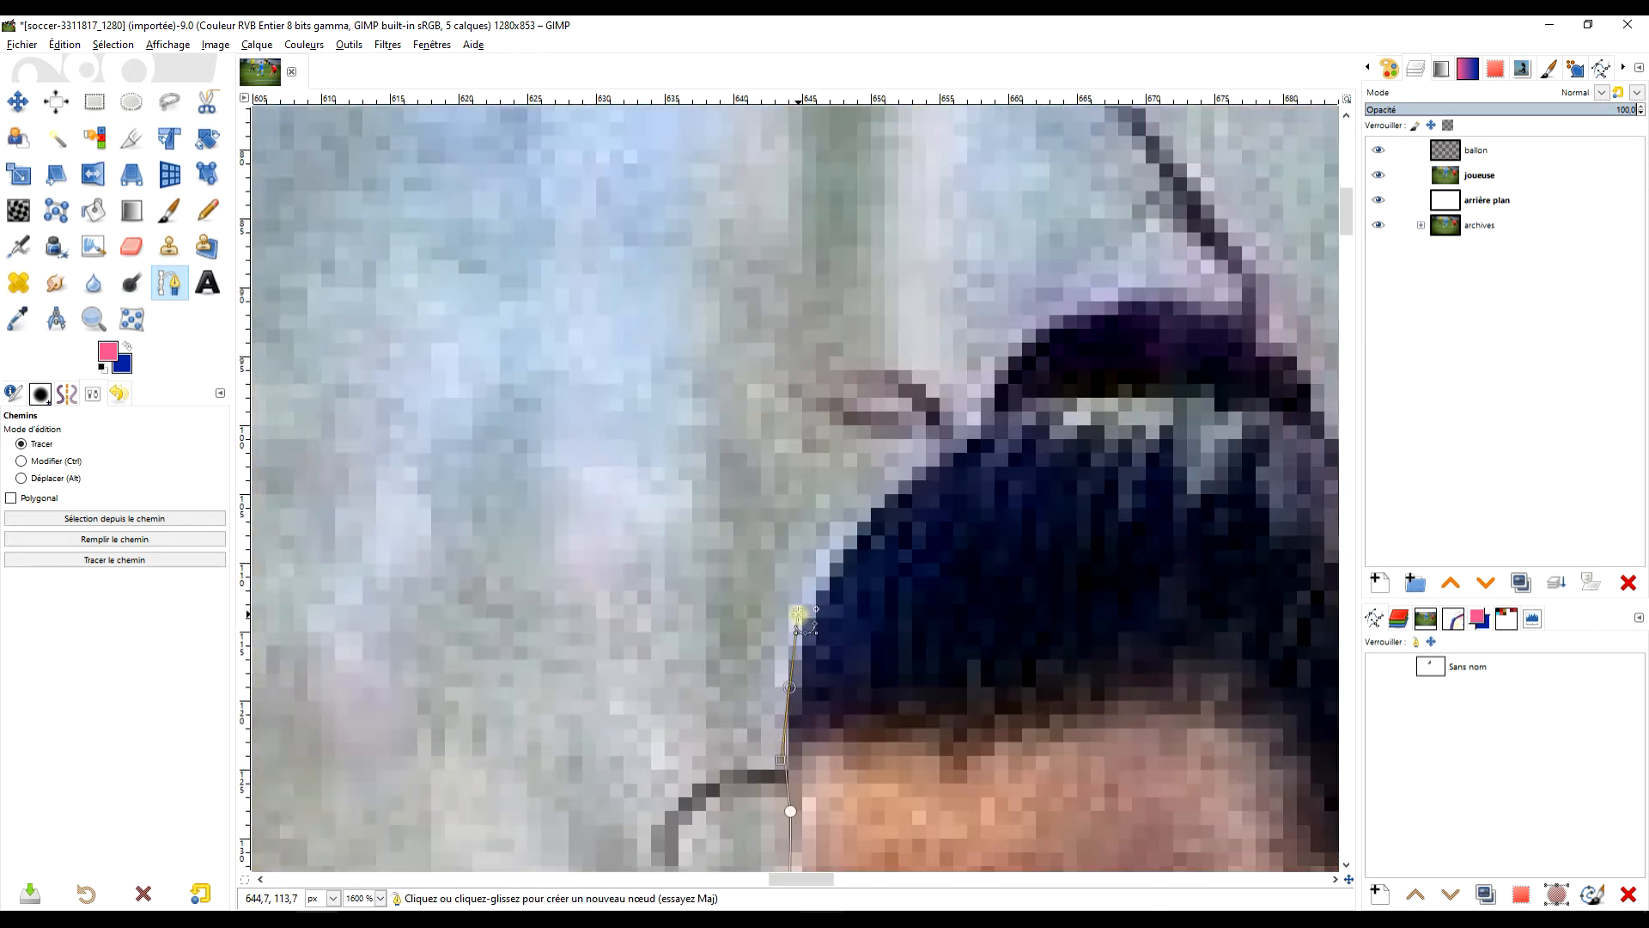
pyautogui.moveTo(862, 685); pyautogui.dragTo(906, 652)
pyautogui.moveTo(799, 316)
pyautogui.mouseDown()
pyautogui.moveTo(810, 358)
pyautogui.moveTo(888, 412)
pyautogui.mouseUp()
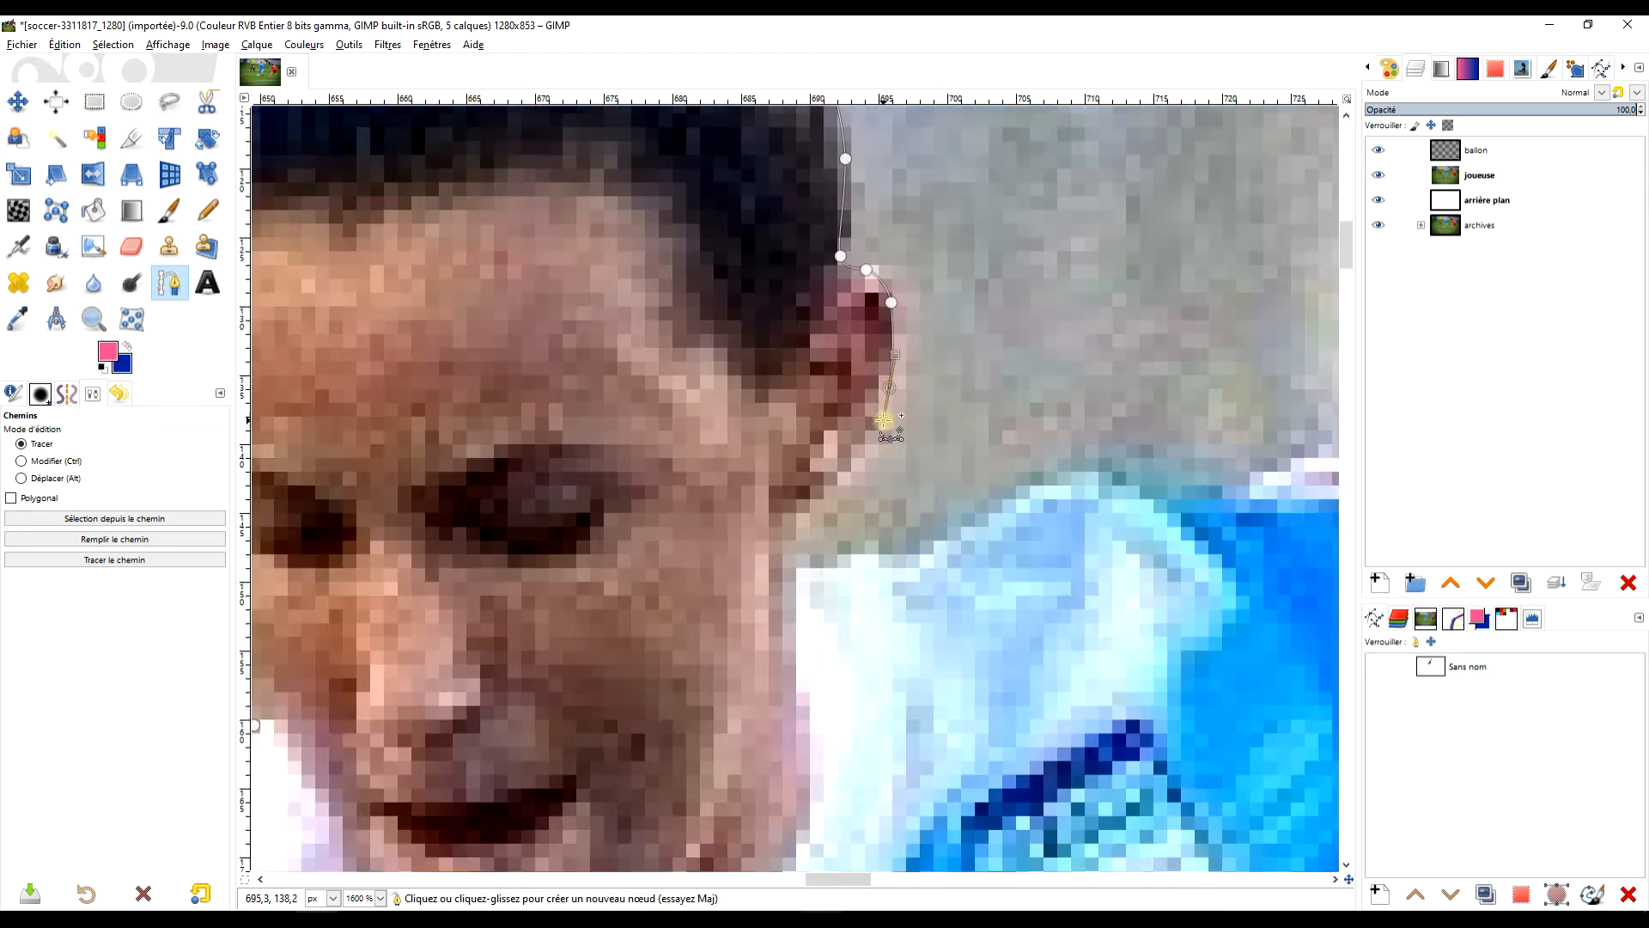
# Continue the path from the ear over the other shoulder and along the raised arm
pyautogui.click(943, 368)
pyautogui.moveTo(1093, 280); pyautogui.dragTo(1152, 259)
pyautogui.click(529, 518)
pyautogui.moveTo(552, 662); pyautogui.dragTo(593, 625)
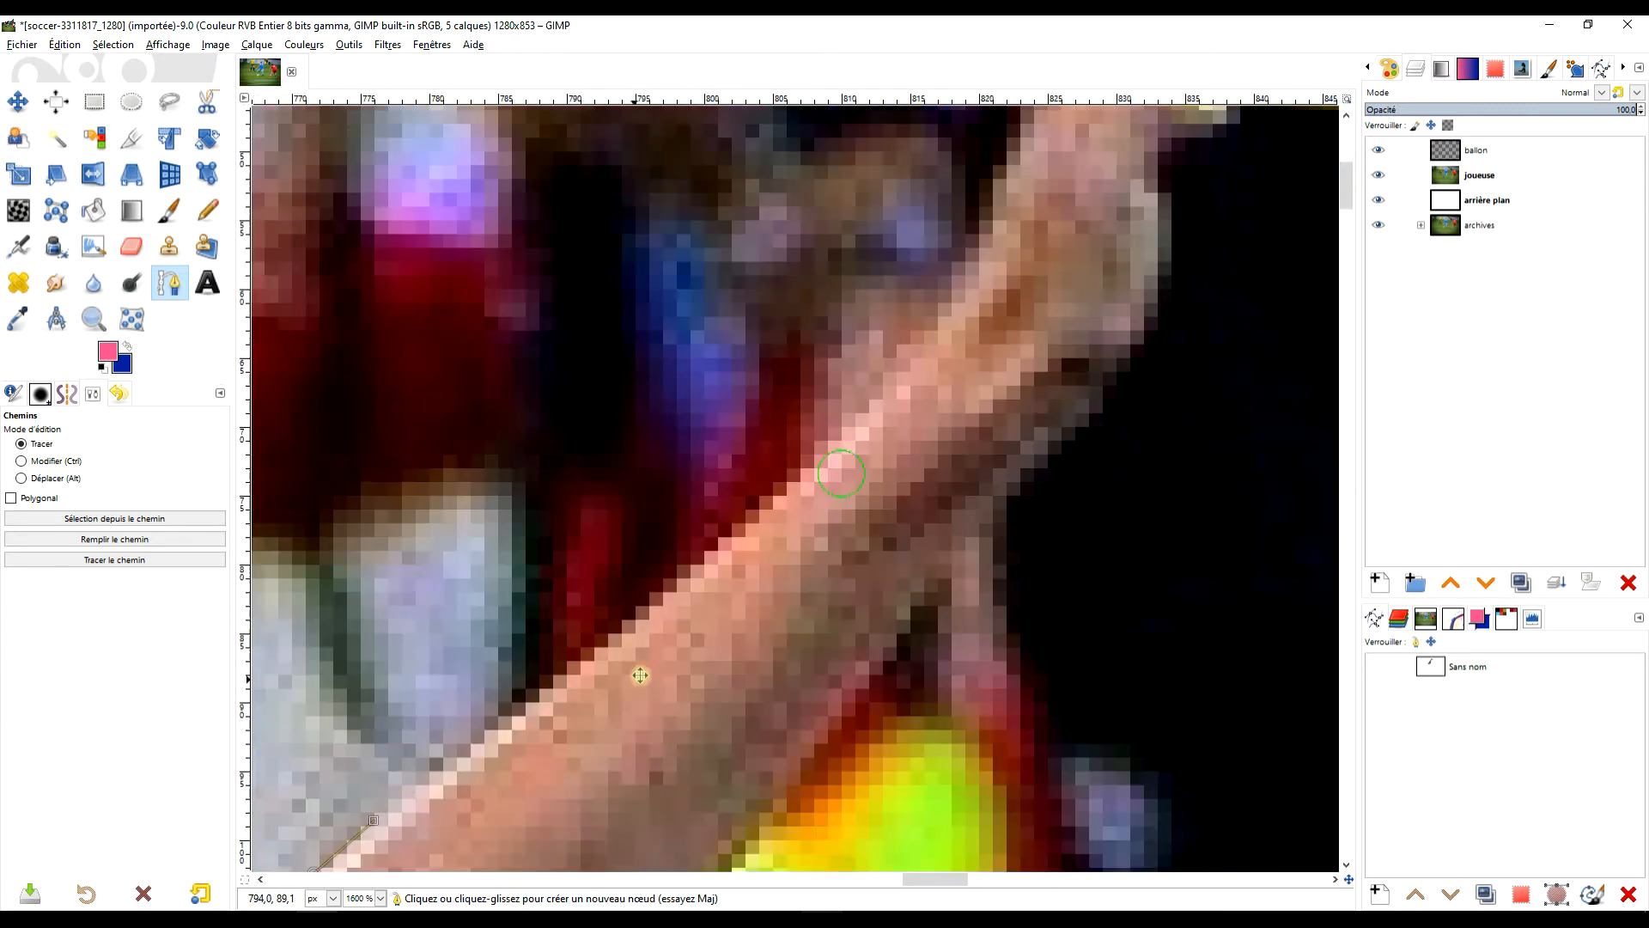
pyautogui.click(641, 674)
pyautogui.moveTo(616, 709); pyautogui.dragTo(639, 655)
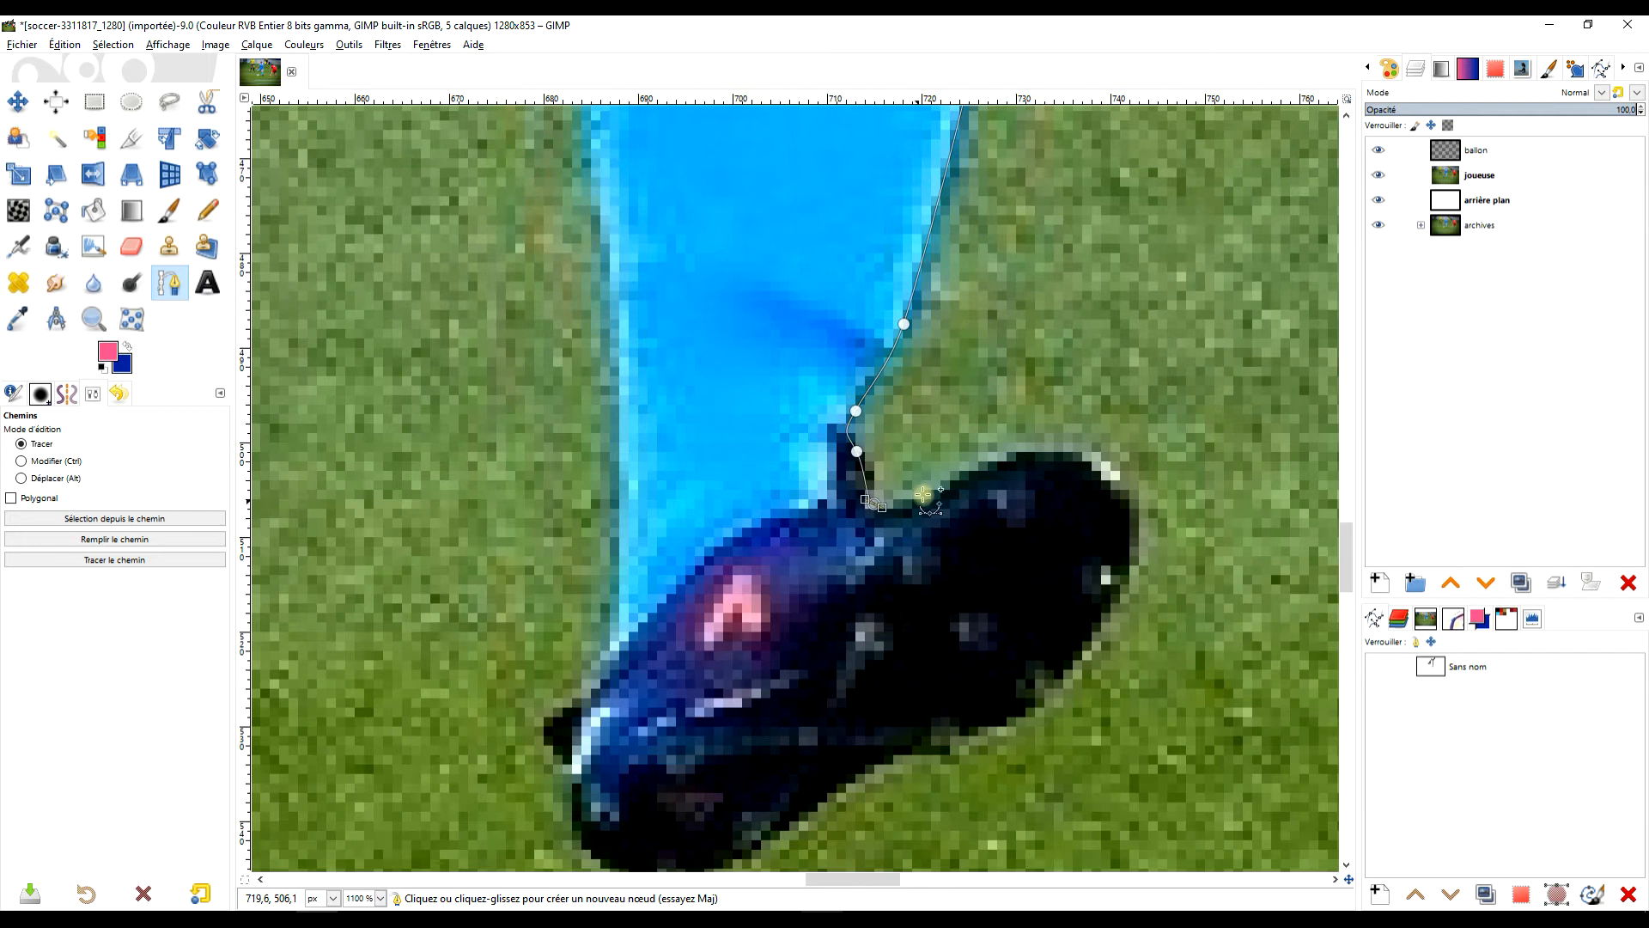
# Trace the path around the sole, toe and heel of the standing foot's shoe to the base of the sock
pyautogui.moveTo(939, 487); pyautogui.dragTo(961, 475)
pyautogui.moveTo(1037, 449); pyautogui.dragTo(1066, 448)
pyautogui.moveTo(937, 269); pyautogui.dragTo(947, 294)
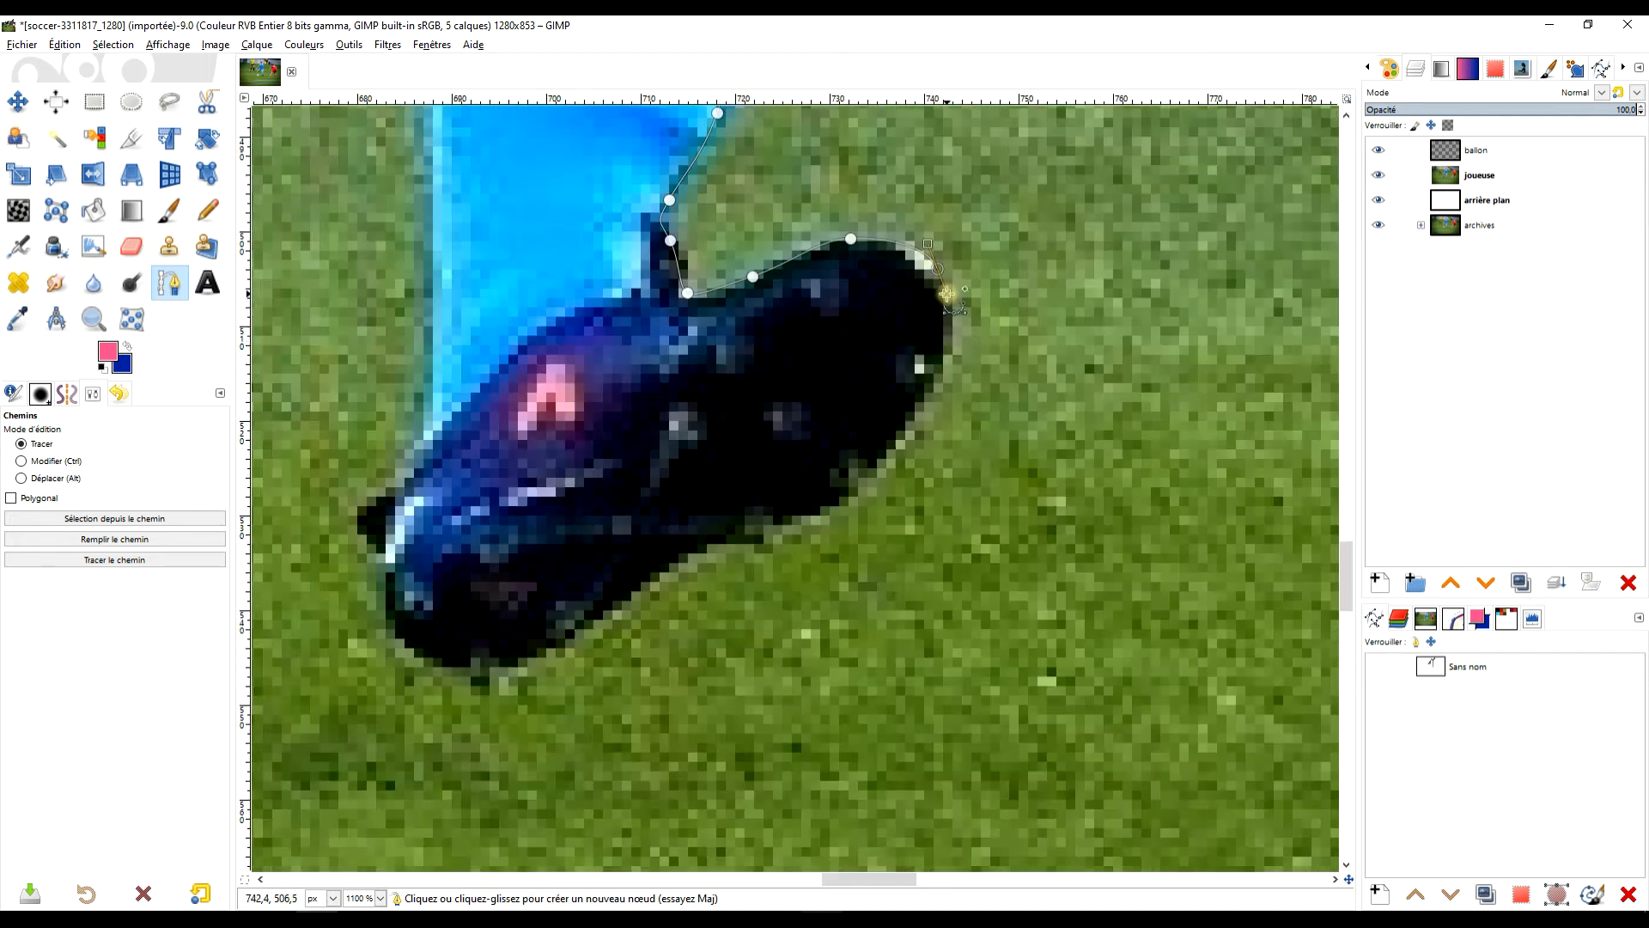
pyautogui.moveTo(710, 548); pyautogui.dragTo(677, 569)
pyautogui.moveTo(828, 579); pyautogui.dragTo(794, 577)
pyautogui.moveTo(747, 548); pyautogui.dragTo(736, 526)
pyautogui.click(704, 718)
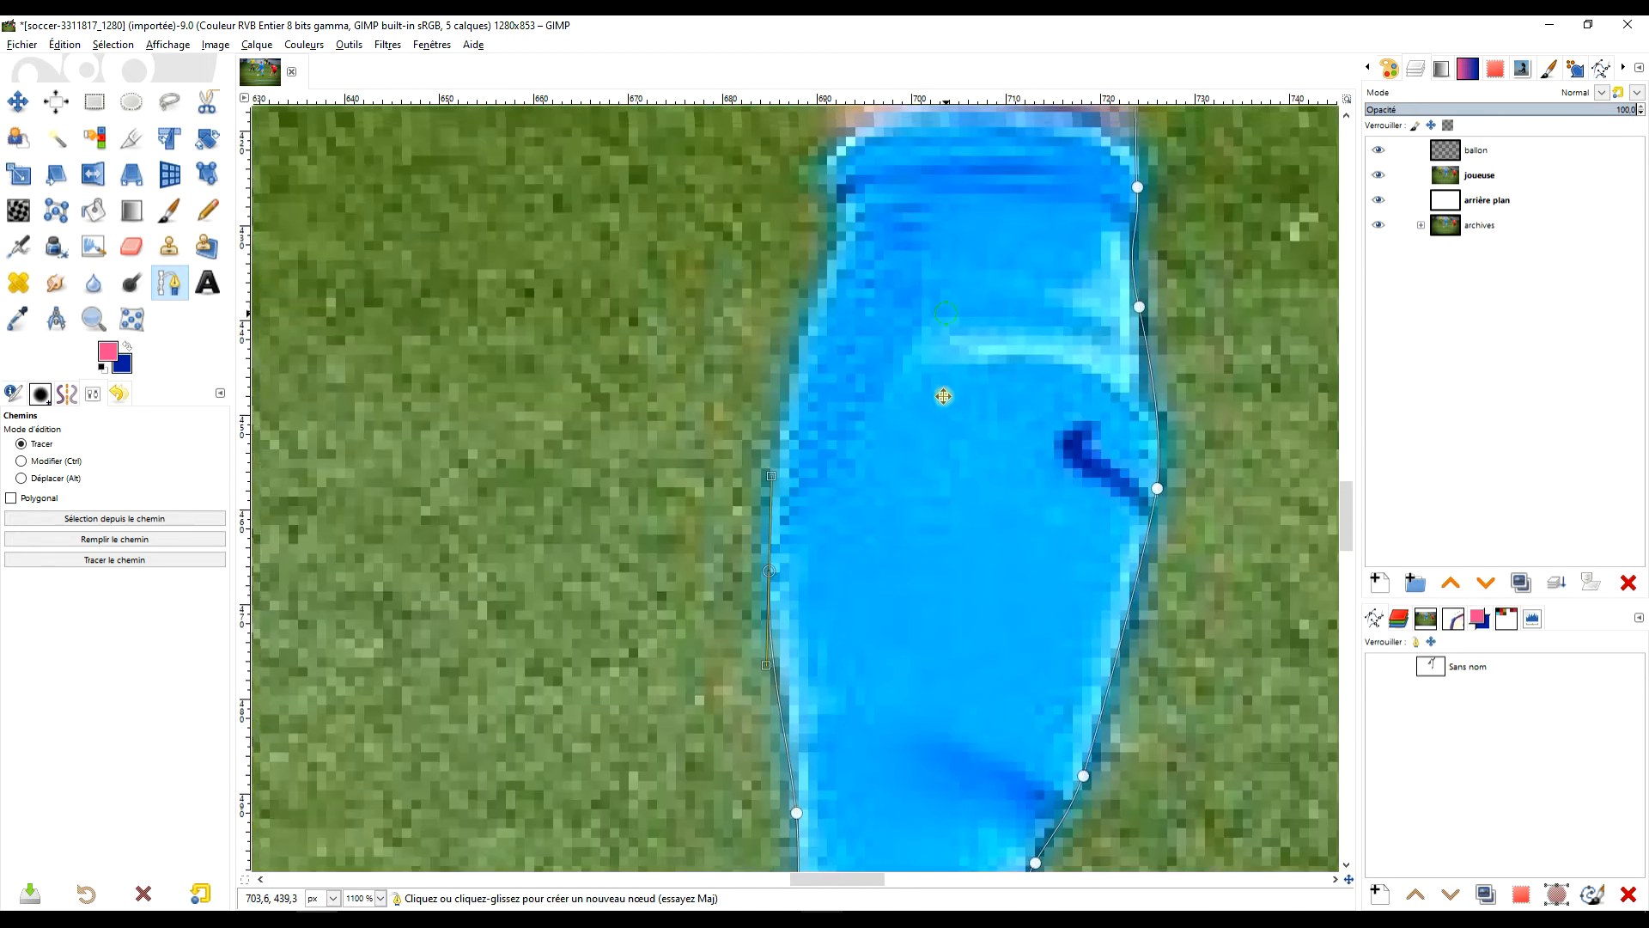
# Extend the path up the standing leg to the crotch, along the shorts' hem and down the underside of the bent thigh
pyautogui.moveTo(842, 747); pyautogui.dragTo(851, 714)
pyautogui.moveTo(852, 641); pyautogui.dragTo(848, 626)
pyautogui.moveTo(859, 572); pyautogui.dragTo(856, 556)
pyautogui.moveTo(1033, 732); pyautogui.dragTo(1019, 706)
pyautogui.moveTo(951, 609); pyautogui.dragTo(928, 577)
pyautogui.moveTo(587, 485); pyautogui.dragTo(563, 499)
pyautogui.moveTo(594, 687); pyautogui.dragTo(550, 759)
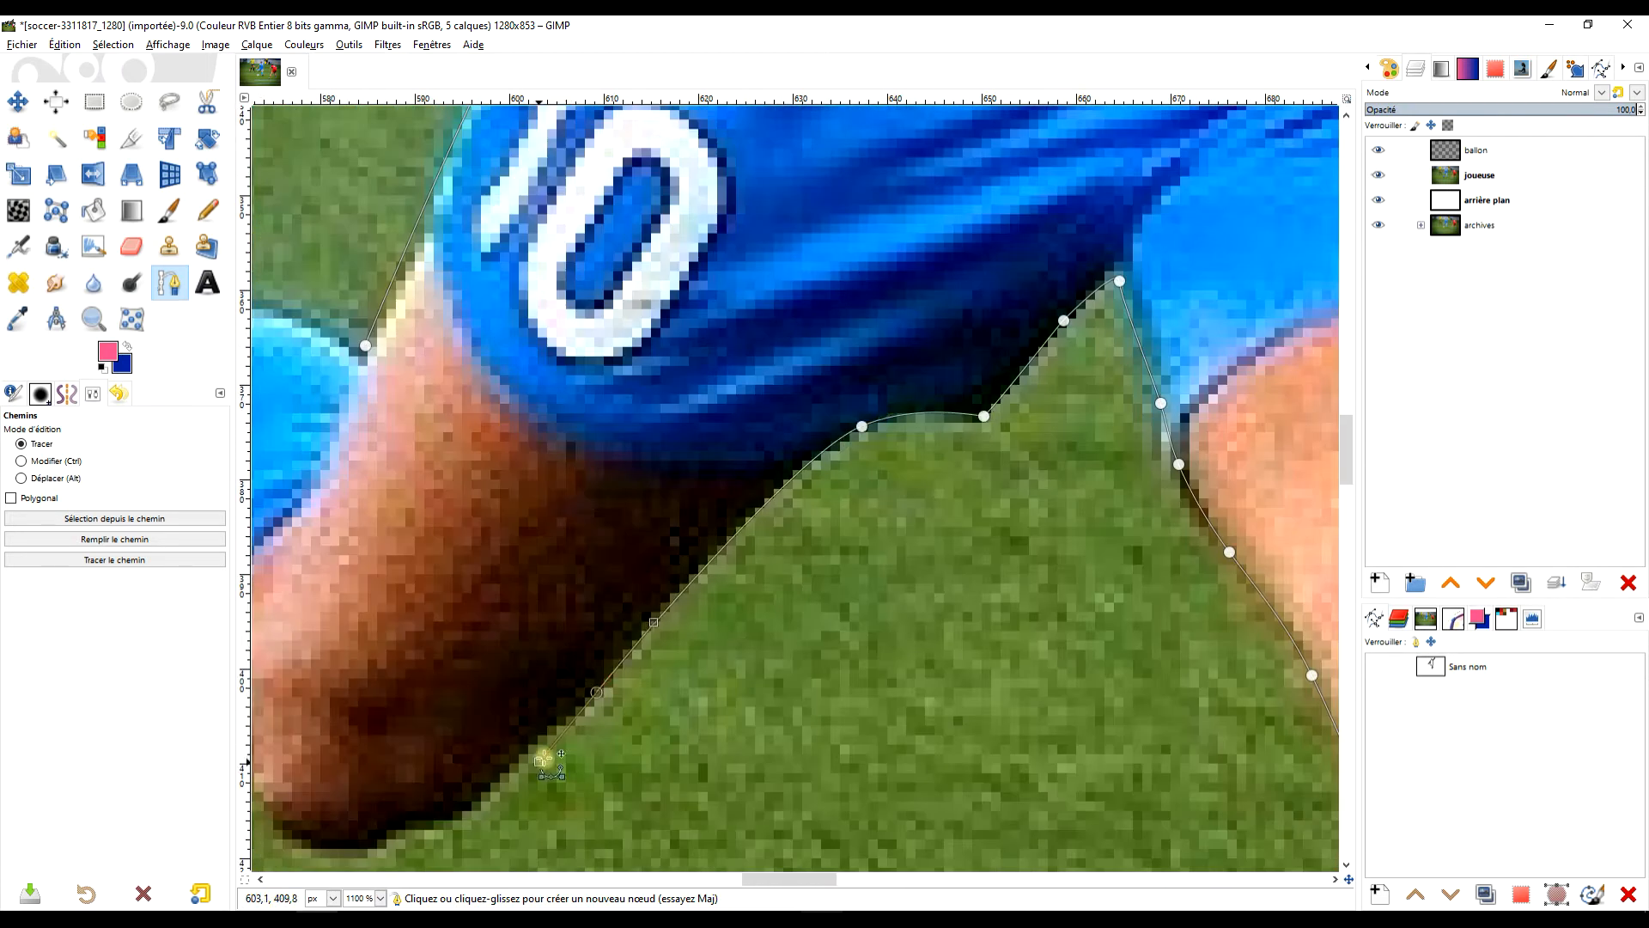
# Continue the path around the bent knee and along the underside of the raised leg's sock
pyautogui.moveTo(876, 636); pyautogui.dragTo(856, 647)
pyautogui.moveTo(956, 448); pyautogui.dragTo(936, 462)
pyautogui.moveTo(905, 466); pyautogui.dragTo(857, 460)
pyautogui.moveTo(987, 629); pyautogui.dragTo(970, 611)
pyautogui.moveTo(944, 583); pyautogui.dragTo(927, 581)
pyautogui.moveTo(885, 565); pyautogui.dragTo(850, 537)
# Trace the path around the raised foot's shoe and back to the upper edge of the sock
pyautogui.moveTo(815, 468); pyautogui.dragTo(800, 439)
pyautogui.moveTo(886, 544); pyautogui.dragTo(864, 553)
pyautogui.moveTo(800, 568); pyautogui.dragTo(775, 567)
pyautogui.moveTo(740, 541); pyautogui.dragTo(722, 484)
pyautogui.moveTo(642, 636); pyautogui.dragTo(664, 619)
pyautogui.moveTo(810, 593); pyautogui.dragTo(835, 614)
pyautogui.moveTo(777, 487); pyautogui.dragTo(781, 509)
# Close the path where the raised sock meets the bent thigh and convert it into a selection
pyautogui.moveTo(775, 558)
pyautogui.mouseDown()
pyautogui.moveTo(760, 624)
pyautogui.moveTo(874, 655)
pyautogui.mouseUp()
pyautogui.scroll(2, 746, 640)
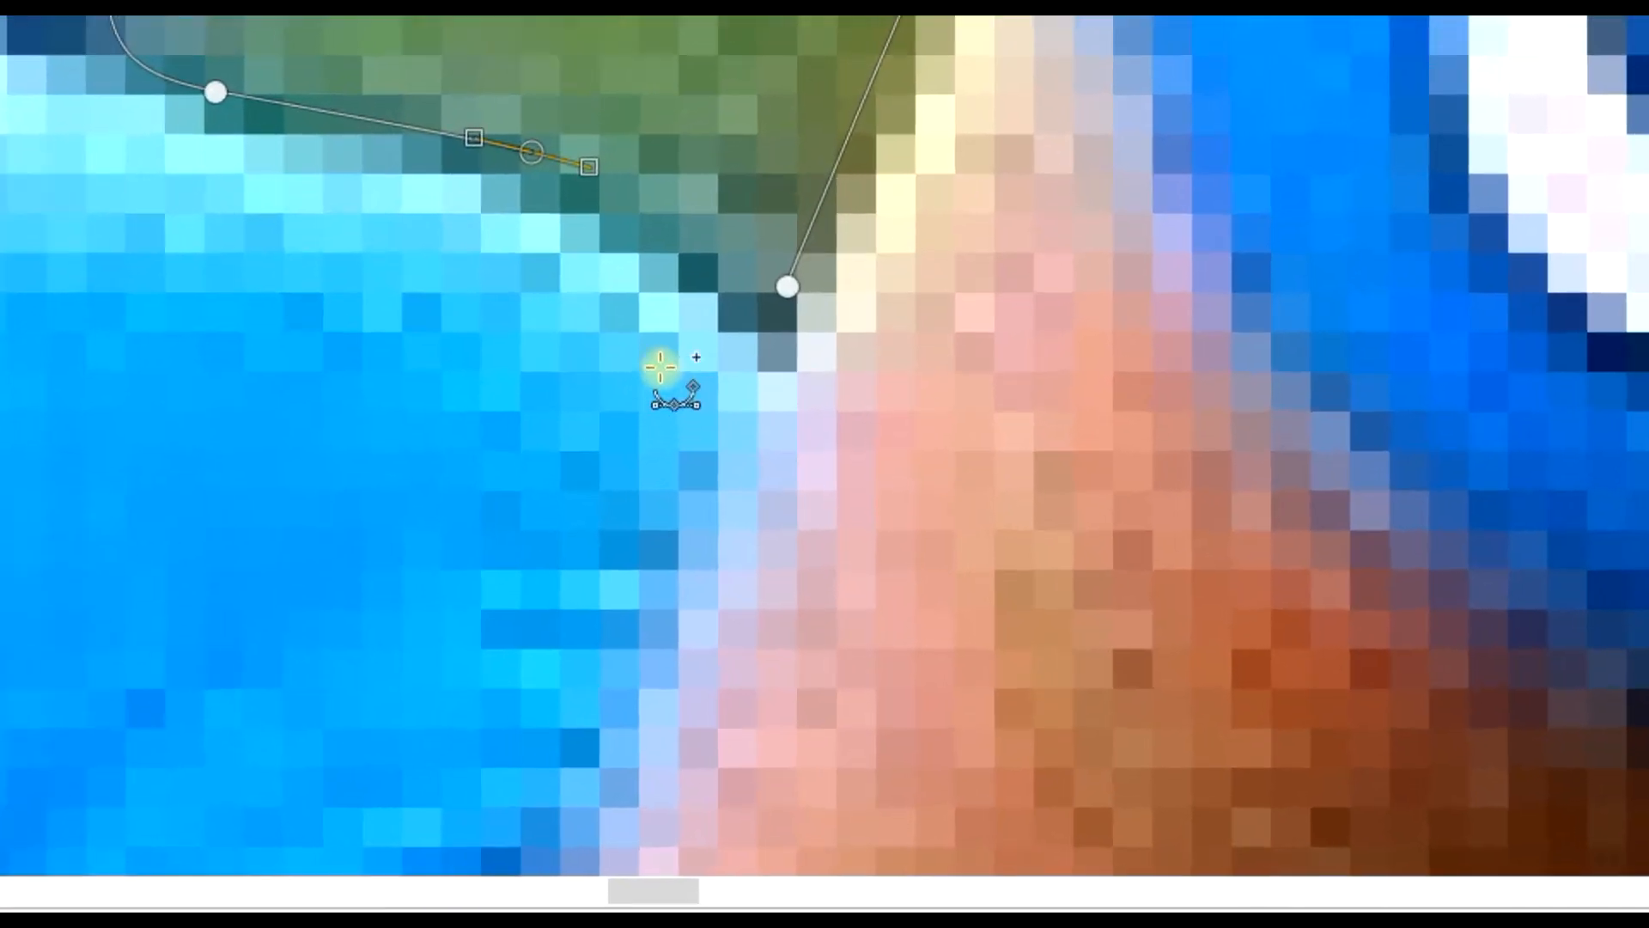
pyautogui.moveTo(883, 317); pyautogui.dragTo(857, 372)
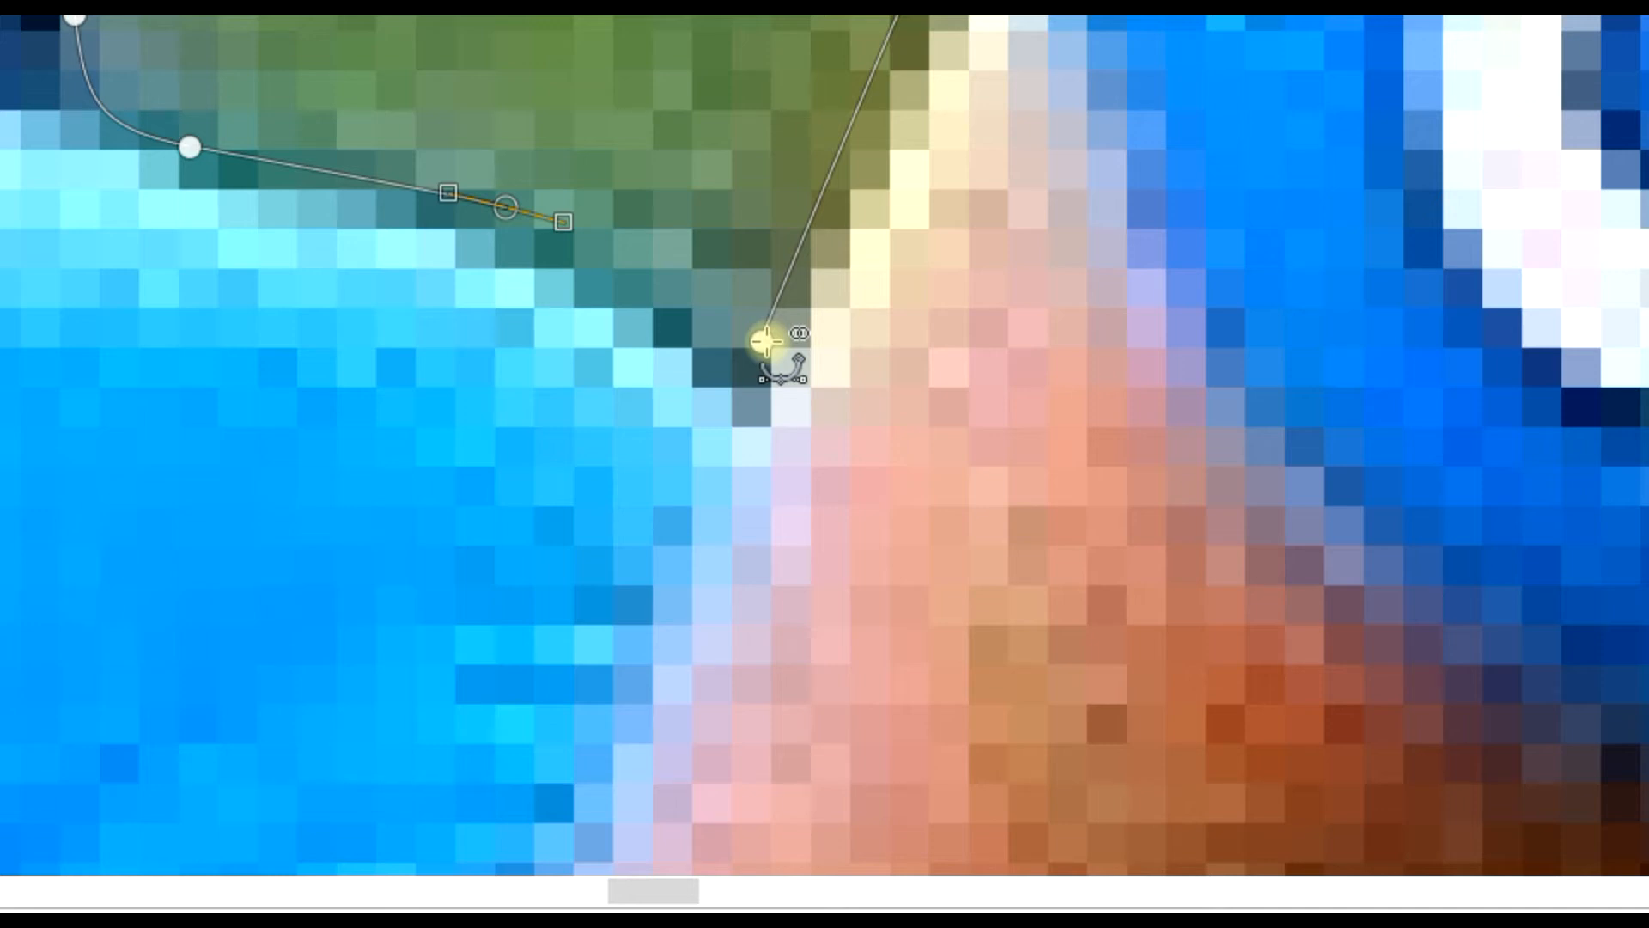
pyautogui.click(766, 342)
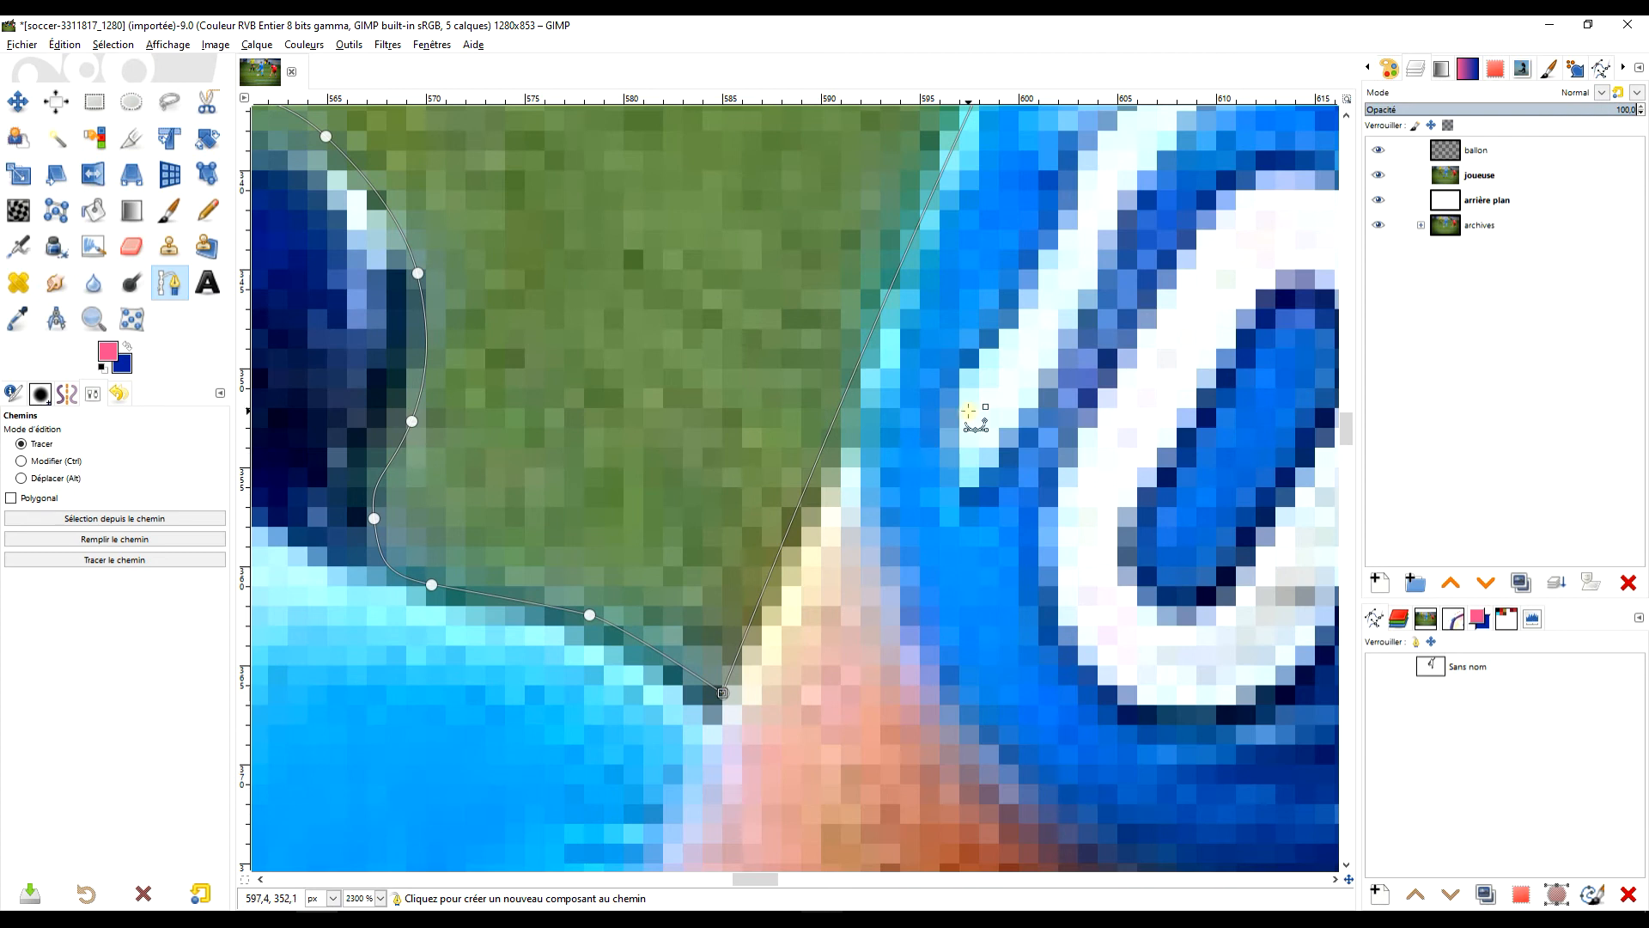
pyautogui.press('Return')
# Add an alpha channel to the joueuse layer and keep that layer active
pyautogui.scroll(-5, 969, 412)
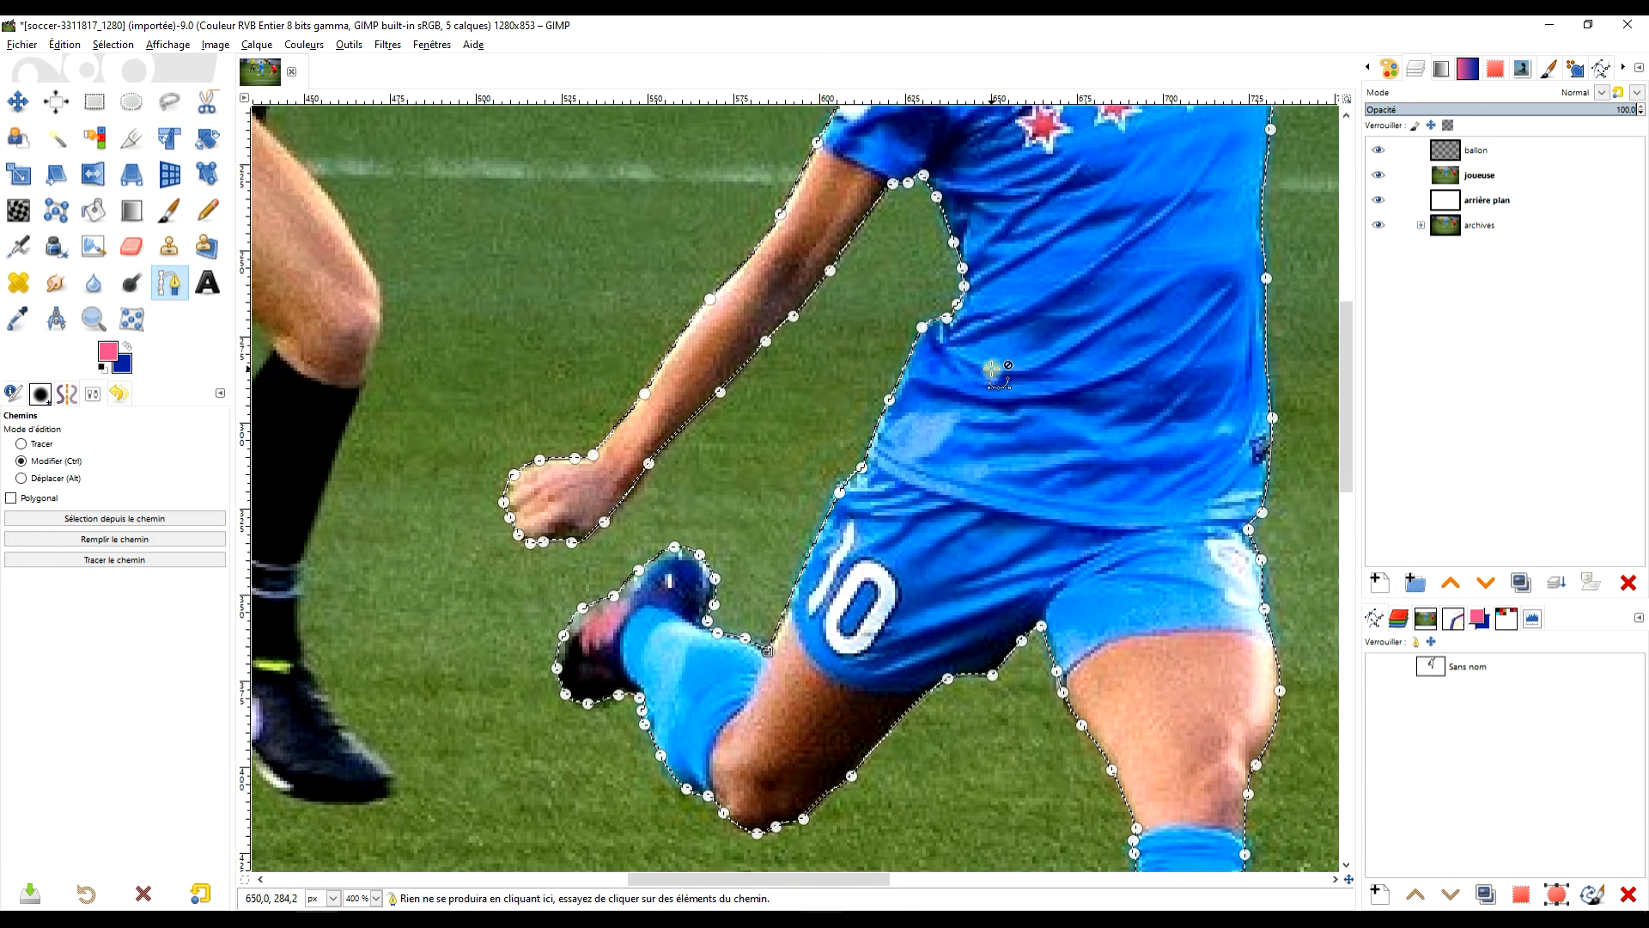
pyautogui.scroll(-2, 1000, 378)
pyautogui.scroll(1, 1000, 415)
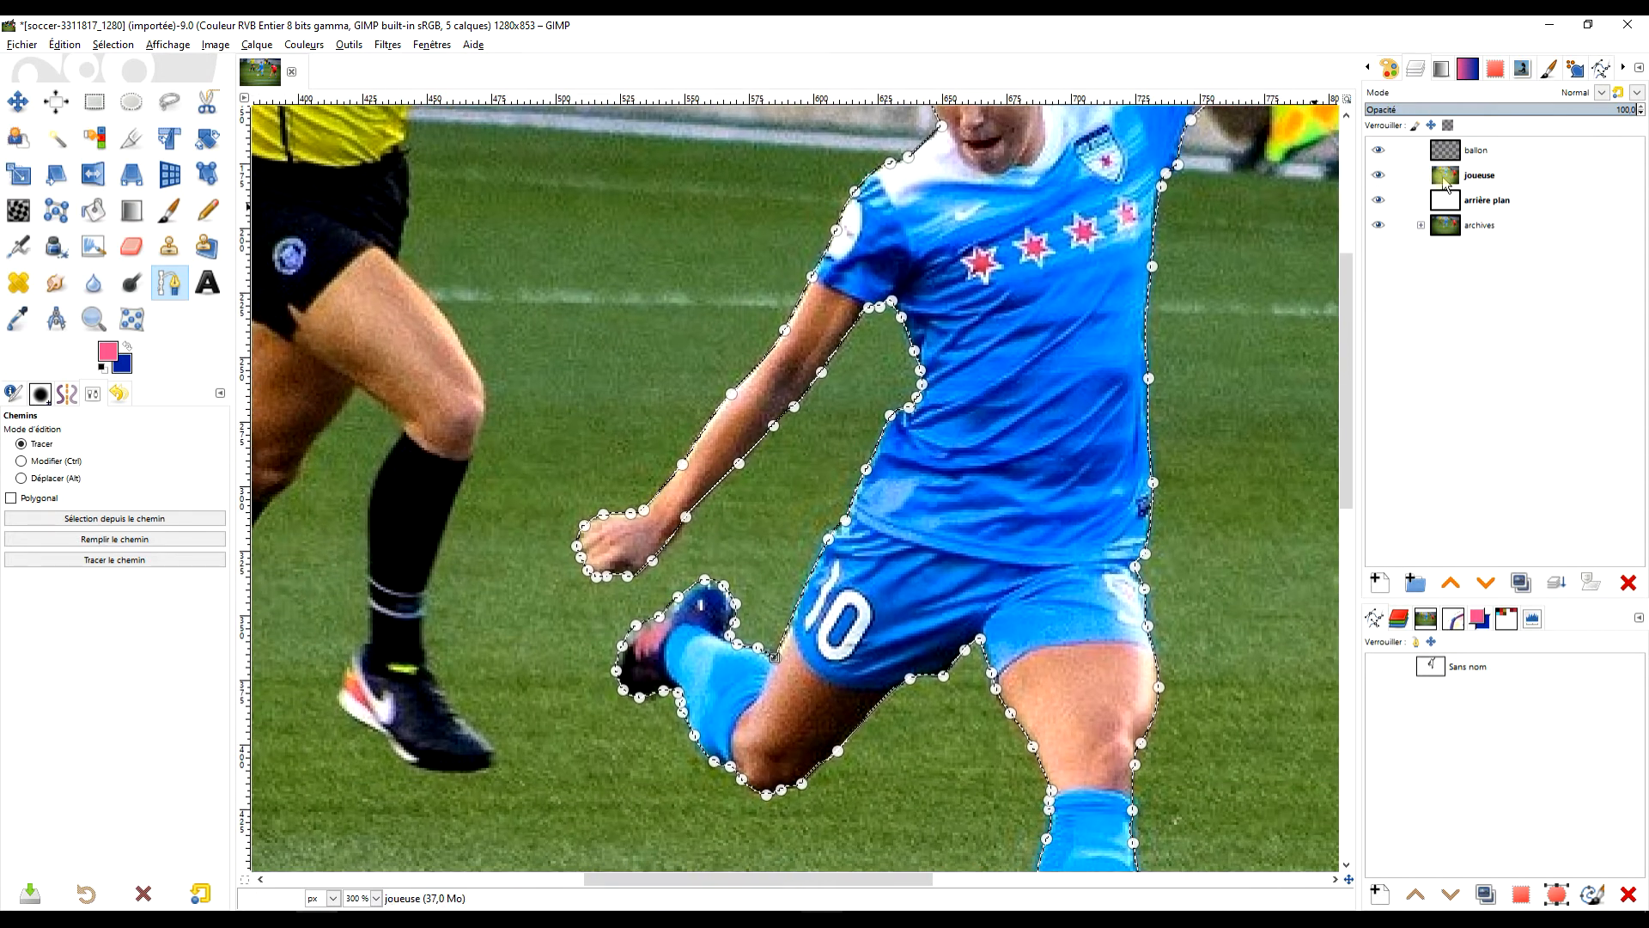
pyautogui.rightClick(1451, 178)
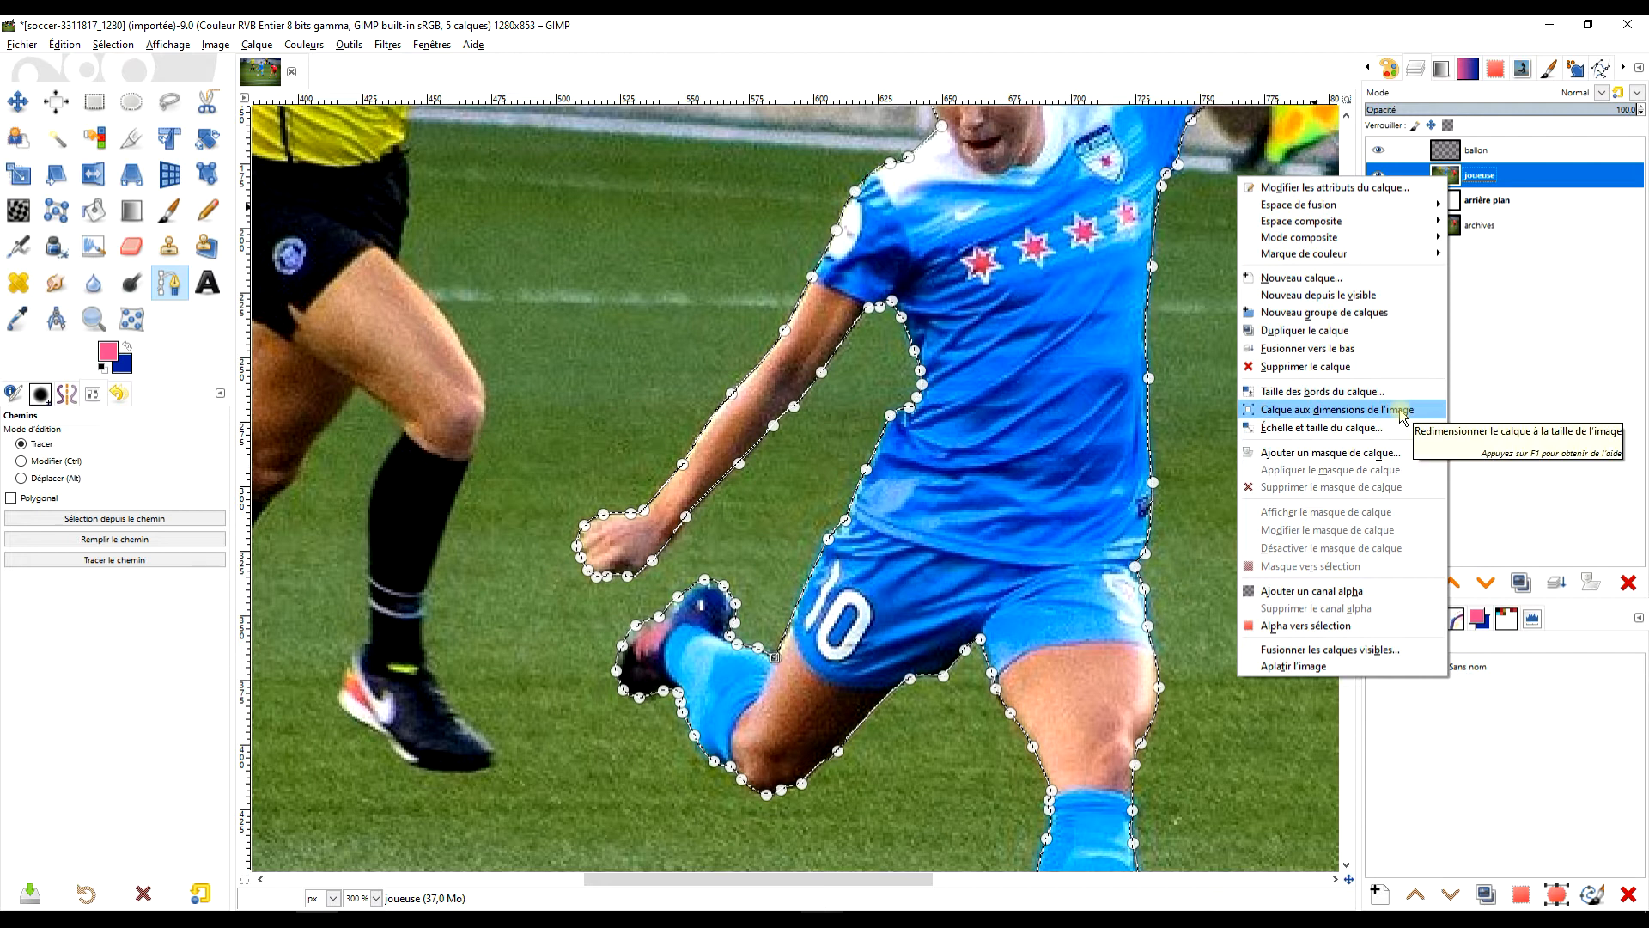
pyautogui.click(1329, 592)
pyautogui.click(1465, 205)
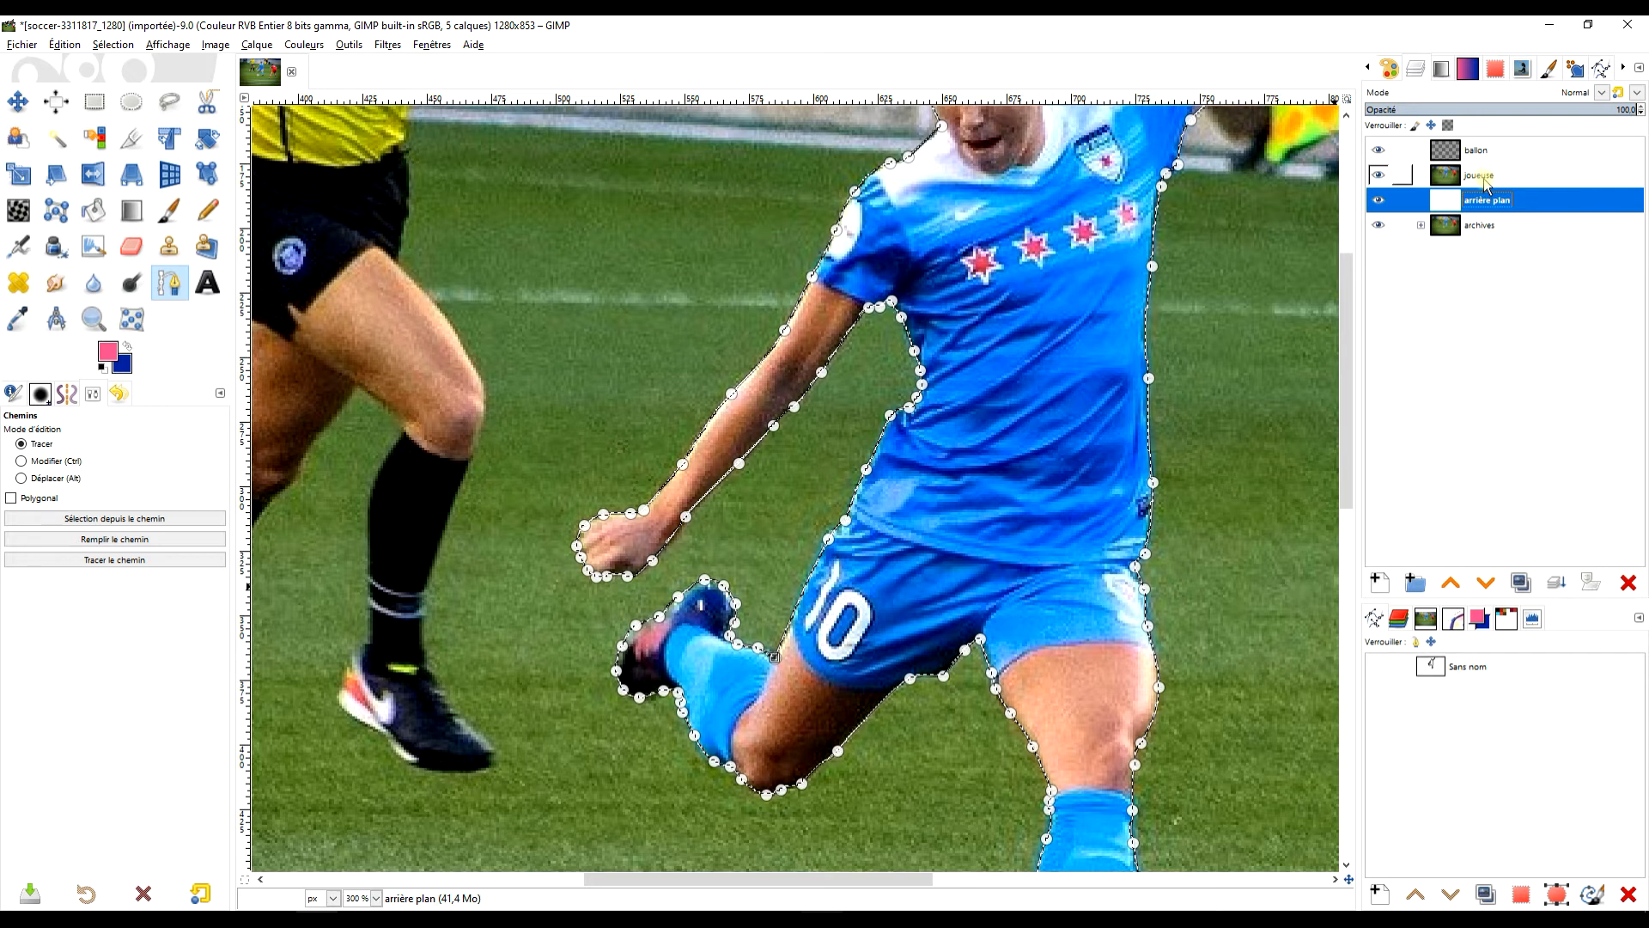
pyautogui.click(1445, 178)
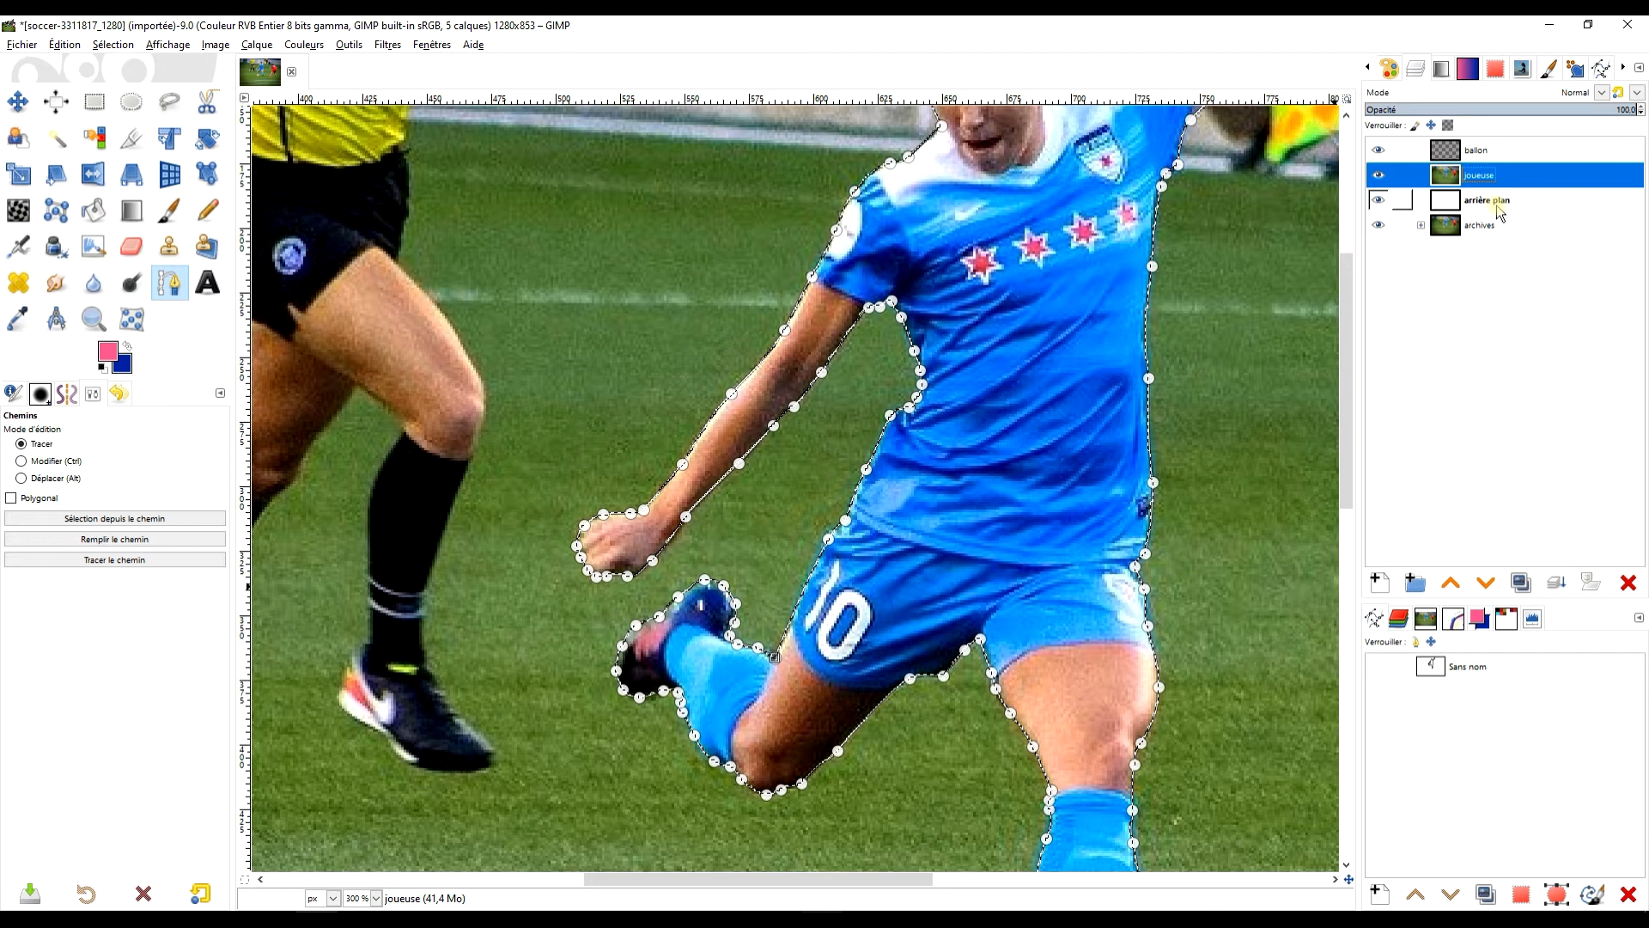
# Add a layer mask to the joueuse layer, initialised from the selection
pyautogui.rightClick(1444, 176)
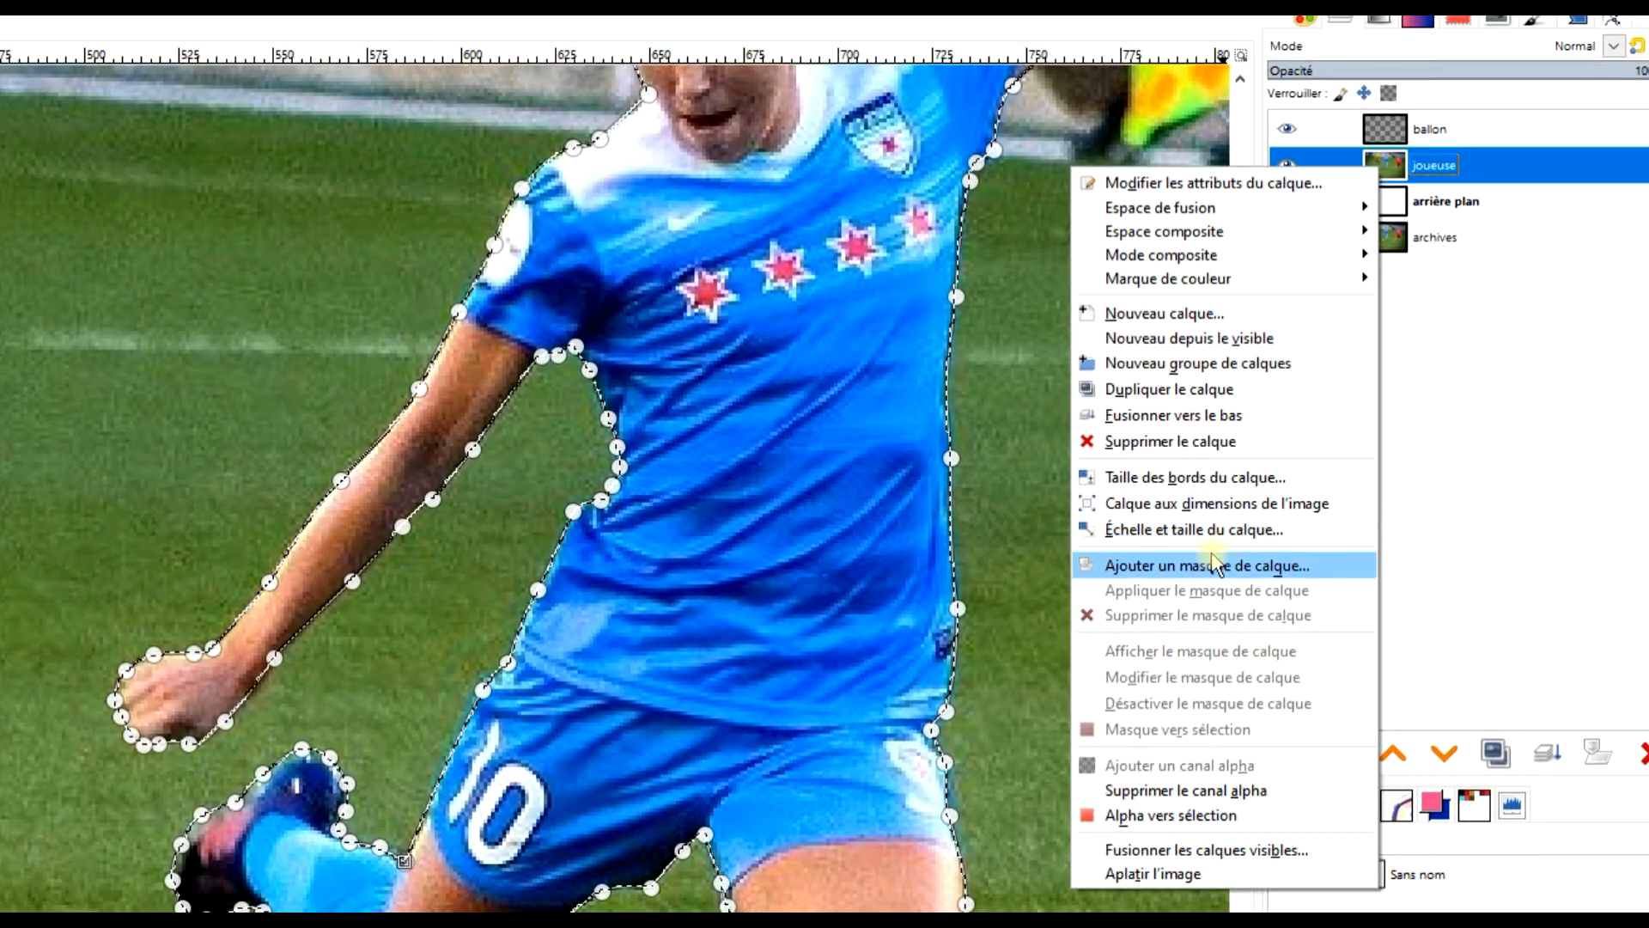
pyautogui.click(1202, 567)
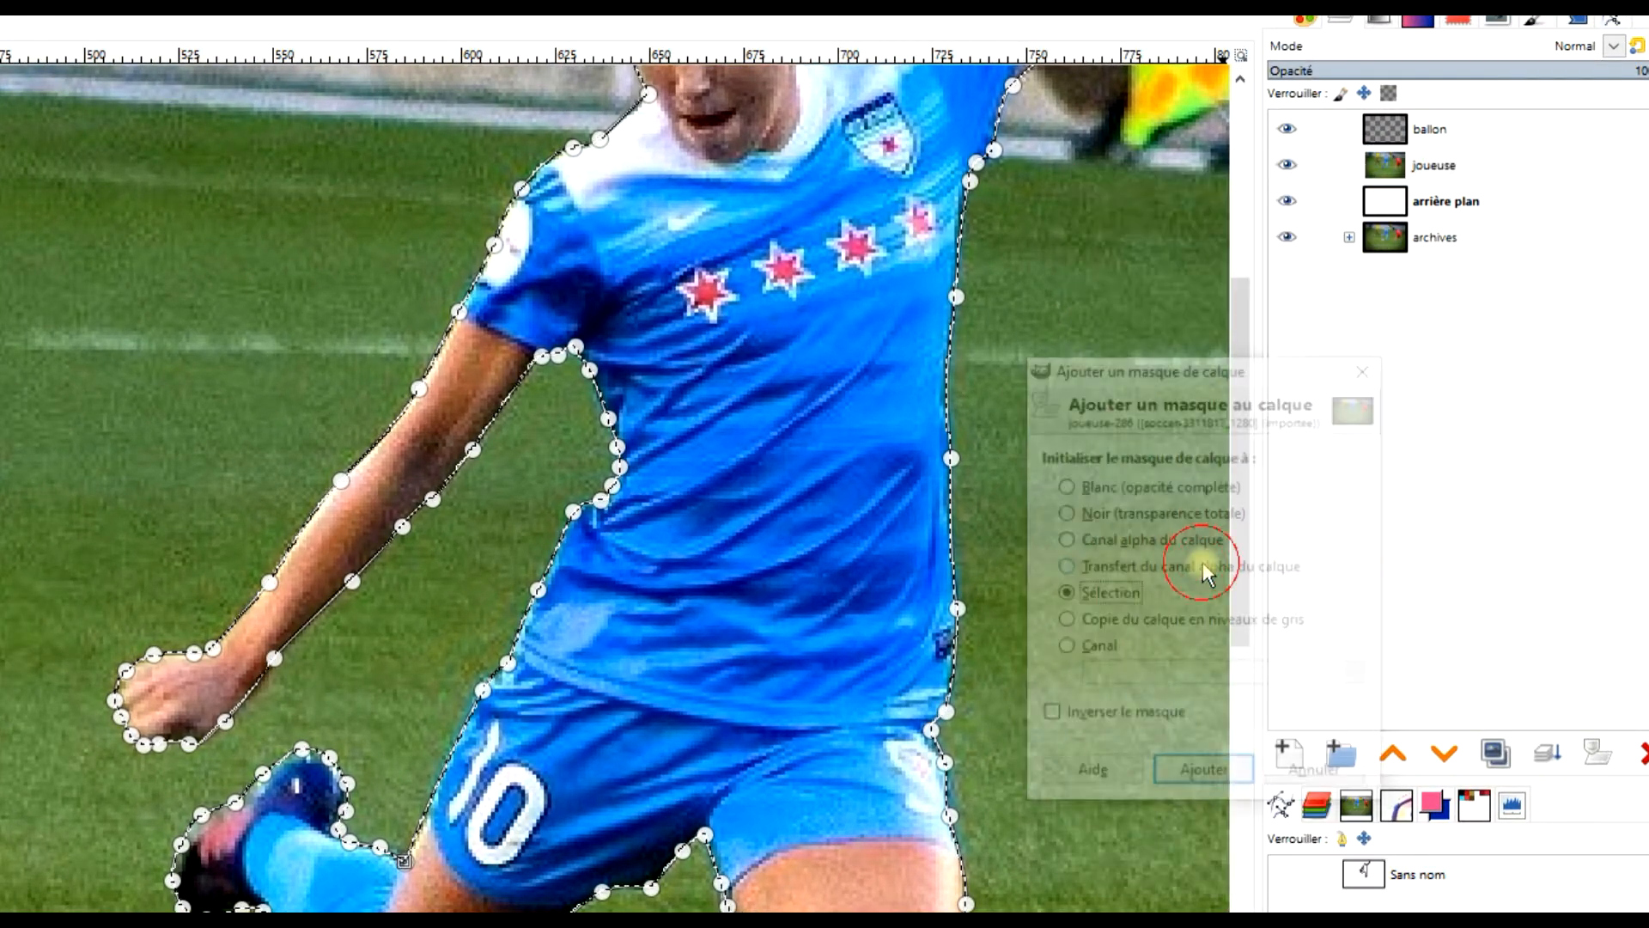
pyautogui.click(1065, 593)
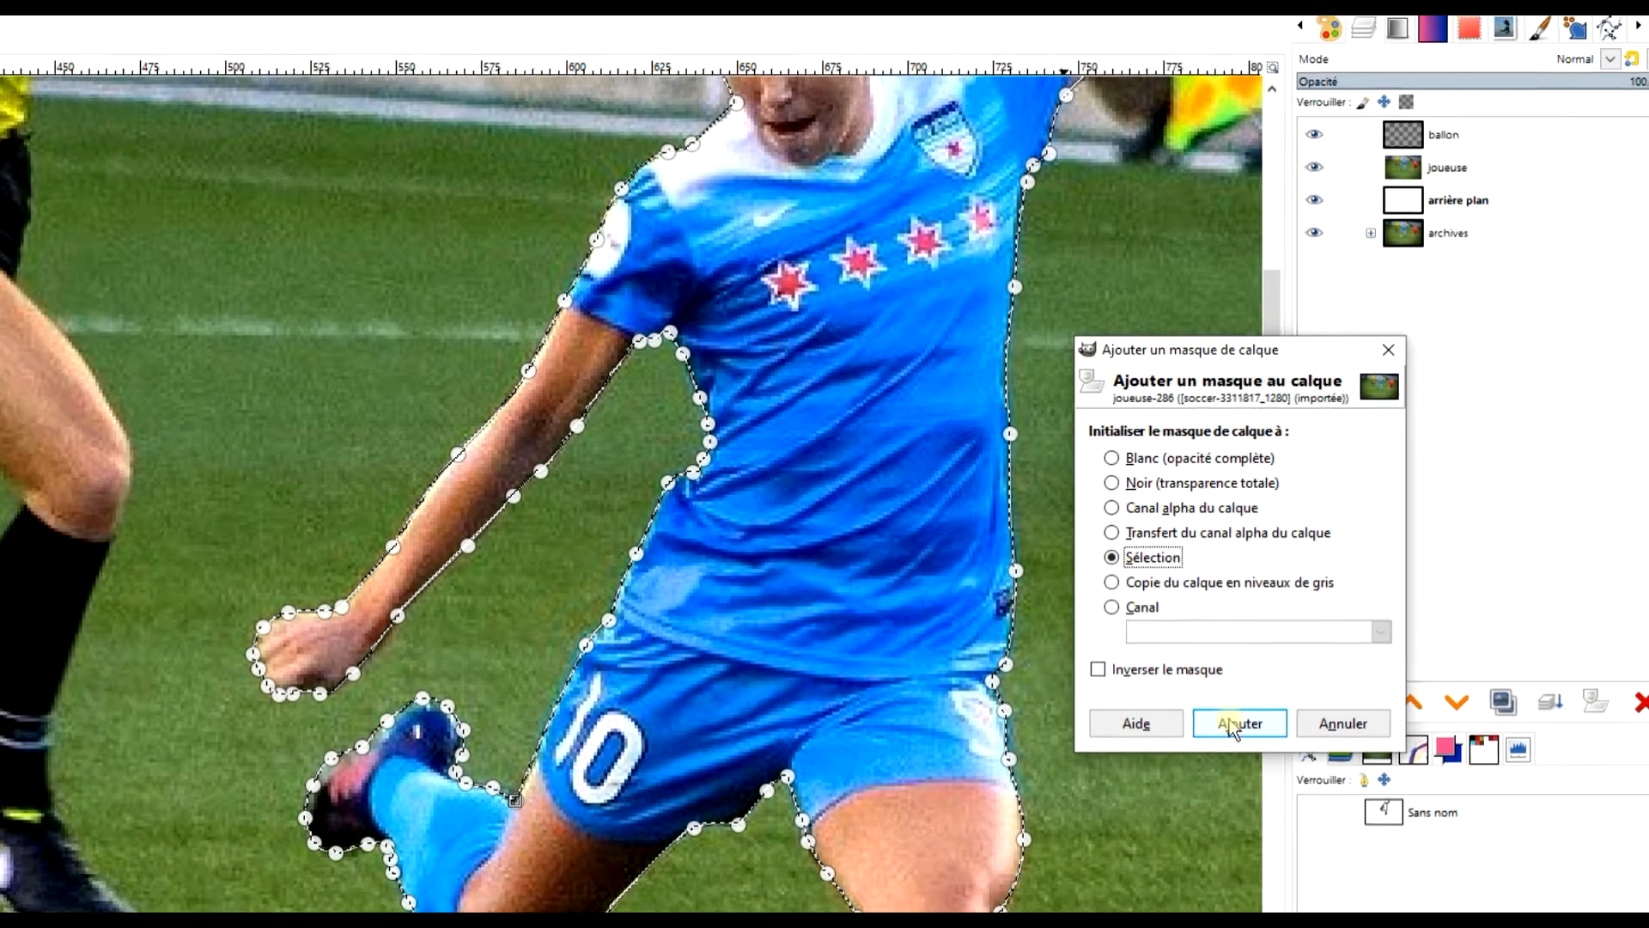
pyautogui.click(1234, 724)
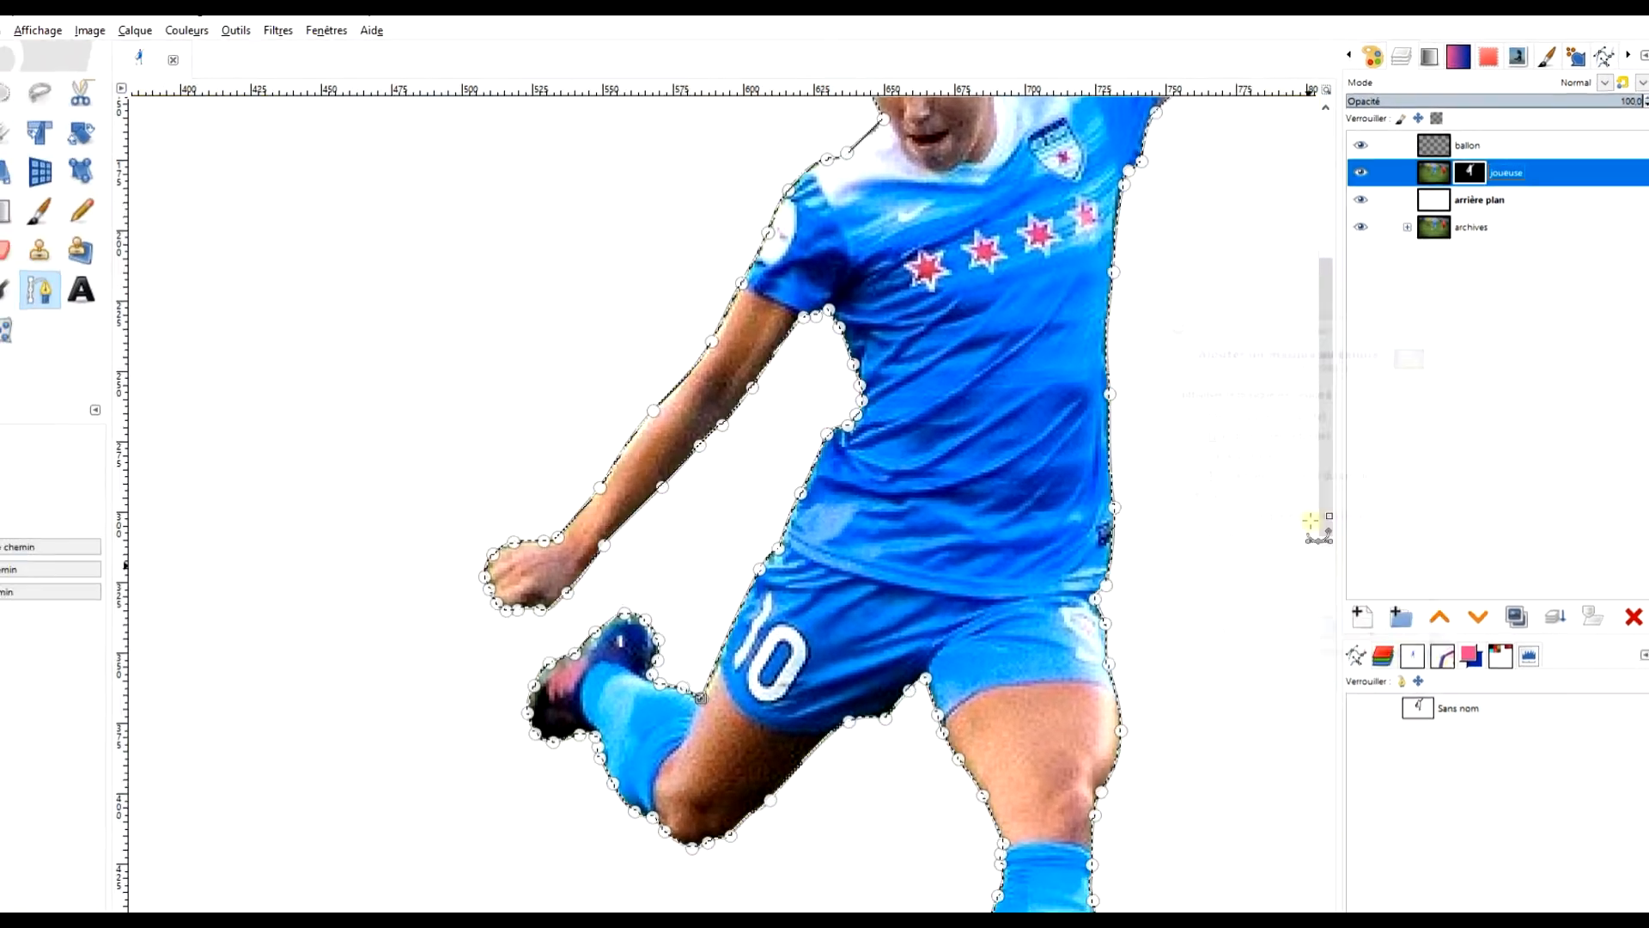
# Activate the arrière plan layer, switch to the Rectangle Select tool and clear the selection around the player
pyautogui.press('1')
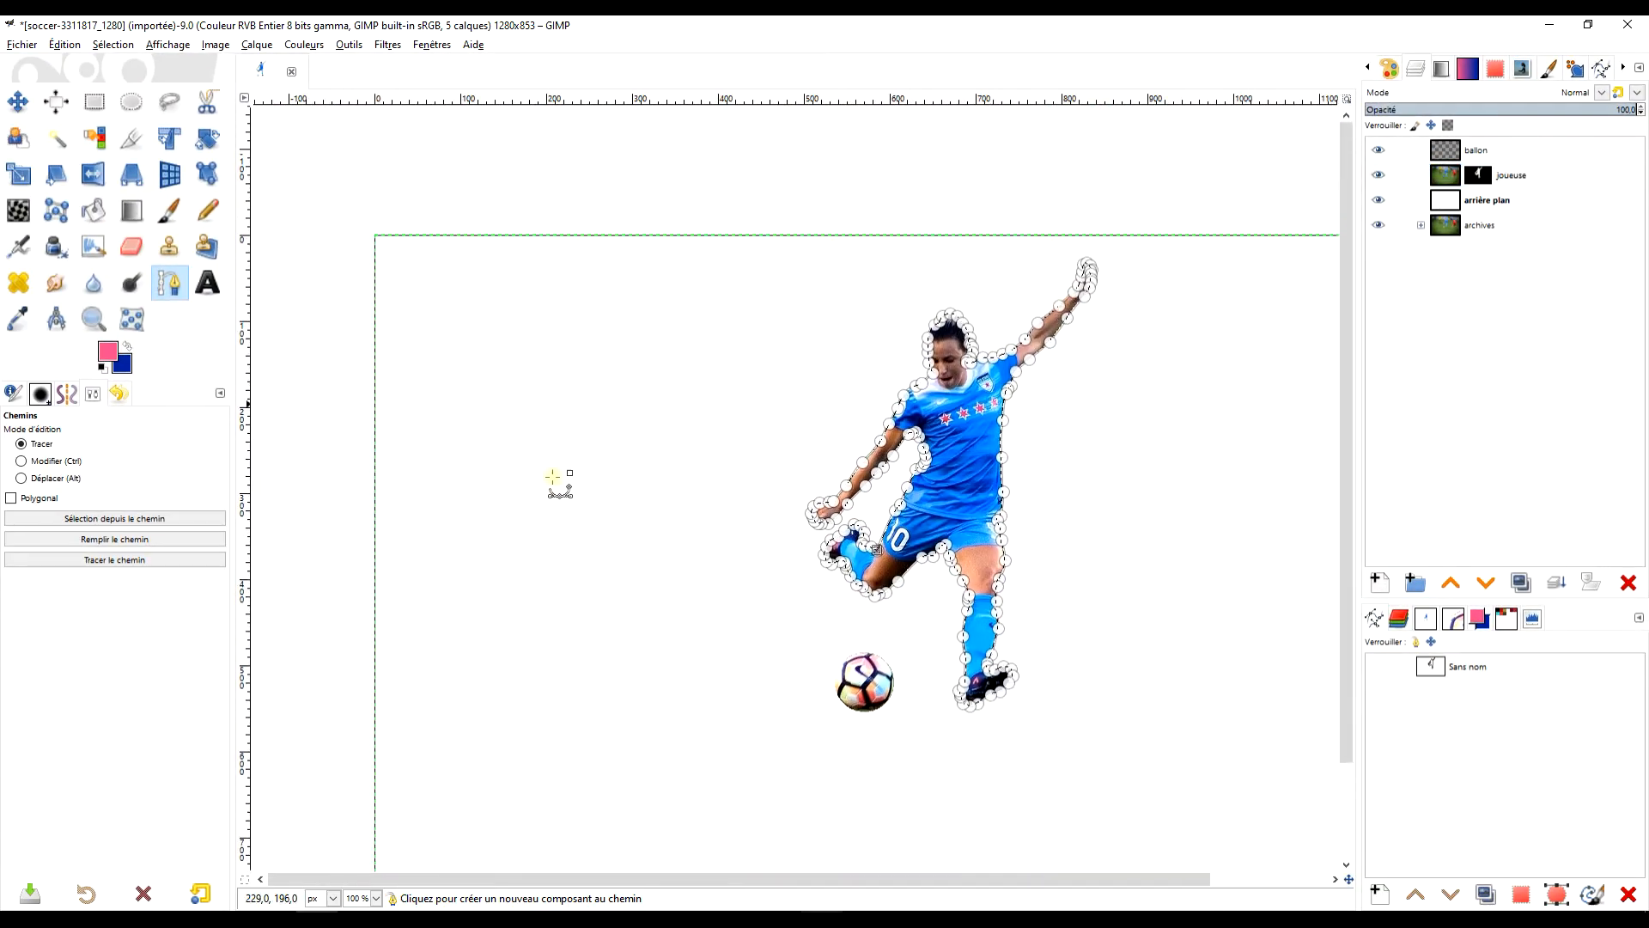
pyautogui.click(1486, 200)
pyautogui.press('r')
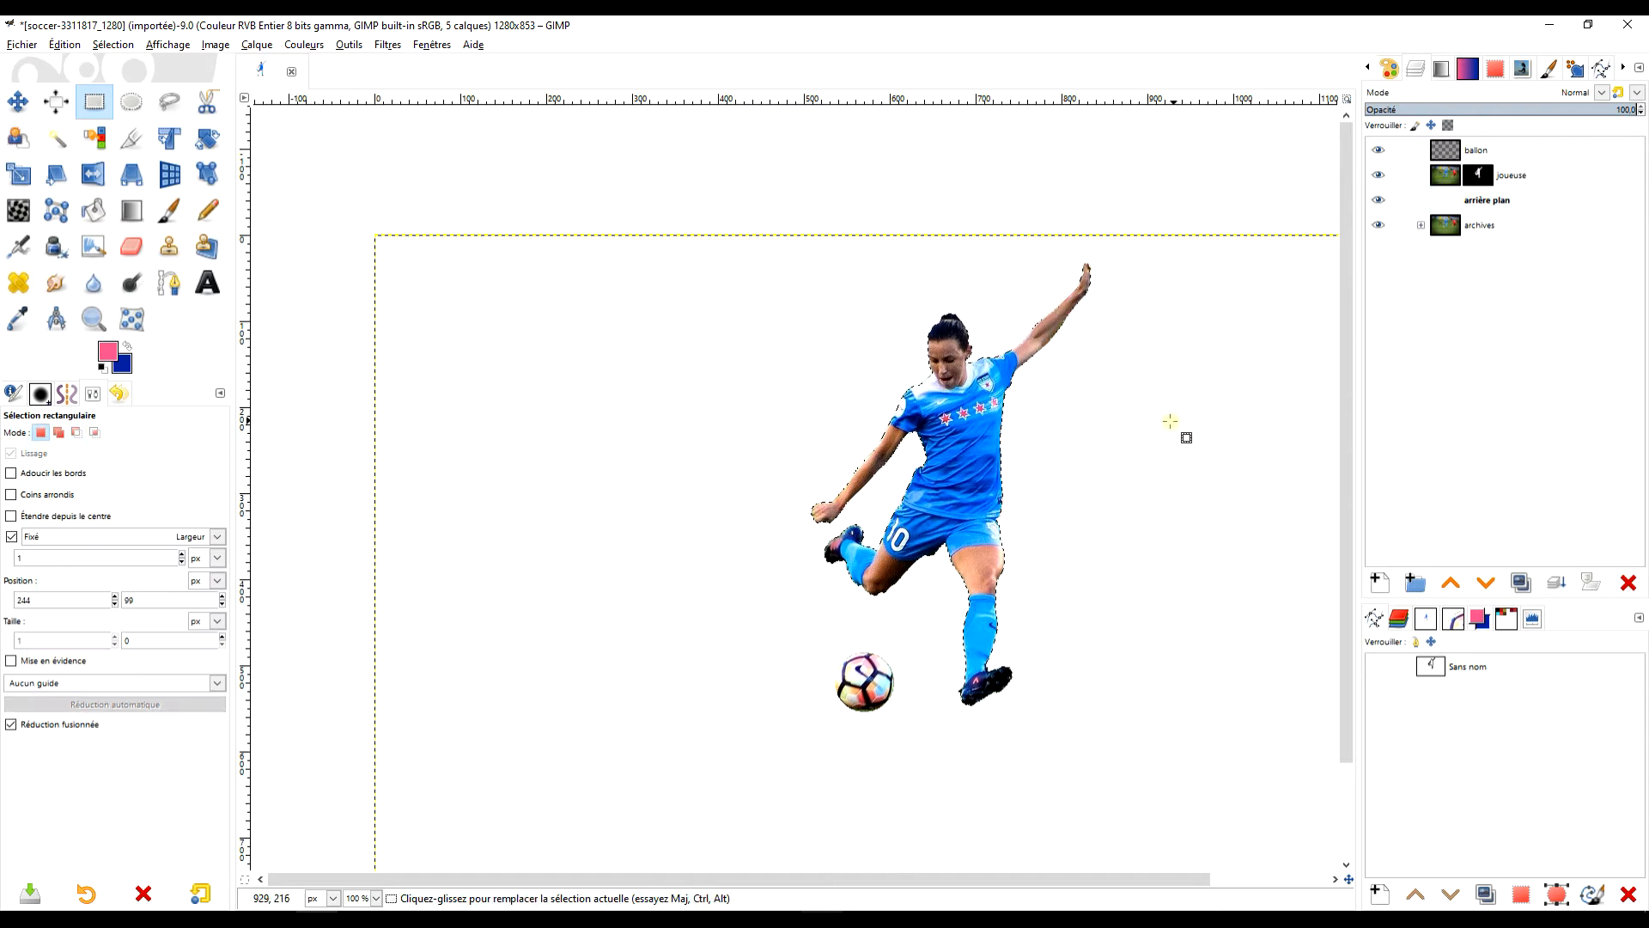
pyautogui.click(113, 44)
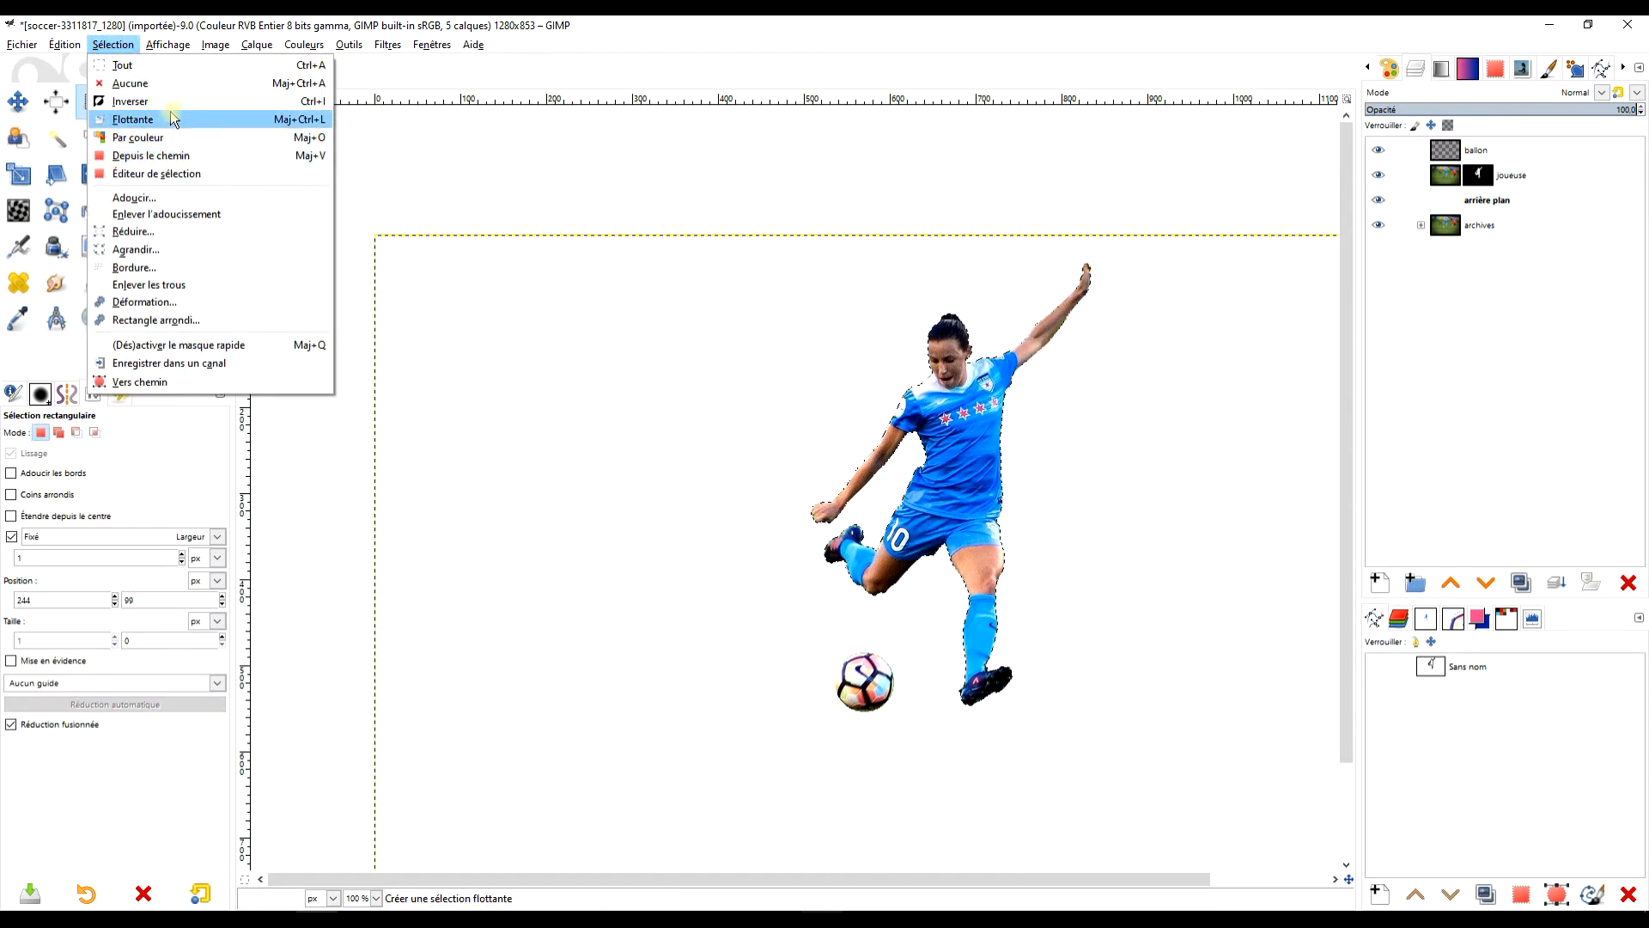
pyautogui.click(172, 84)
# Examine the edges of the player's cutout from the arms and head down to the legs
pyautogui.scroll(2, 1050, 499)
pyautogui.moveTo(1088, 428); pyautogui.dragTo(987, 464)
pyautogui.scroll(4, 998, 481)
pyautogui.scroll(-2, 993, 464)
pyautogui.moveTo(1042, 343); pyautogui.dragTo(1083, 450)
pyautogui.moveTo(916, 491); pyautogui.dragTo(1013, 454)
pyautogui.scroll(-3, 1013, 482)
pyautogui.moveTo(995, 590); pyautogui.dragTo(955, 464)
pyautogui.scroll(3, 956, 464)
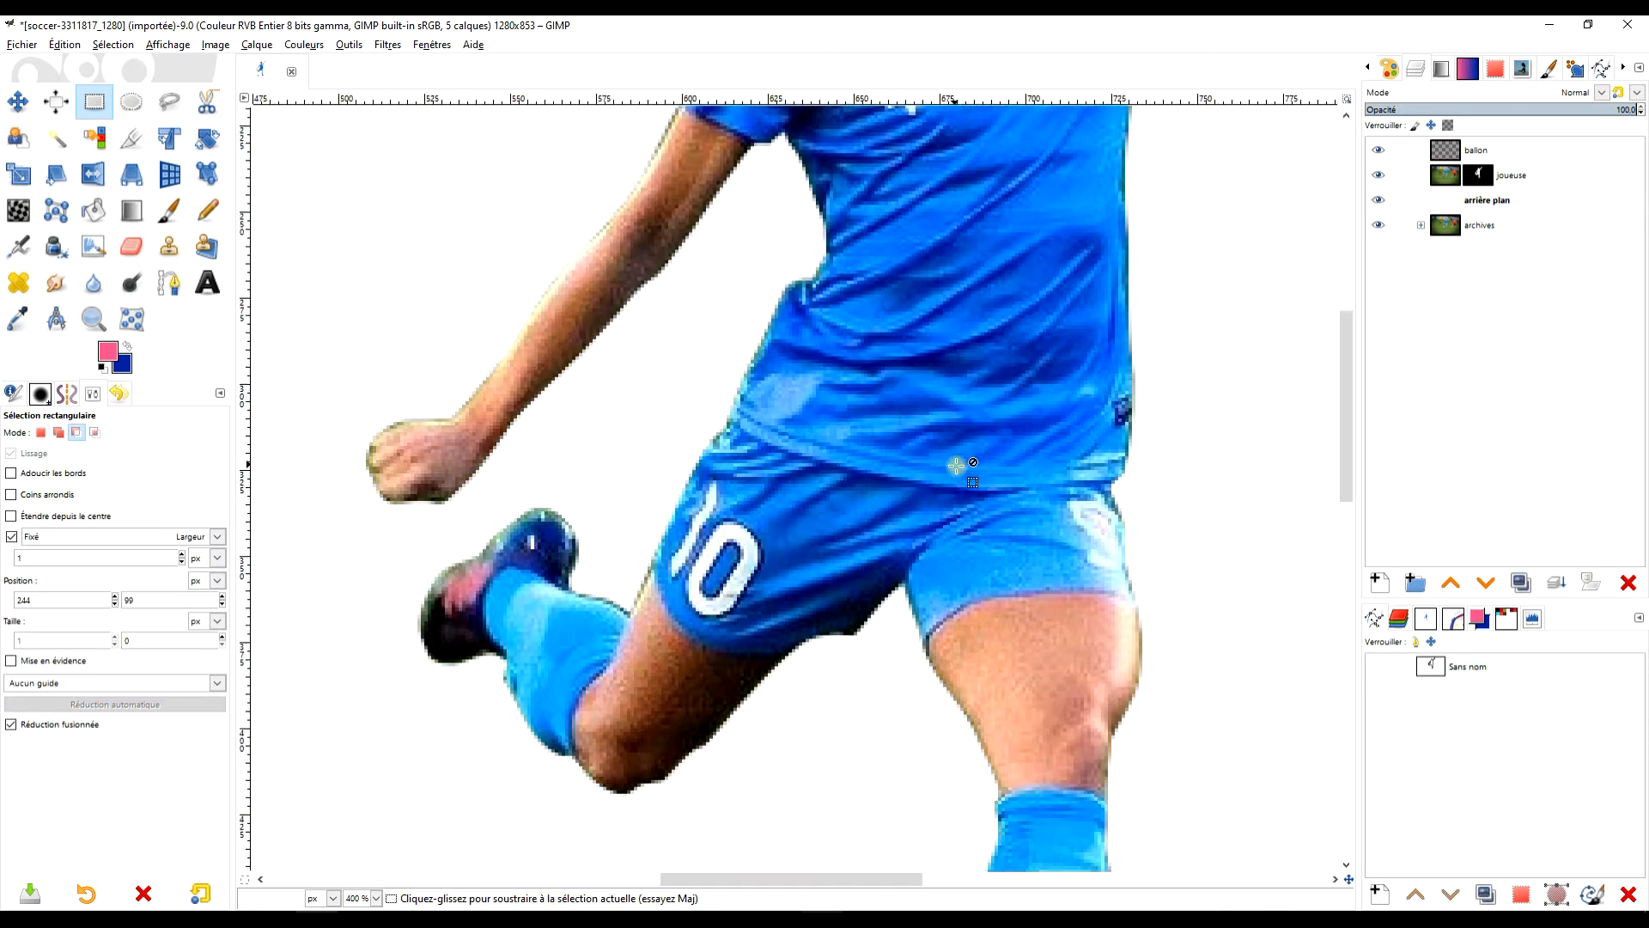
pyautogui.scroll(4, 957, 465)
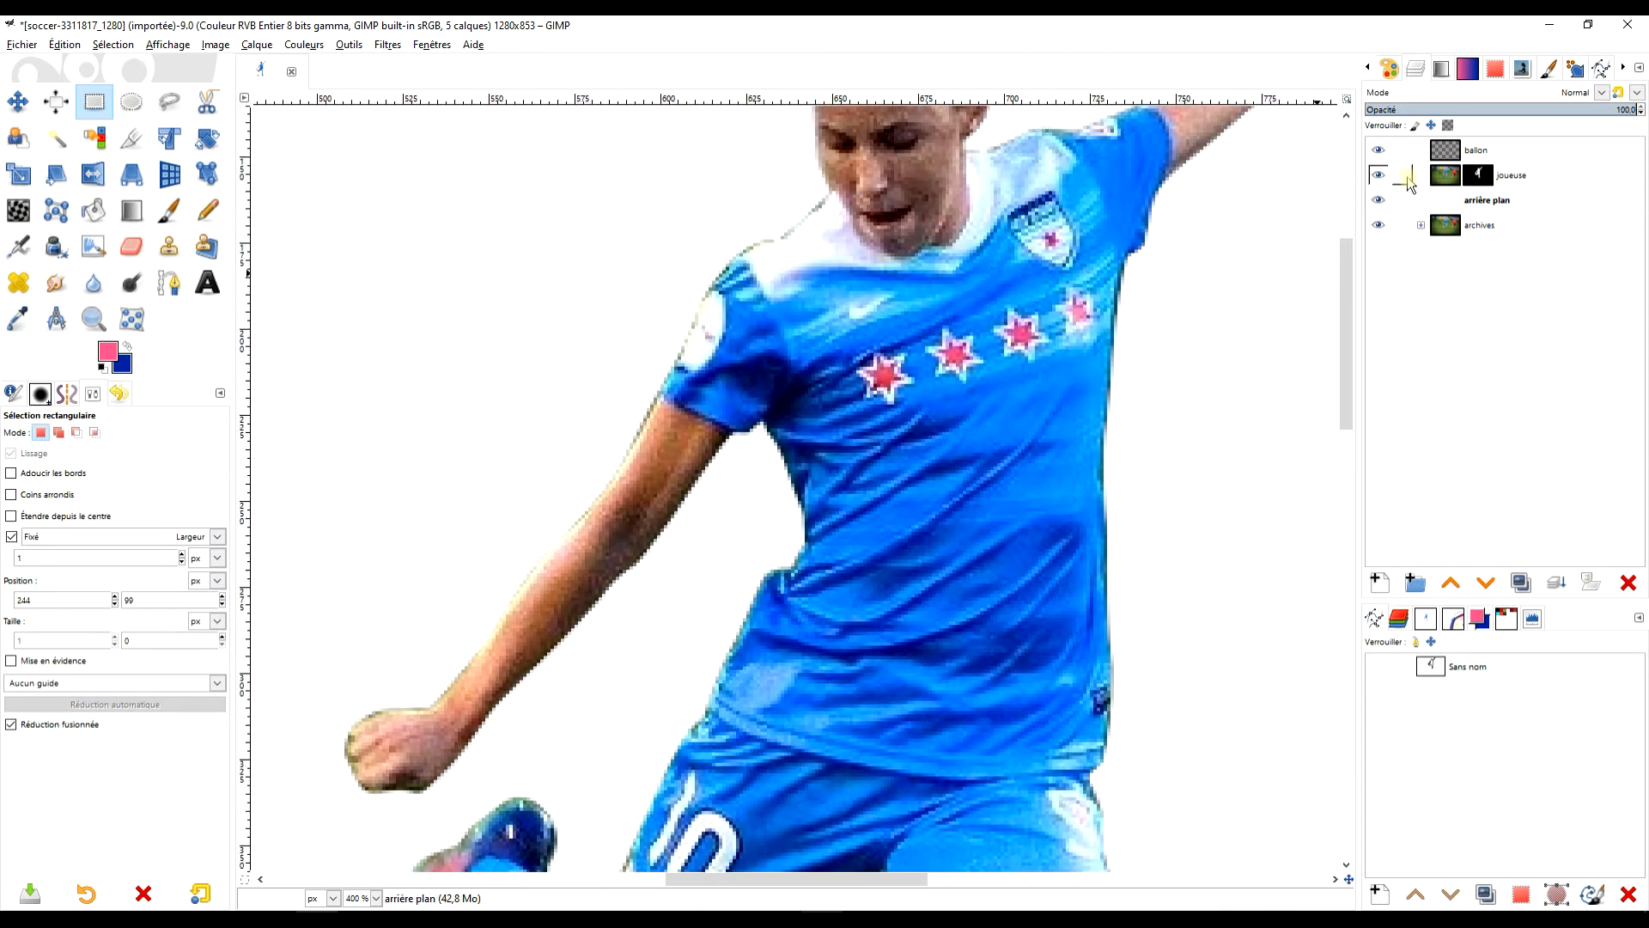
# Open the Median Blur filter on the joueuse layer's mask
pyautogui.click(1480, 179)
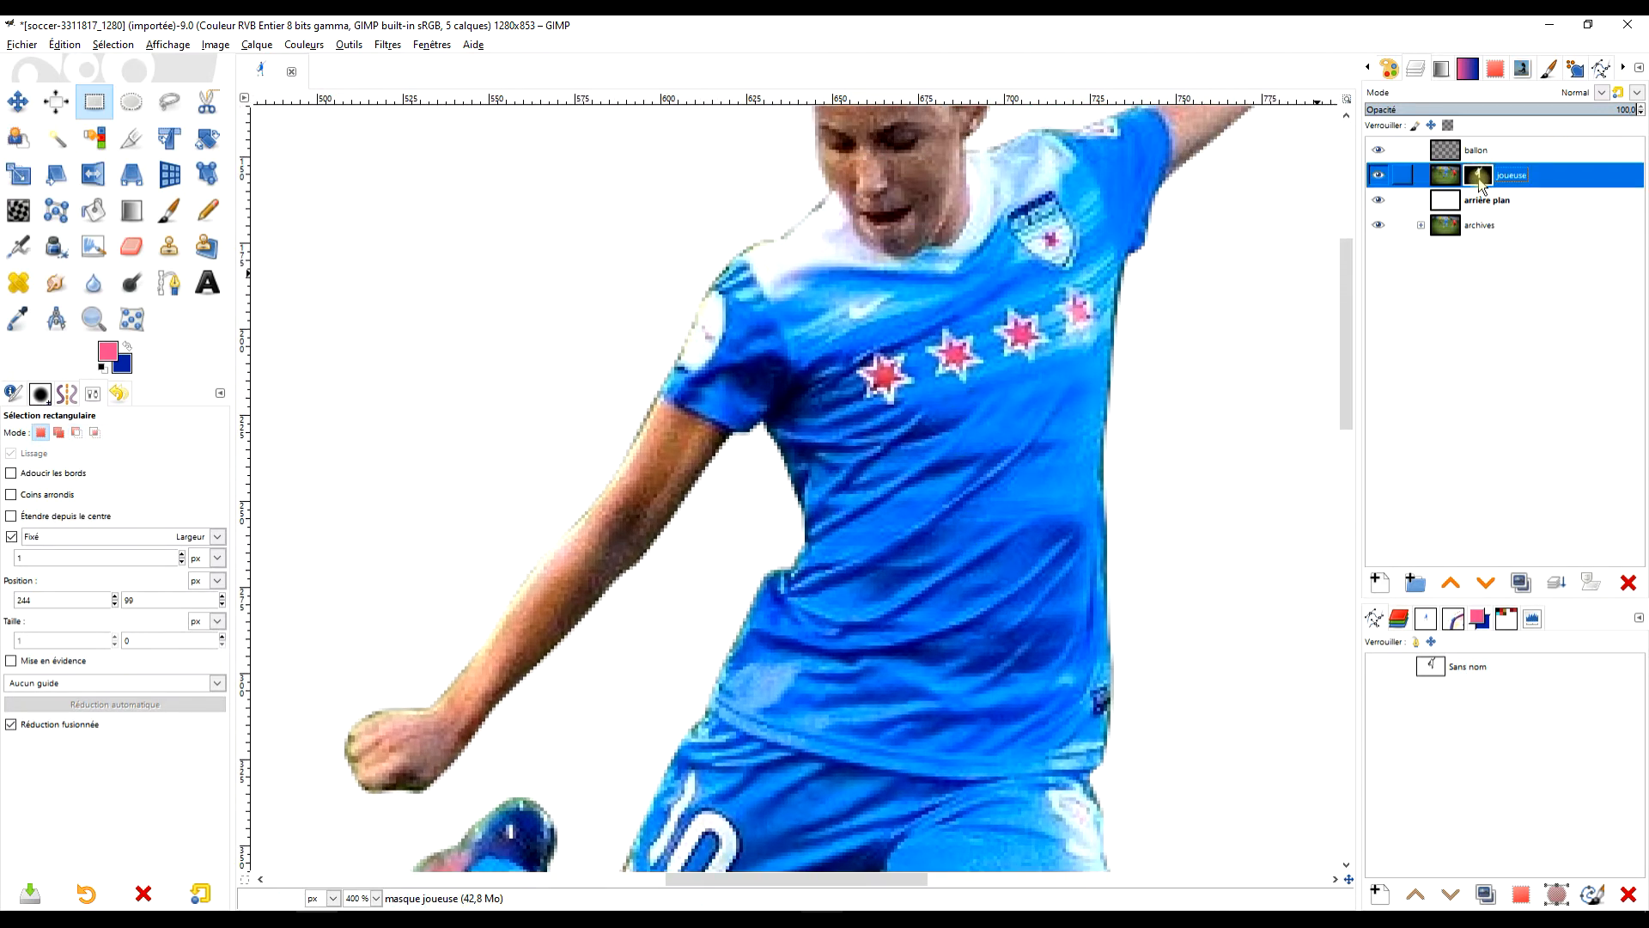
pyautogui.click(388, 45)
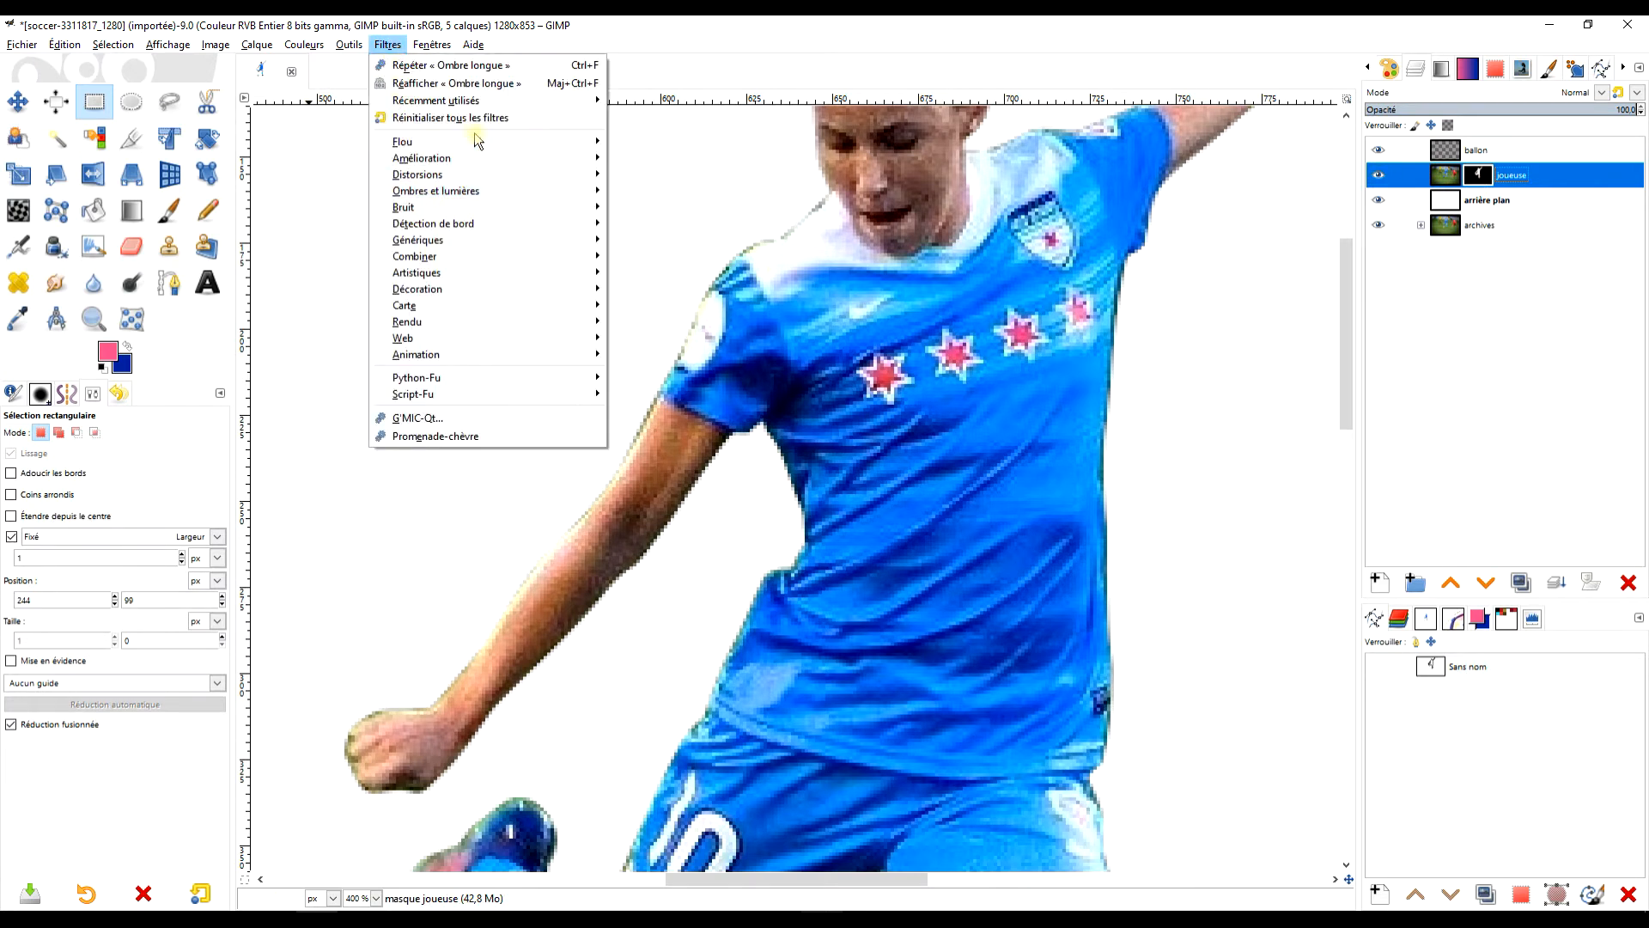
pyautogui.moveTo(478, 142)
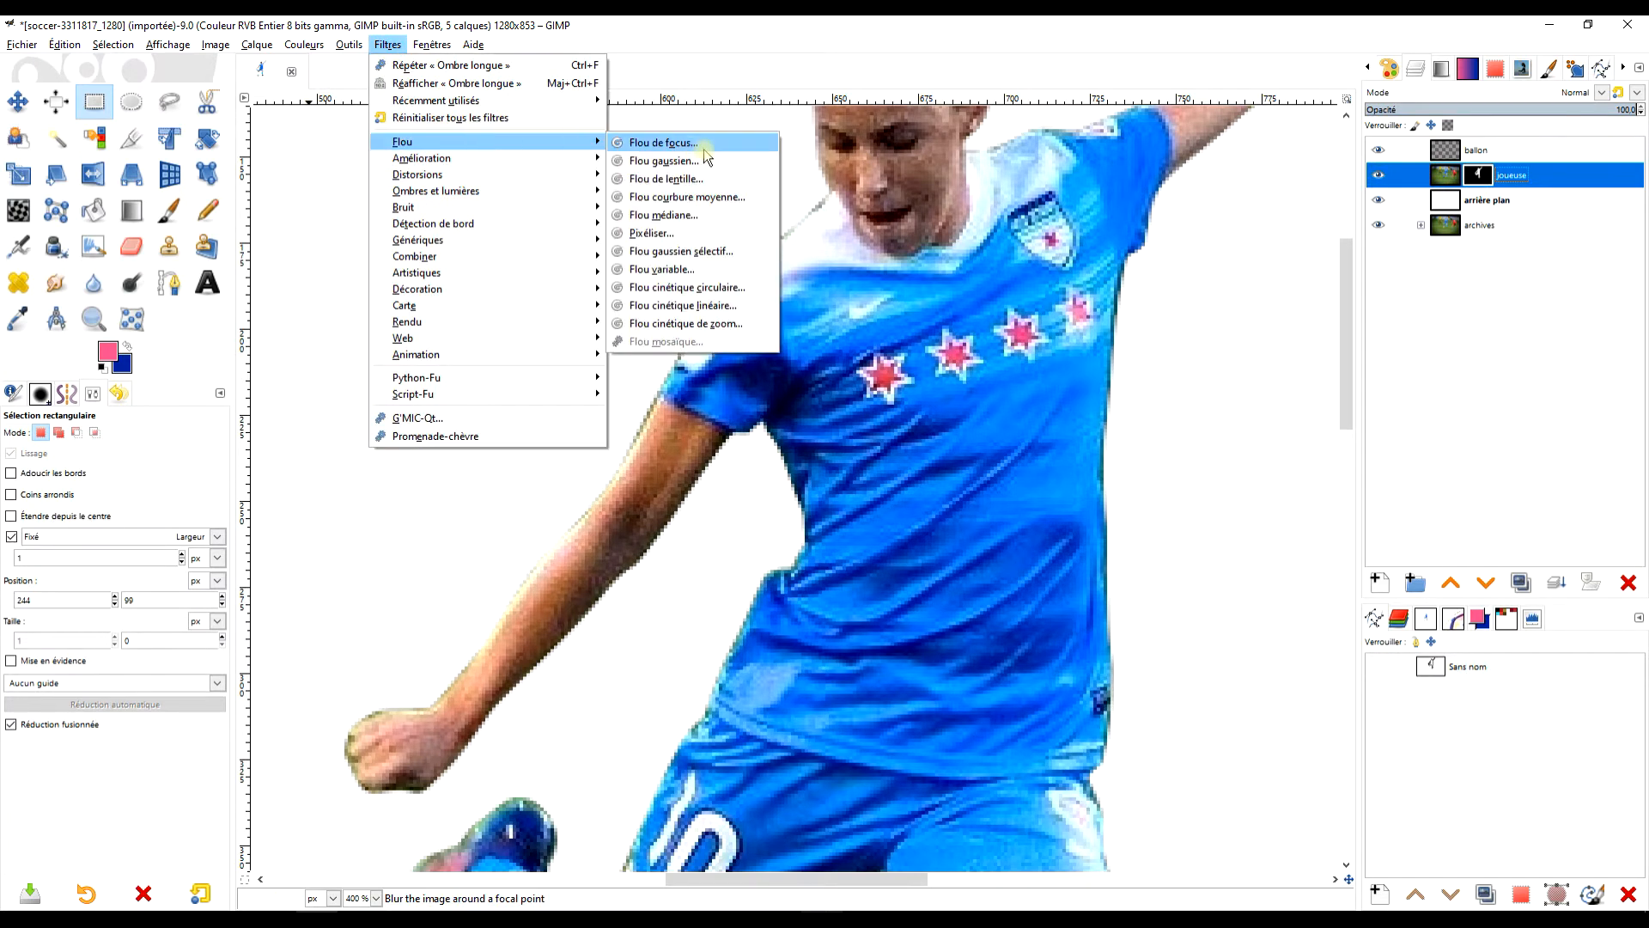
pyautogui.click(693, 216)
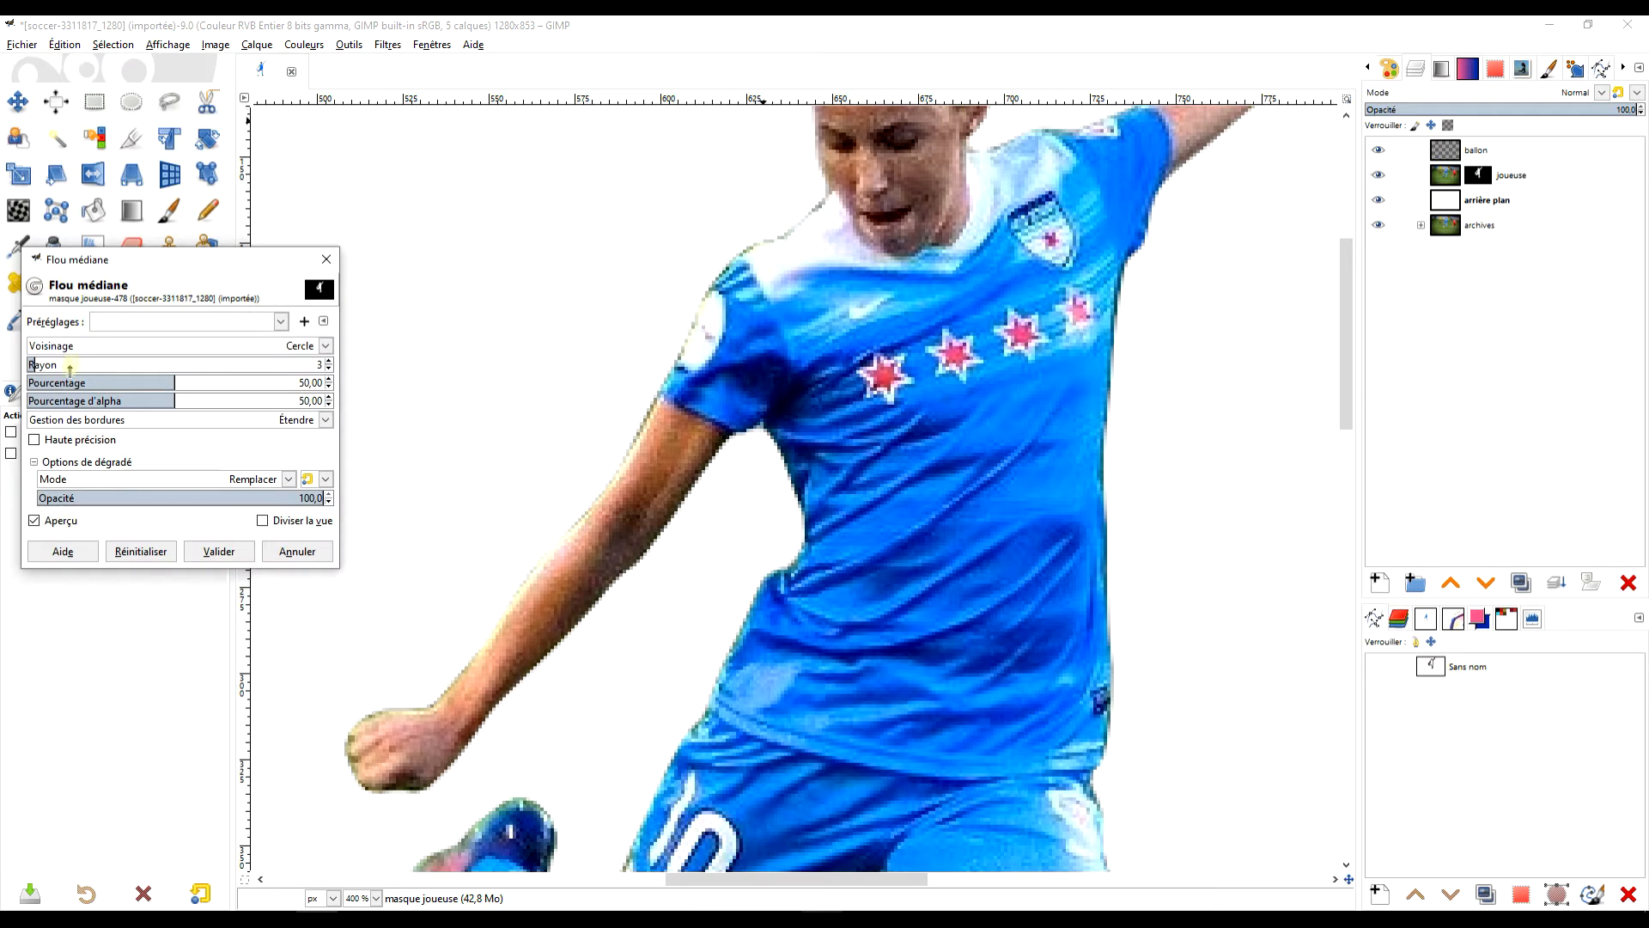
# Try a median blur percentage of 41.33 on the mask, check the player's outline and reset the filter
pyautogui.moveTo(173, 380); pyautogui.dragTo(155, 371)
pyautogui.moveTo(836, 256); pyautogui.dragTo(761, 532)
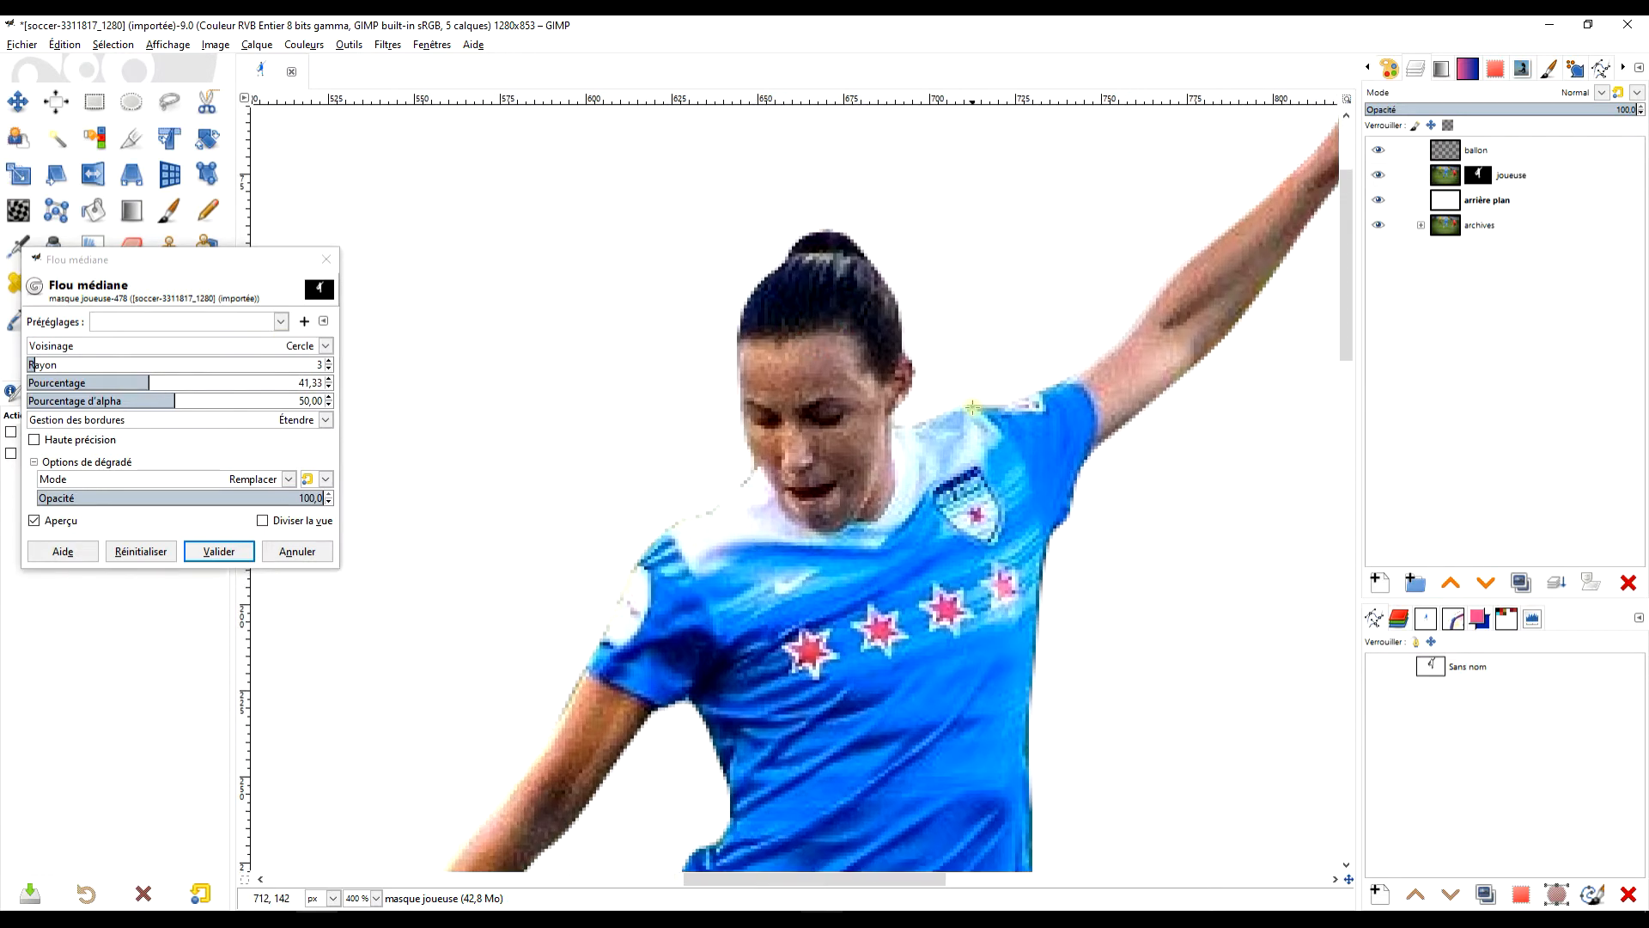
pyautogui.click(140, 554)
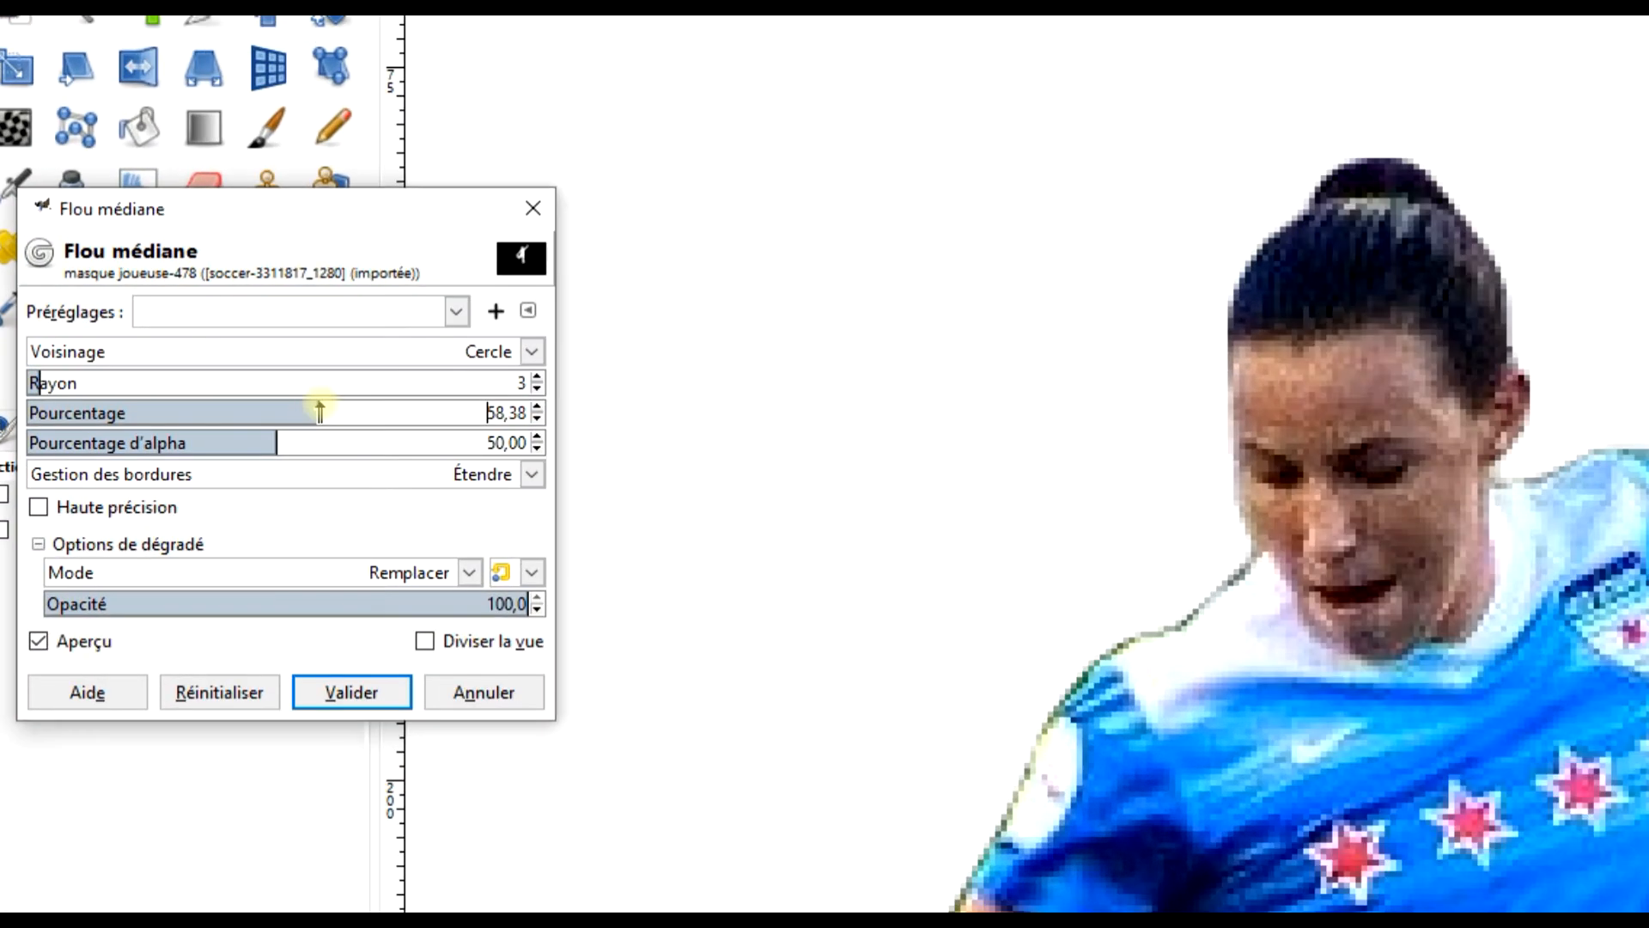
# Set the median blur percentage to 39.88 and apply the filter to the player's mask
pyautogui.moveTo(190, 381); pyautogui.dragTo(165, 382)
pyautogui.moveTo(256, 413); pyautogui.dragTo(227, 411)
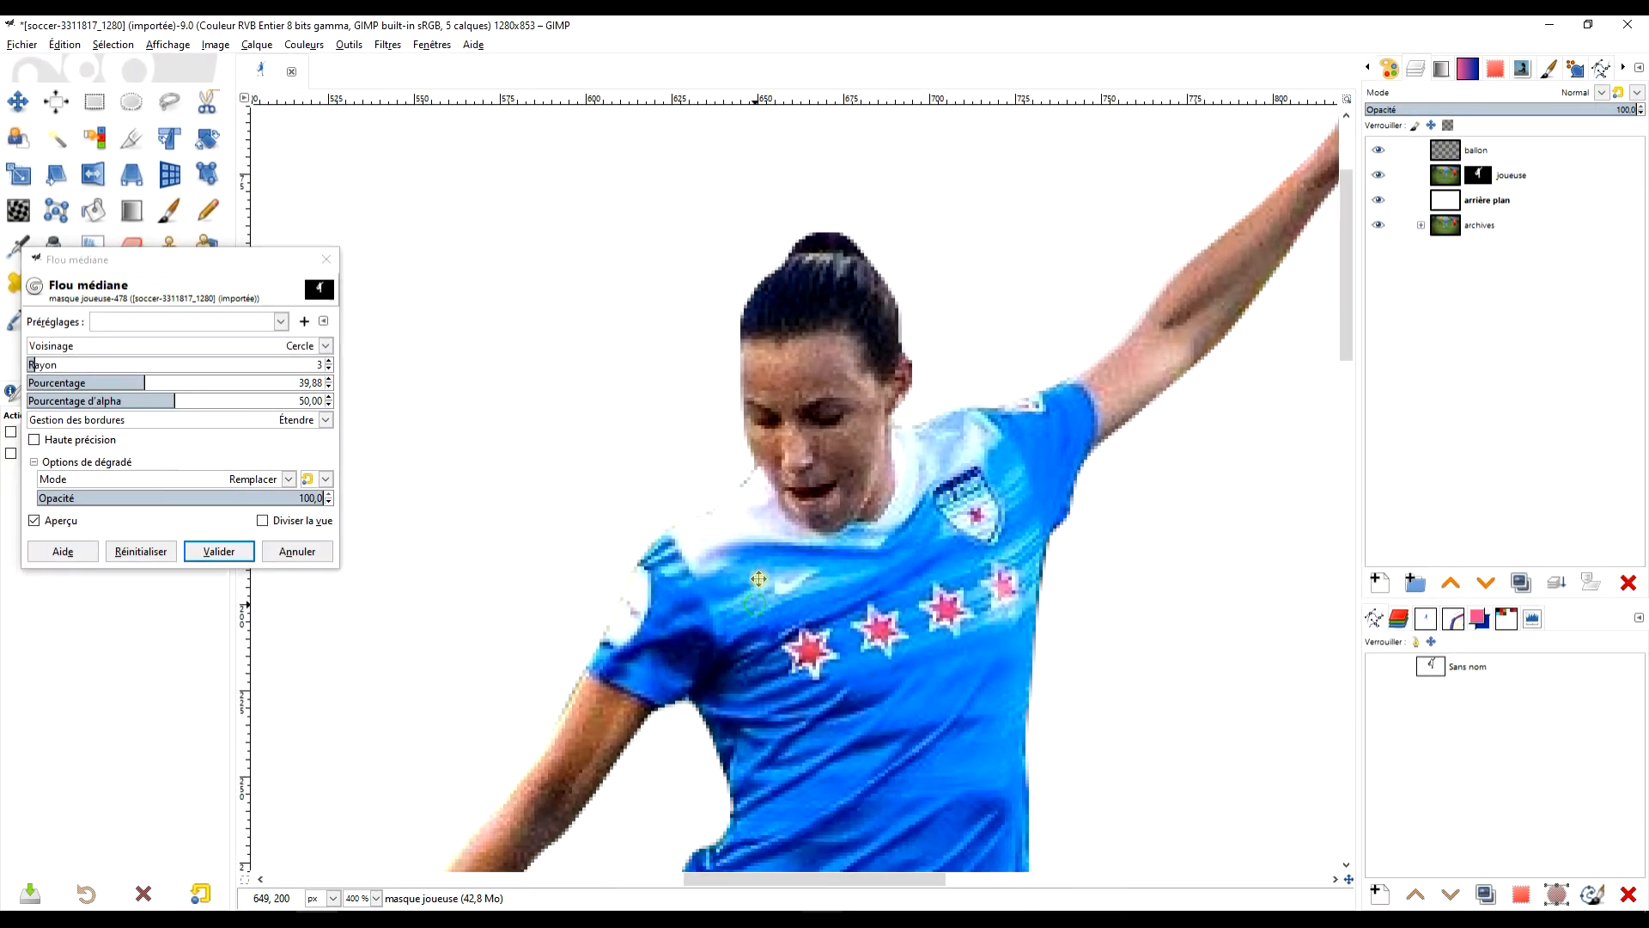
pyautogui.moveTo(745, 768); pyautogui.dragTo(840, 350)
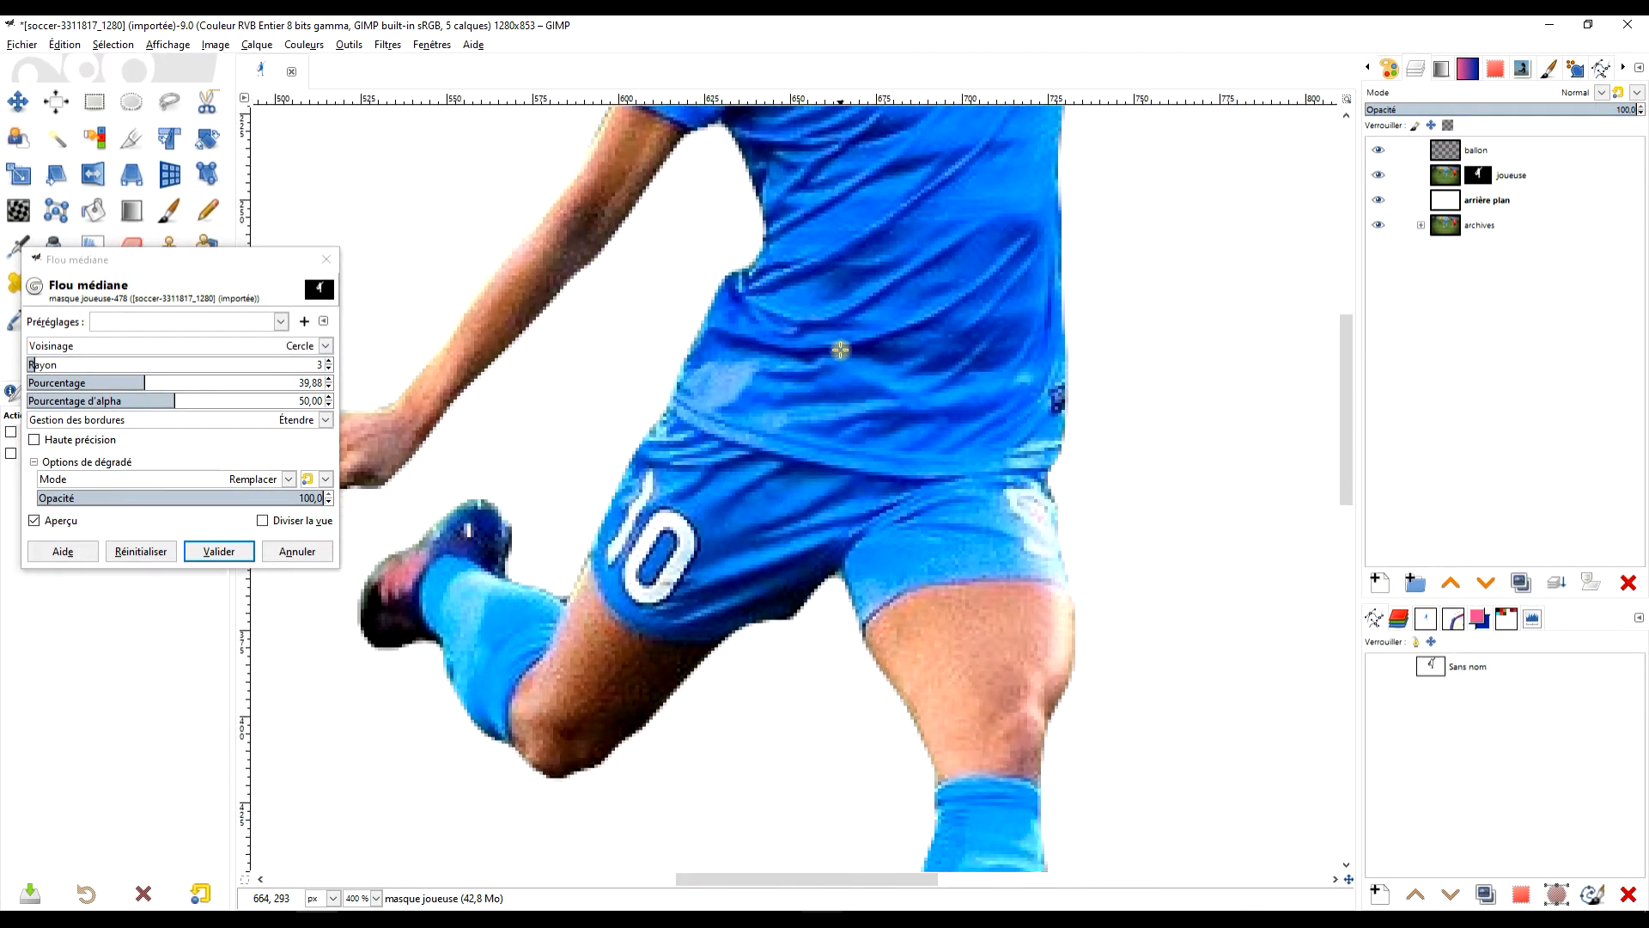
pyautogui.click(219, 552)
# Activate the ballon layer and choose the Eraser tool for the ball's edge
pyautogui.scroll(-3, 933, 495)
pyautogui.scroll(3, 938, 490)
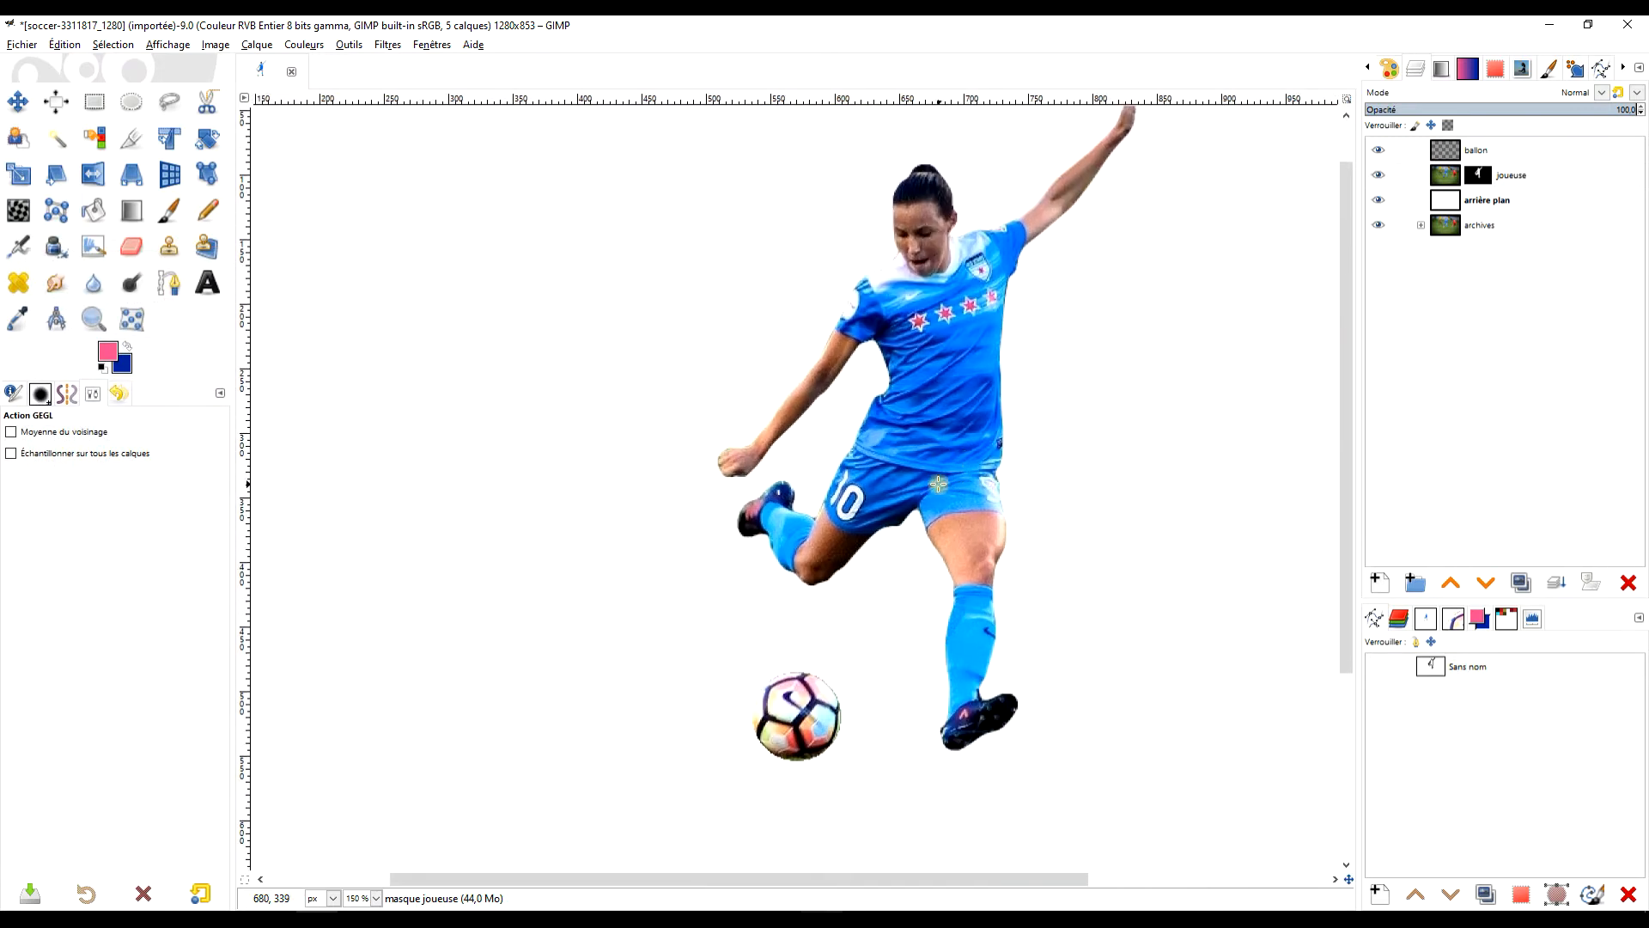
pyautogui.scroll(3, 808, 764)
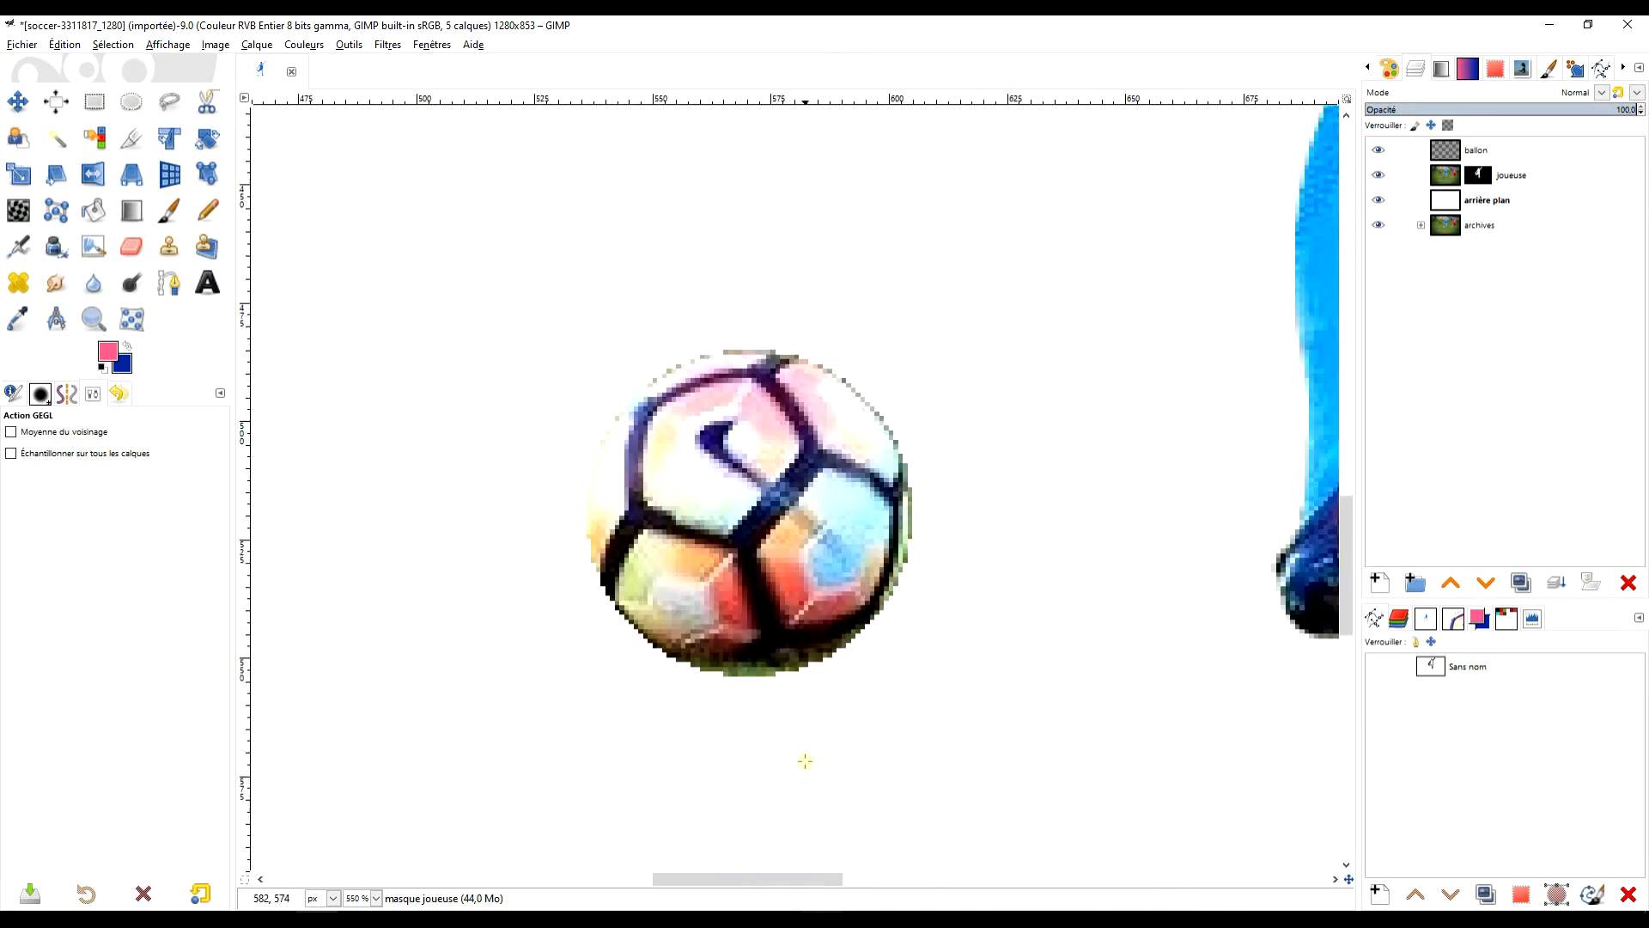
pyautogui.scroll(3, 718, 663)
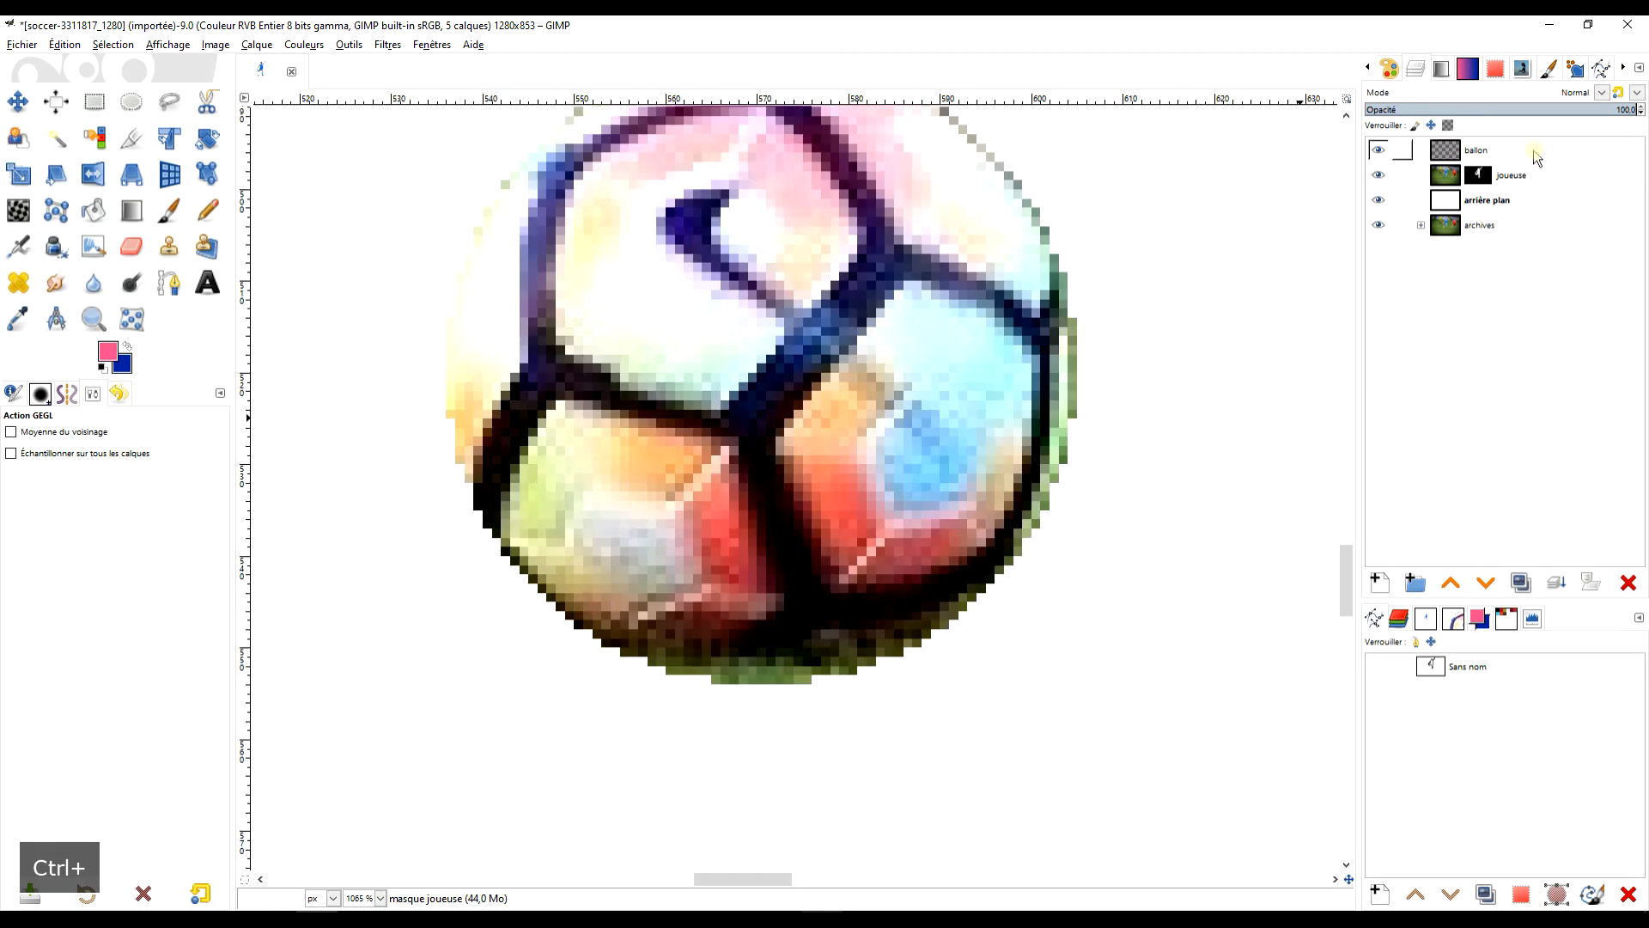
pyautogui.click(1452, 151)
pyautogui.scroll(3, 829, 689)
pyautogui.click(168, 246)
pyautogui.scroll(-2, 791, 582)
pyautogui.click(131, 248)
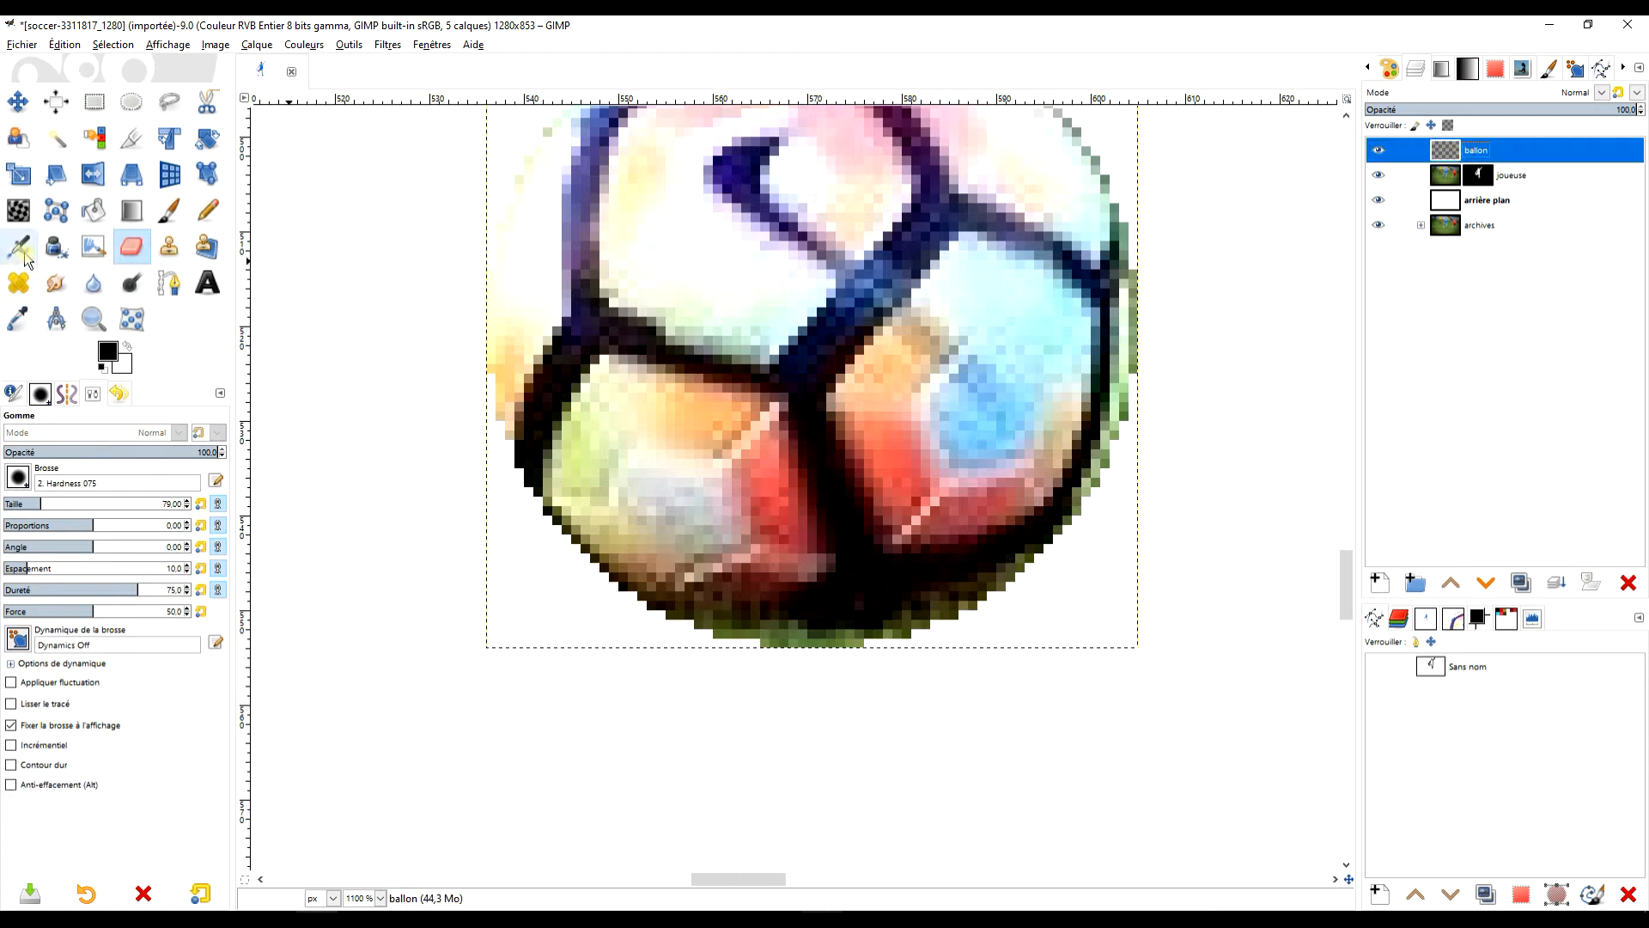
# Erase the green fringe along the ball's lower and right edges
pyautogui.scroll(1, 737, 651)
pyautogui.moveTo(732, 651)
pyautogui.mouseDown()
pyautogui.moveTo(933, 649)
pyautogui.moveTo(693, 648)
pyautogui.moveTo(957, 648)
pyautogui.moveTo(1229, 497)
pyautogui.mouseUp()
pyautogui.moveTo(1228, 497)
pyautogui.mouseDown()
pyautogui.moveTo(1159, 598)
pyautogui.moveTo(1012, 705)
pyautogui.moveTo(1119, 435)
pyautogui.moveTo(1065, 548)
pyautogui.mouseUp()
pyautogui.moveTo(1045, 625)
pyautogui.mouseDown()
pyautogui.moveTo(1042, 667)
pyautogui.moveTo(1060, 468)
pyautogui.moveTo(1036, 326)
pyautogui.moveTo(1097, 607)
pyautogui.mouseUp()
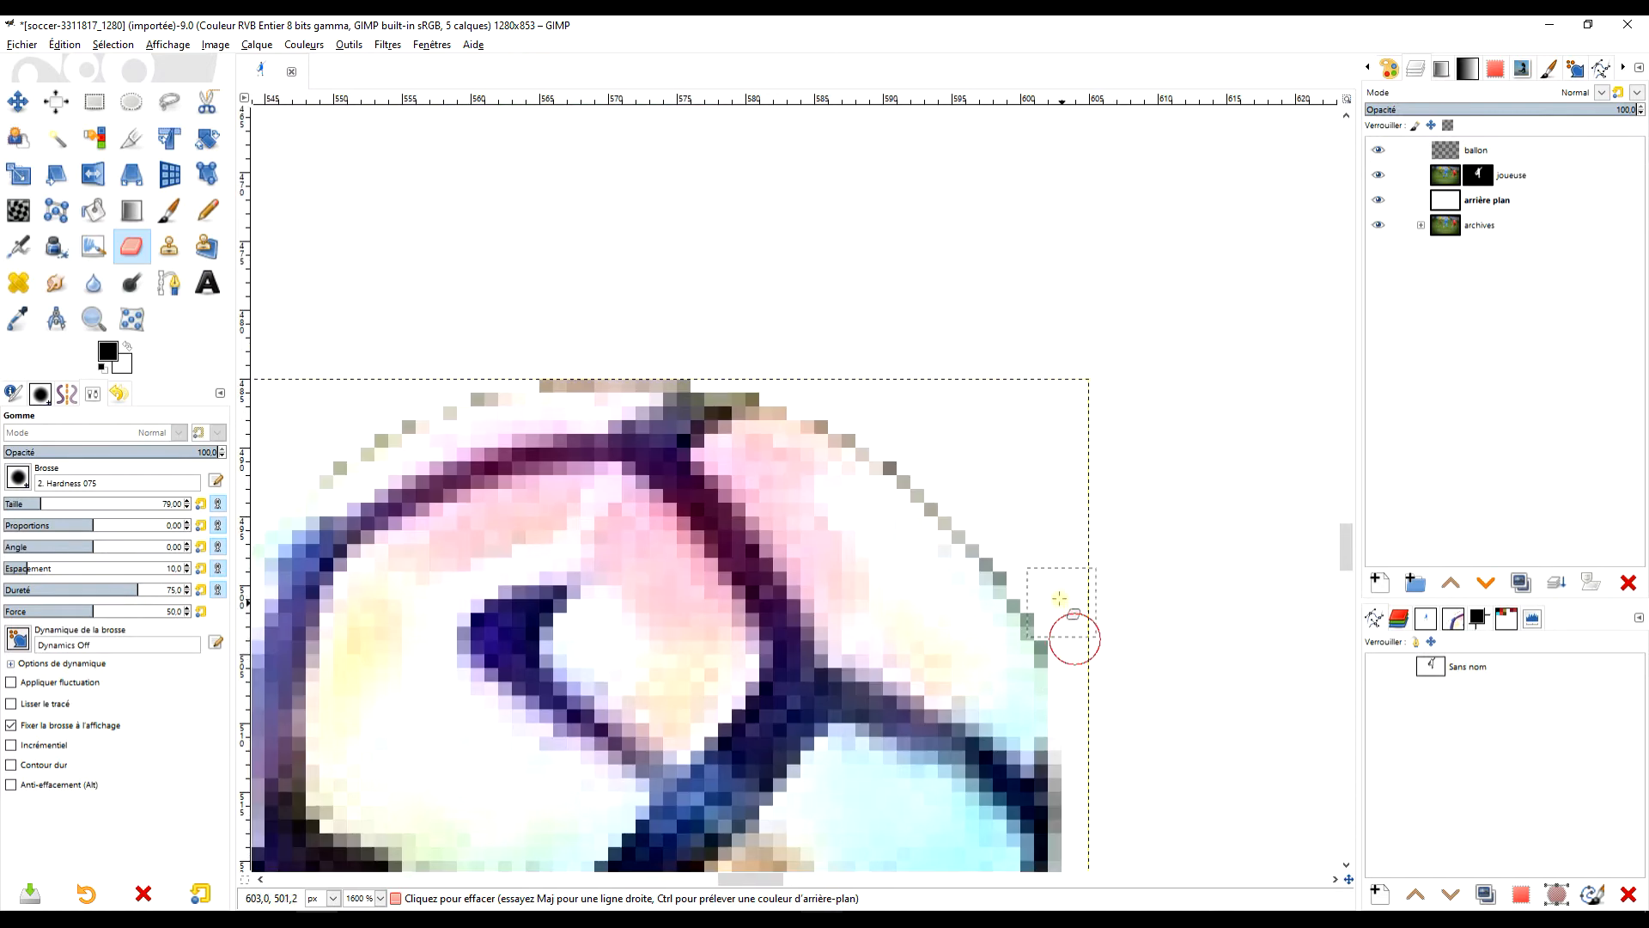
# Erase the grey-green fringe pixels along the ball's upper and upper-right edge
pyautogui.moveTo(856, 422)
pyautogui.mouseDown()
pyautogui.moveTo(709, 360)
pyautogui.moveTo(509, 357)
pyautogui.mouseUp()
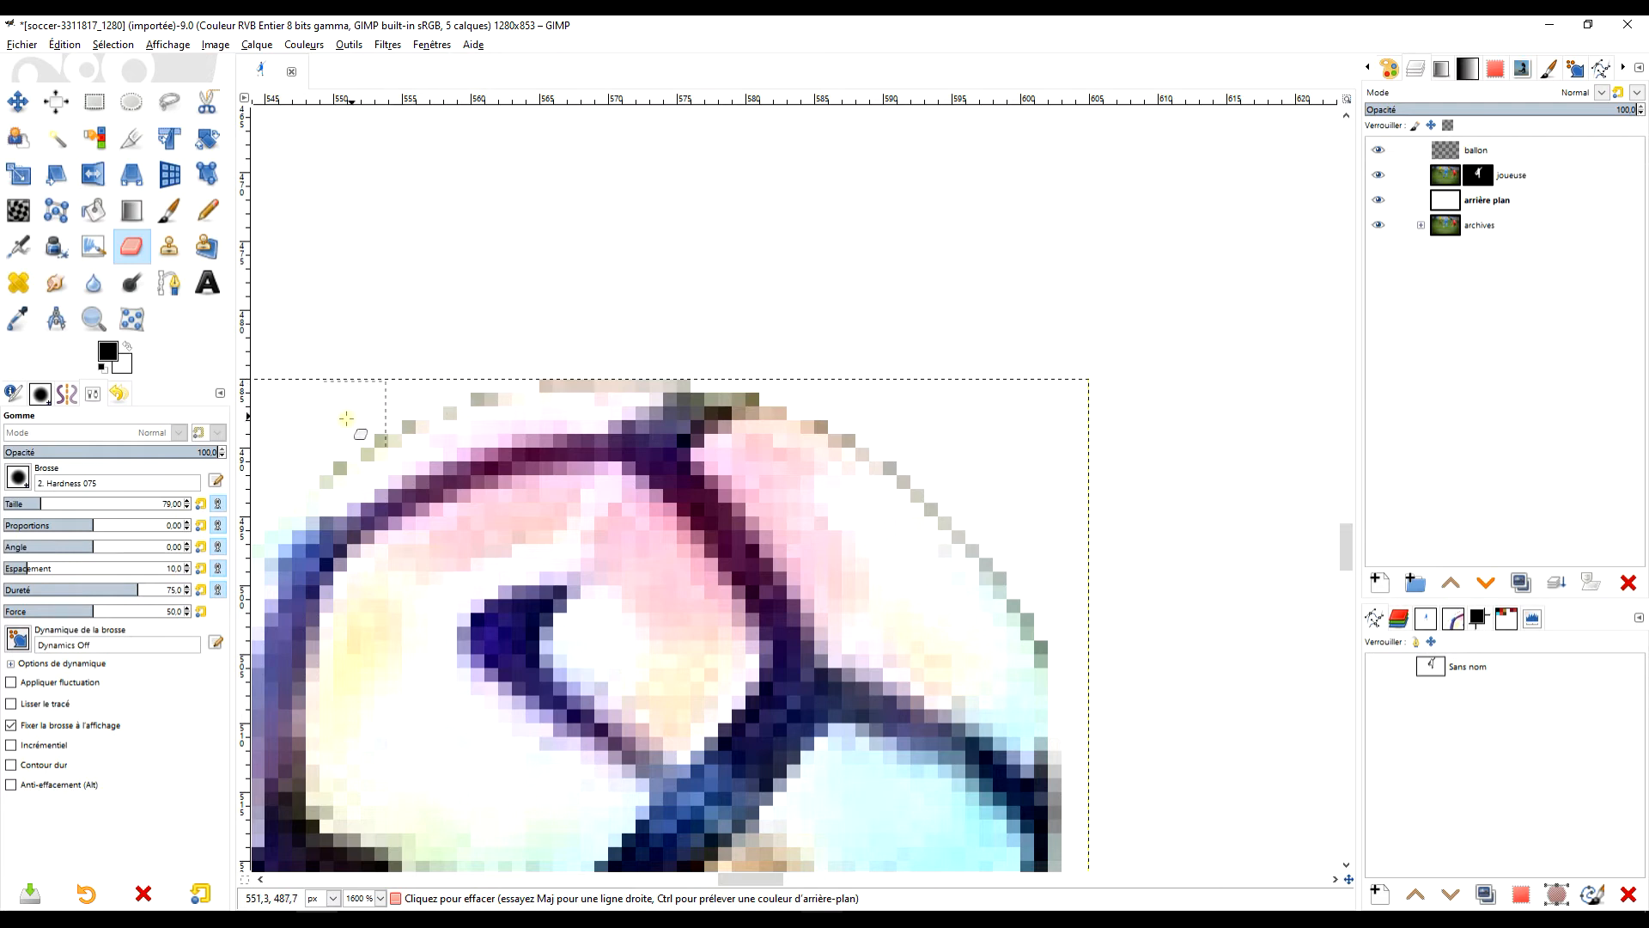
pyautogui.moveTo(413, 391)
pyautogui.mouseDown()
pyautogui.moveTo(582, 358)
pyautogui.moveTo(783, 379)
pyautogui.mouseUp()
pyautogui.moveTo(1040, 587)
pyautogui.mouseDown()
pyautogui.moveTo(1094, 715)
pyautogui.moveTo(1022, 440)
pyautogui.mouseUp()
# Erase the dark fringe along the ball's lower-left and bottom edge
pyautogui.scroll(-4, 1099, 711)
pyautogui.scroll(1, 877, 585)
pyautogui.scroll(3, 851, 571)
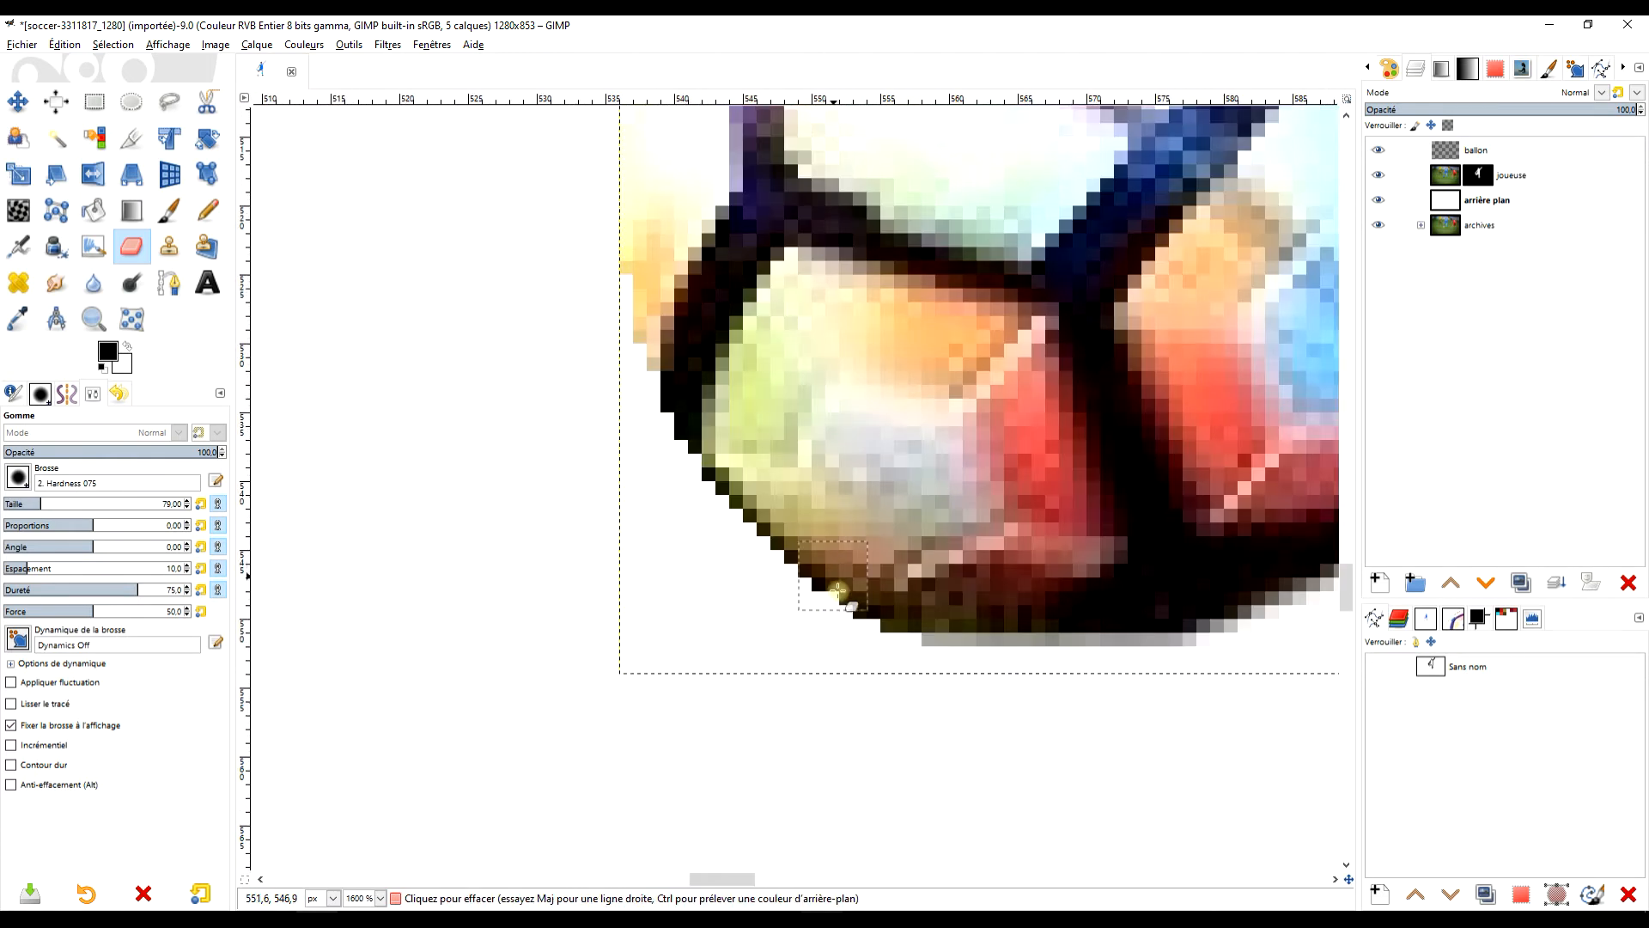
pyautogui.keyDown('shift'); pyautogui.click(688, 546); pyautogui.keyUp('shift')
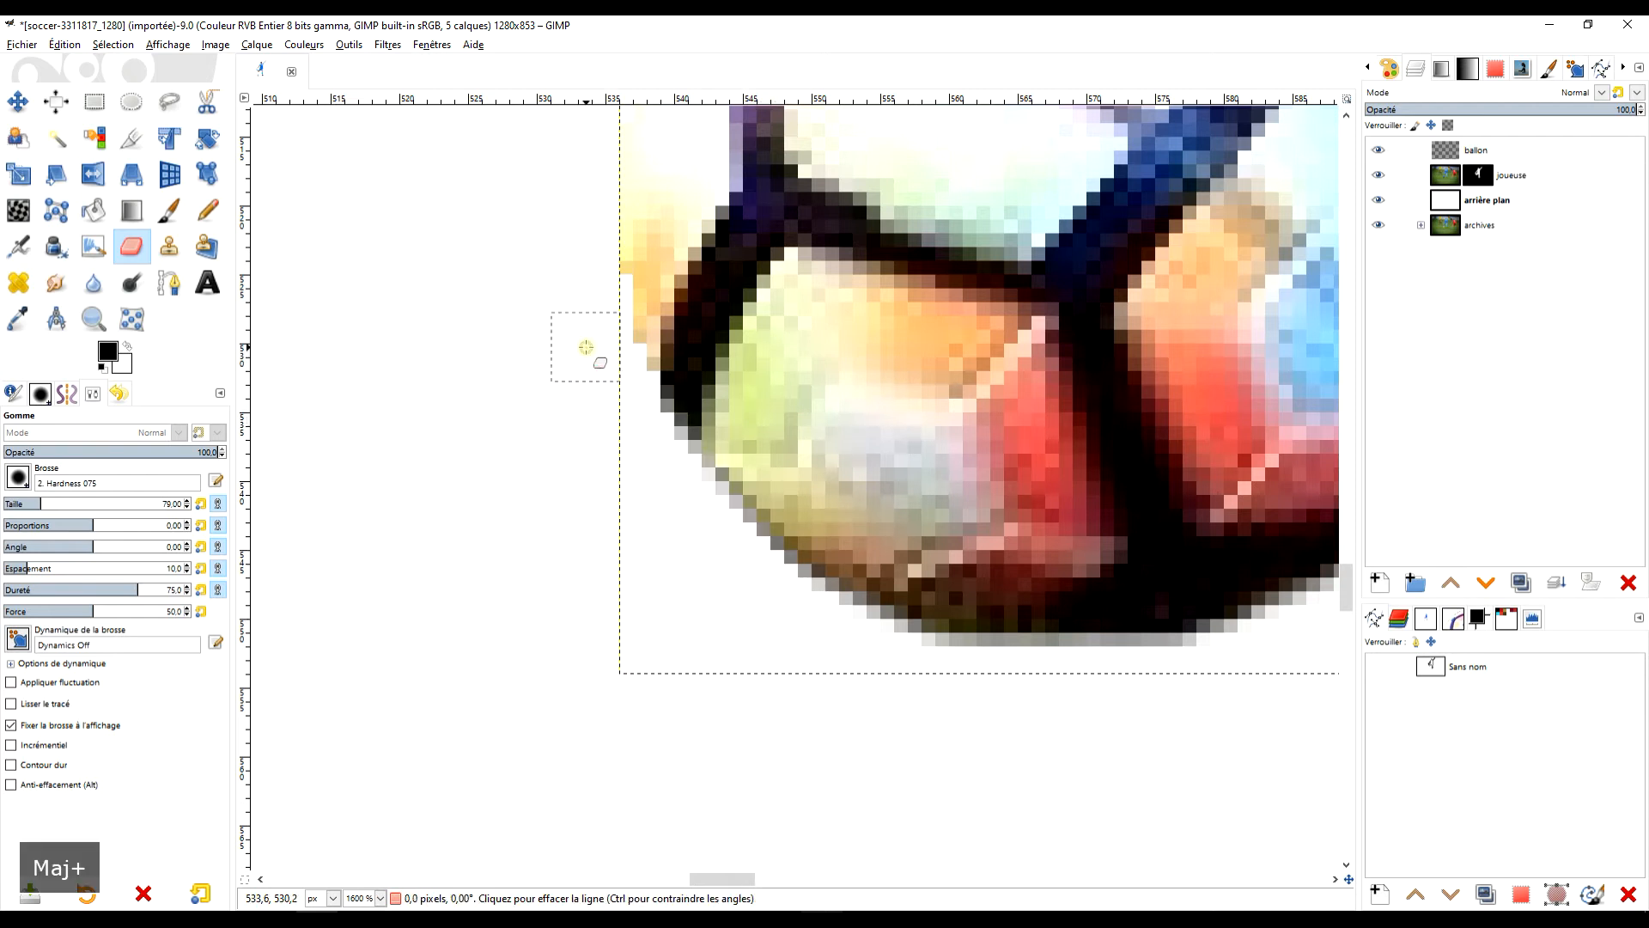
pyautogui.scroll(-1, 904, 521)
pyautogui.hscroll(2, 904, 521)
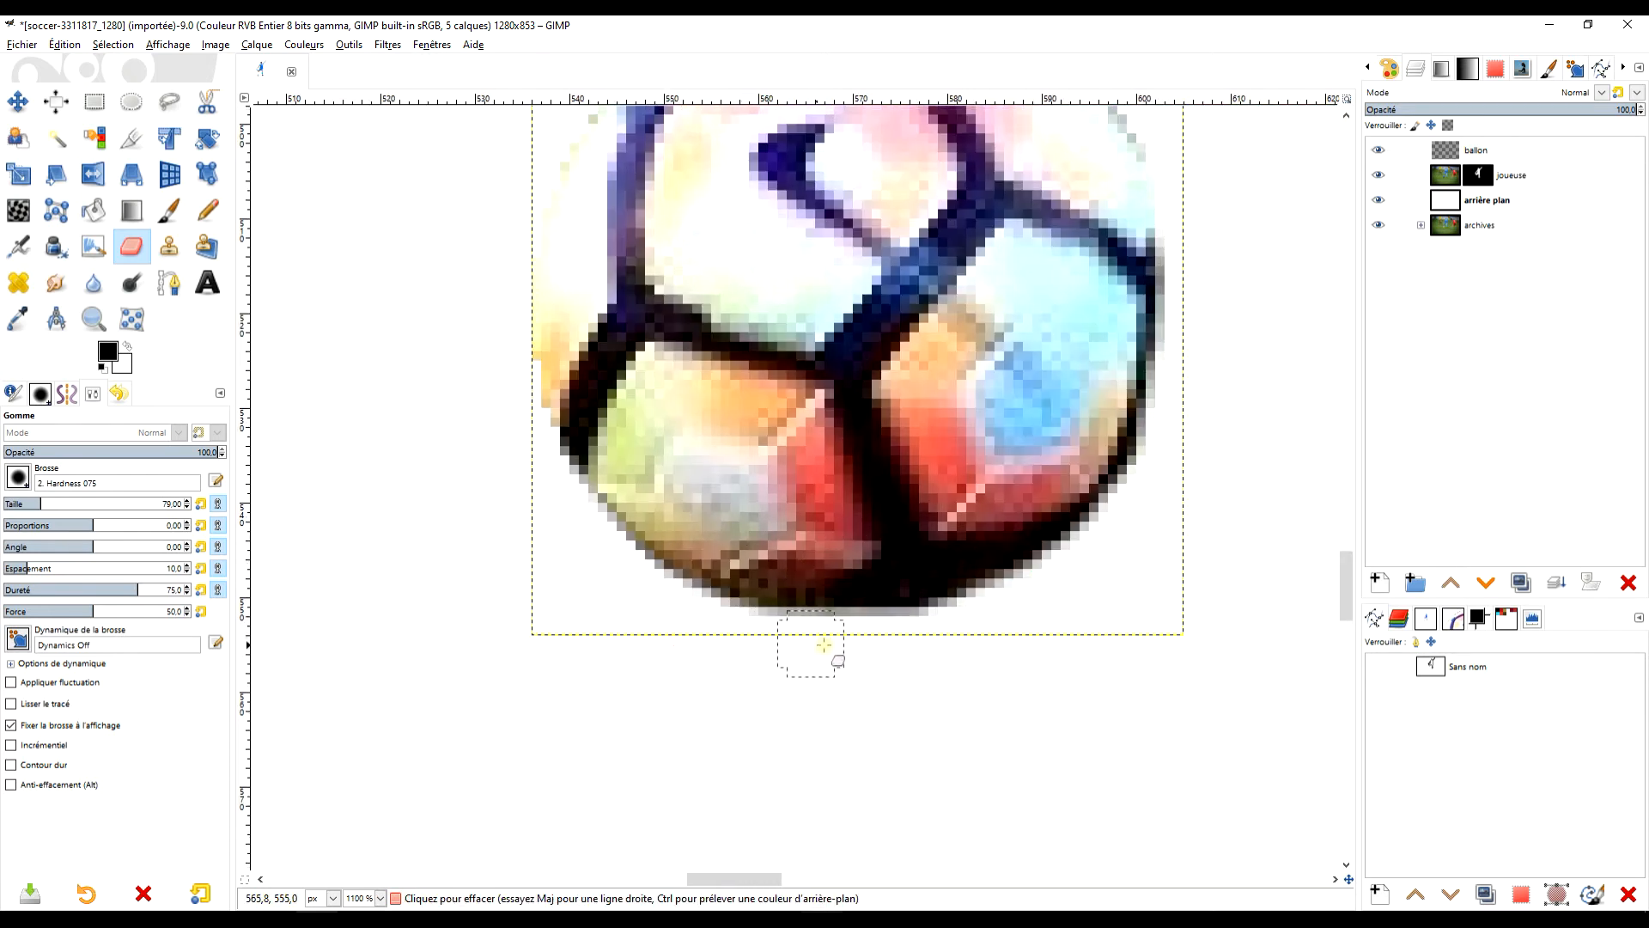
pyautogui.moveTo(990, 620)
pyautogui.mouseDown()
pyautogui.moveTo(911, 644)
pyautogui.moveTo(1126, 543)
pyautogui.mouseUp()
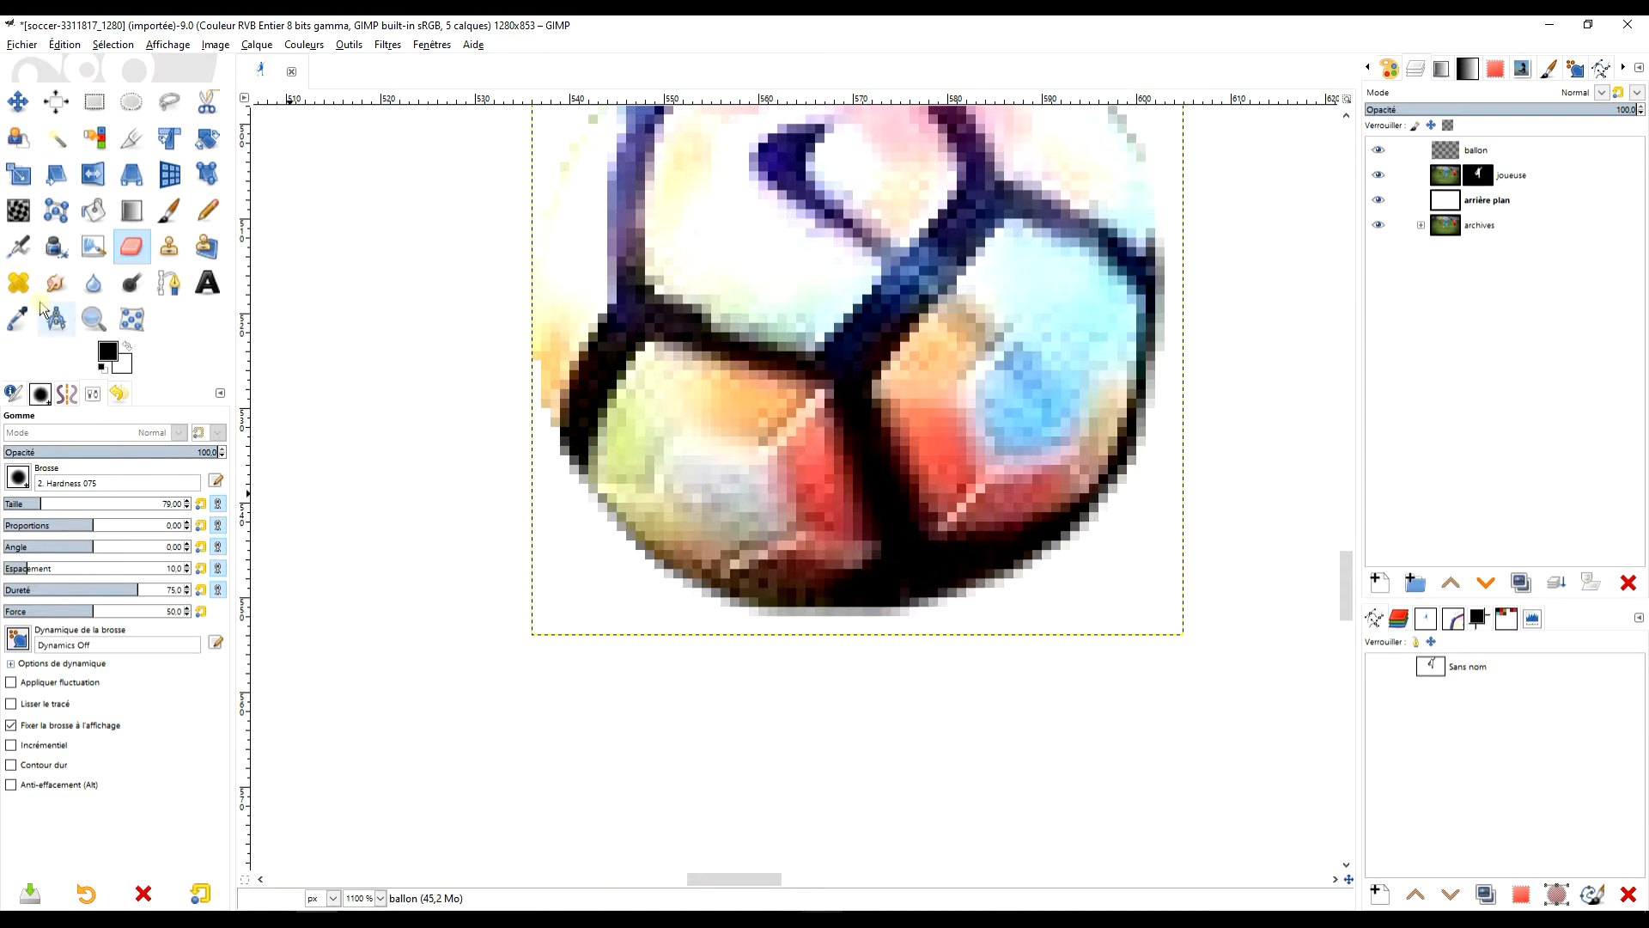
# Push the ball's flattened bottom edge outward with the Warp Transform tool at size 84.92 to round its outline
pyautogui.click(19, 213)
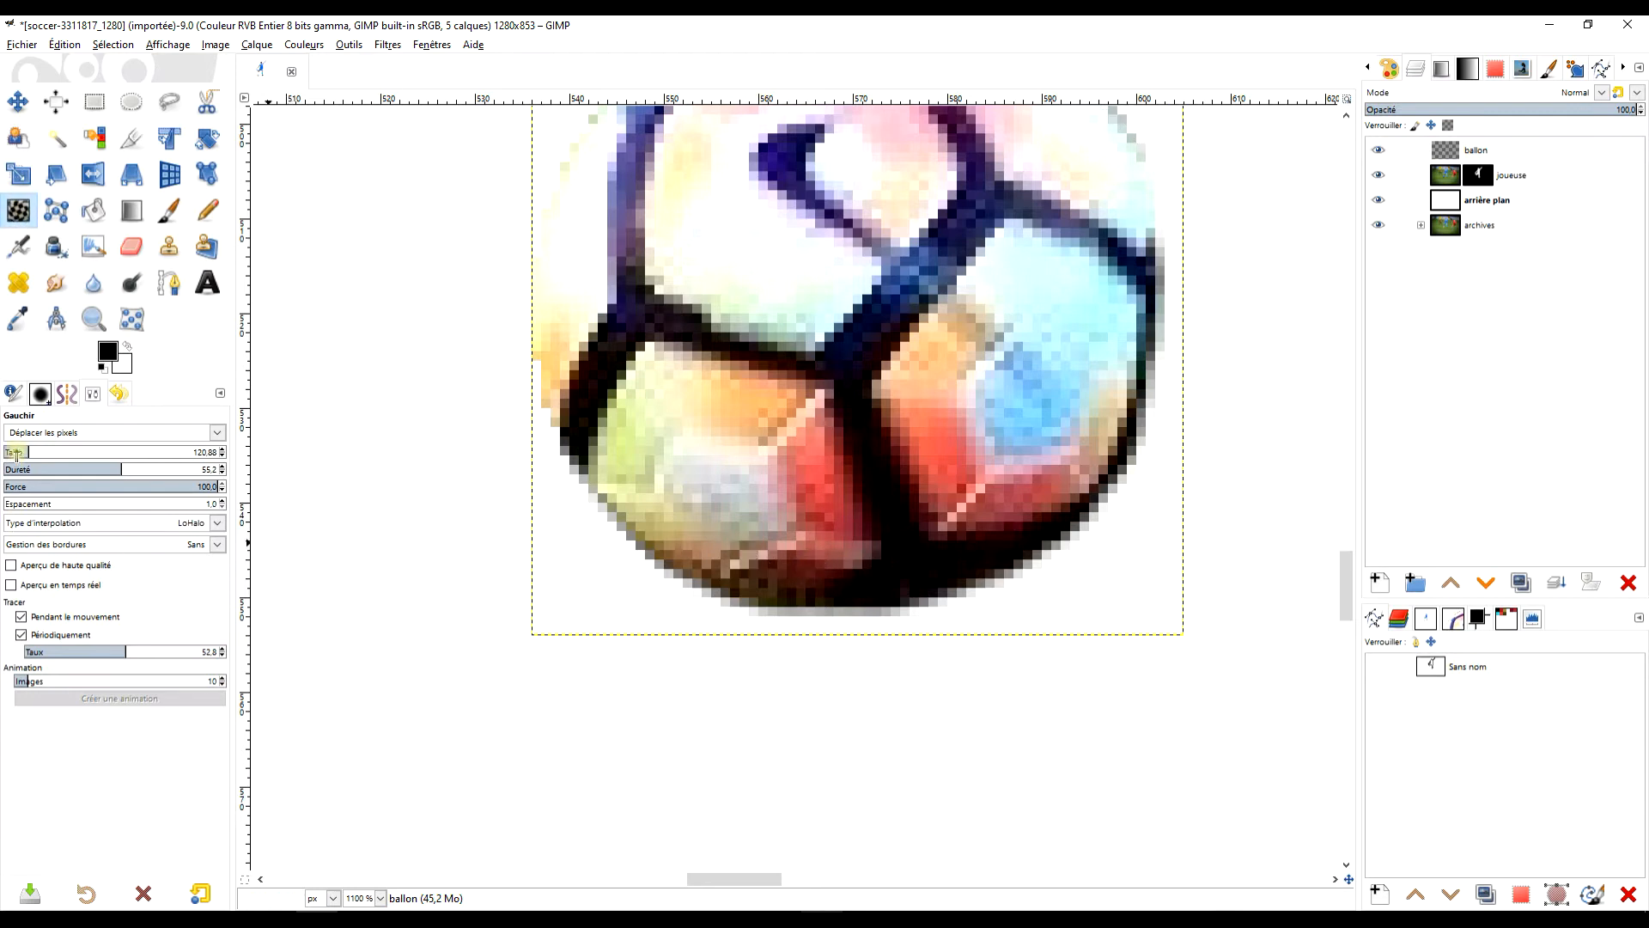
pyautogui.moveTo(847, 520); pyautogui.dragTo(846, 536)
pyautogui.hotkey('ctrl', 'z')
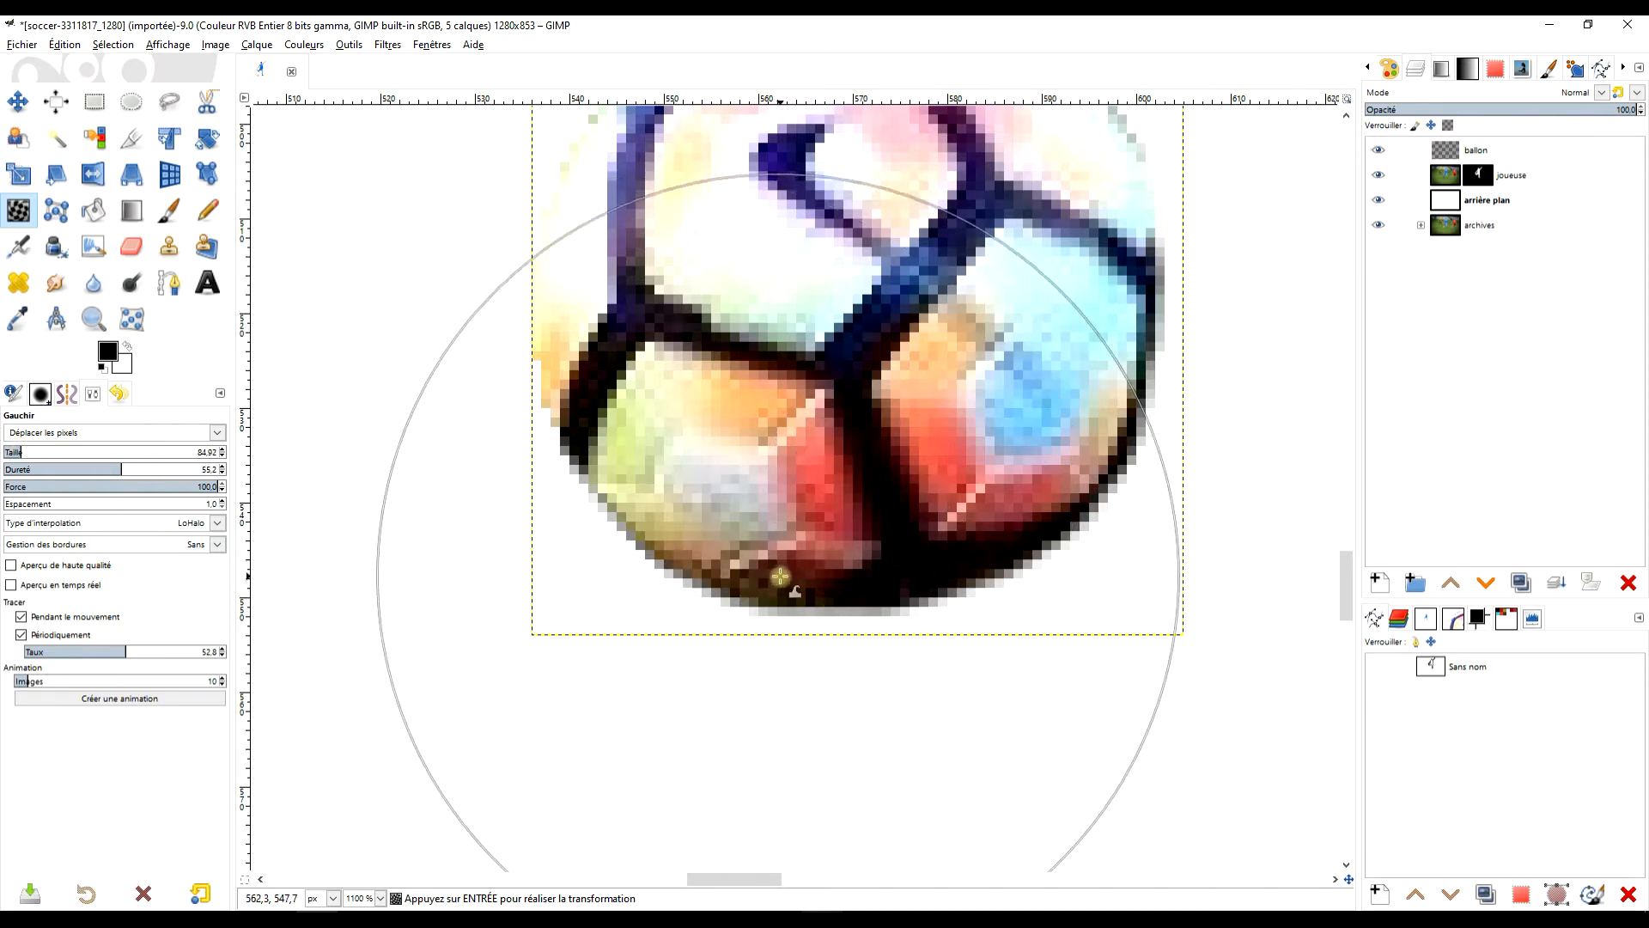
pyautogui.moveTo(810, 564); pyautogui.dragTo(869, 568)
pyautogui.click(94, 101)
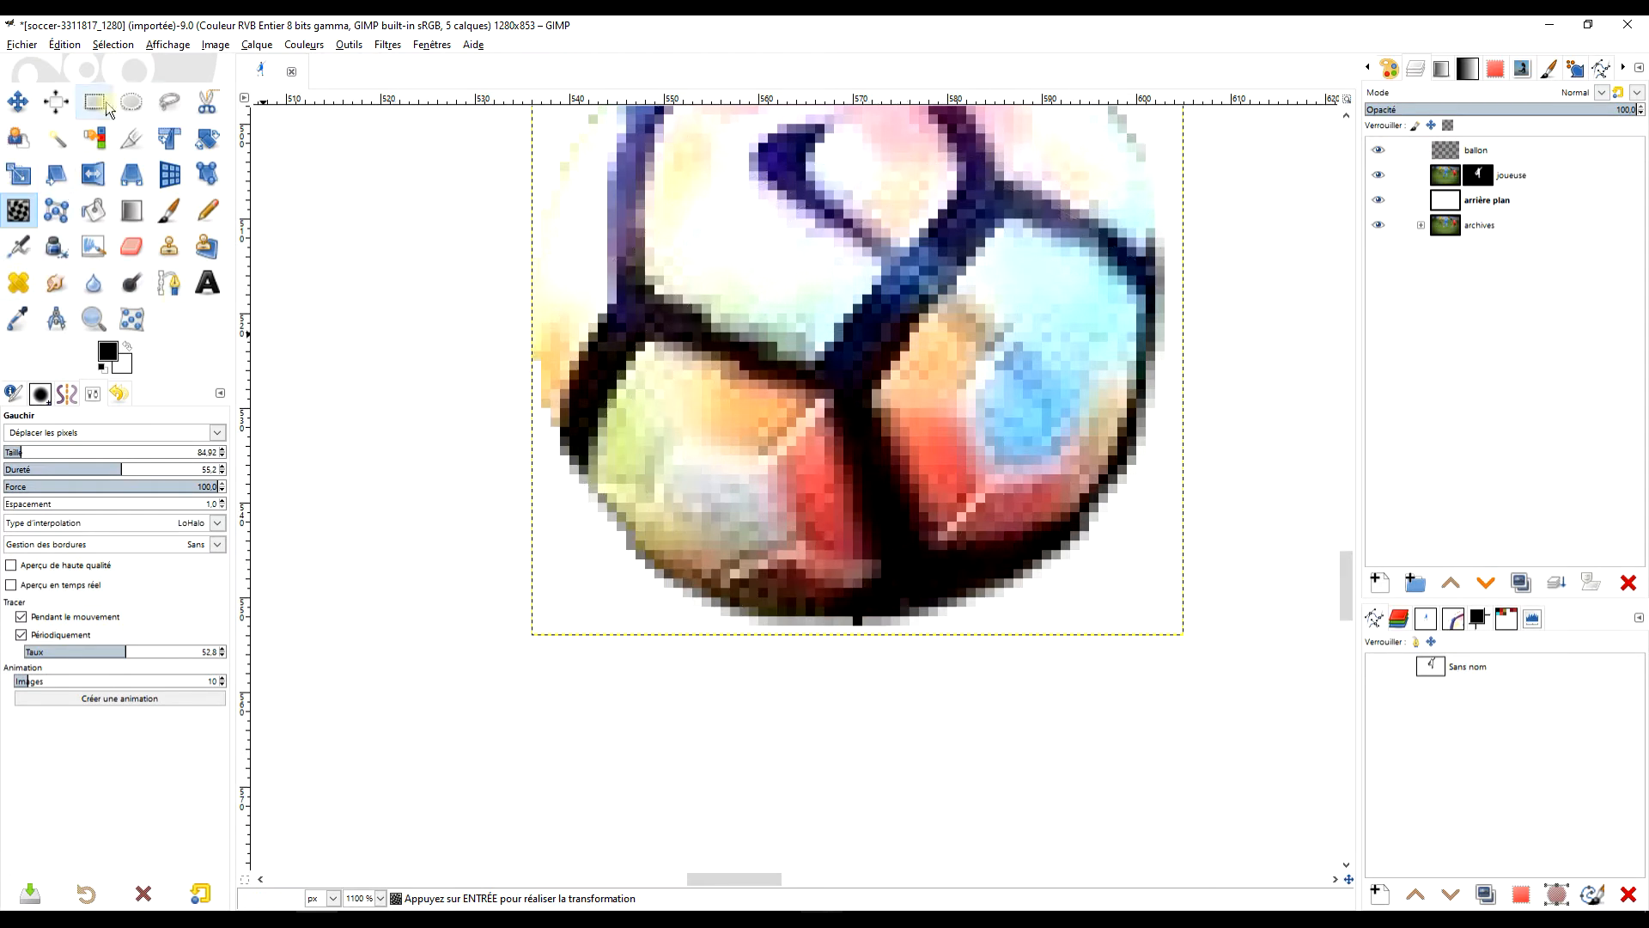
pyautogui.scroll(-5, 920, 526)
pyautogui.scroll(4, 920, 525)
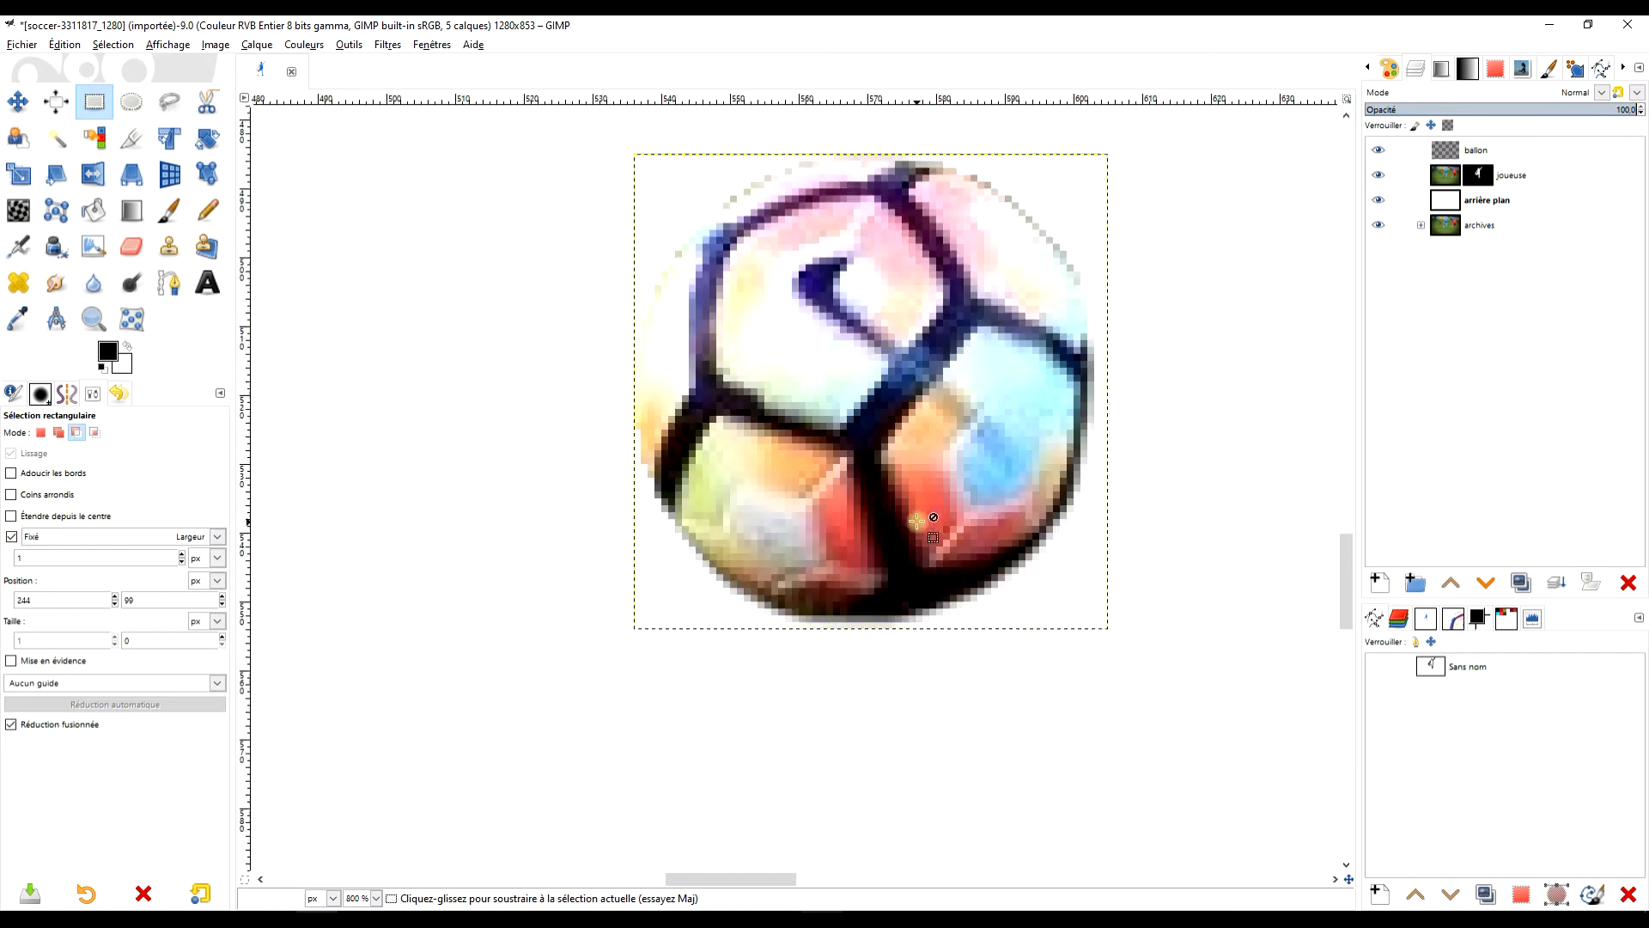
pyautogui.moveTo(920, 520); pyautogui.dragTo(912, 559)
pyautogui.scroll(2, 1047, 409)
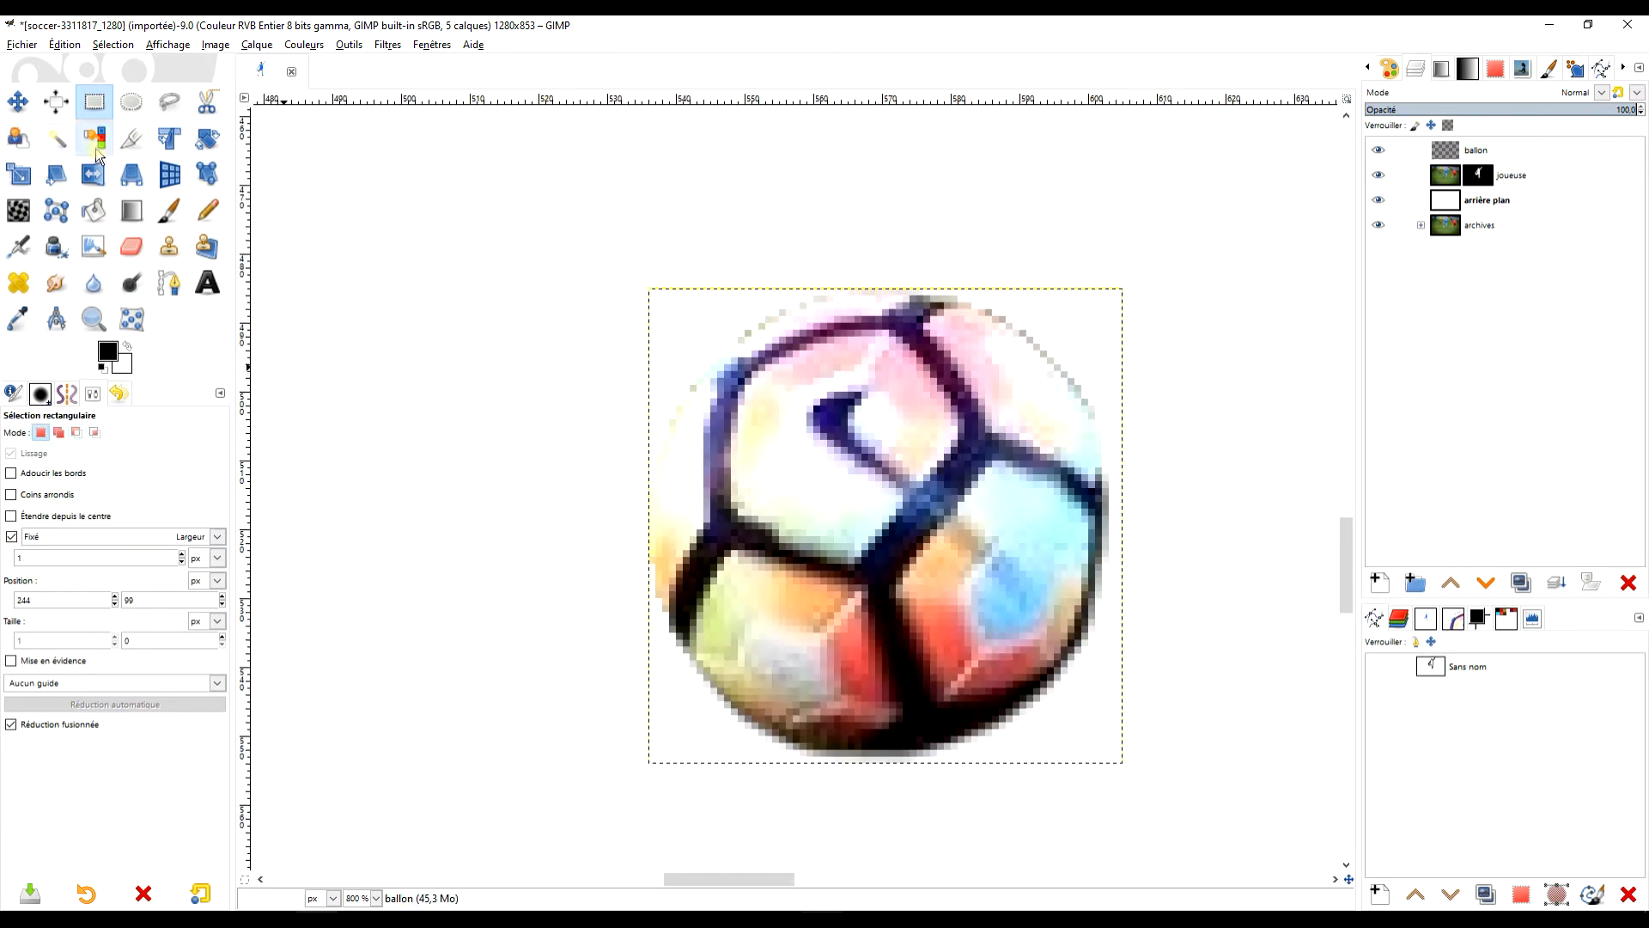
# Erase the remaining grey pixels around the top of the ball with the Eraser and check the cutout
pyautogui.click(131, 246)
pyautogui.scroll(2, 798, 346)
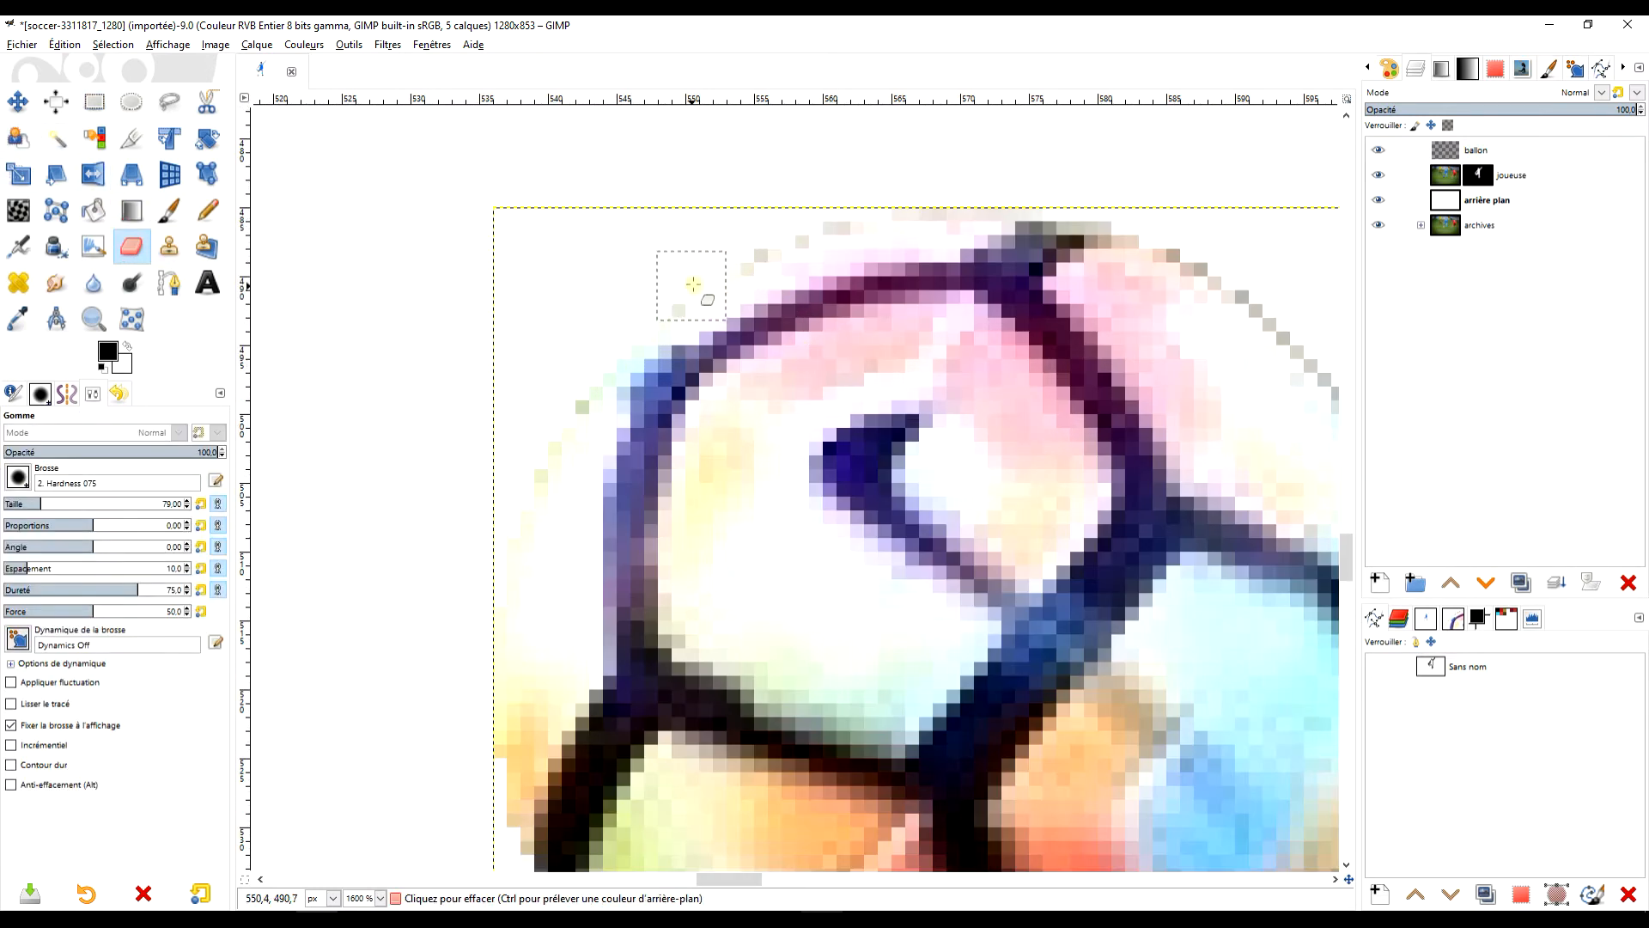
pyautogui.moveTo(872, 199)
pyautogui.mouseDown()
pyautogui.moveTo(1032, 198)
pyautogui.moveTo(1209, 245)
pyautogui.mouseUp()
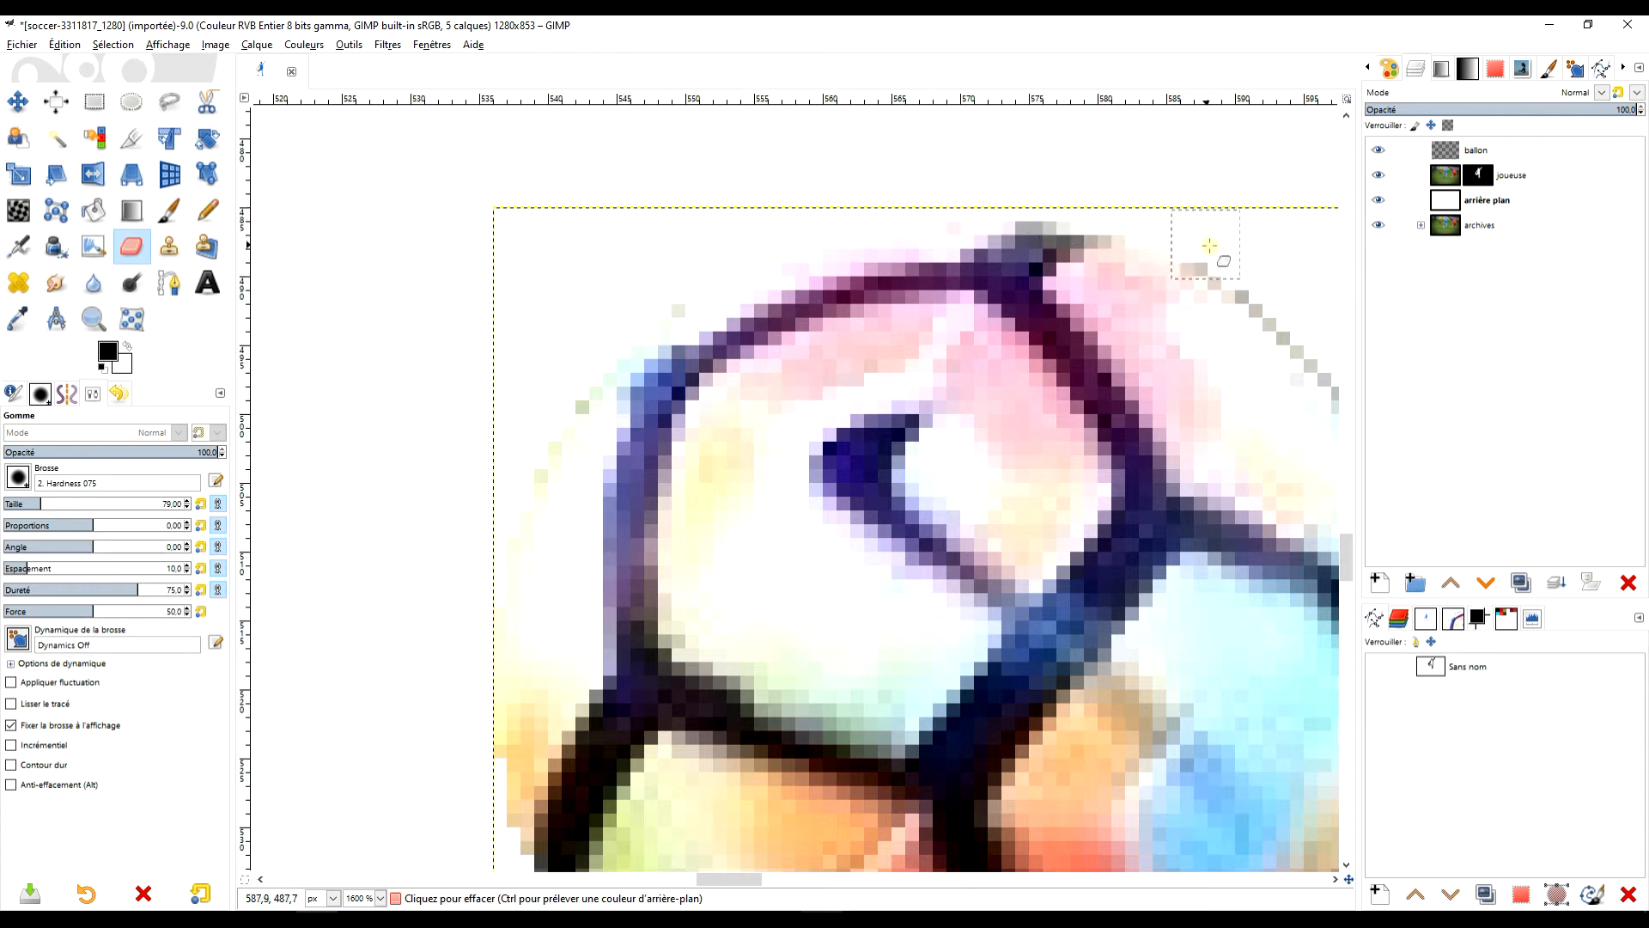
pyautogui.moveTo(1317, 322)
pyautogui.mouseDown()
pyautogui.moveTo(1272, 320)
pyautogui.moveTo(1233, 291)
pyautogui.mouseUp()
pyautogui.scroll(3, 529, 173)
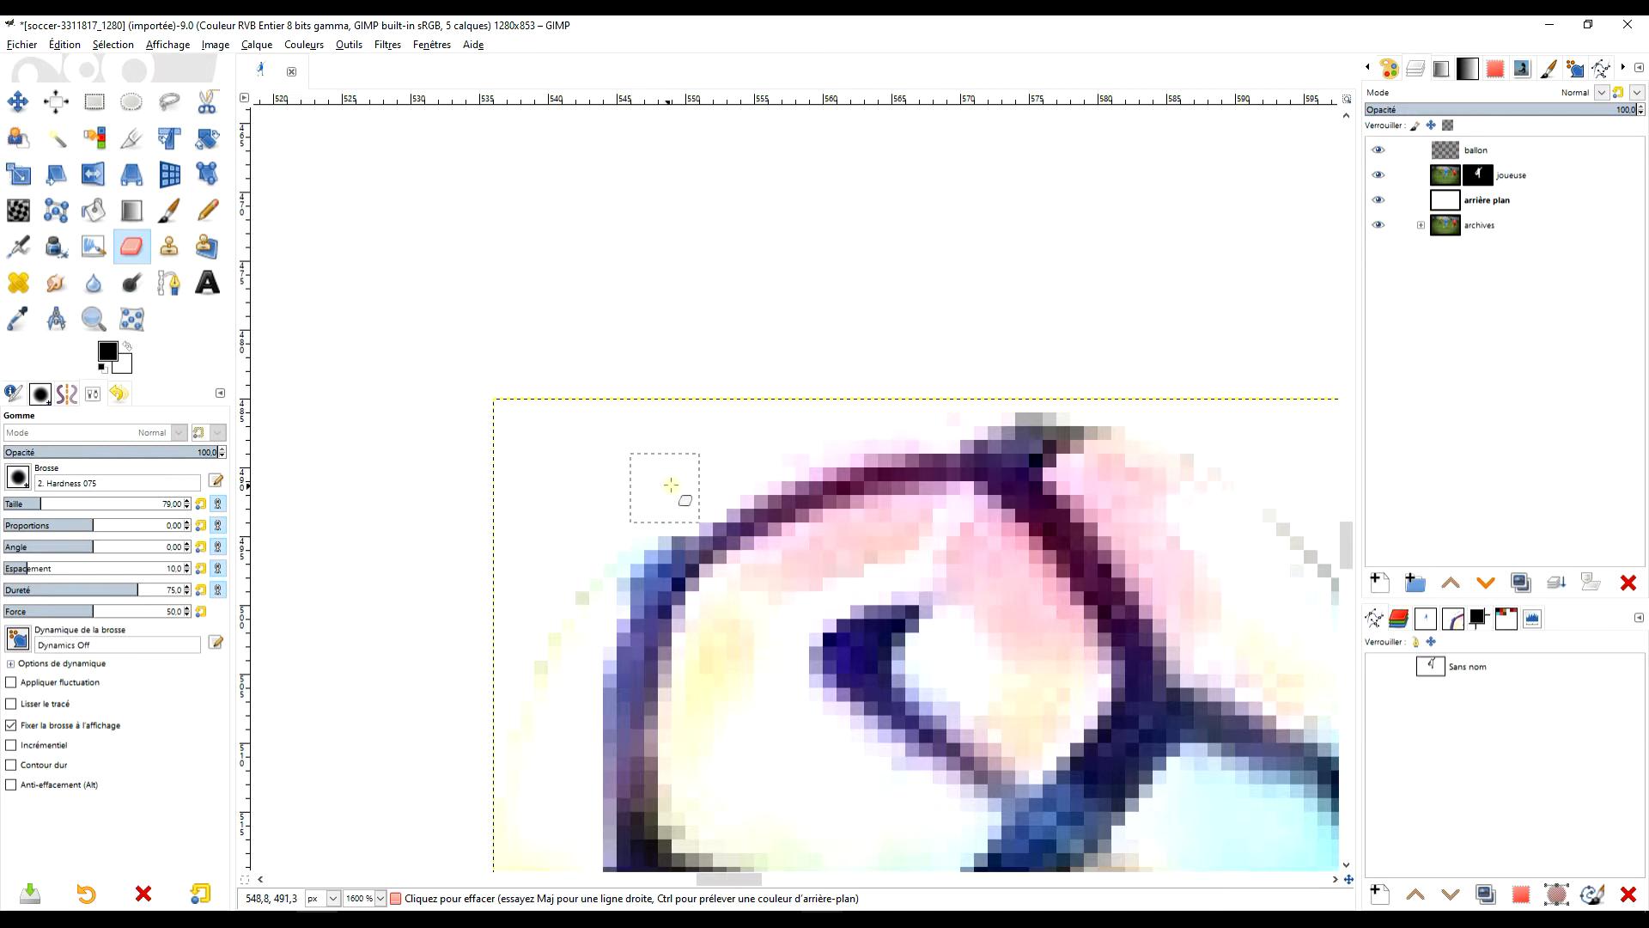
pyautogui.scroll(-5, 870, 526)
pyautogui.moveTo(919, 571); pyautogui.dragTo(901, 556)
pyautogui.scroll(1, 978, 448)
pyautogui.scroll(-4, 1075, 449)
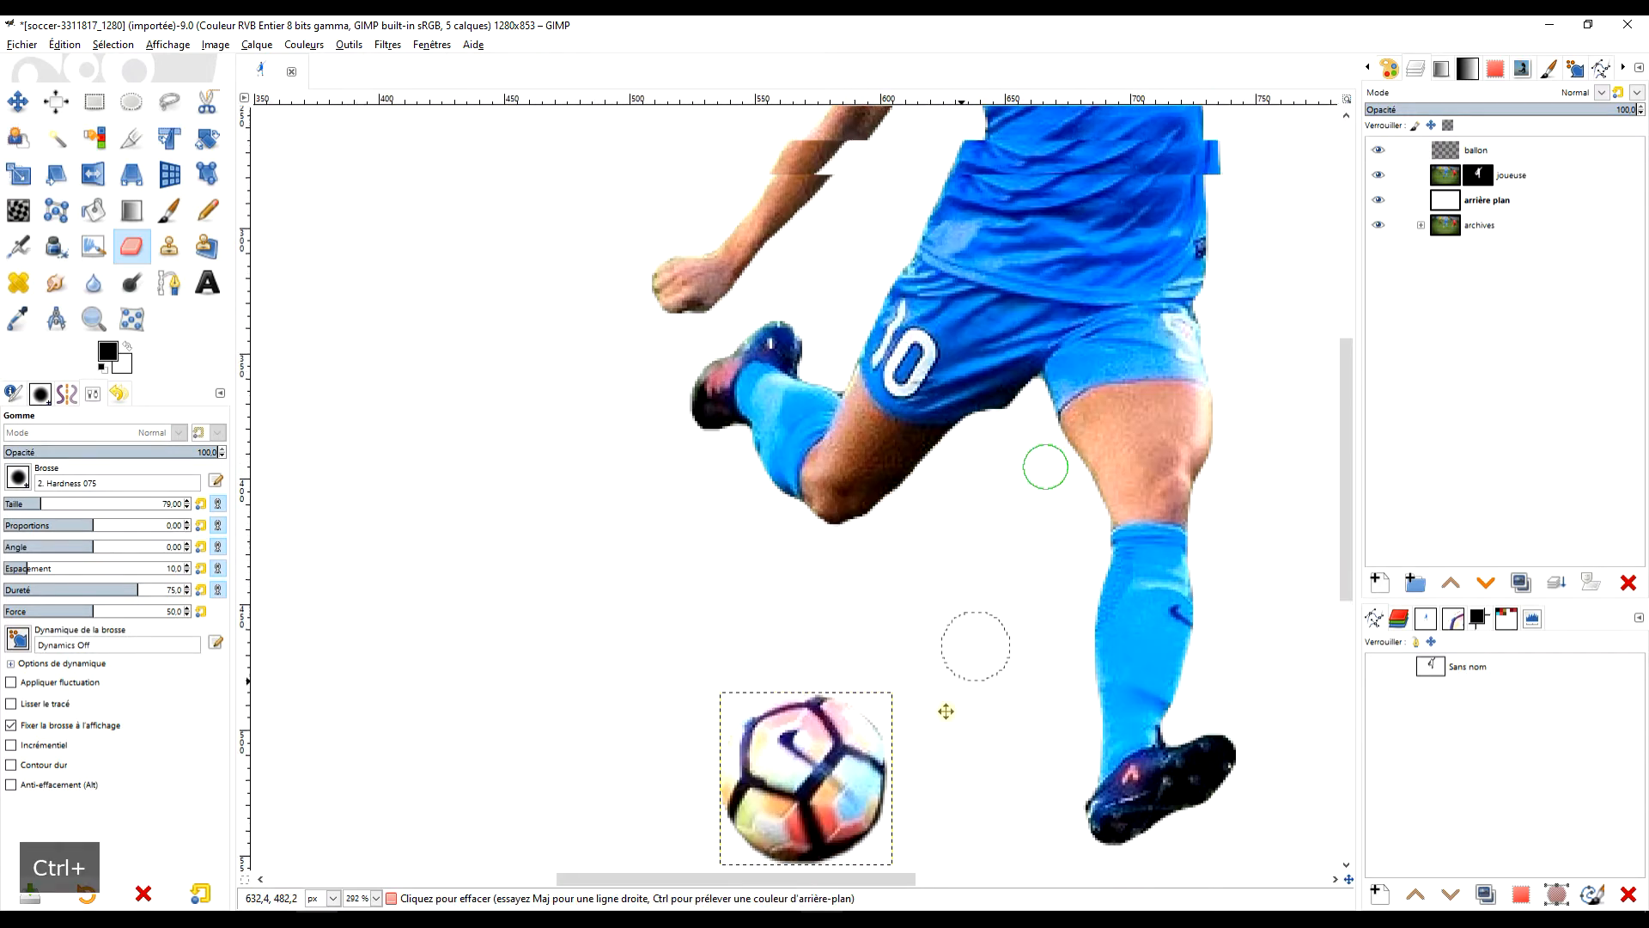
pyautogui.scroll(2, 945, 471)
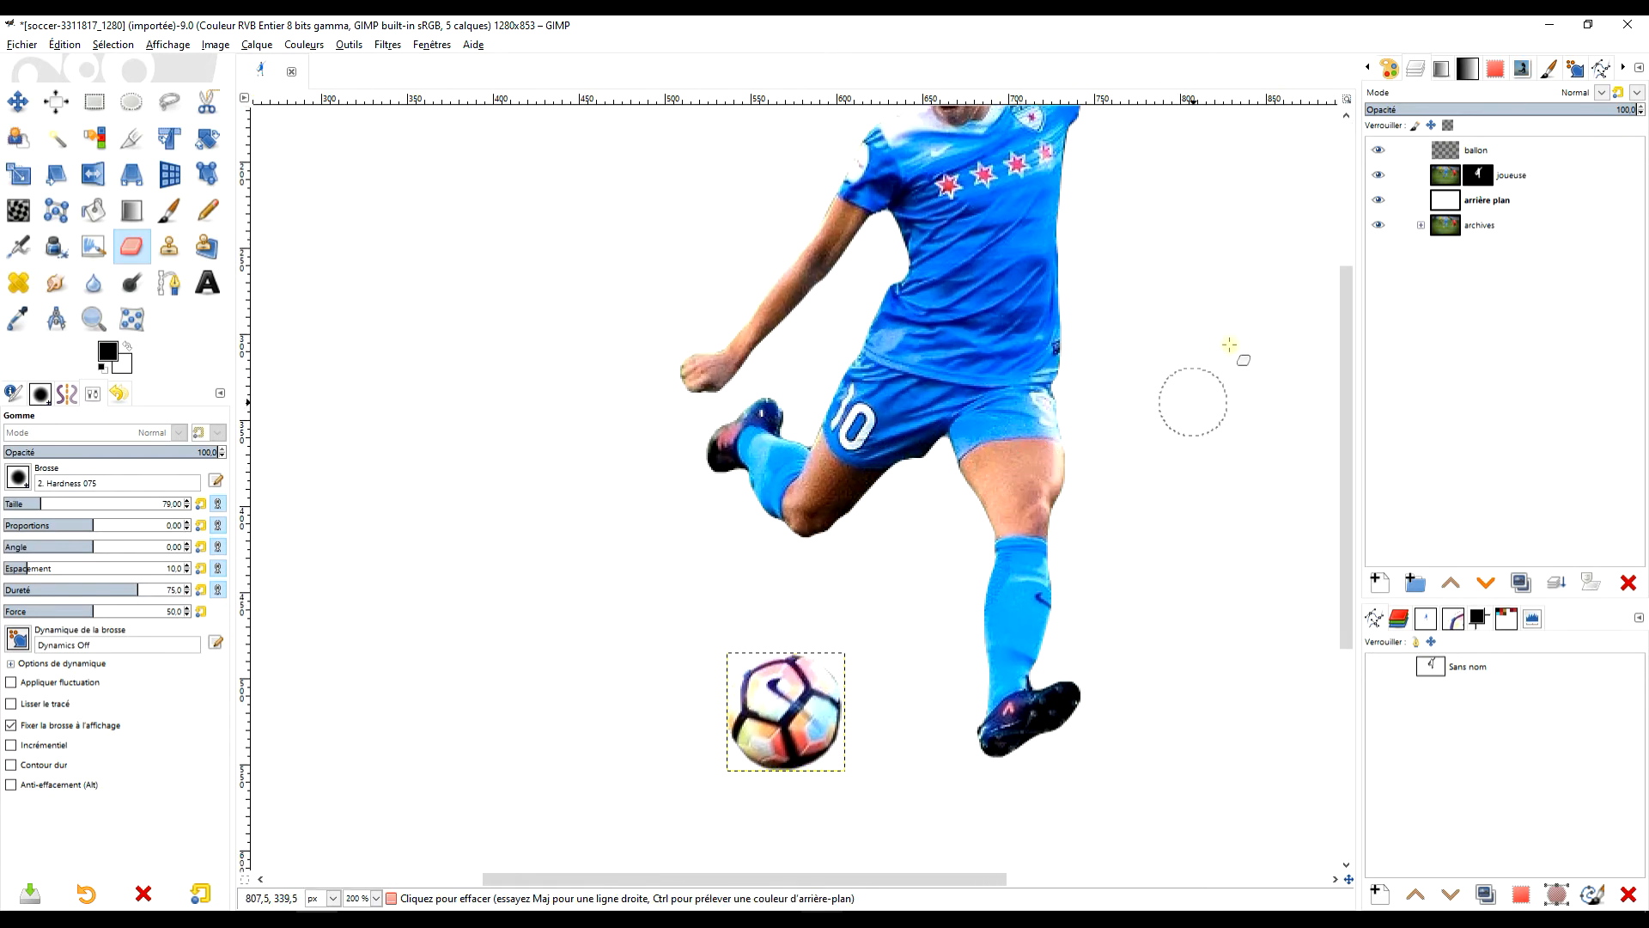
# Duplicate the joueuse layer with its mask, move the copy into the archives group and collapse the group
pyautogui.click(1449, 177)
pyautogui.click(1520, 584)
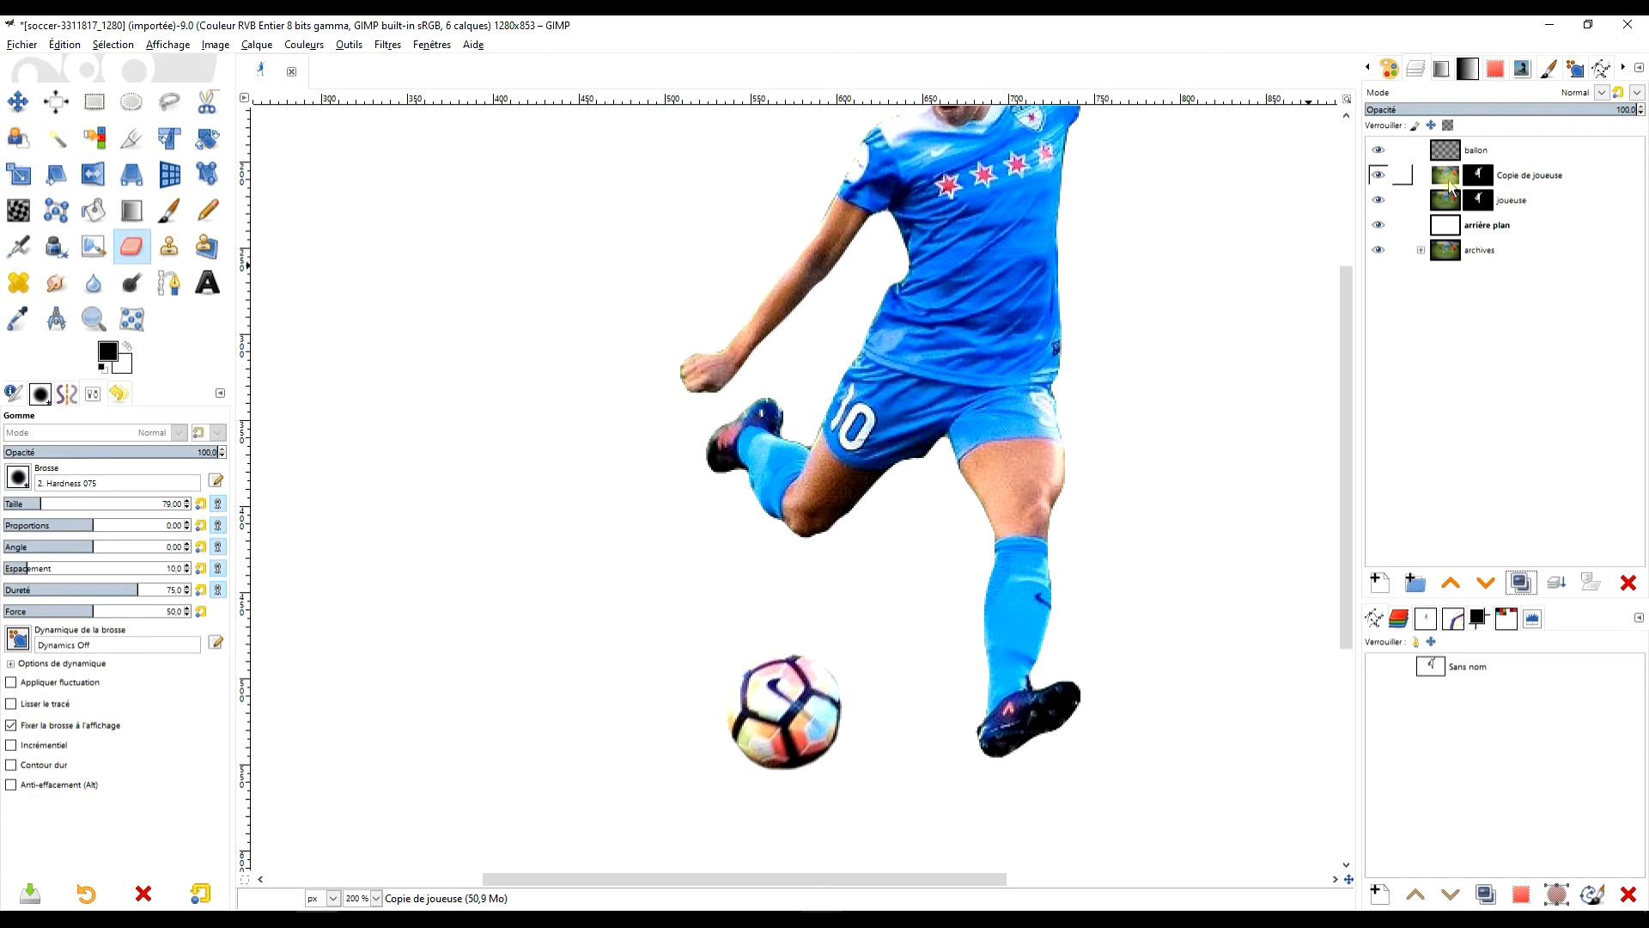
pyautogui.moveTo(1450, 177); pyautogui.dragTo(1440, 249)
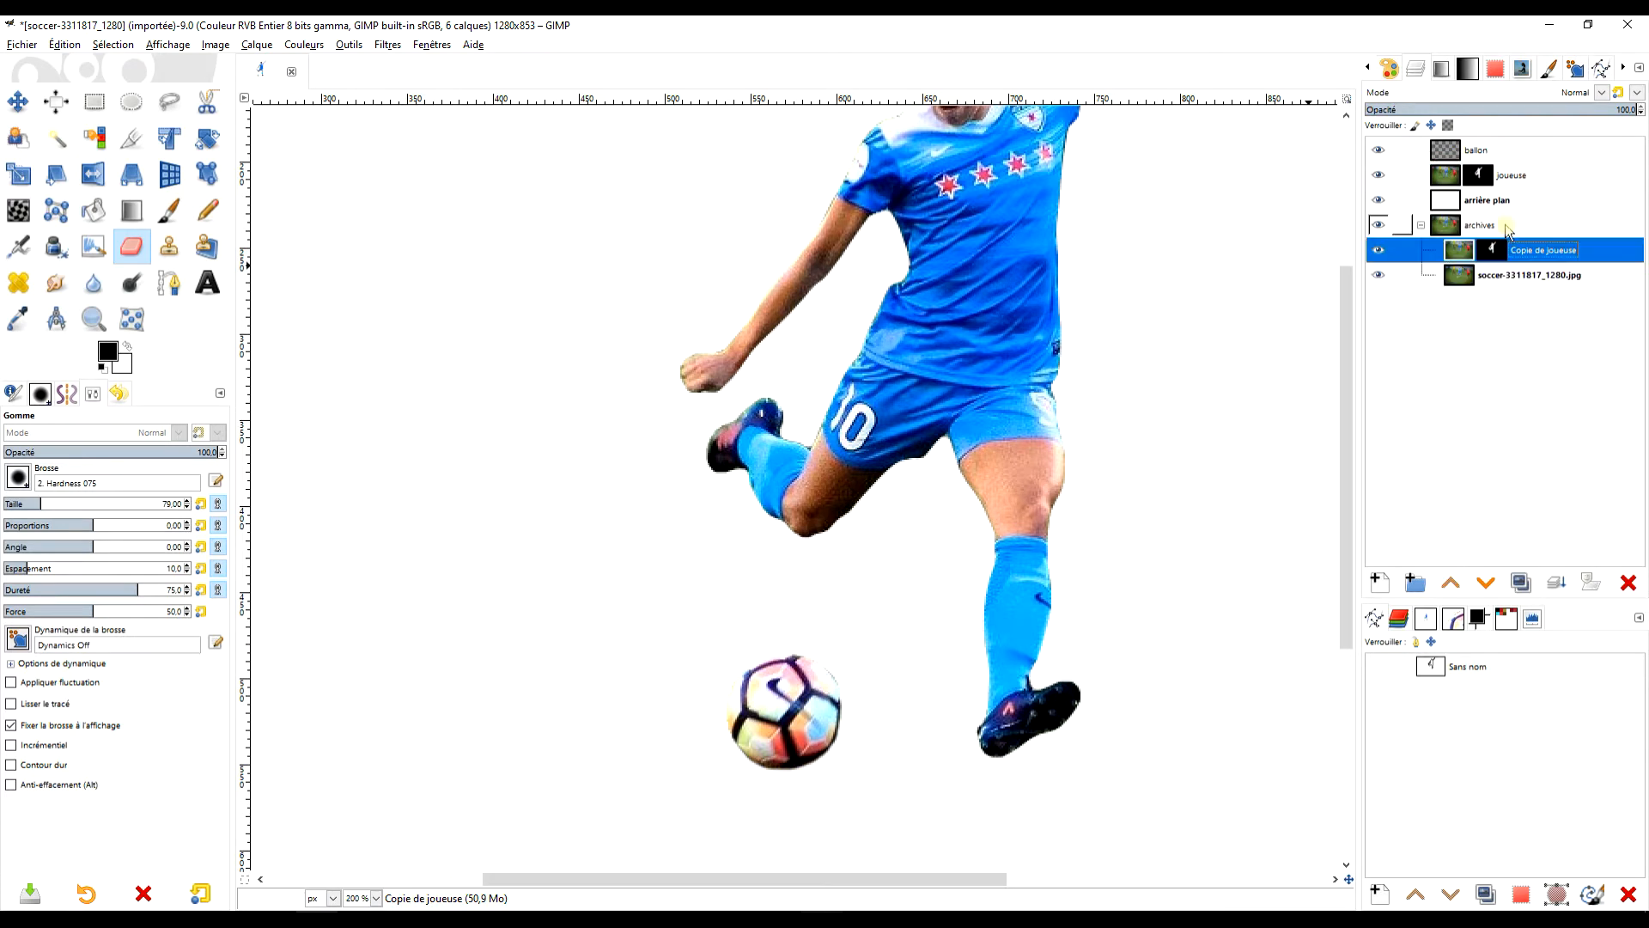
pyautogui.click(1422, 226)
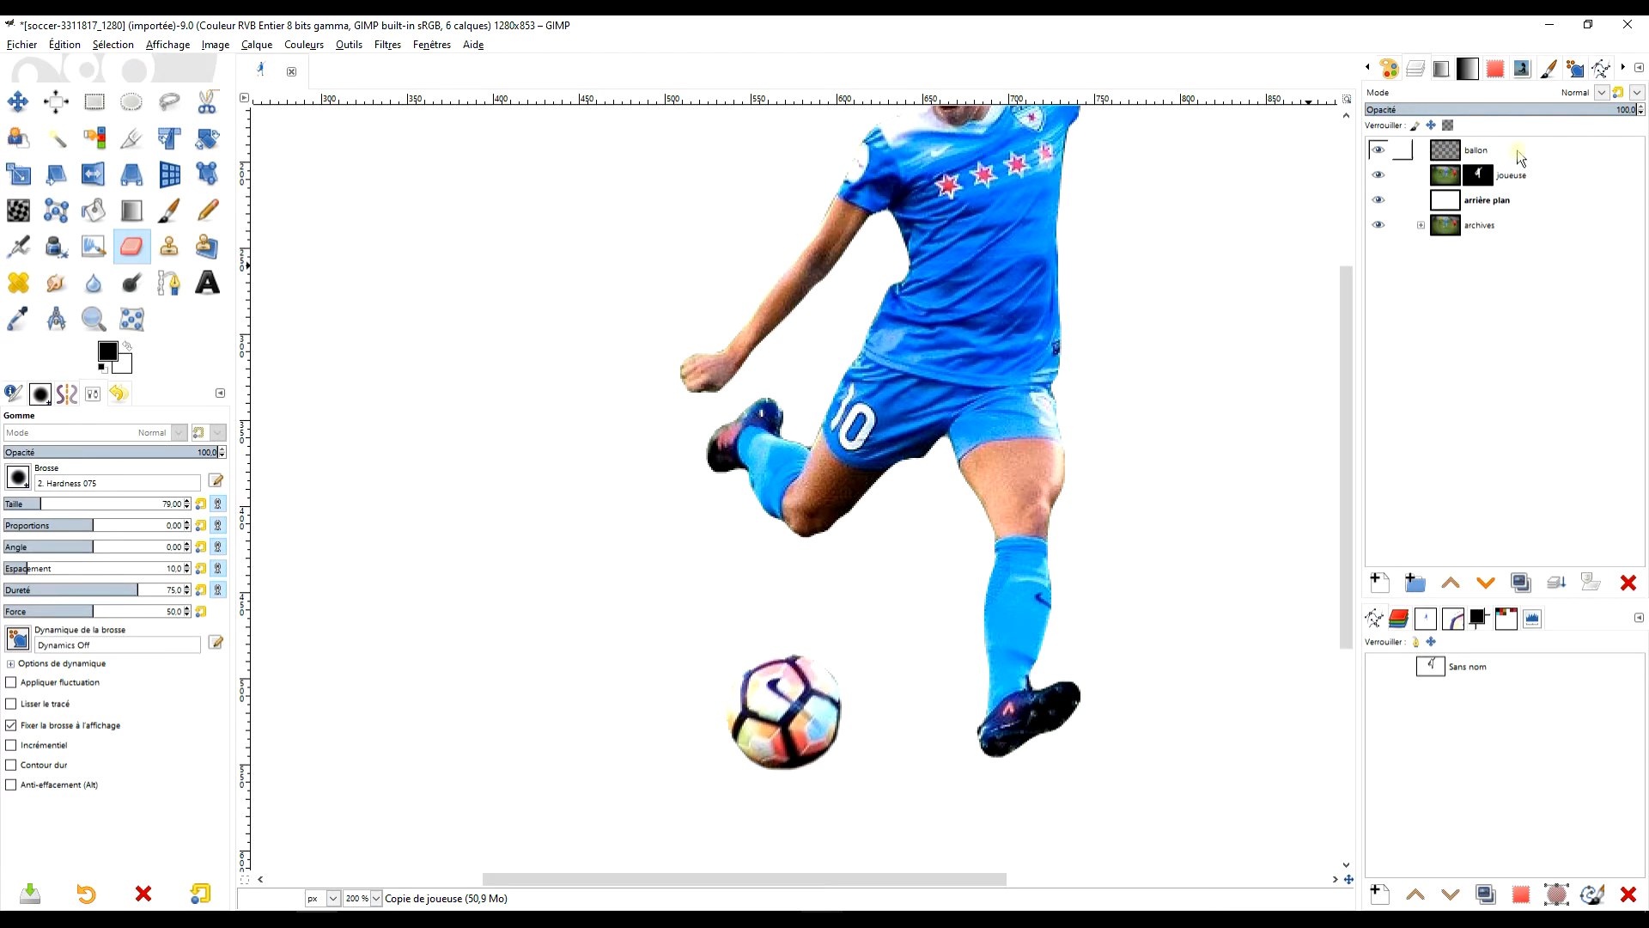
# Apply the joueuse layer's mask
pyautogui.click(1469, 179)
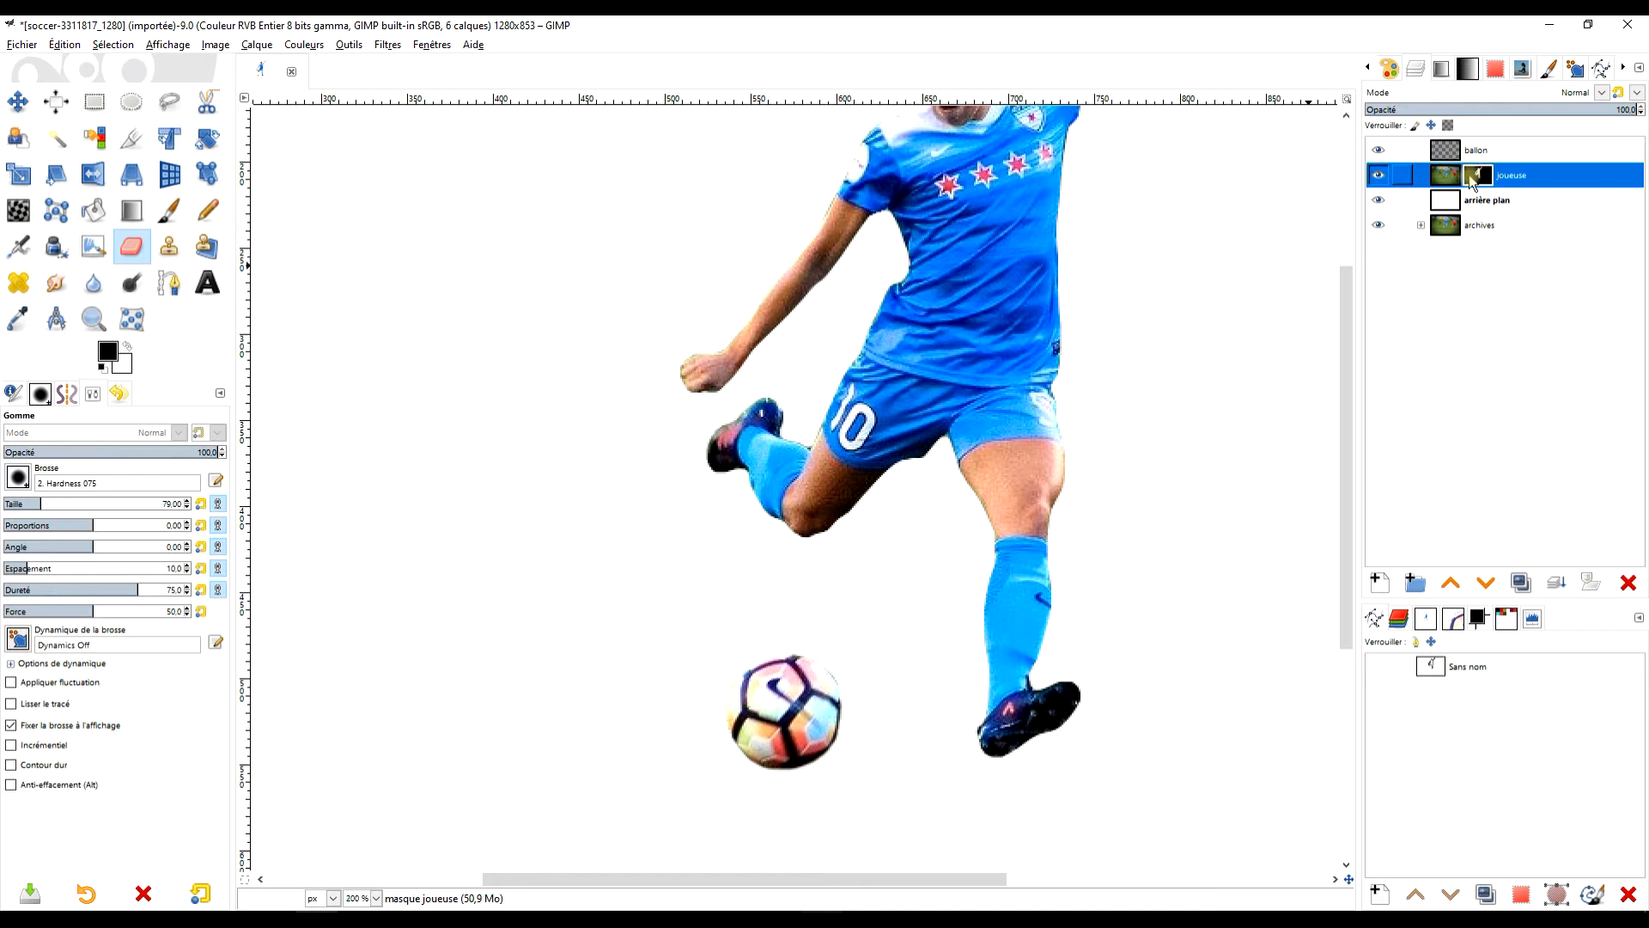
pyautogui.rightClick(1470, 179)
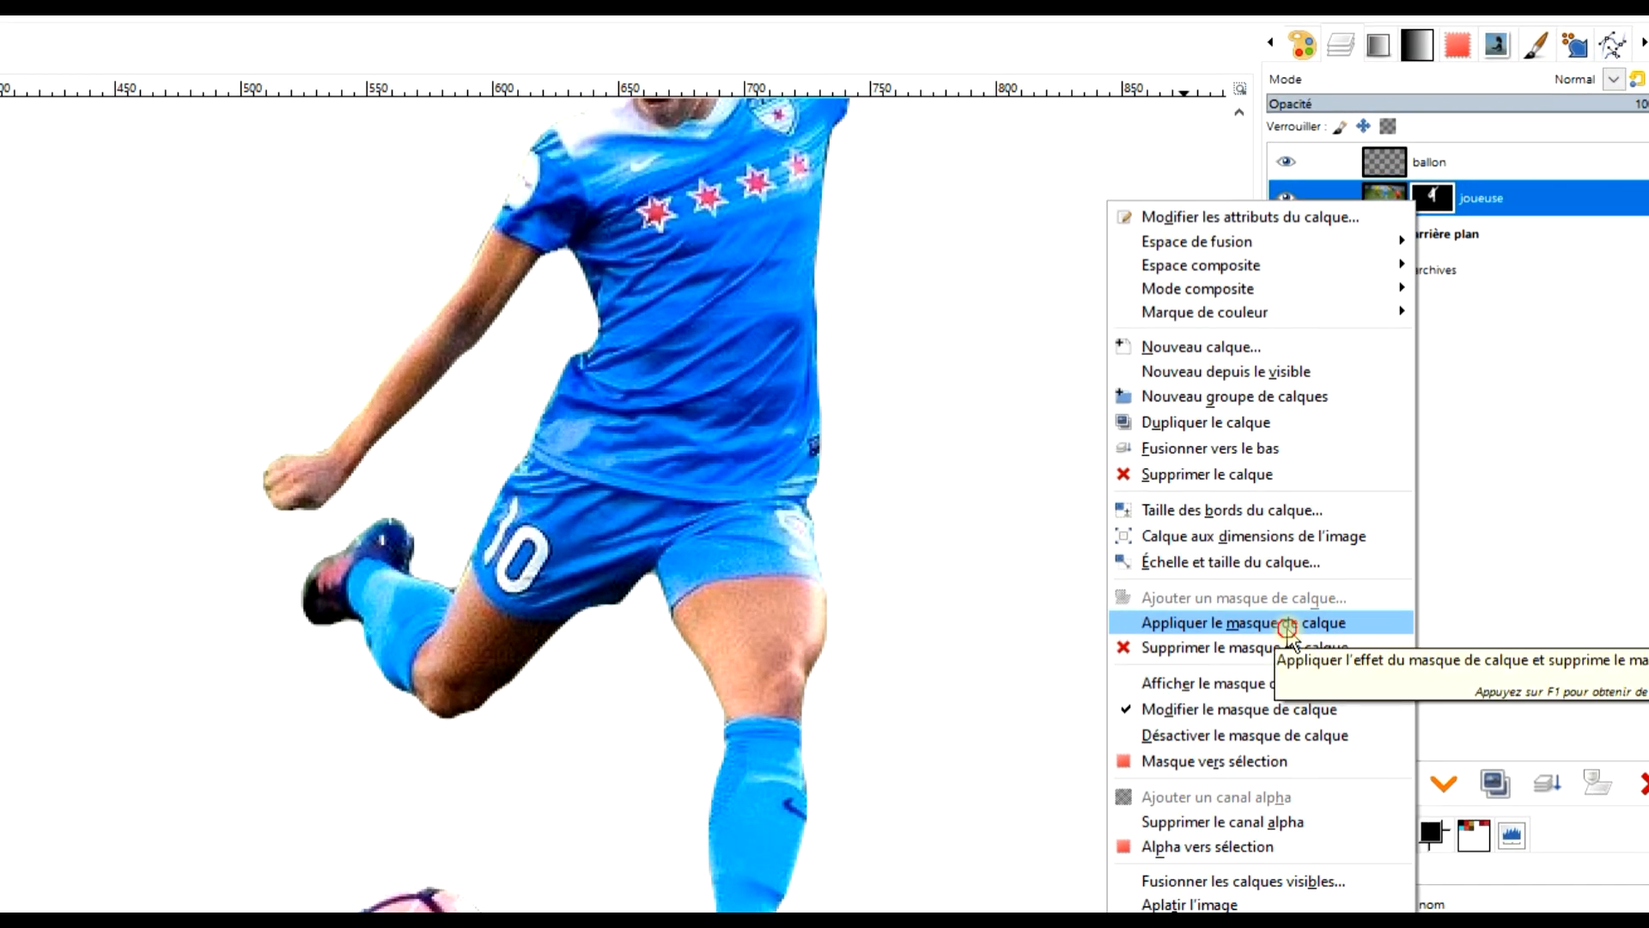
pyautogui.click(1288, 630)
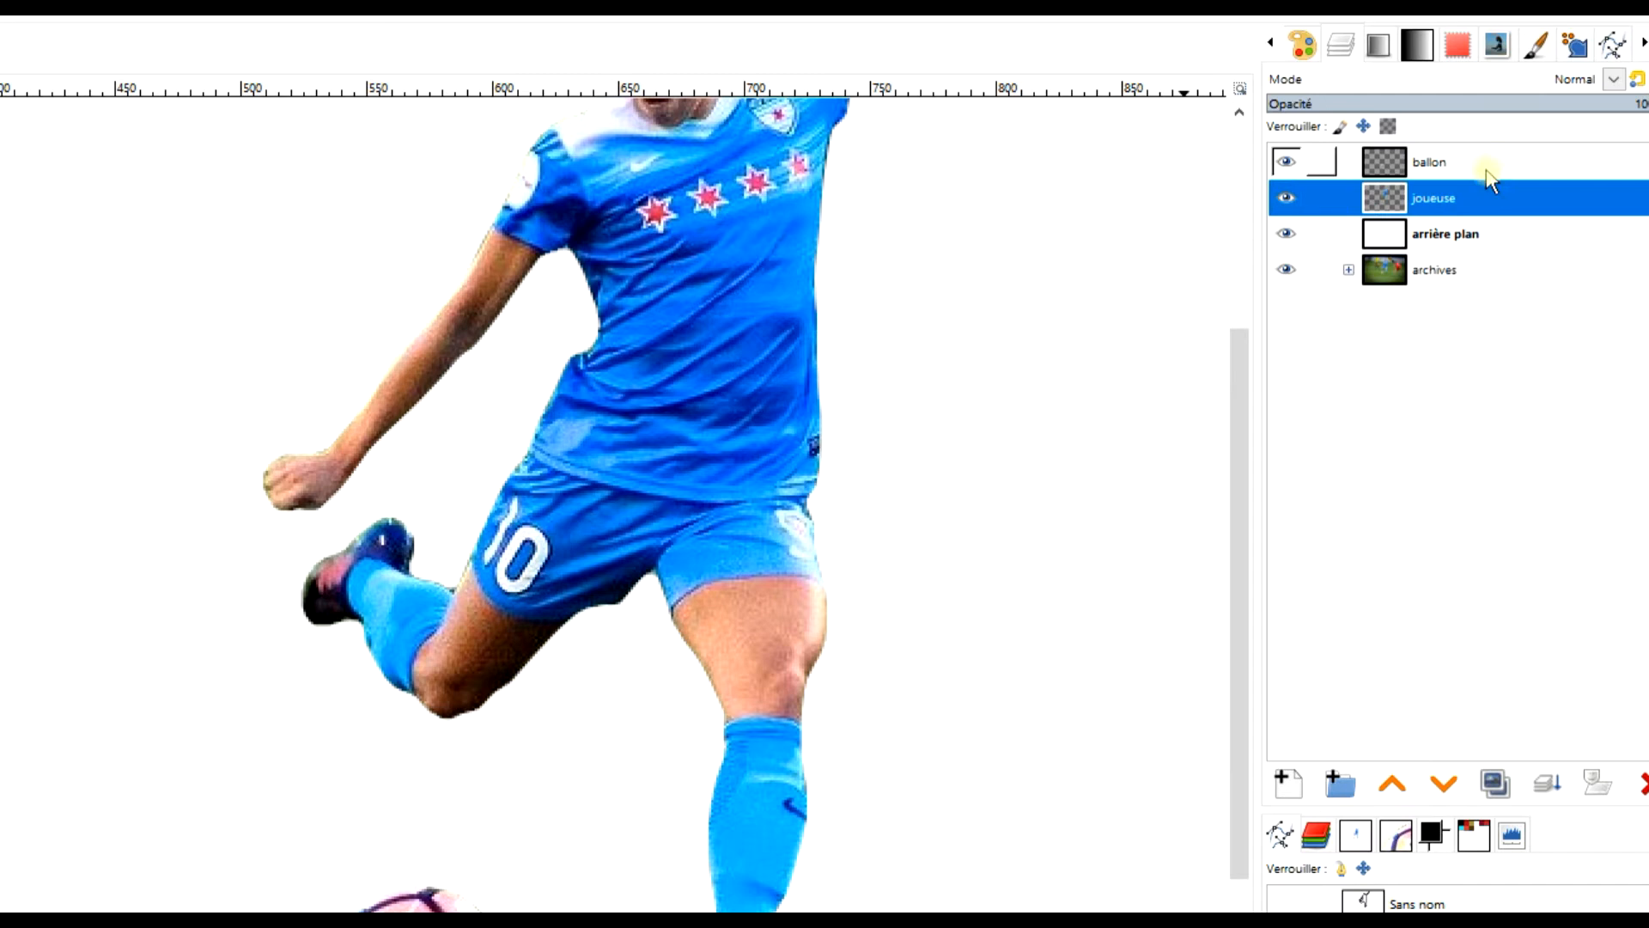
# Merge the ballon layer down into the joueuse layer
pyautogui.click(1383, 162)
pyautogui.scroll(-1, 679, 716)
pyautogui.moveTo(796, 421); pyautogui.dragTo(673, 594)
pyautogui.click(1385, 165)
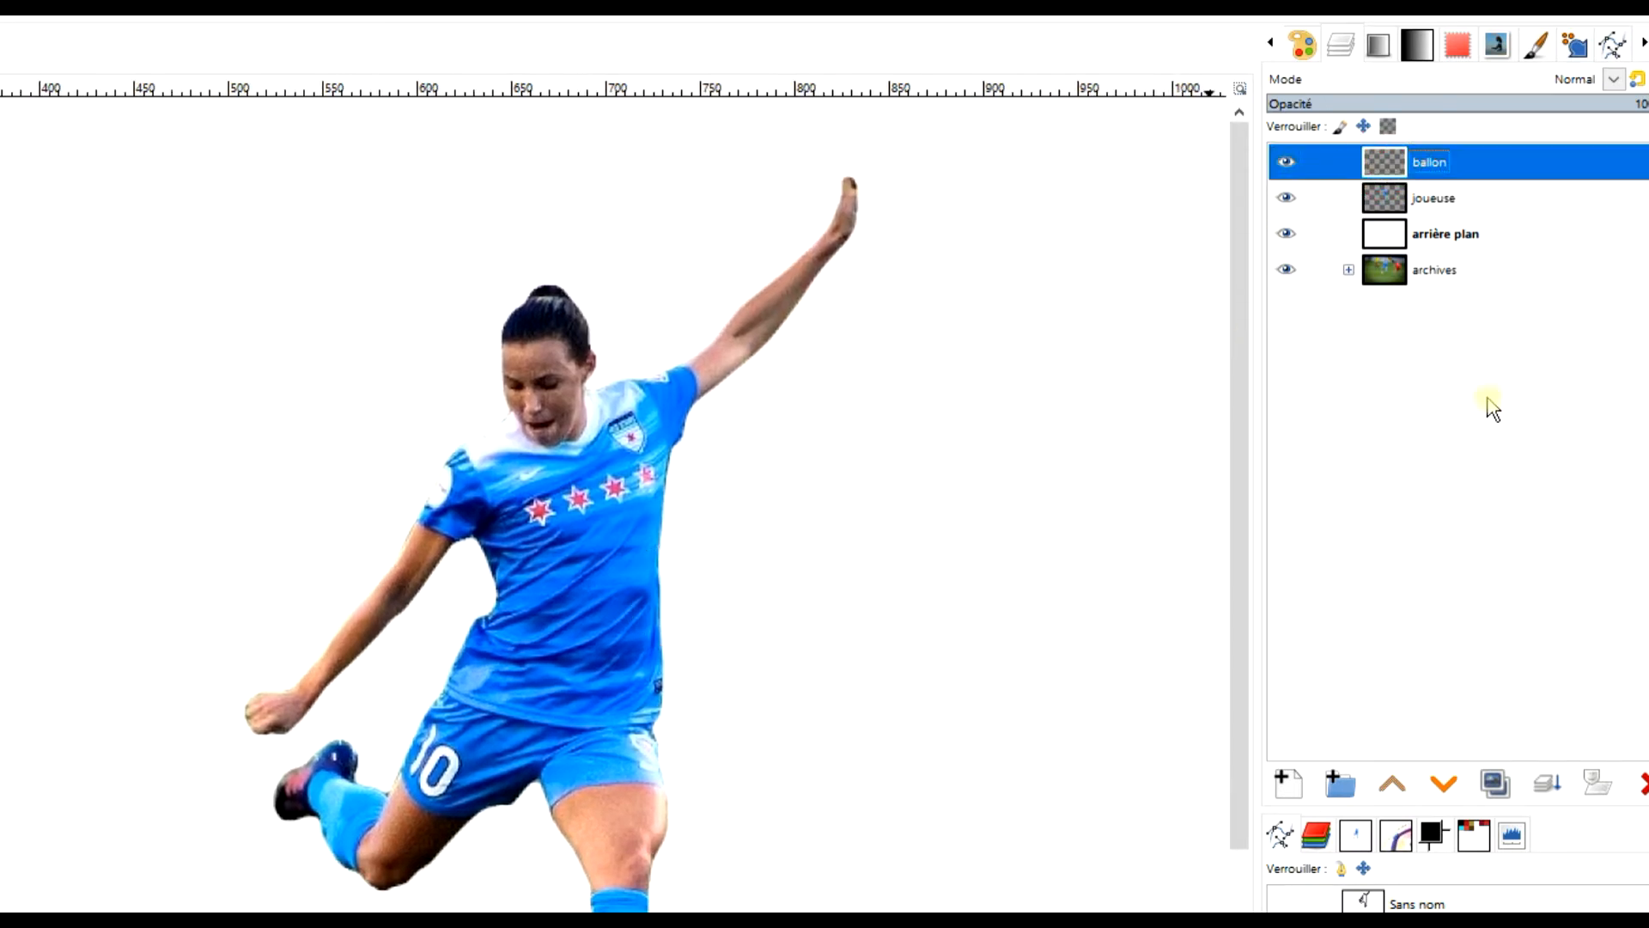
pyautogui.click(1553, 786)
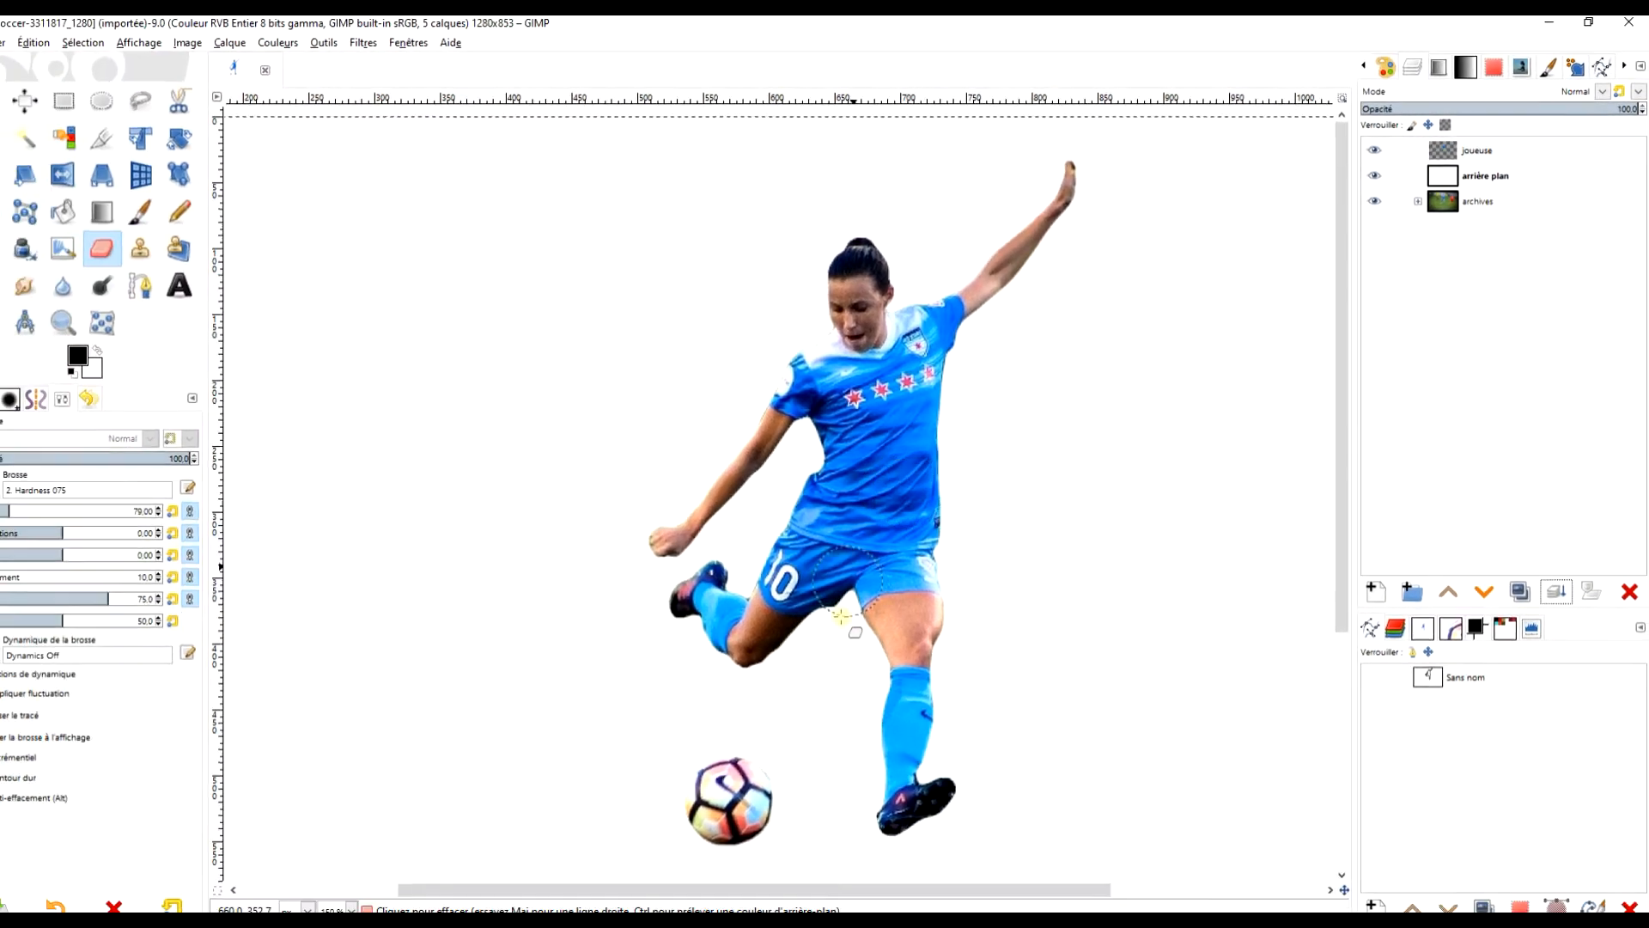
# Crop the joueuse layer to its content
pyautogui.scroll(3, 904, 425)
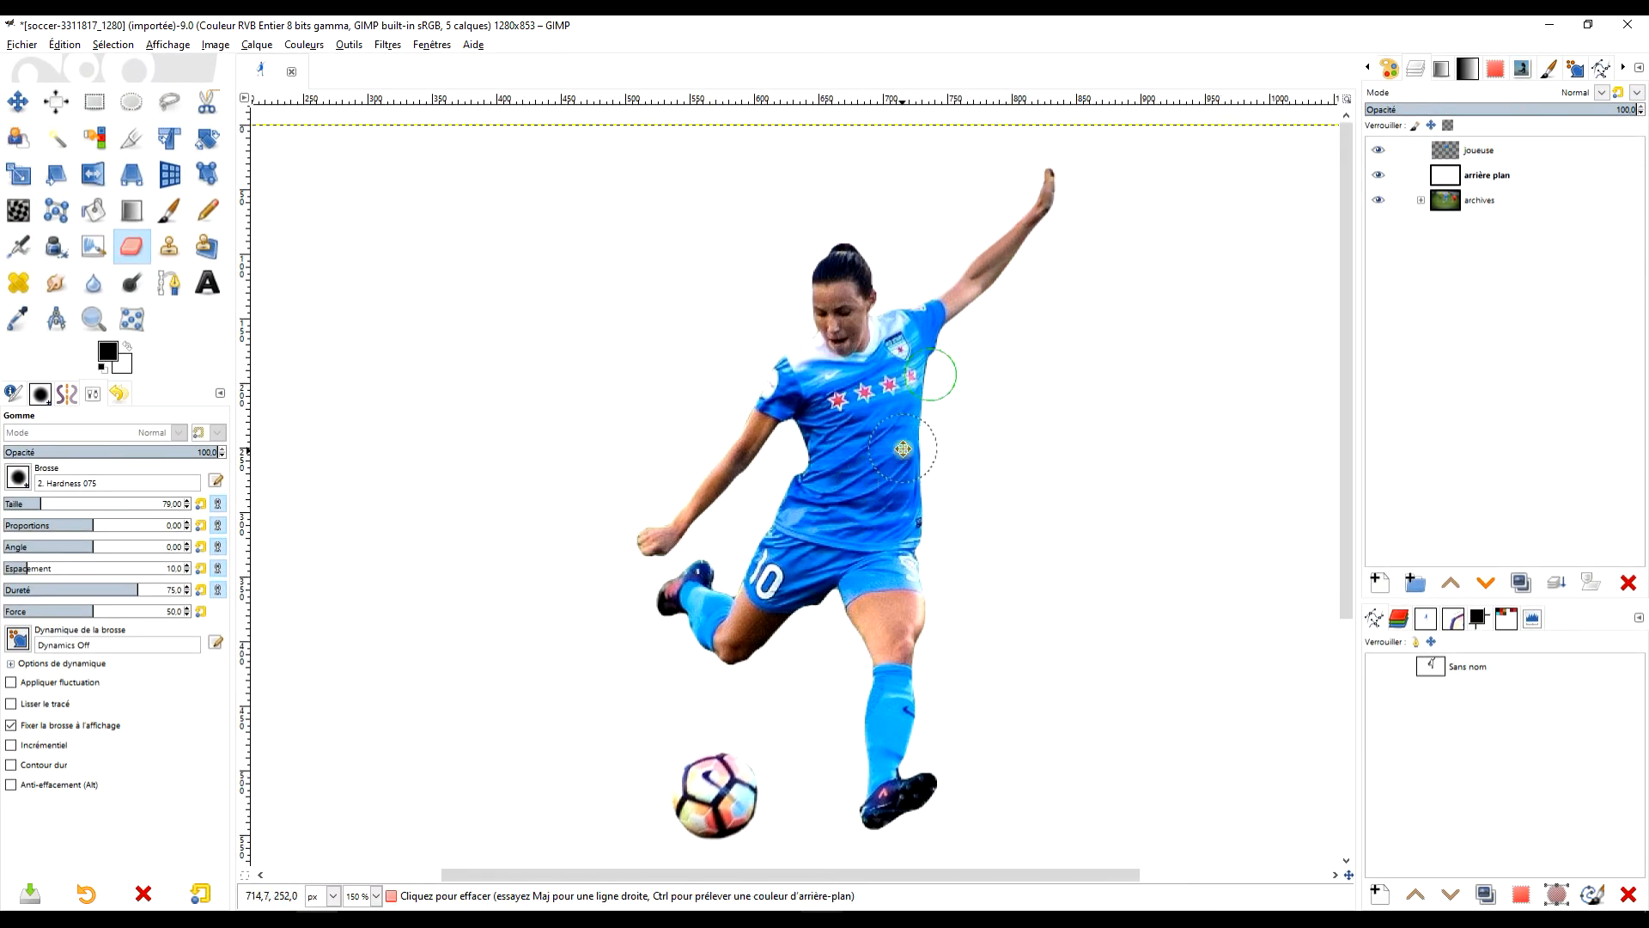
pyautogui.scroll(-2, 962, 479)
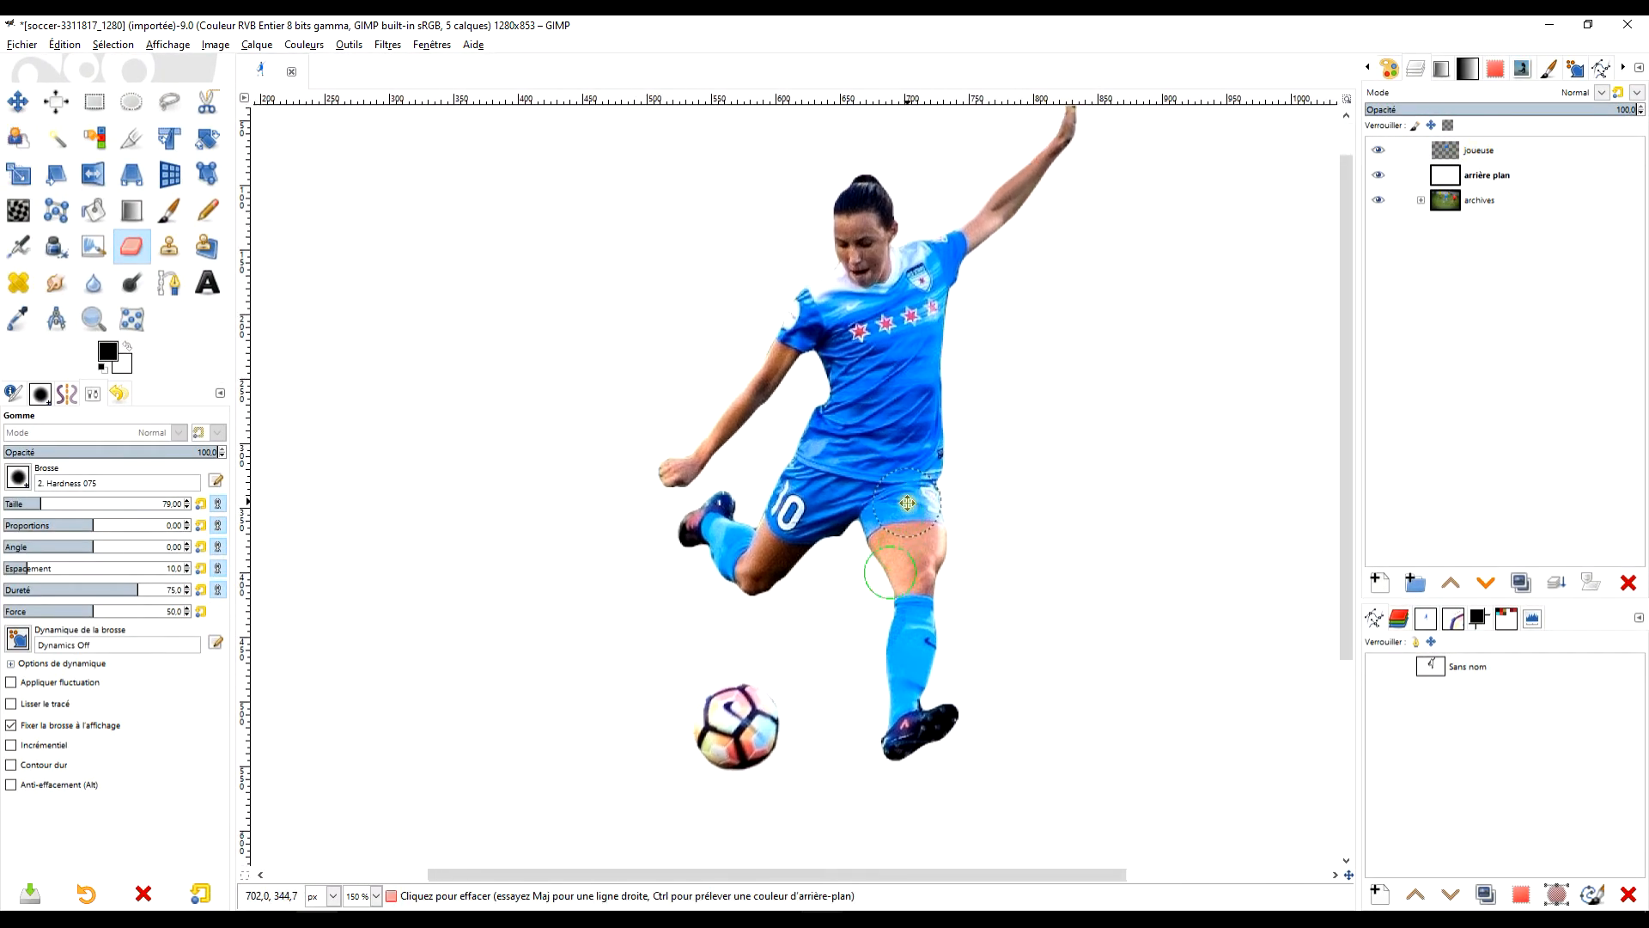
pyautogui.scroll(-2, 1143, 434)
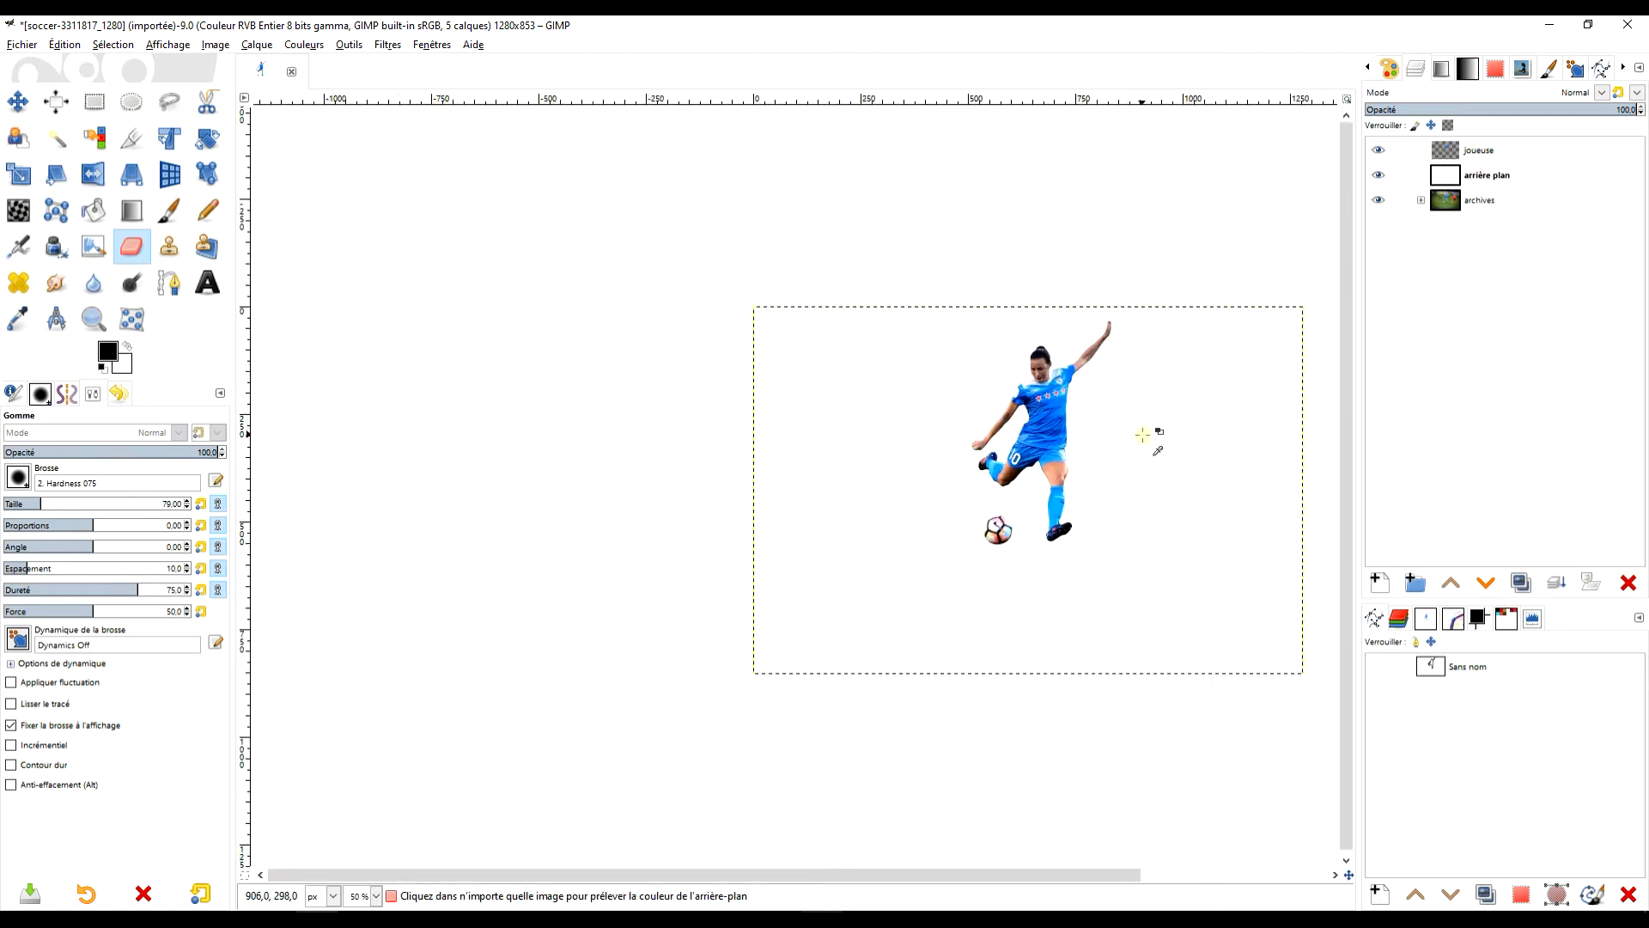
pyautogui.click(1452, 178)
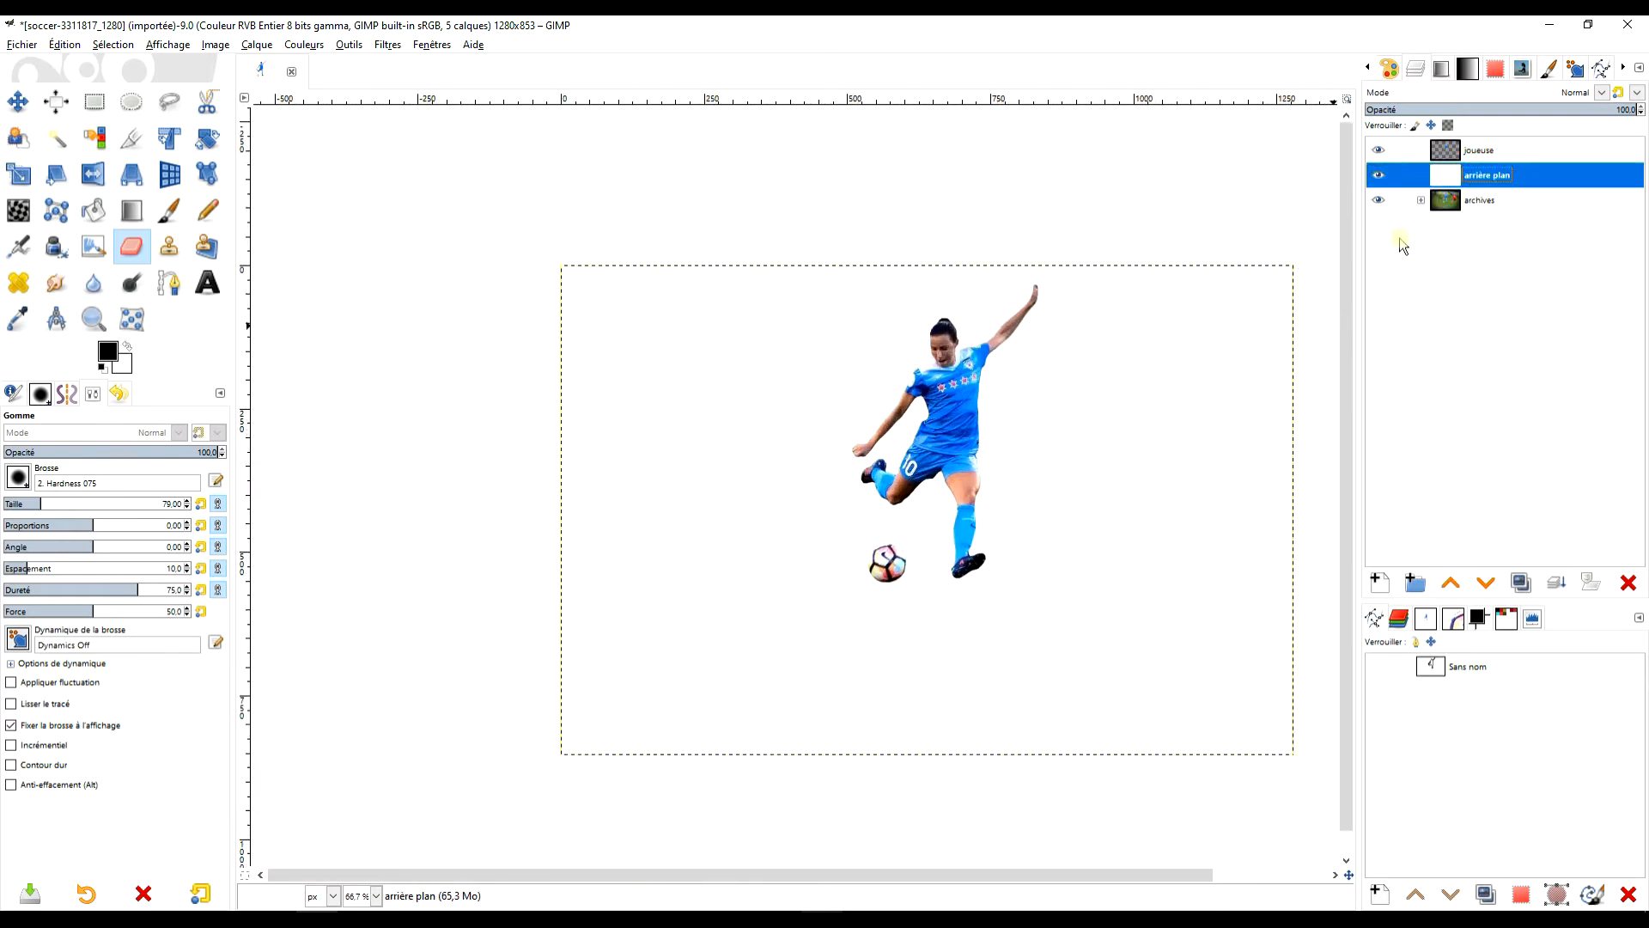
pyautogui.click(1461, 153)
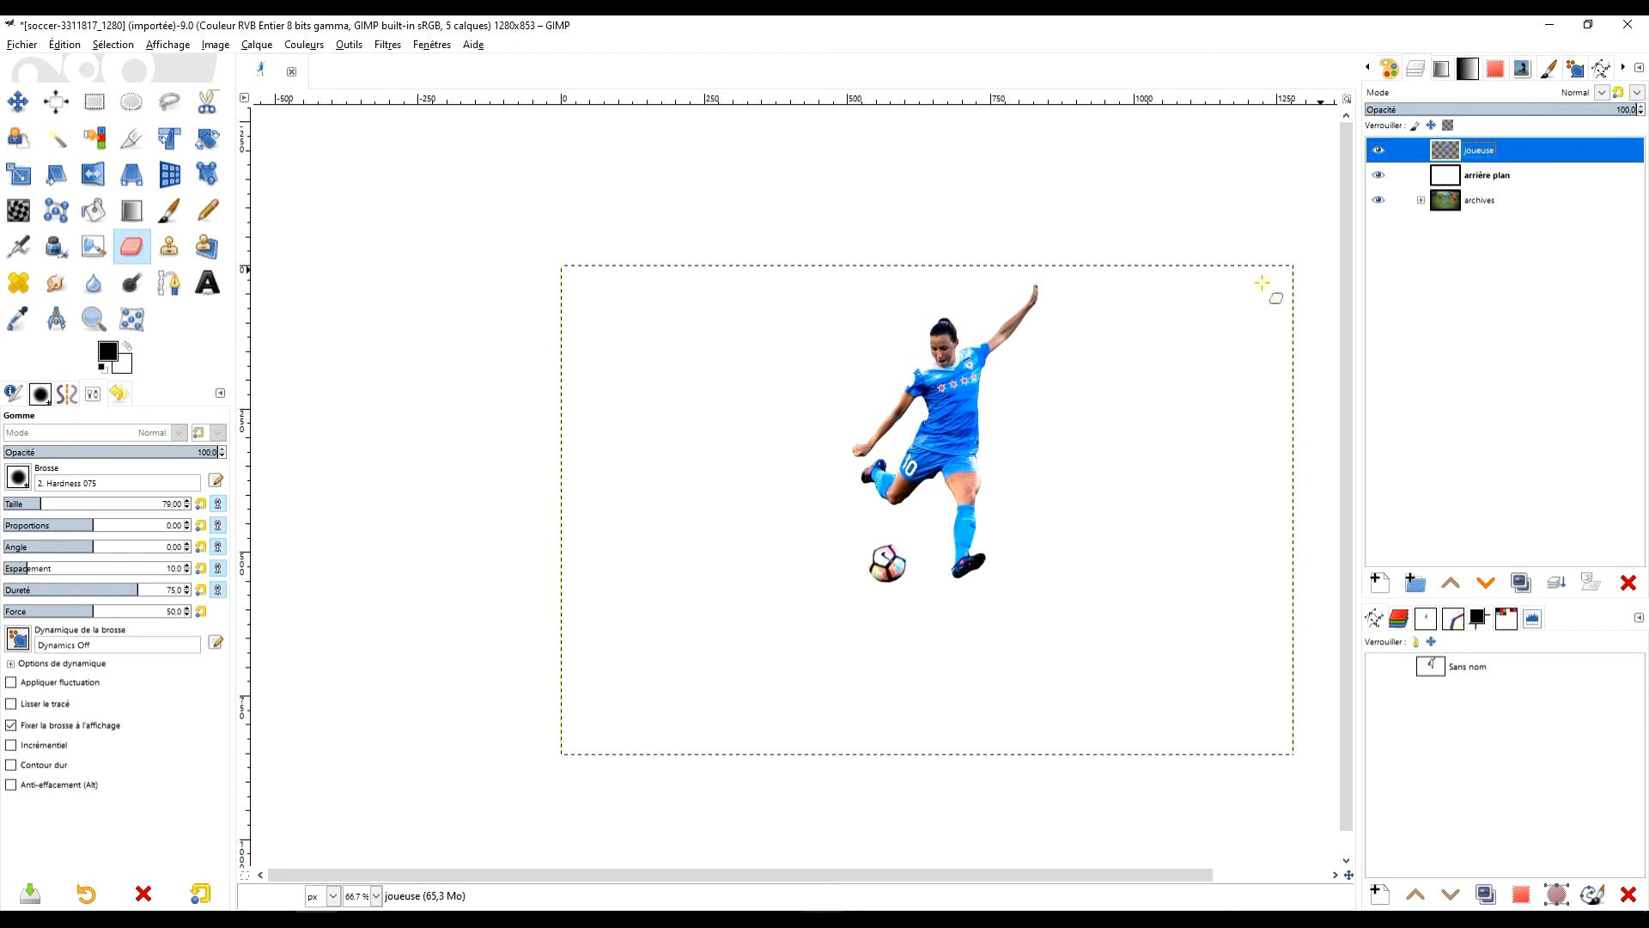
pyautogui.click(255, 48)
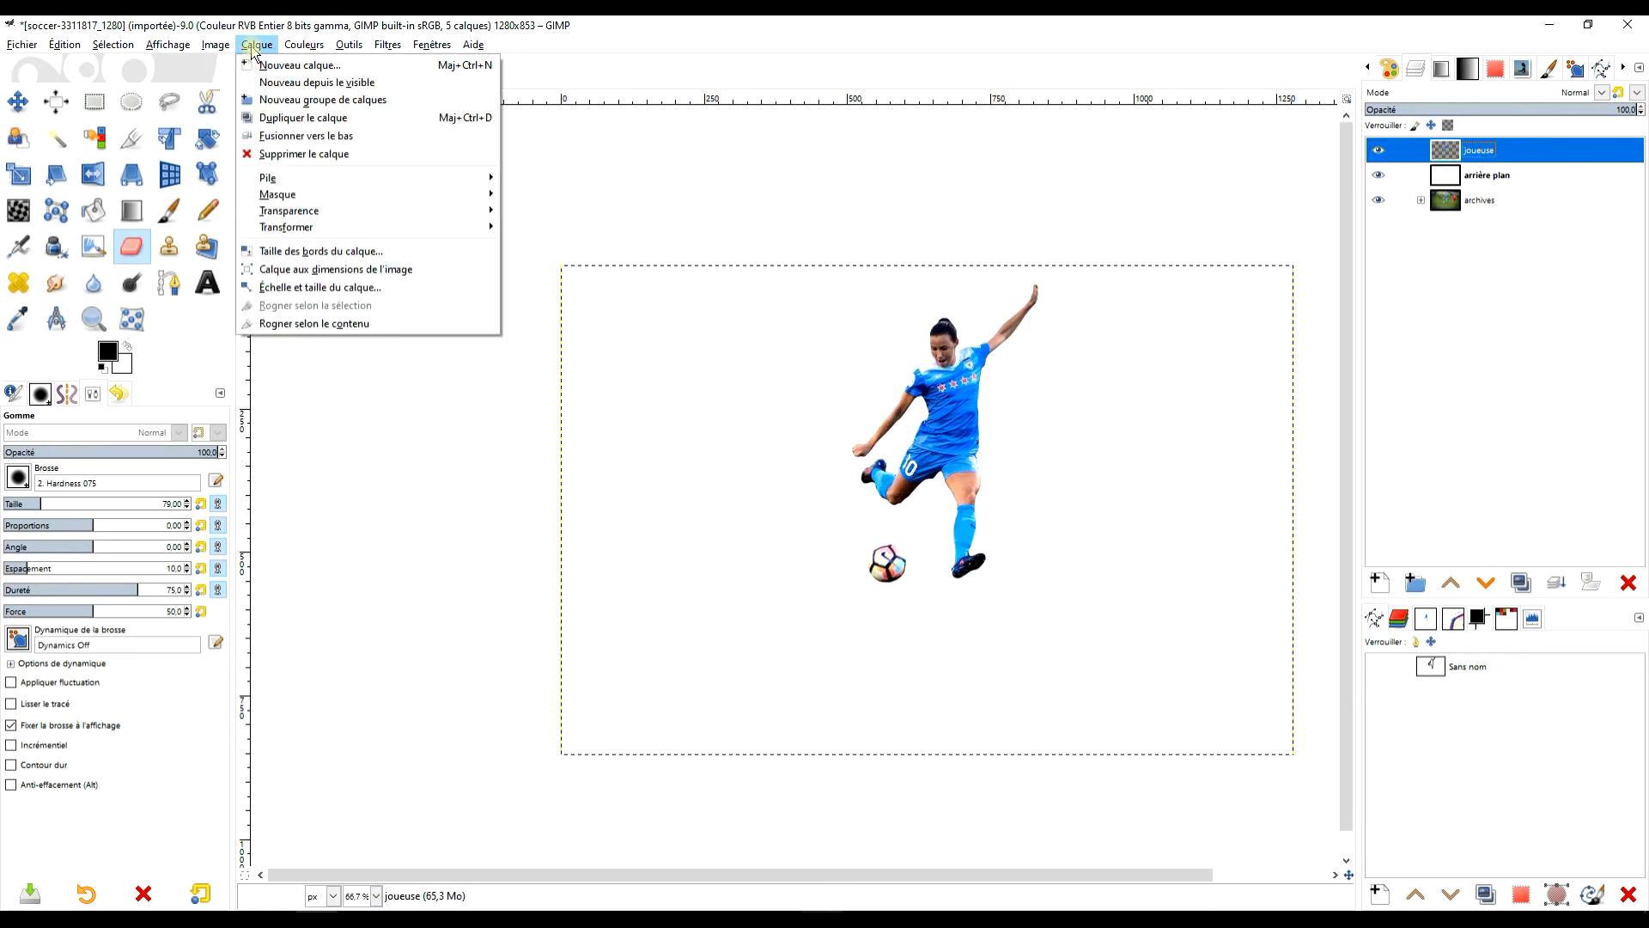
pyautogui.click(339, 324)
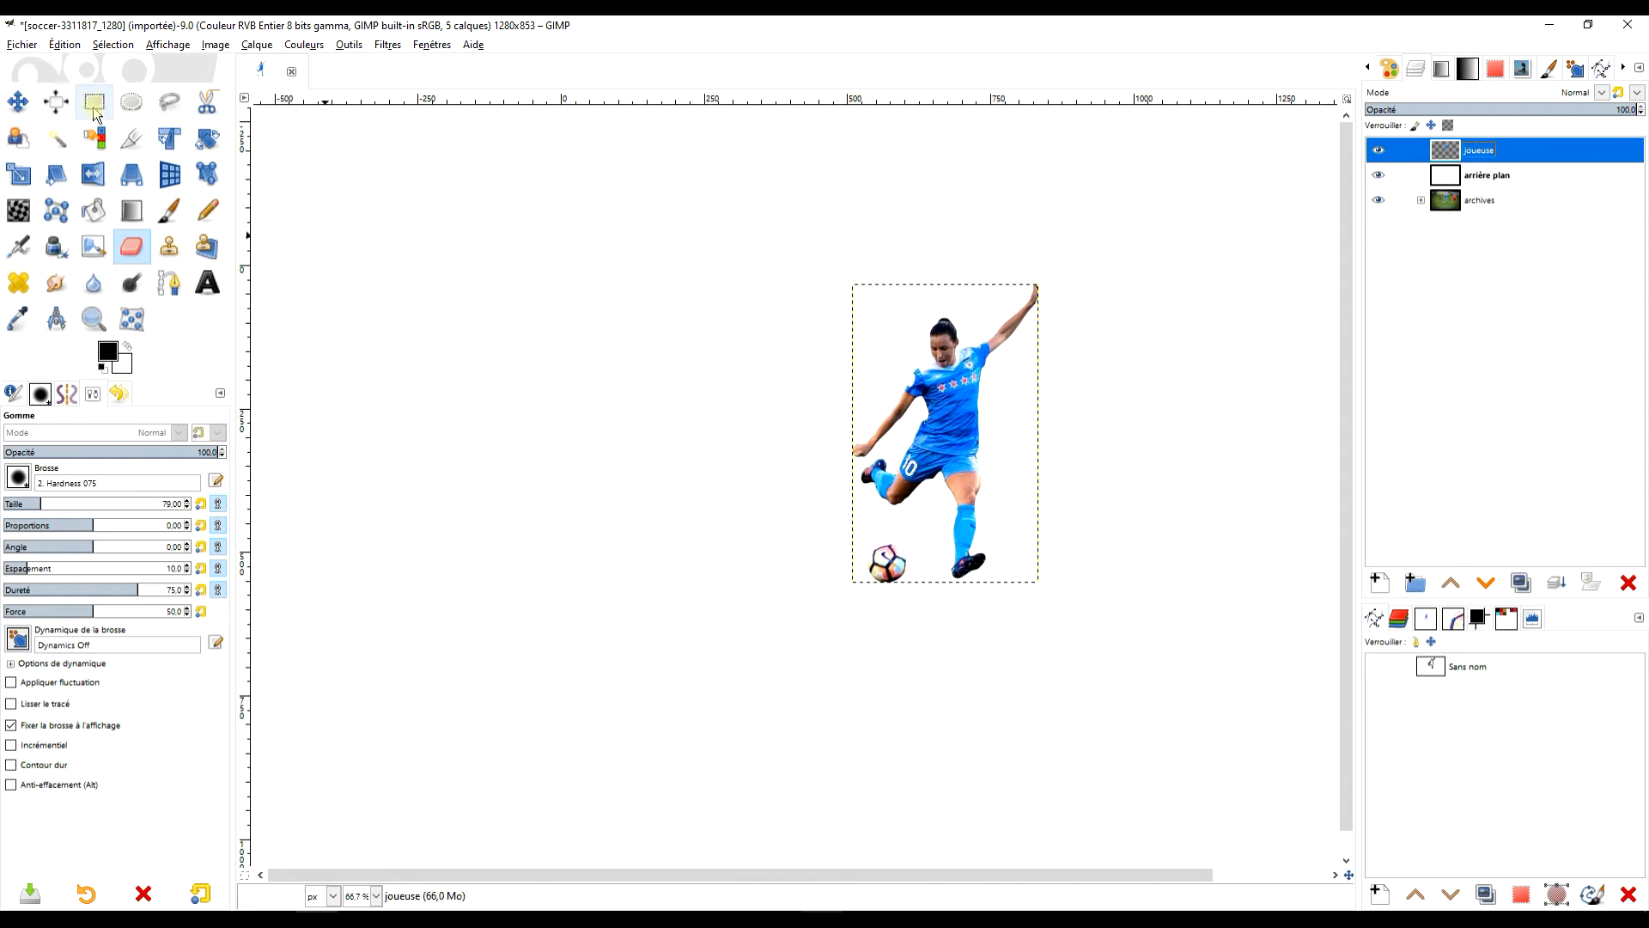
# Center the joueuse layer horizontally and vertically relative to the image, and leave the Align tool for Rectangle Select
pyautogui.click(60, 105)
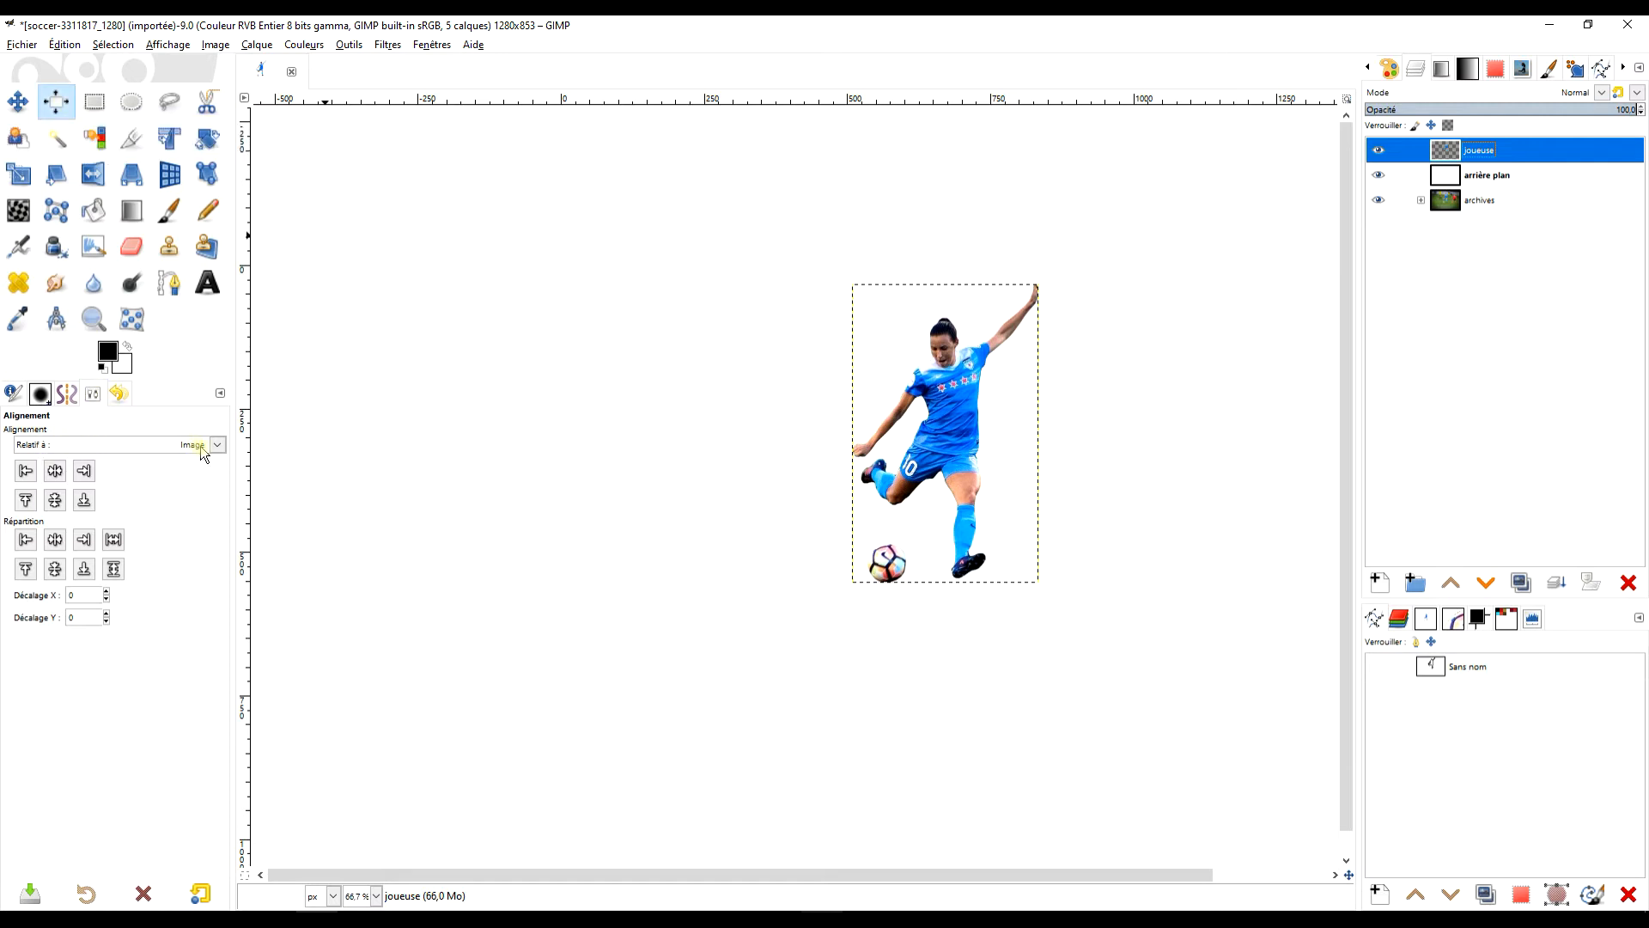
pyautogui.click(951, 410)
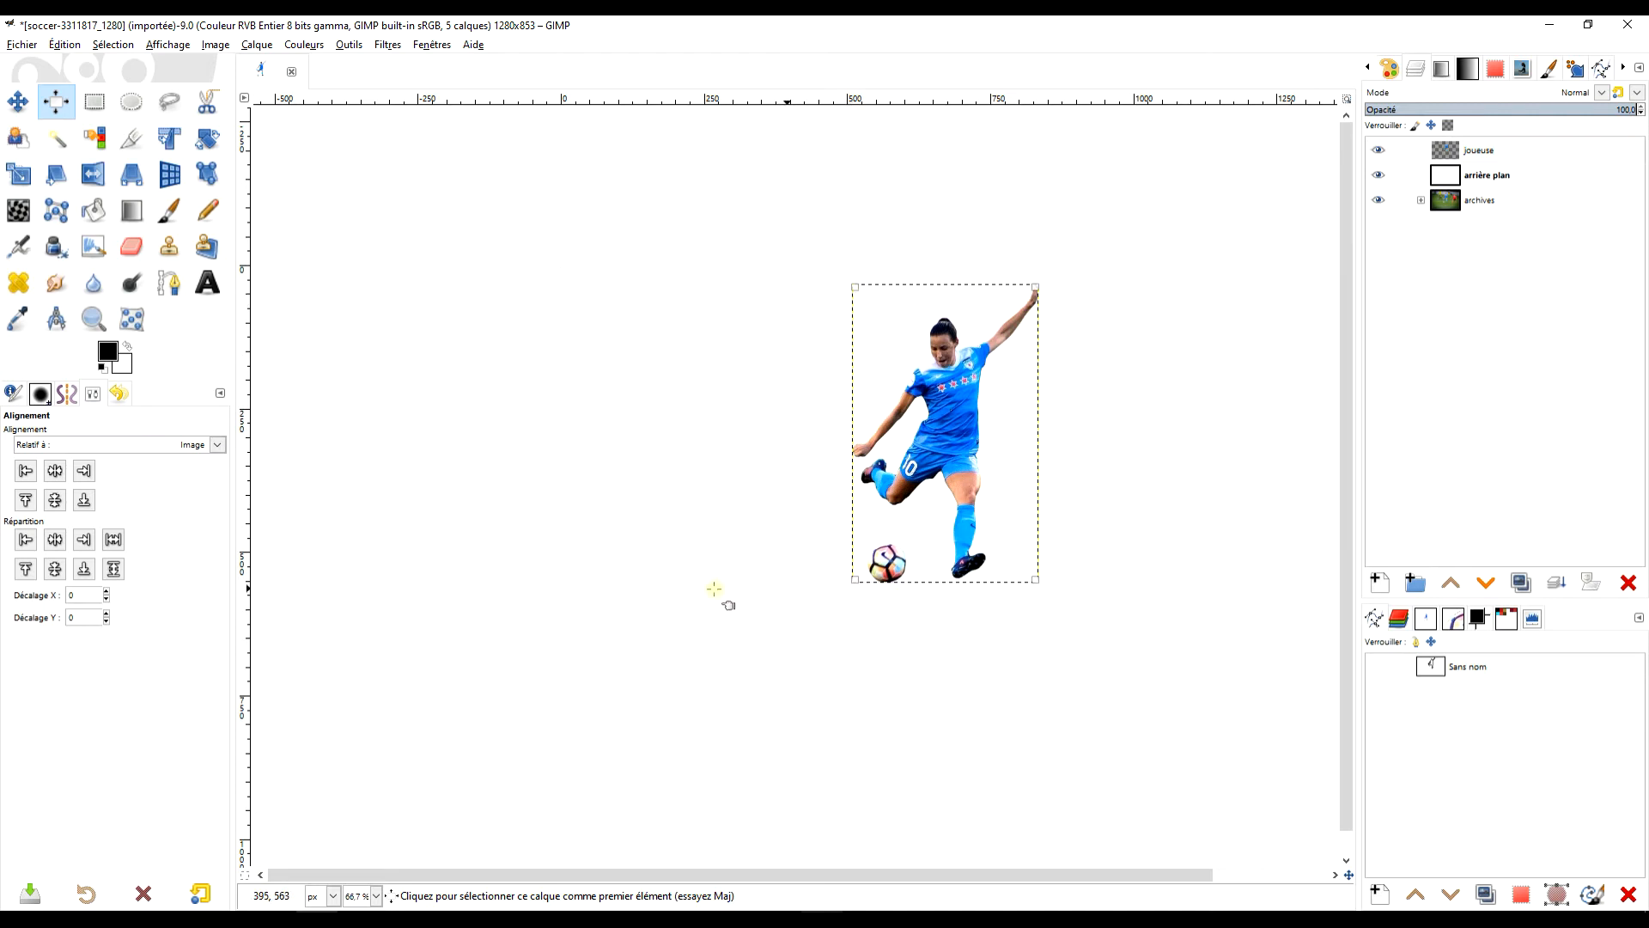
pyautogui.click(55, 472)
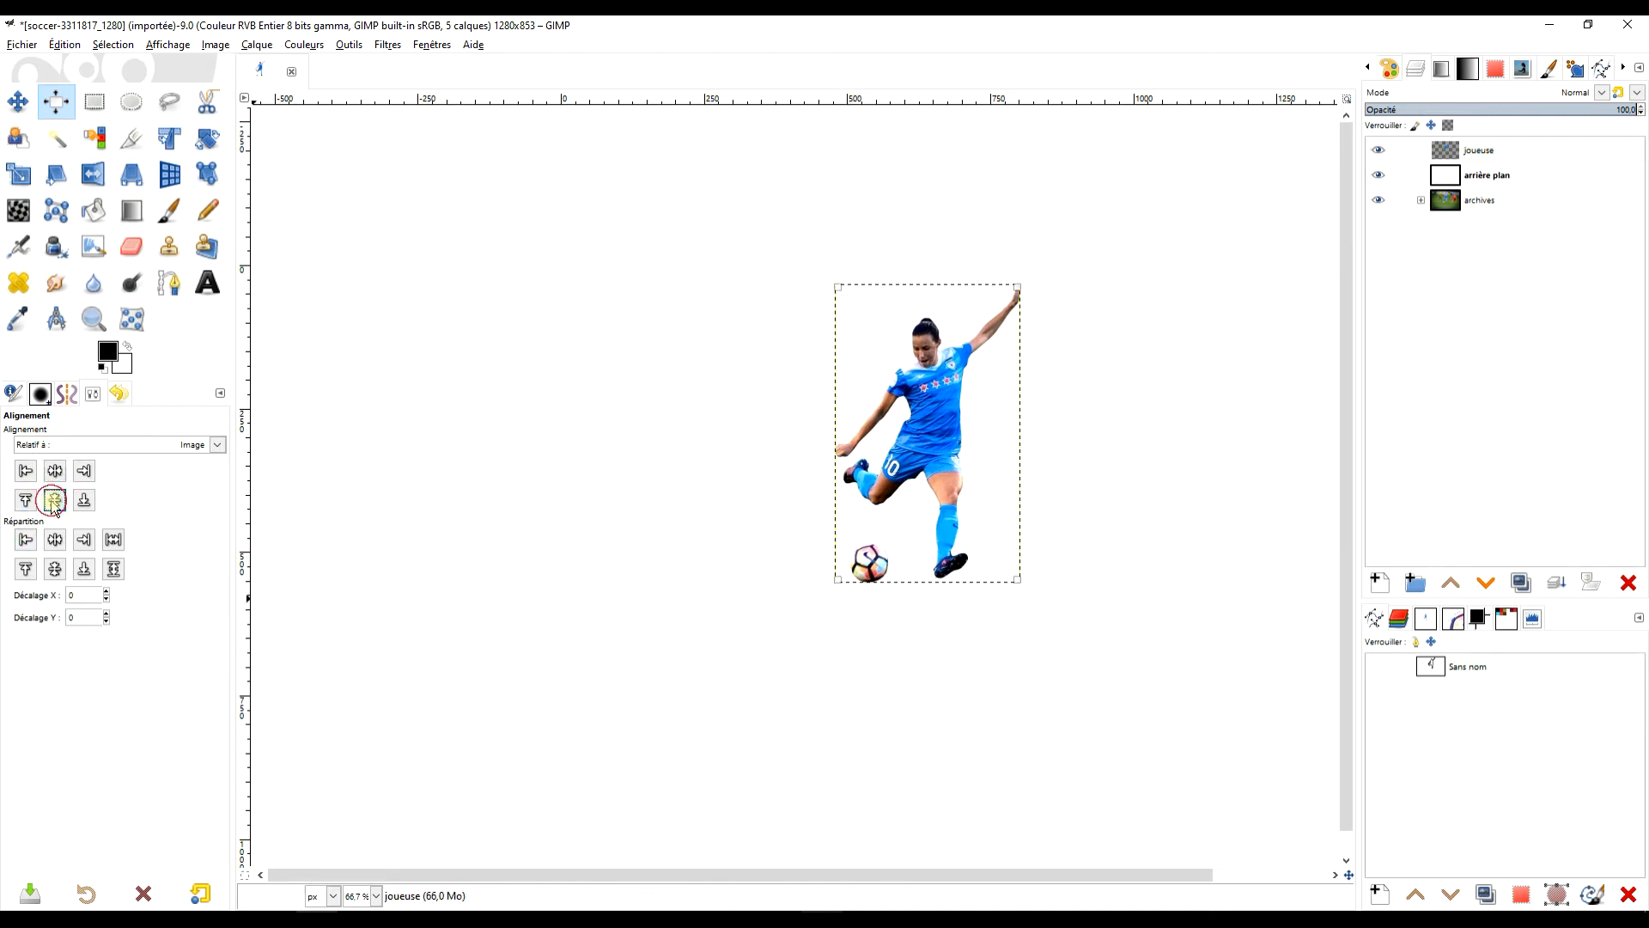
pyautogui.click(53, 501)
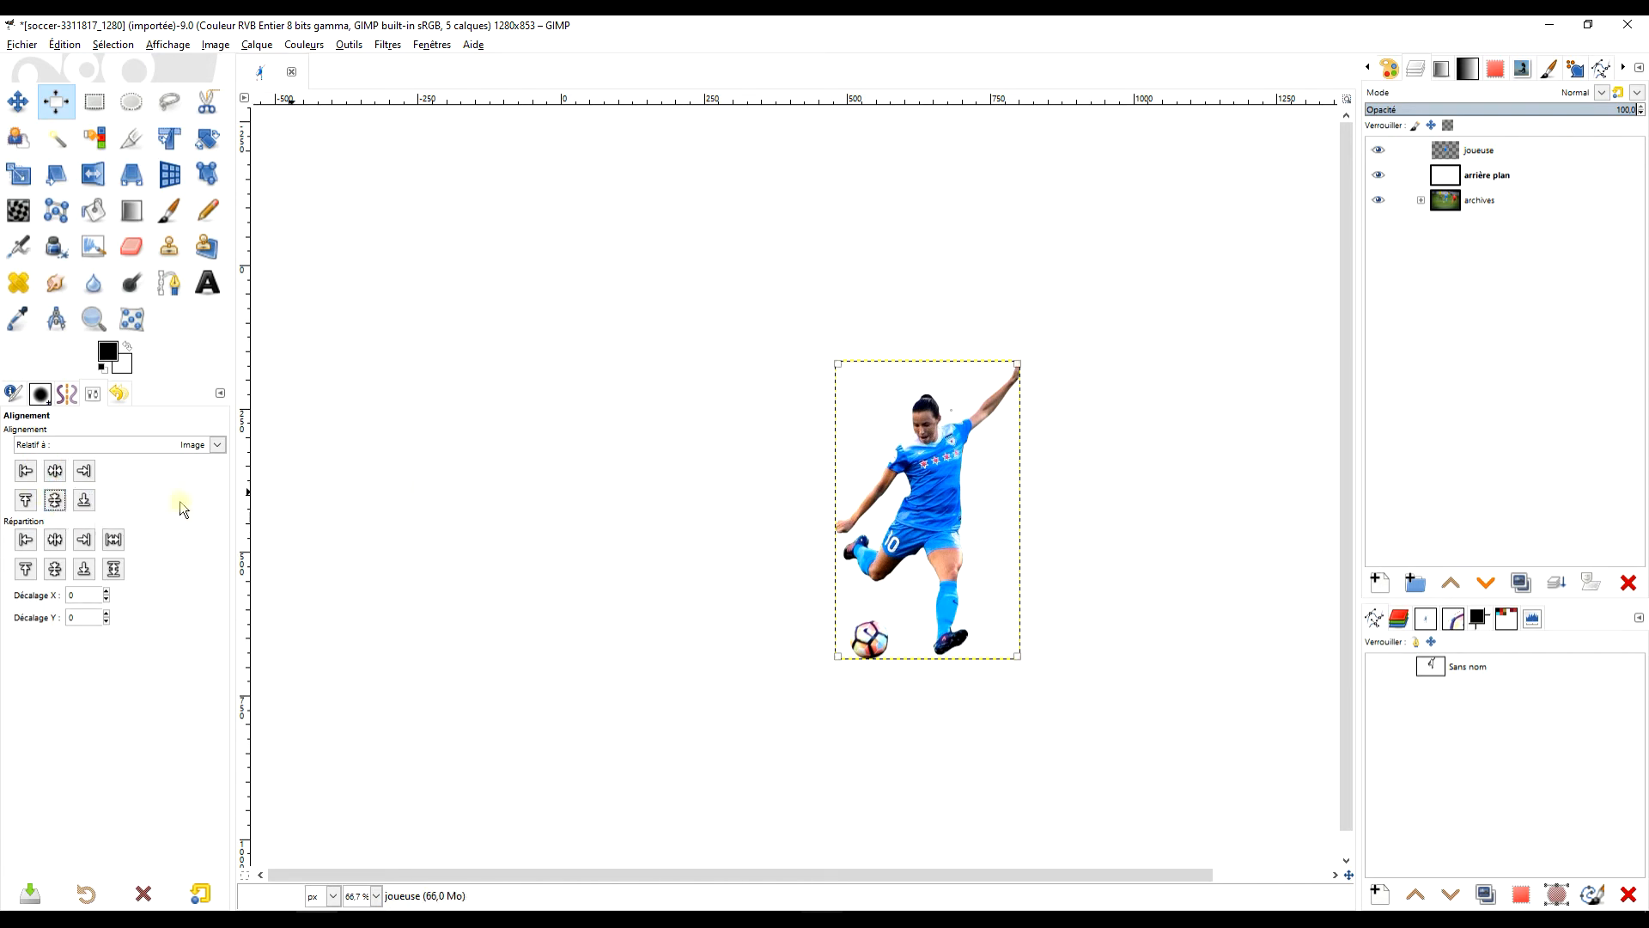
pyautogui.click(94, 101)
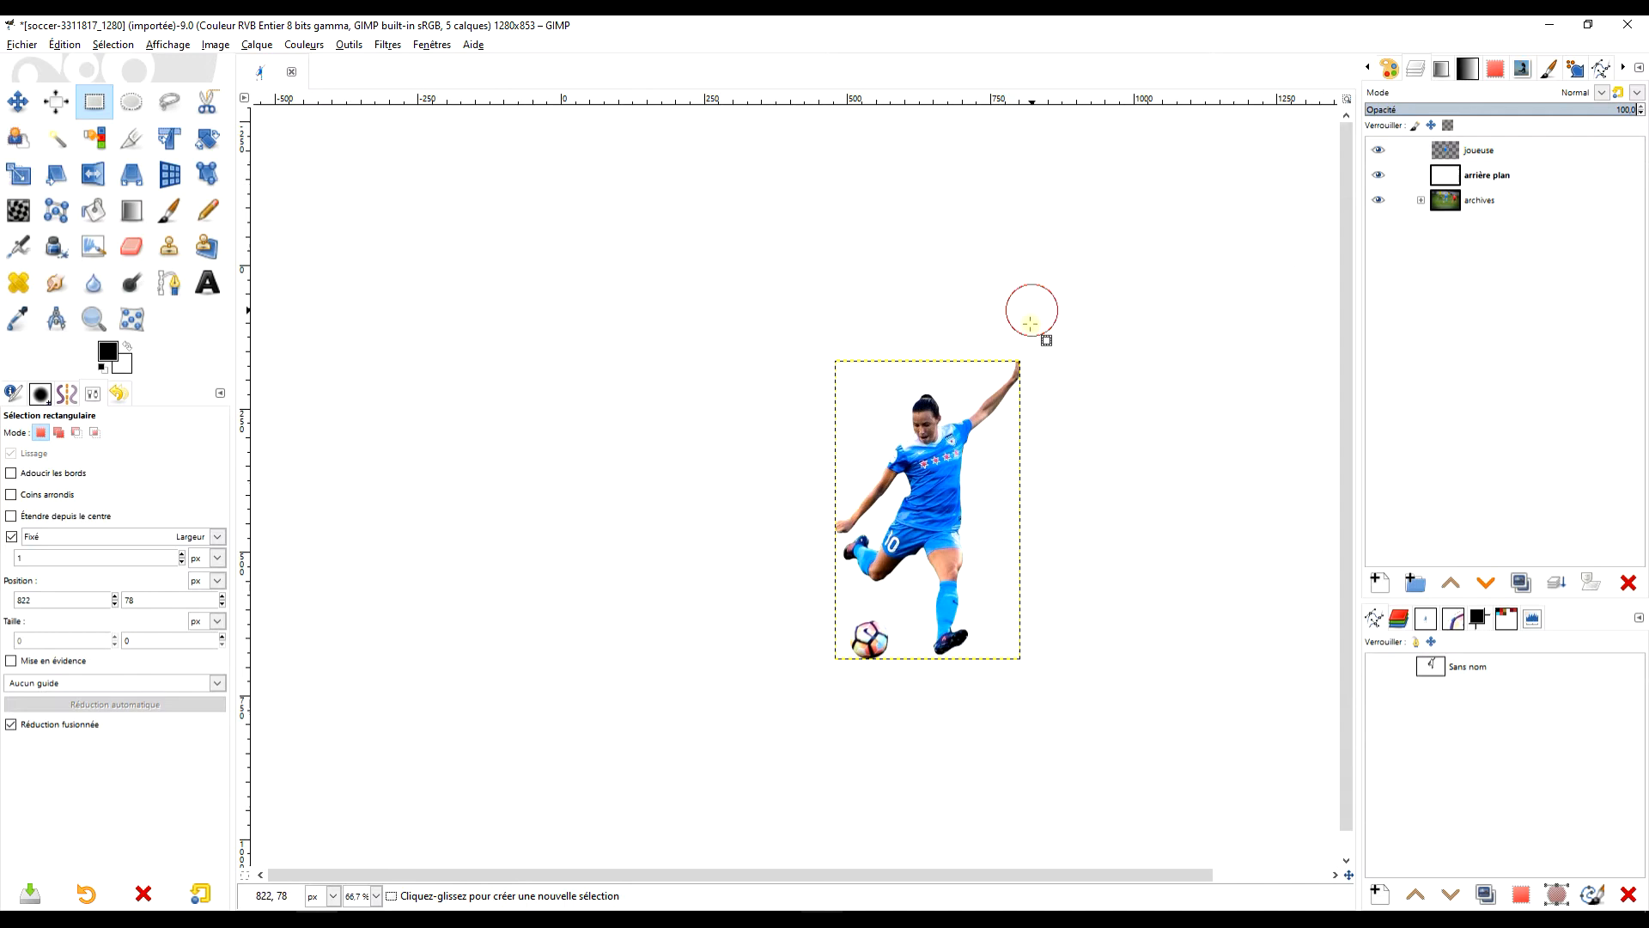
# Resize the joueuse layer to the image dimensions
pyautogui.scroll(2, 1020, 478)
pyautogui.moveTo(982, 548); pyautogui.dragTo(1043, 416)
pyautogui.scroll(-1, 1043, 418)
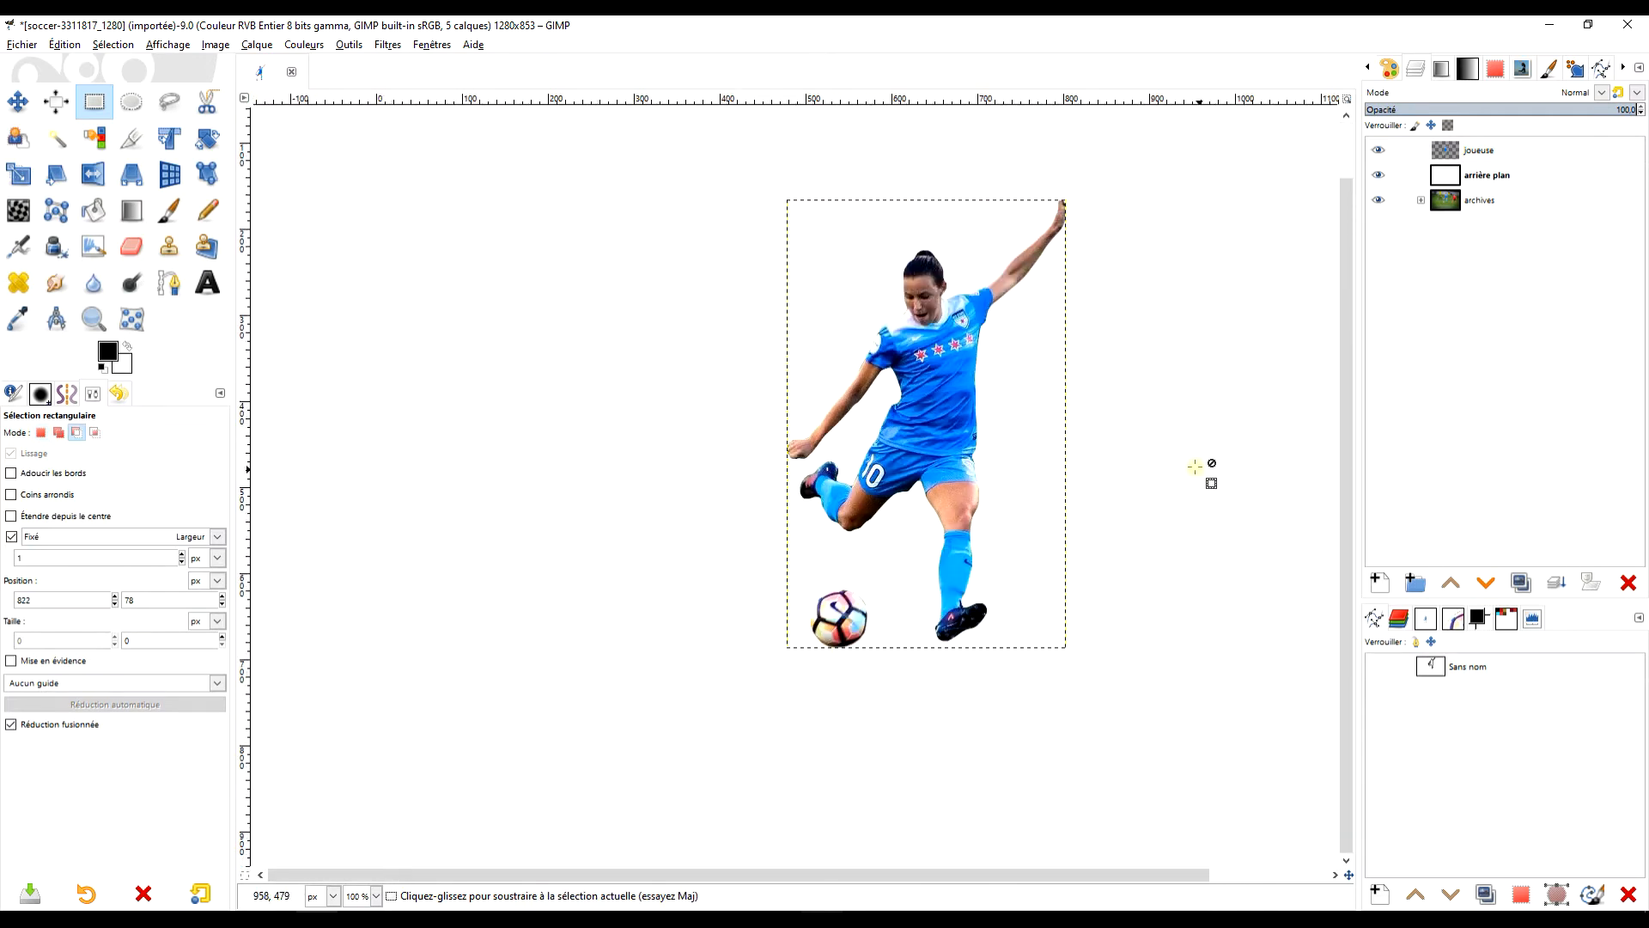
pyautogui.scroll(-1, 1207, 464)
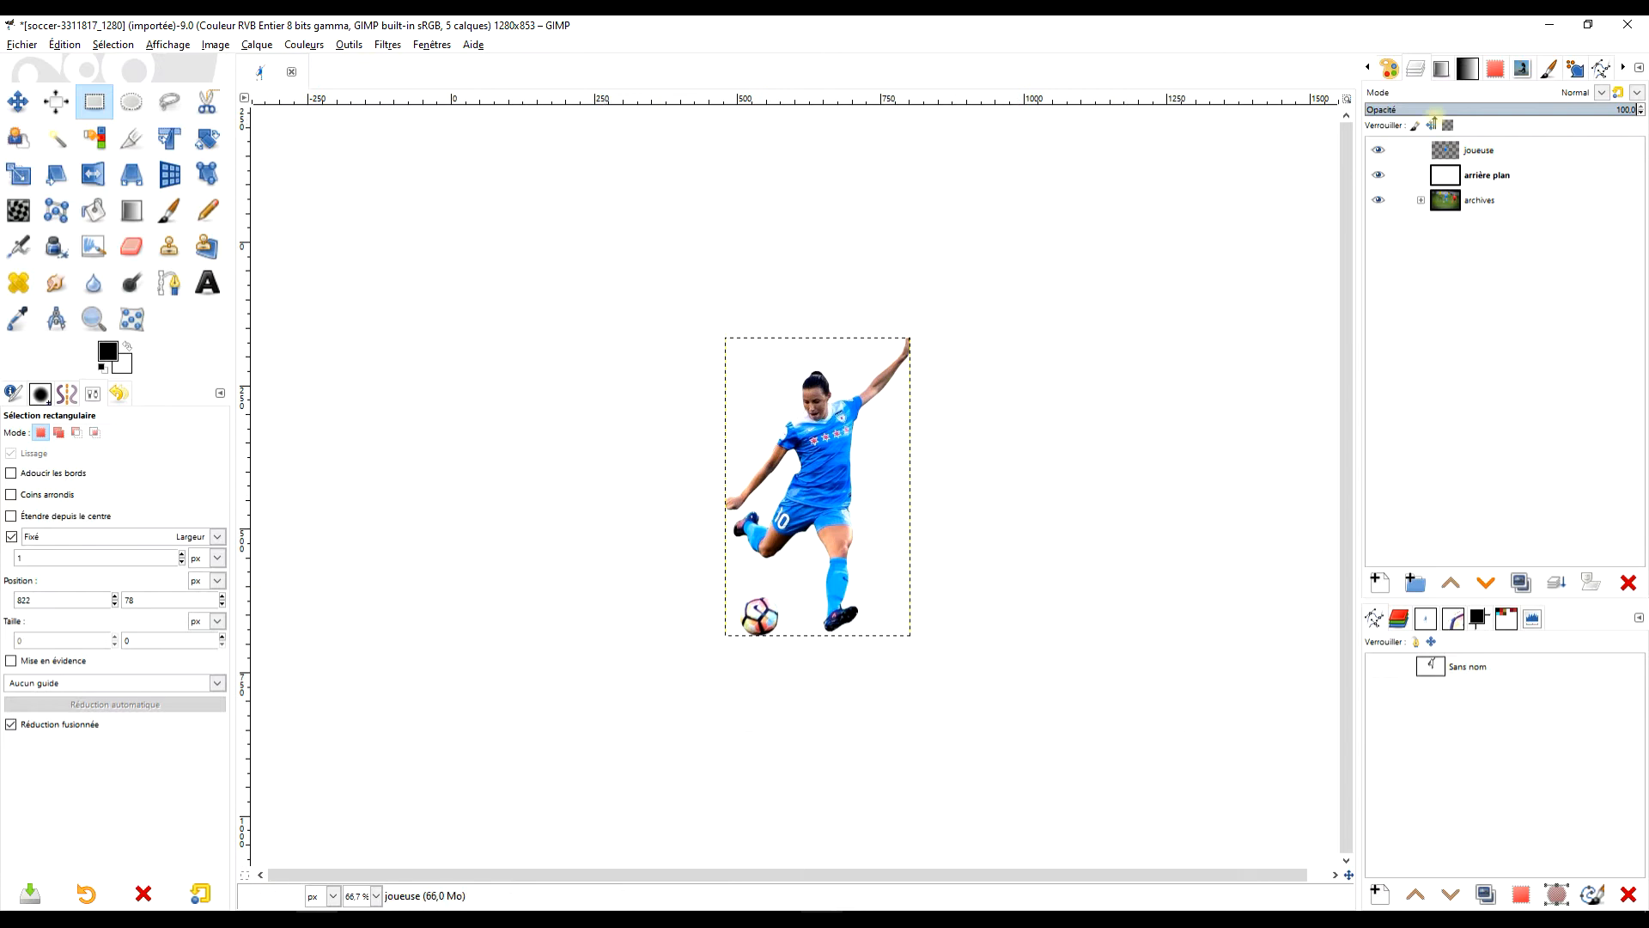
pyautogui.rightClick(1448, 151)
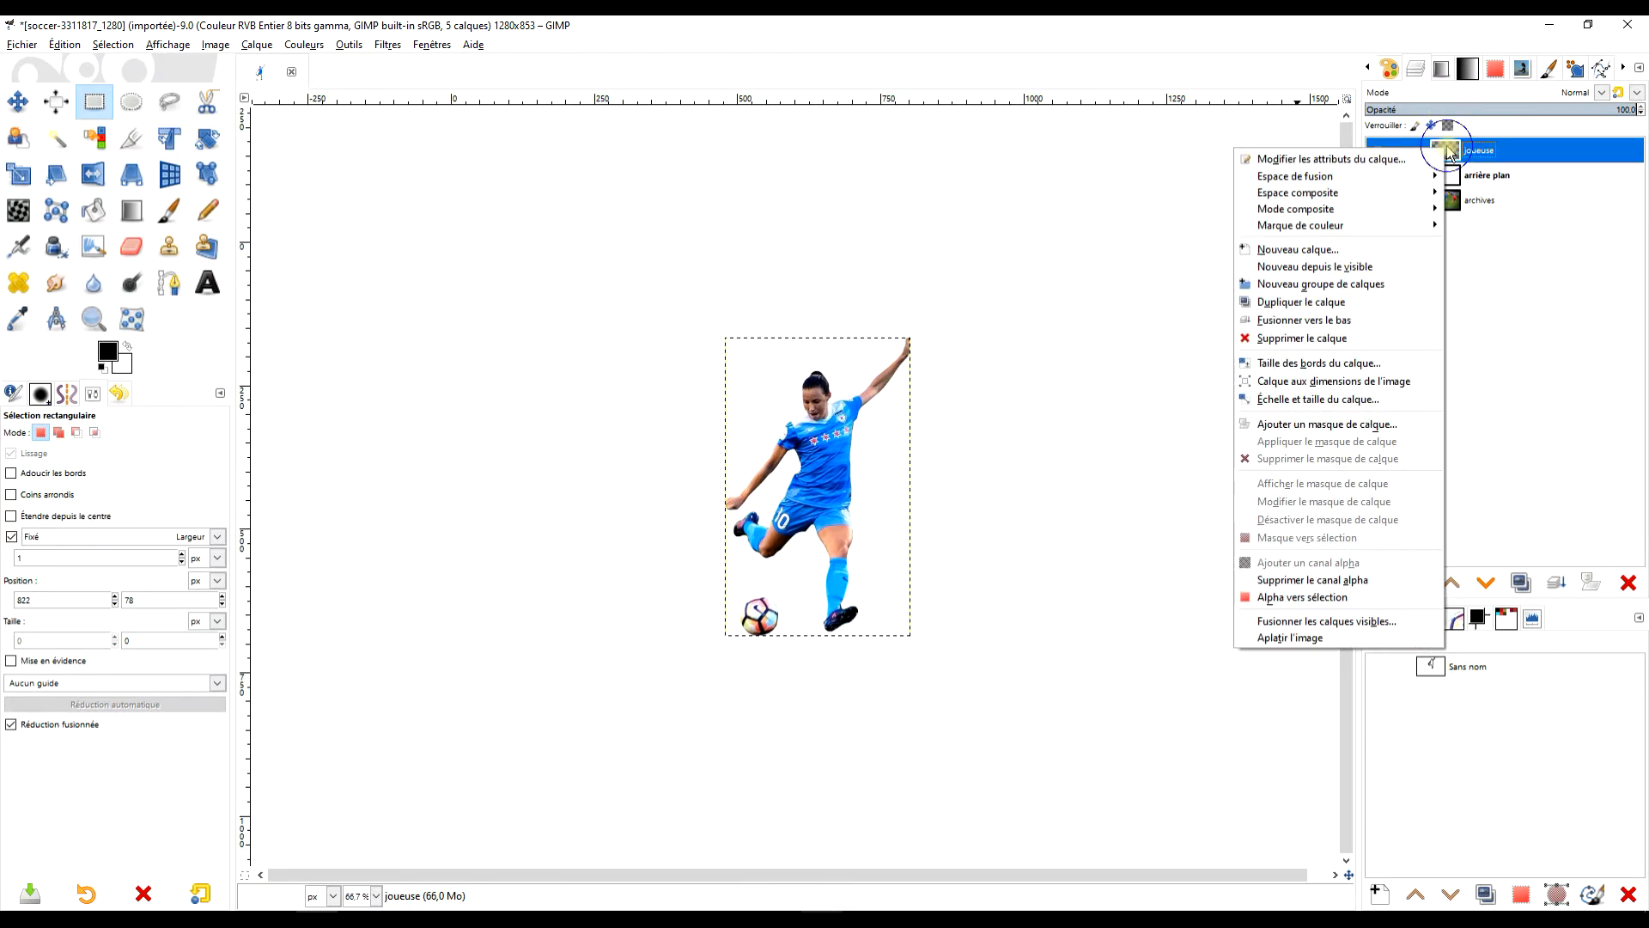
pyautogui.click(1347, 383)
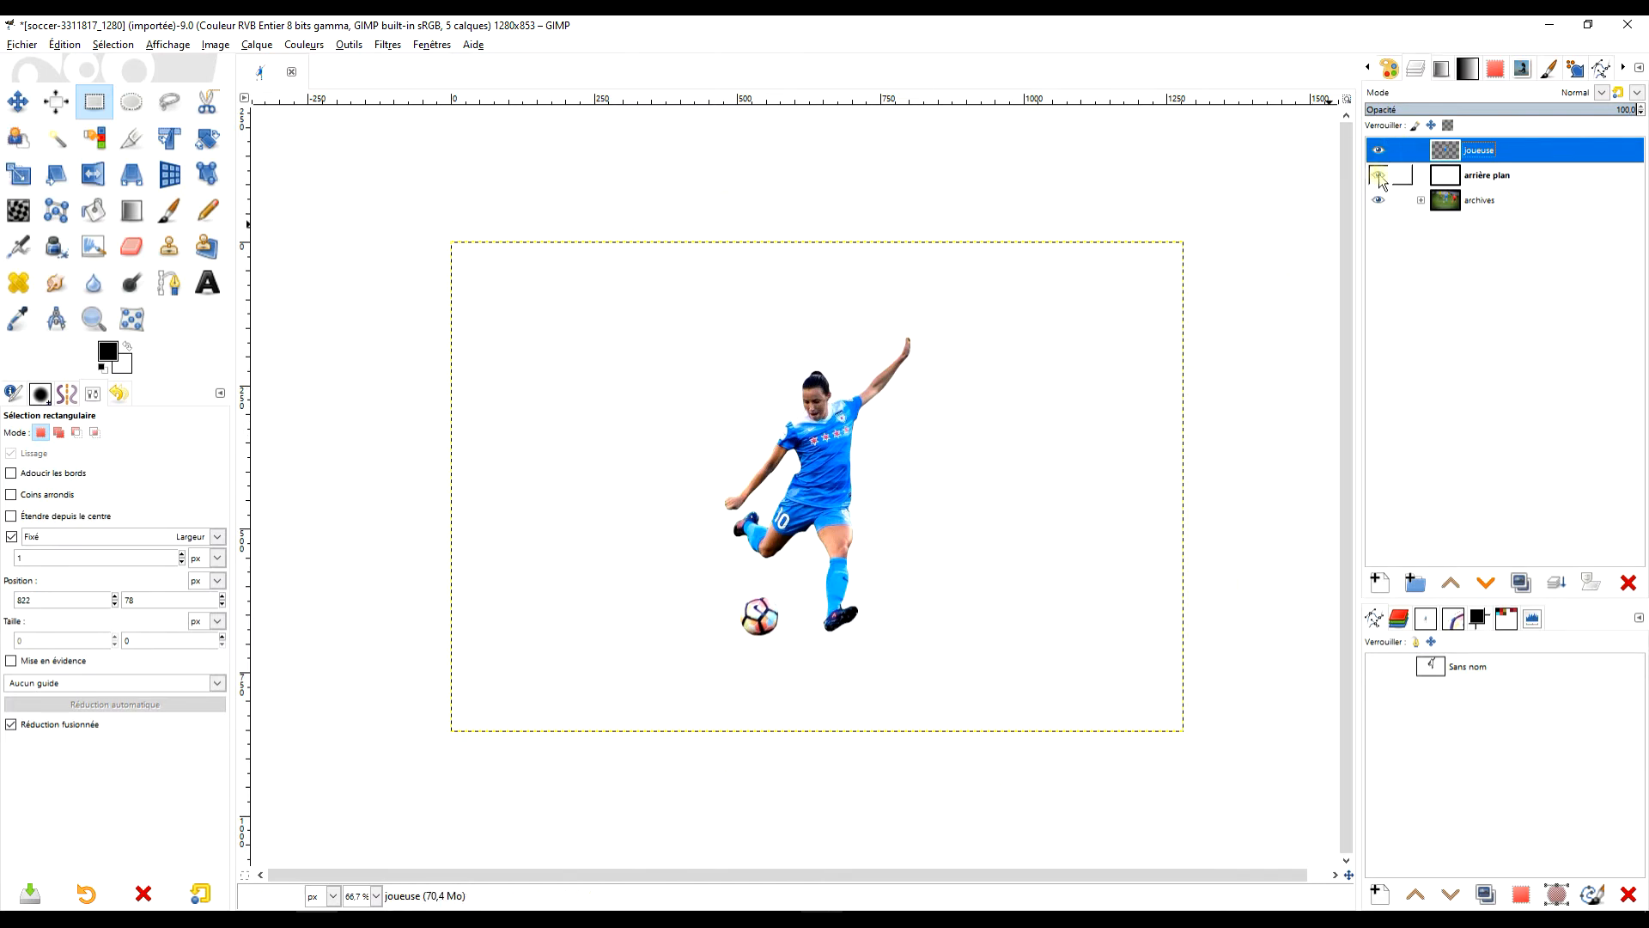
# Hide the arrière plan and archives layers to check the player against transparency, and show both layers again
pyautogui.moveTo(1380, 176); pyautogui.dragTo(1379, 201)
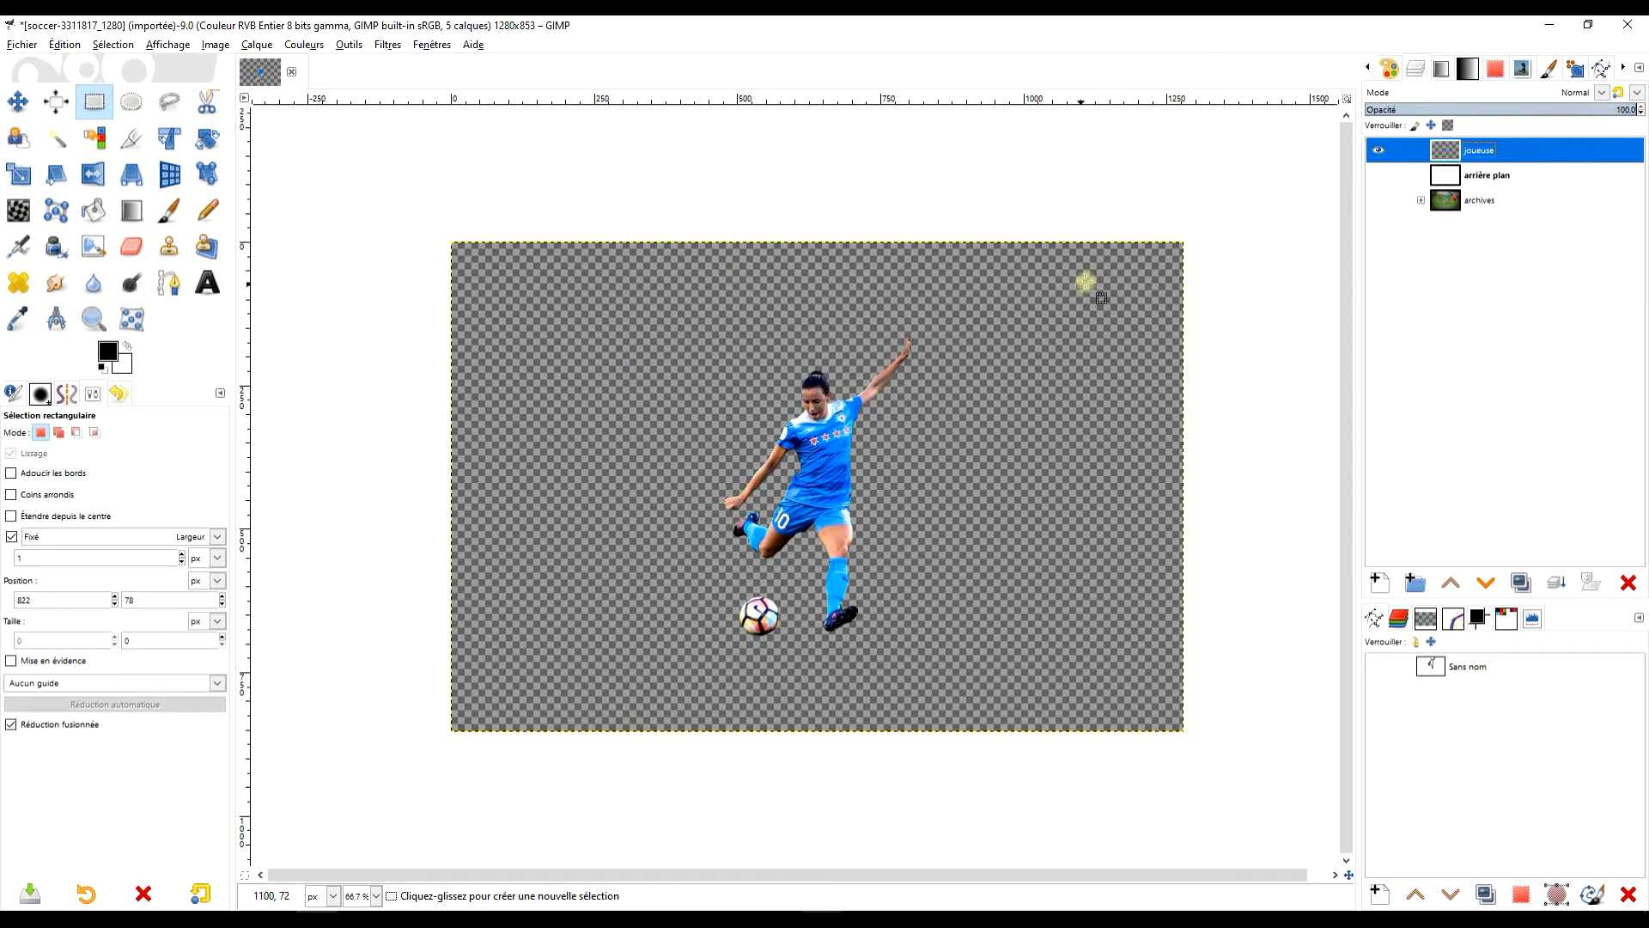
pyautogui.moveTo(1380, 202); pyautogui.dragTo(1379, 175)
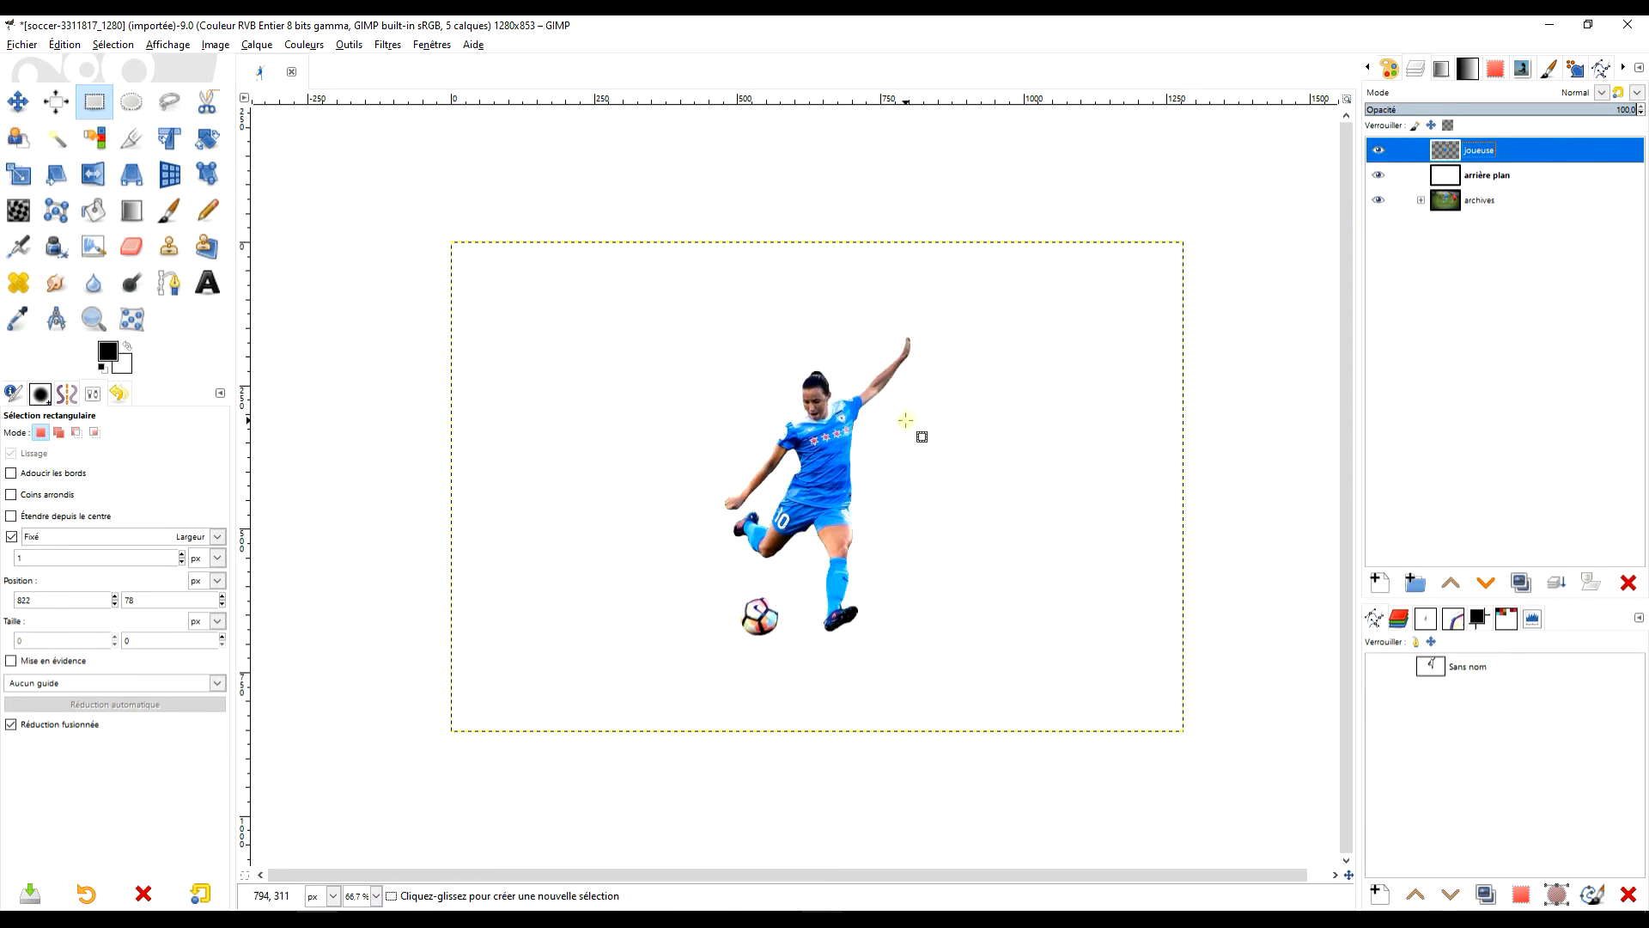
pyautogui.scroll(2, 936, 382)
pyautogui.scroll(-1, 1002, 358)
pyautogui.moveTo(986, 395); pyautogui.dragTo(959, 405)
pyautogui.moveTo(1053, 375); pyautogui.dragTo(1052, 387)
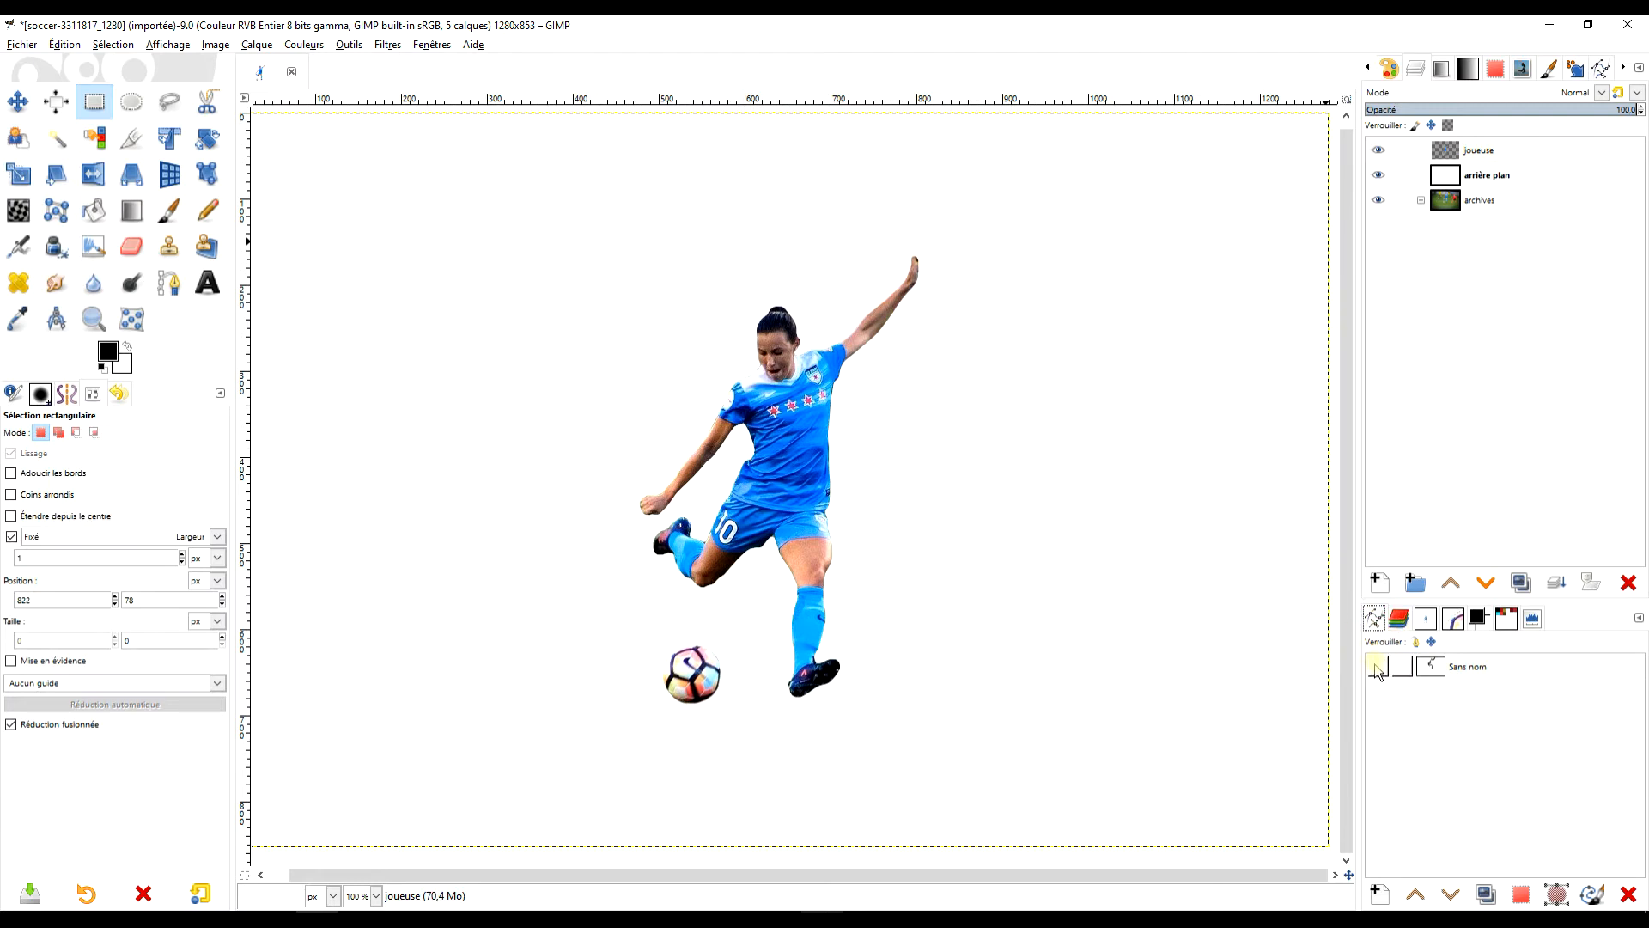
# Look up where the Chemins tab can be added, and show and hide the Sans nom path on the canvas
pyautogui.click(1639, 618)
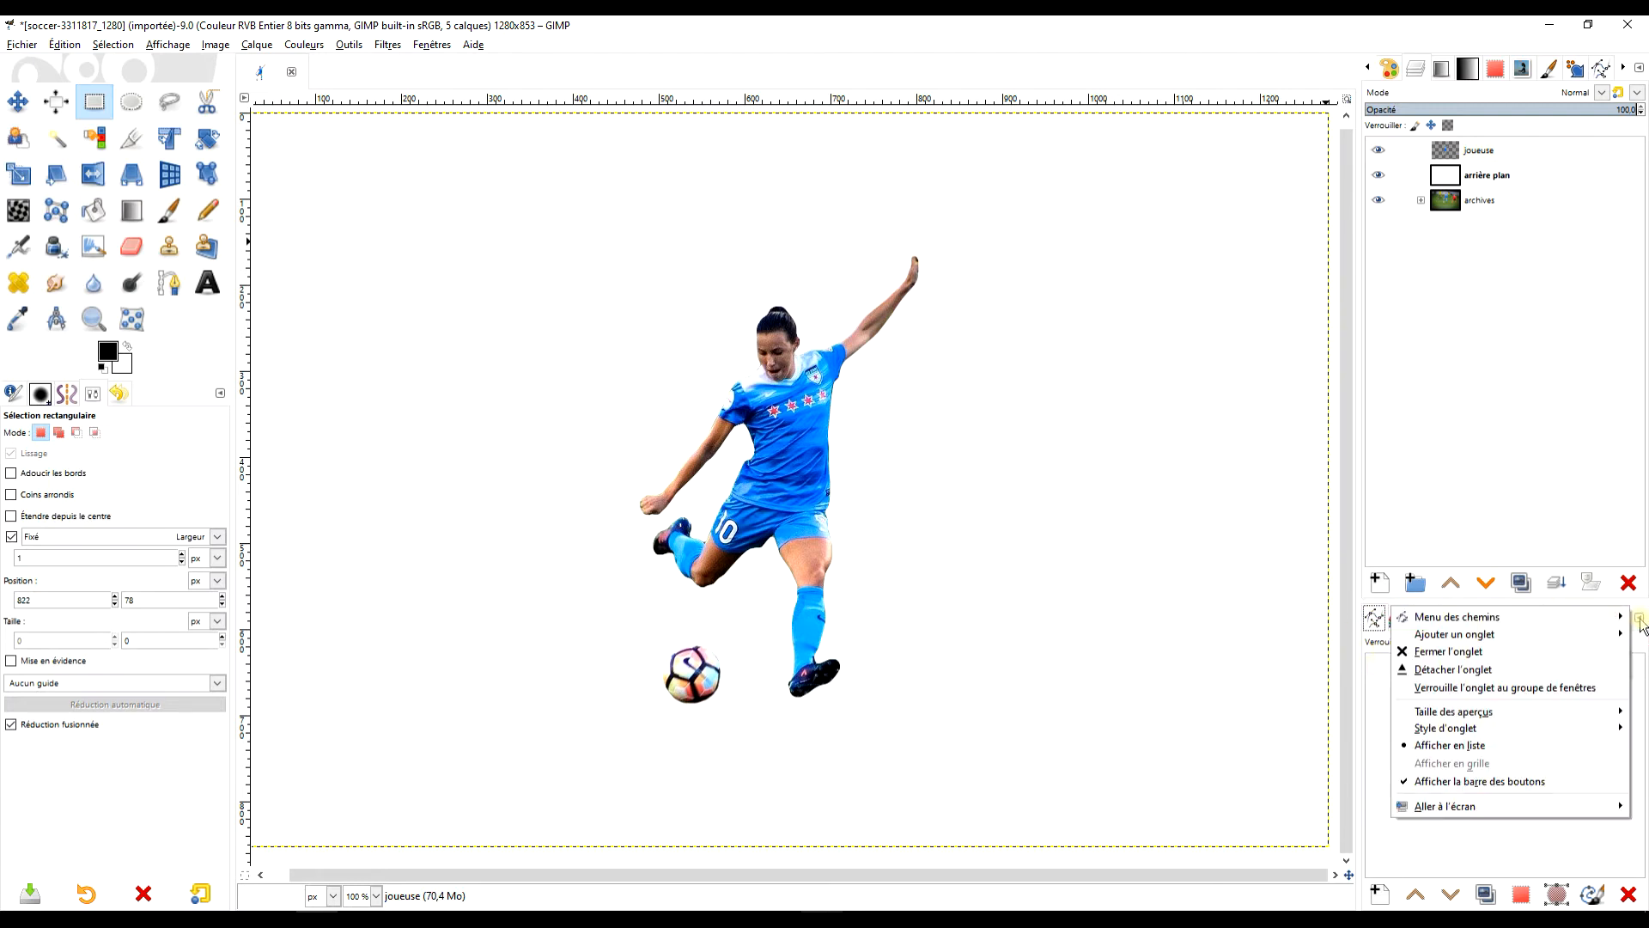
pyautogui.moveTo(1464, 634)
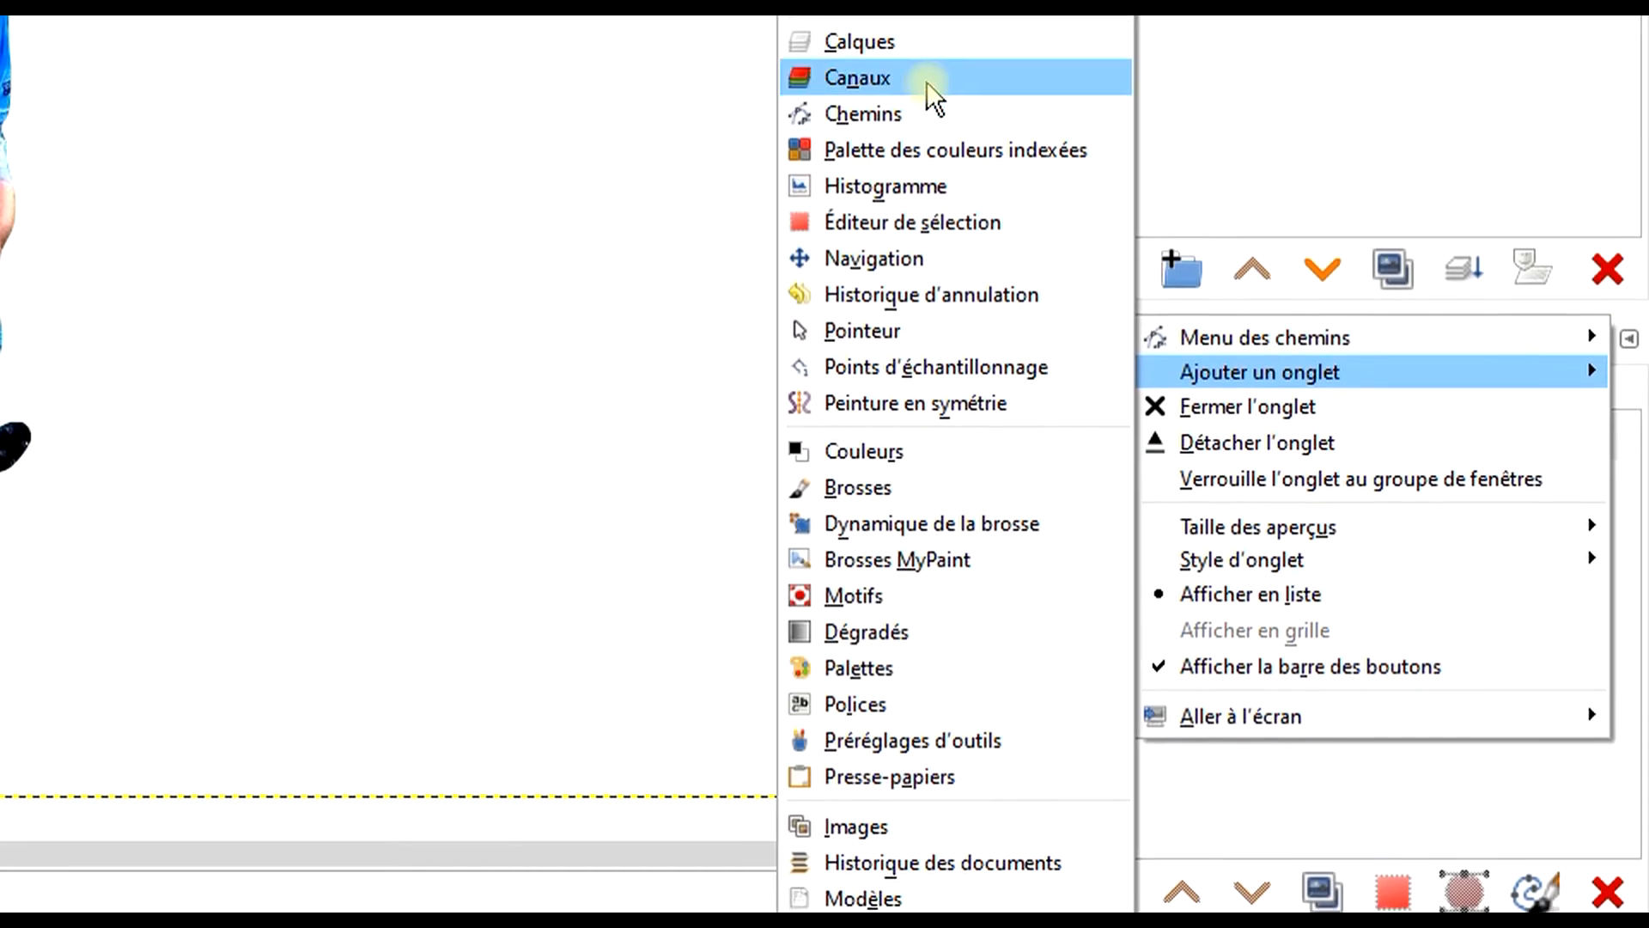
pyautogui.click(902, 111)
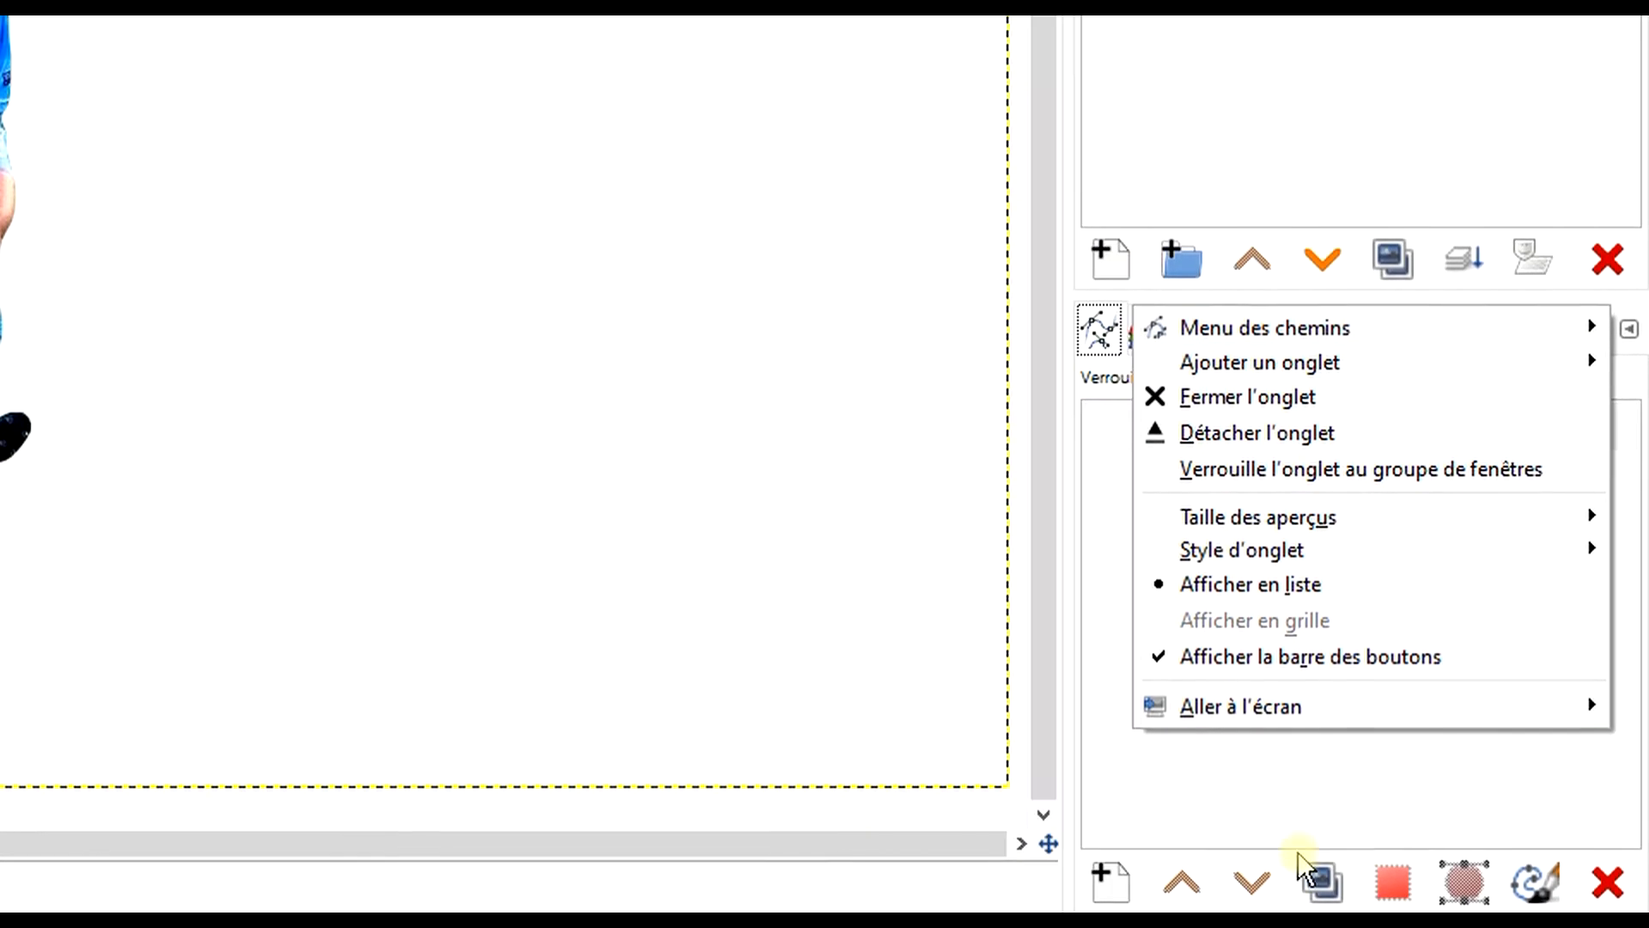
pyautogui.click(1315, 791)
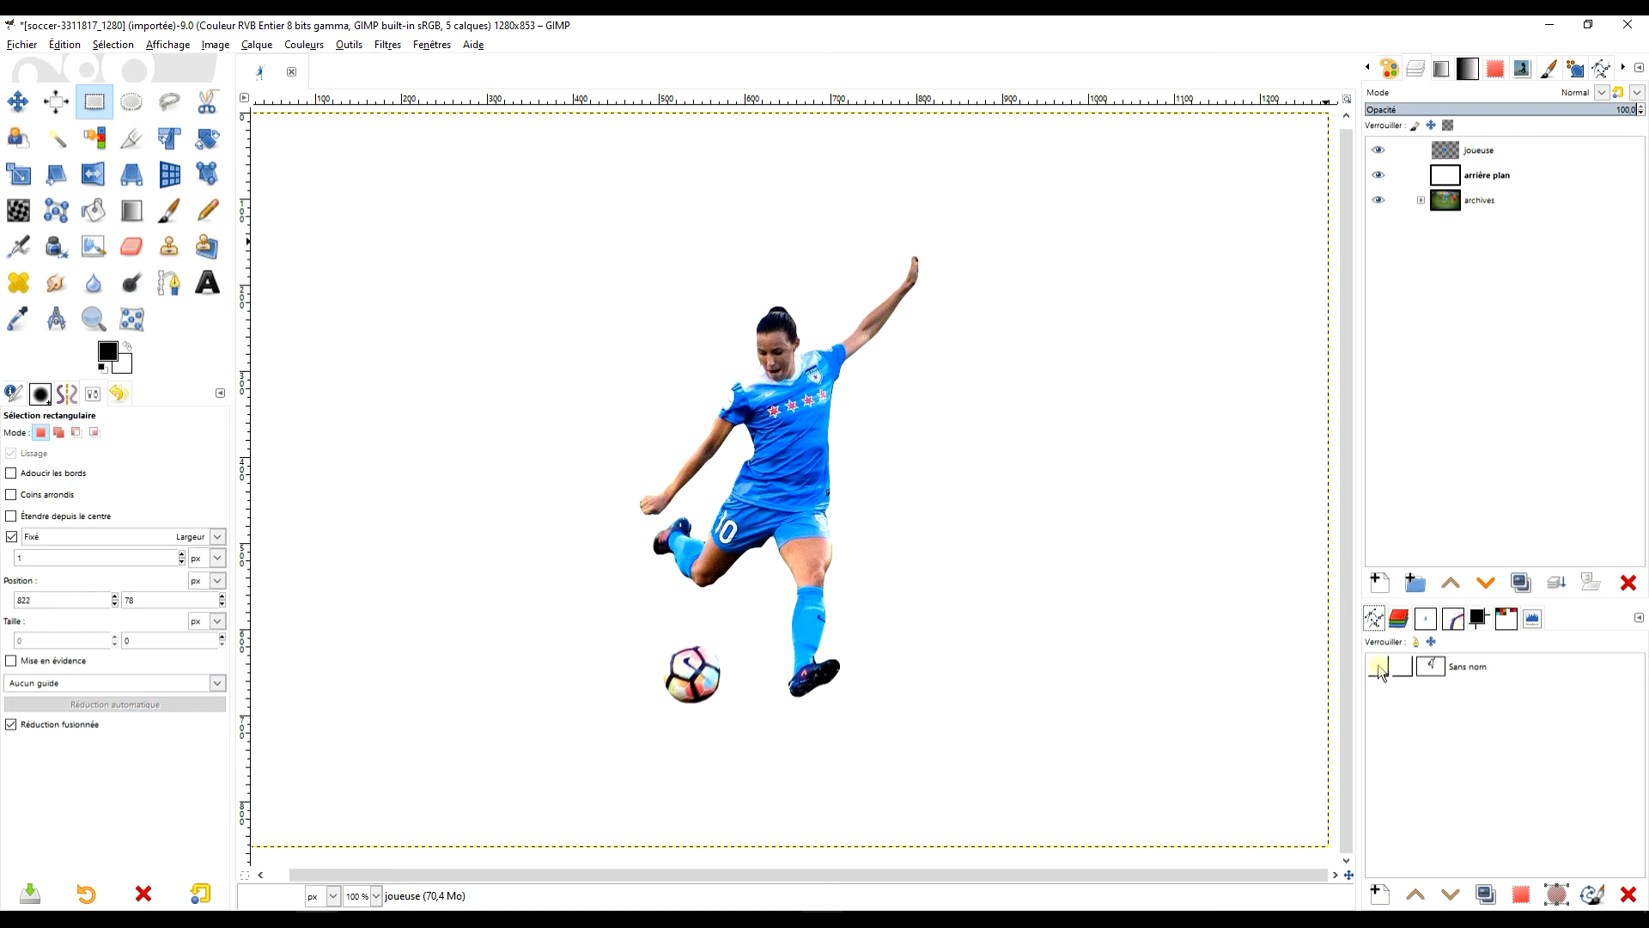
pyautogui.click(1380, 669)
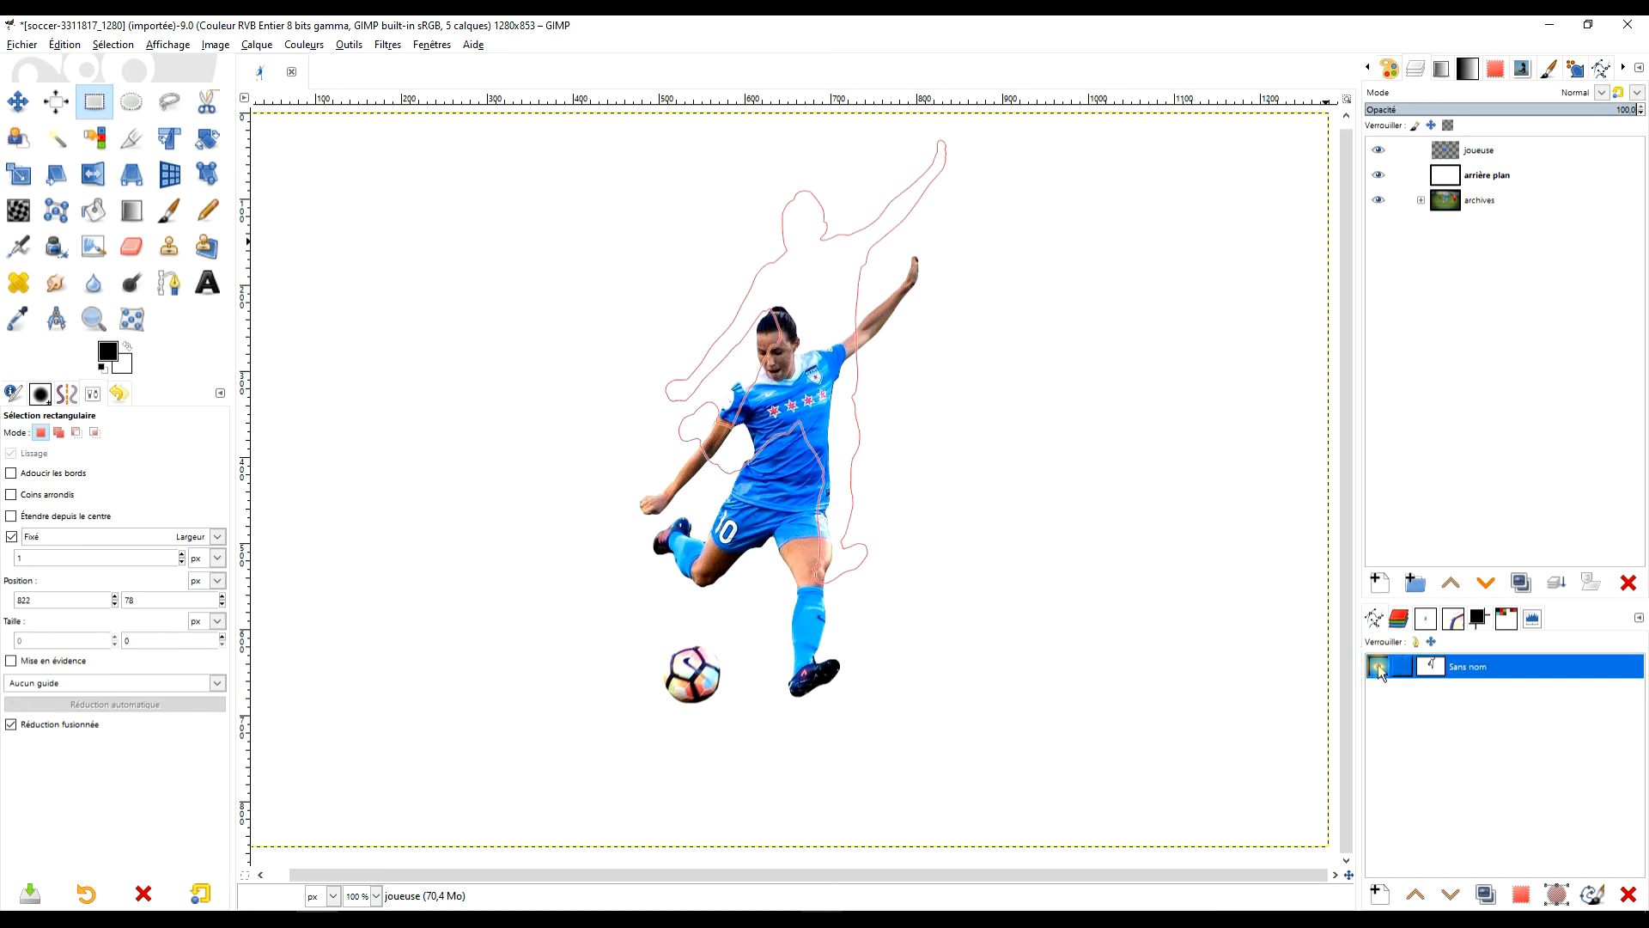
pyautogui.click(1379, 668)
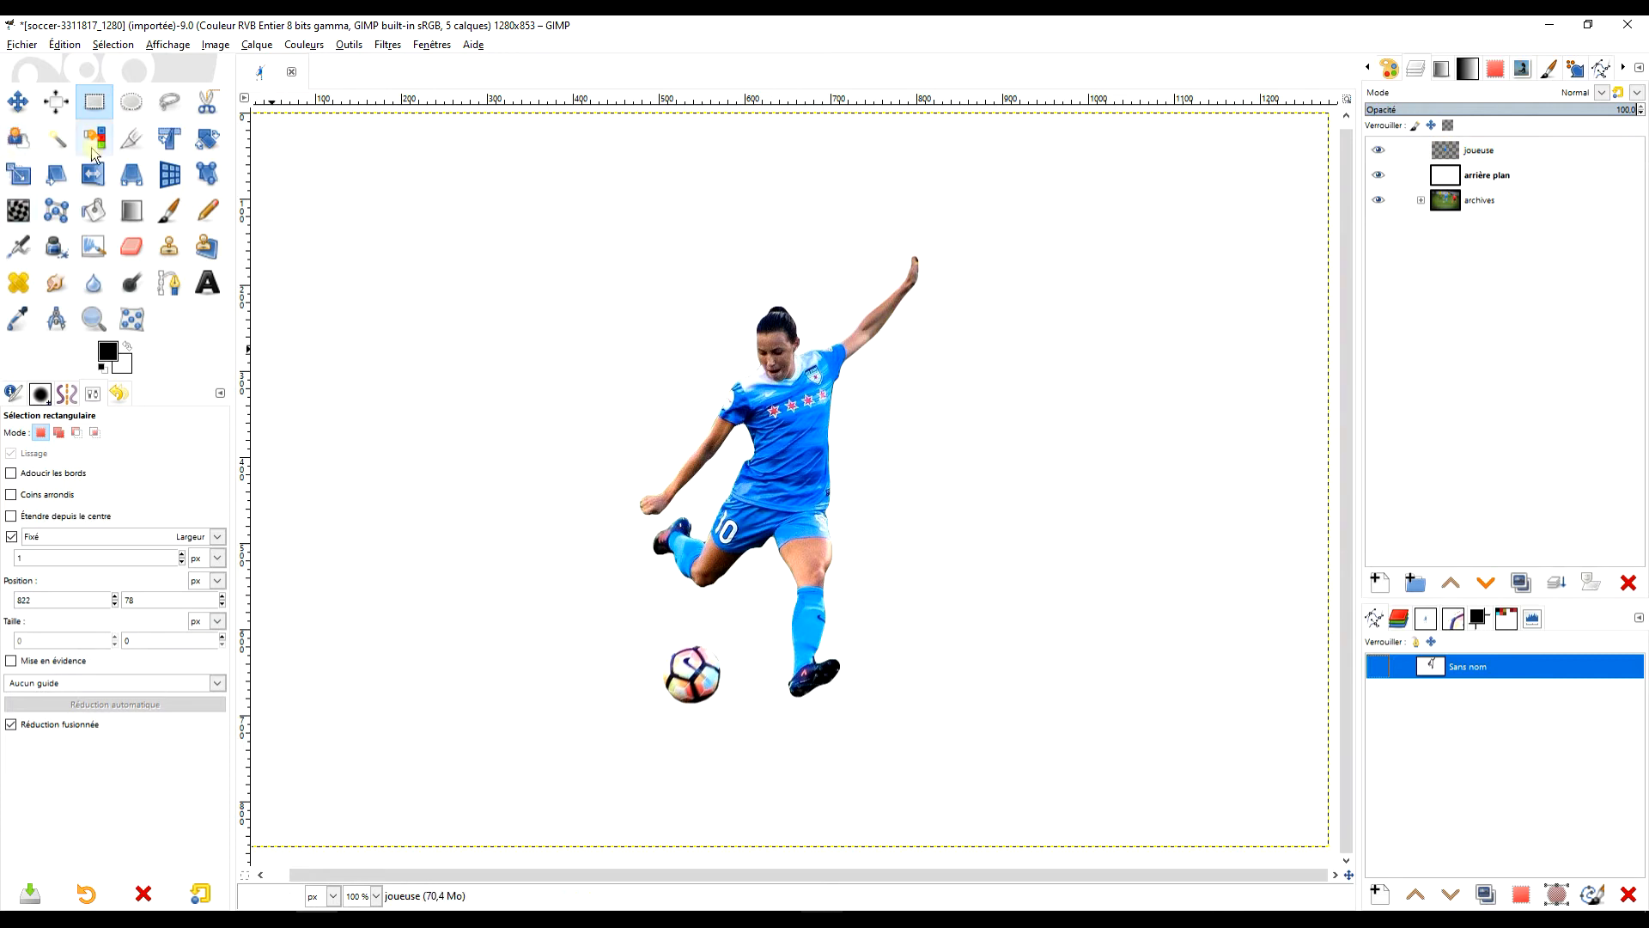
# Draw a circular selection of 604 × 604 px at position 315, 99 around the player and ball, with fixed 1:1 proportions and centre-line guides
pyautogui.click(129, 103)
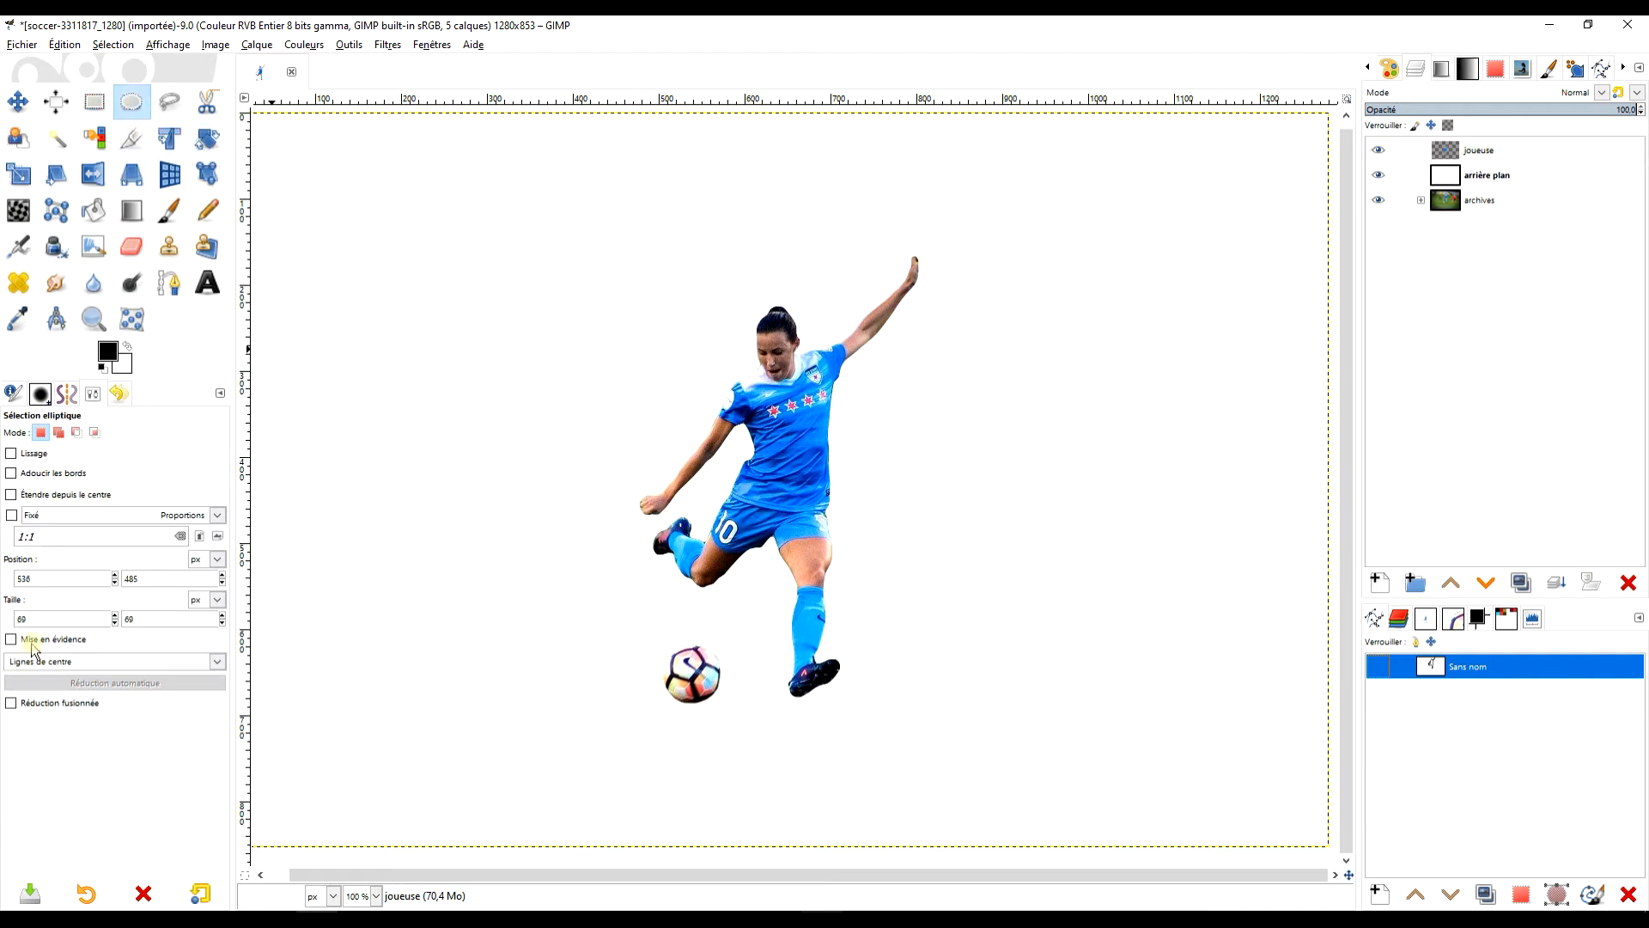
pyautogui.click(12, 516)
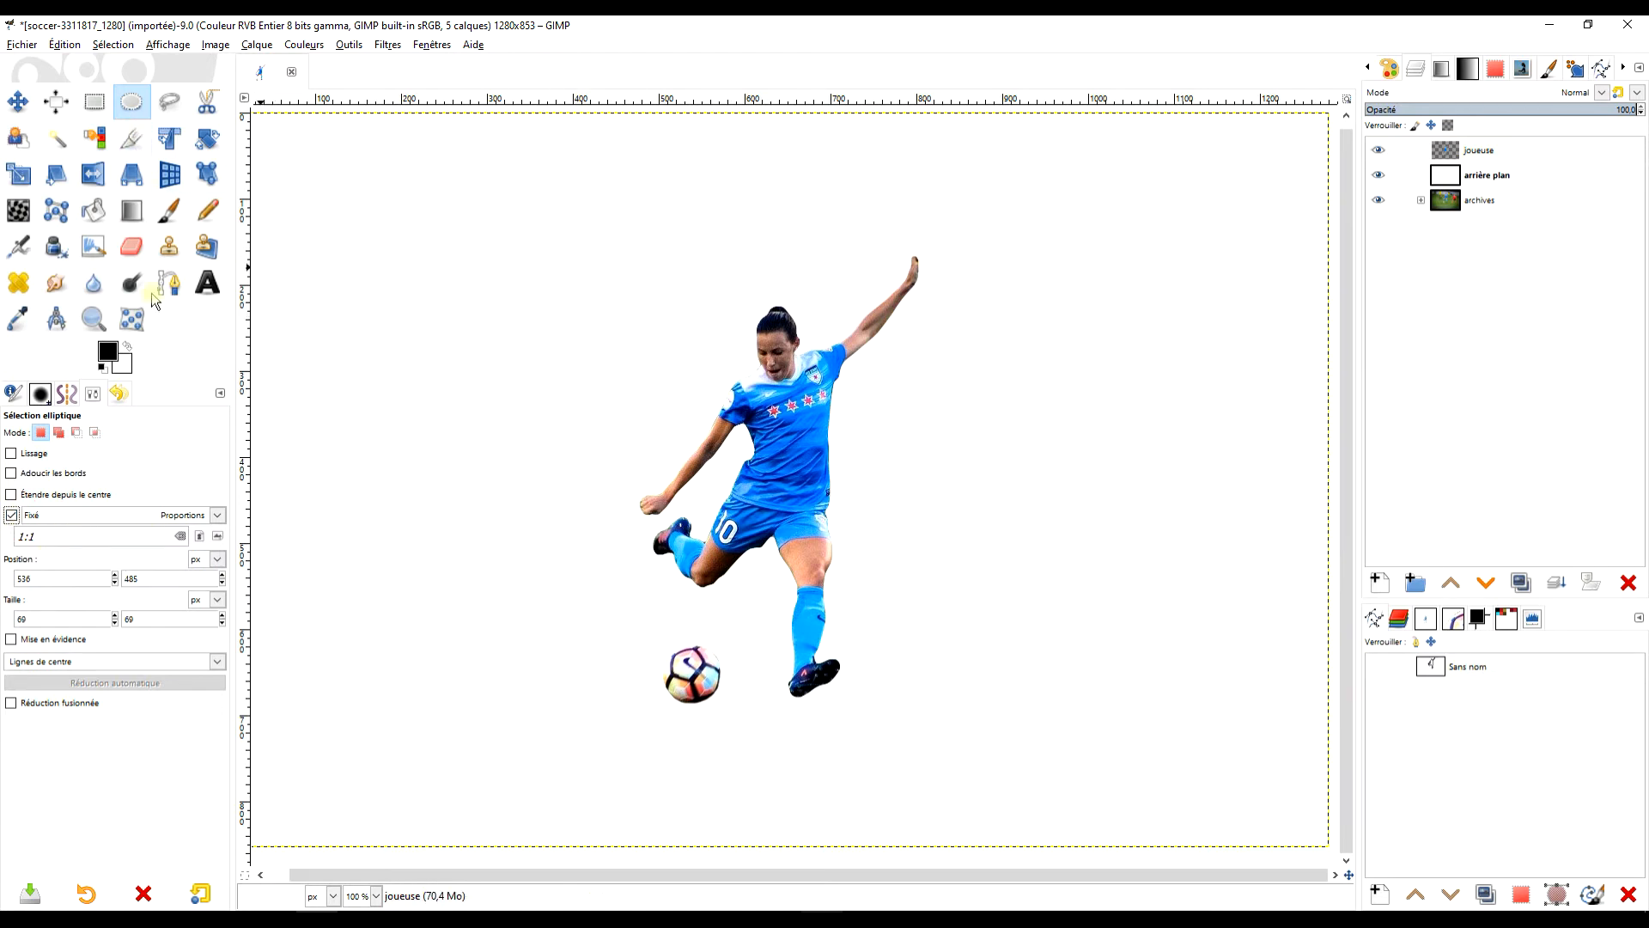
pyautogui.click(71, 669)
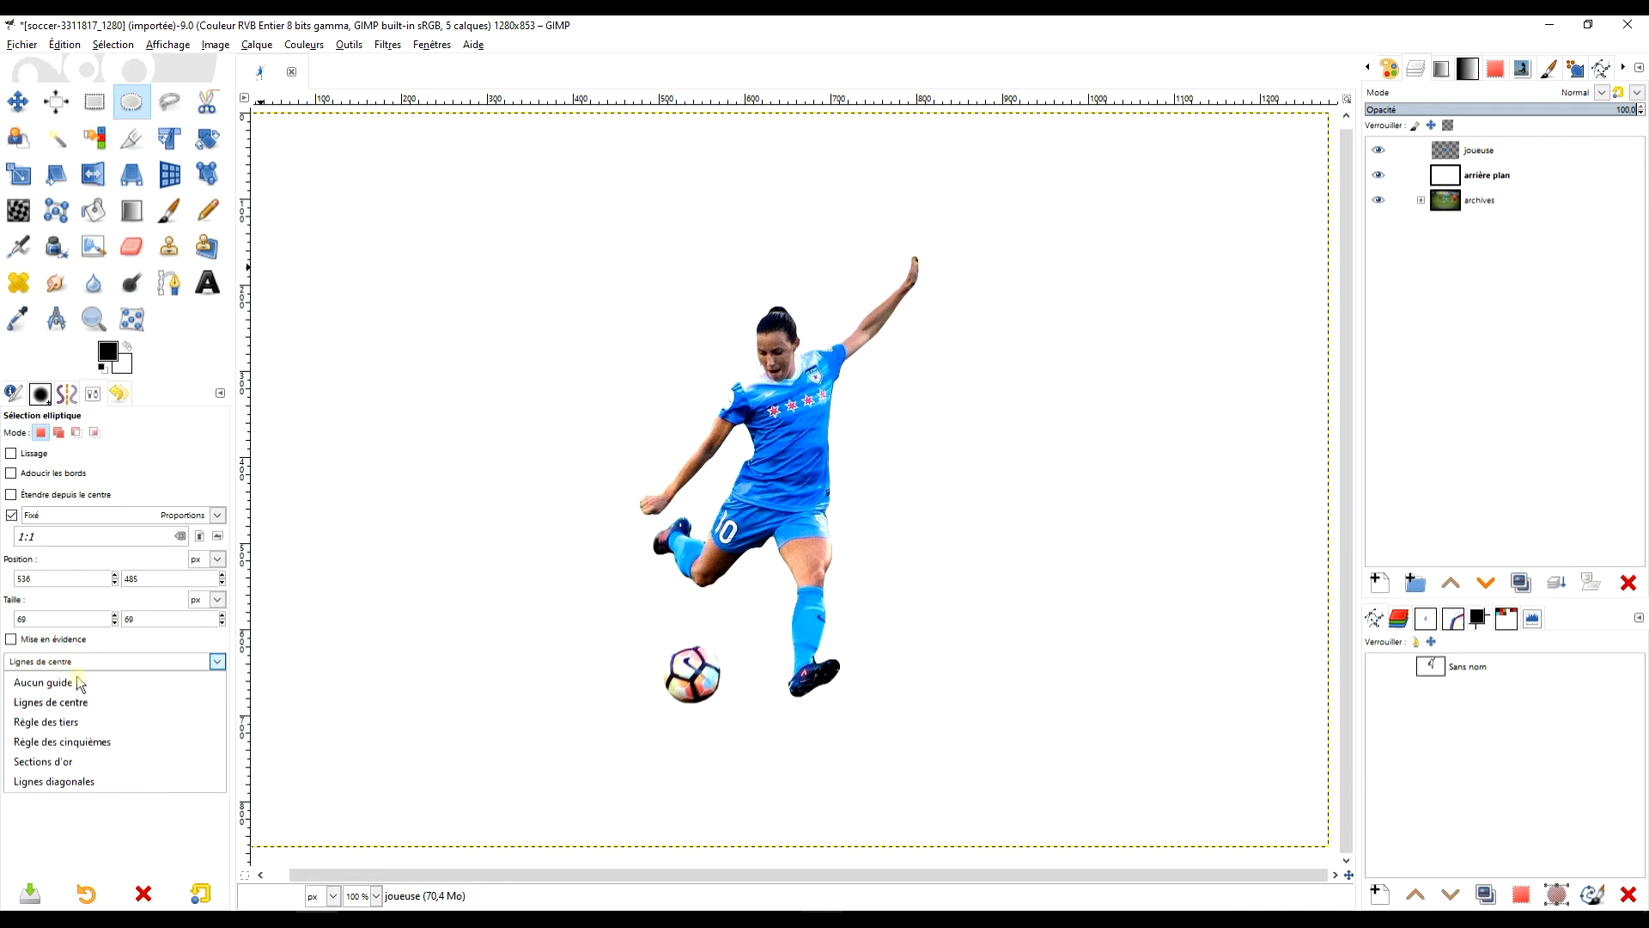
pyautogui.click(173, 842)
pyautogui.moveTo(482, 211); pyautogui.dragTo(1056, 755)
pyautogui.moveTo(756, 508); pyautogui.dragTo(756, 439)
pyautogui.moveTo(780, 176); pyautogui.dragTo(788, 232)
pyautogui.moveTo(807, 709); pyautogui.dragTo(813, 712)
pyautogui.moveTo(769, 454); pyautogui.dragTo(768, 474)
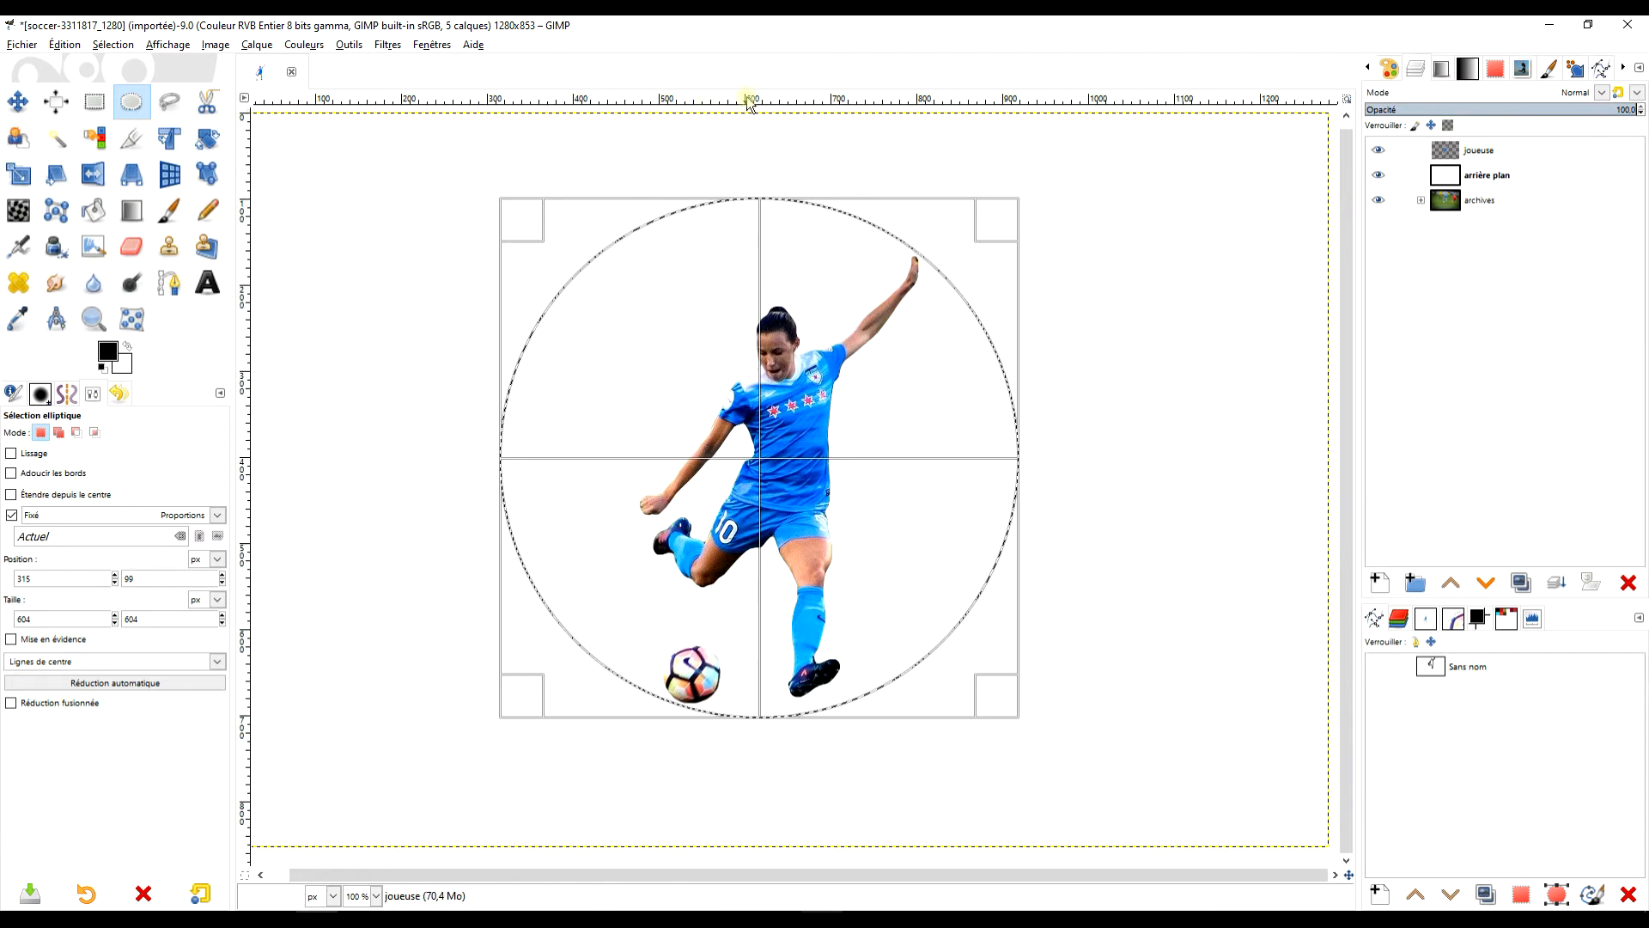
# Place a horizontal and a vertical guide through the centre of the circular selection
pyautogui.moveTo(763, 103); pyautogui.dragTo(845, 464)
pyautogui.moveTo(248, 265); pyautogui.dragTo(761, 280)
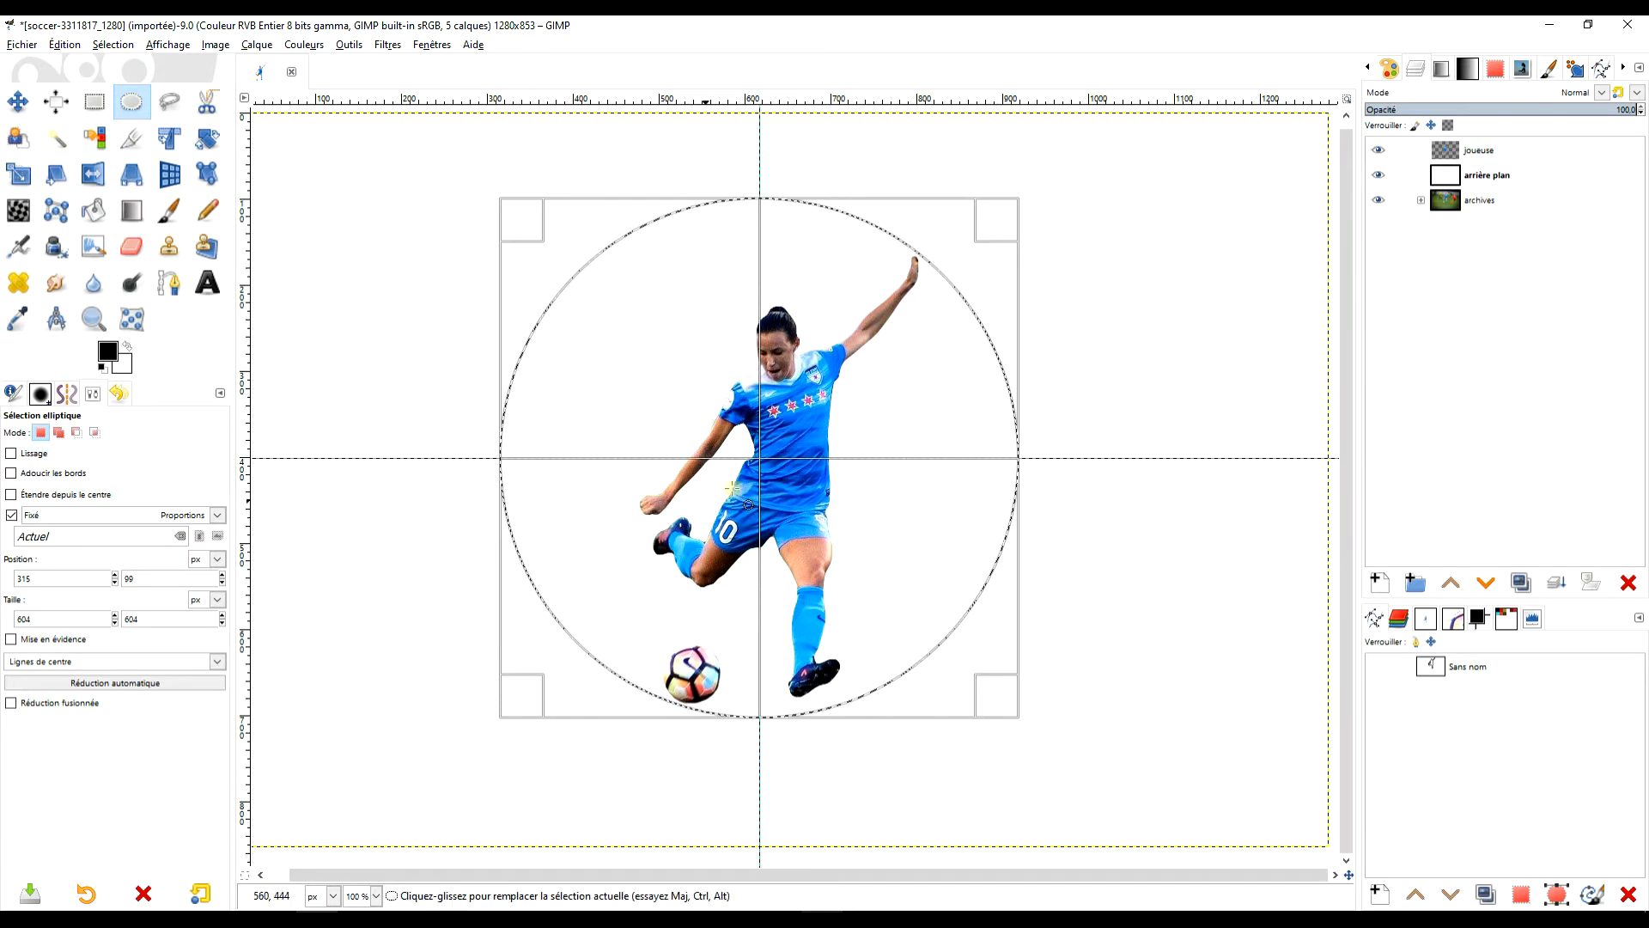
# Convert the circular selection to a path and clear the selection
pyautogui.click(110, 45)
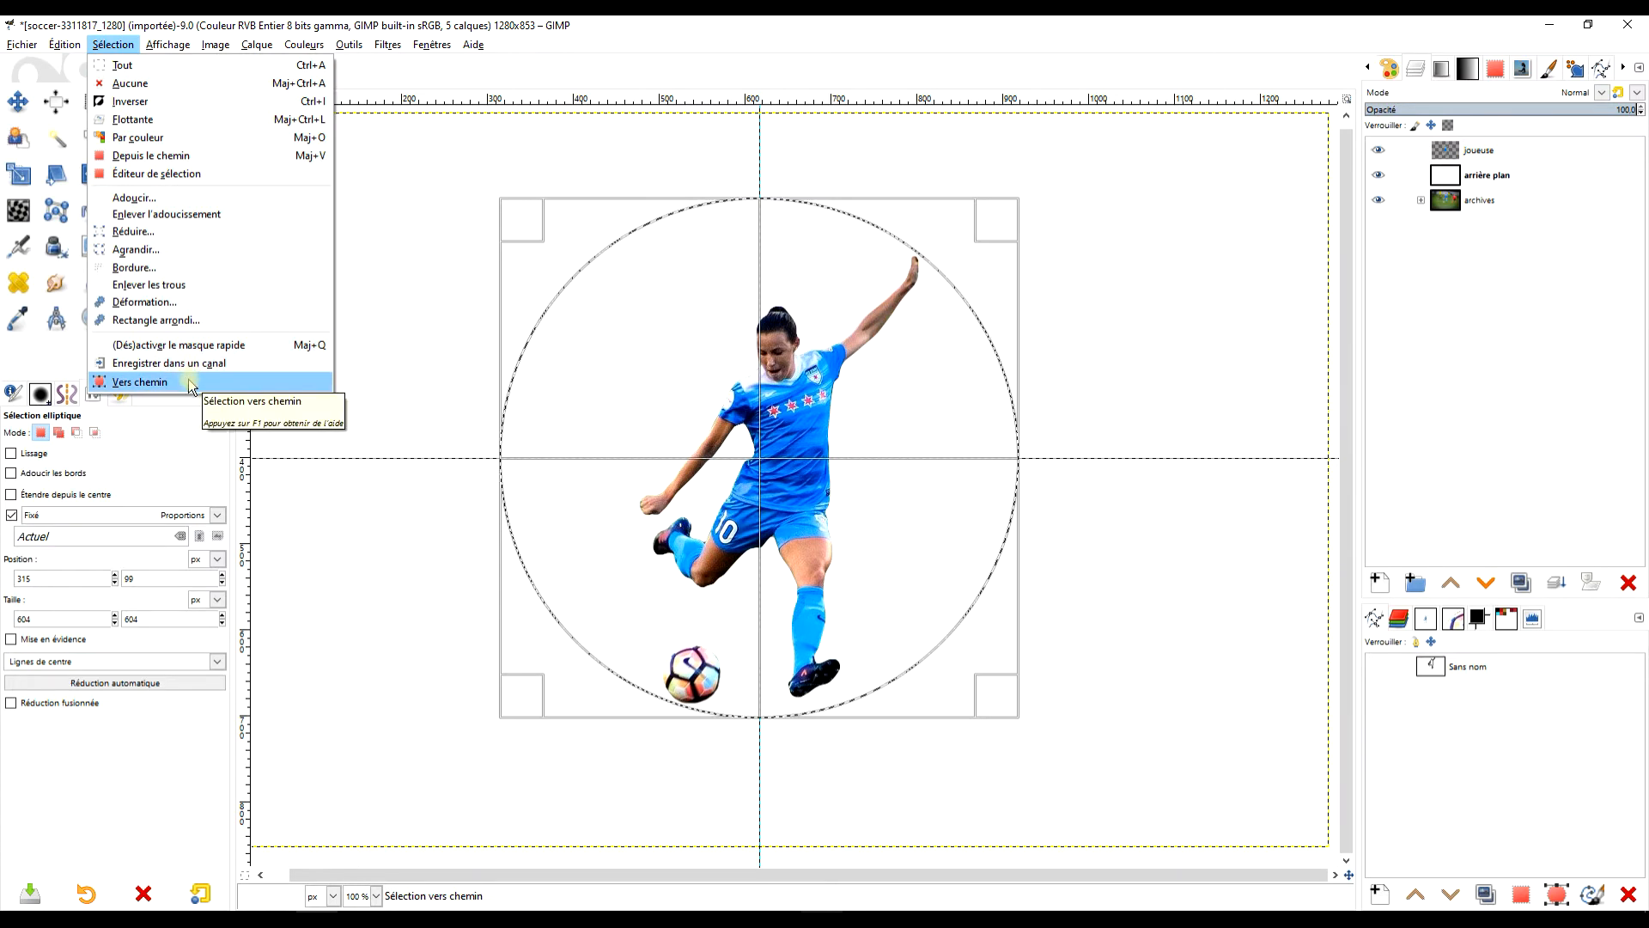
pyautogui.click(191, 385)
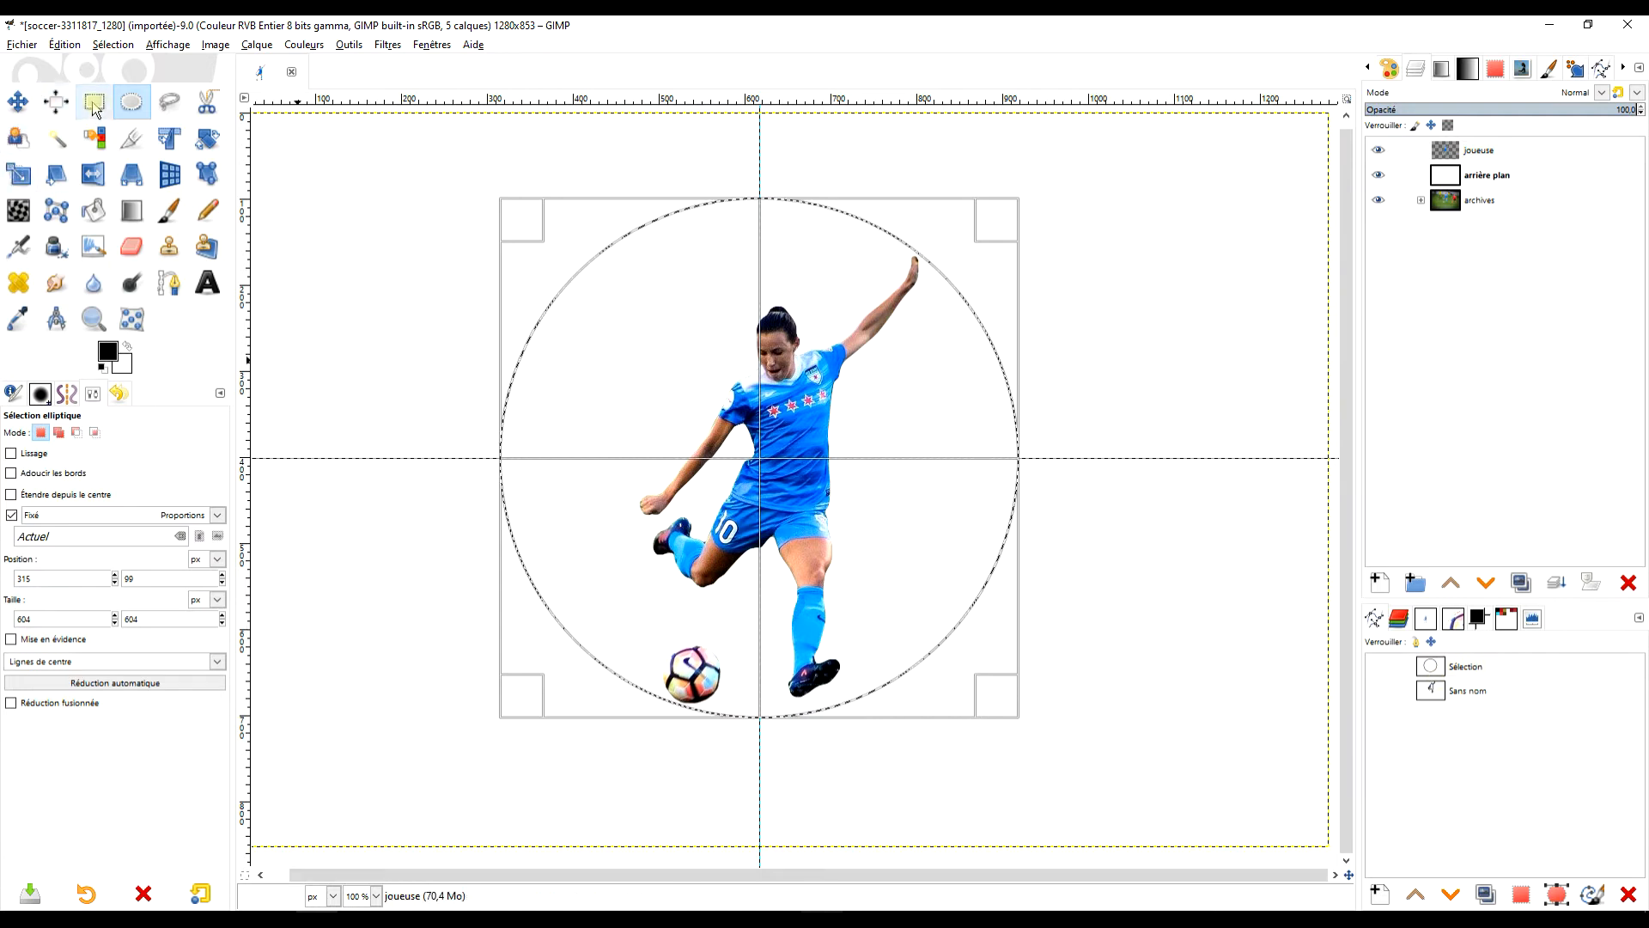
pyautogui.click(393, 181)
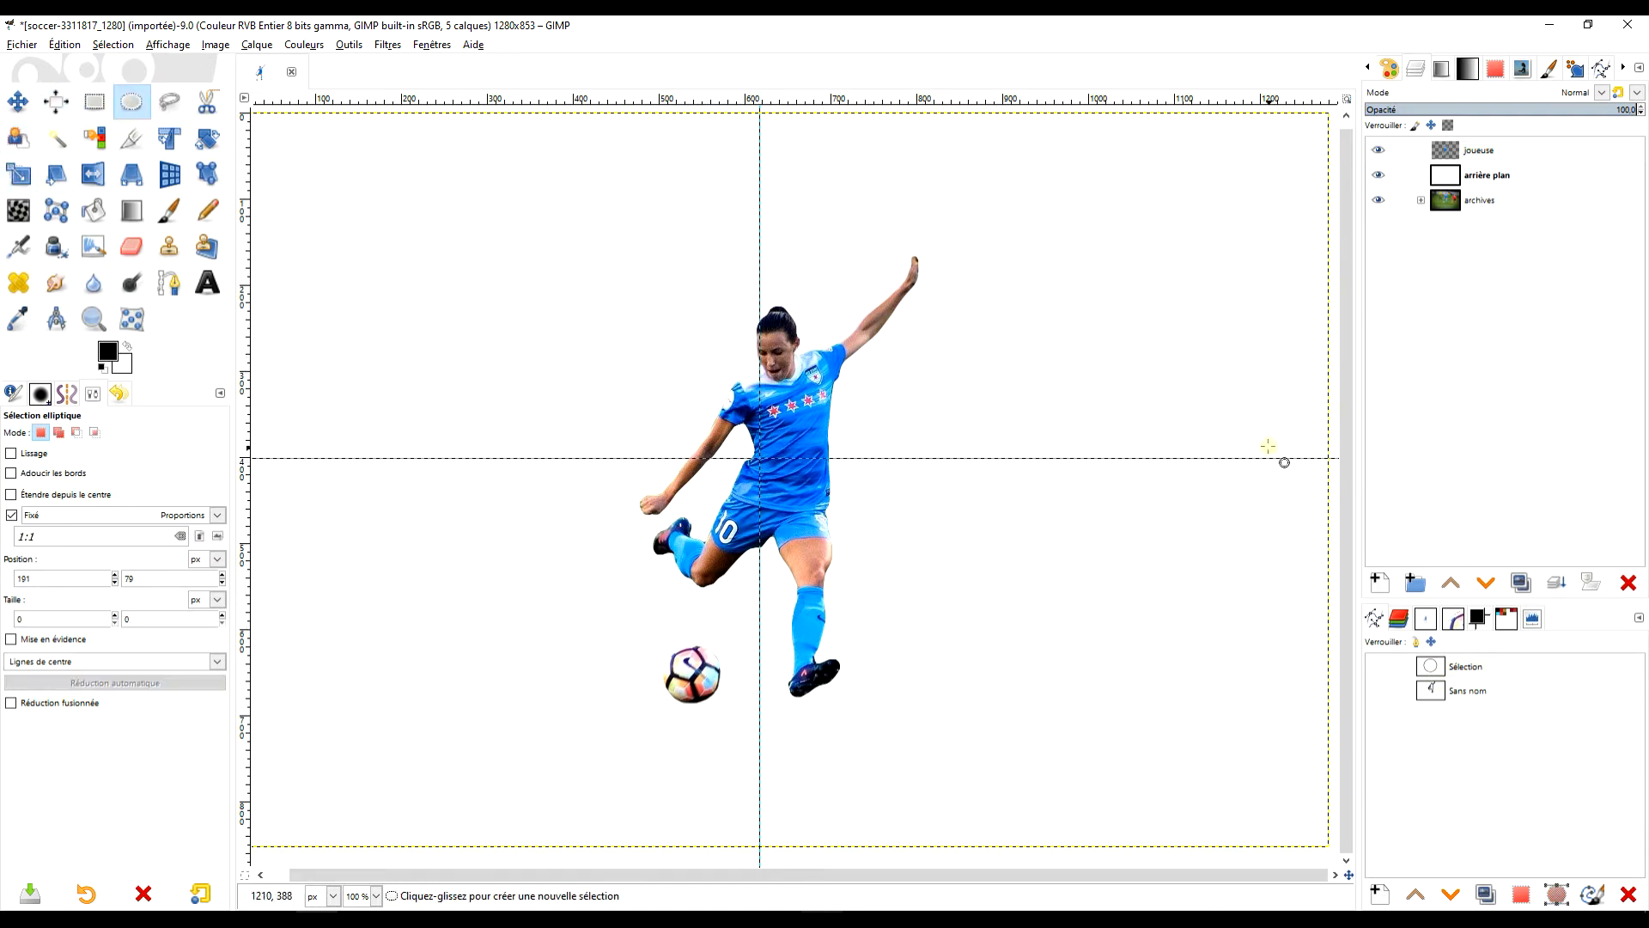
pyautogui.moveTo(1119, 285); pyautogui.dragTo(1098, 243)
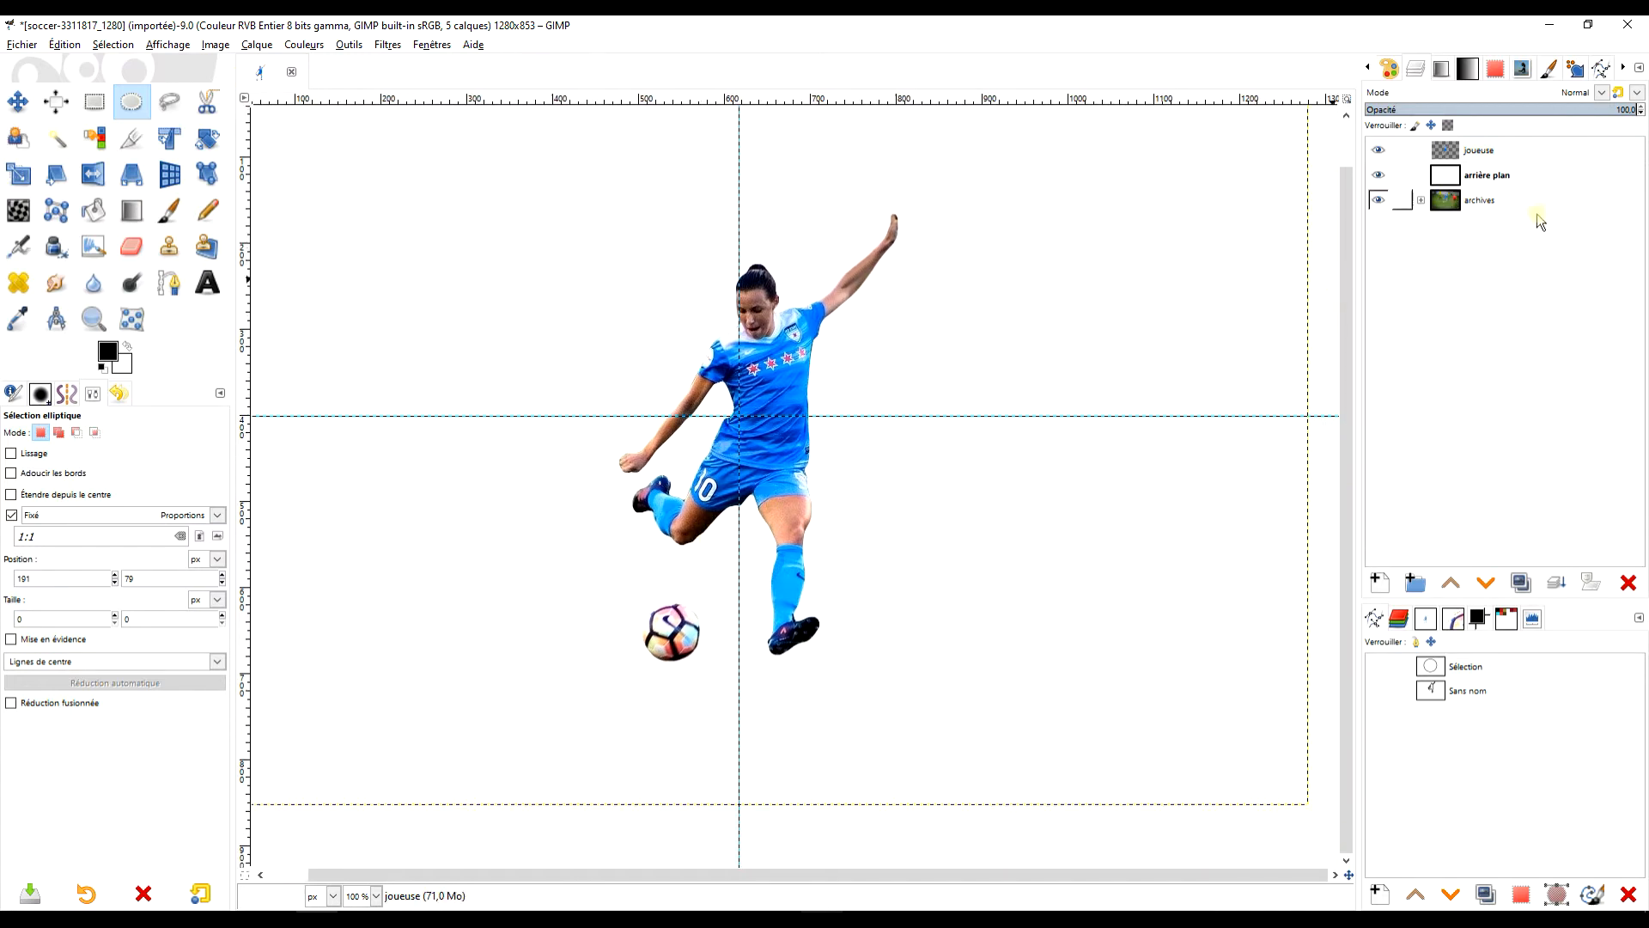
pyautogui.click(1469, 673)
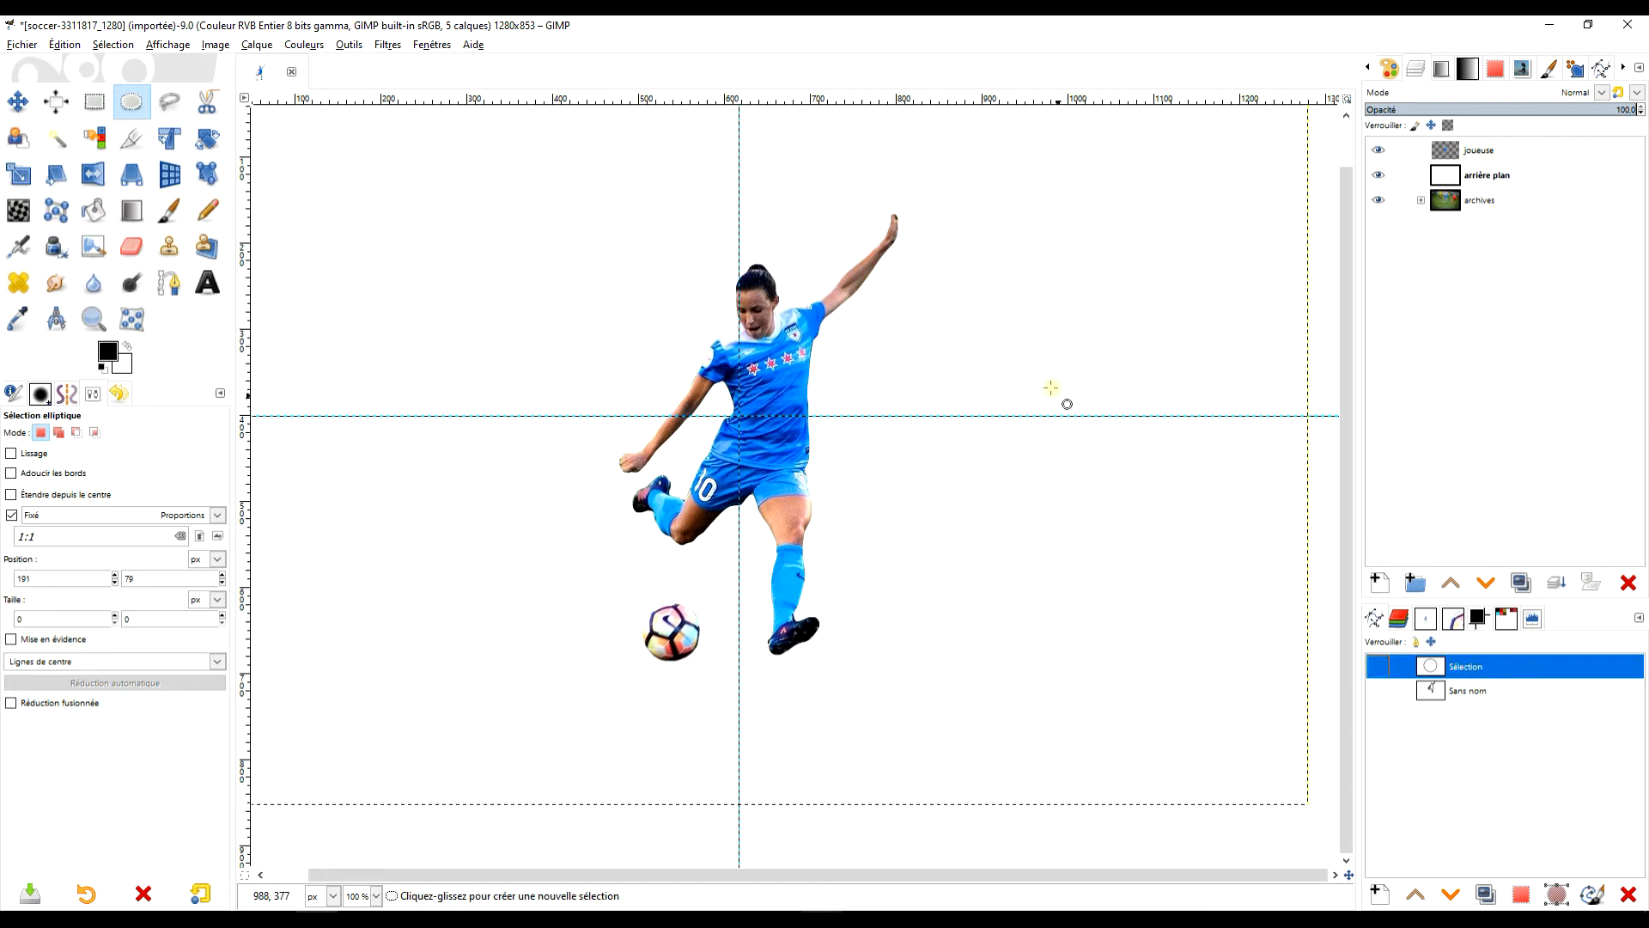
pyautogui.moveTo(1051, 388); pyautogui.dragTo(962, 392)
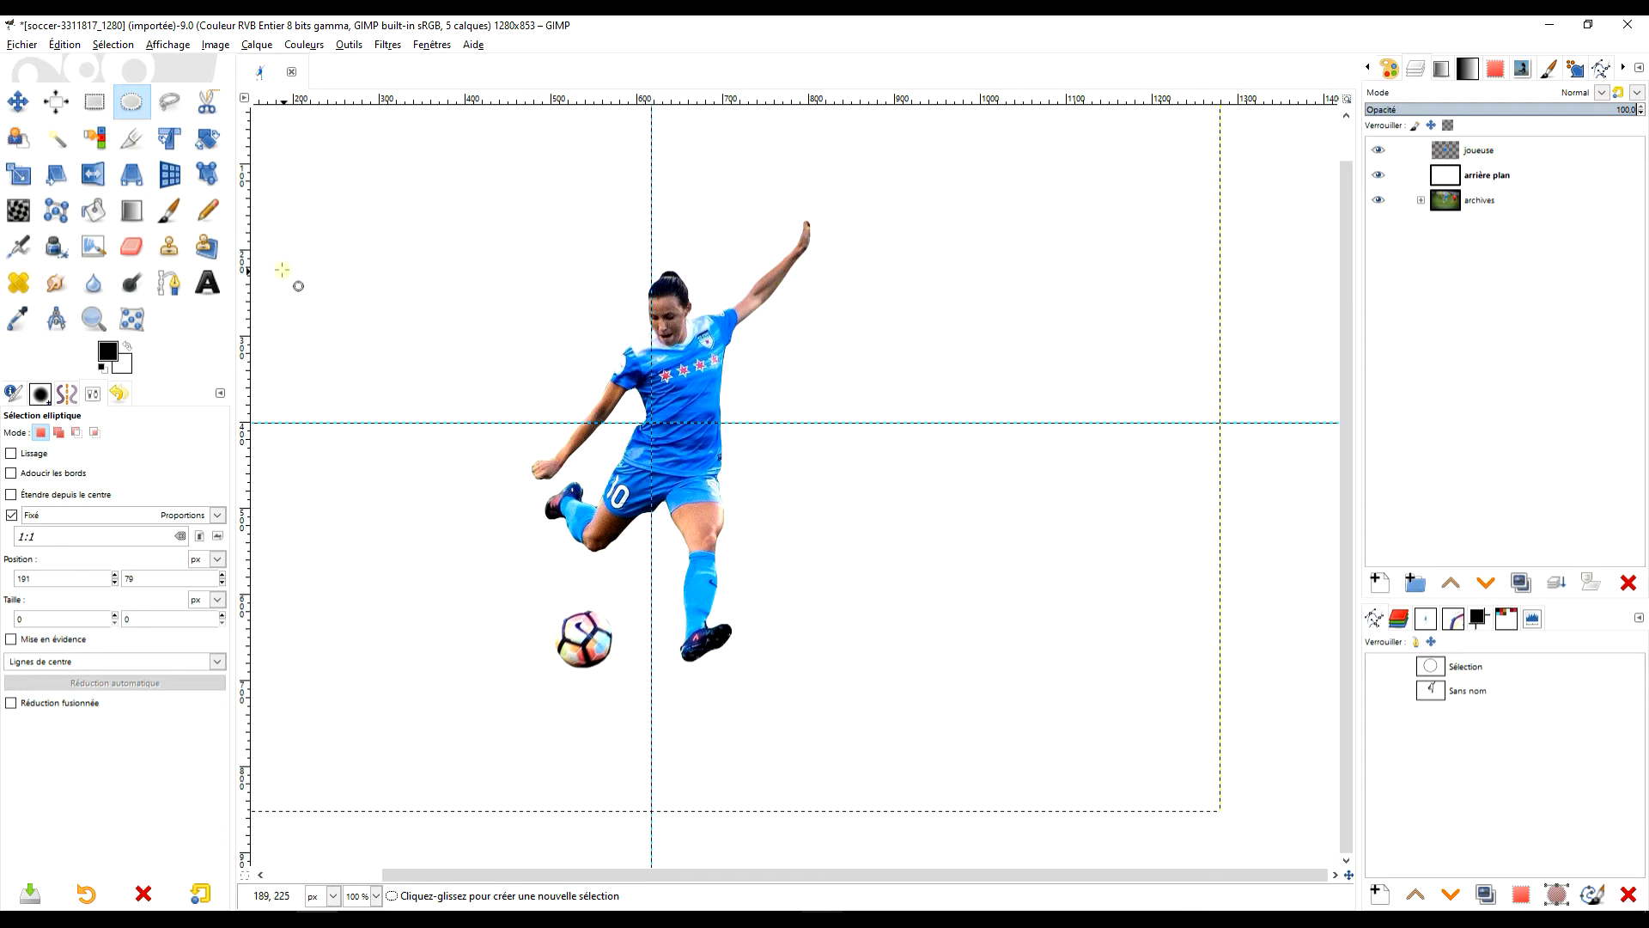
# Fill the arrière plan layer with black
pyautogui.click(210, 284)
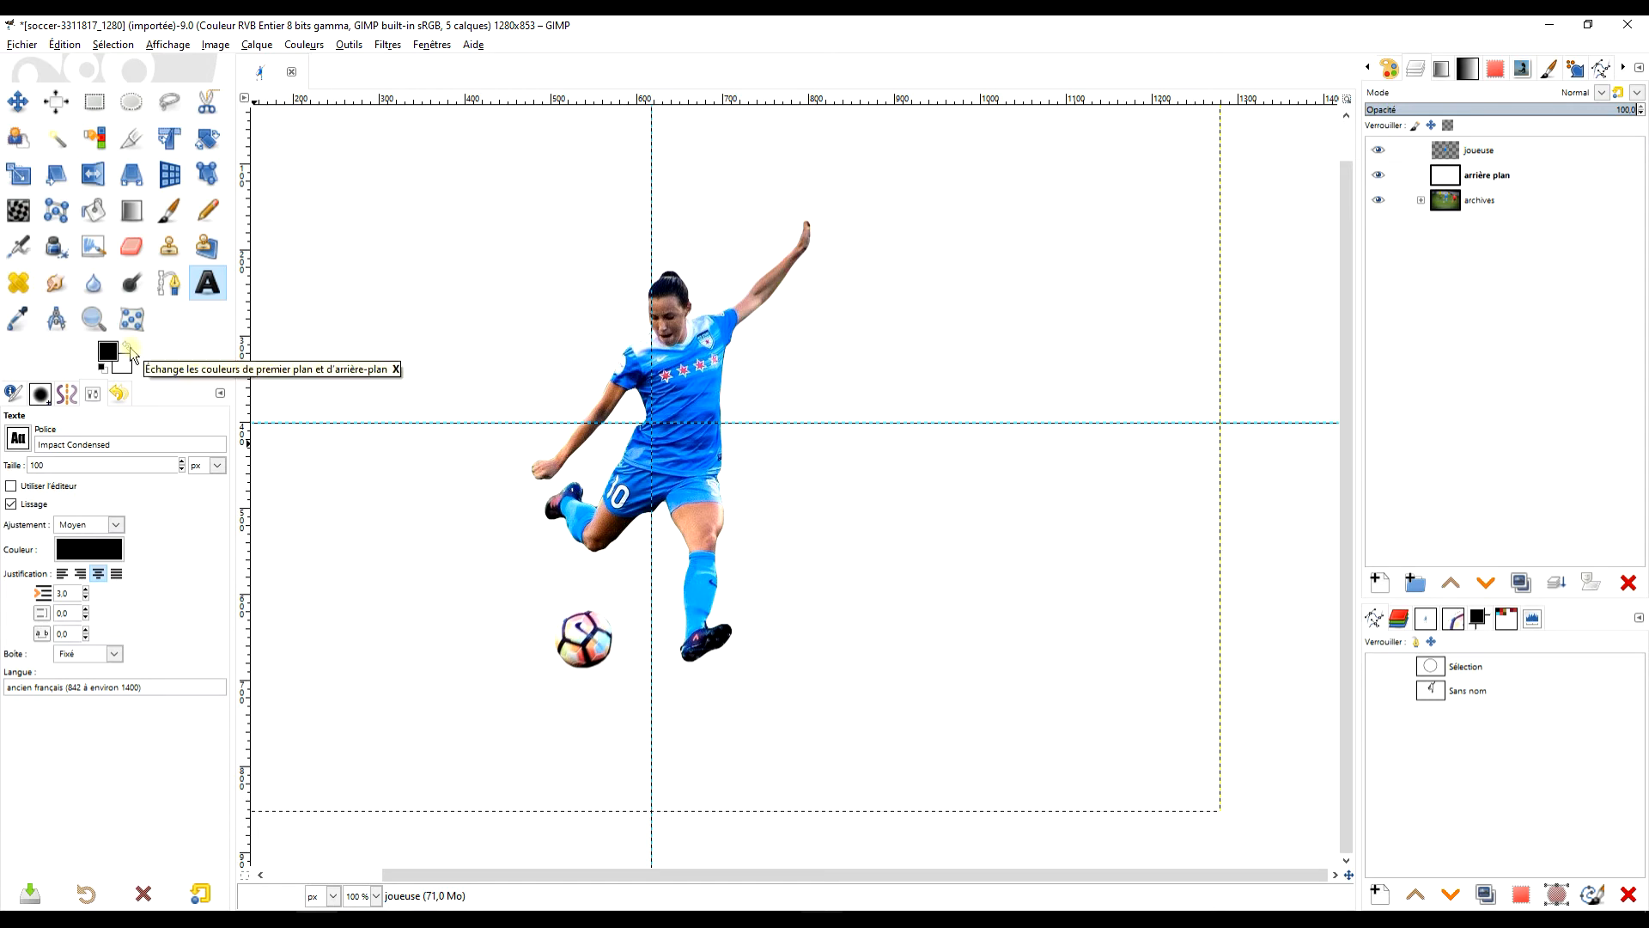
pyautogui.click(1486, 175)
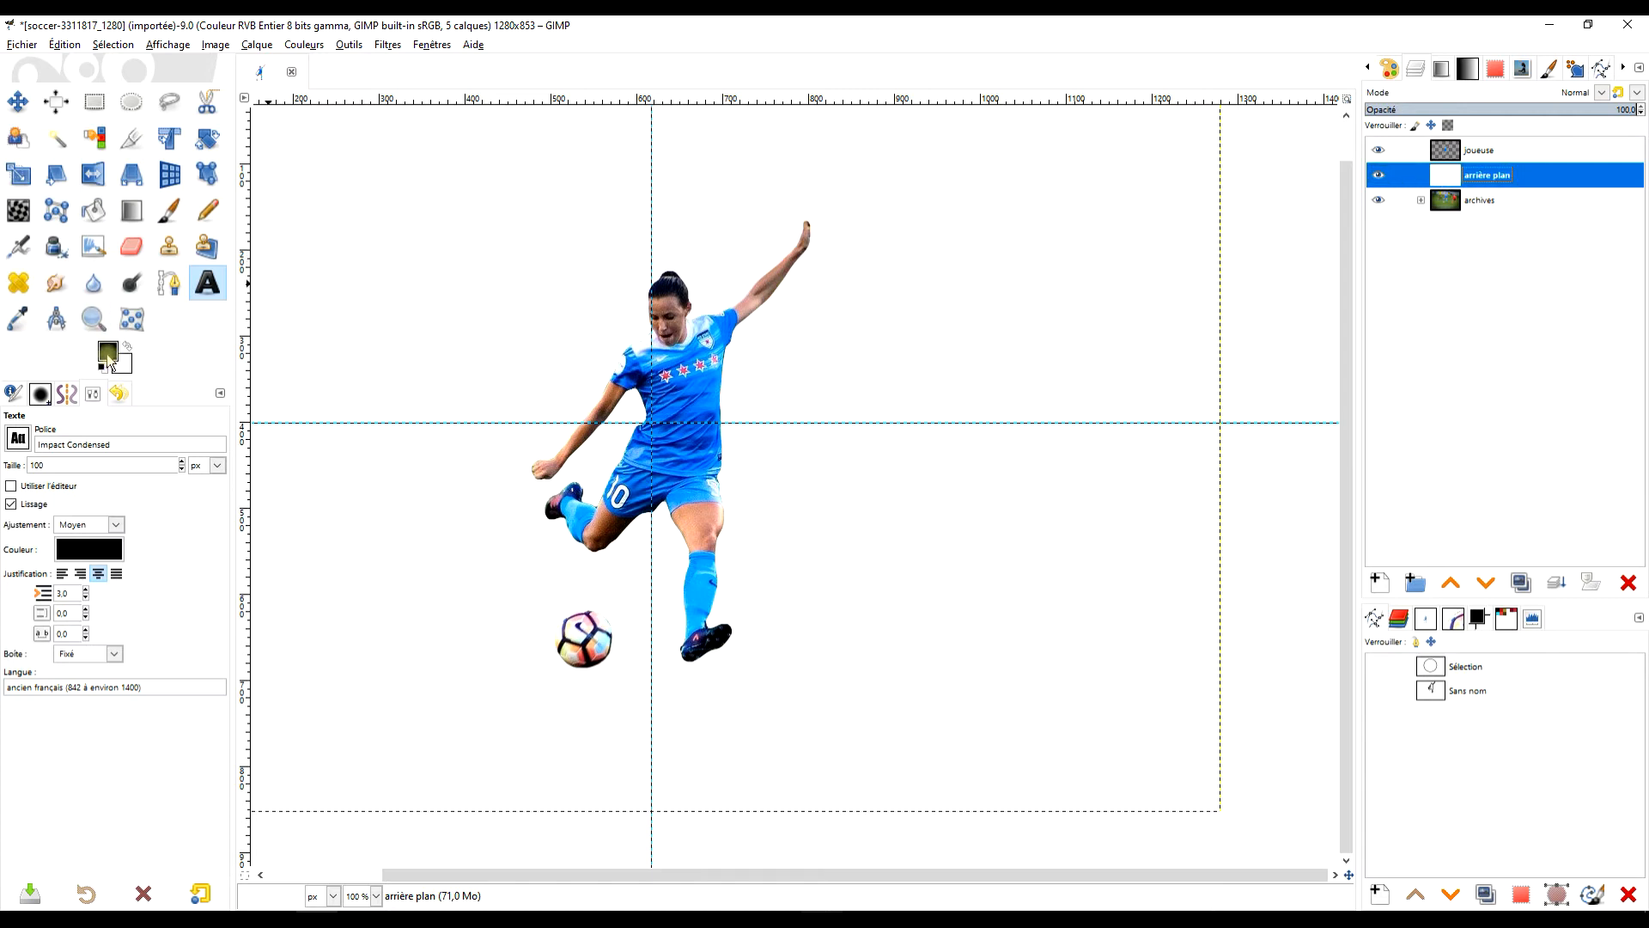
pyautogui.moveTo(116, 348); pyautogui.dragTo(514, 212)
pyautogui.moveTo(660, 335); pyautogui.dragTo(884, 365)
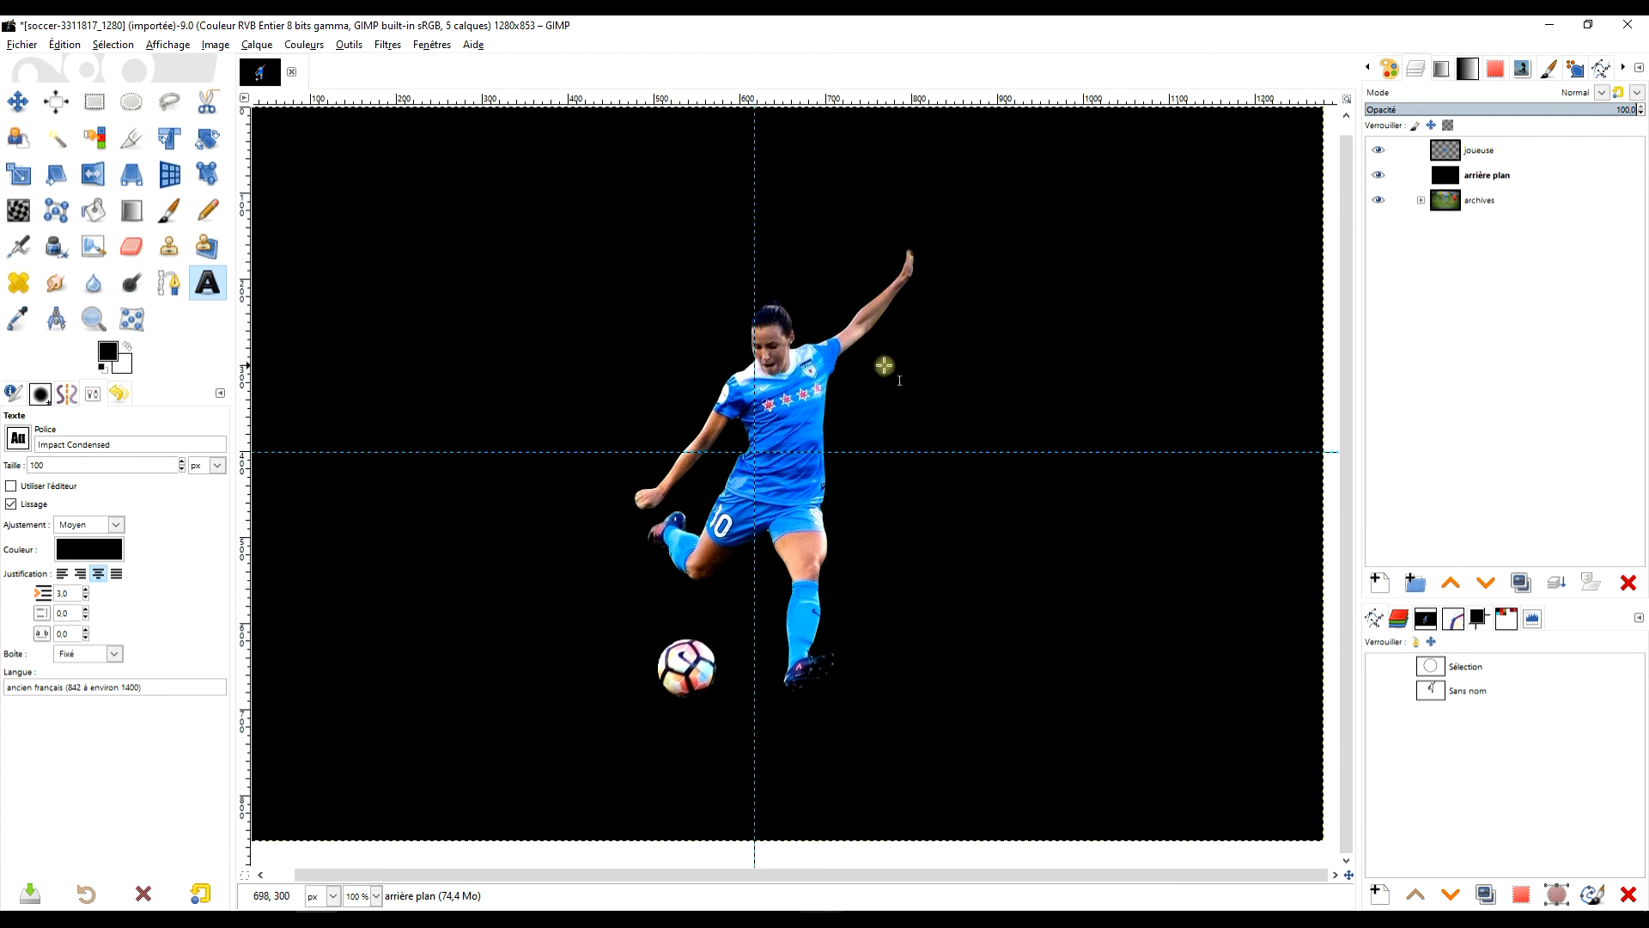
# Add the white title "FIERE DU SPORT FEMININ" in a wide text box above the player, on a layer above joueuse
pyautogui.click(1460, 148)
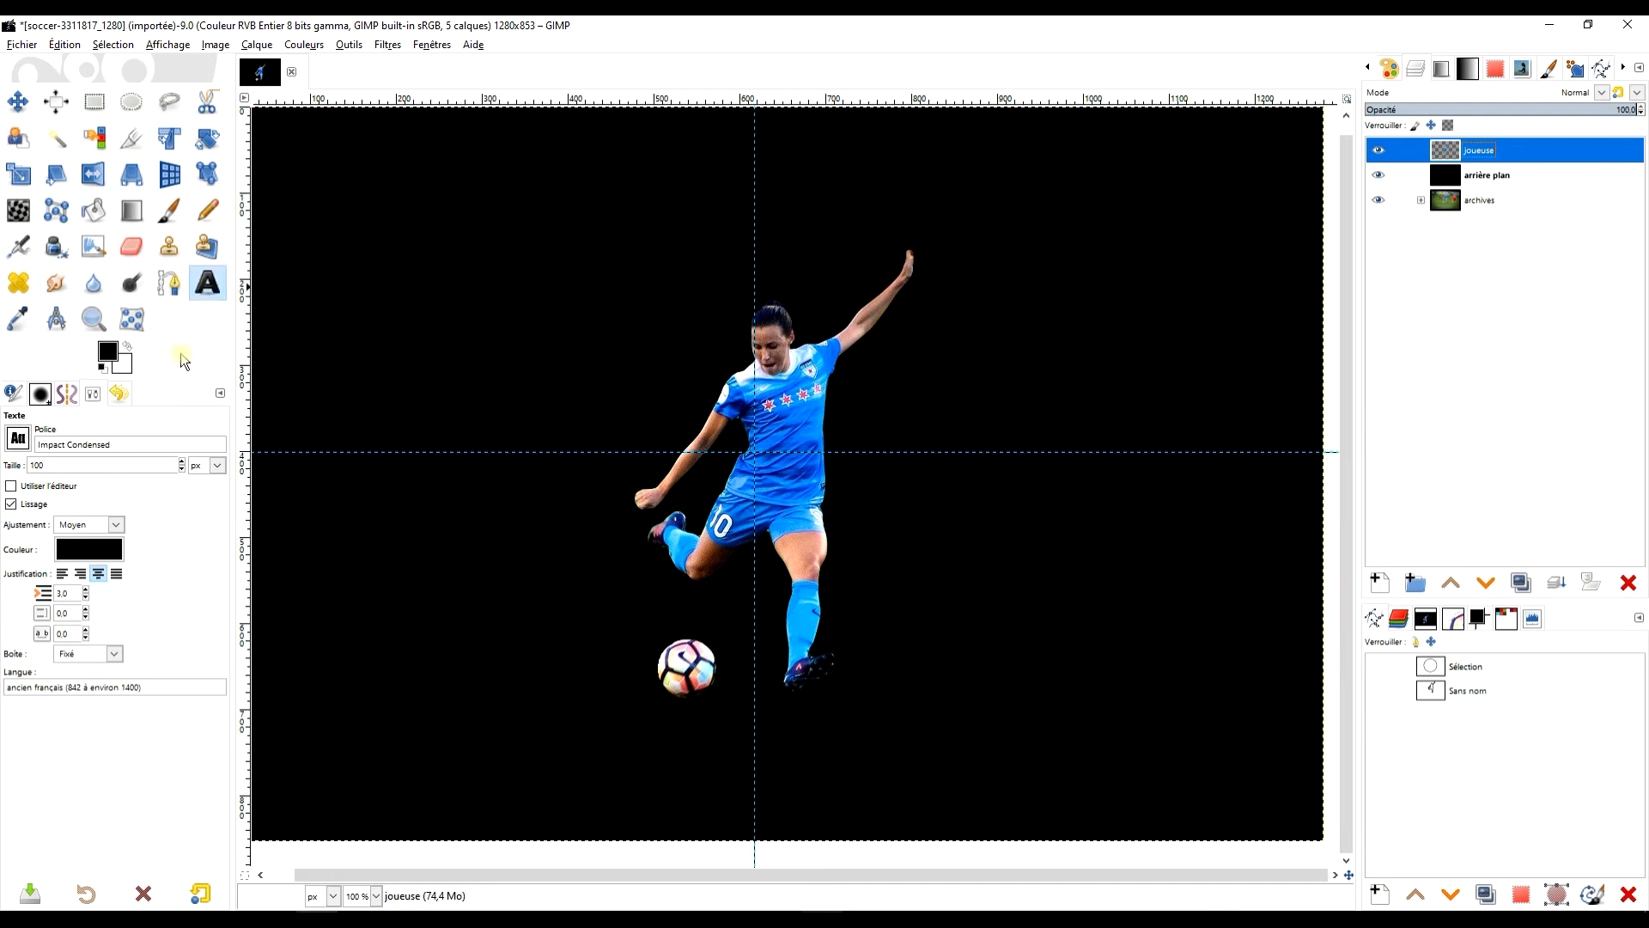
pyautogui.click(126, 352)
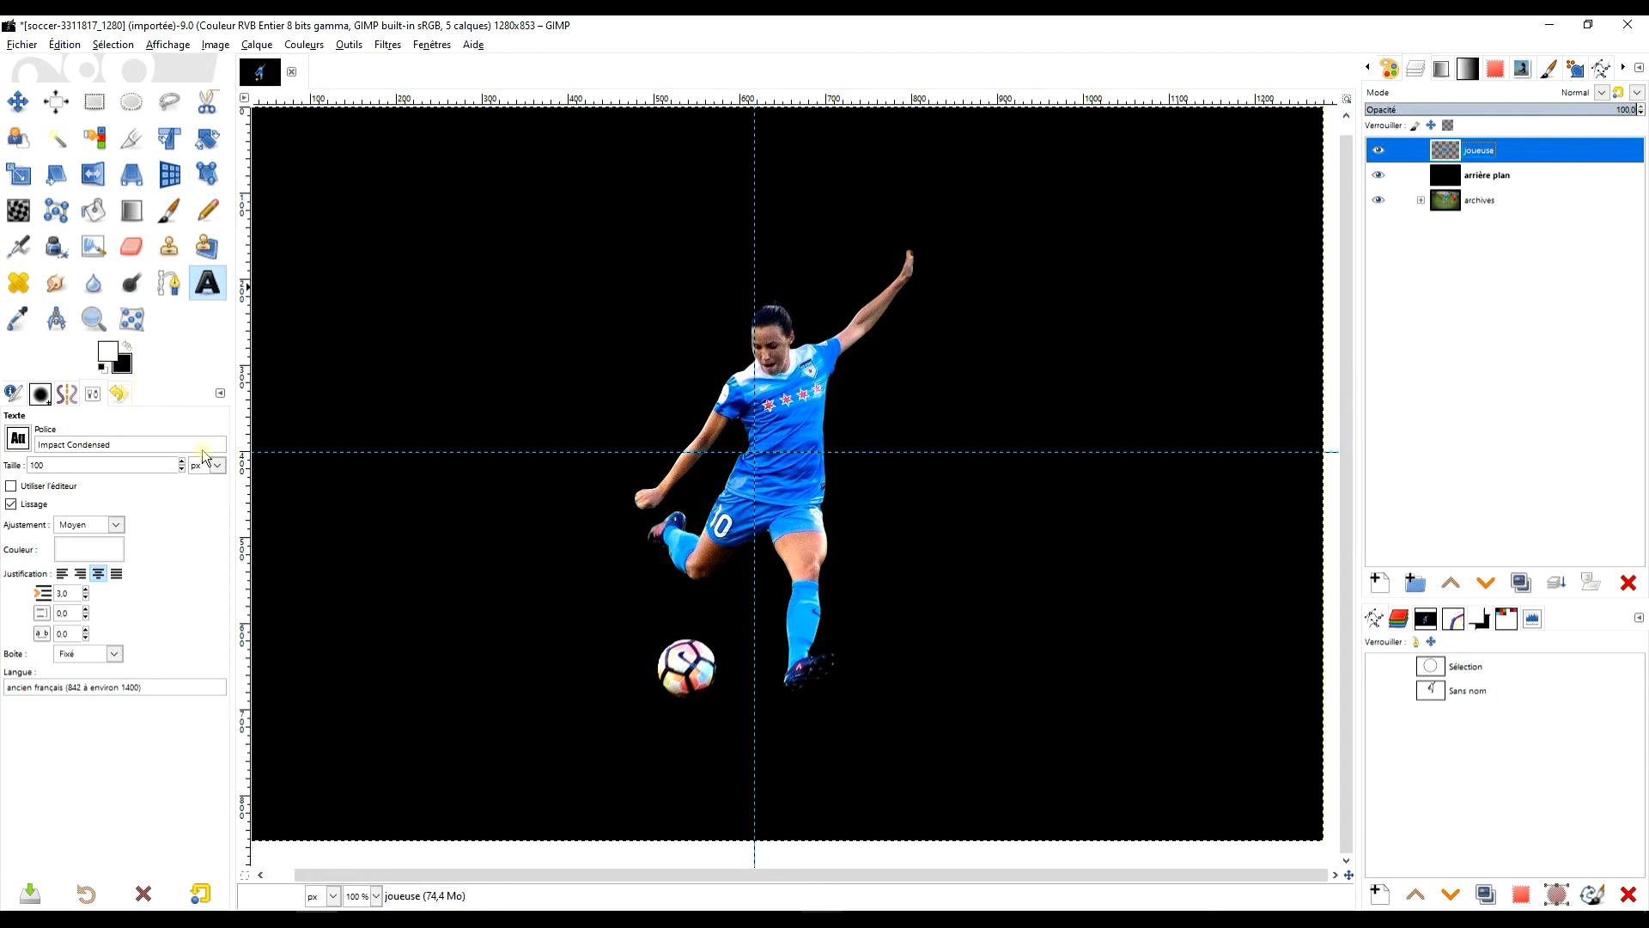
pyautogui.moveTo(357, 131); pyautogui.dragTo(1174, 284)
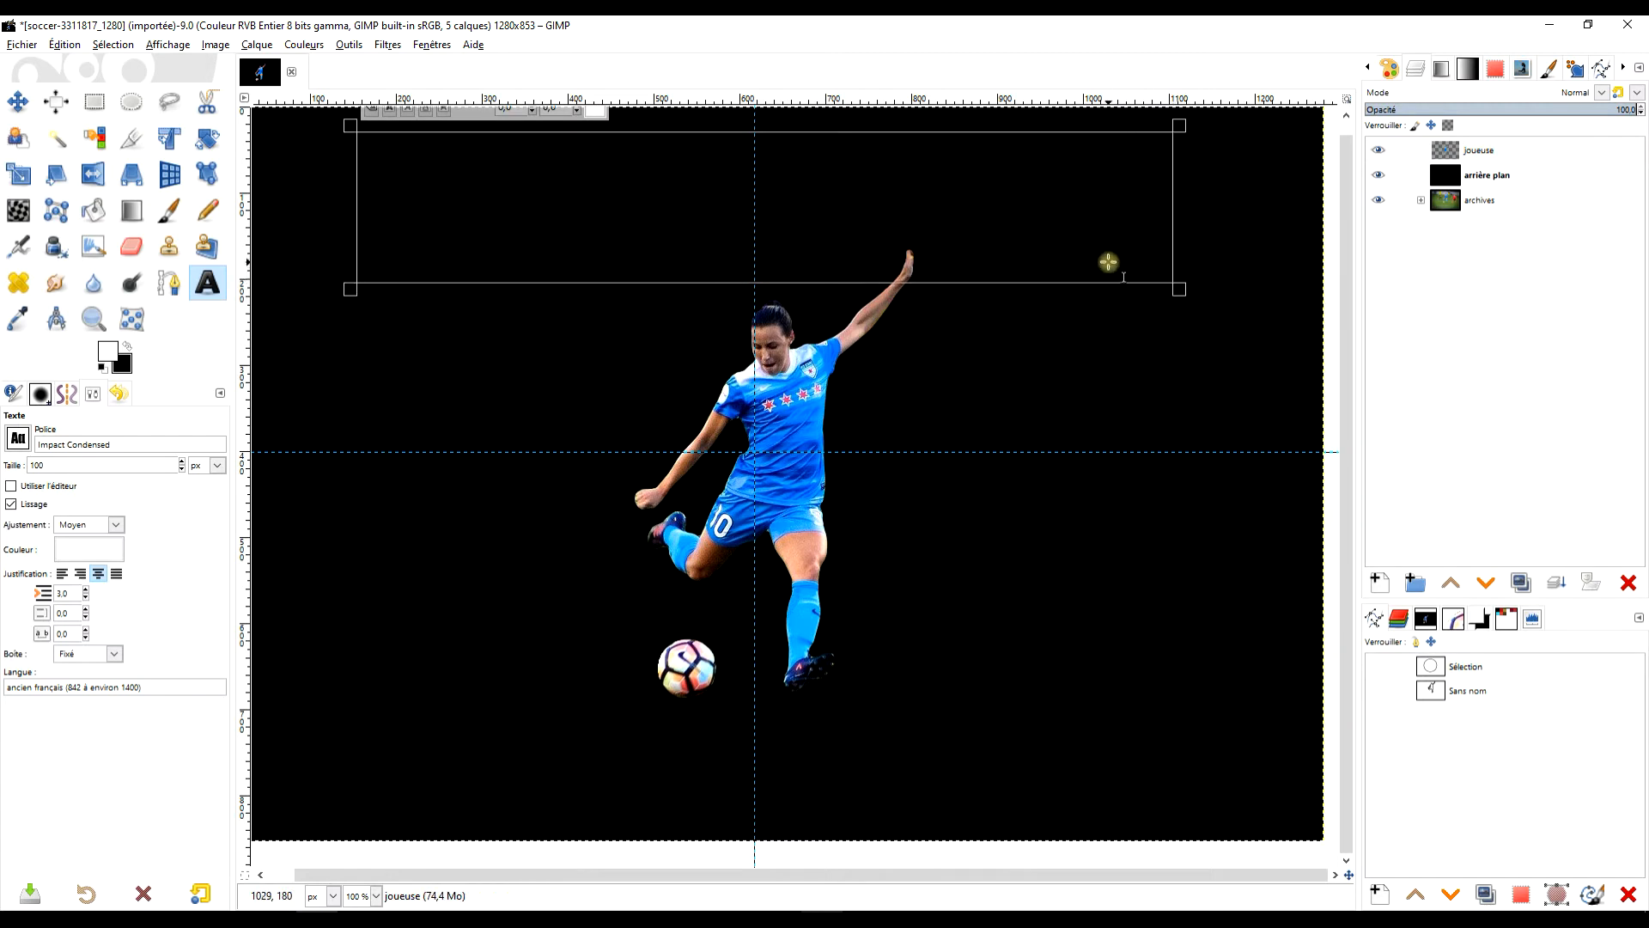
pyautogui.press('capslock')
pyautogui.write('FIERE ')
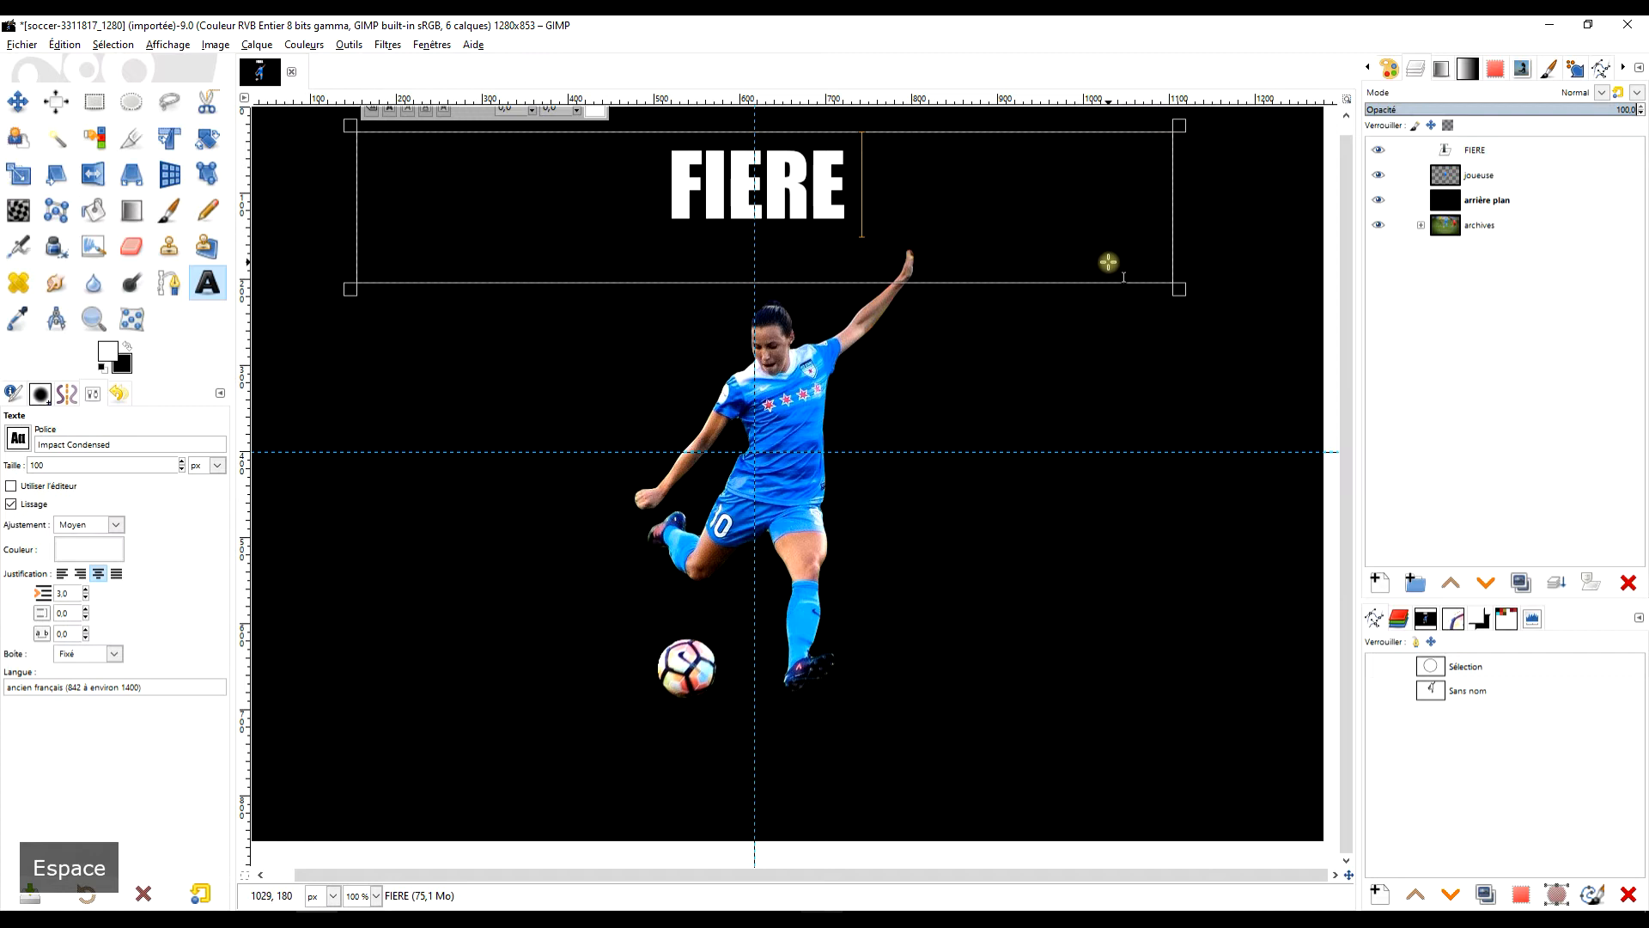
pyautogui.write('DU SPORT')
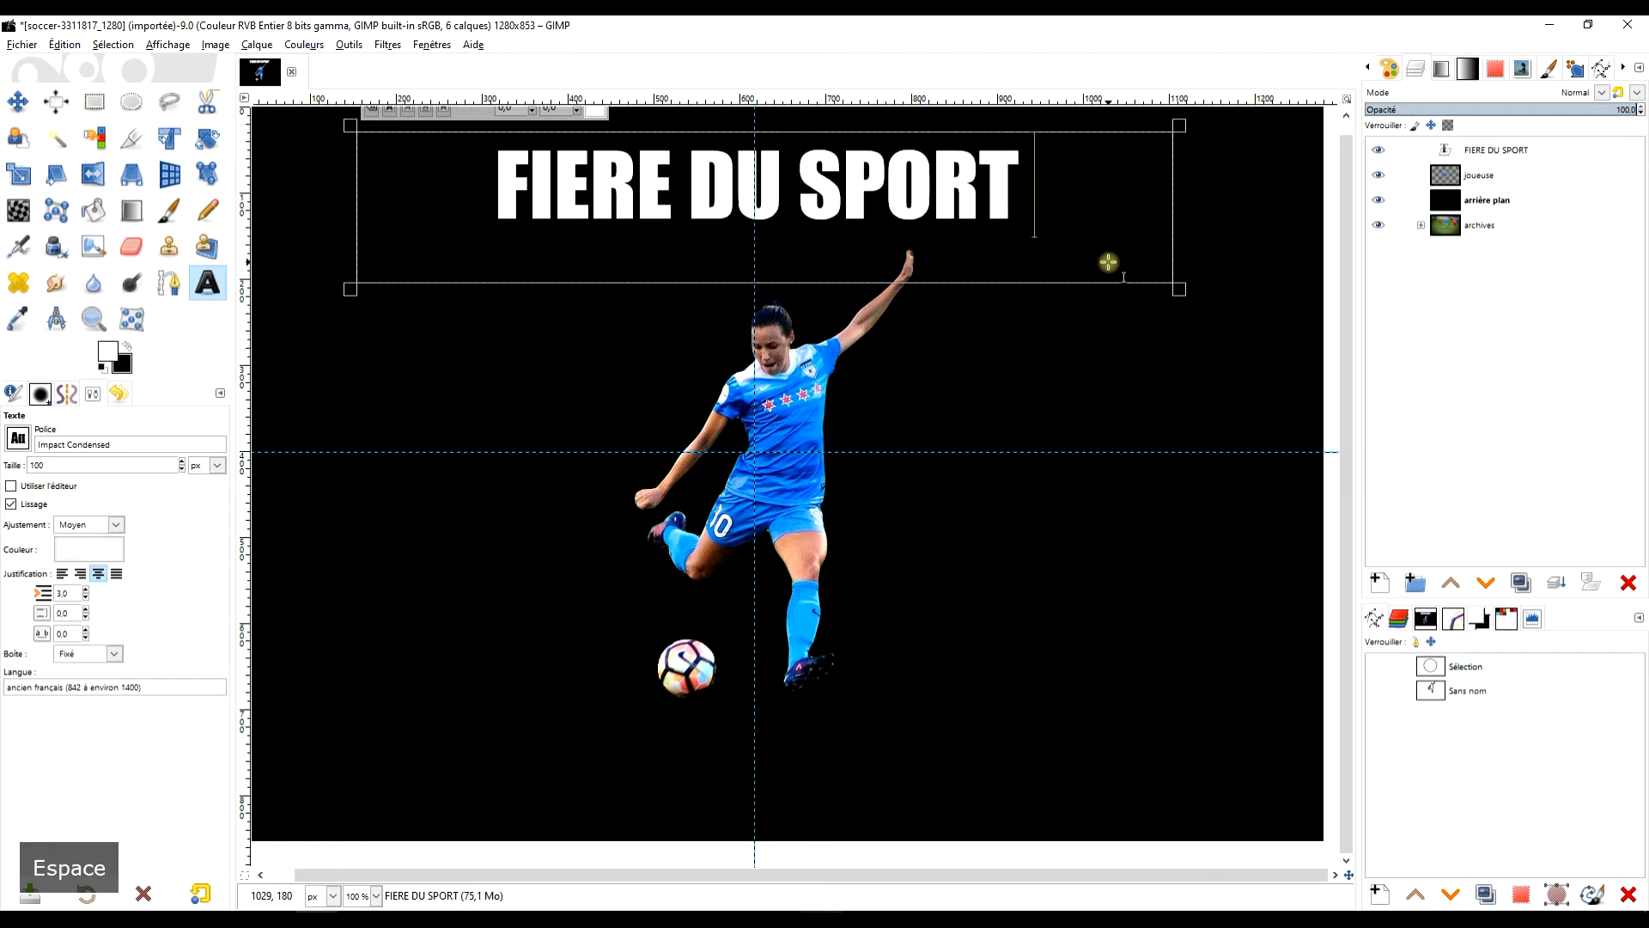
pyautogui.write(' FEMININ')
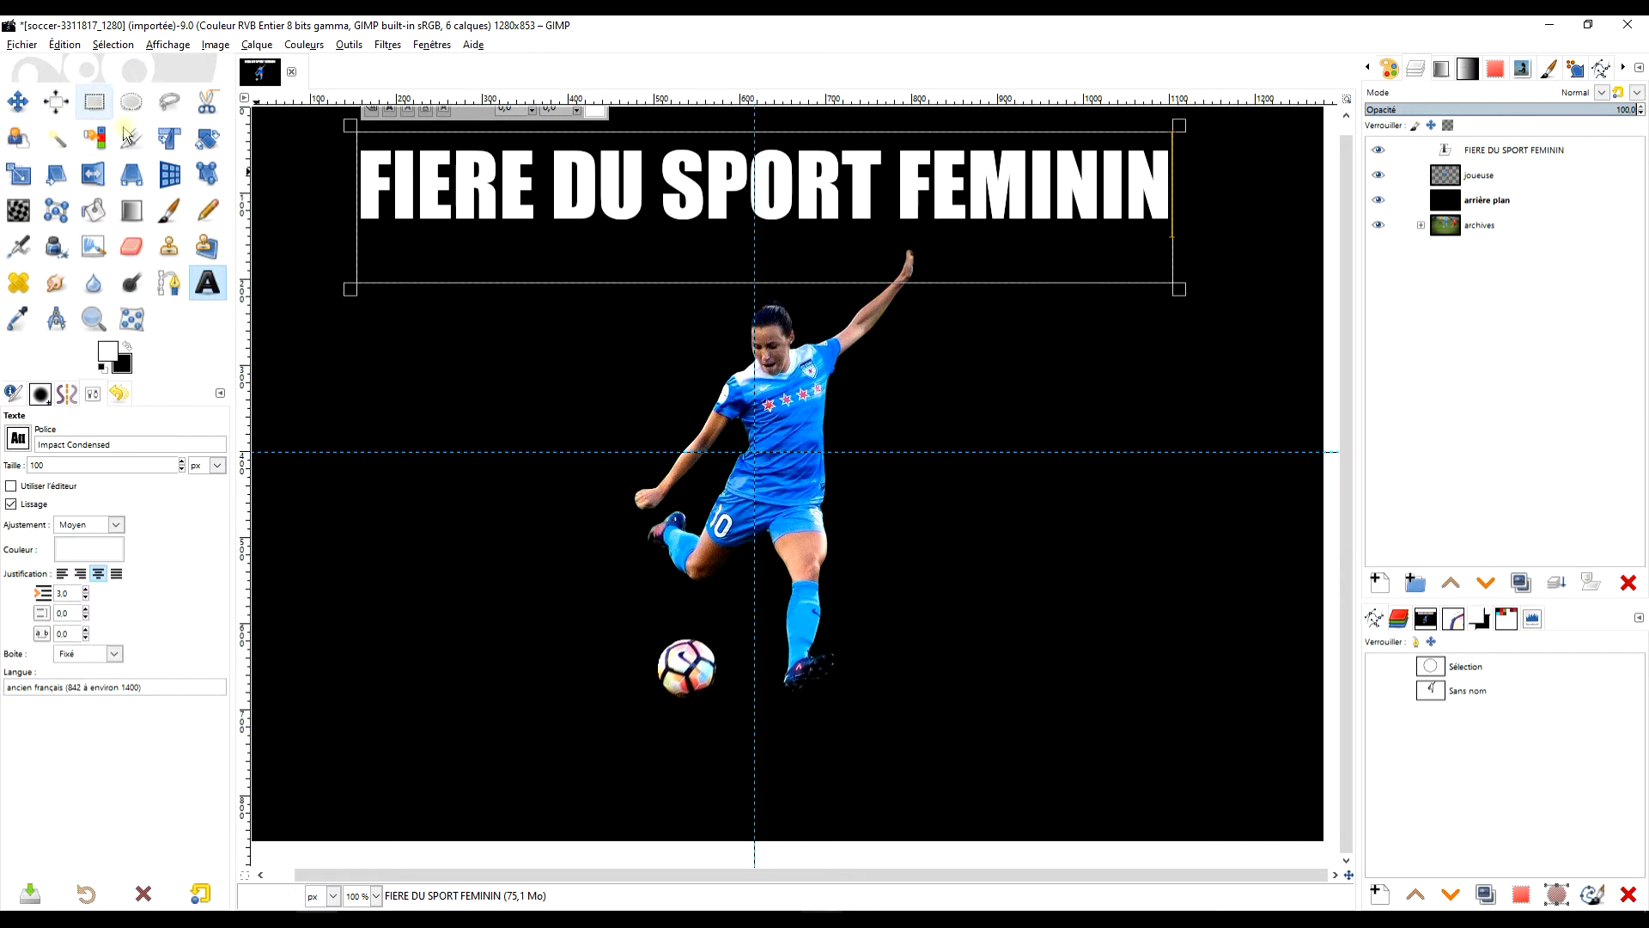
pyautogui.click(95, 101)
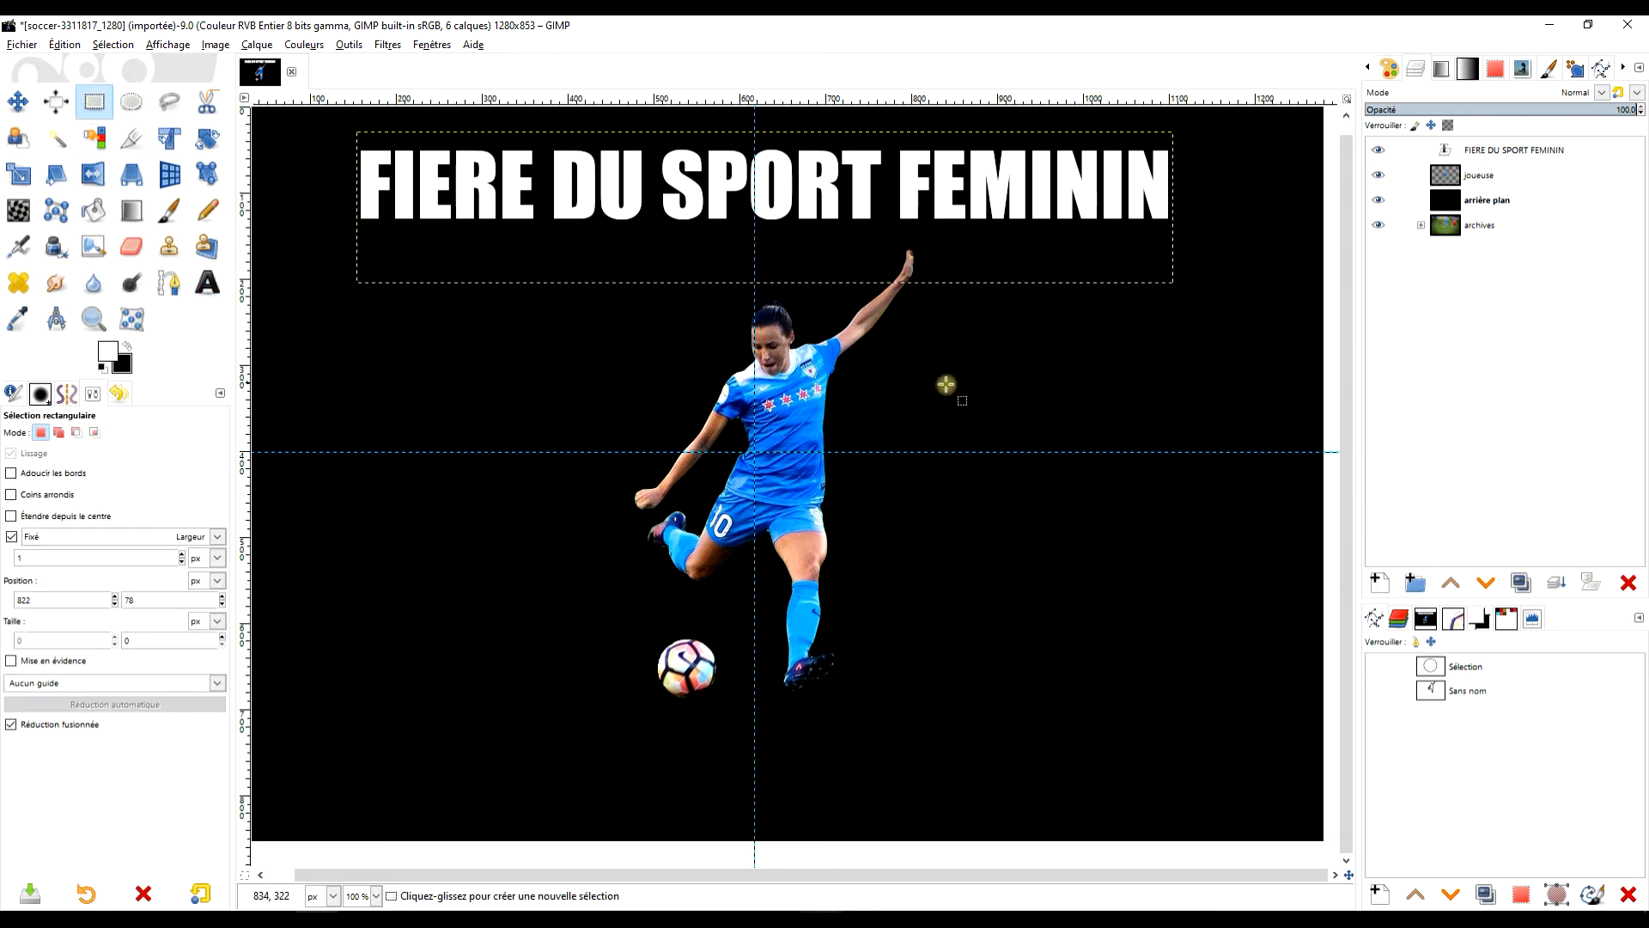
pyautogui.scroll(-1, 945, 344)
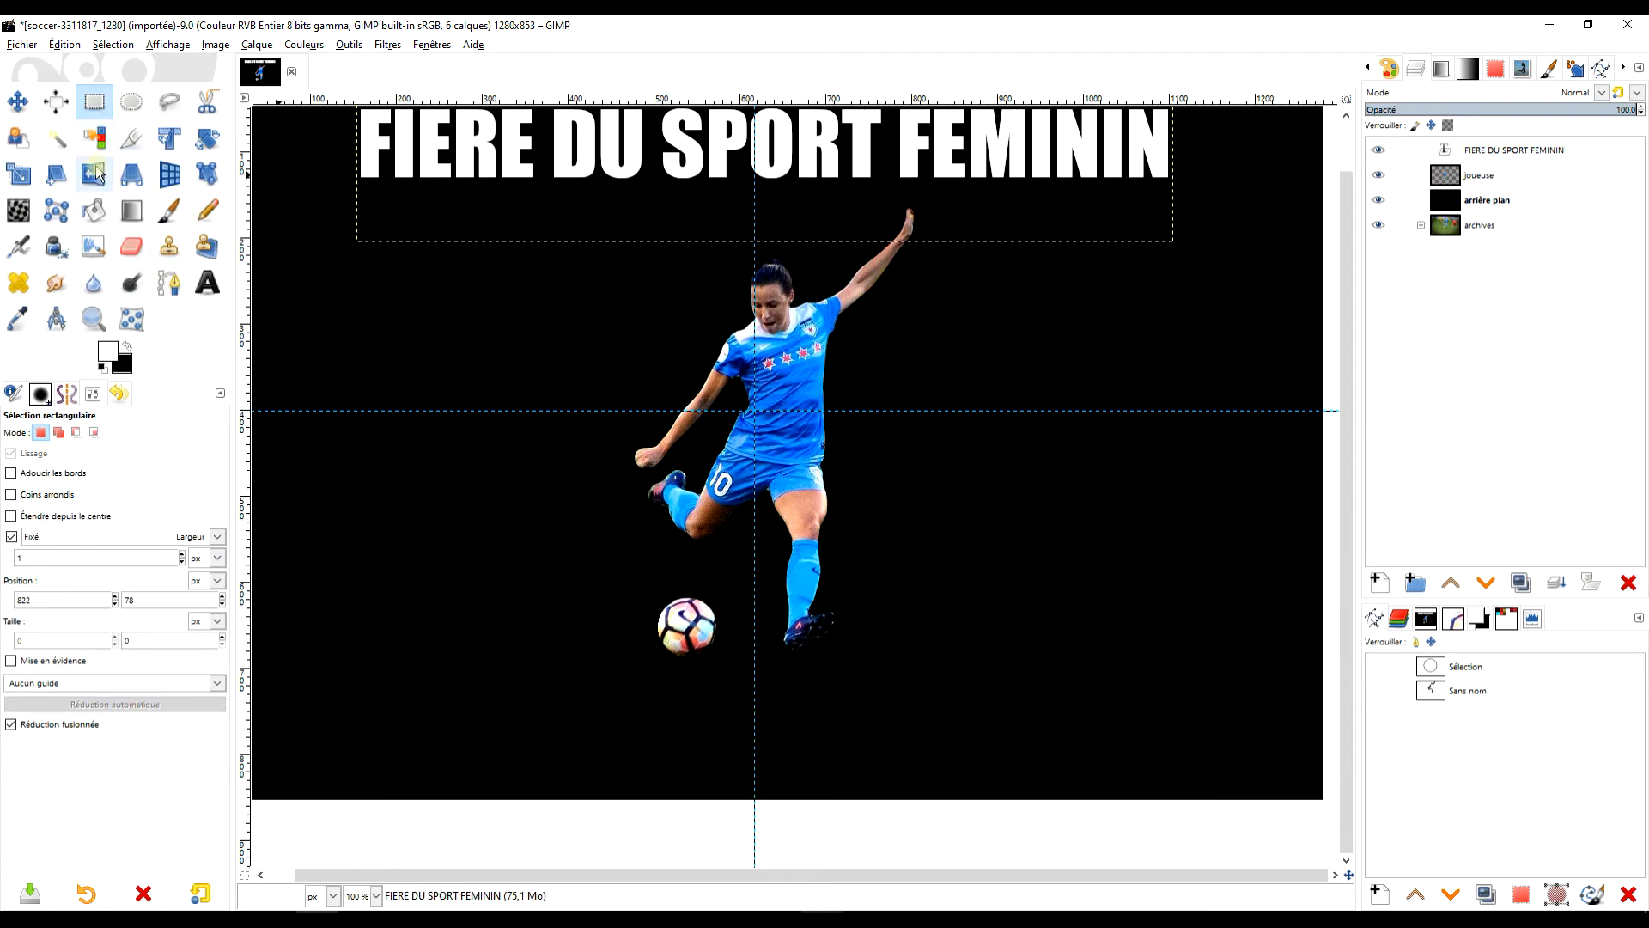
# Measure a diagonal beside the player, from the foot up to the raised hand, and a horizontal distance under the title
pyautogui.click(56, 324)
pyautogui.moveTo(834, 627); pyautogui.dragTo(945, 219)
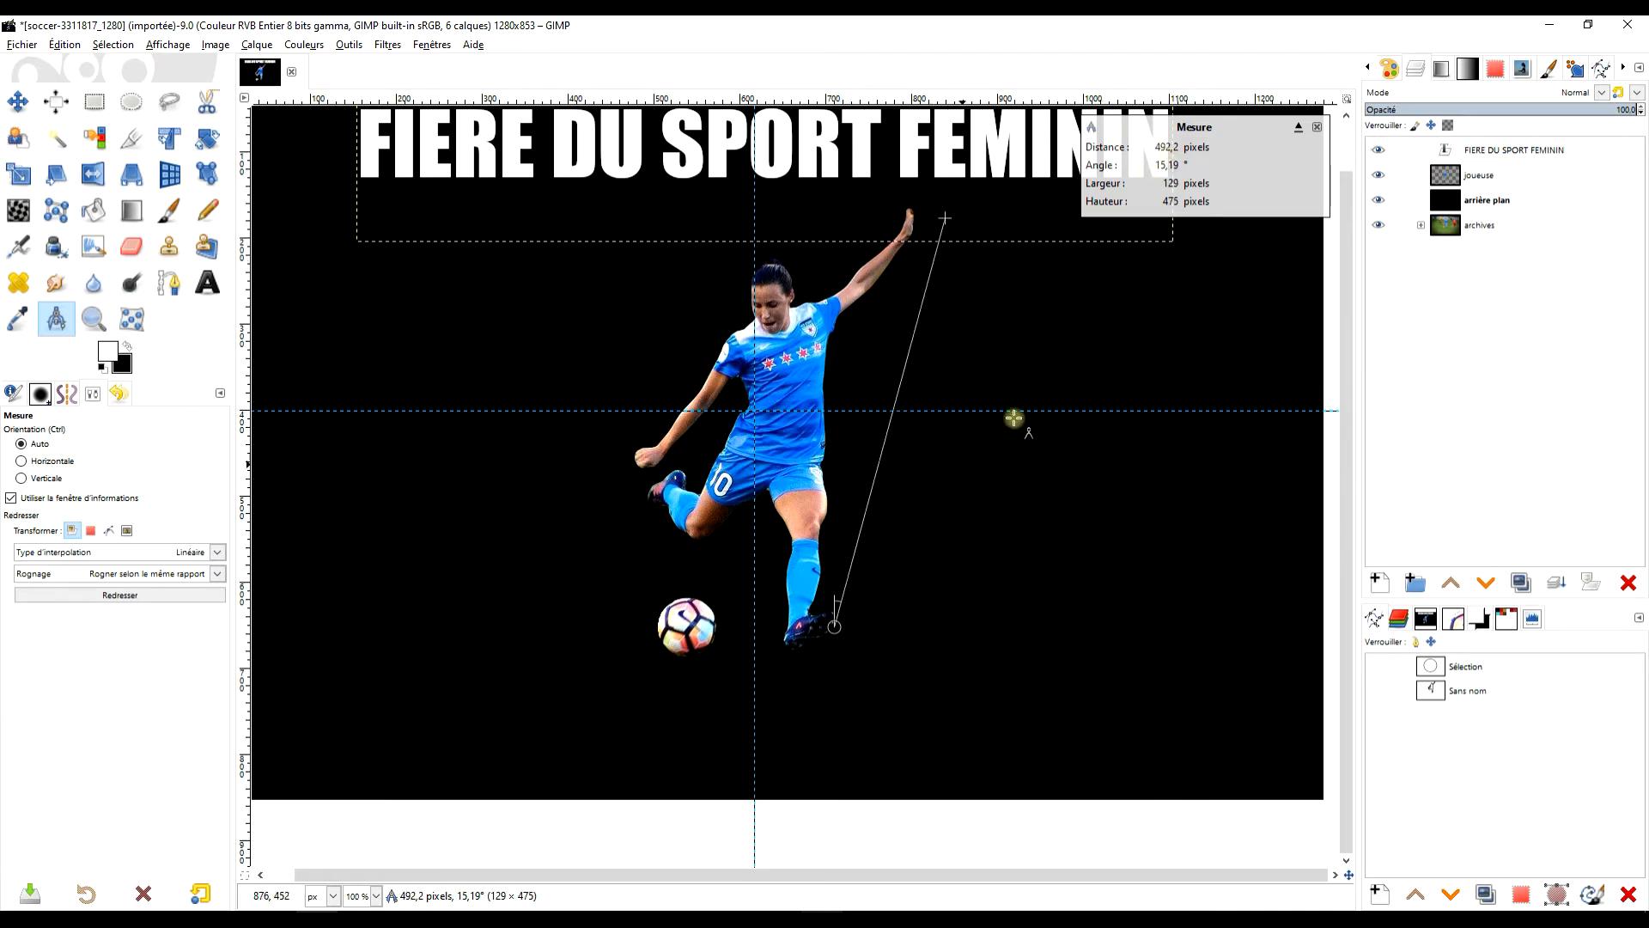
pyautogui.click(1031, 339)
pyautogui.scroll(5, 1034, 471)
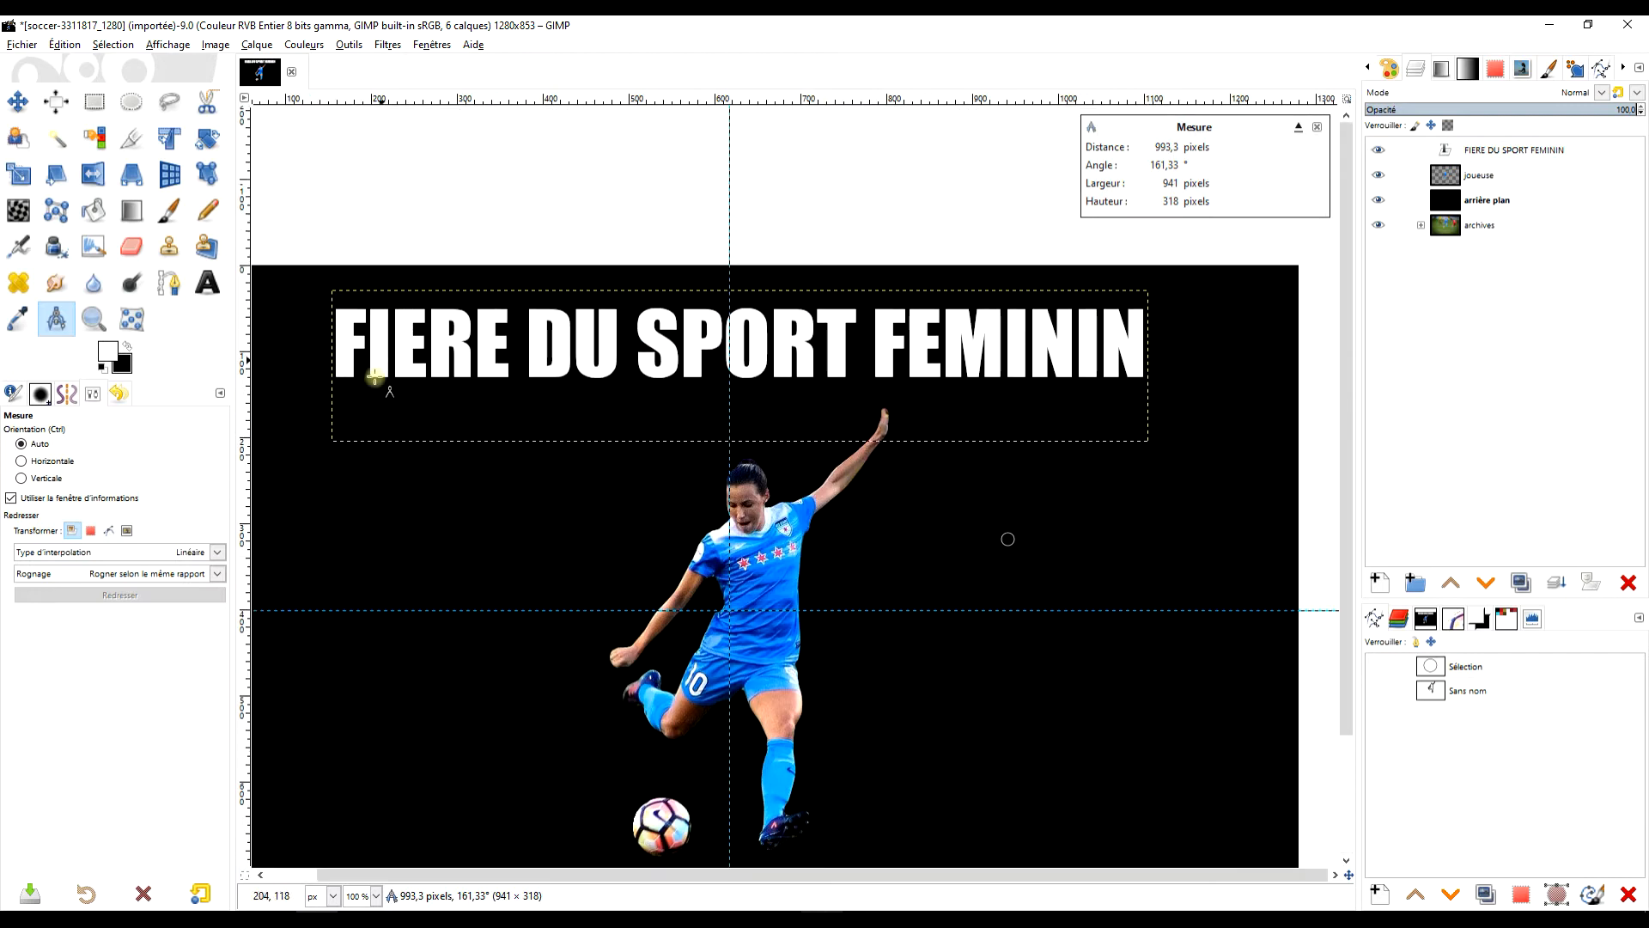
pyautogui.moveTo(331, 386); pyautogui.dragTo(775, 388)
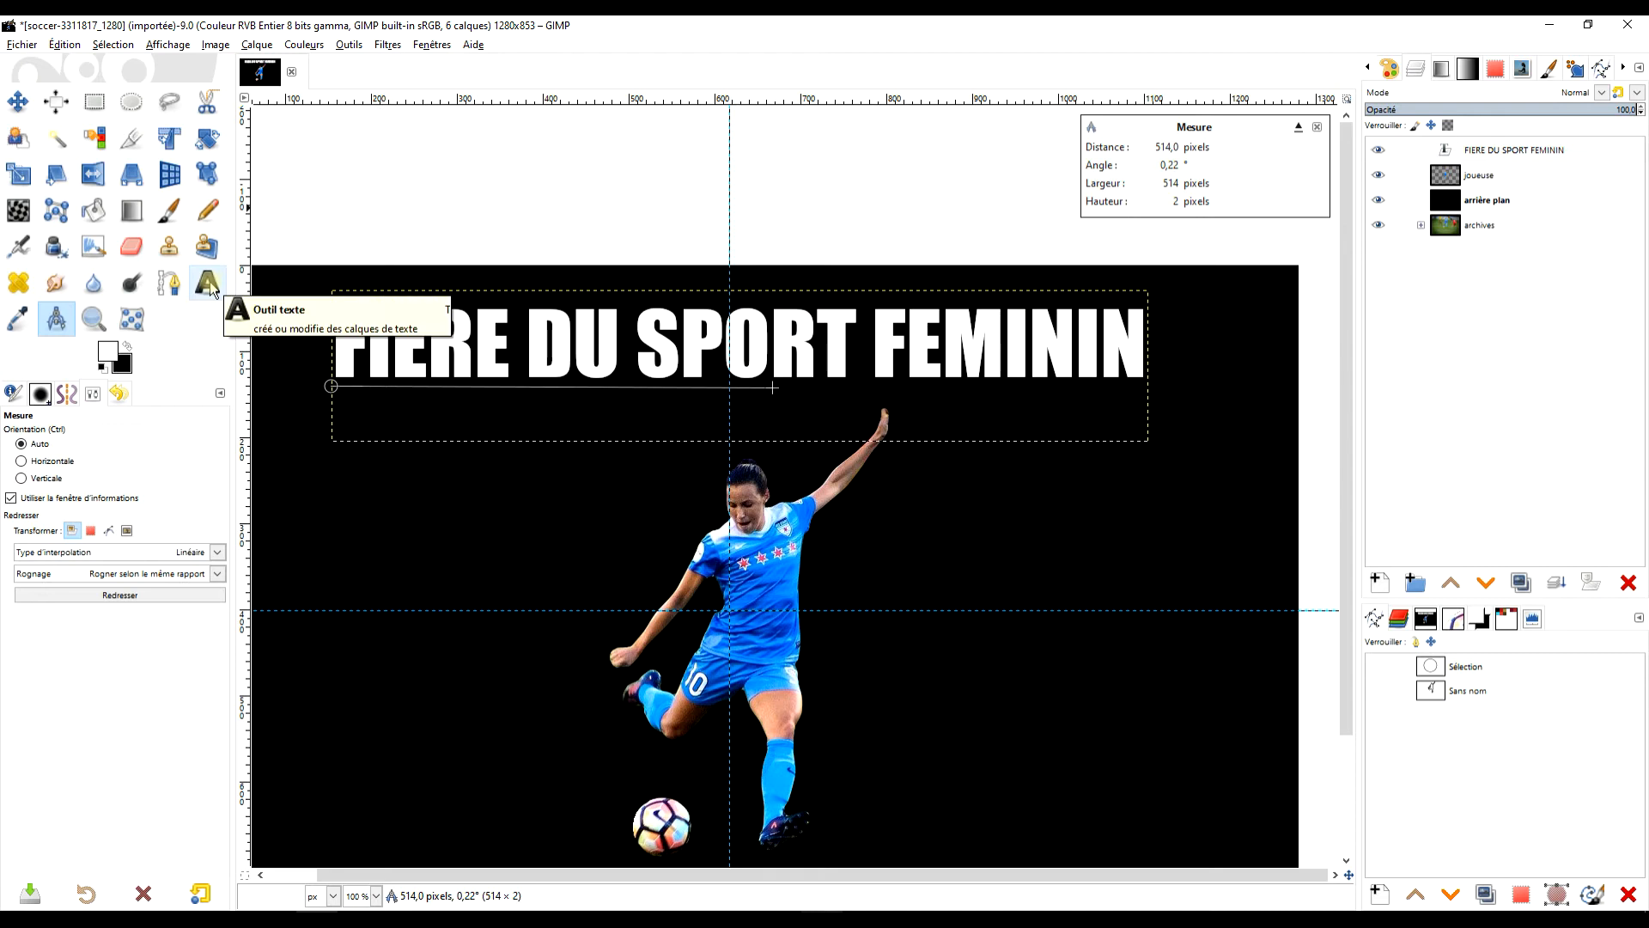
# Reduce the FIERE DU SPORT FEMININ title to 60 px and align it left
pyautogui.click(208, 284)
pyautogui.click(1482, 152)
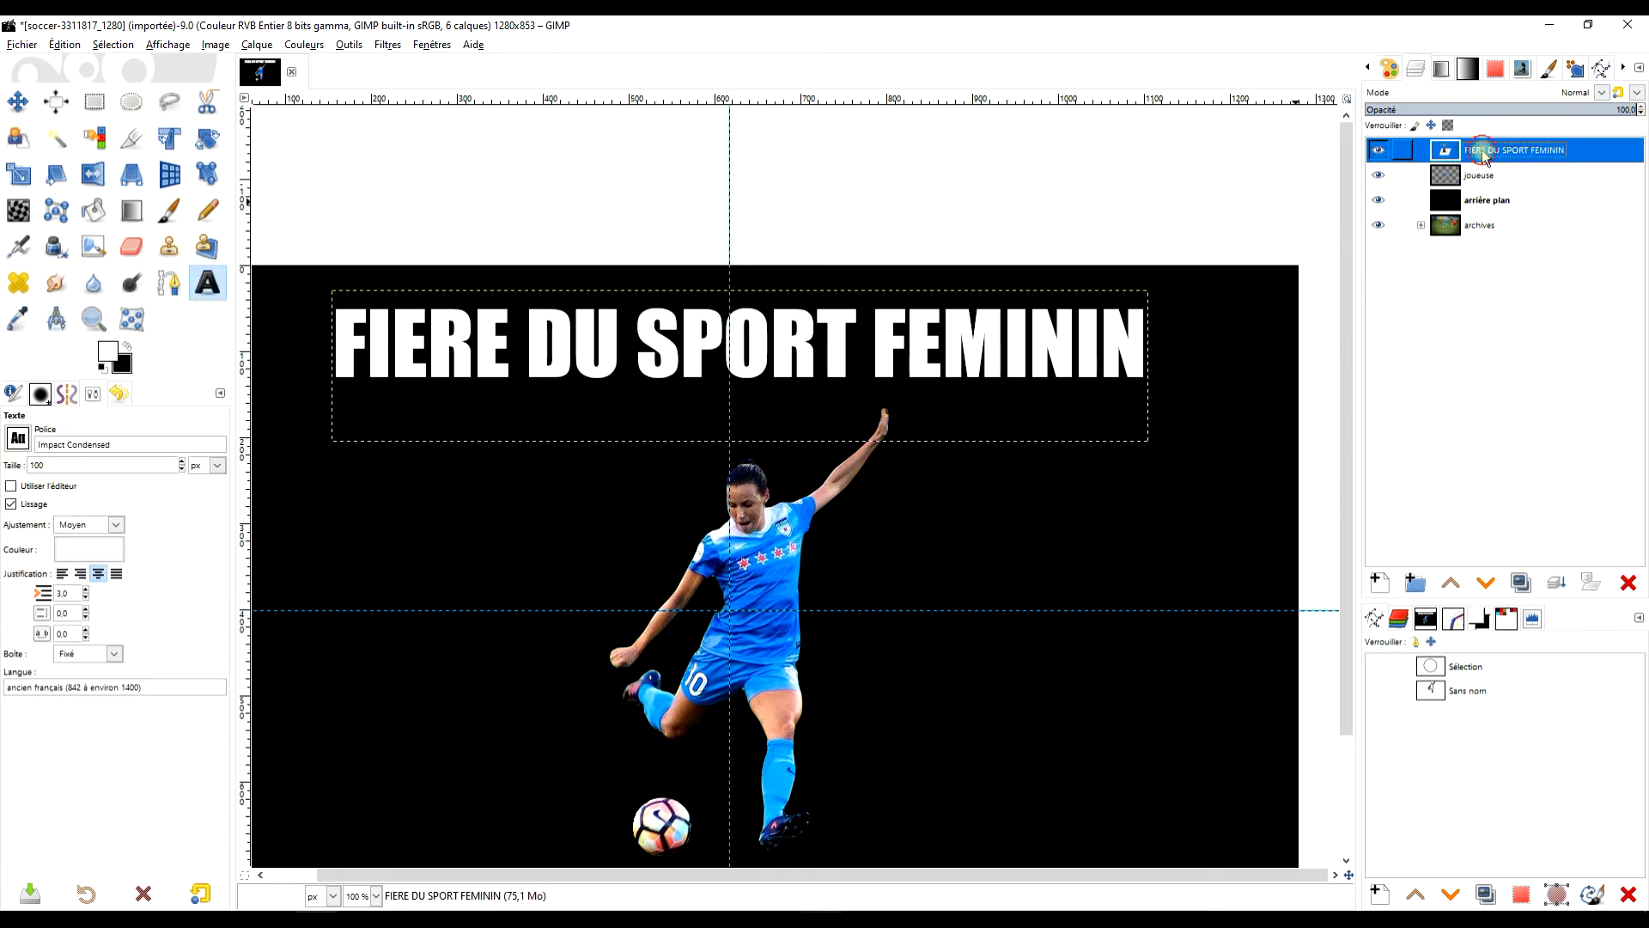
pyautogui.click(771, 350)
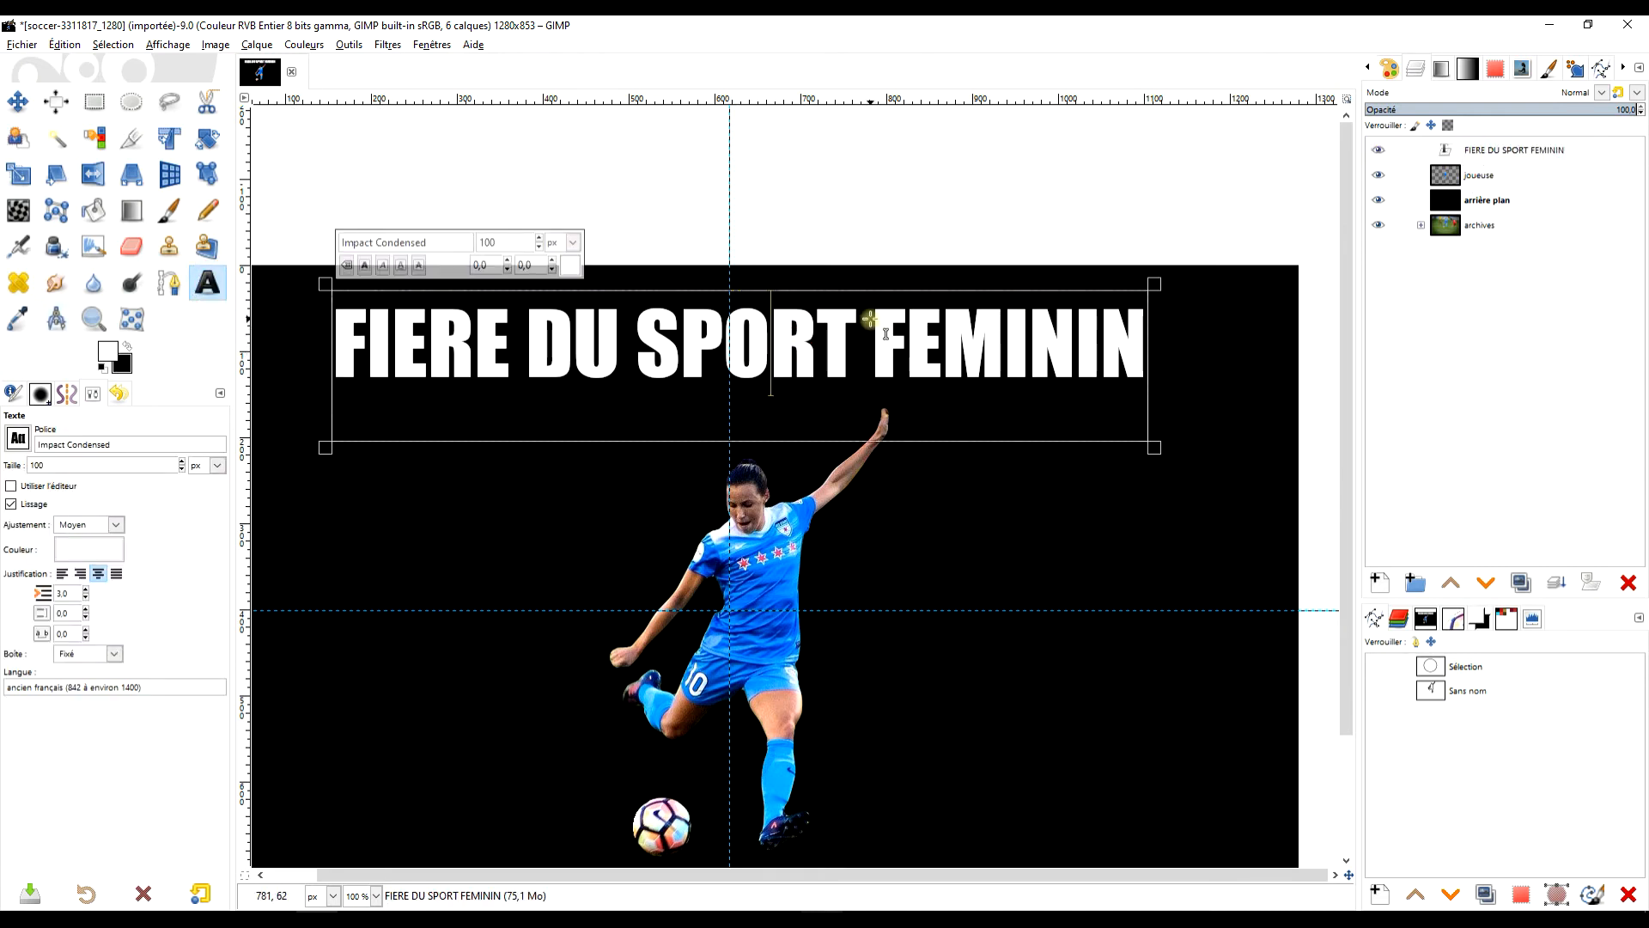
pyautogui.hotkey('ctrl', 'a')
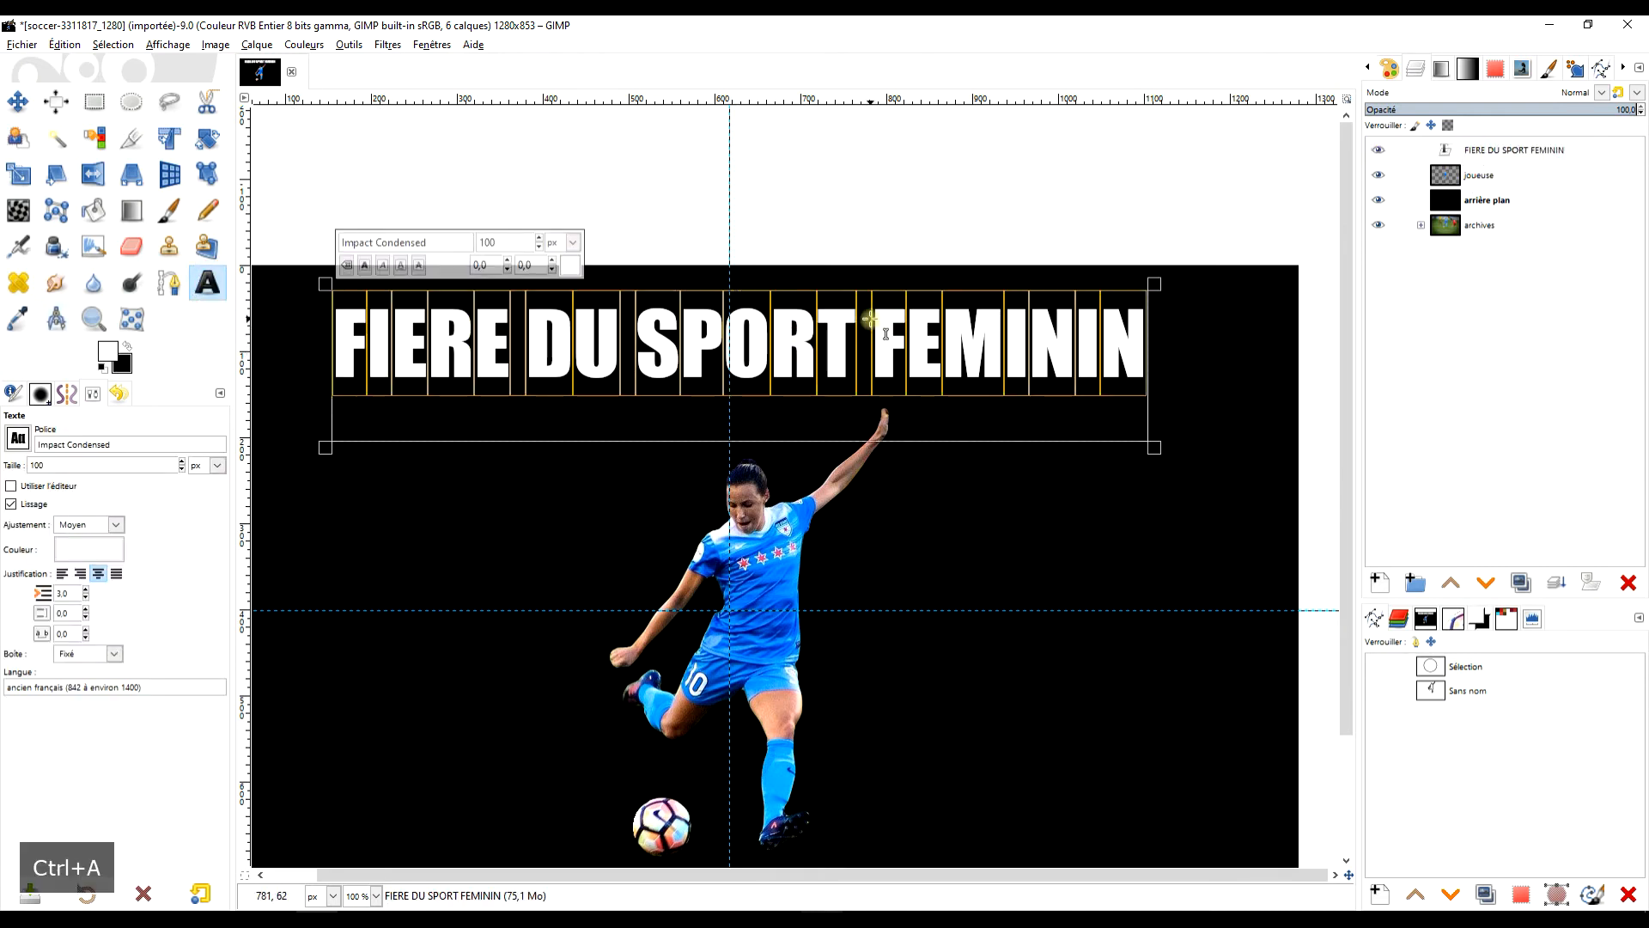
pyautogui.click(540, 247)
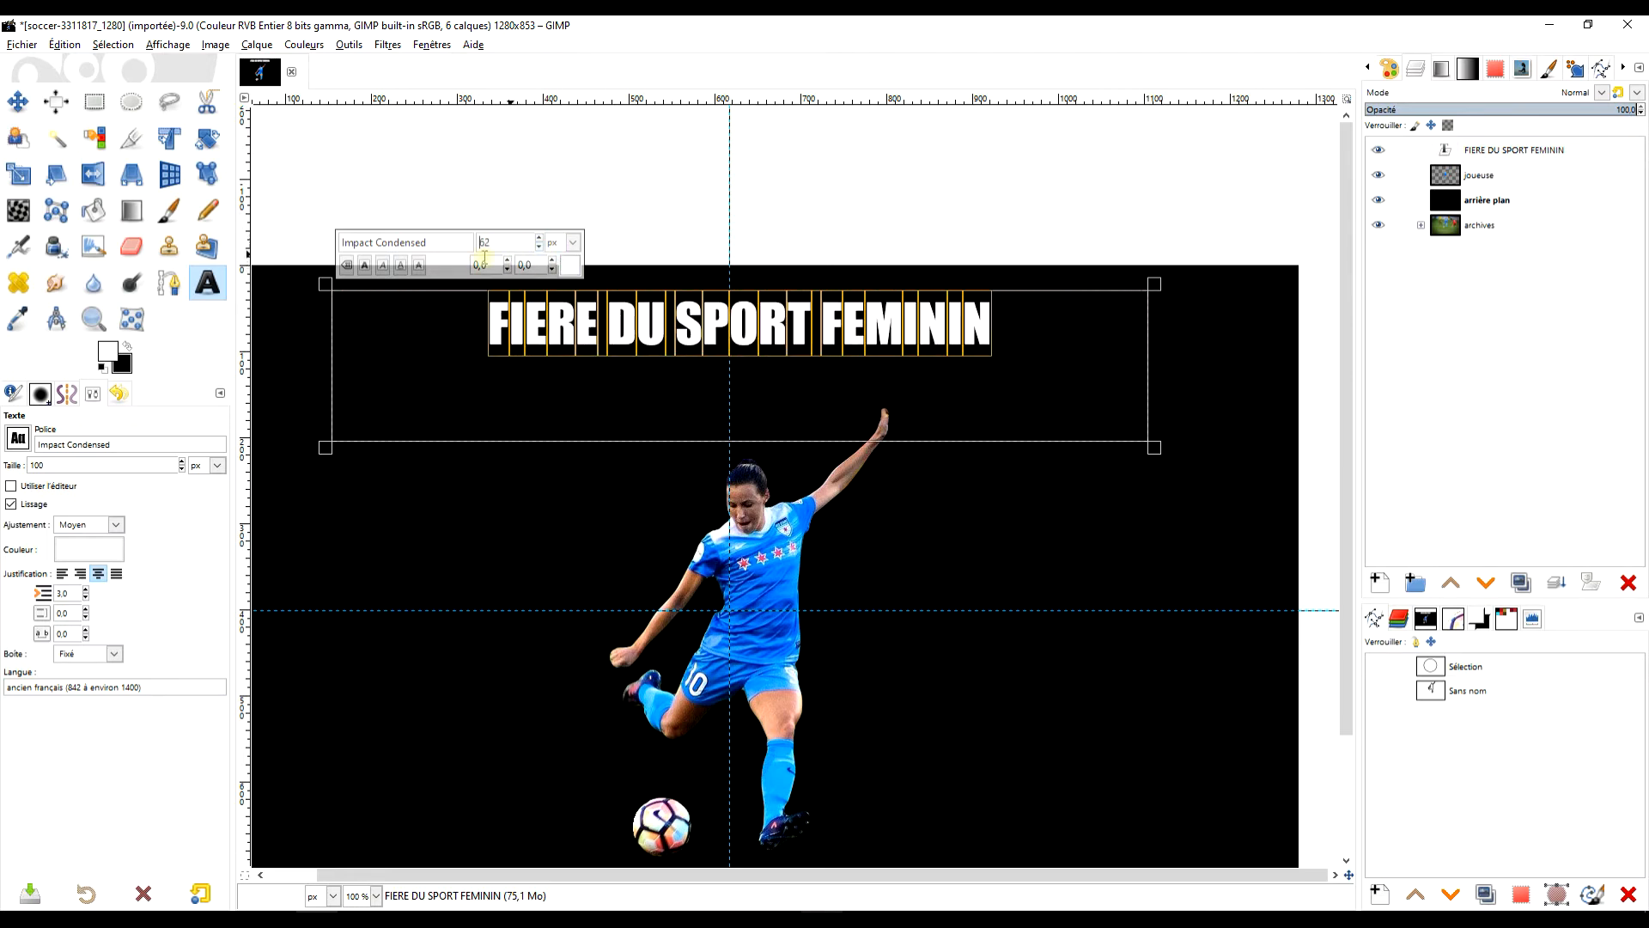
pyautogui.click(62, 574)
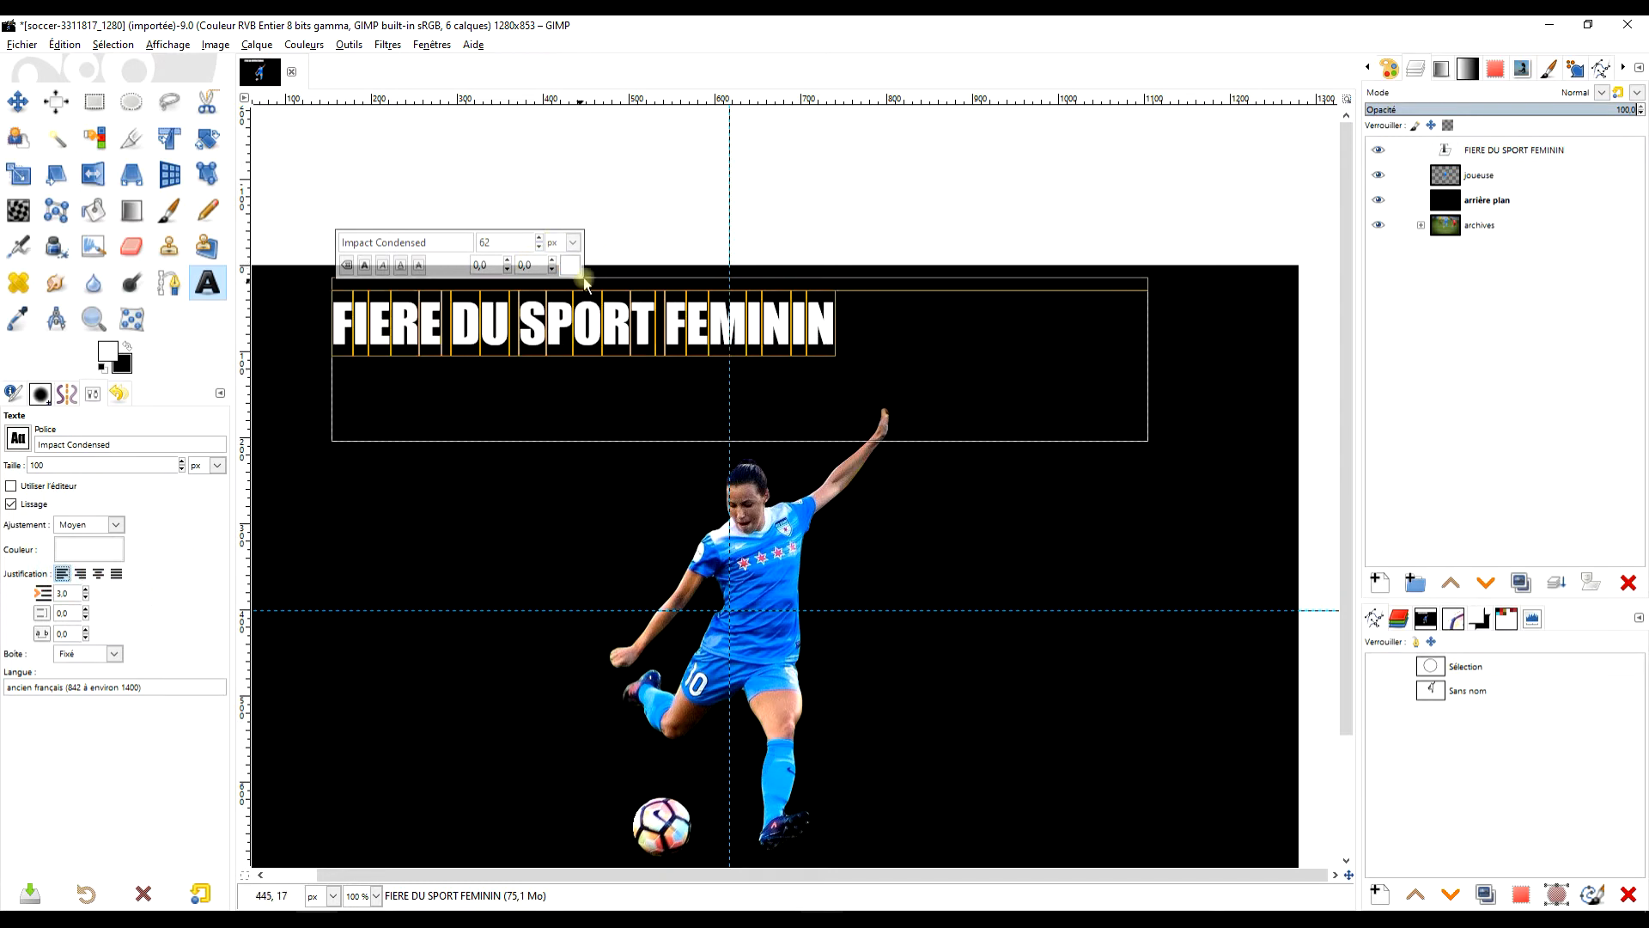
pyautogui.click(540, 248)
pyautogui.click(539, 248)
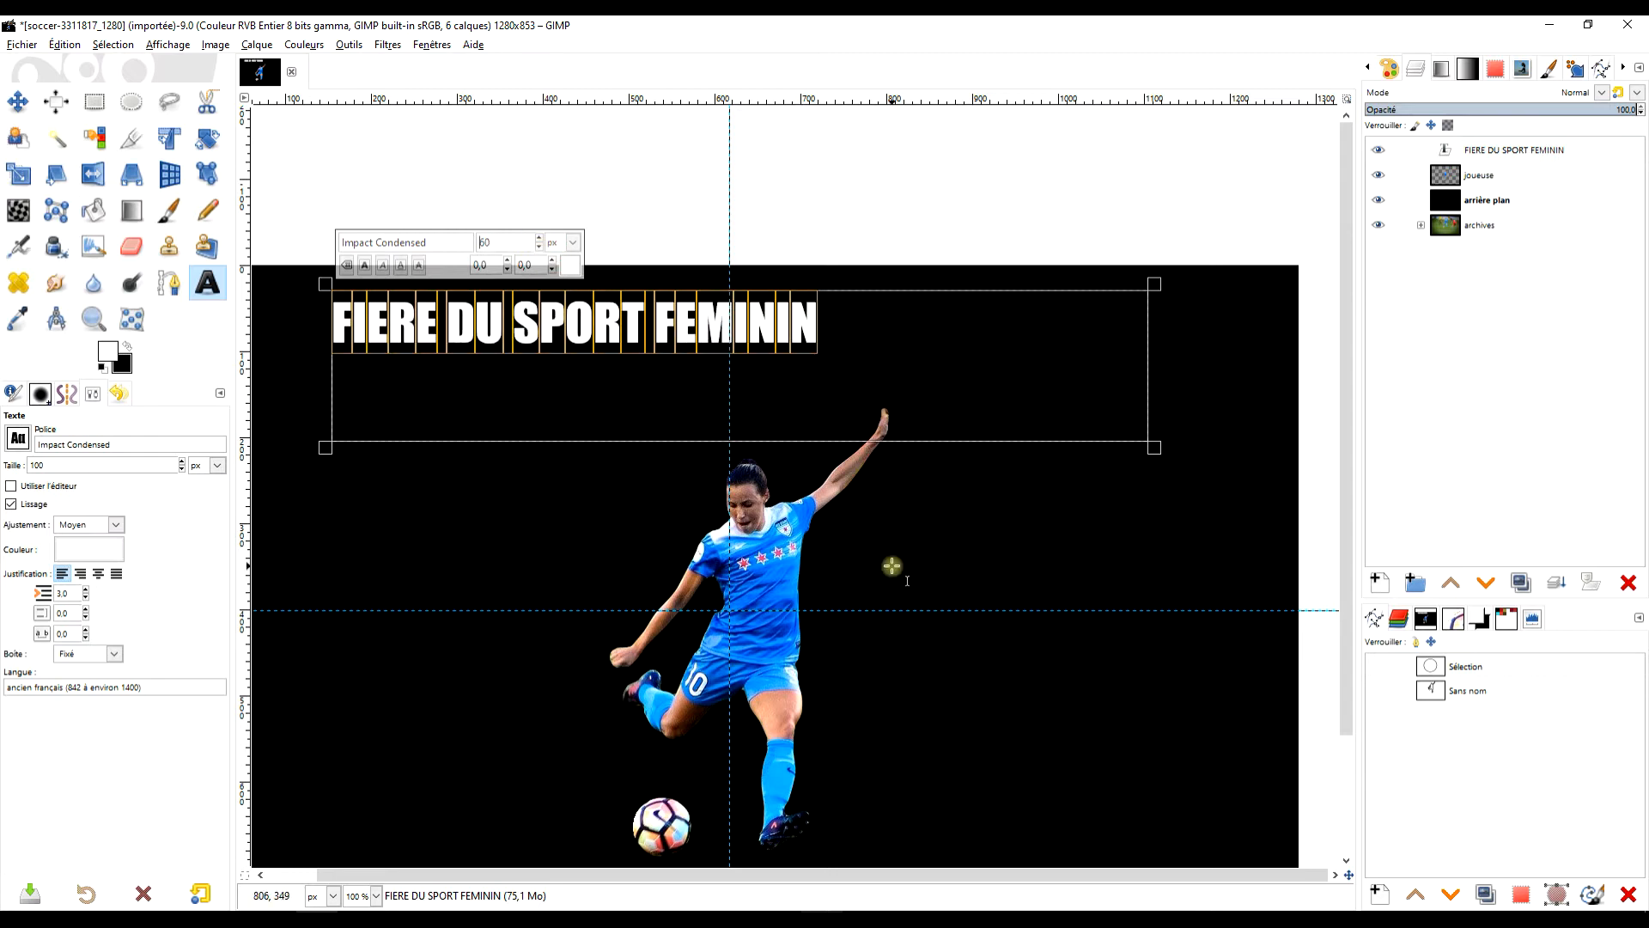
pyautogui.click(95, 101)
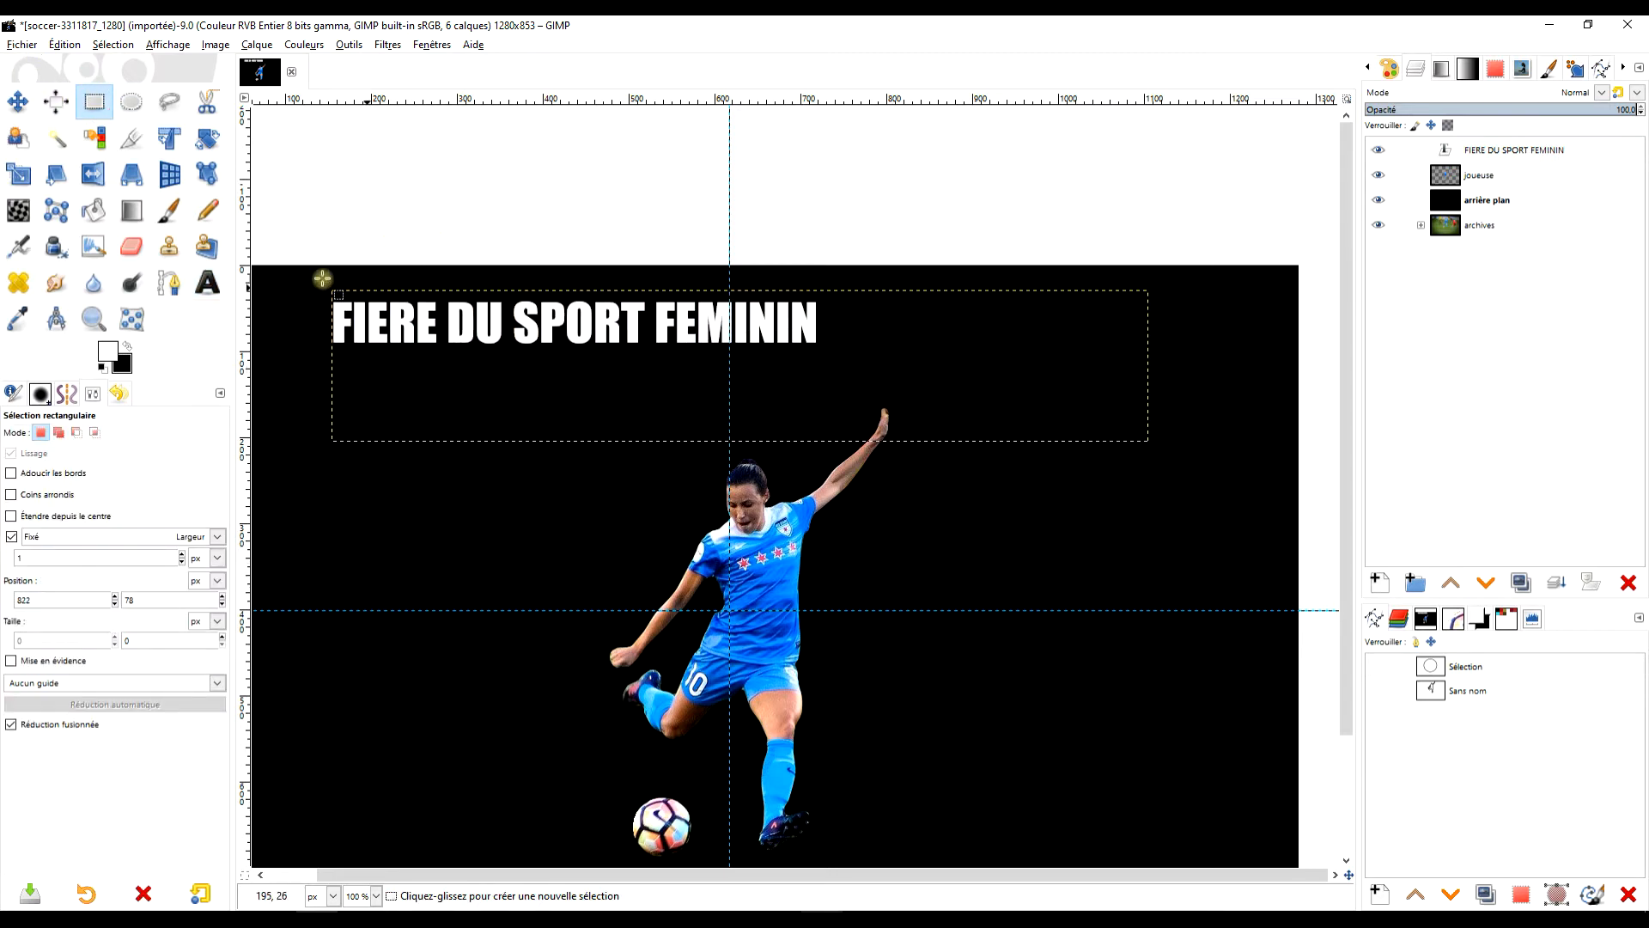
# Shrink the title's text box to fit closely around the text, about 587 × 85 px
pyautogui.press('t')
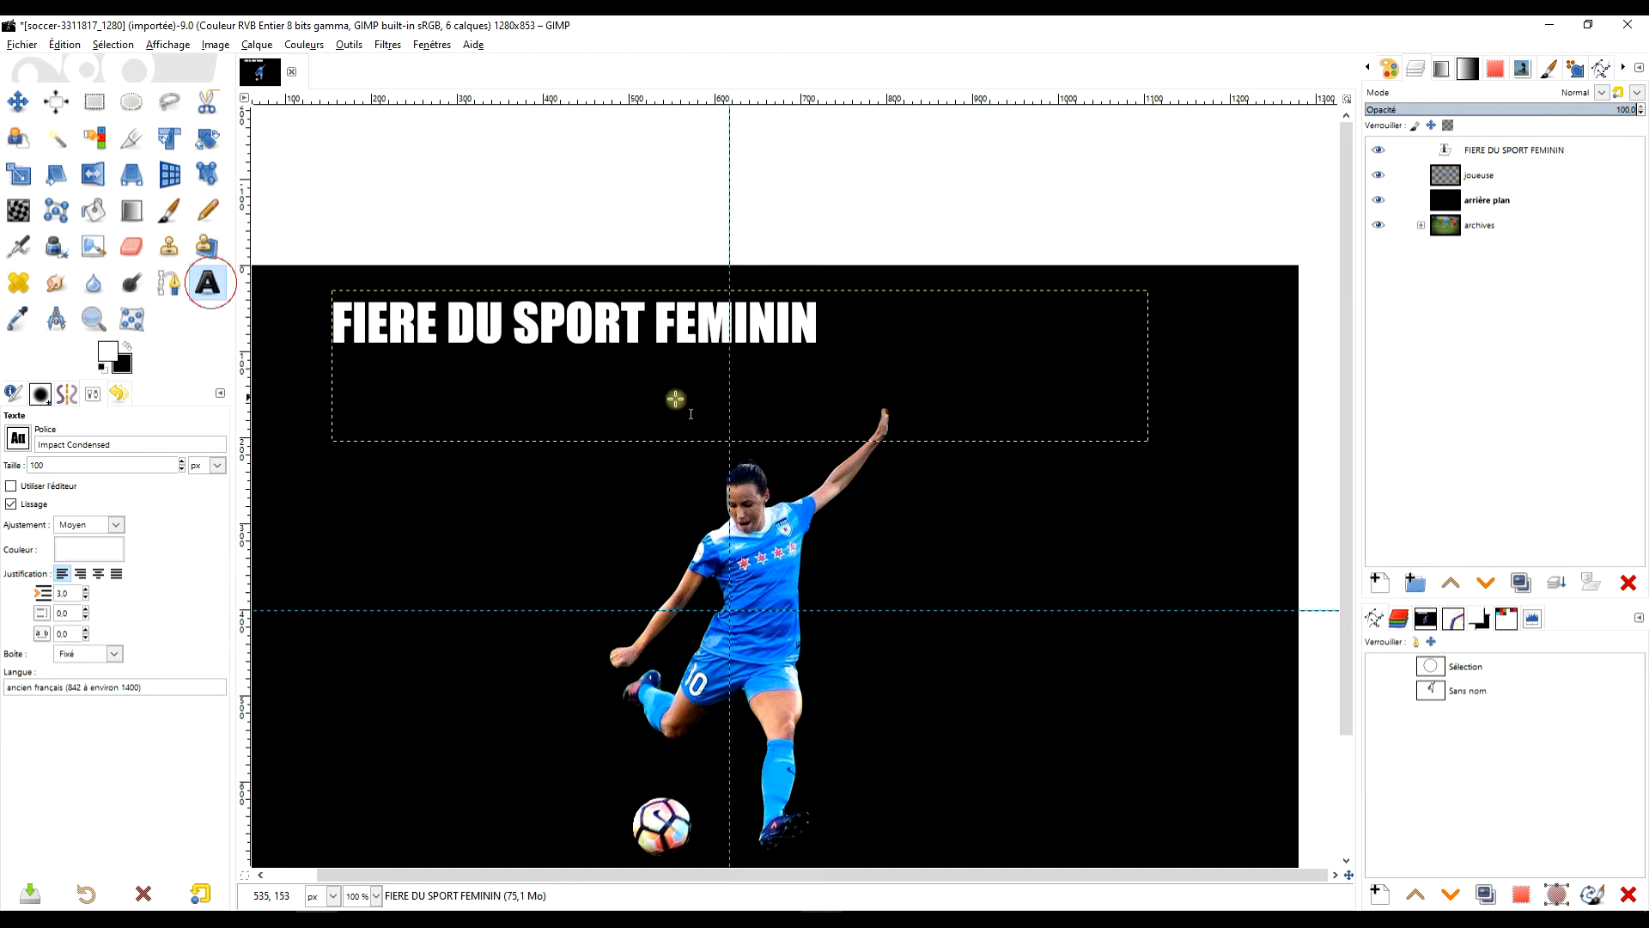
pyautogui.click(676, 398)
pyautogui.moveTo(1151, 448); pyautogui.dragTo(846, 368)
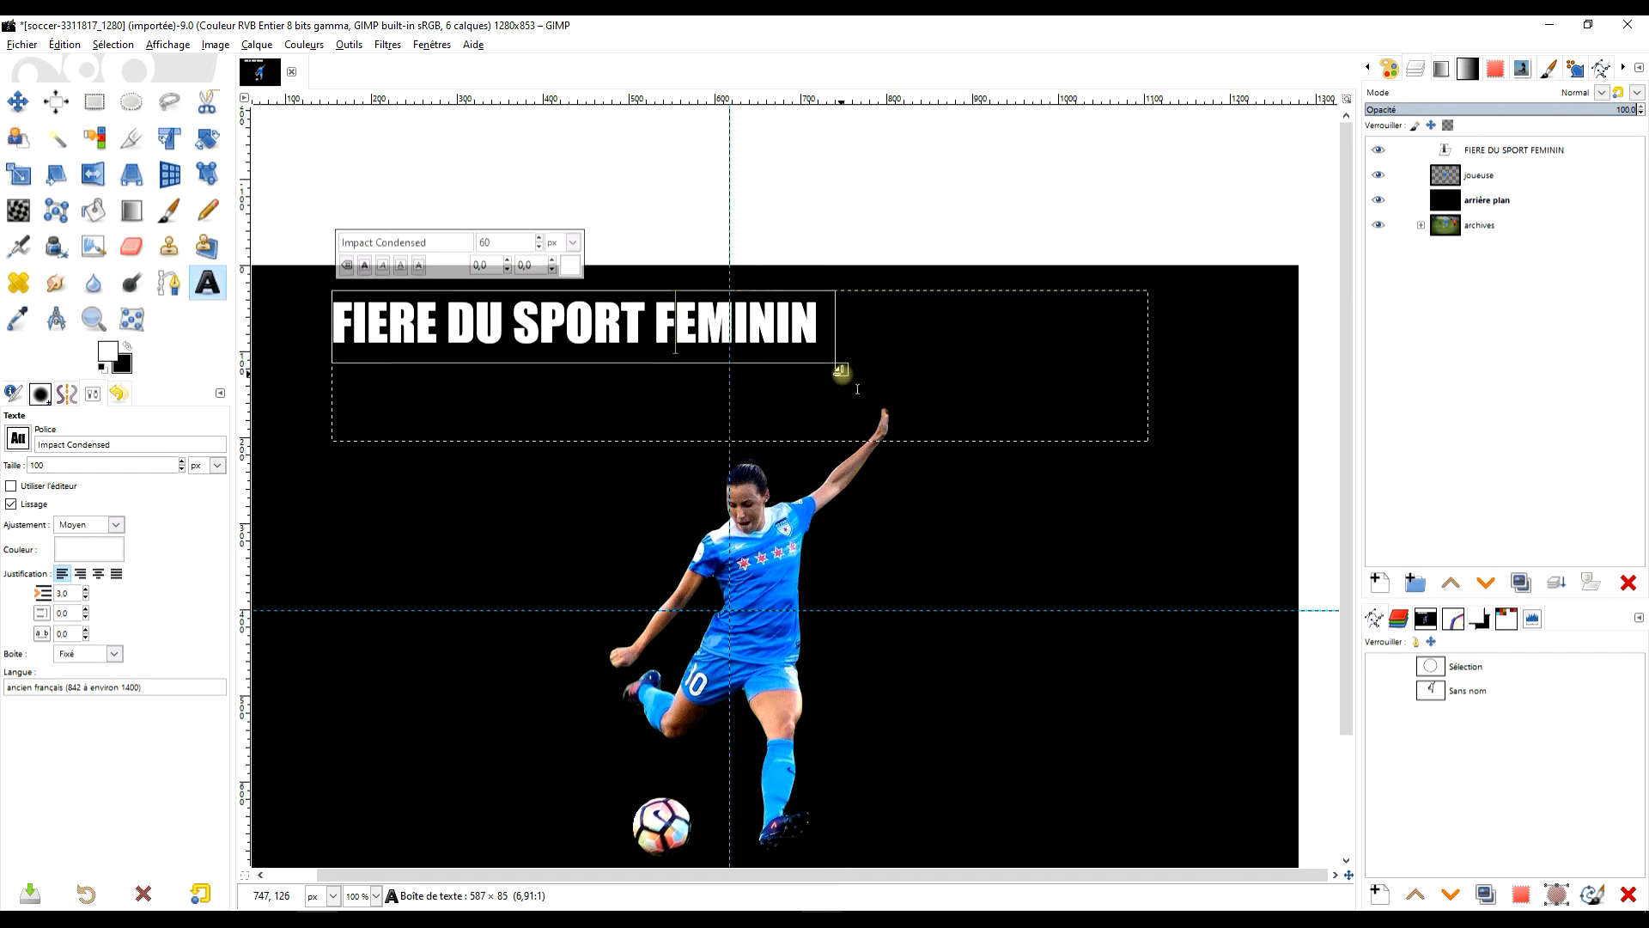
pyautogui.click(101, 109)
pyautogui.click(934, 318)
pyautogui.moveTo(990, 475); pyautogui.dragTo(1054, 366)
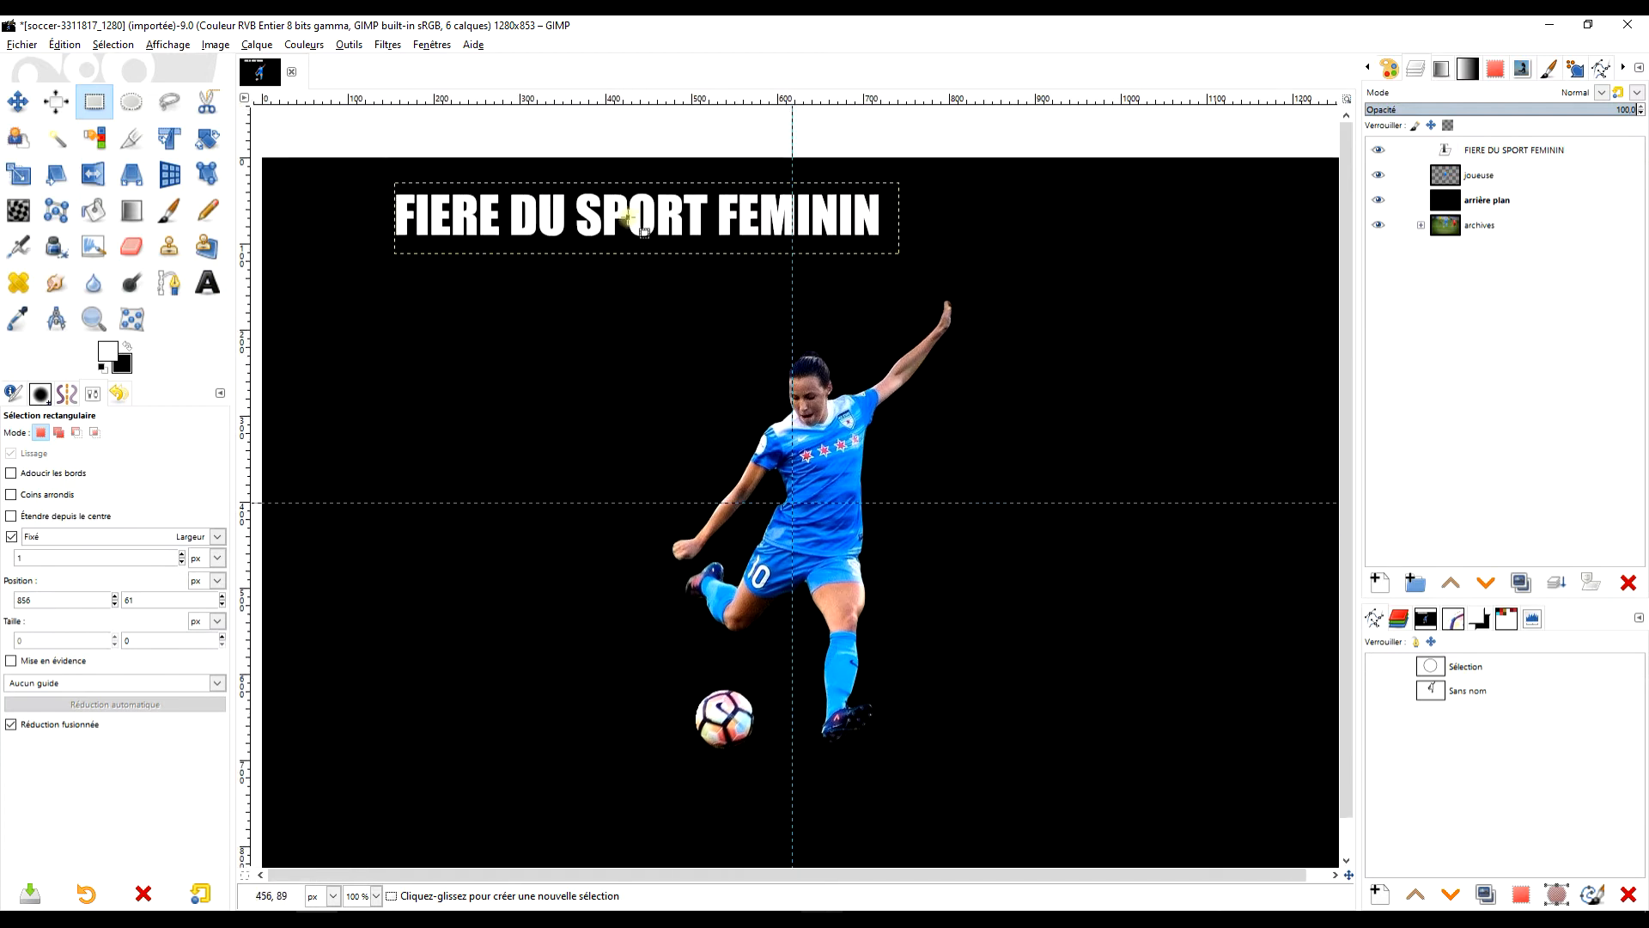
# Make the circular Sélection path visible around the player and keep it as the active path
pyautogui.click(1544, 151)
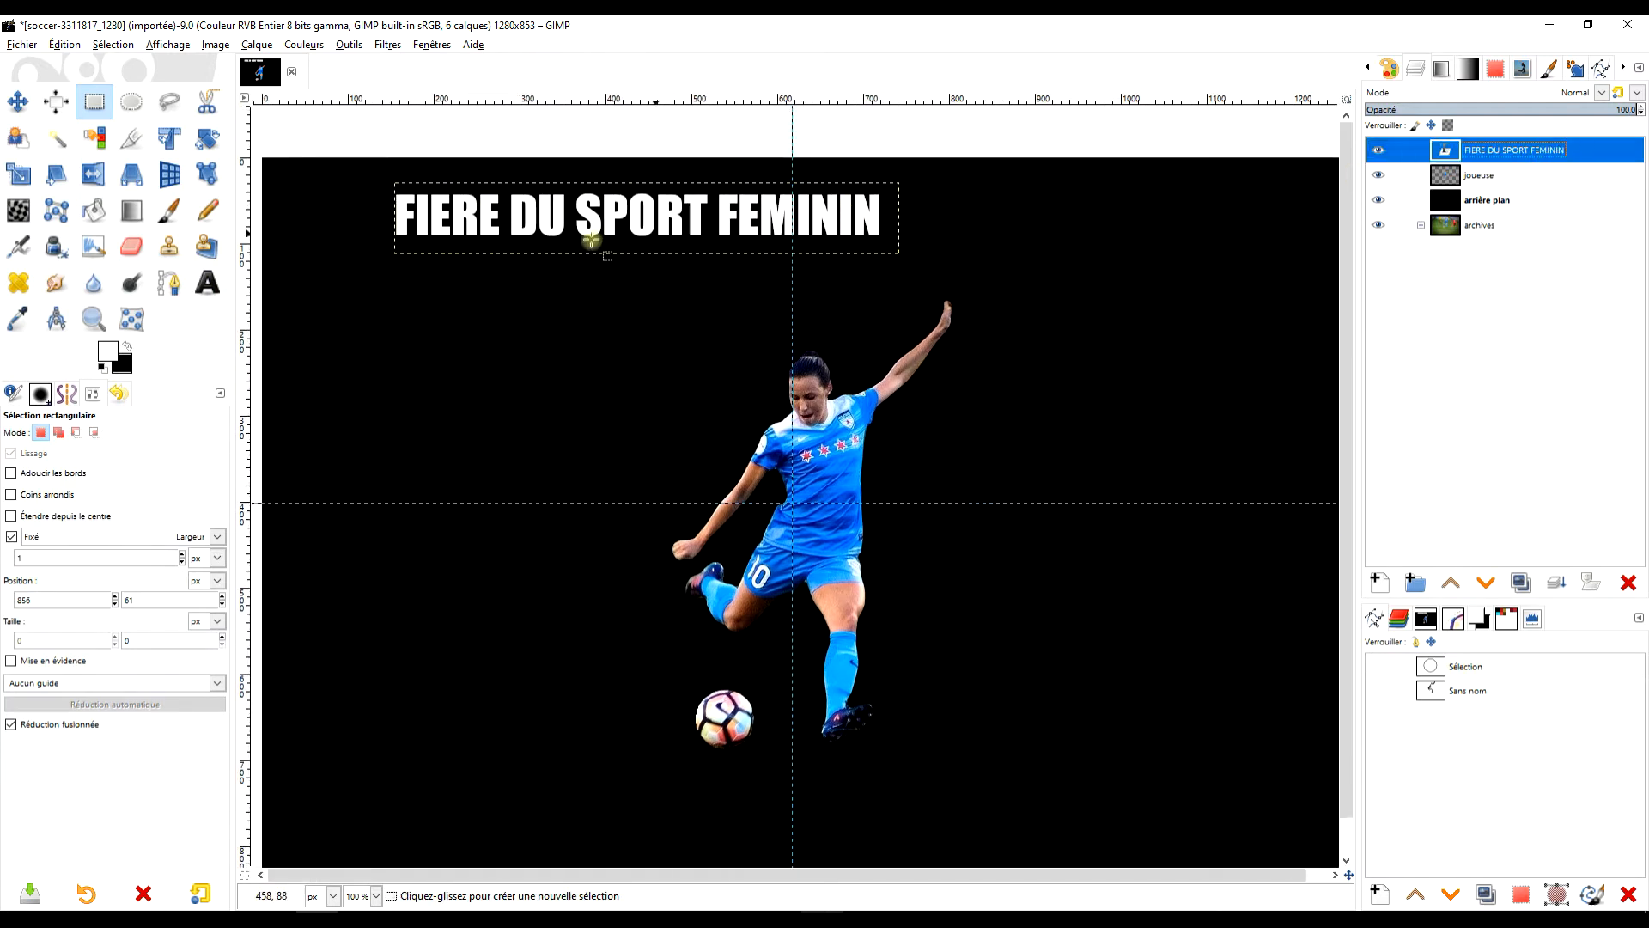
pyautogui.moveTo(1027, 447); pyautogui.dragTo(968, 404)
pyautogui.moveTo(1049, 493); pyautogui.dragTo(1008, 496)
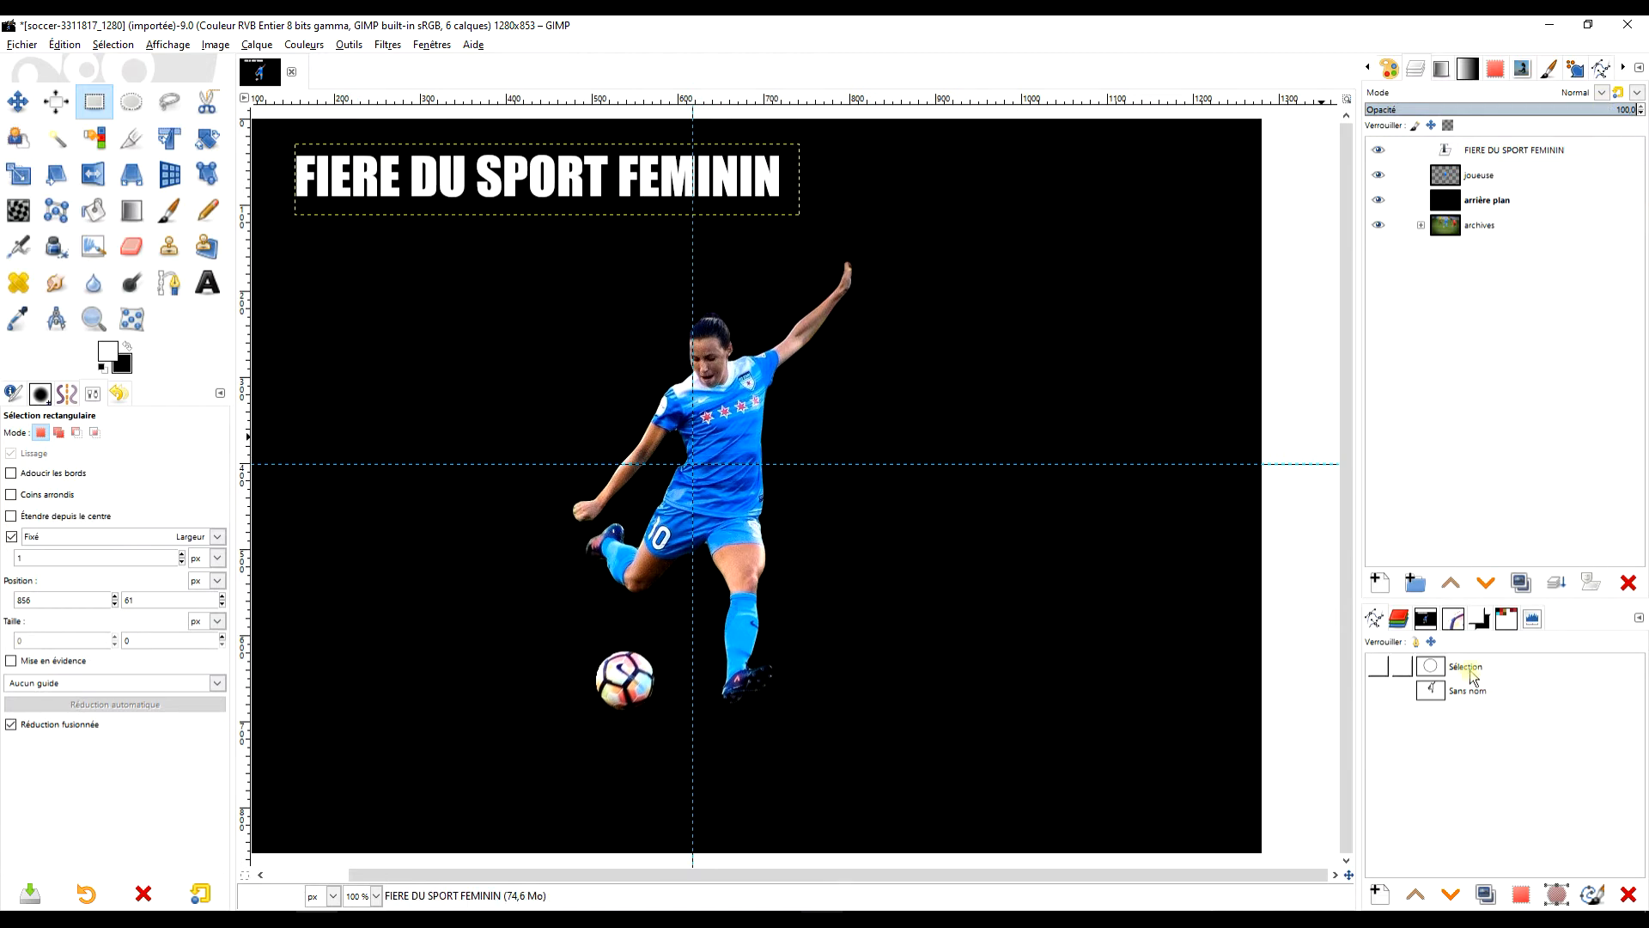
pyautogui.click(1392, 666)
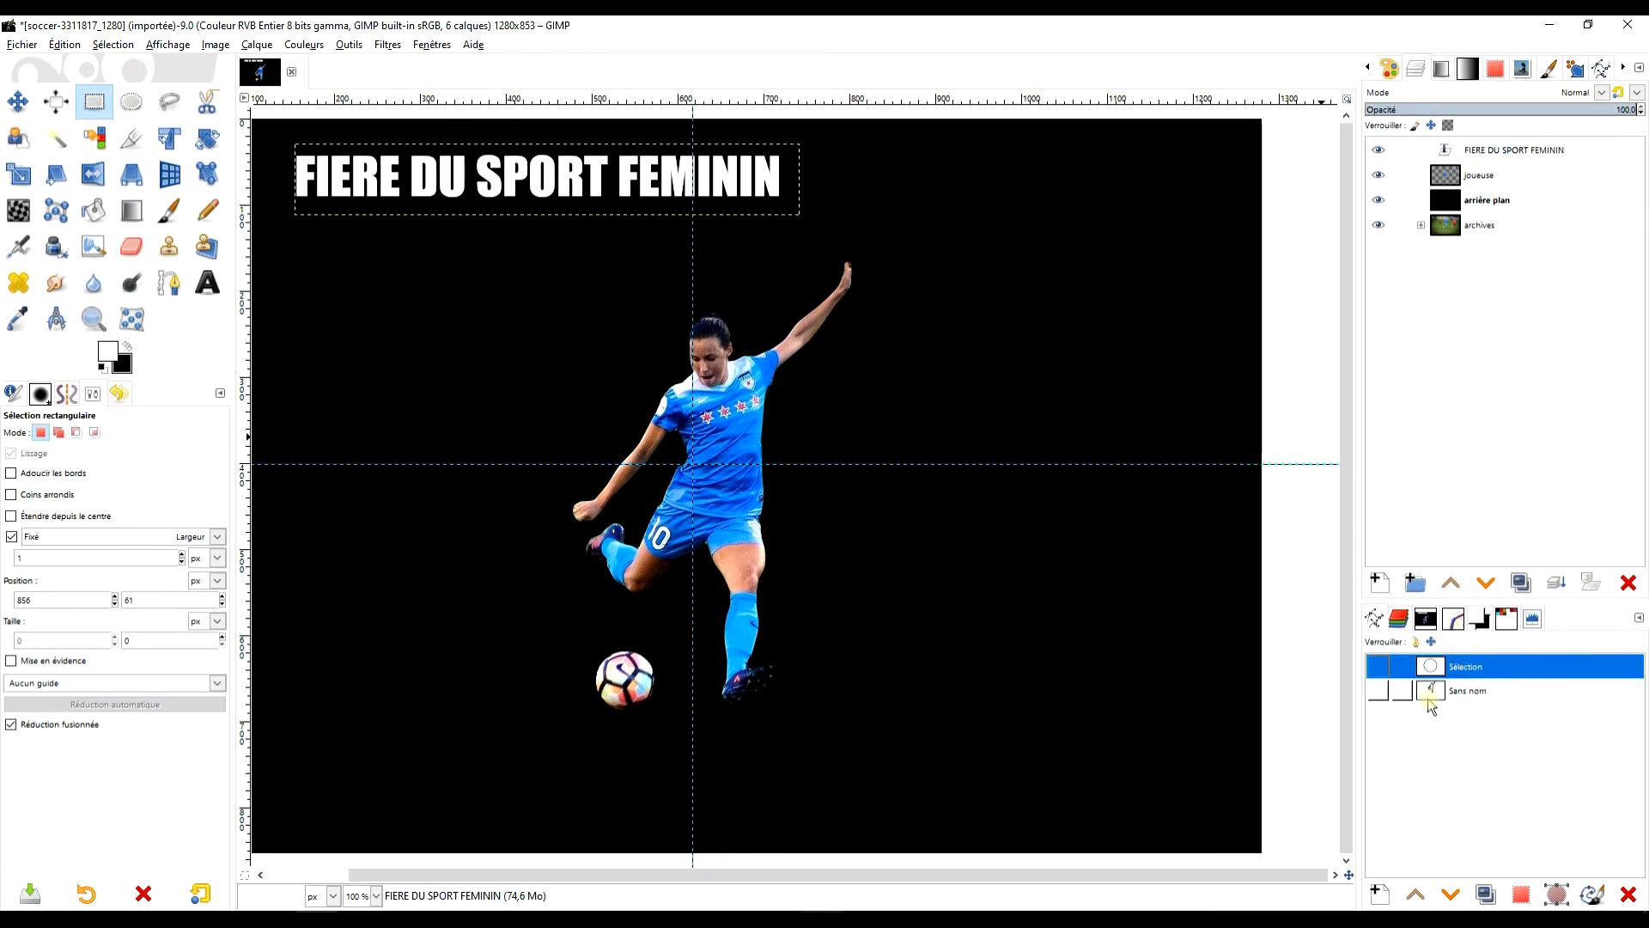
pyautogui.click(1378, 666)
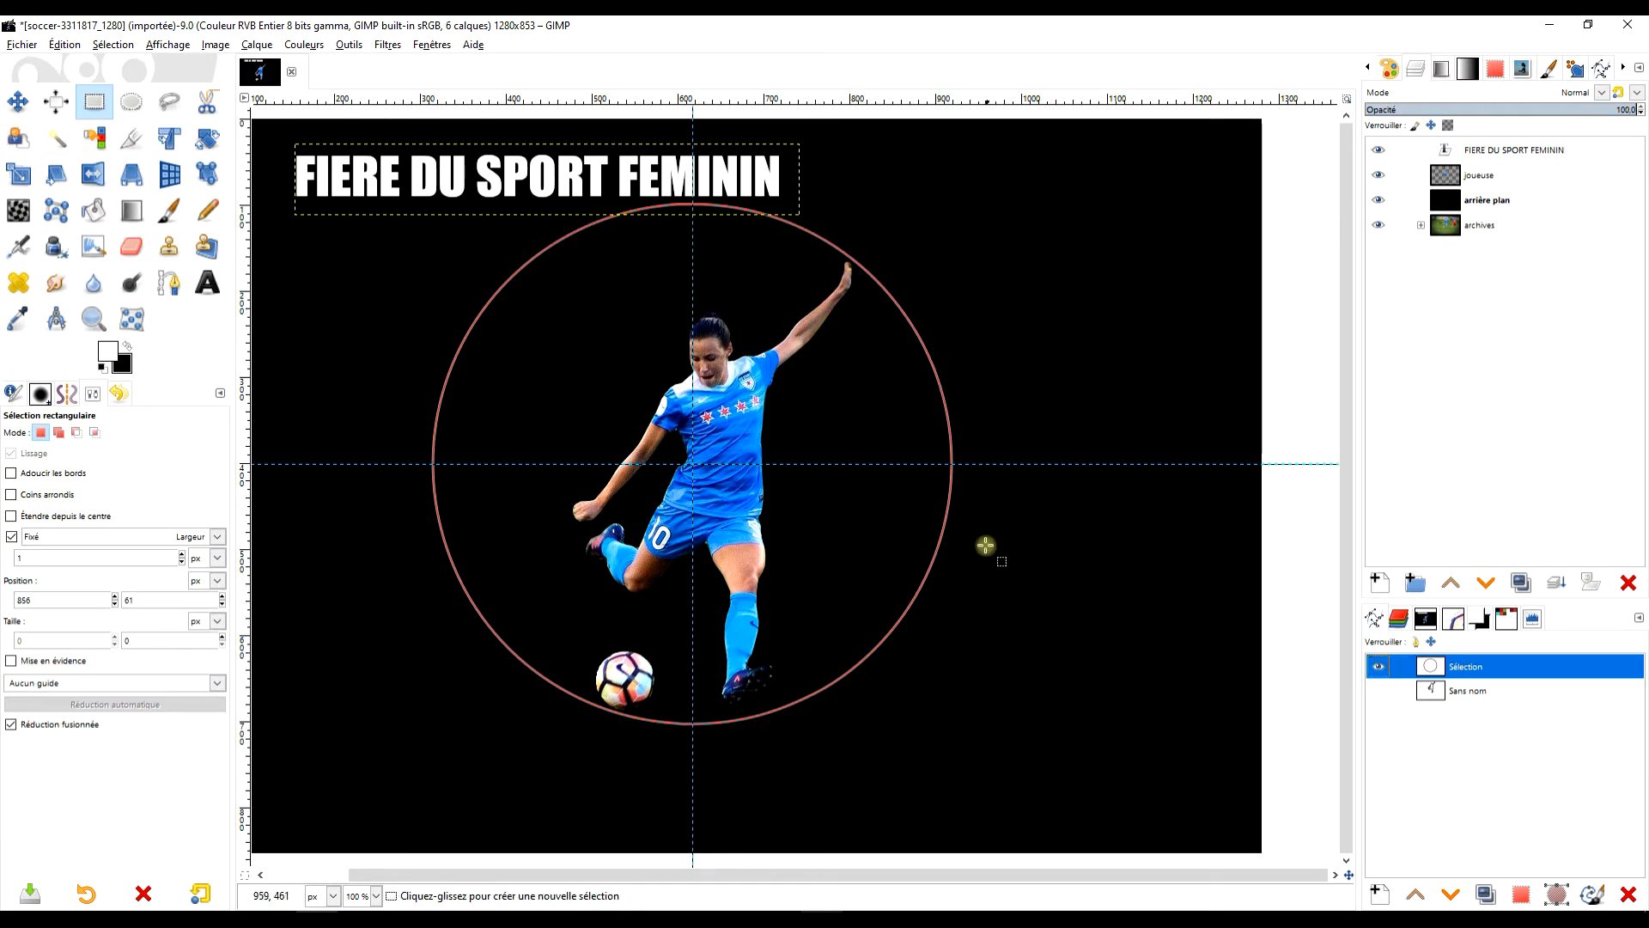
pyautogui.moveTo(1037, 477)
pyautogui.mouseDown()
pyautogui.moveTo(1014, 495)
pyautogui.moveTo(1006, 470)
pyautogui.mouseUp()
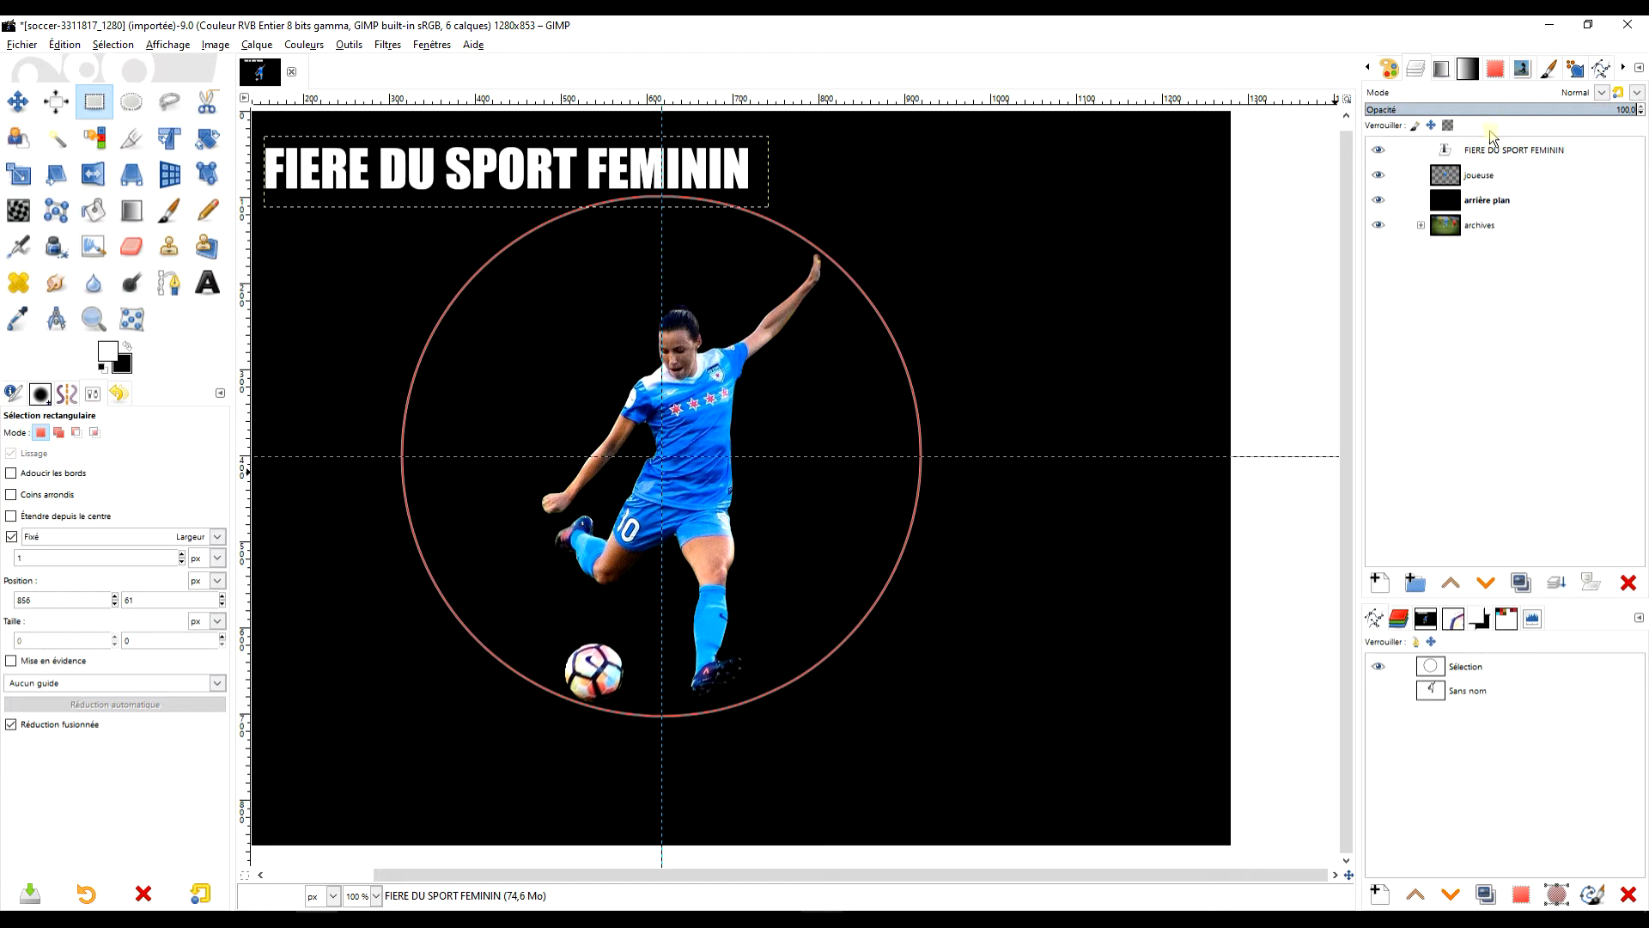
# Convert the title layer to text along the circular Sélection path and hide the resulting Chemin path
pyautogui.rightClick(1451, 160)
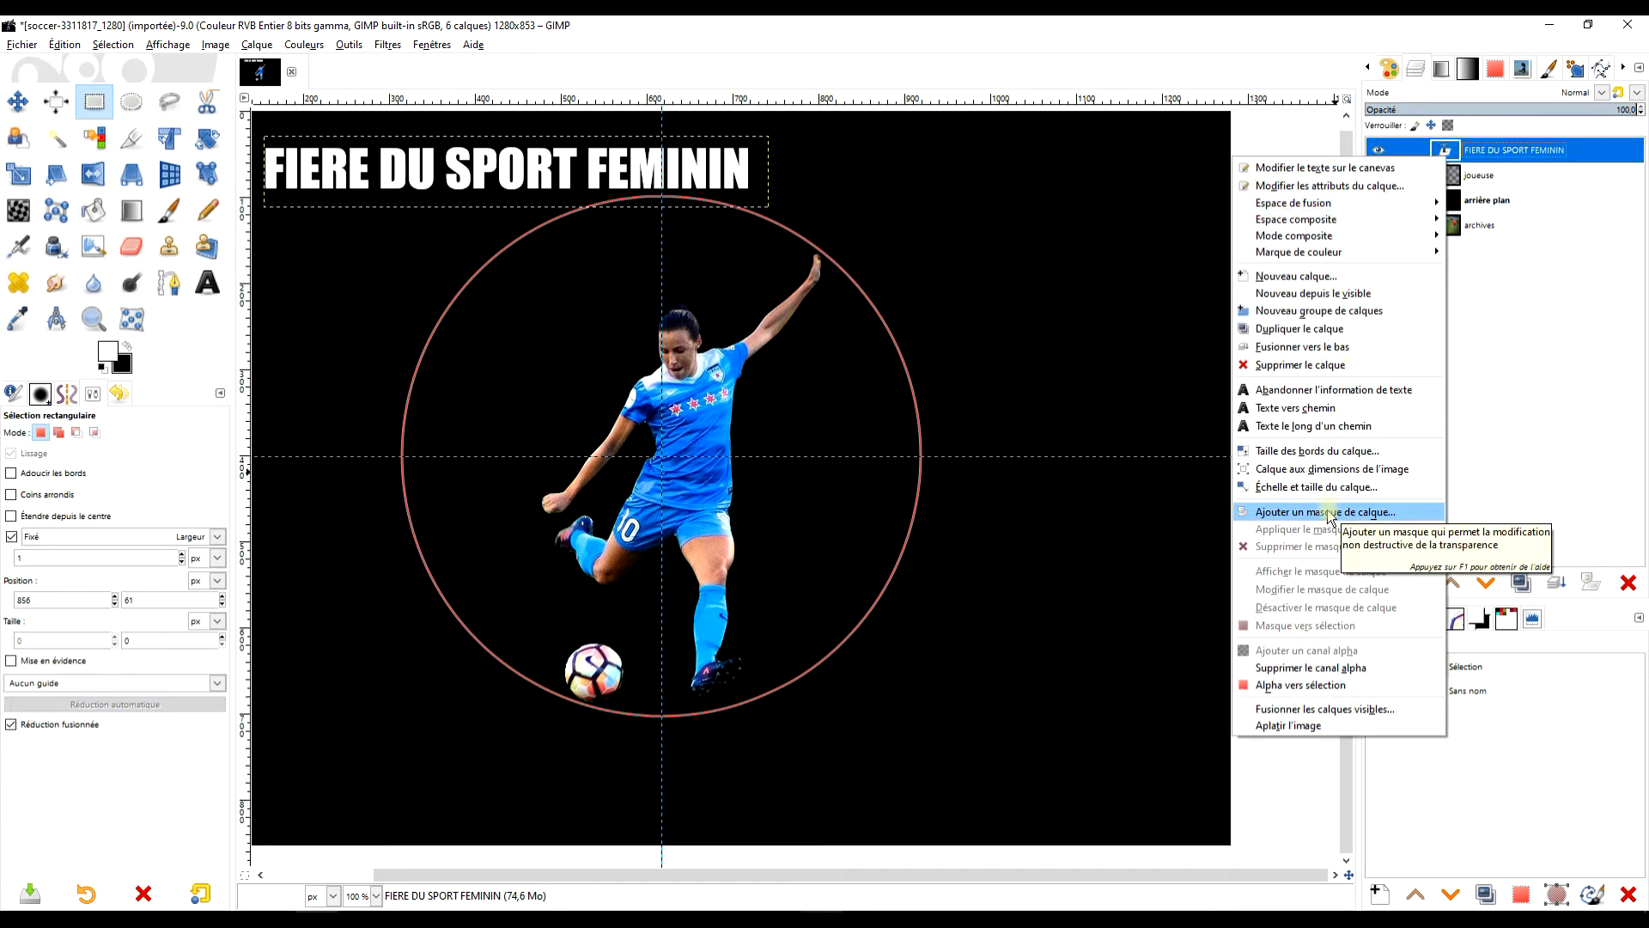
pyautogui.click(1321, 427)
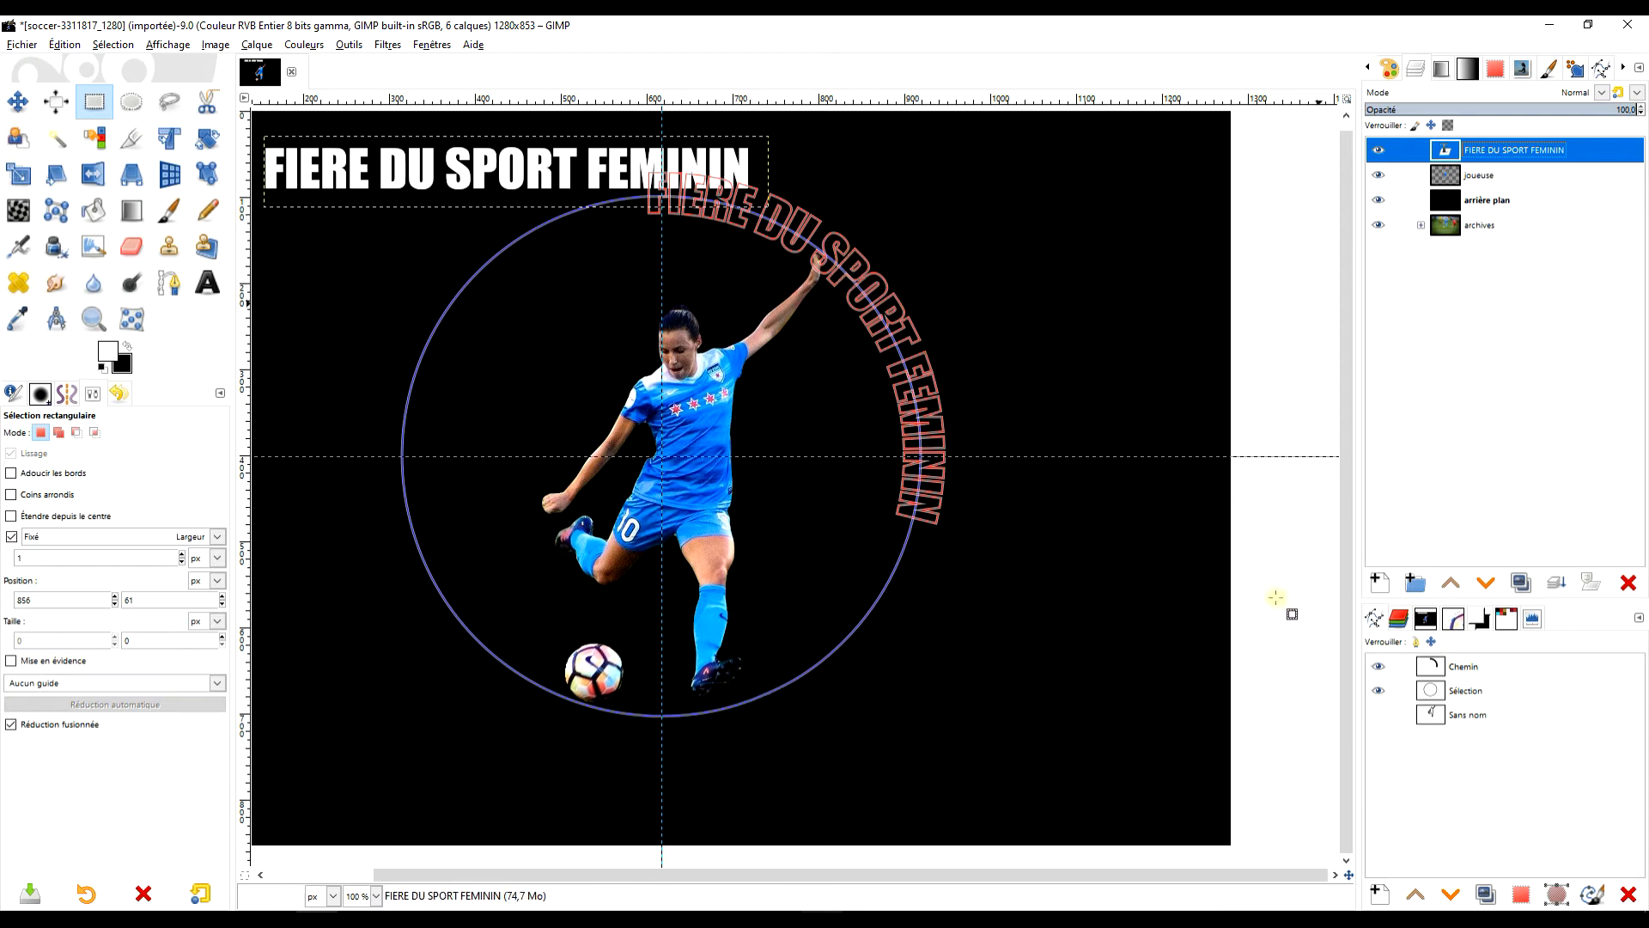
pyautogui.click(1499, 666)
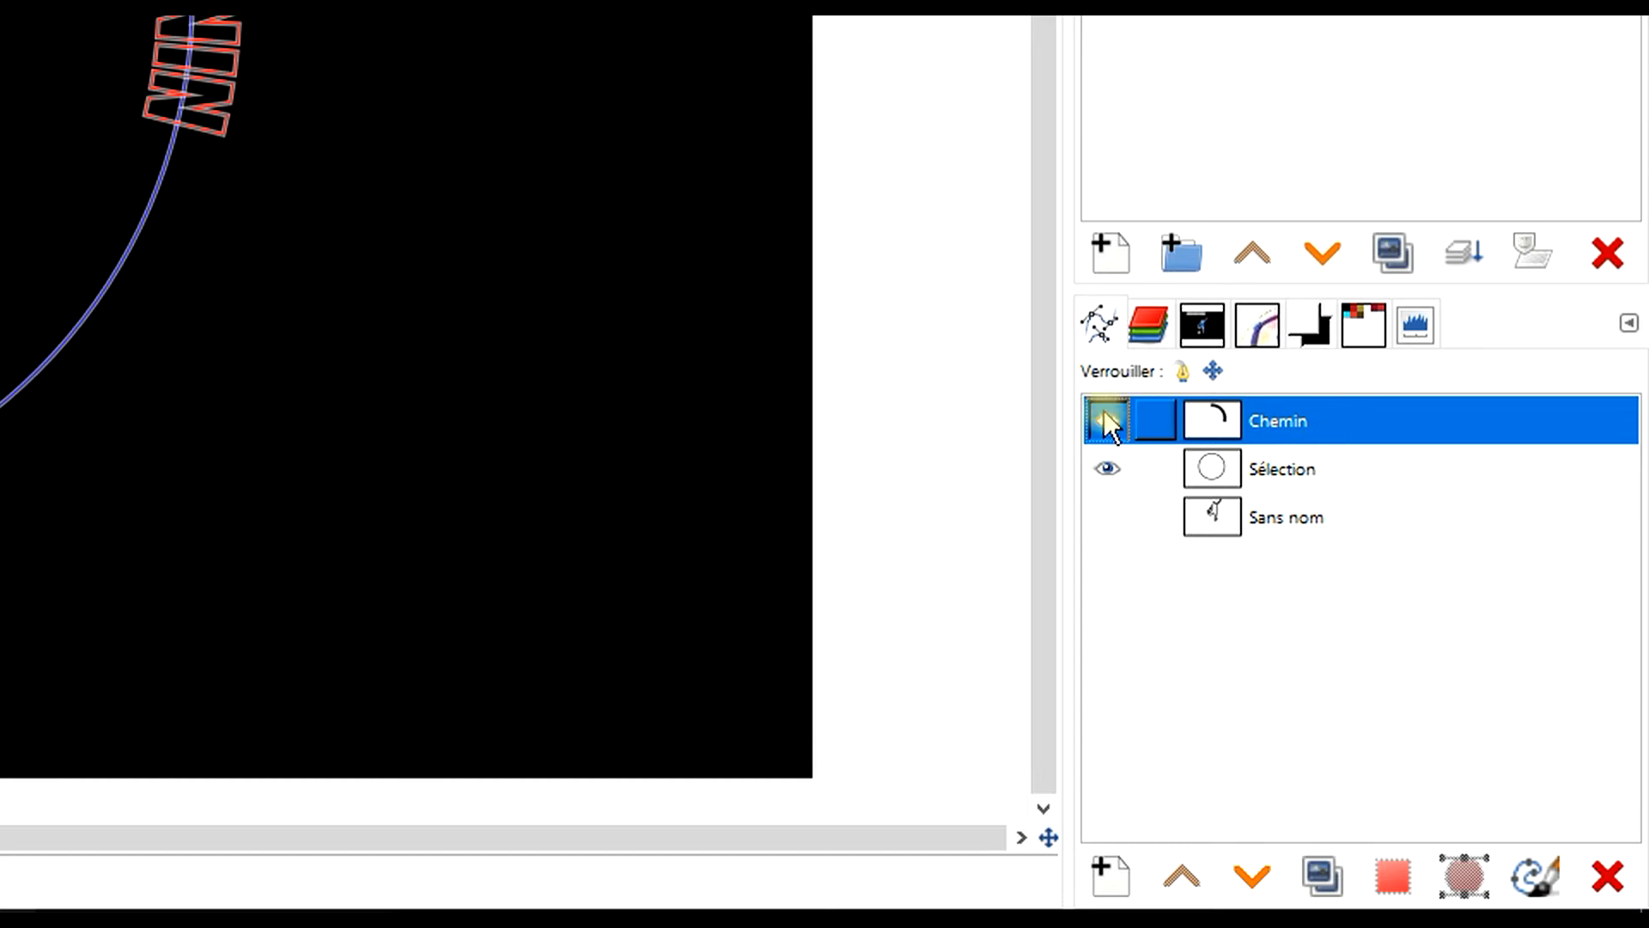
pyautogui.click(1377, 663)
# Duplicate the circular Sélection path
pyautogui.click(1285, 469)
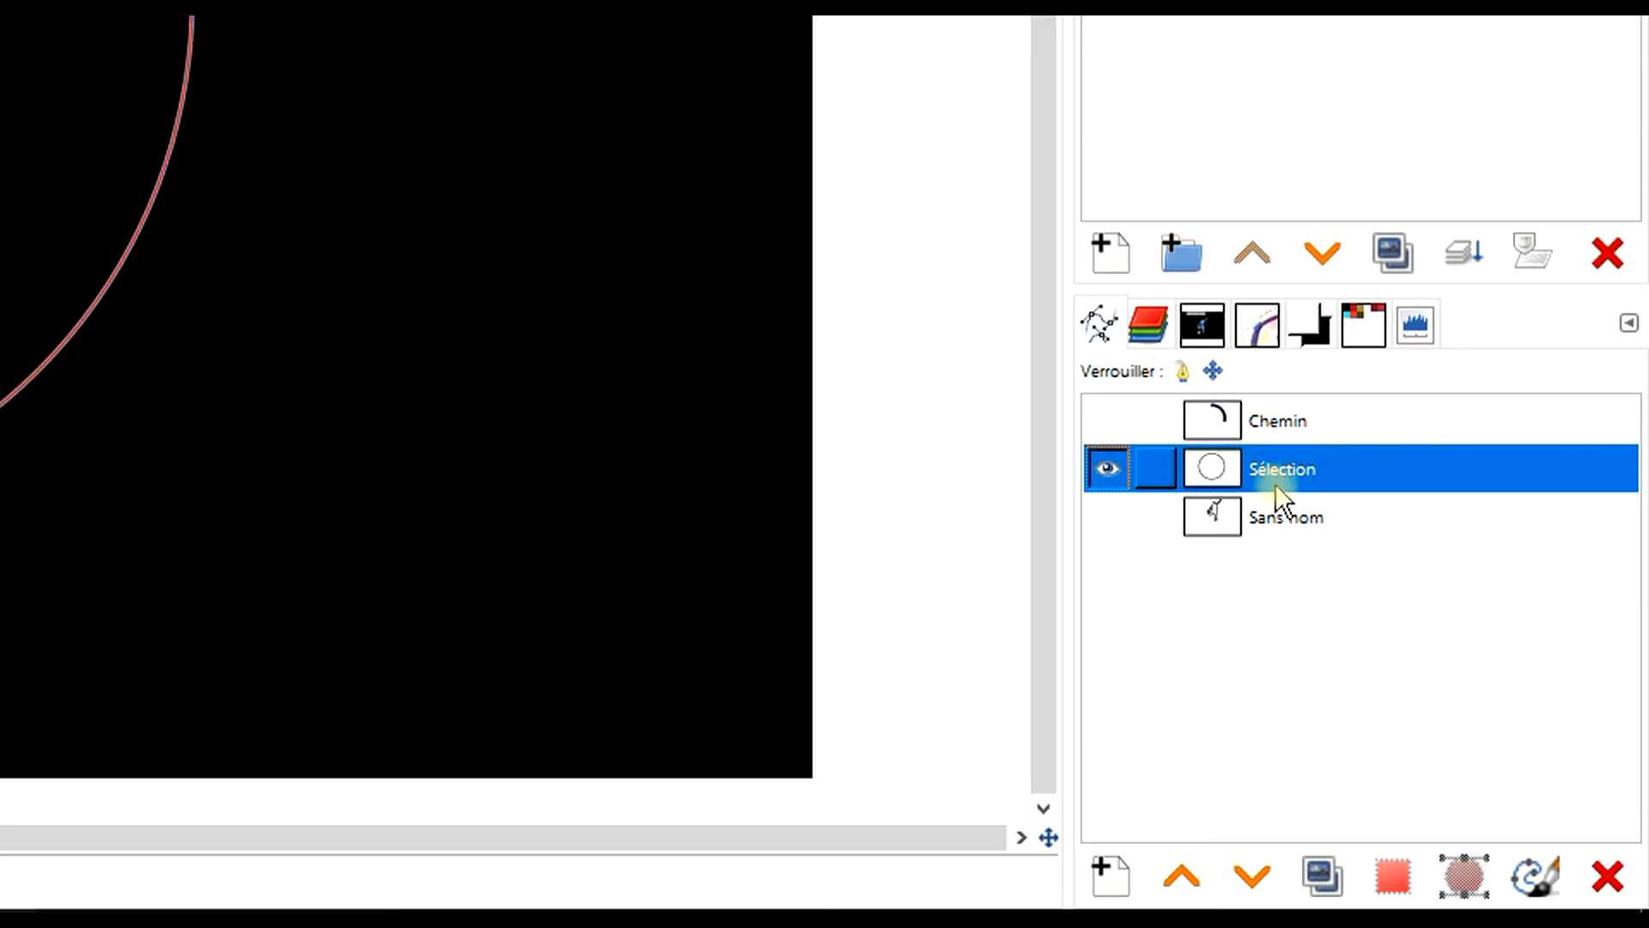
pyautogui.click(1323, 870)
pyautogui.click(1292, 469)
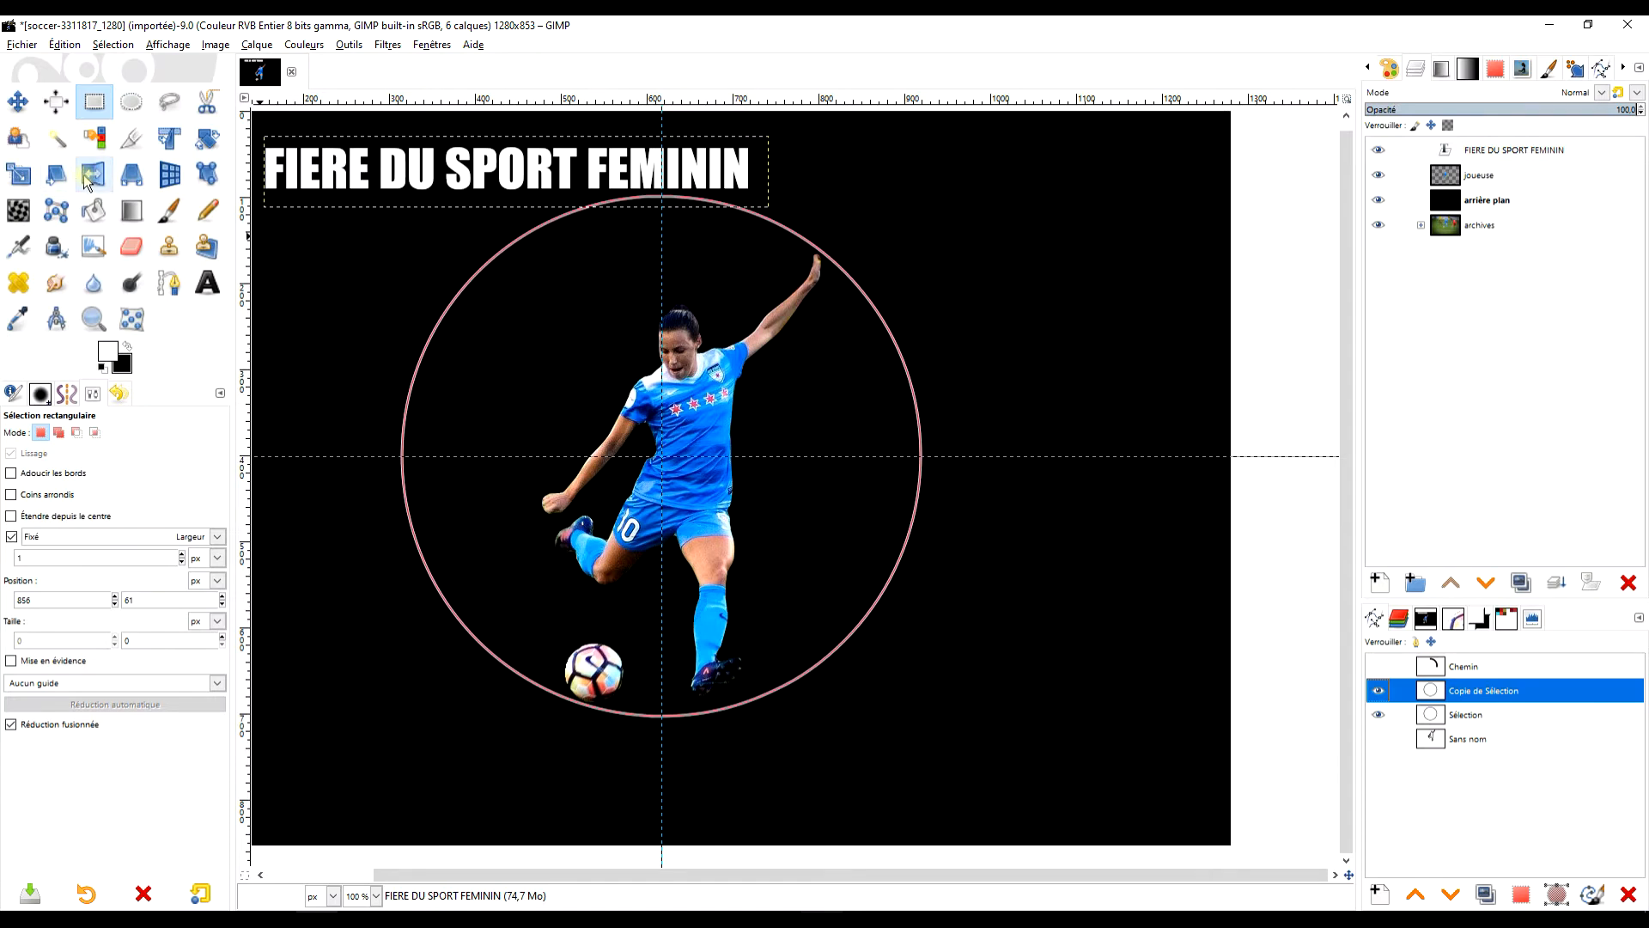
# Flip the Copie de Sélection path horizontally, with the Flip tool set to transform paths instead of layers
pyautogui.click(89, 178)
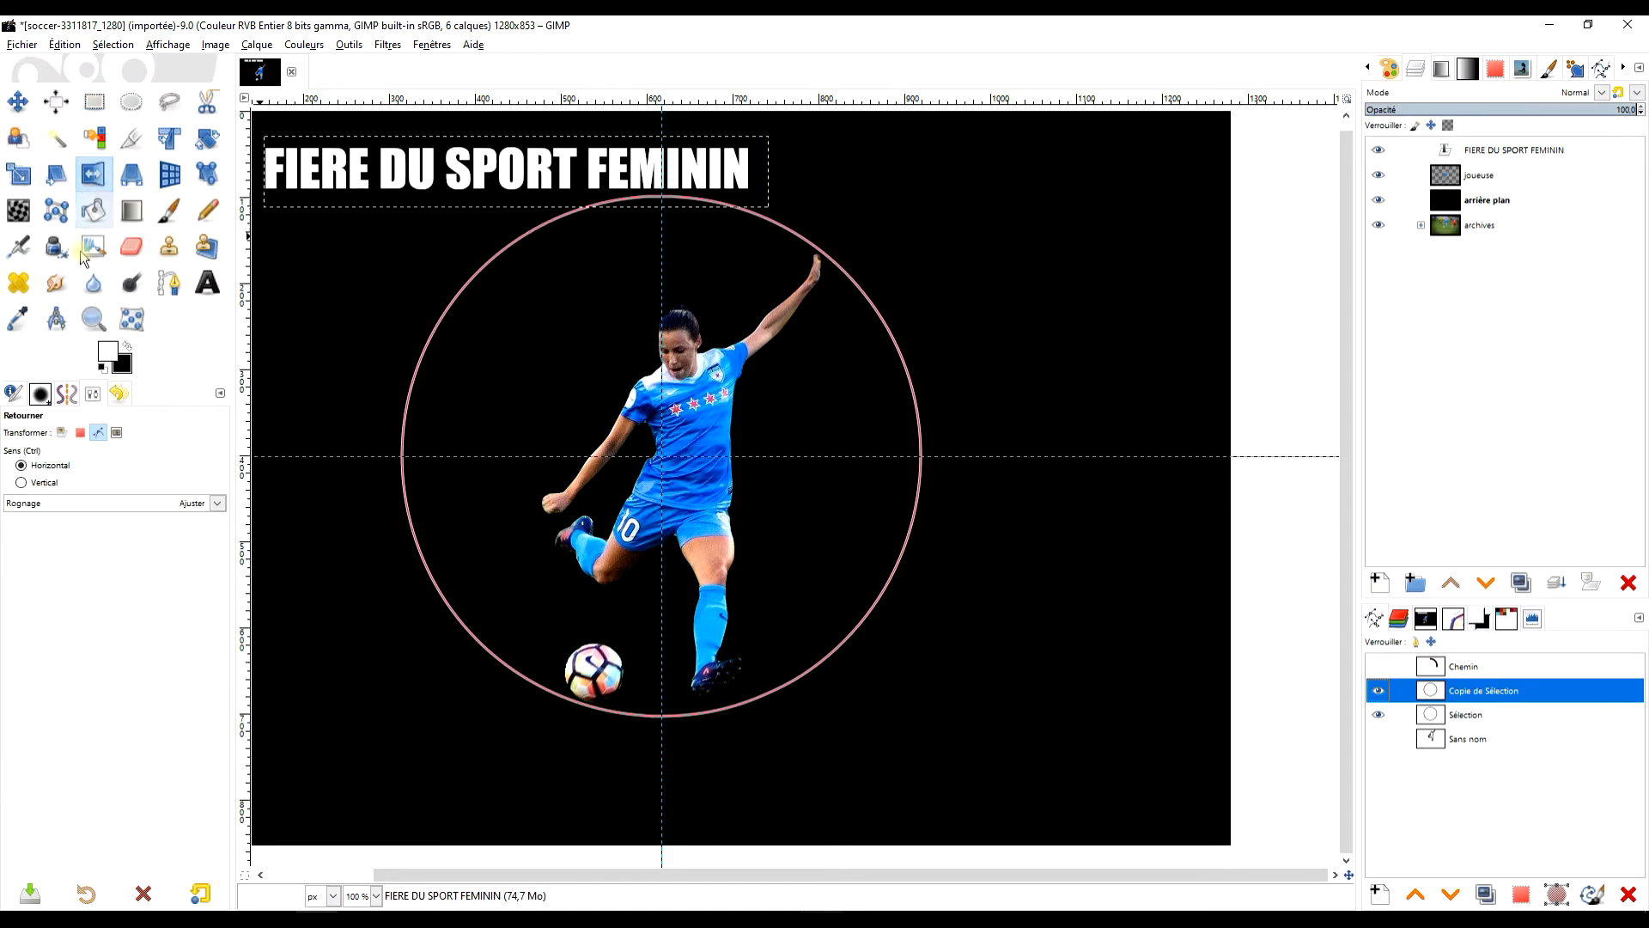
pyautogui.click(62, 434)
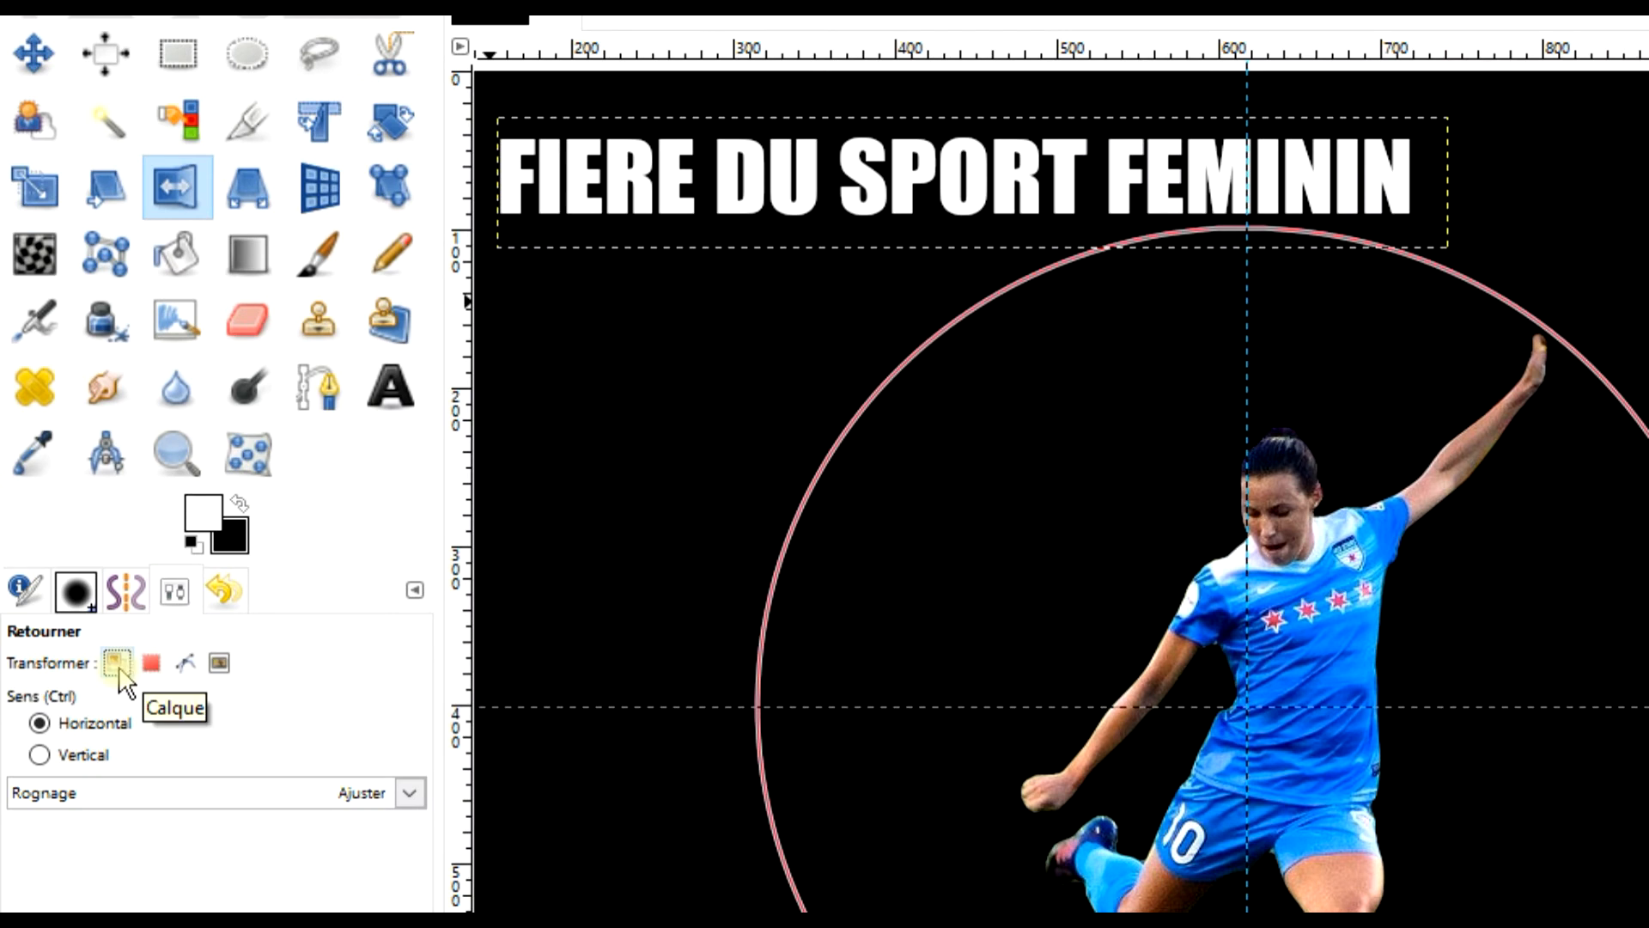
pyautogui.click(184, 670)
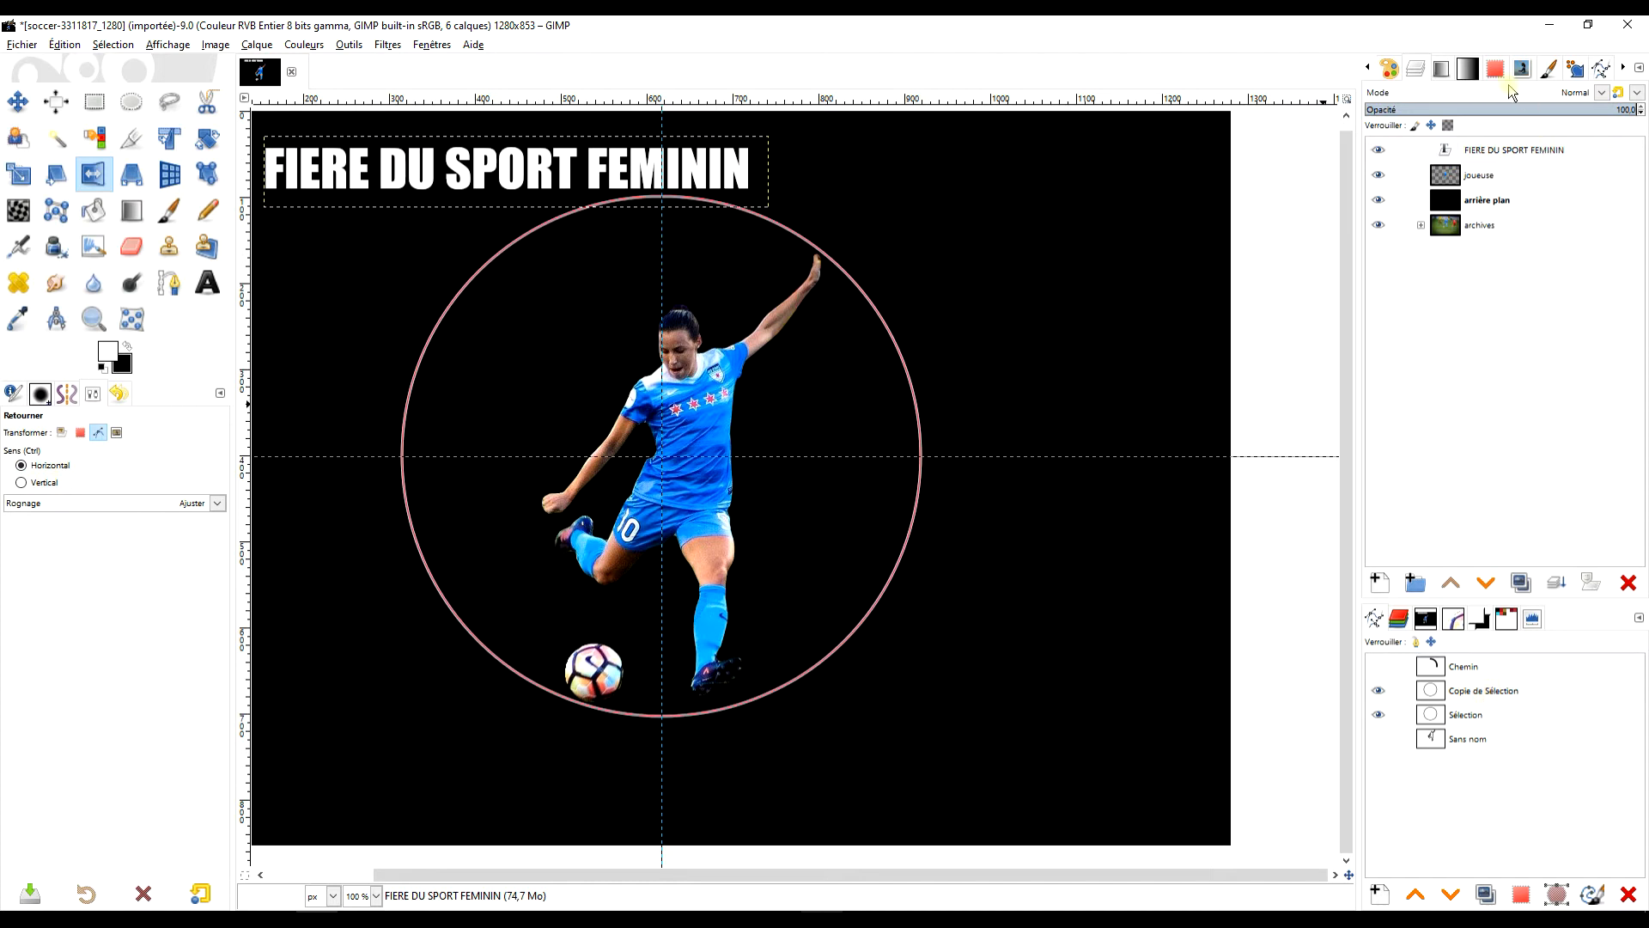
# Convert the title layer to text along the flipped Copie de Sélection path
pyautogui.click(1499, 693)
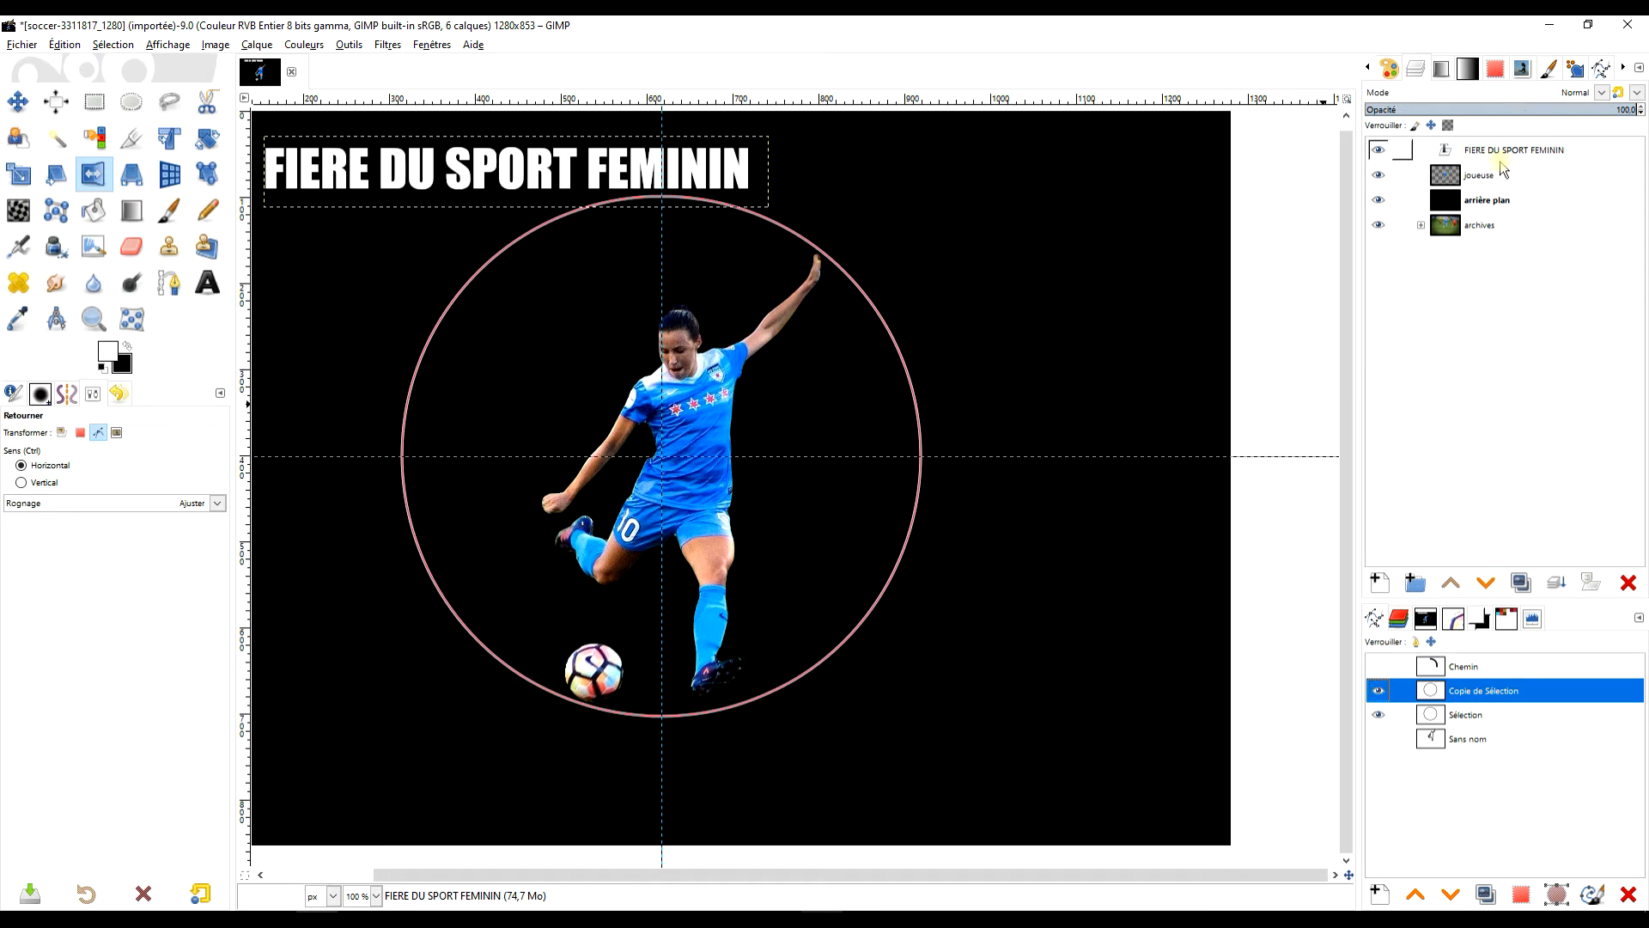
pyautogui.rightClick(1467, 157)
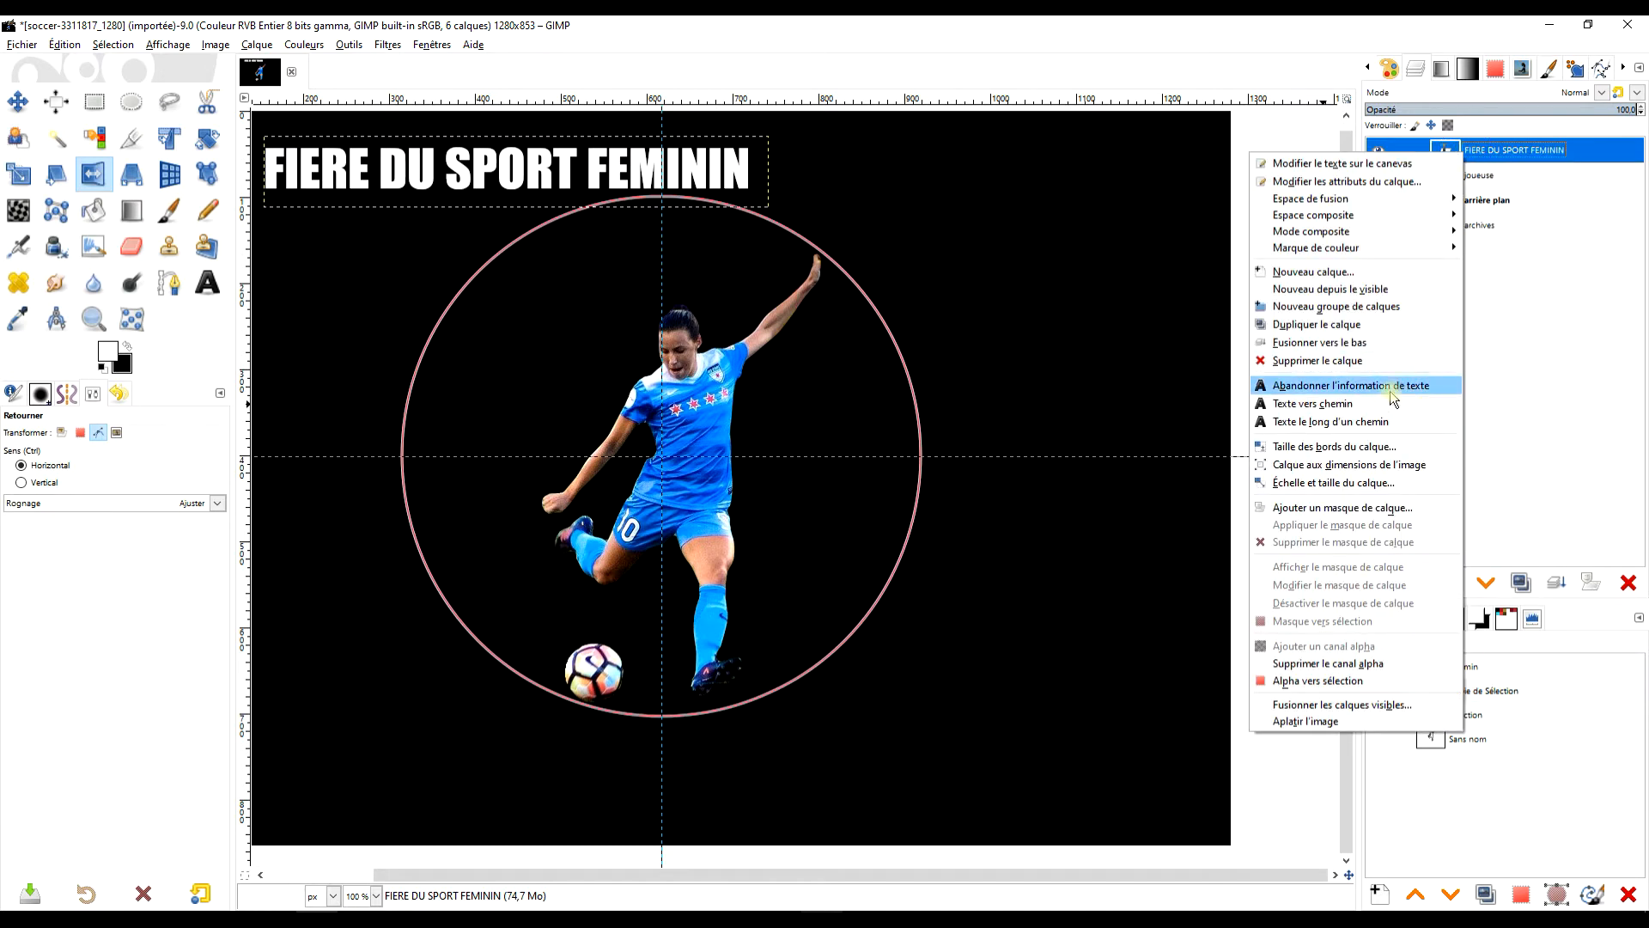
pyautogui.click(1369, 422)
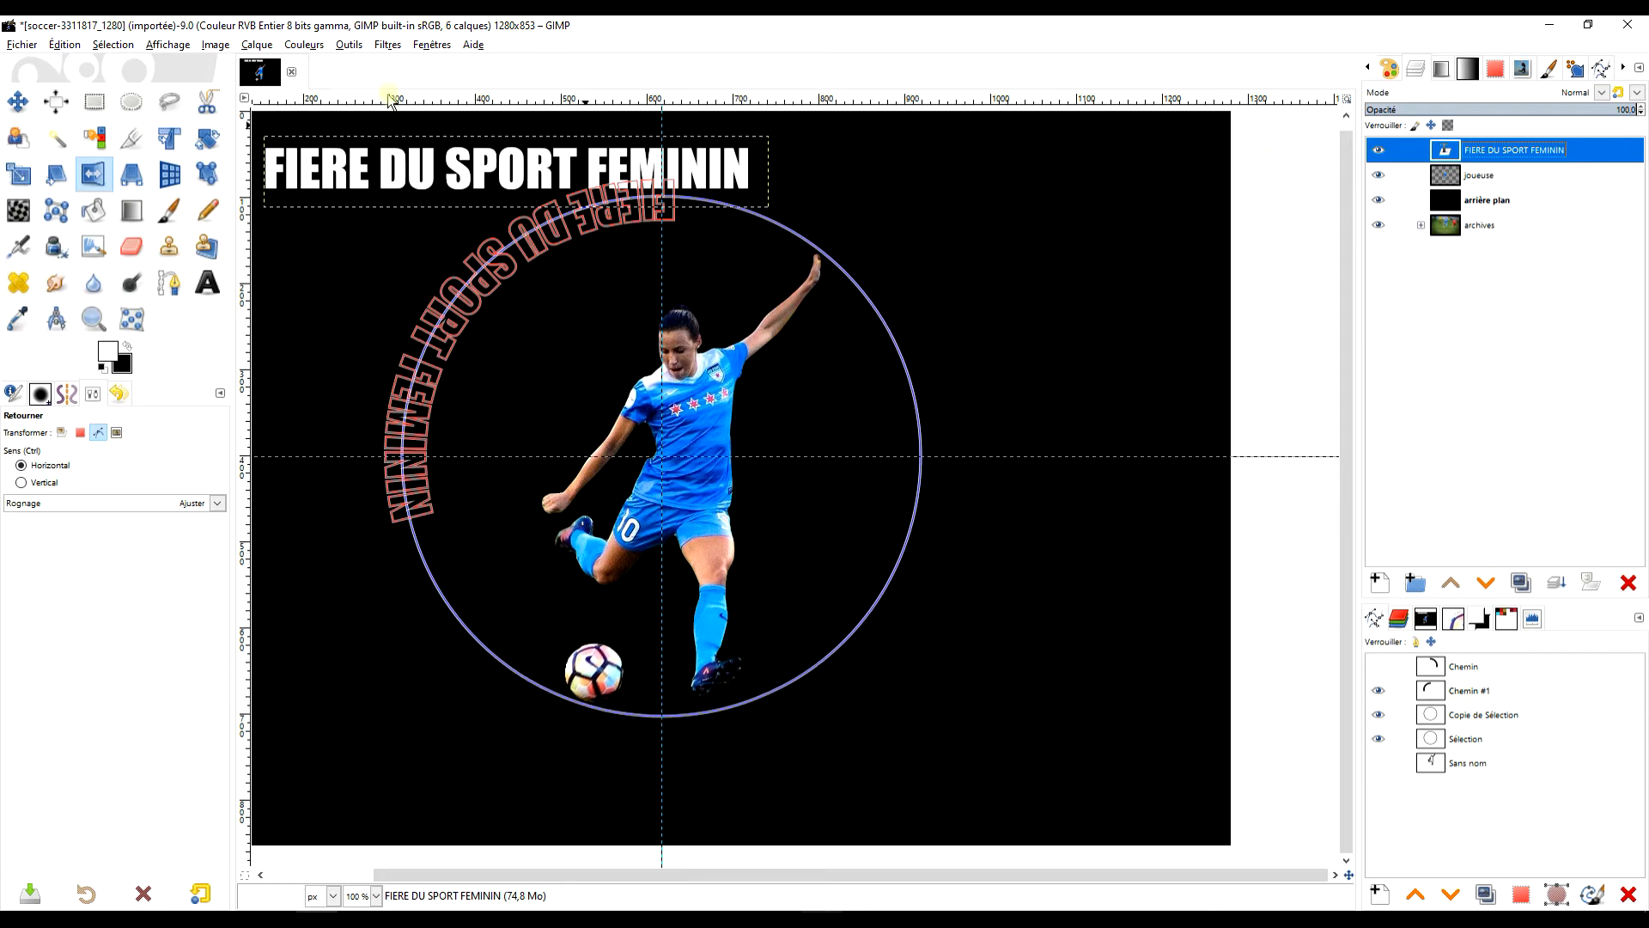
# Hide the Sélection path and set the Rotate tool to transform paths, with Chemin #1 as the target
pyautogui.click(1488, 696)
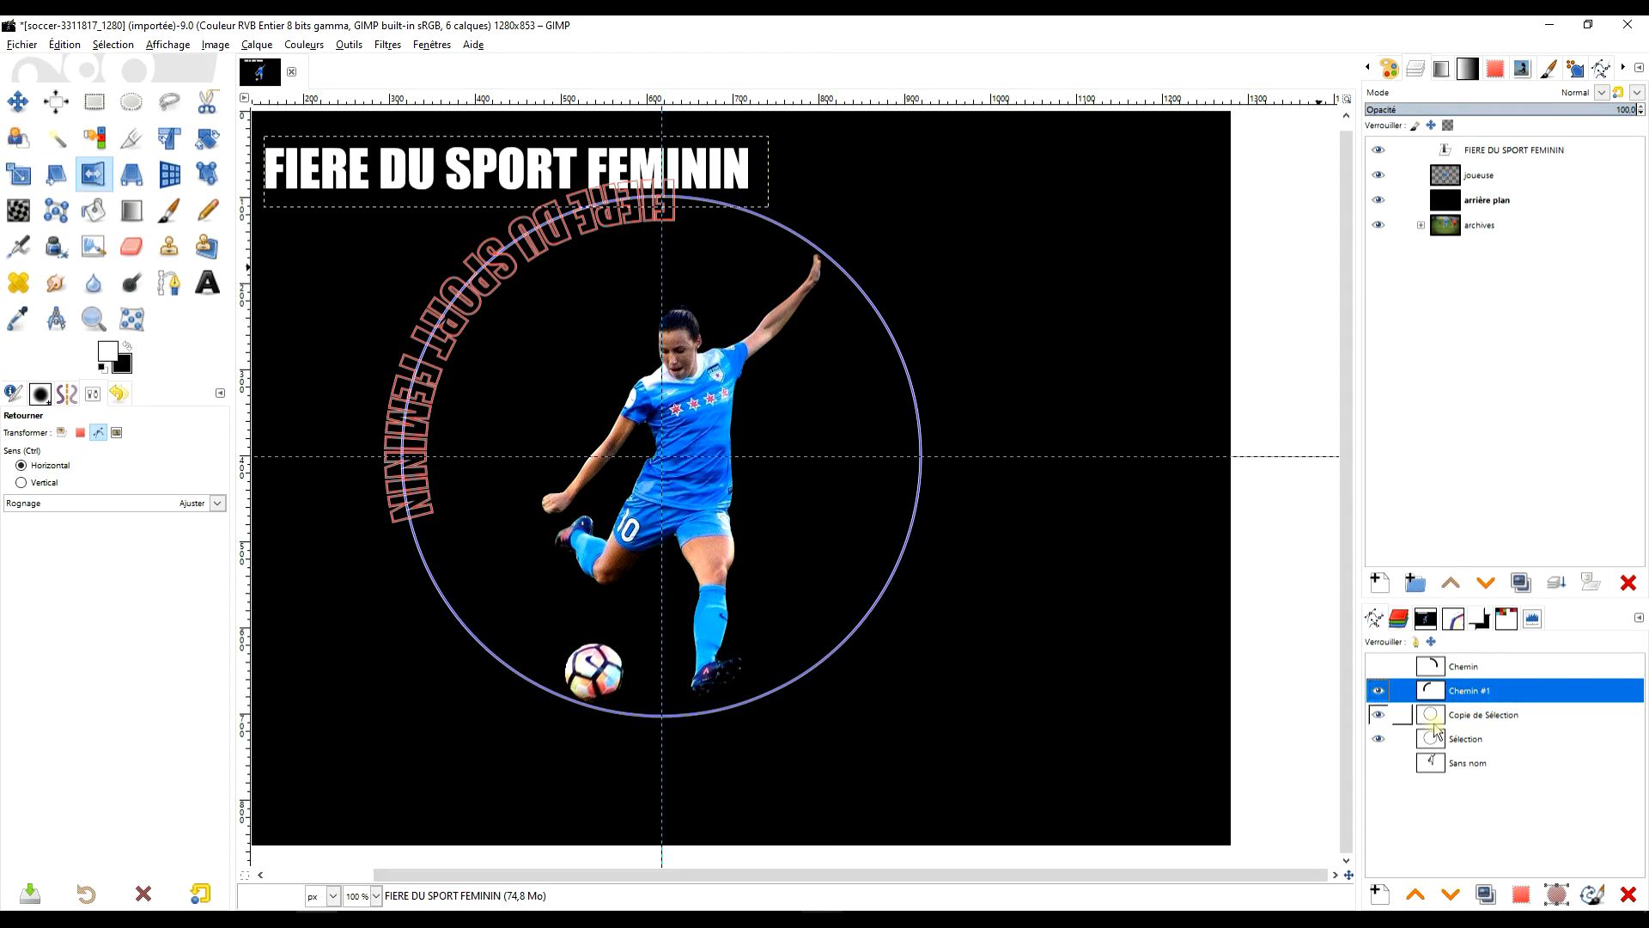
pyautogui.click(1378, 738)
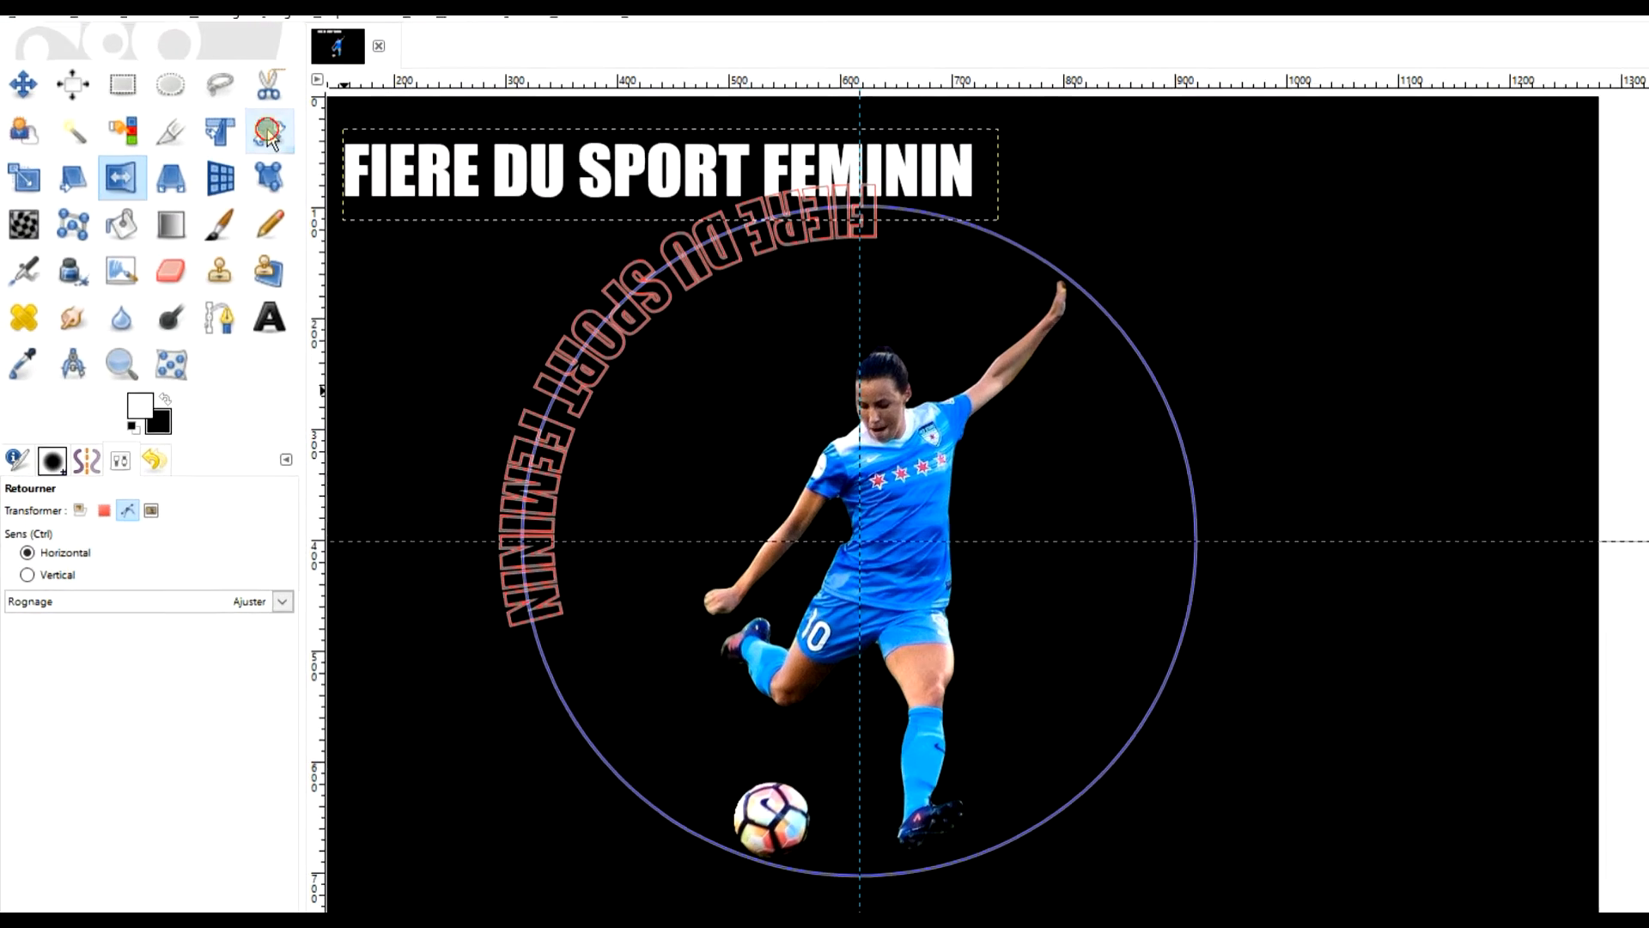
pyautogui.click(206, 139)
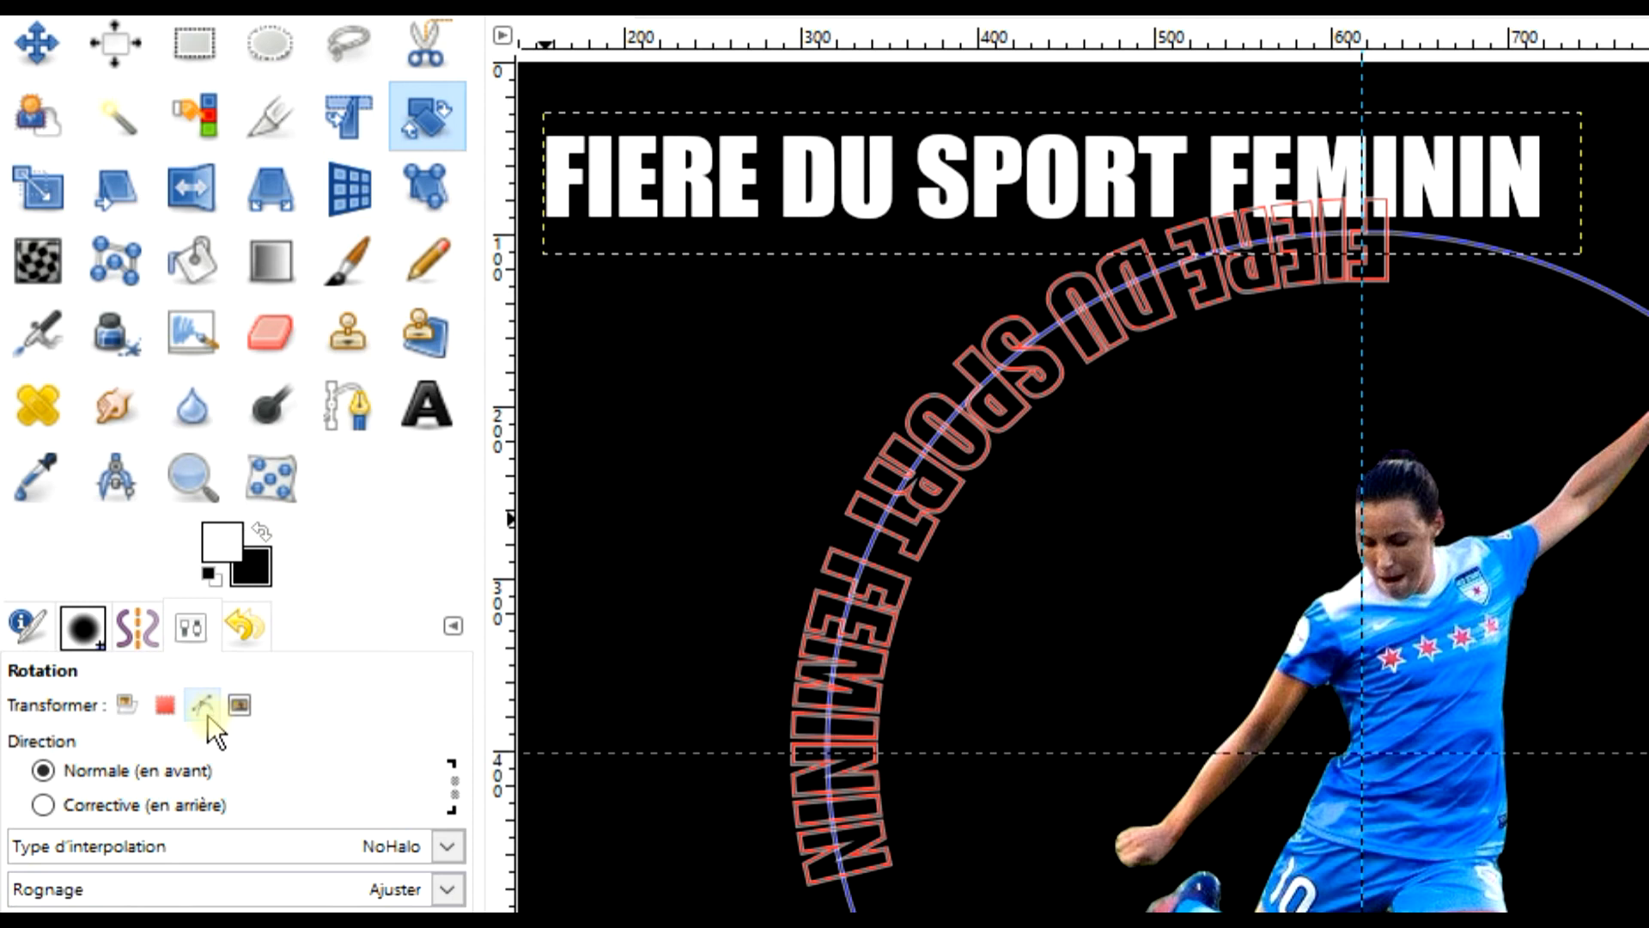
pyautogui.click(128, 709)
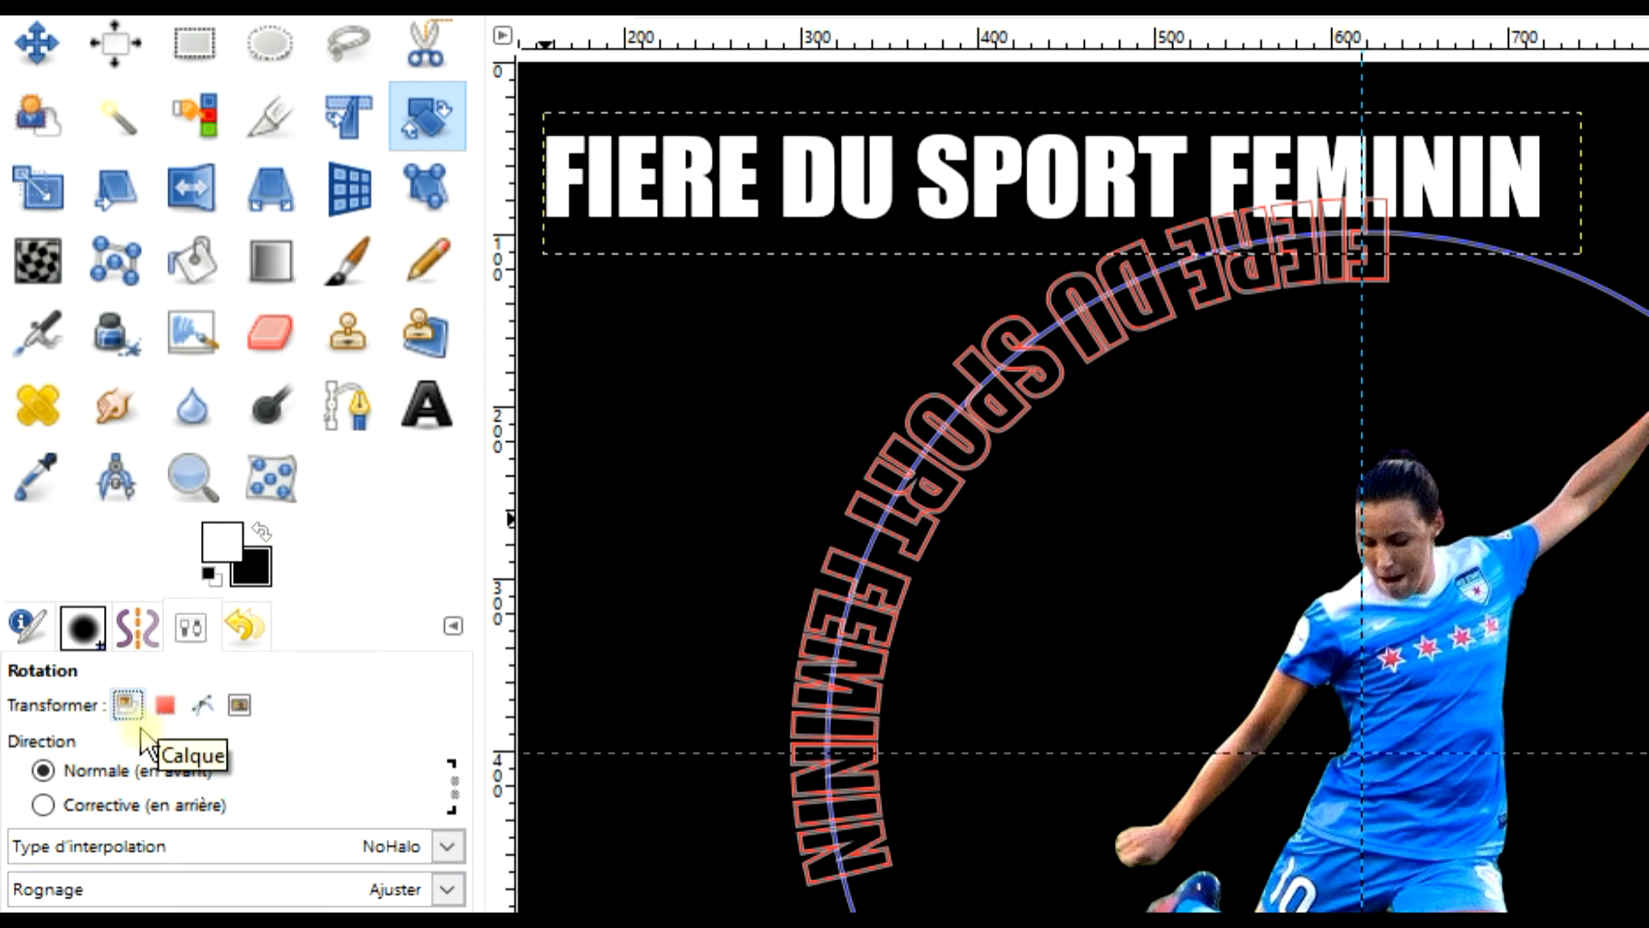
pyautogui.click(201, 706)
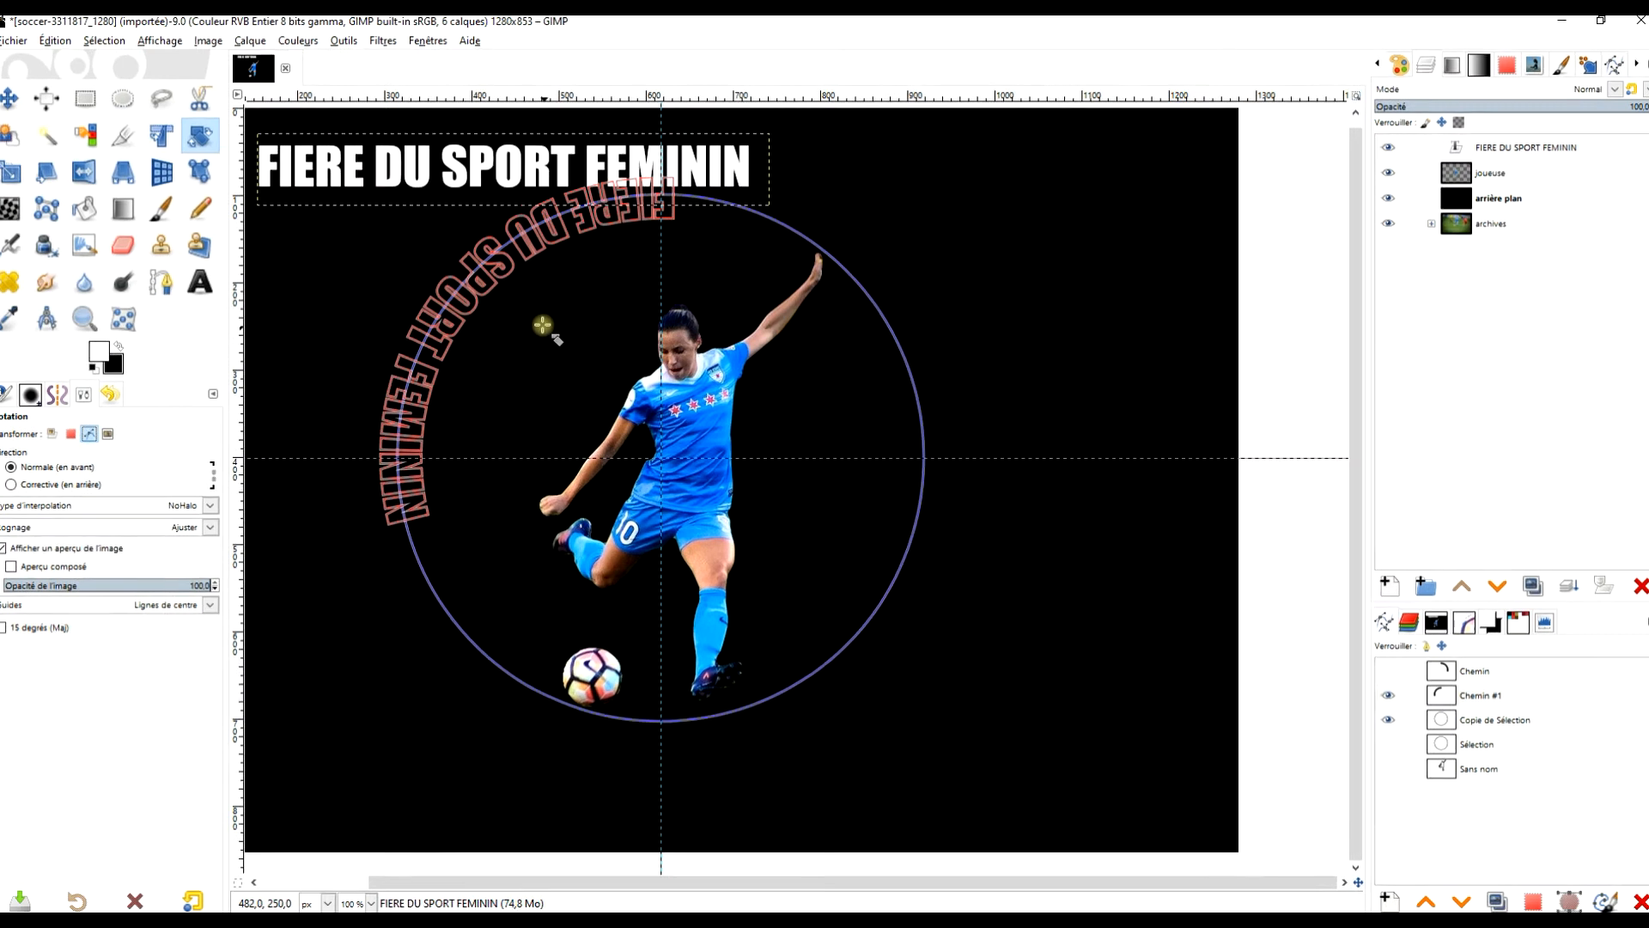
# Rotate the Chemin #1 text path by 149.08° about the guide intersection at X 616.5, Y 400.5 px
pyautogui.click(634, 299)
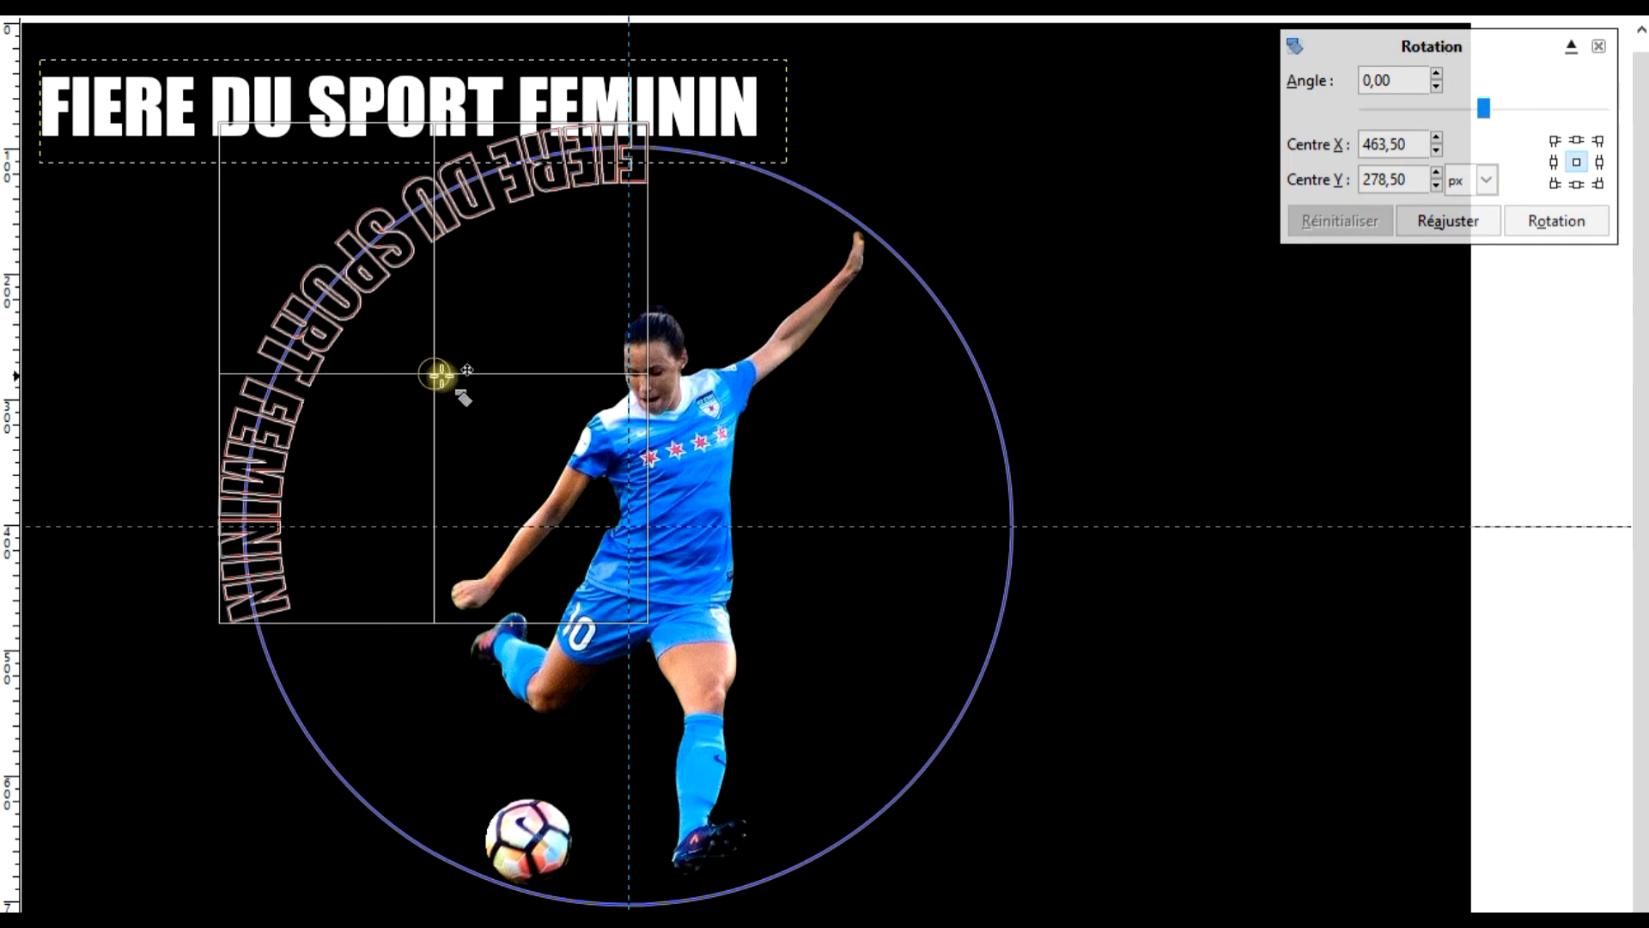
pyautogui.moveTo(456, 391); pyautogui.dragTo(649, 546)
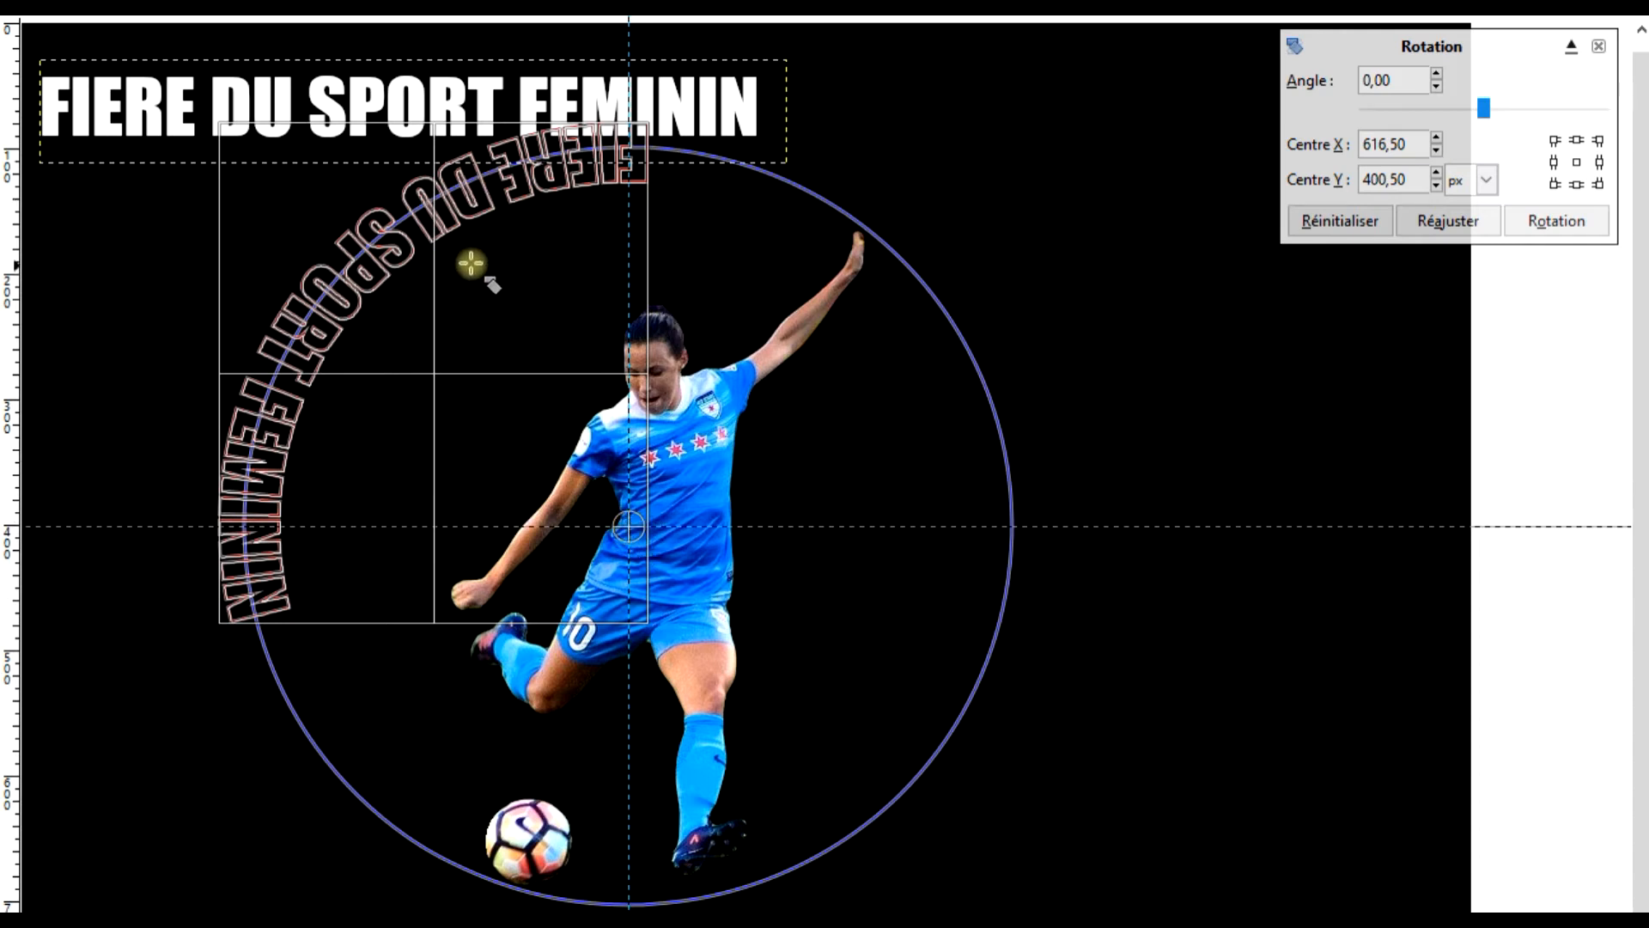
pyautogui.moveTo(482, 243); pyautogui.dragTo(766, 611)
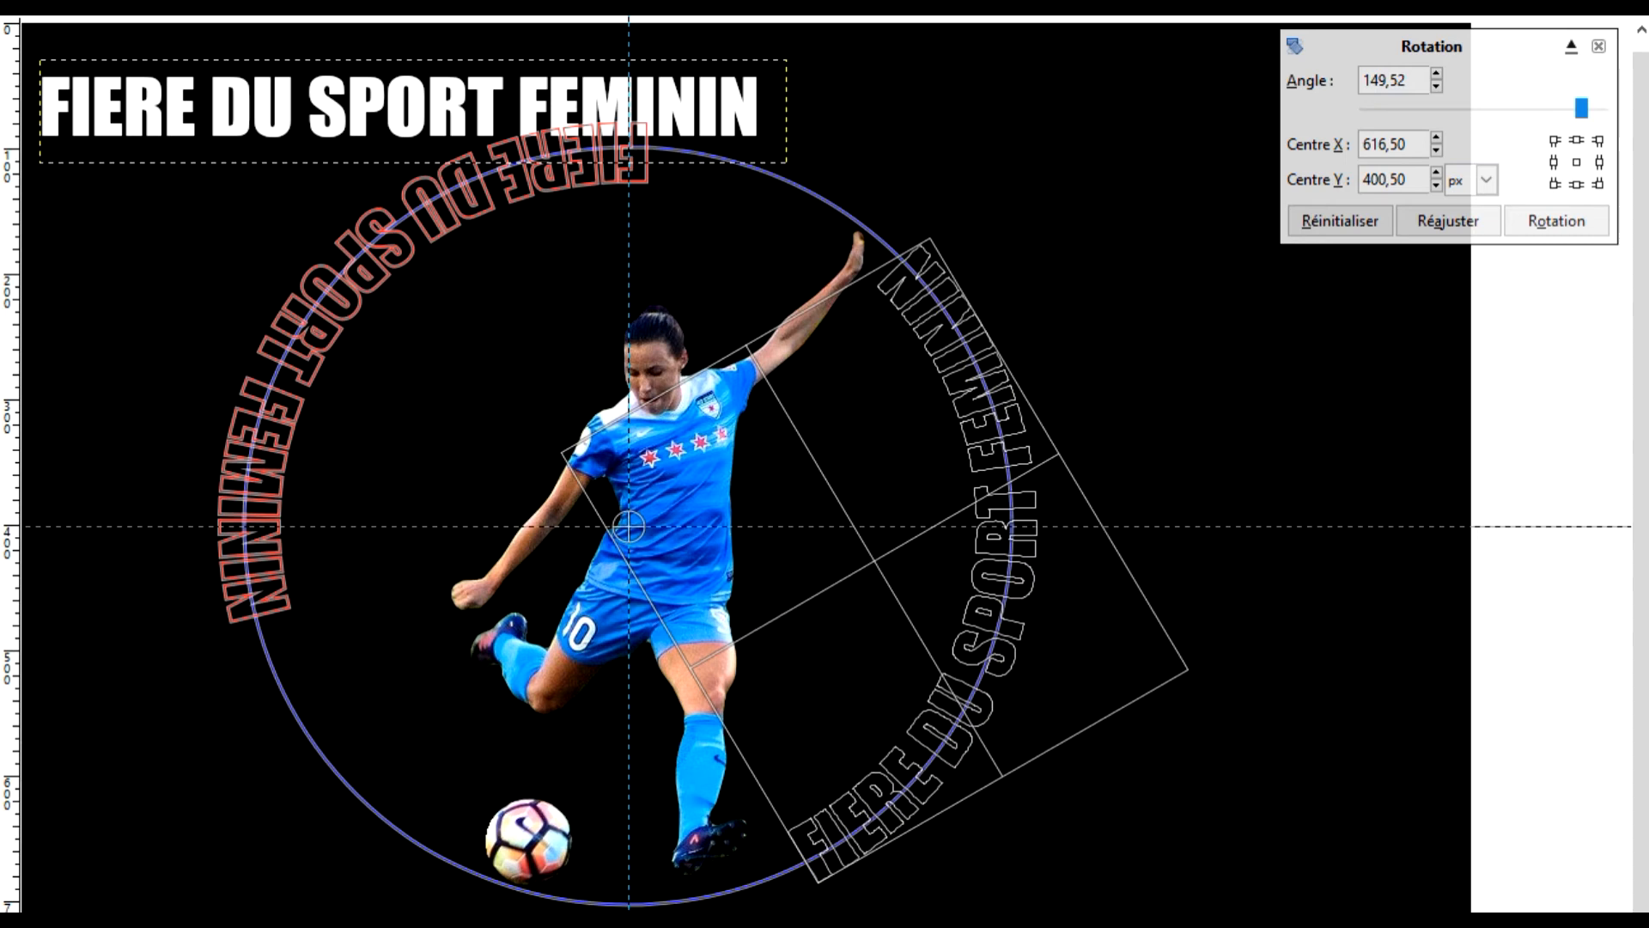
pyautogui.moveTo(957, 516); pyautogui.dragTo(932, 518)
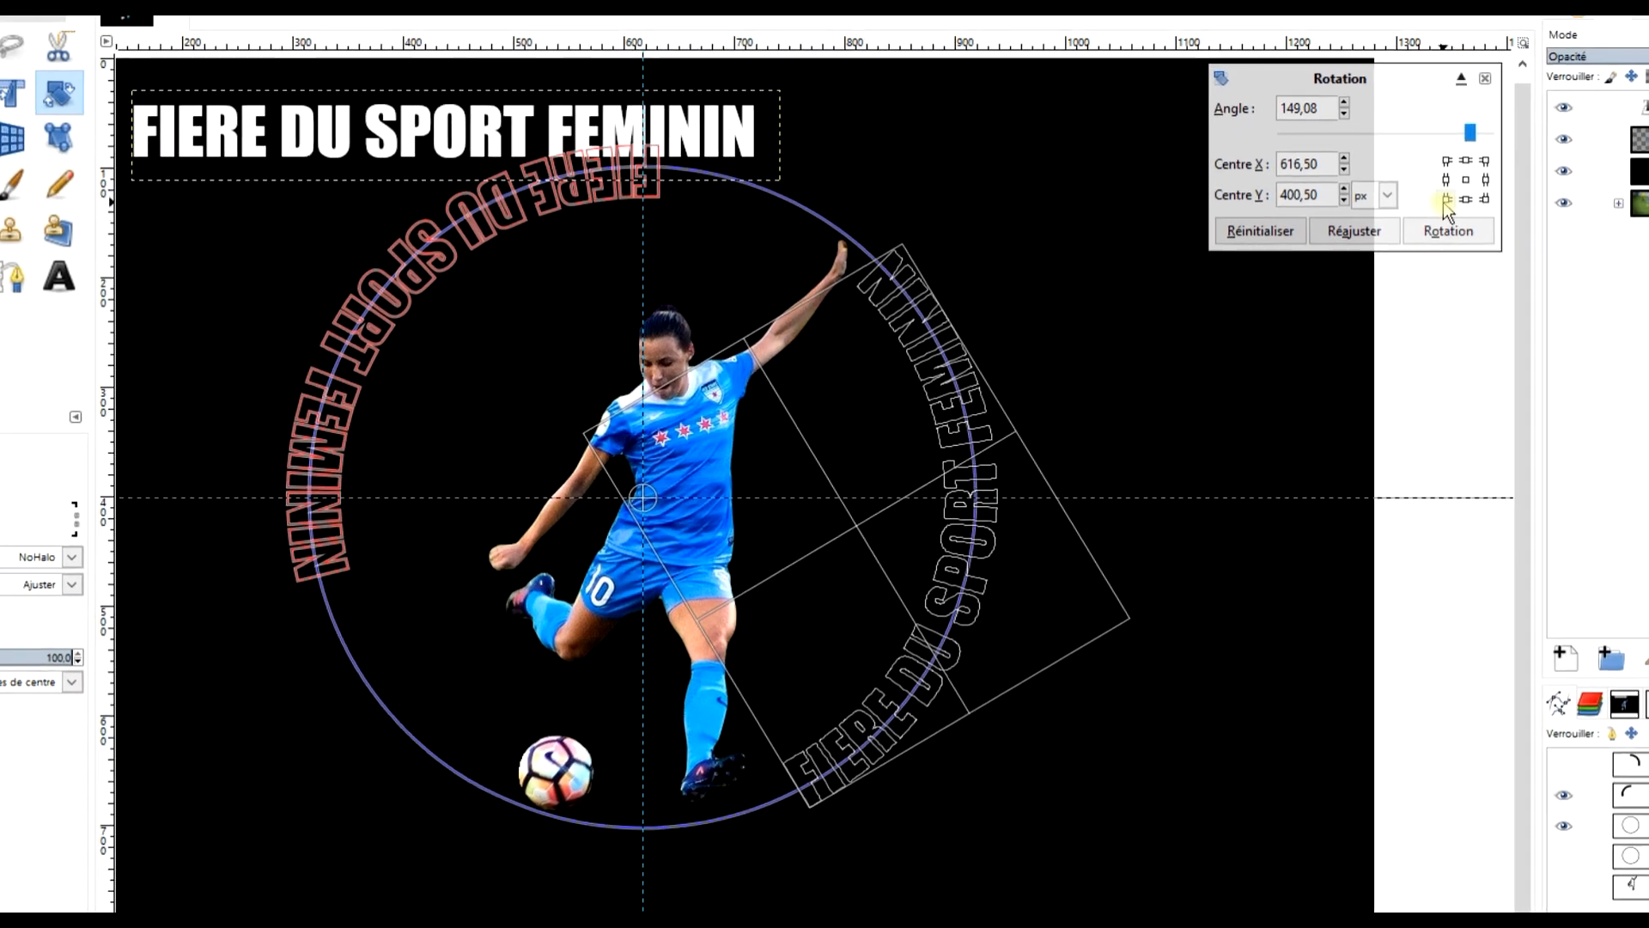
pyautogui.click(1449, 230)
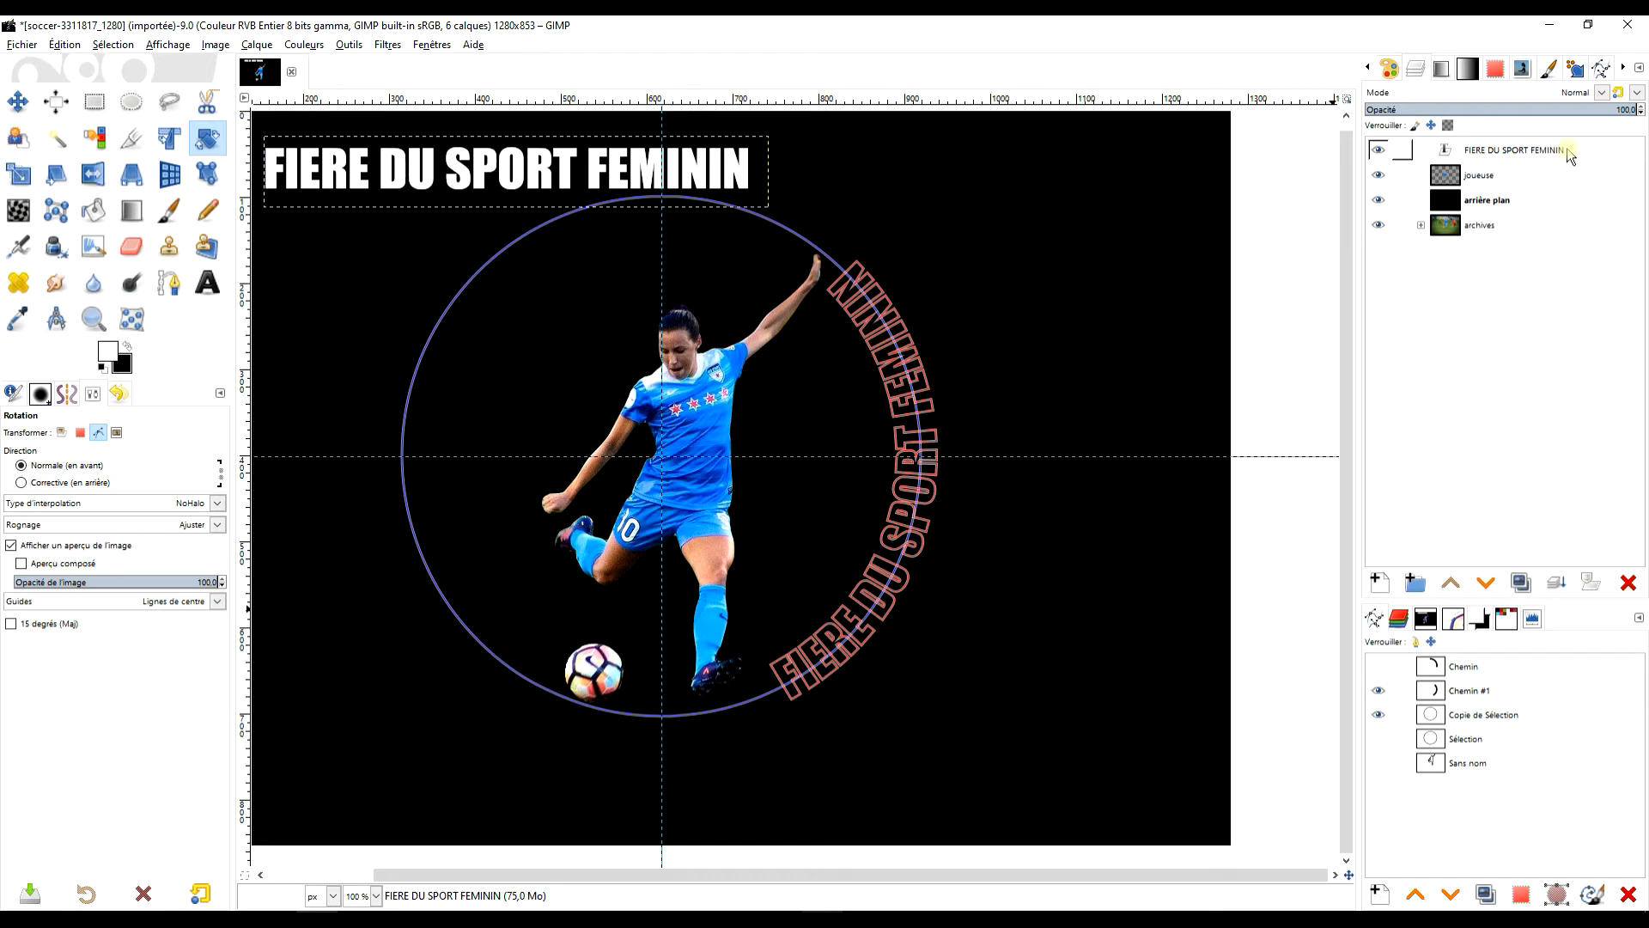
# Create a transparent layer named CERCLE TEXTE above the title layer
pyautogui.click(1380, 582)
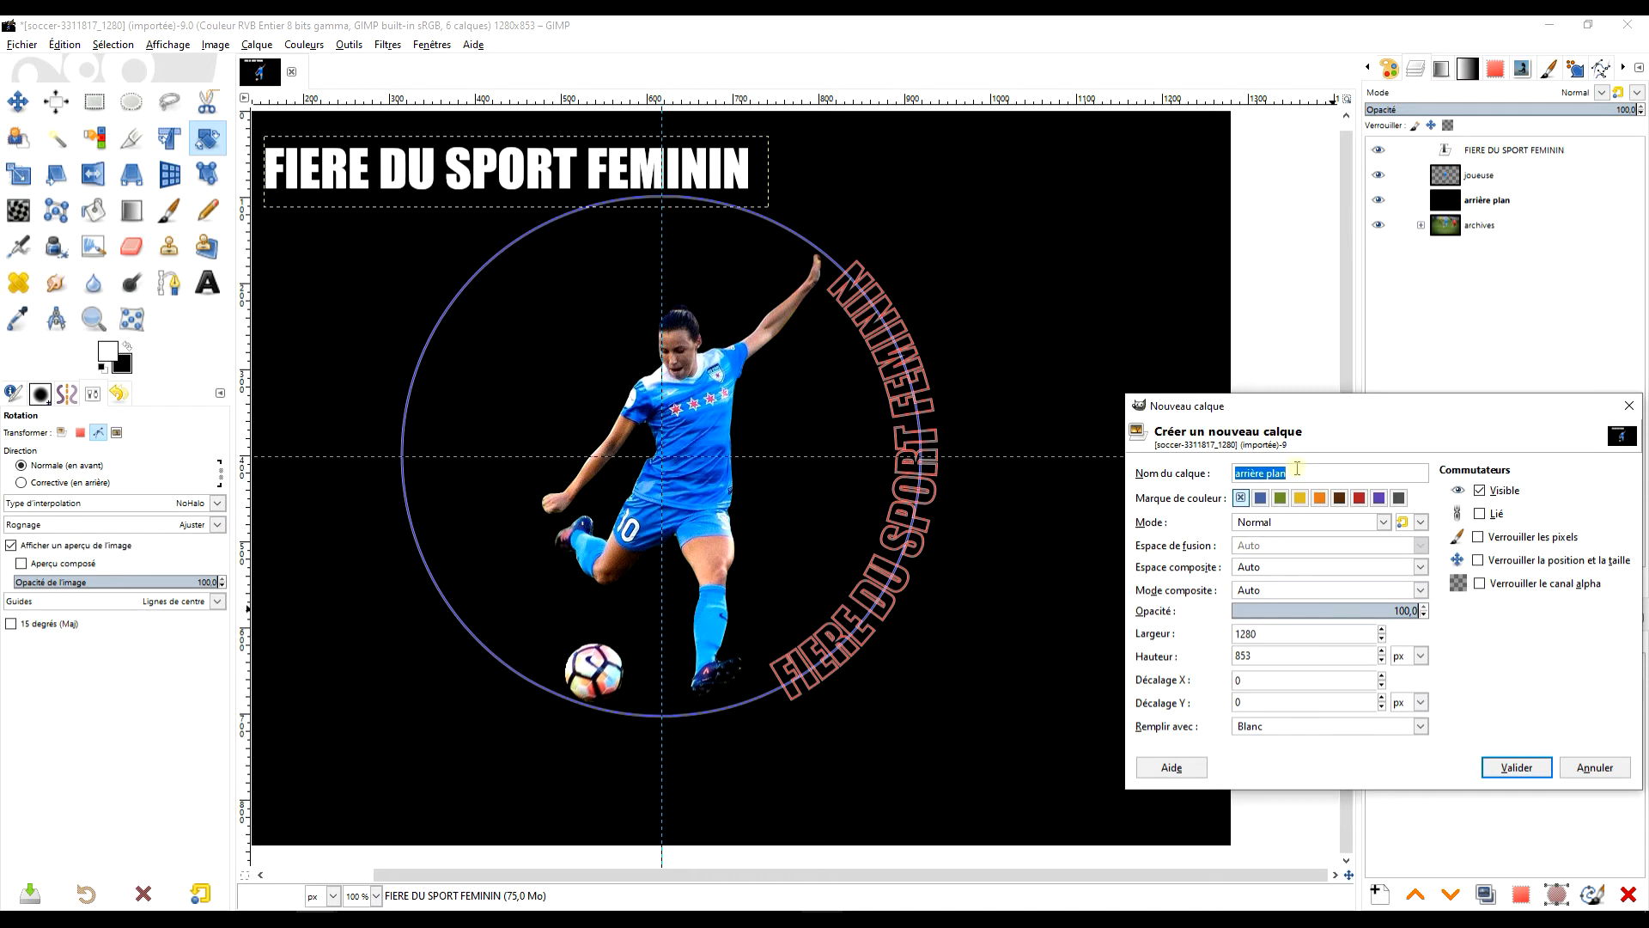
pyautogui.write('E')
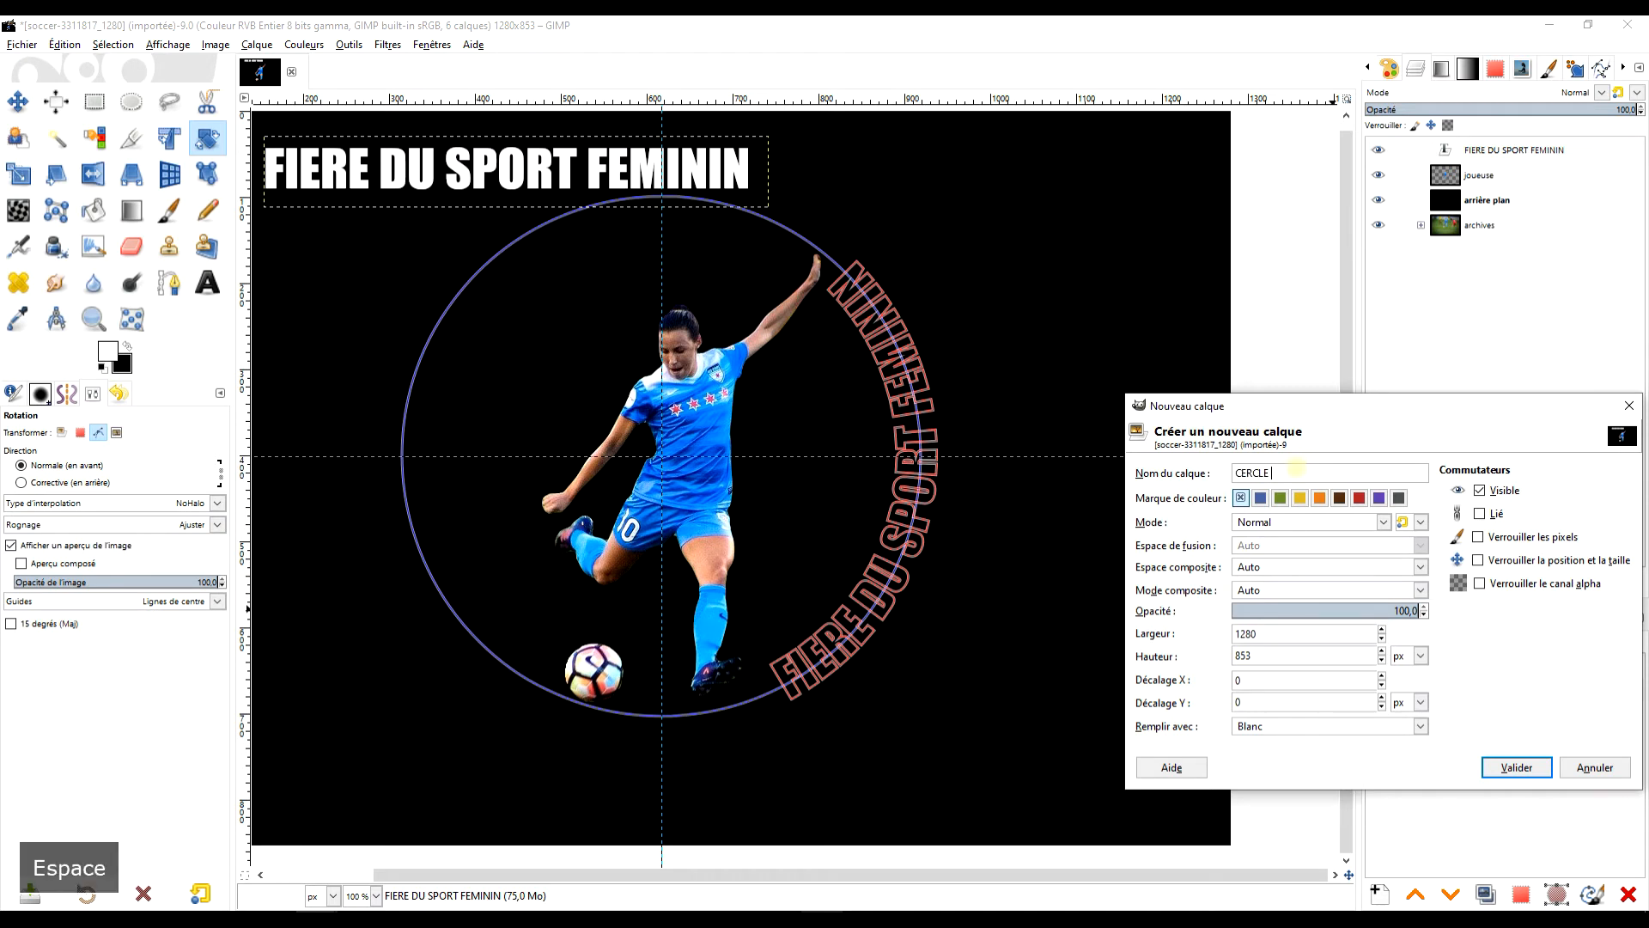
pyautogui.write('ERCLE TEXTE')
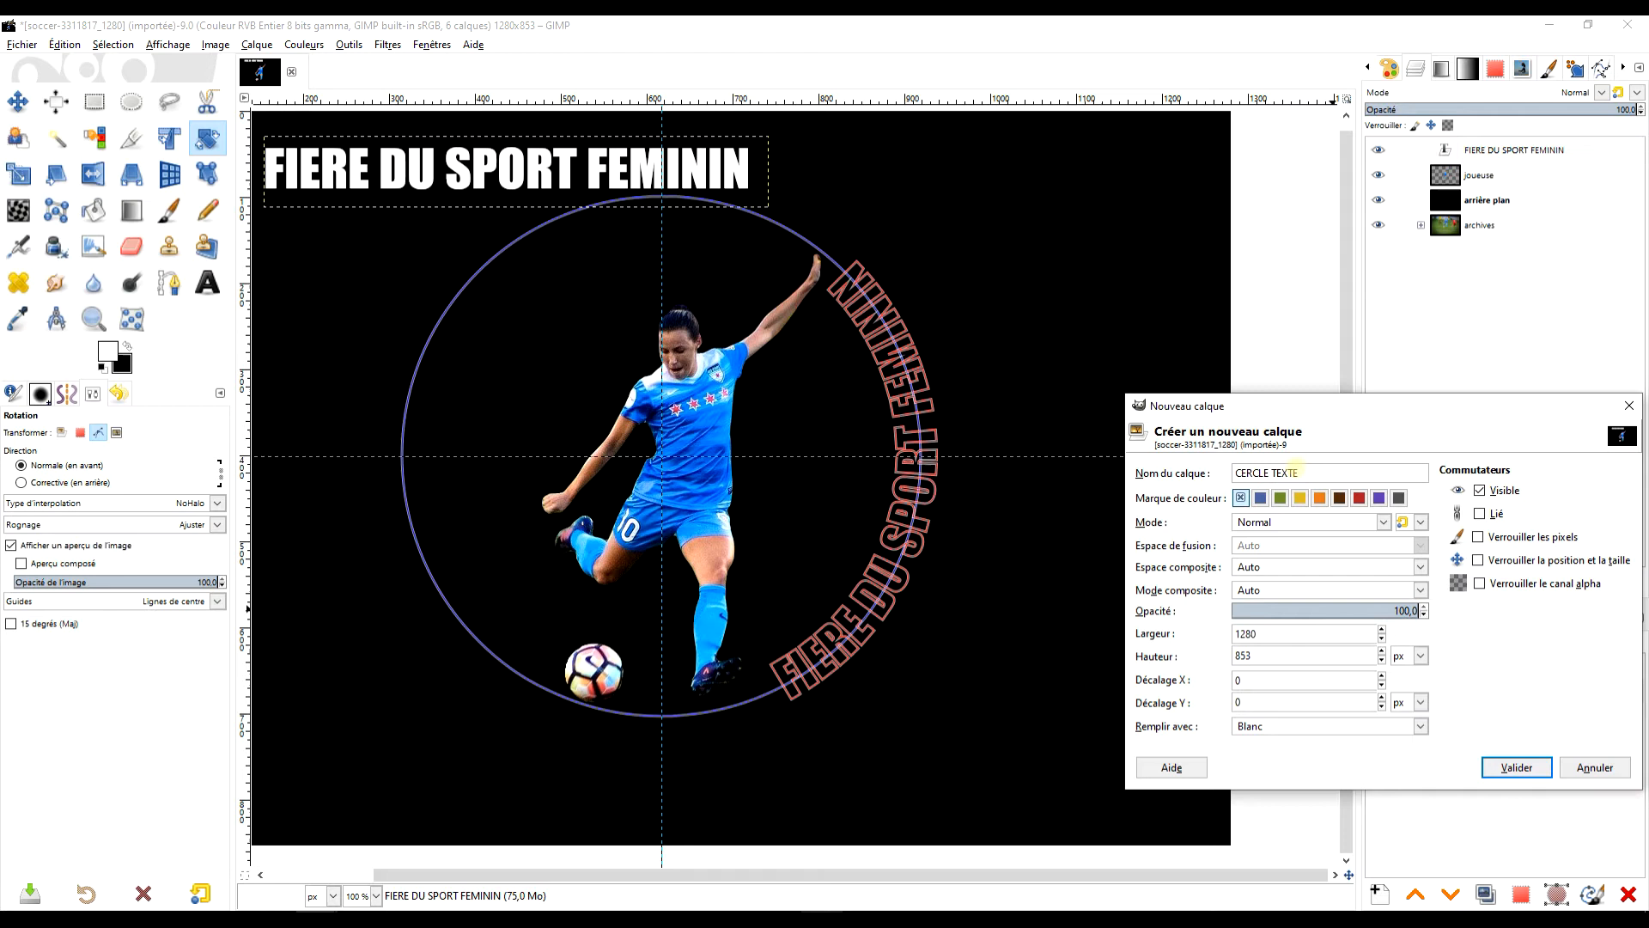
pyautogui.click(1276, 730)
pyautogui.click(1272, 807)
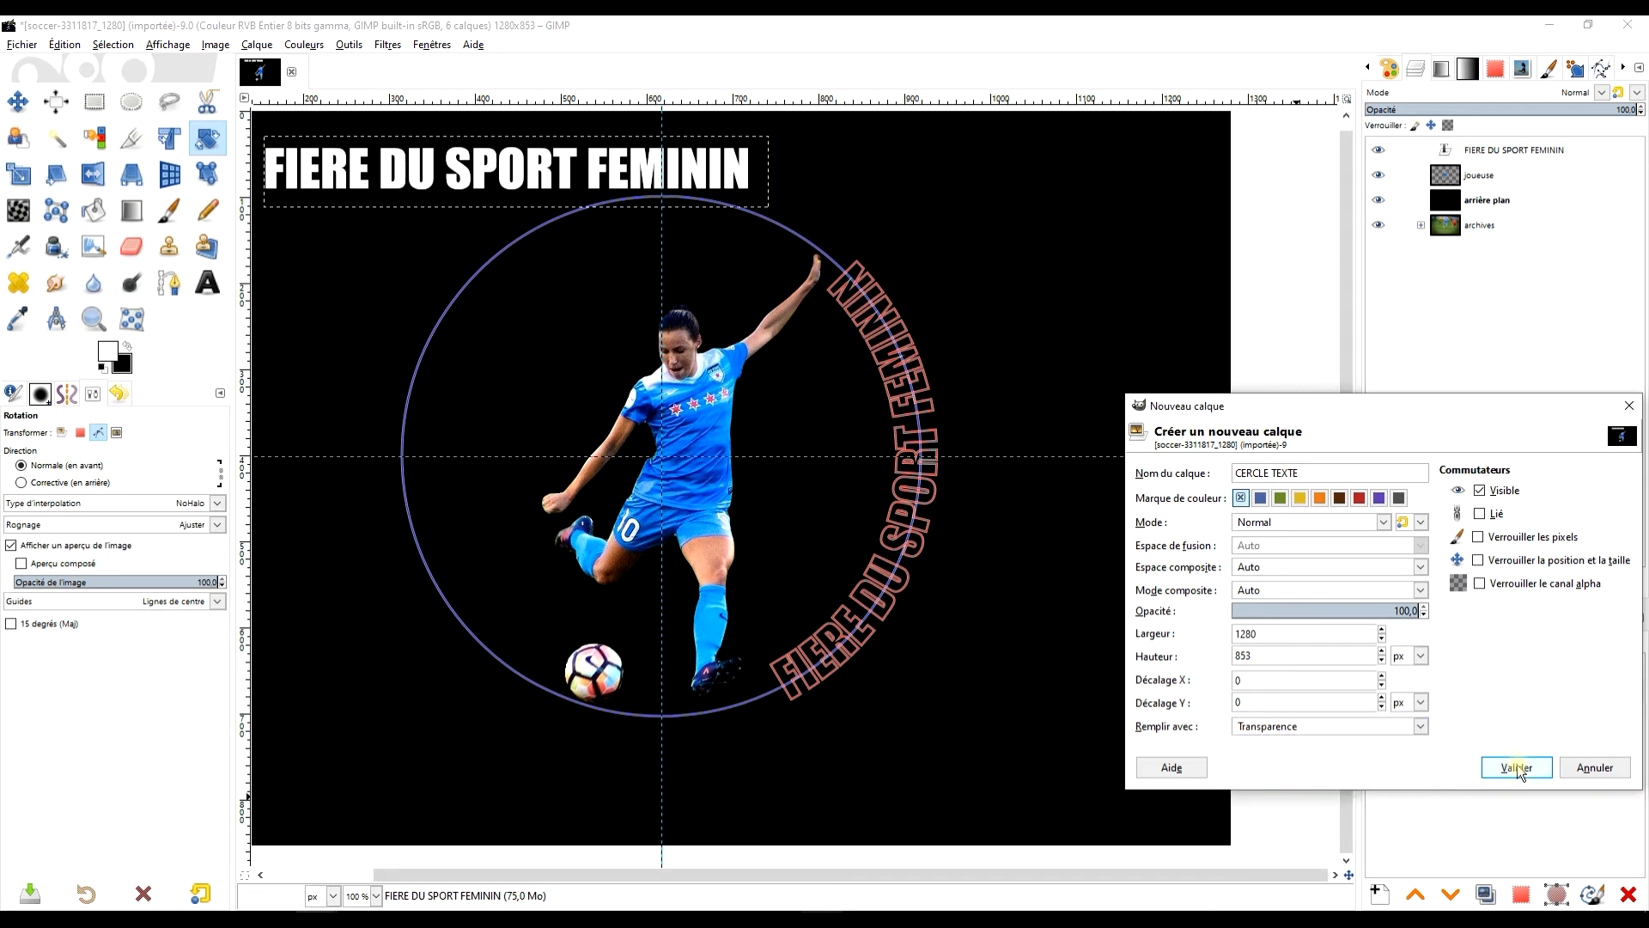
pyautogui.click(1516, 767)
pyautogui.click(1528, 153)
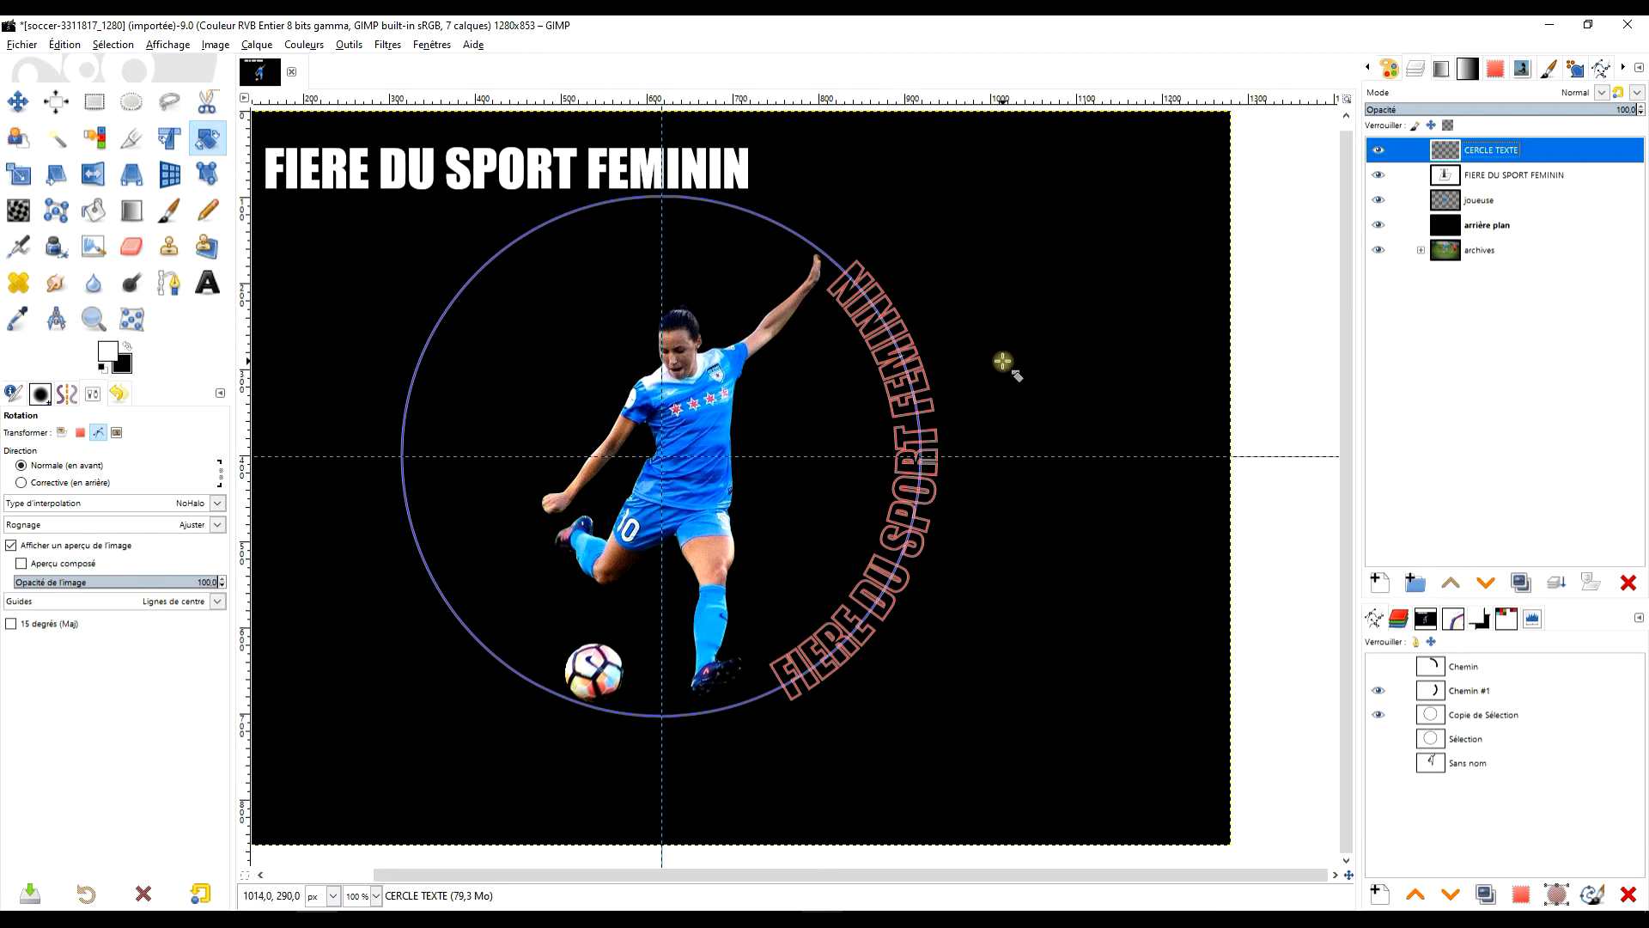
# Link the Chemin #1 and Copie de Sélection paths so that they transform together
pyautogui.hscroll(-2, 1001, 356)
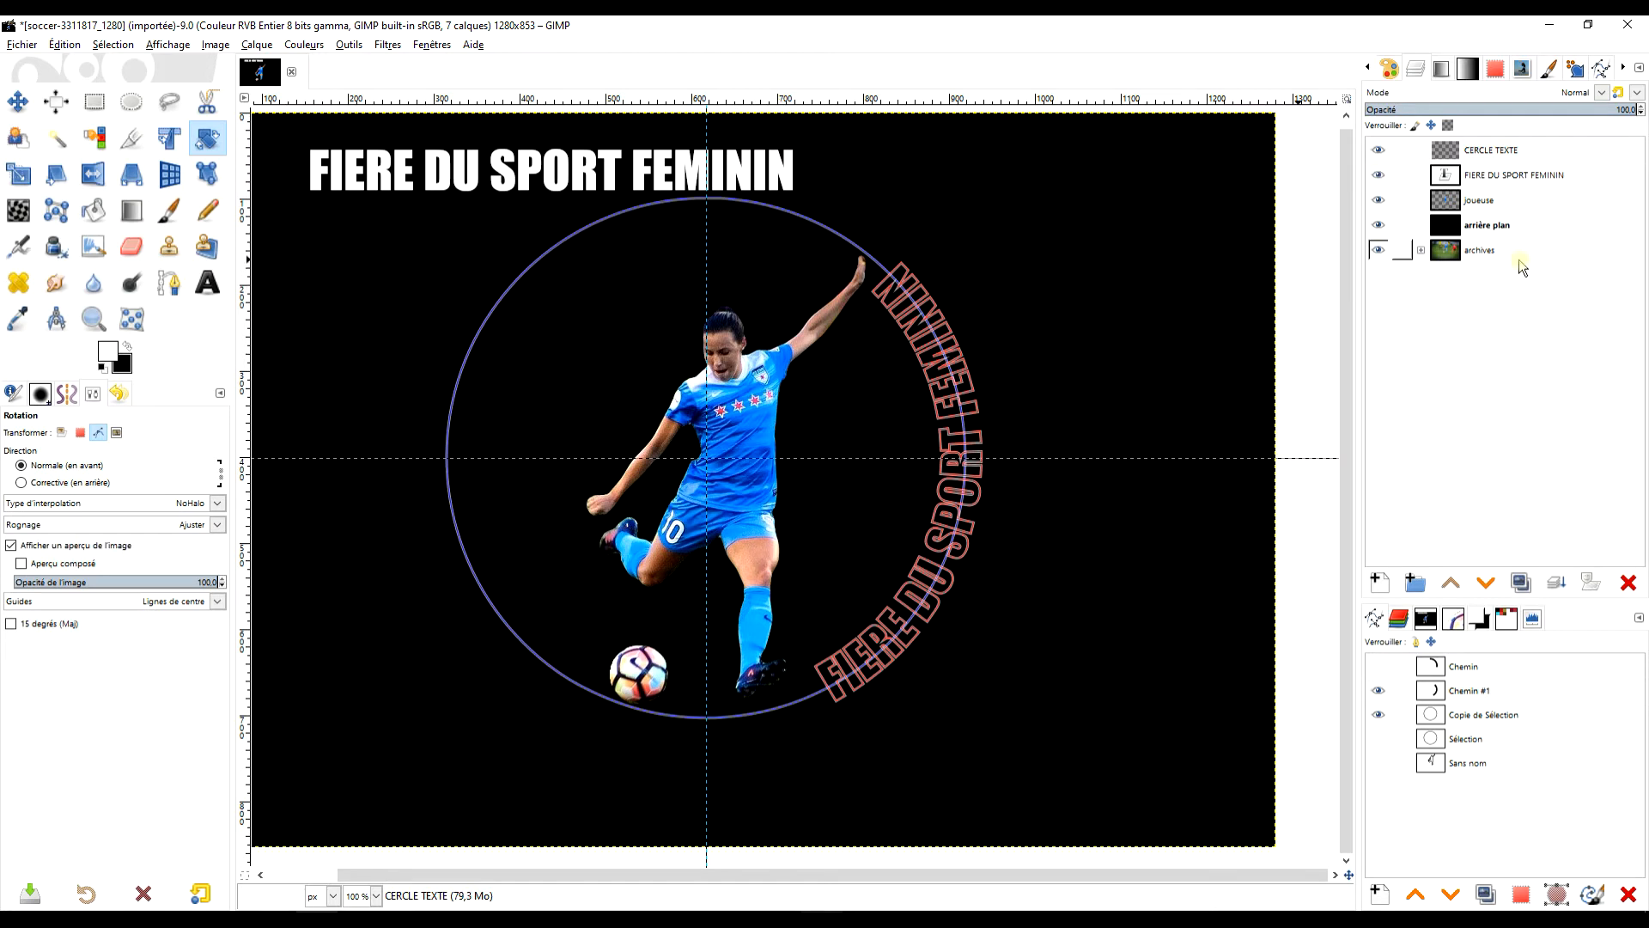
pyautogui.click(1482, 696)
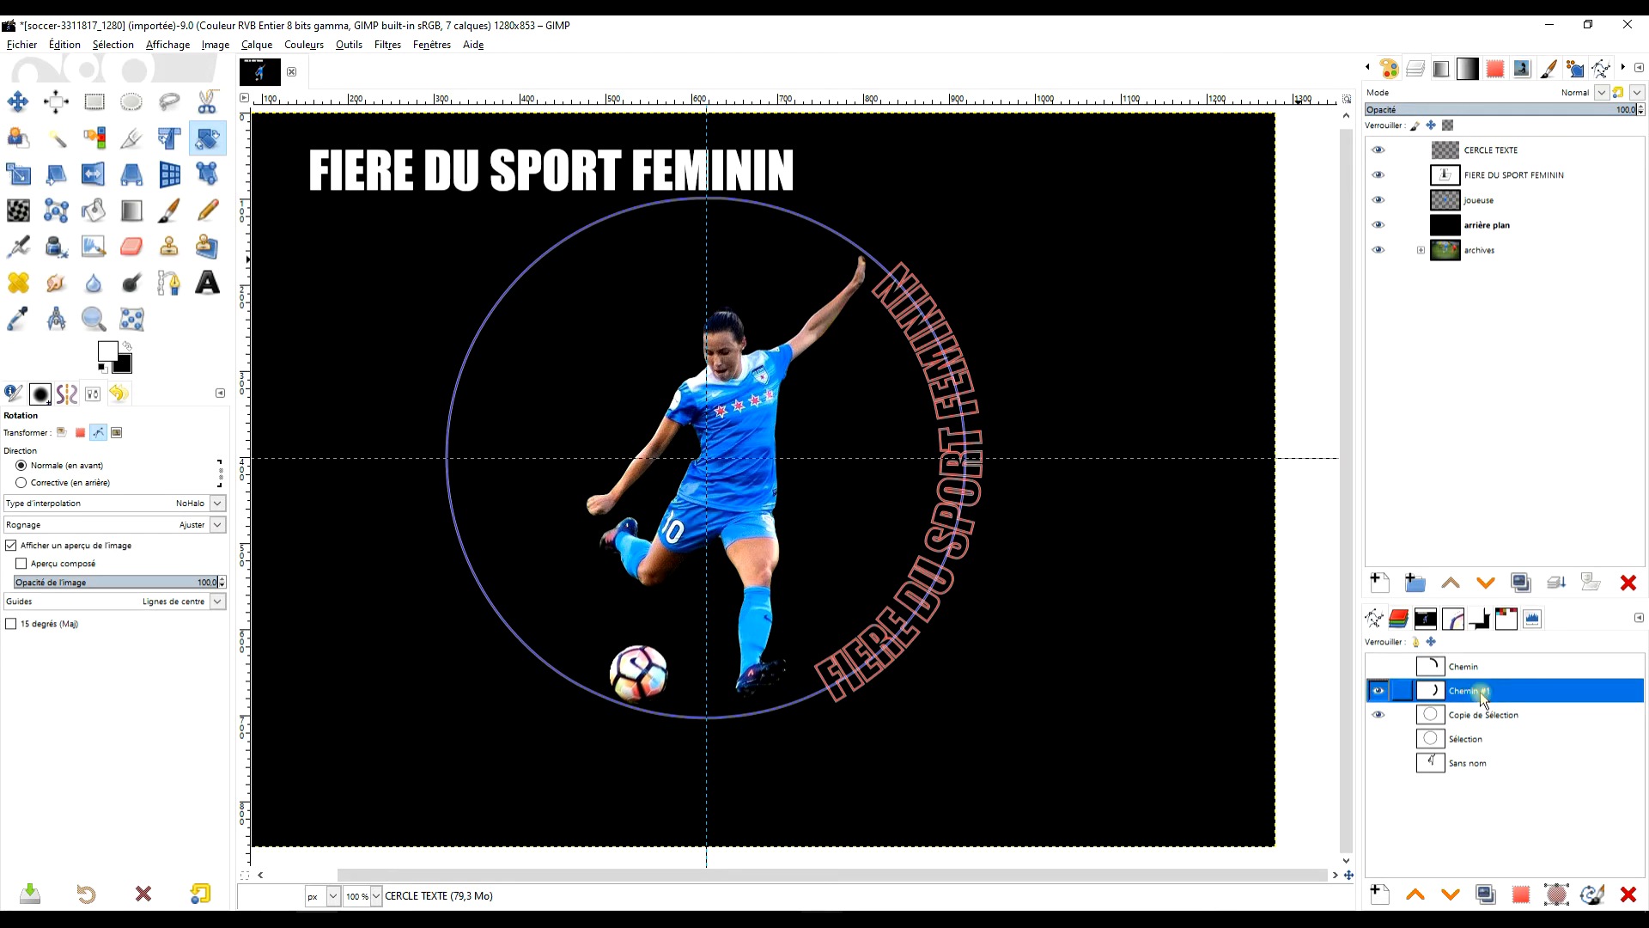
pyautogui.click(1402, 713)
pyautogui.click(1477, 717)
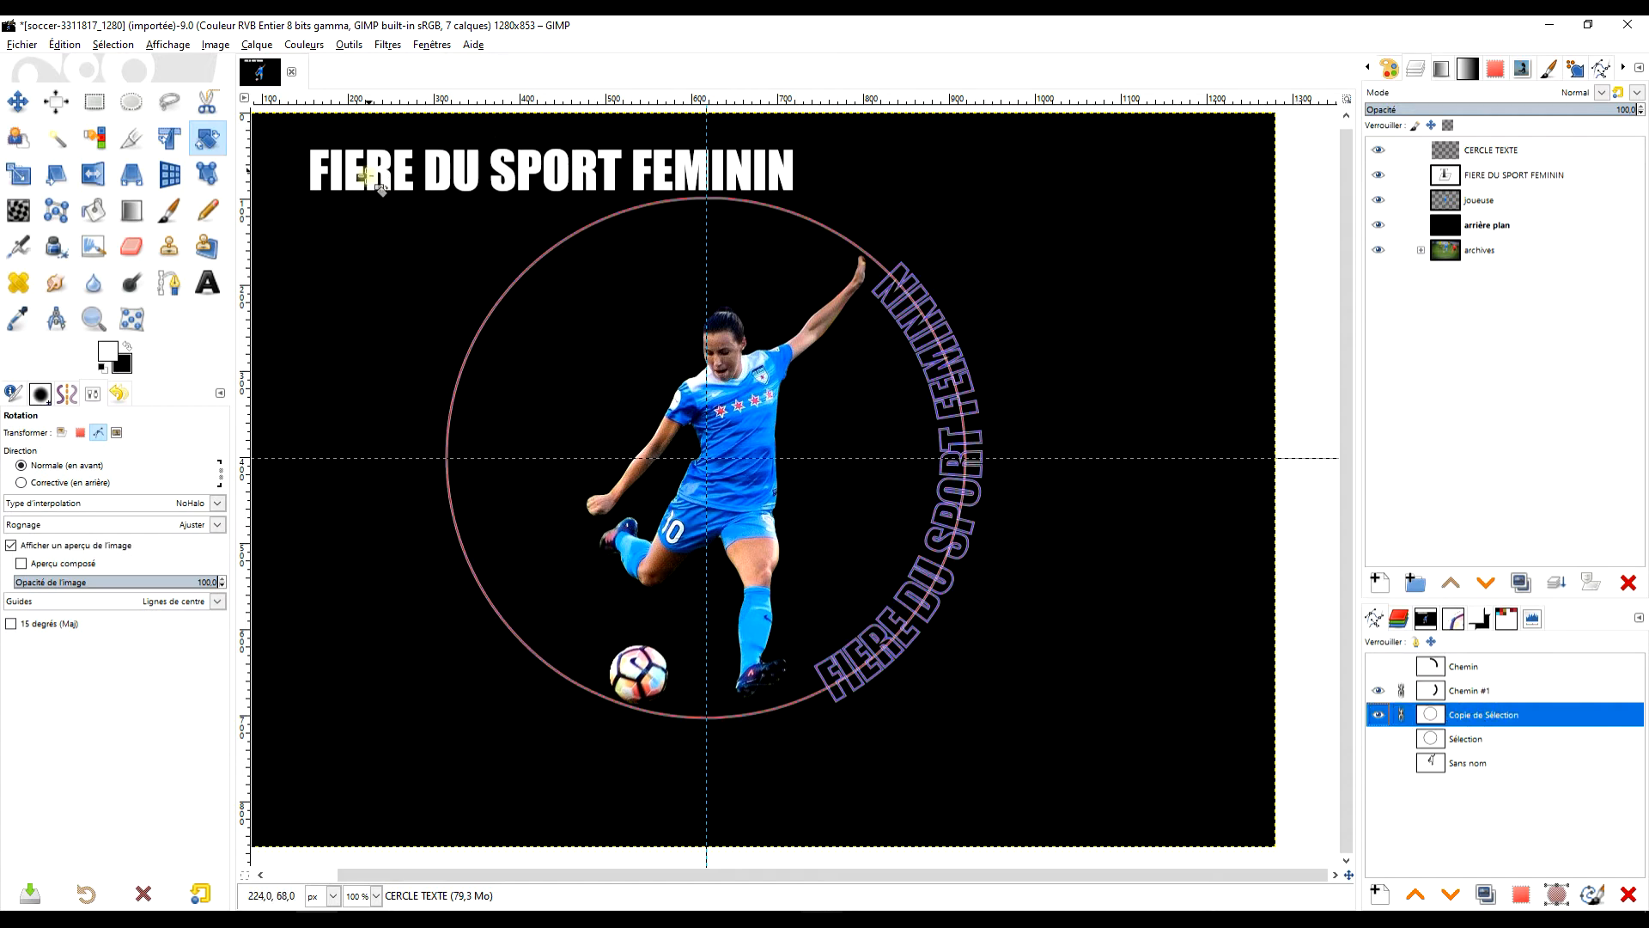
# Start a 3D transformation on the linked circle and text paths, with the tool set to transform paths
pyautogui.click(168, 176)
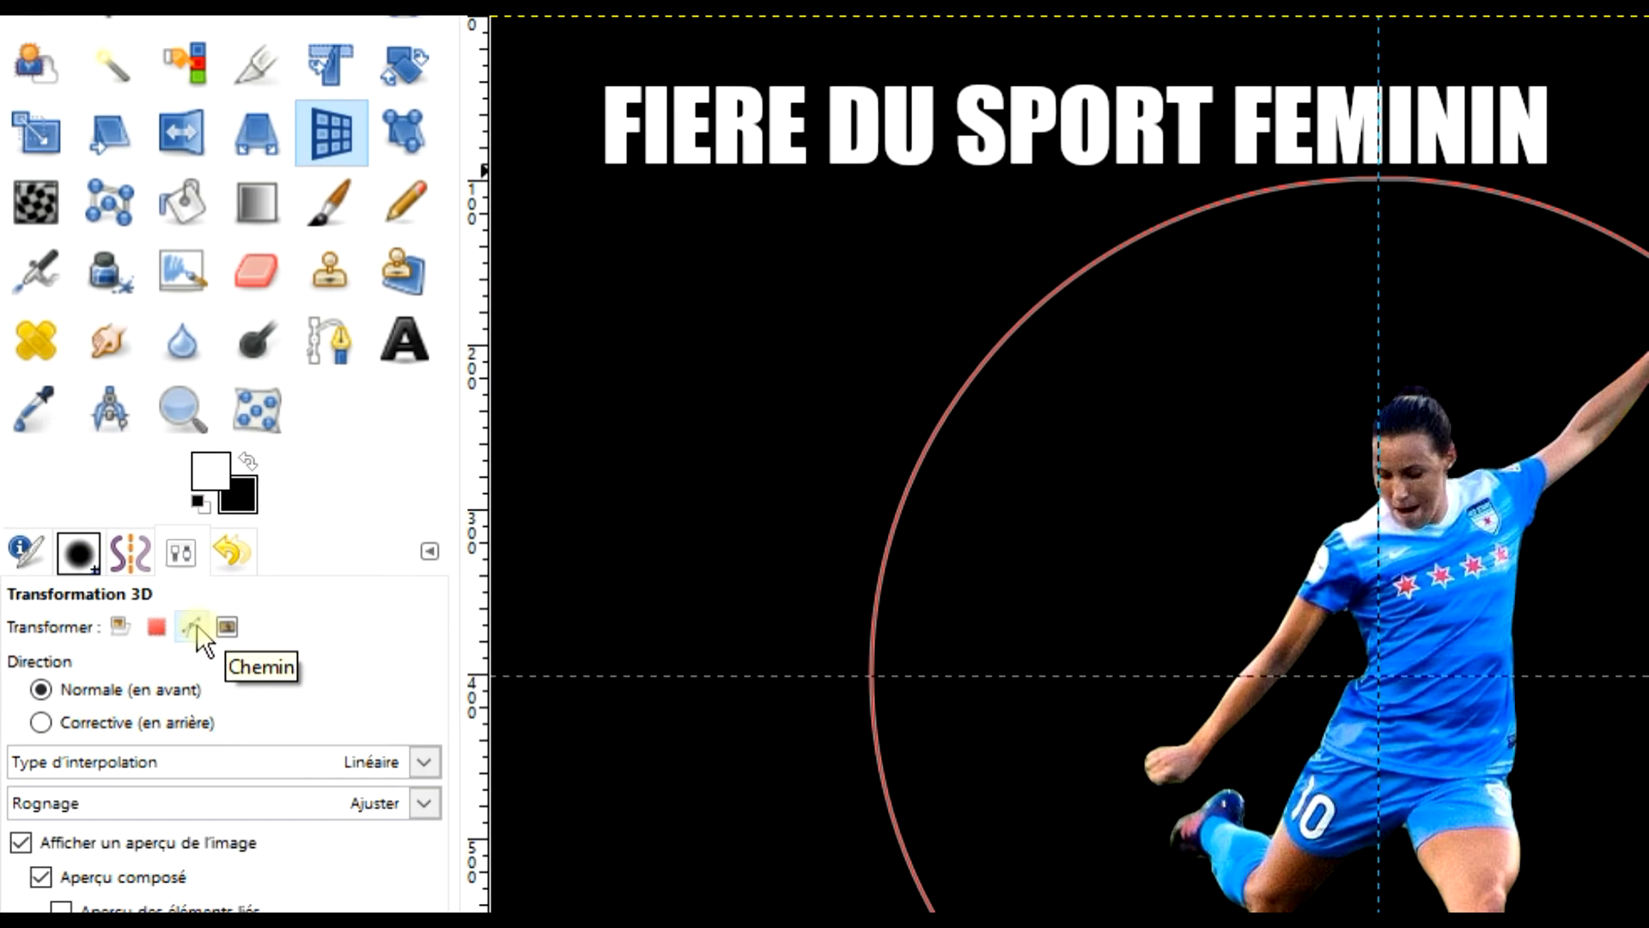
pyautogui.click(100, 433)
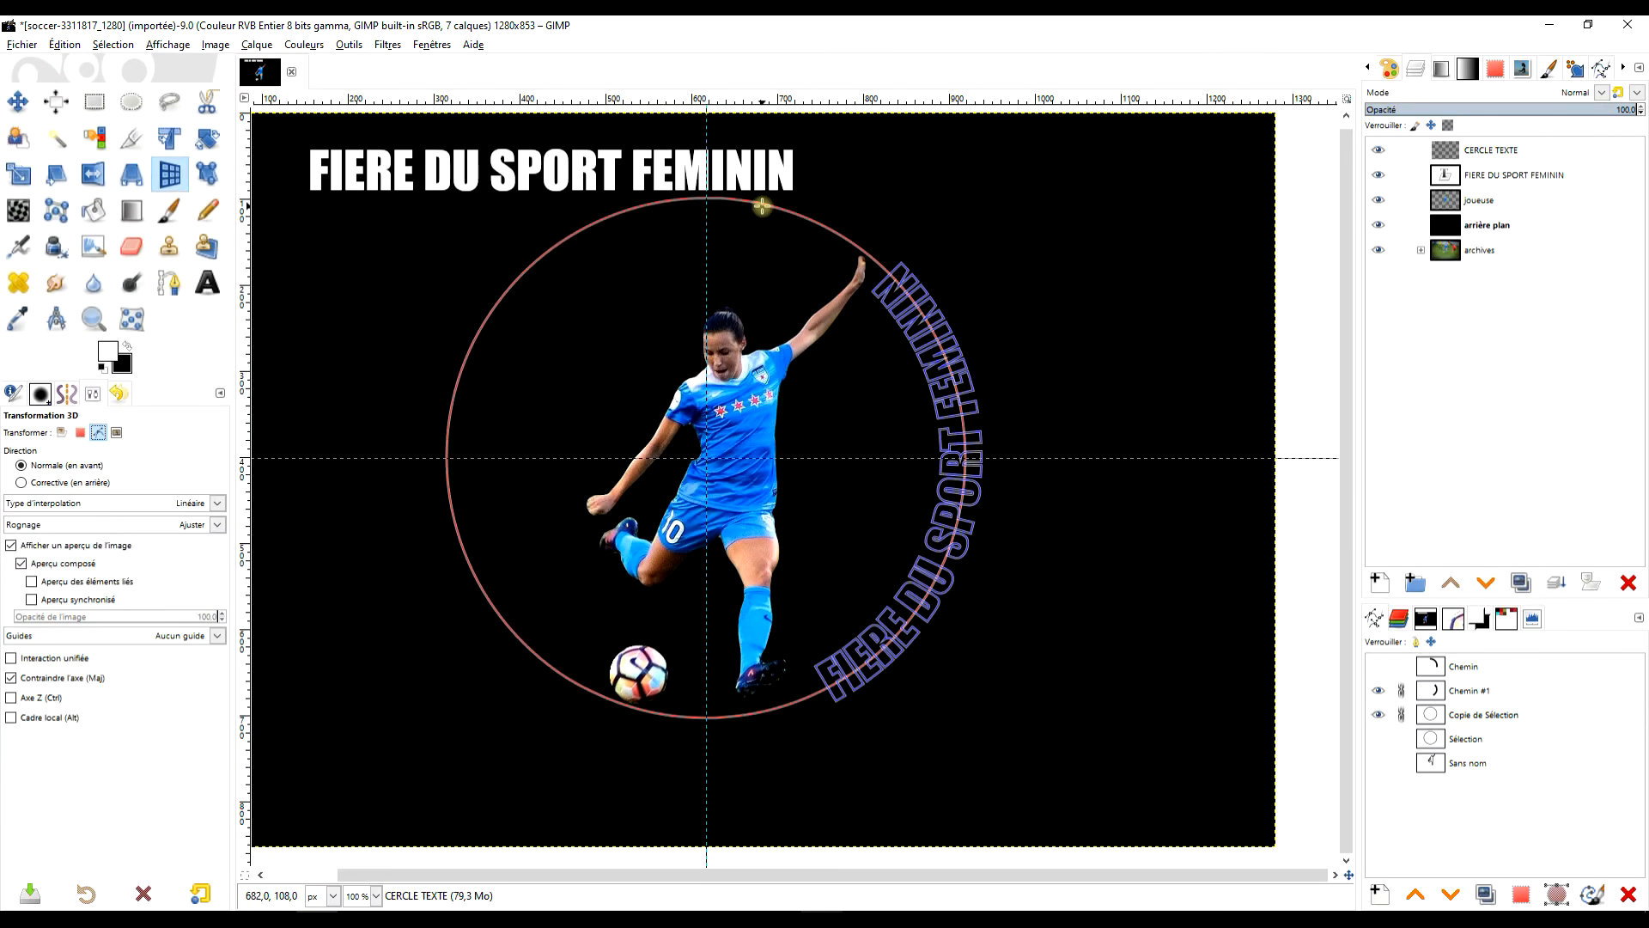
pyautogui.click(762, 206)
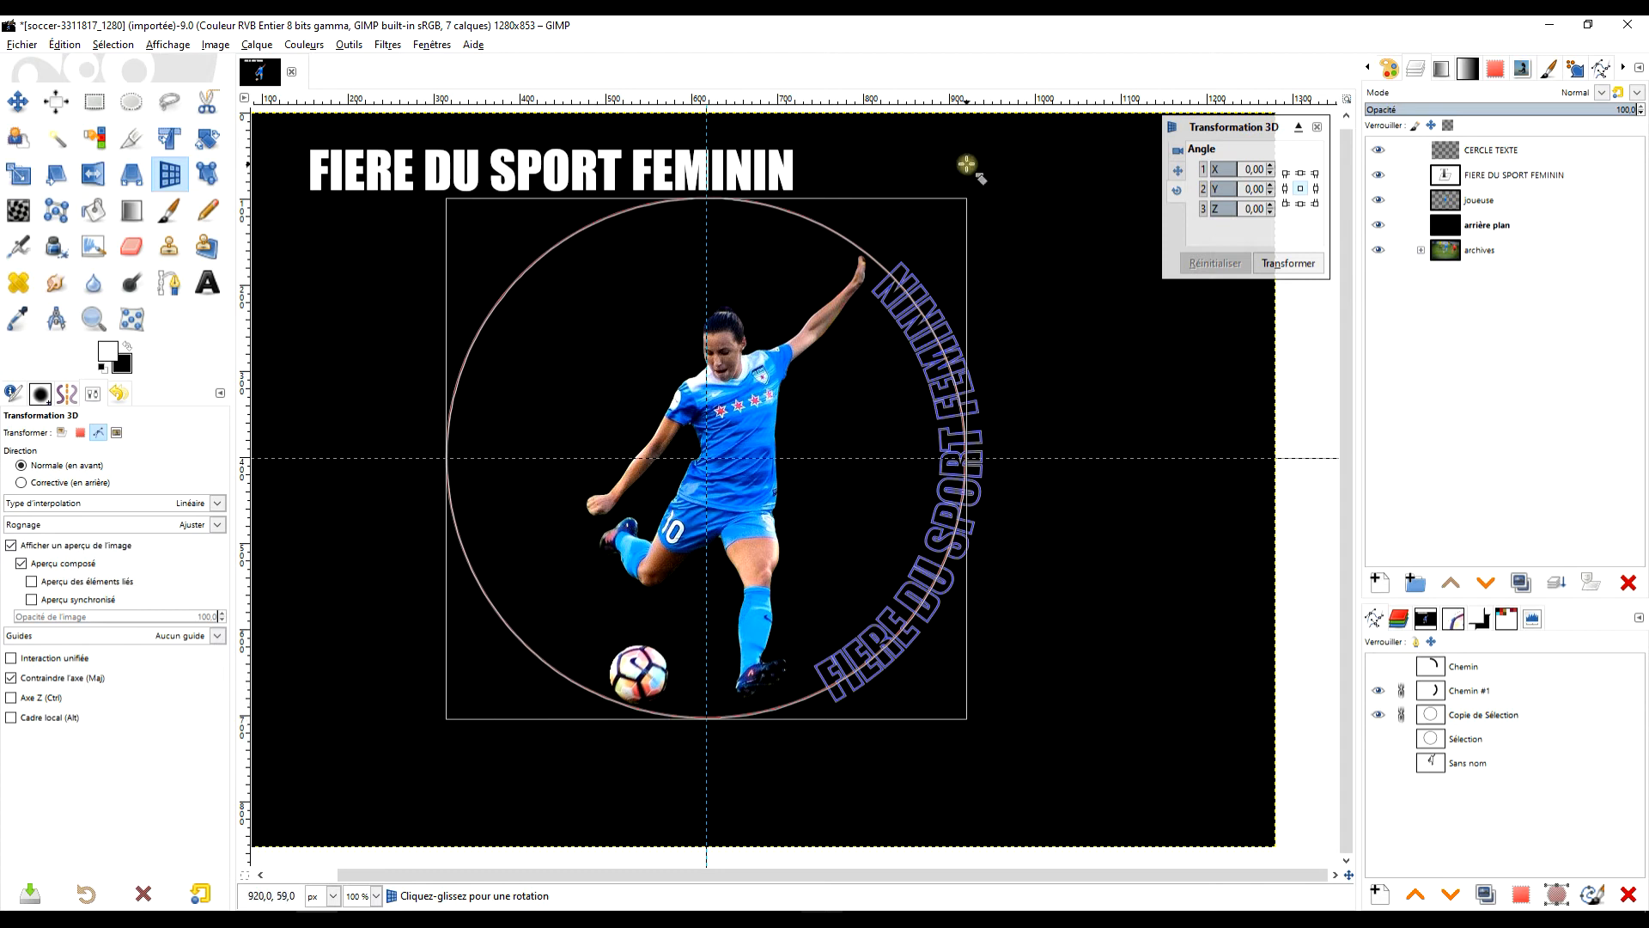
pyautogui.press('ctrl')
pyautogui.scroll(-1, 1000, 599)
pyautogui.moveTo(1065, 555); pyautogui.dragTo(1022, 571)
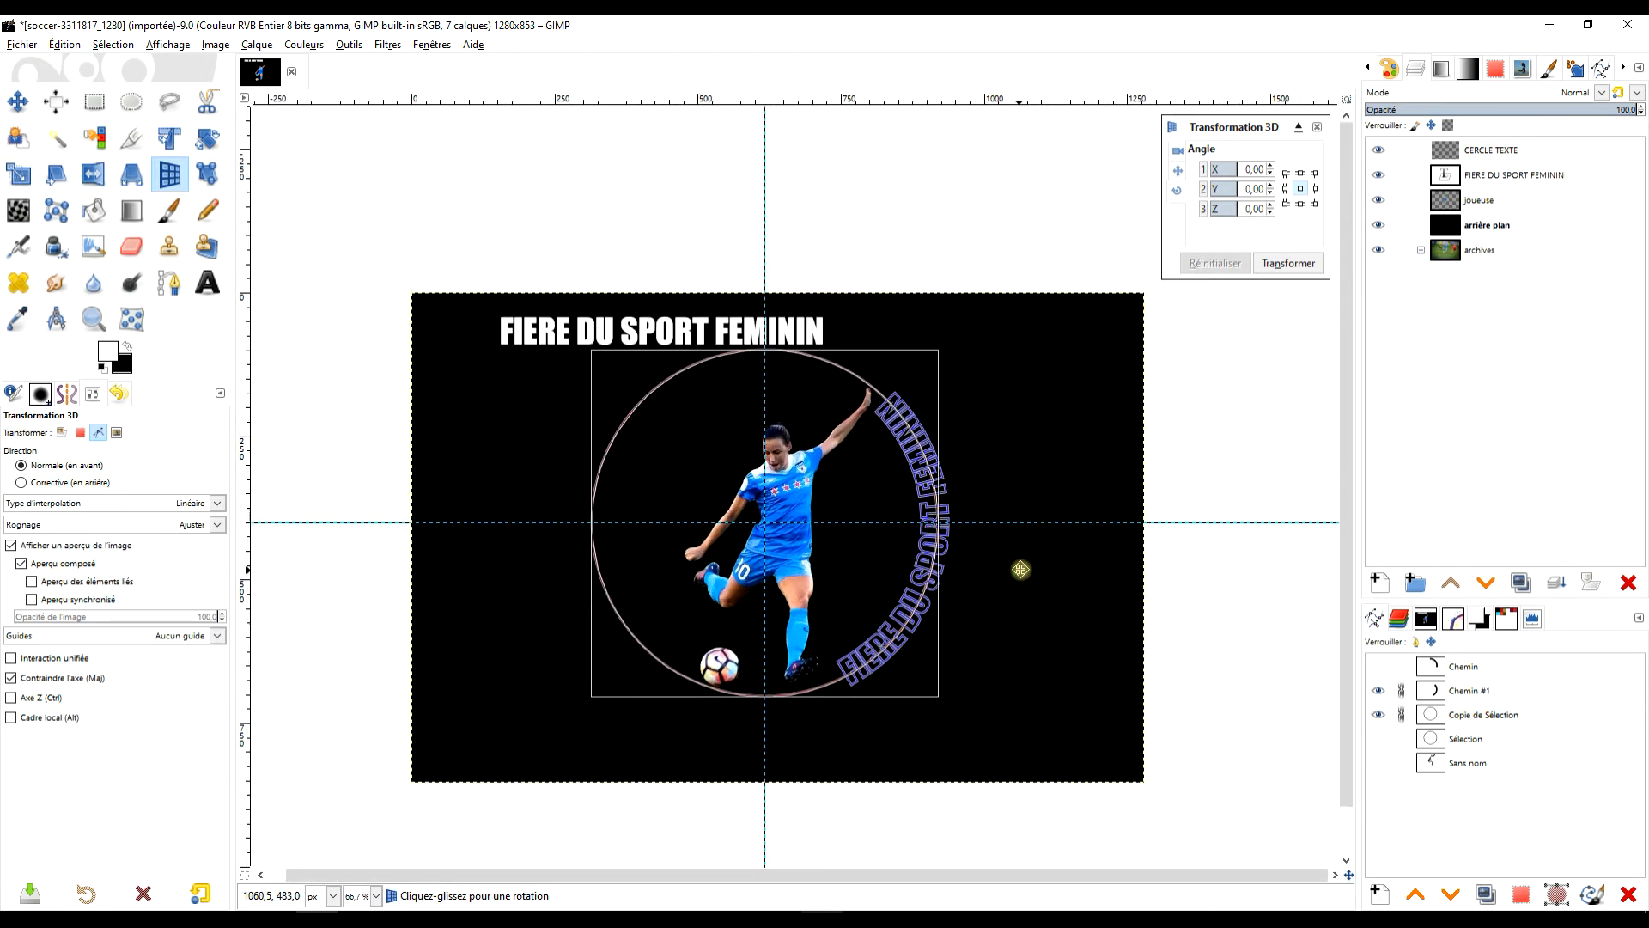
pyautogui.scroll(2, 966, 574)
pyautogui.scroll(-2, 967, 576)
pyautogui.scroll(1, 1100, 600)
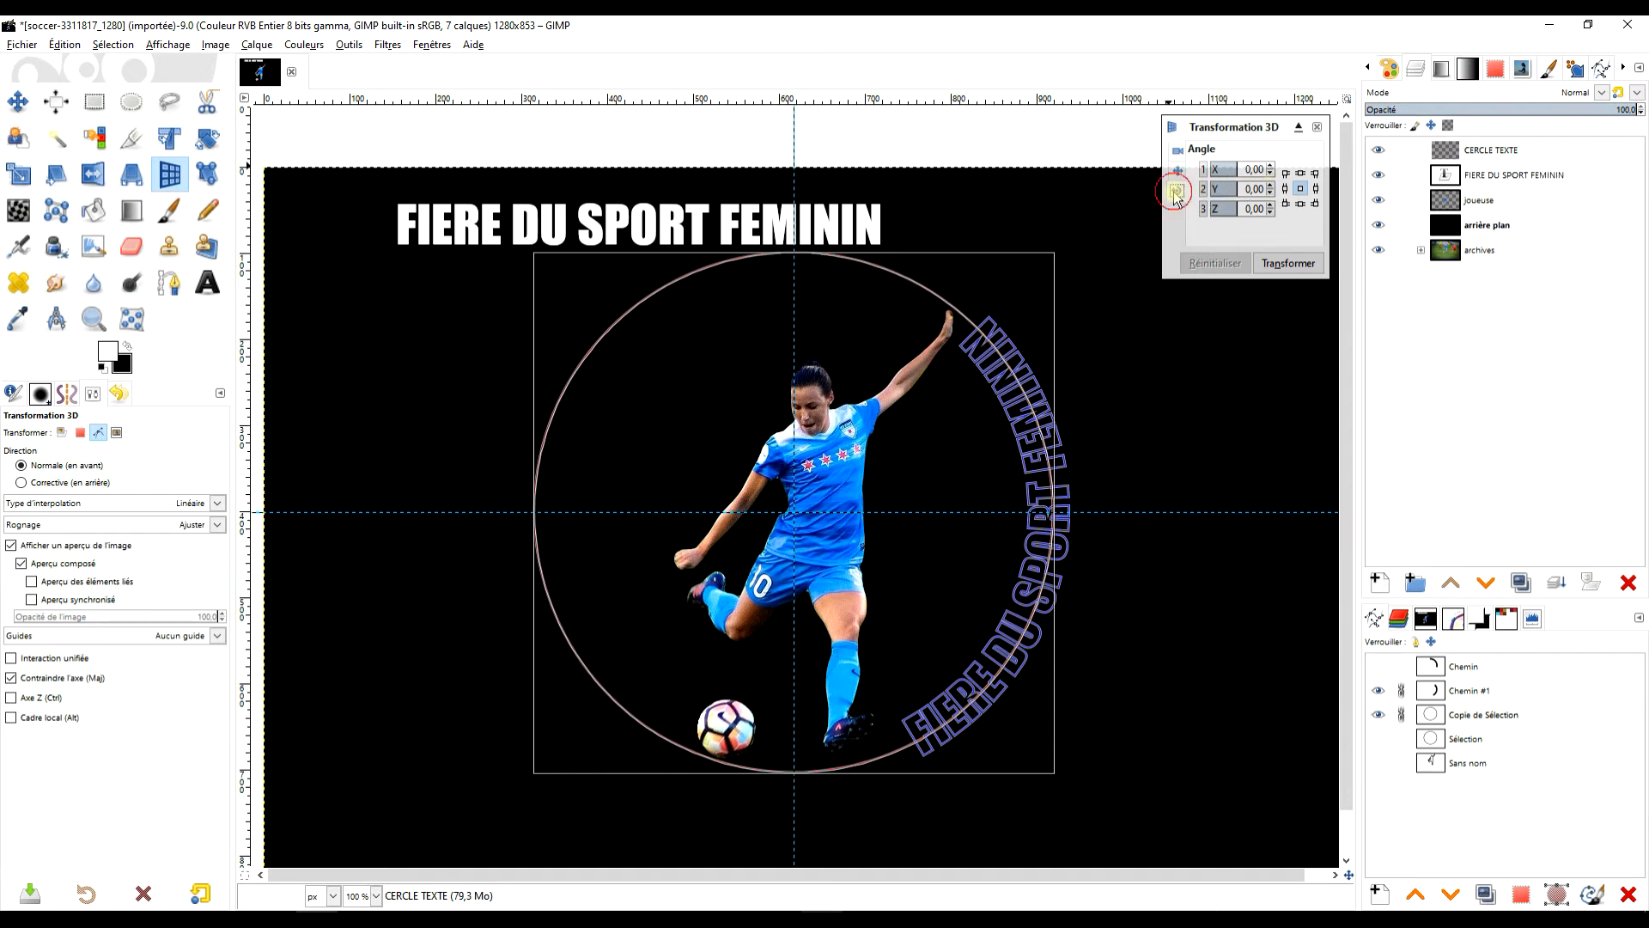
# Set the 3D rotation angles of the linked paths to -36 on Y and 19 on X
pyautogui.click(1271, 194)
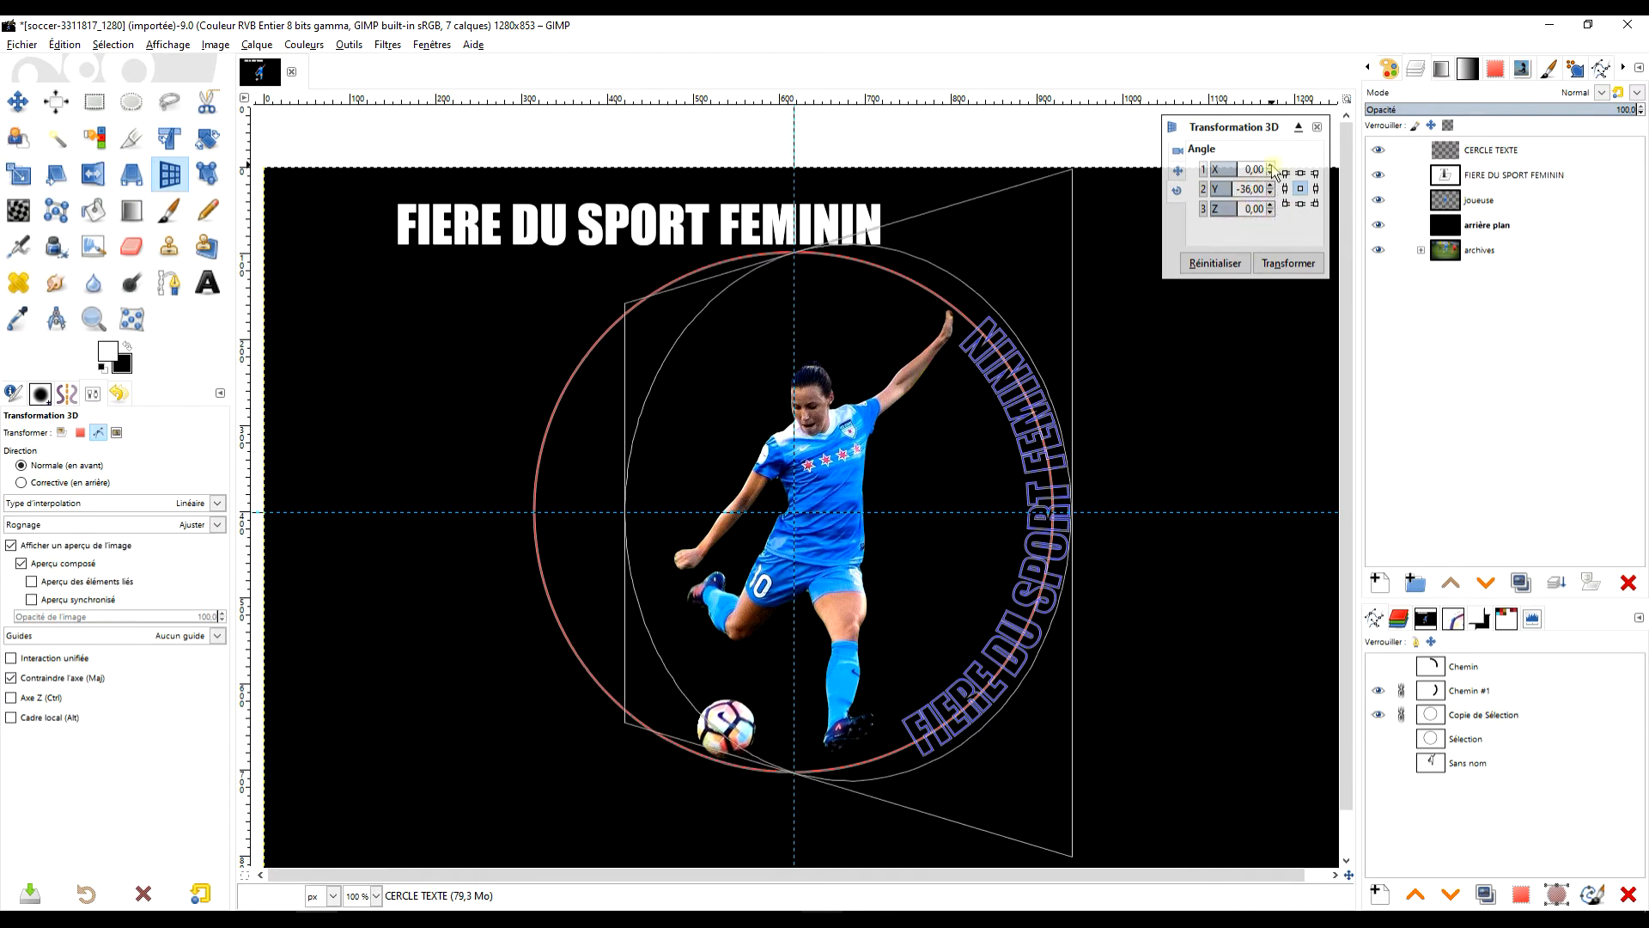
pyautogui.click(1272, 168)
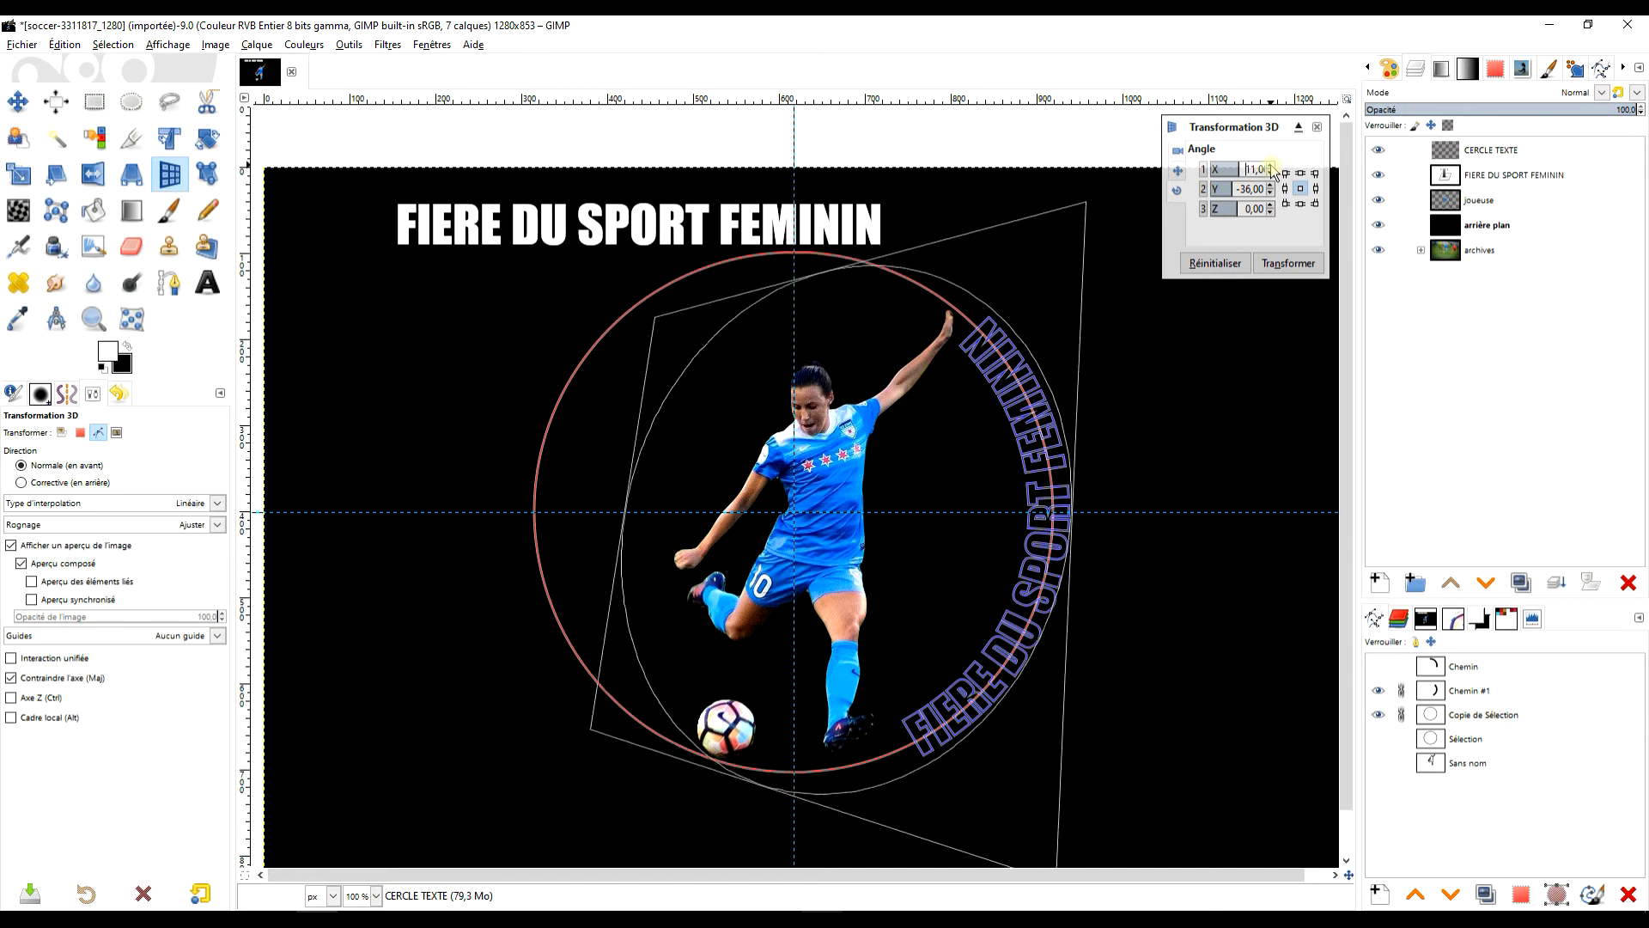
pyautogui.click(1271, 168)
pyautogui.click(1271, 168)
pyautogui.click(1271, 168)
pyautogui.click(1272, 168)
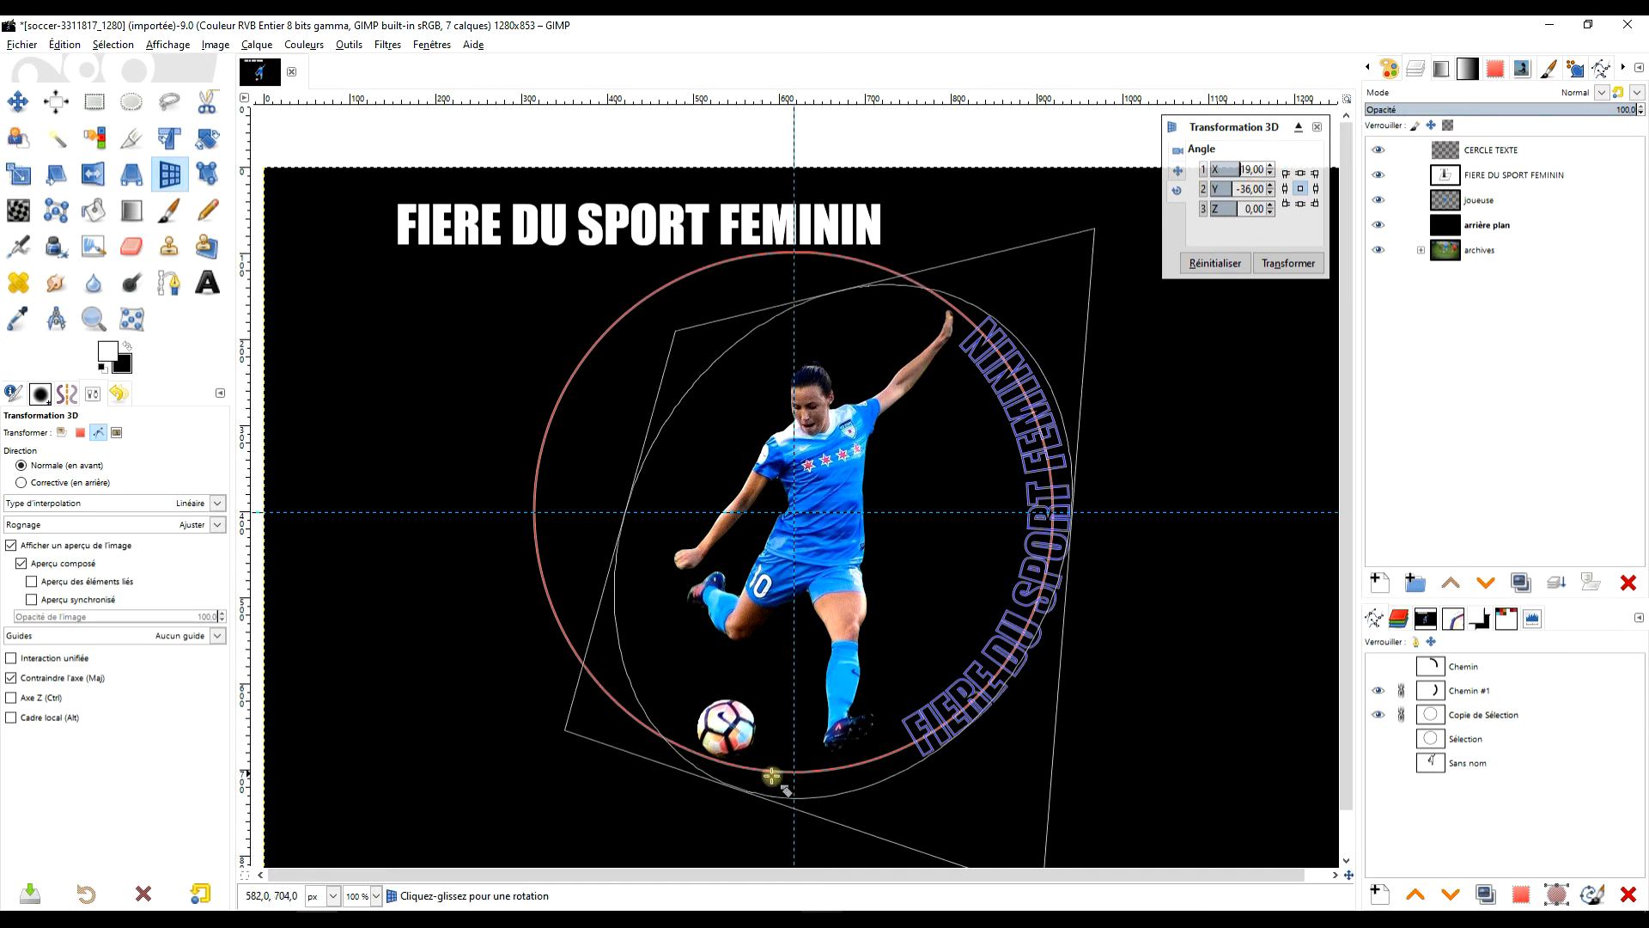
# Set the X offset of the linked paths' 3D transformation to -30 px
pyautogui.click(1179, 172)
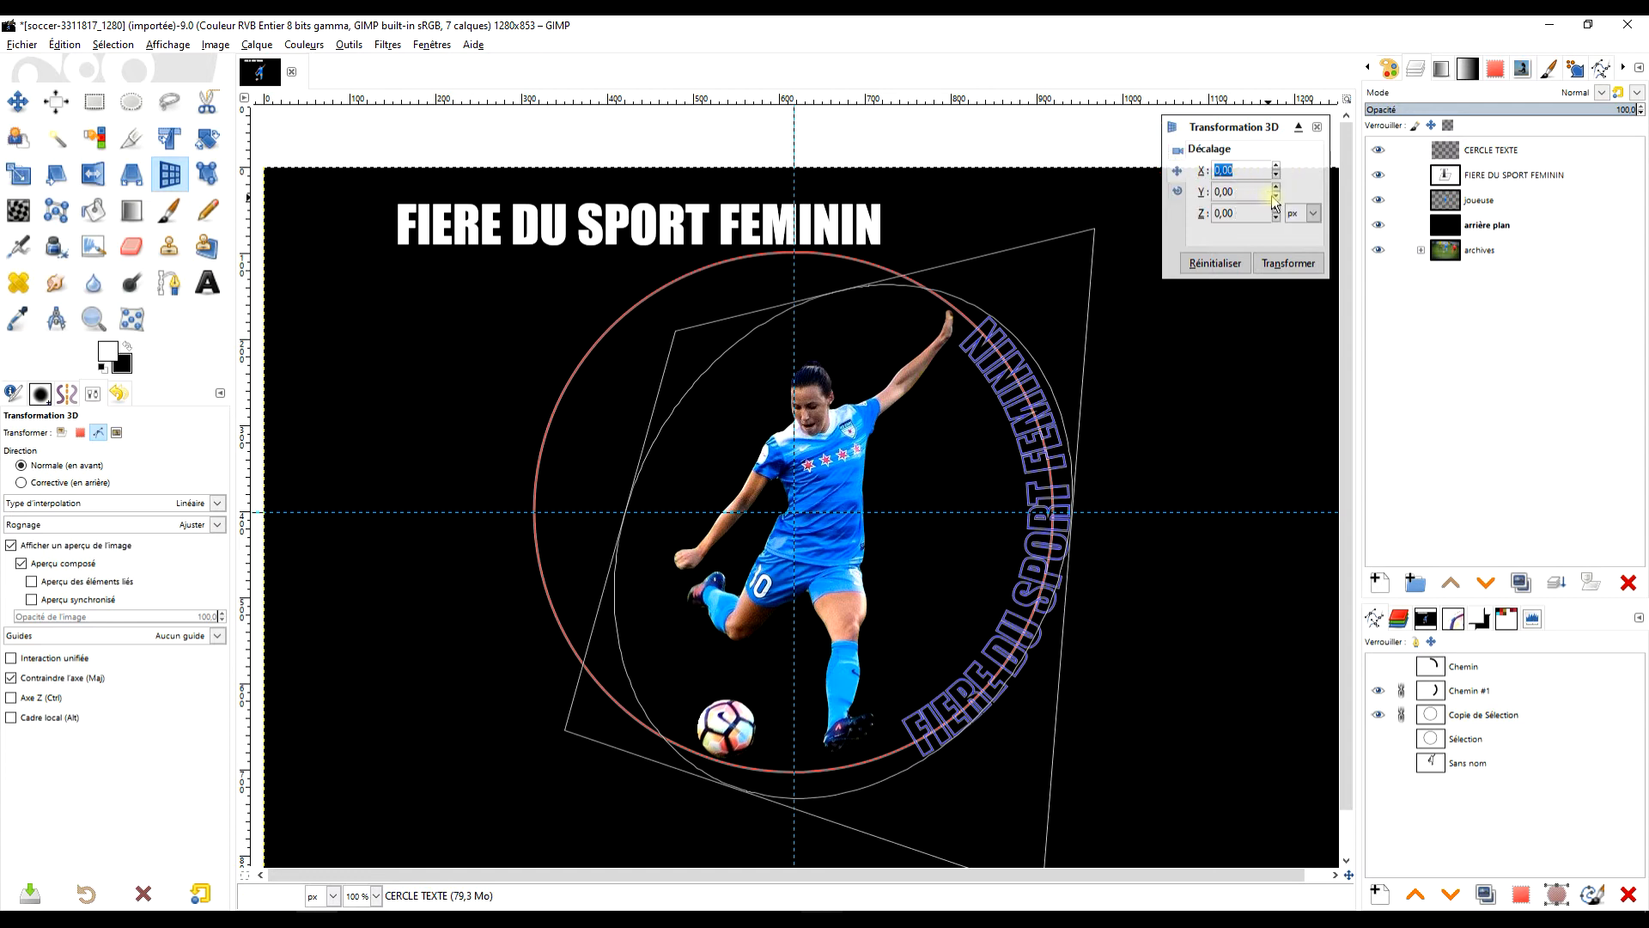
pyautogui.click(1276, 175)
pyautogui.click(1276, 175)
pyautogui.click(1276, 175)
pyautogui.click(1276, 175)
pyautogui.click(1276, 175)
pyautogui.click(1276, 176)
pyautogui.click(1276, 175)
pyautogui.click(1276, 176)
pyautogui.click(1276, 175)
pyautogui.click(1276, 175)
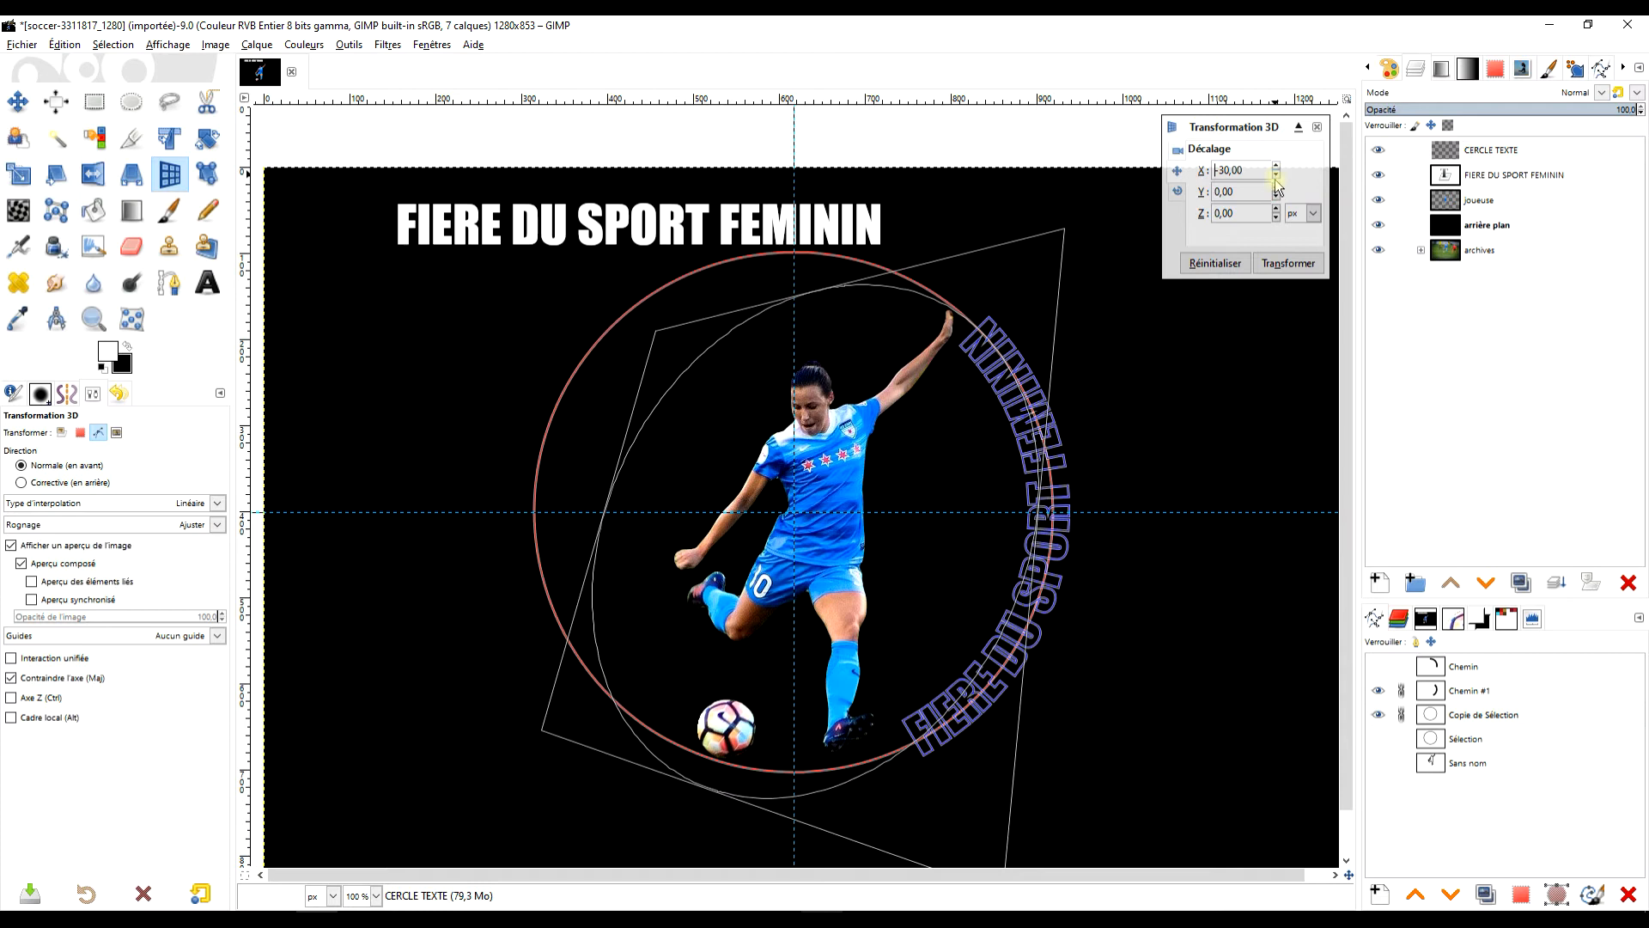
# Set the Y offset of the 3D transformation to -29 px
pyautogui.click(1277, 196)
pyautogui.click(1278, 199)
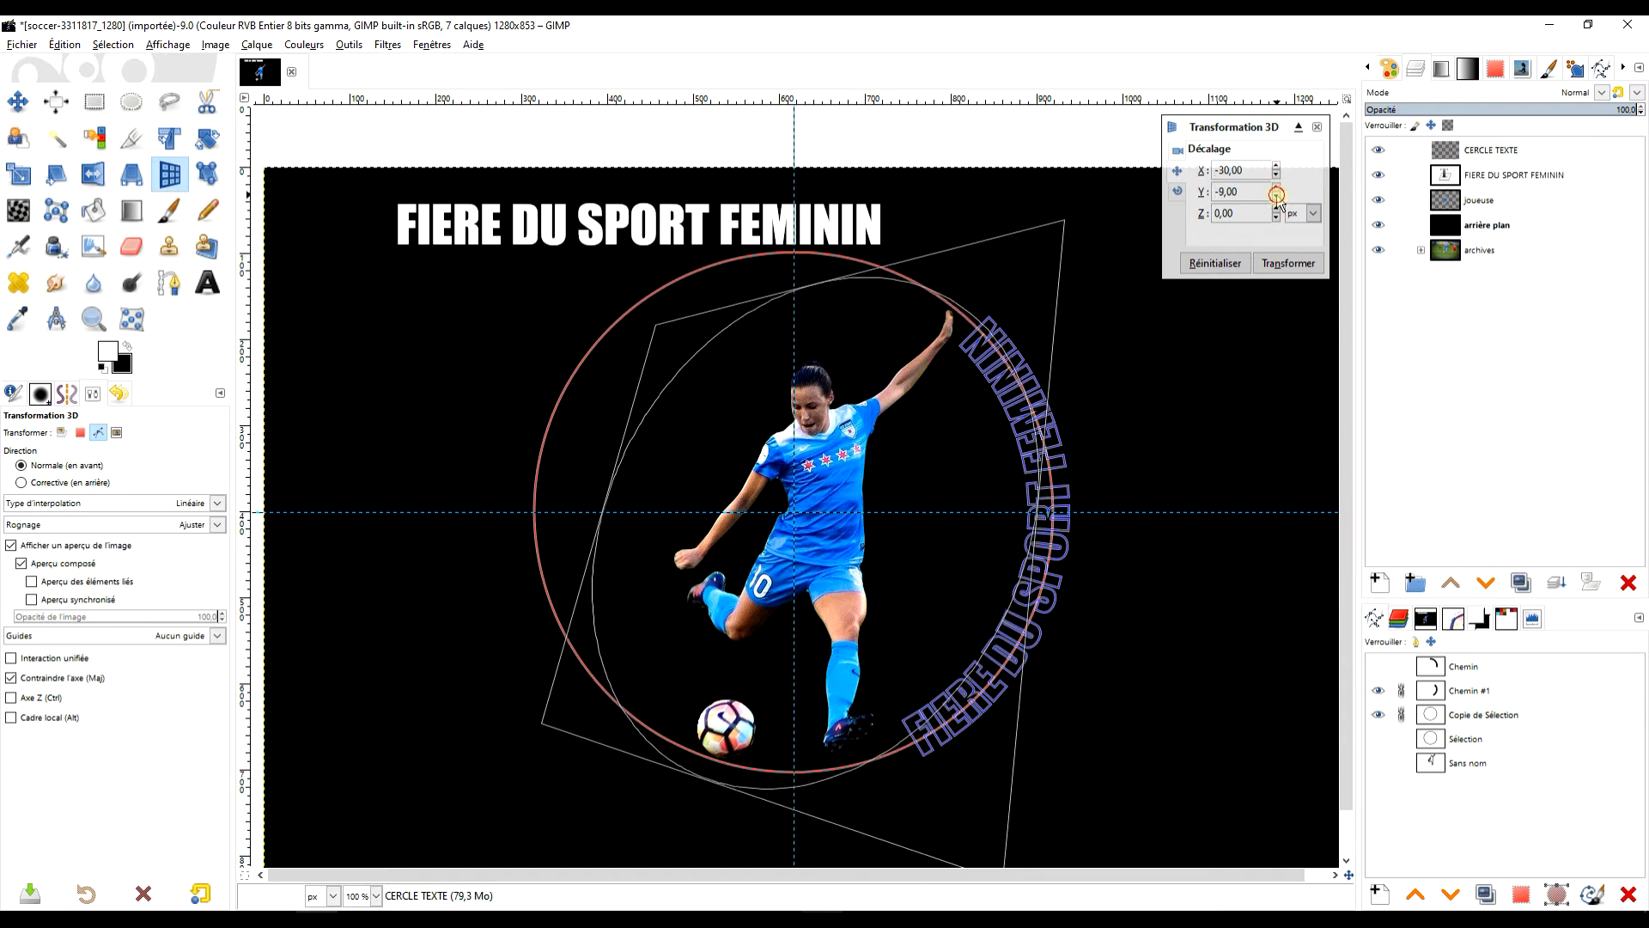
pyautogui.click(1277, 198)
pyautogui.click(1277, 197)
pyautogui.click(1277, 197)
pyautogui.click(1278, 199)
pyautogui.click(1277, 198)
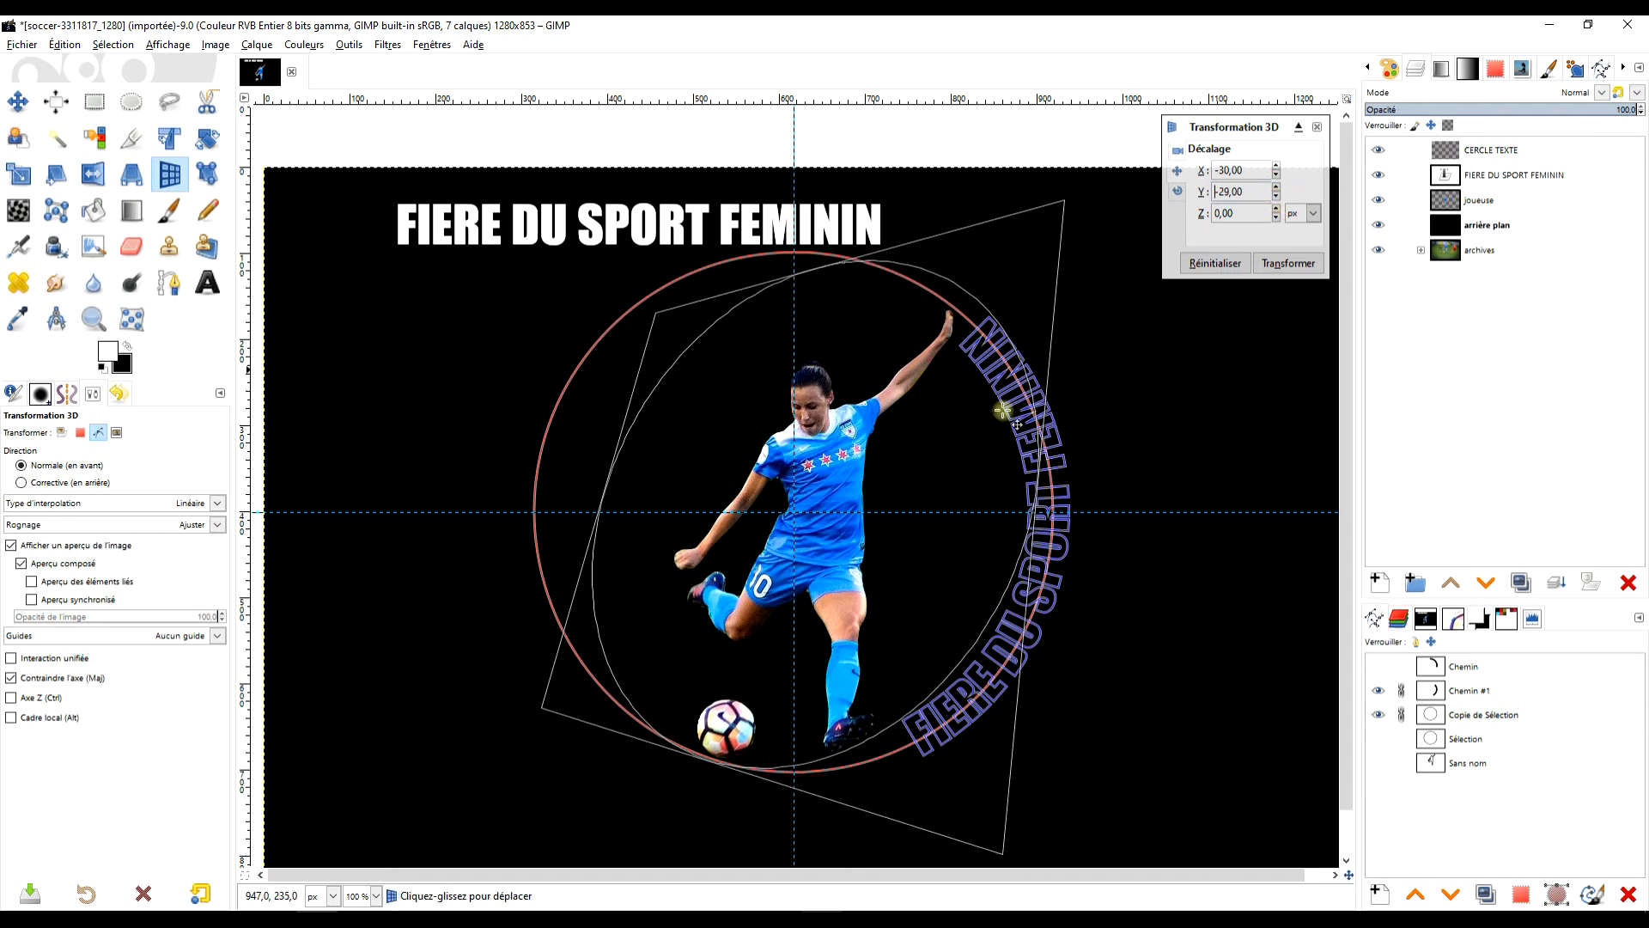
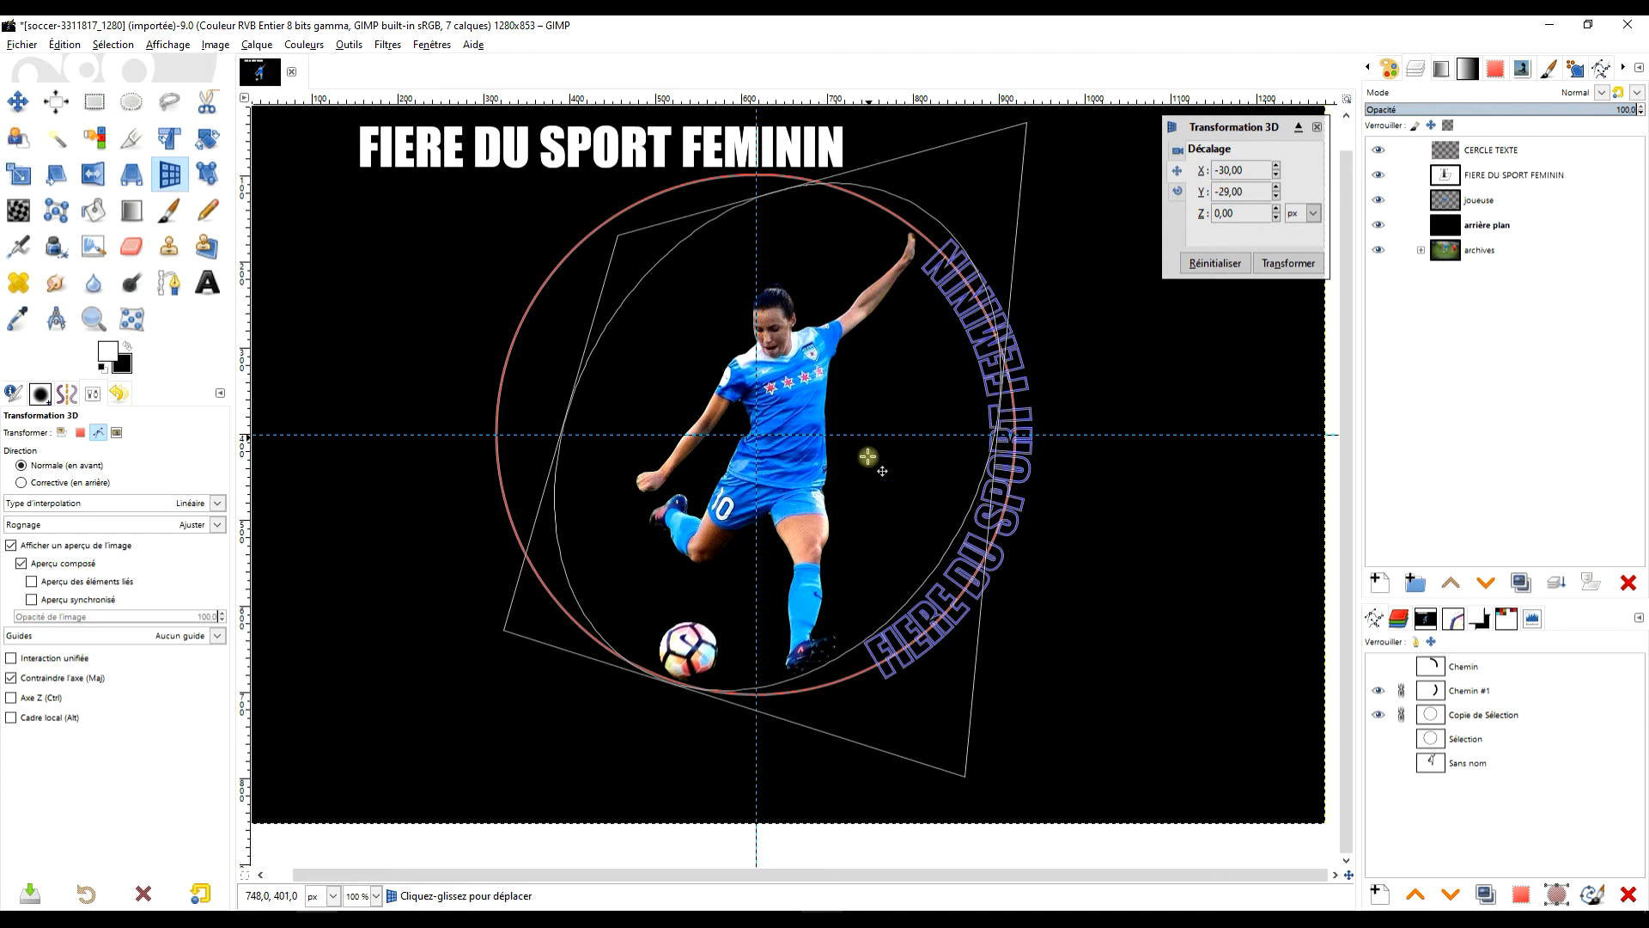
# Set the X rotation angle of the 3D transformation to 27
pyautogui.click(1177, 191)
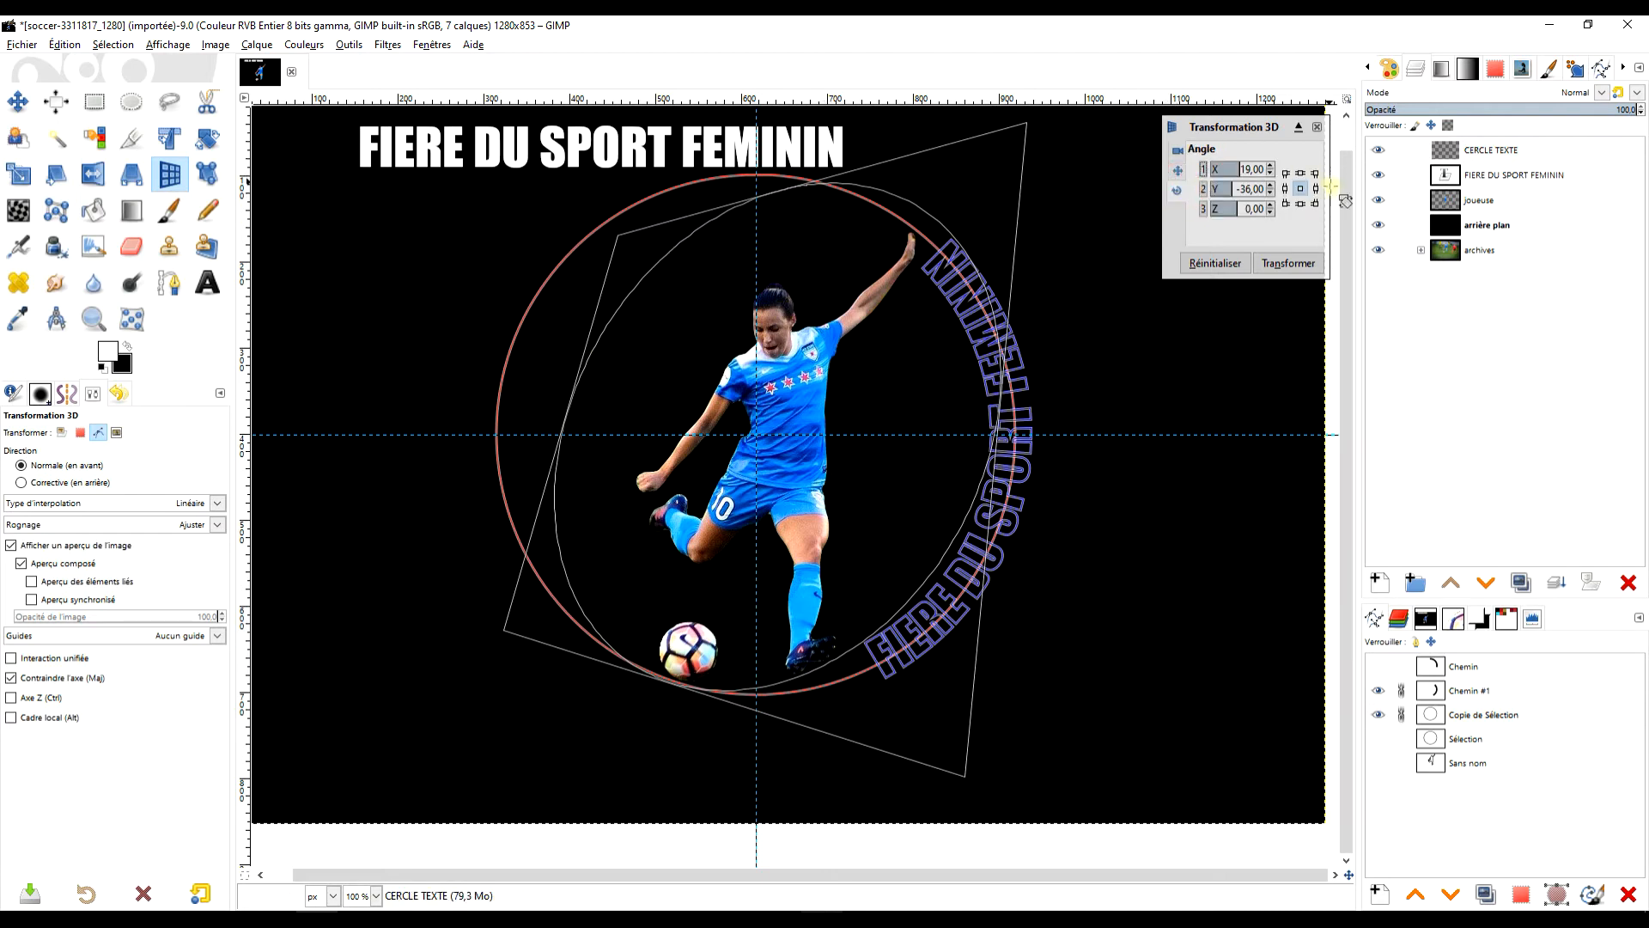
pyautogui.click(1271, 167)
pyautogui.click(1271, 167)
pyautogui.click(1271, 167)
pyautogui.click(1272, 167)
pyautogui.click(1271, 167)
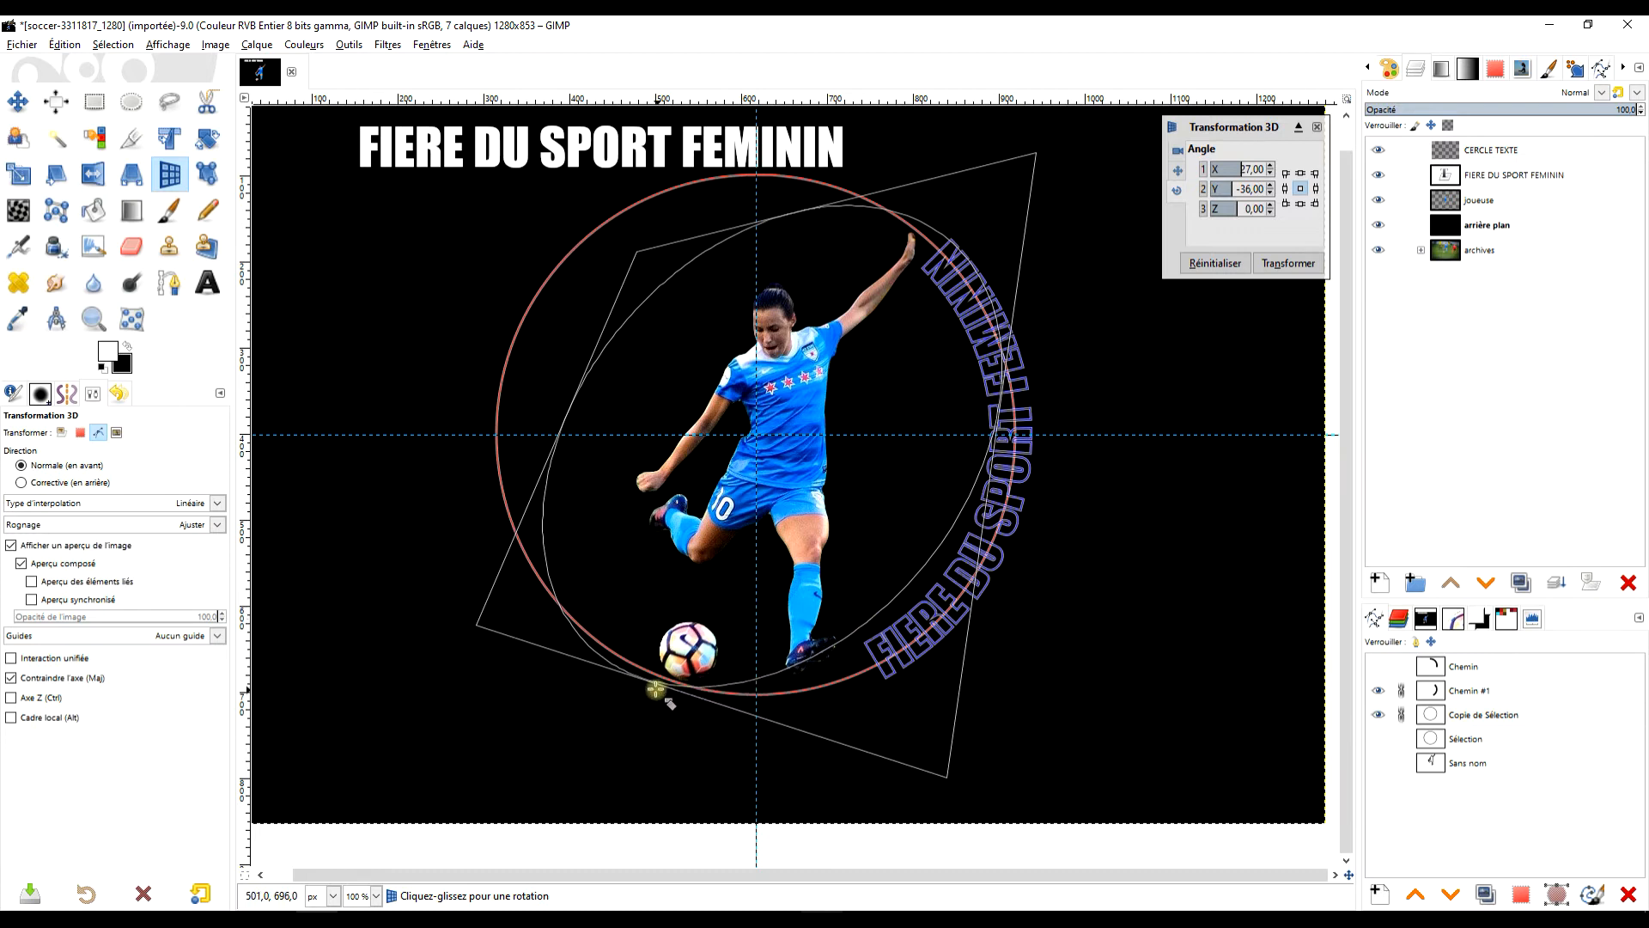
# Set the X offset of the 3D transformation to -2 px
pyautogui.click(1176, 171)
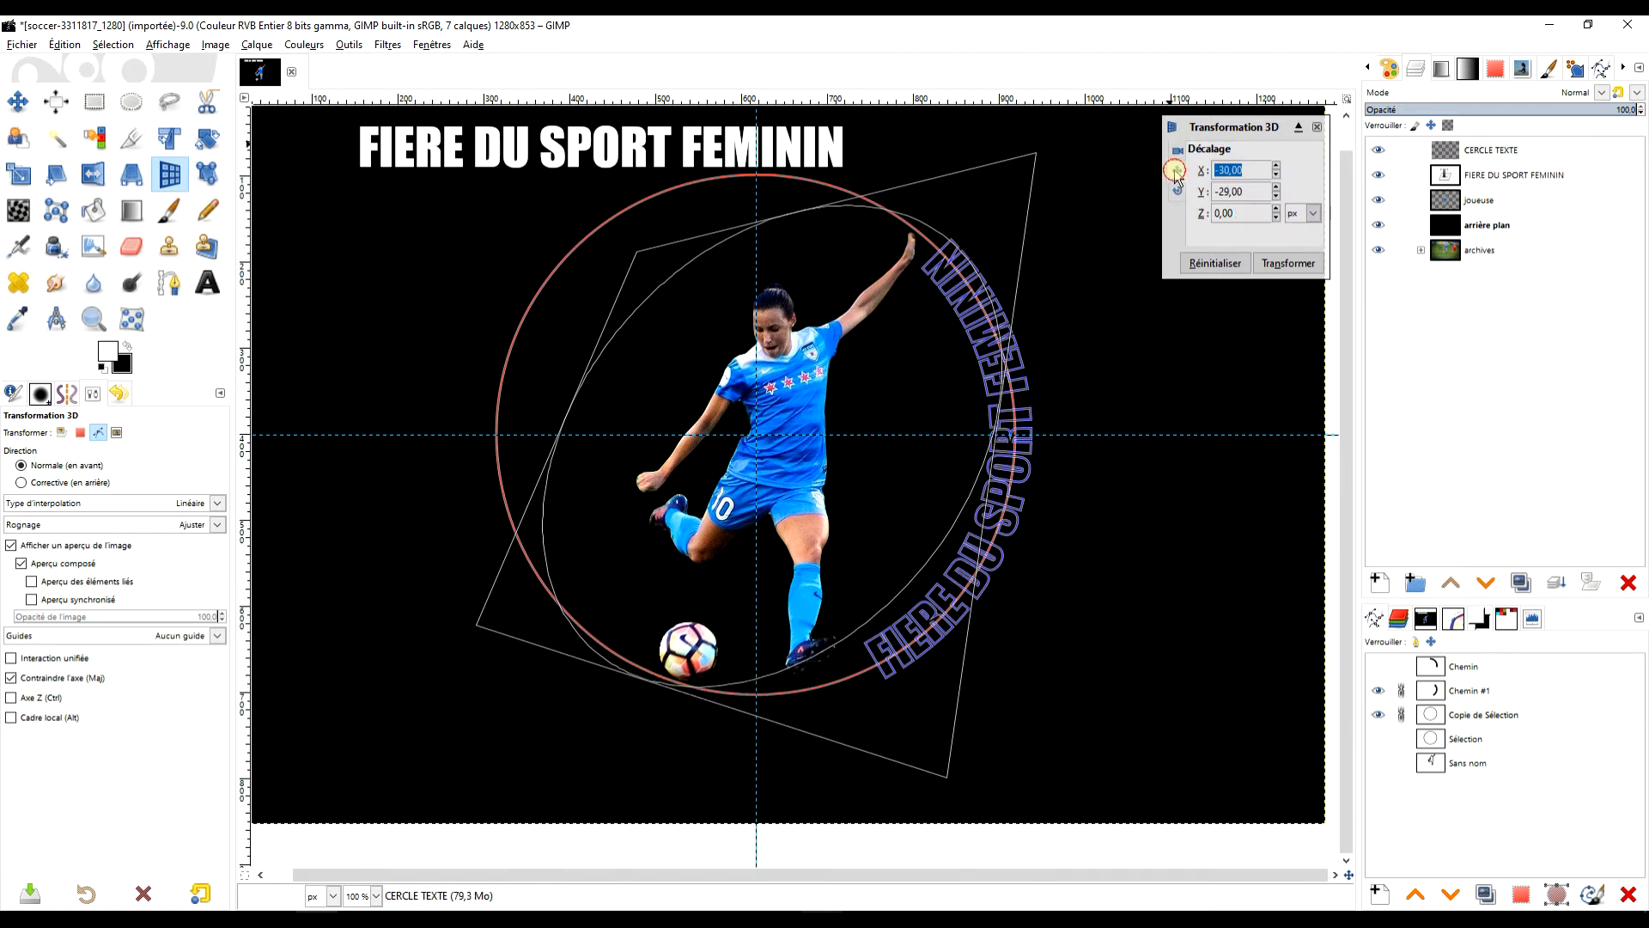
pyautogui.click(1279, 167)
pyautogui.click(1279, 167)
pyautogui.click(1278, 166)
pyautogui.click(1279, 166)
pyautogui.click(1278, 167)
pyautogui.click(1278, 167)
pyautogui.click(1278, 166)
pyautogui.click(1278, 167)
pyautogui.click(1279, 167)
pyautogui.click(1278, 167)
pyautogui.click(1279, 167)
pyautogui.click(1278, 167)
pyautogui.click(1278, 167)
pyautogui.click(1278, 167)
pyautogui.click(1278, 167)
pyautogui.click(1278, 166)
pyautogui.click(1278, 167)
pyautogui.click(1278, 167)
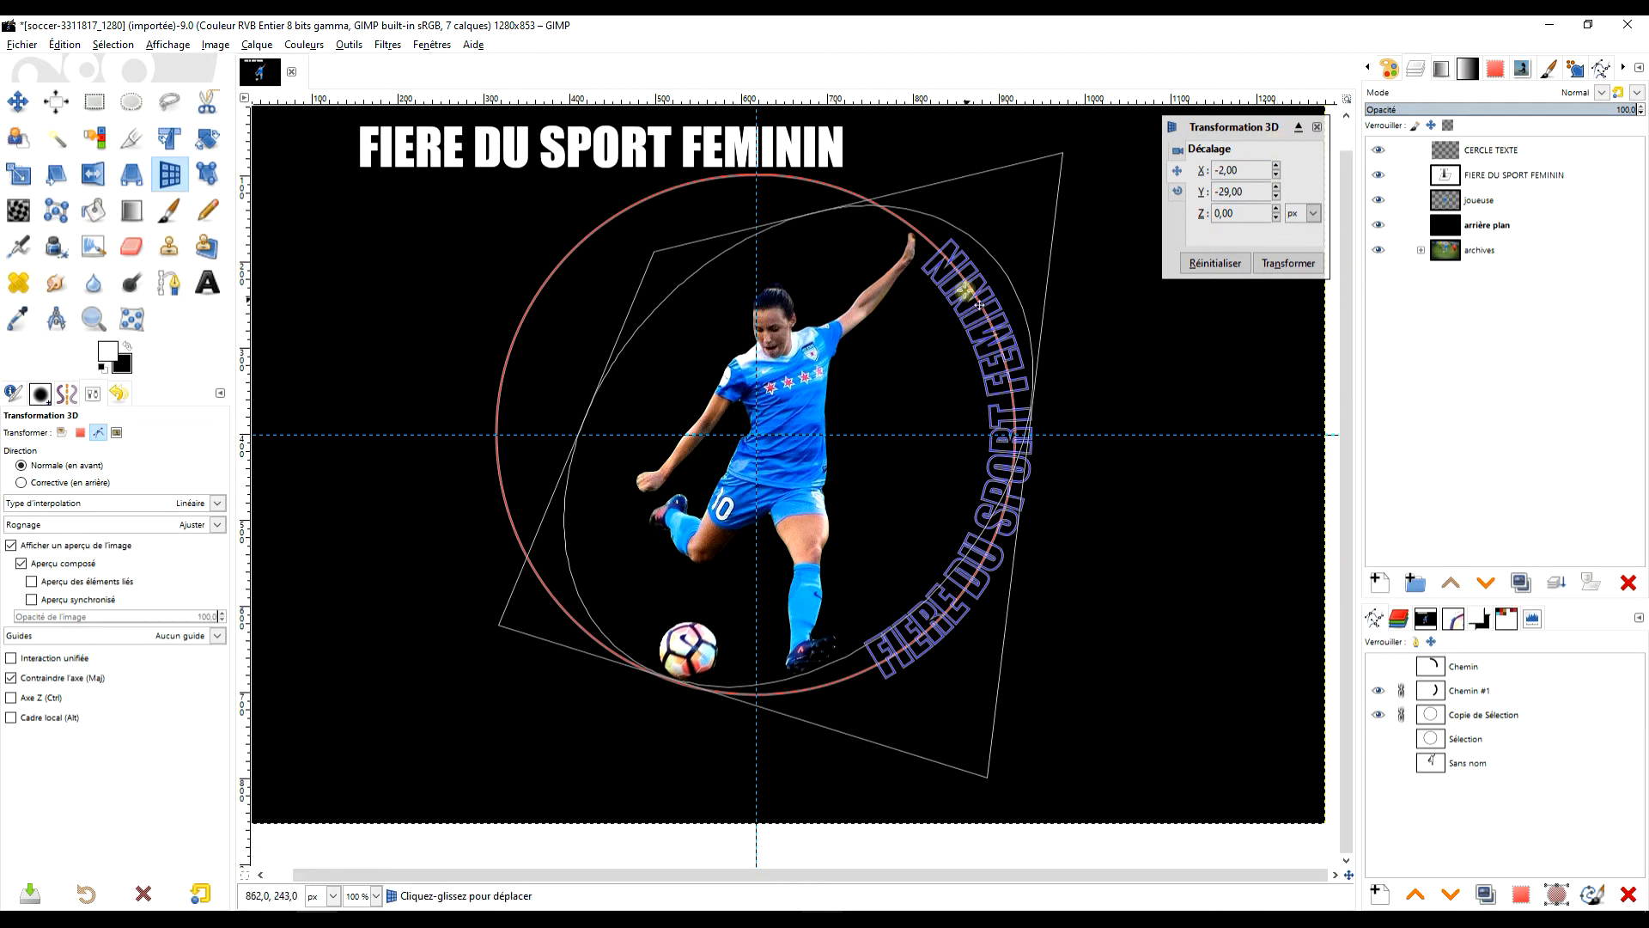
# Discard the 3D transformation and unlink the Chemin #1 and Copie de Sélection paths
pyautogui.click(1215, 265)
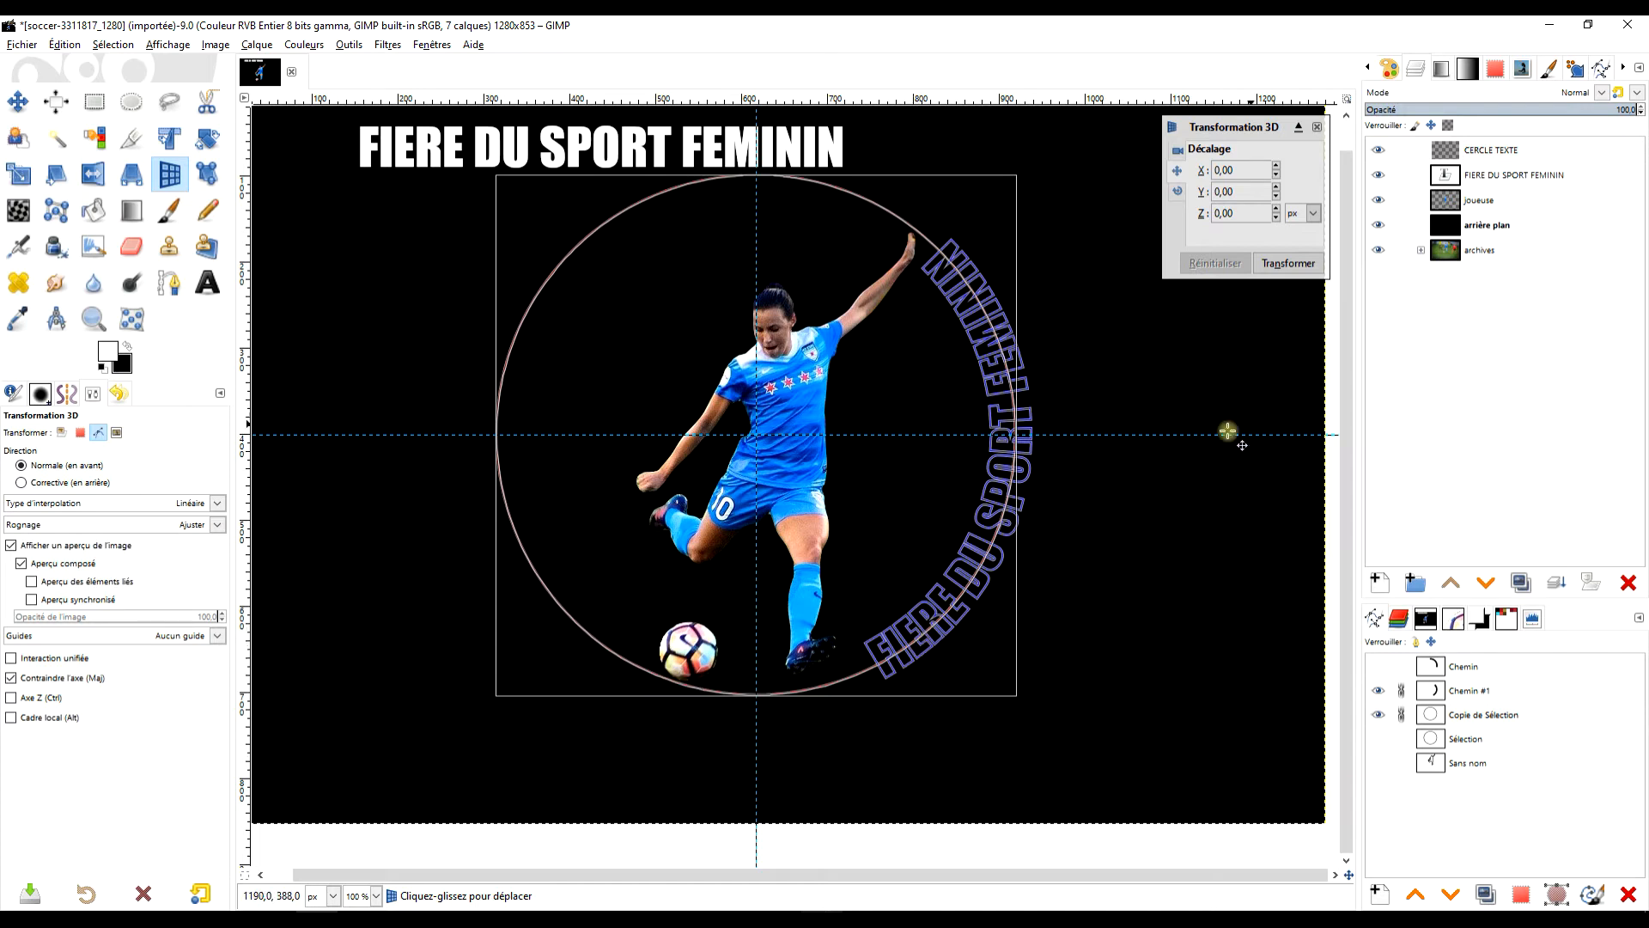
pyautogui.click(1409, 715)
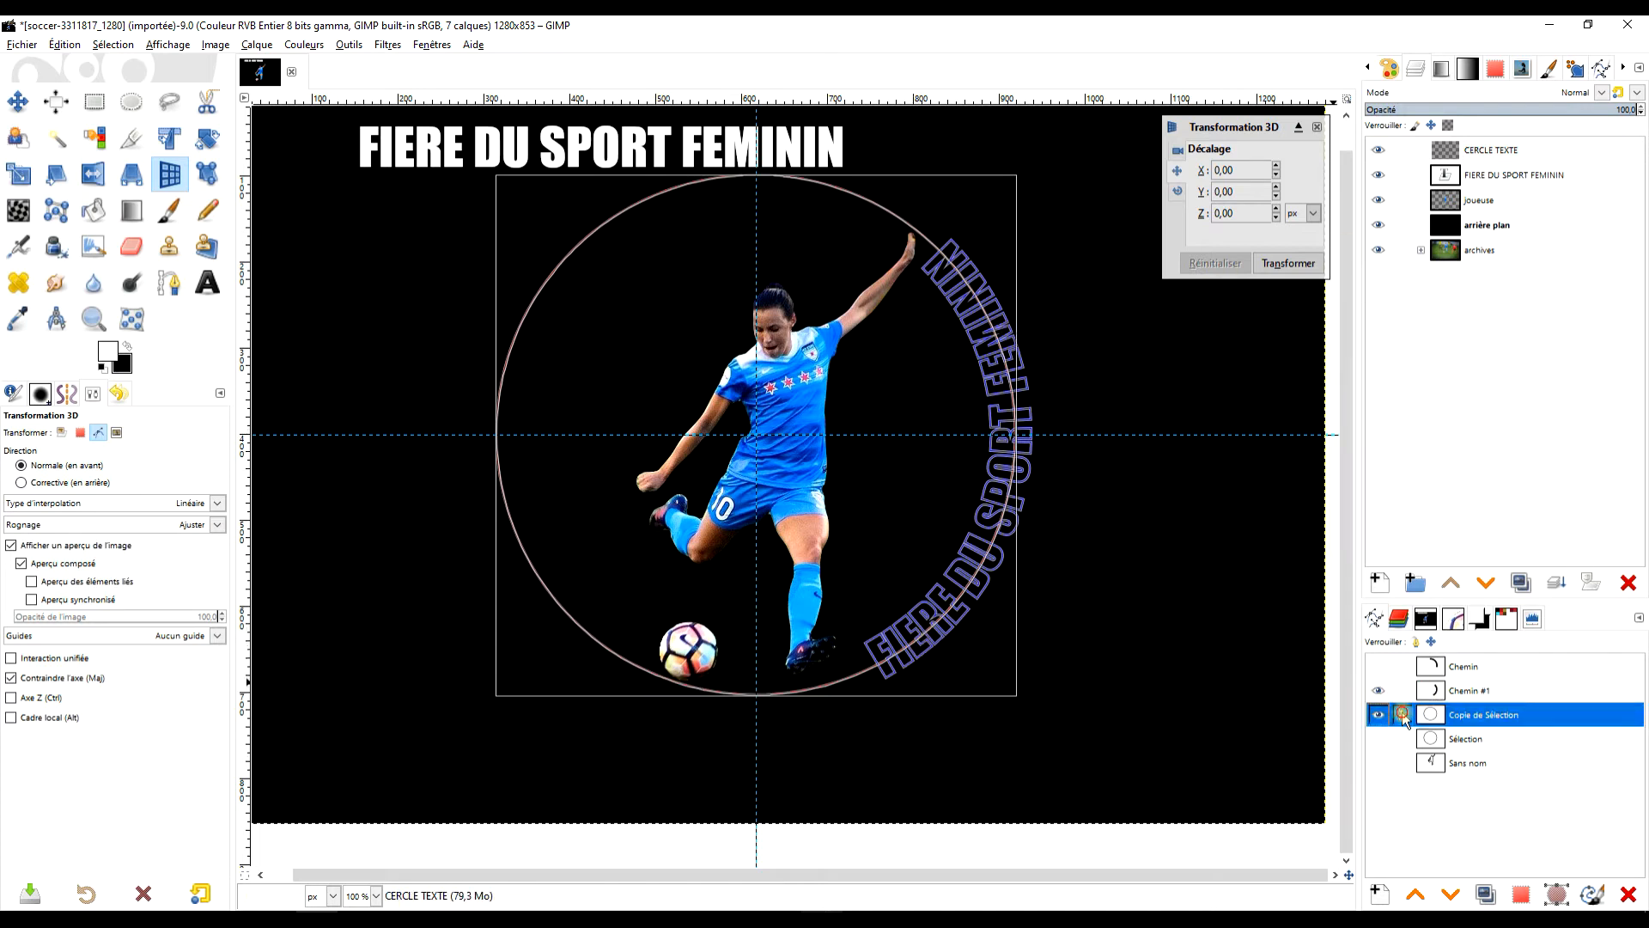
pyautogui.click(1318, 127)
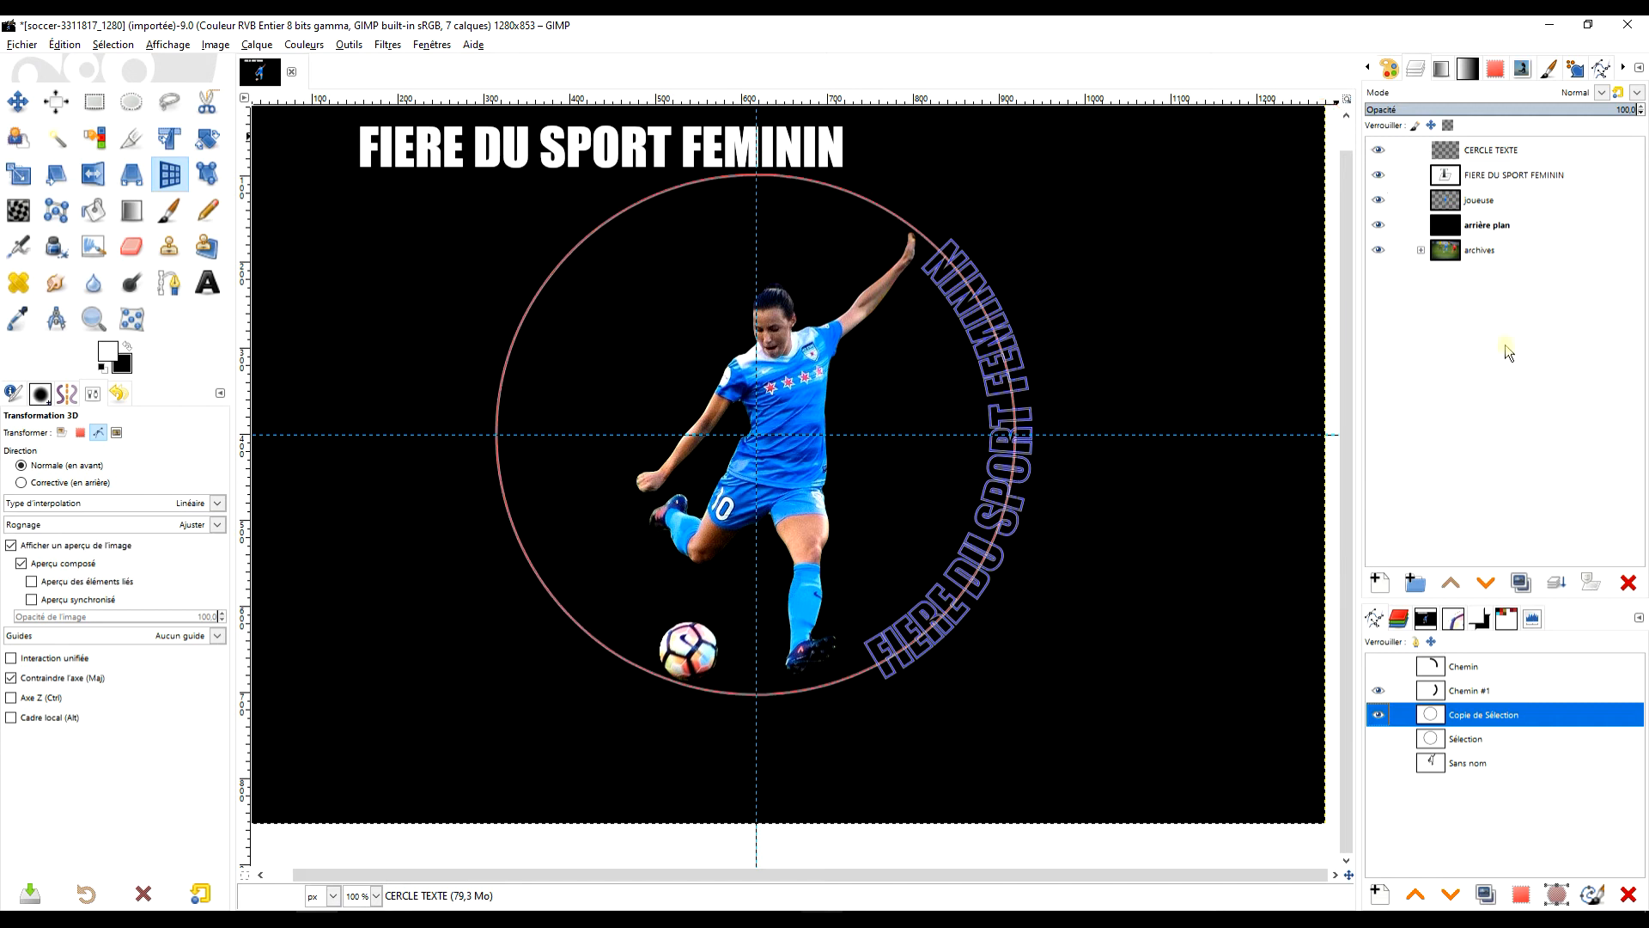
# Rotate the text path Chemin #1 by about 51.86° around the guide intersection at X 617, Y 401 px
pyautogui.click(1467, 696)
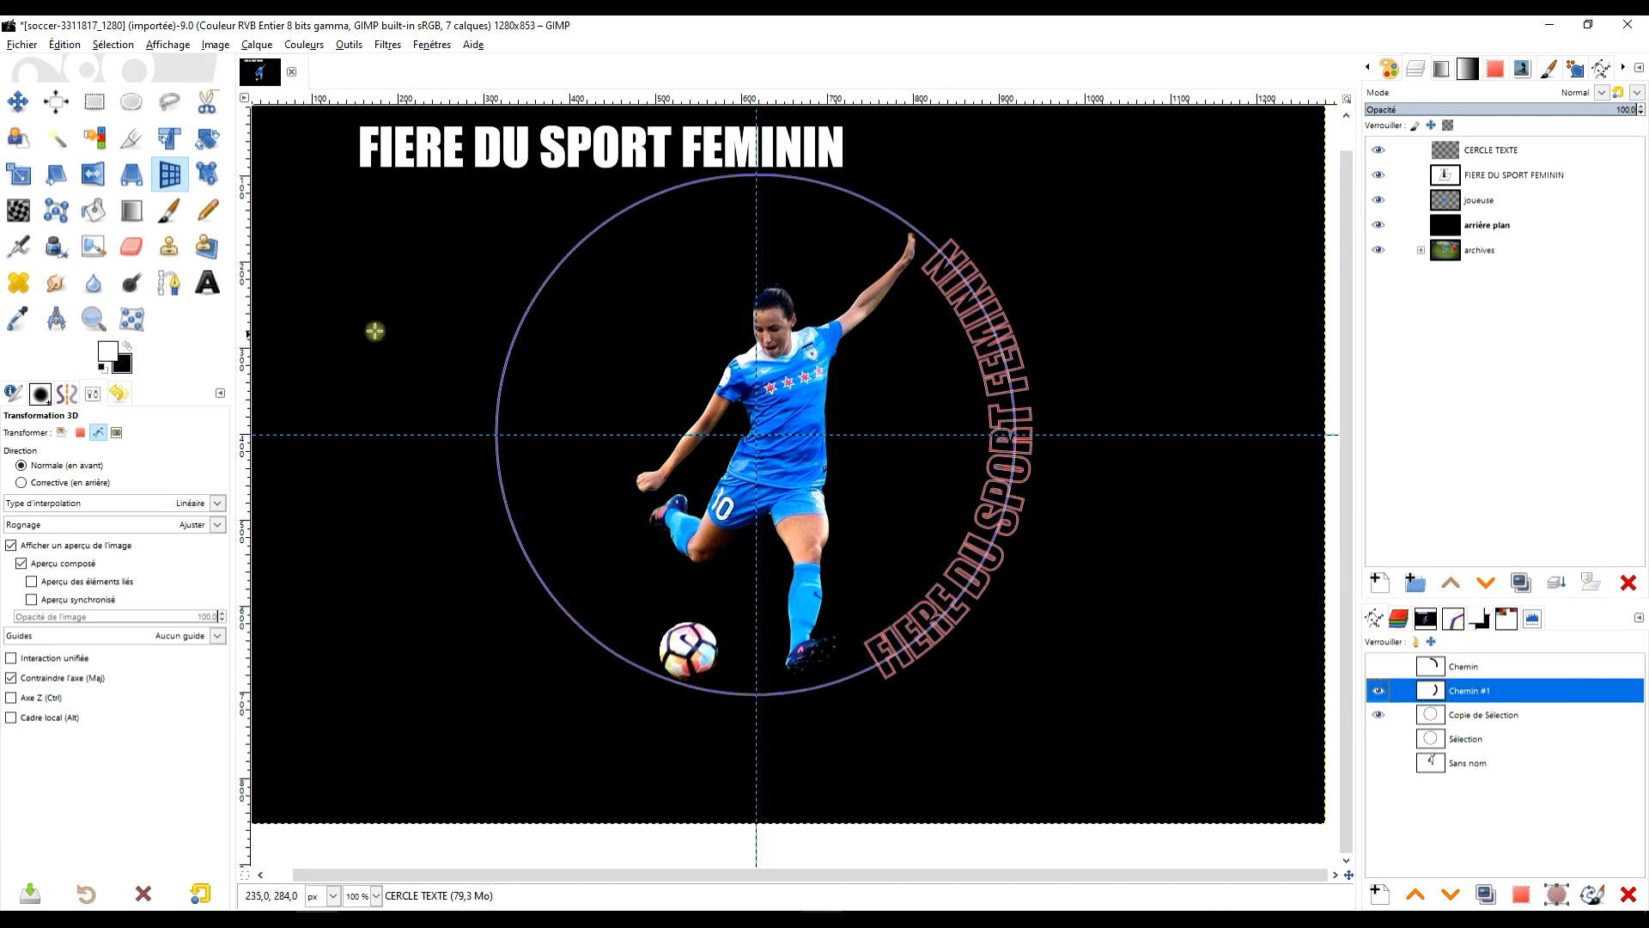
pyautogui.hotkey('shift', 'r')
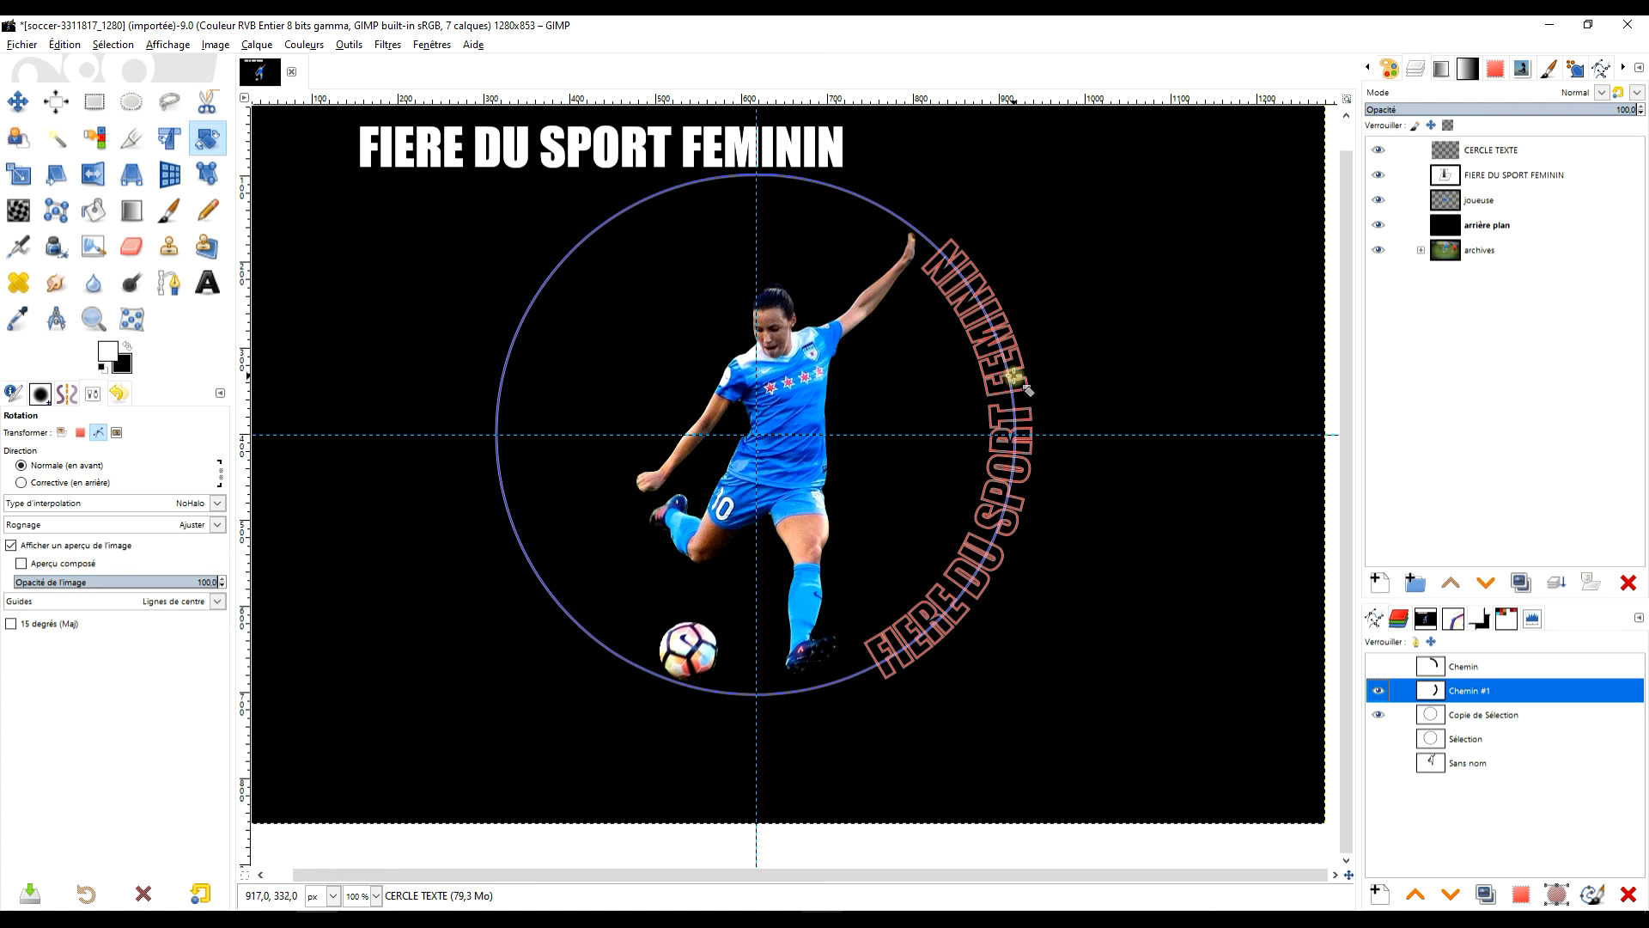
pyautogui.click(100, 433)
pyautogui.click(1007, 371)
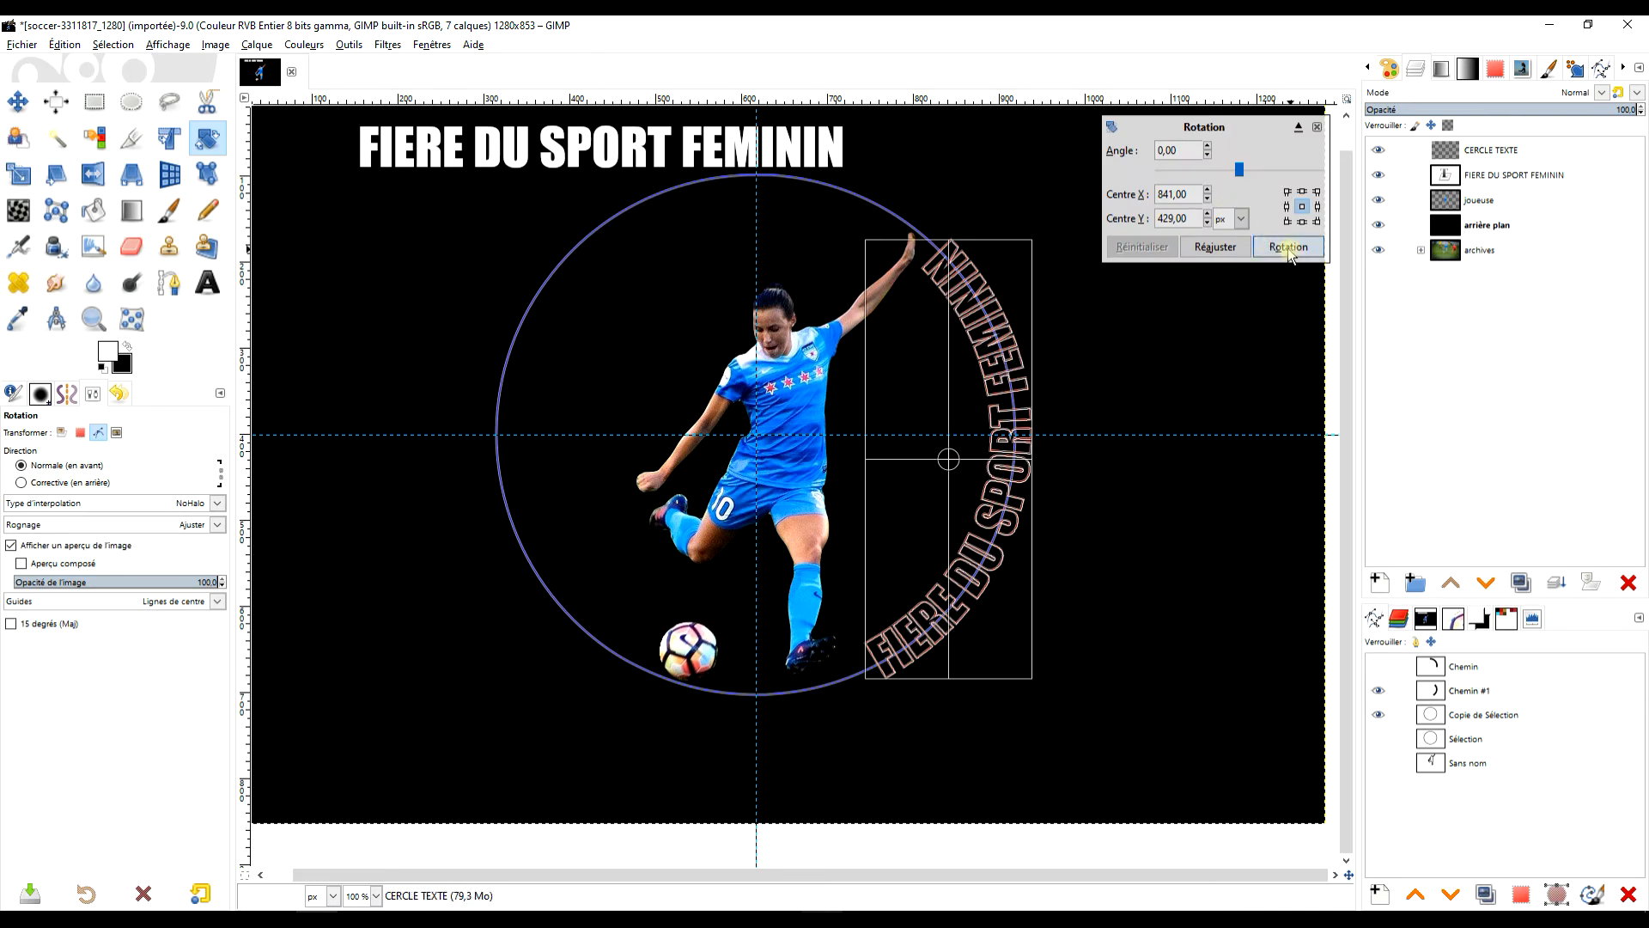
pyautogui.moveTo(949, 460); pyautogui.dragTo(756, 435)
pyautogui.moveTo(988, 315); pyautogui.dragTo(933, 523)
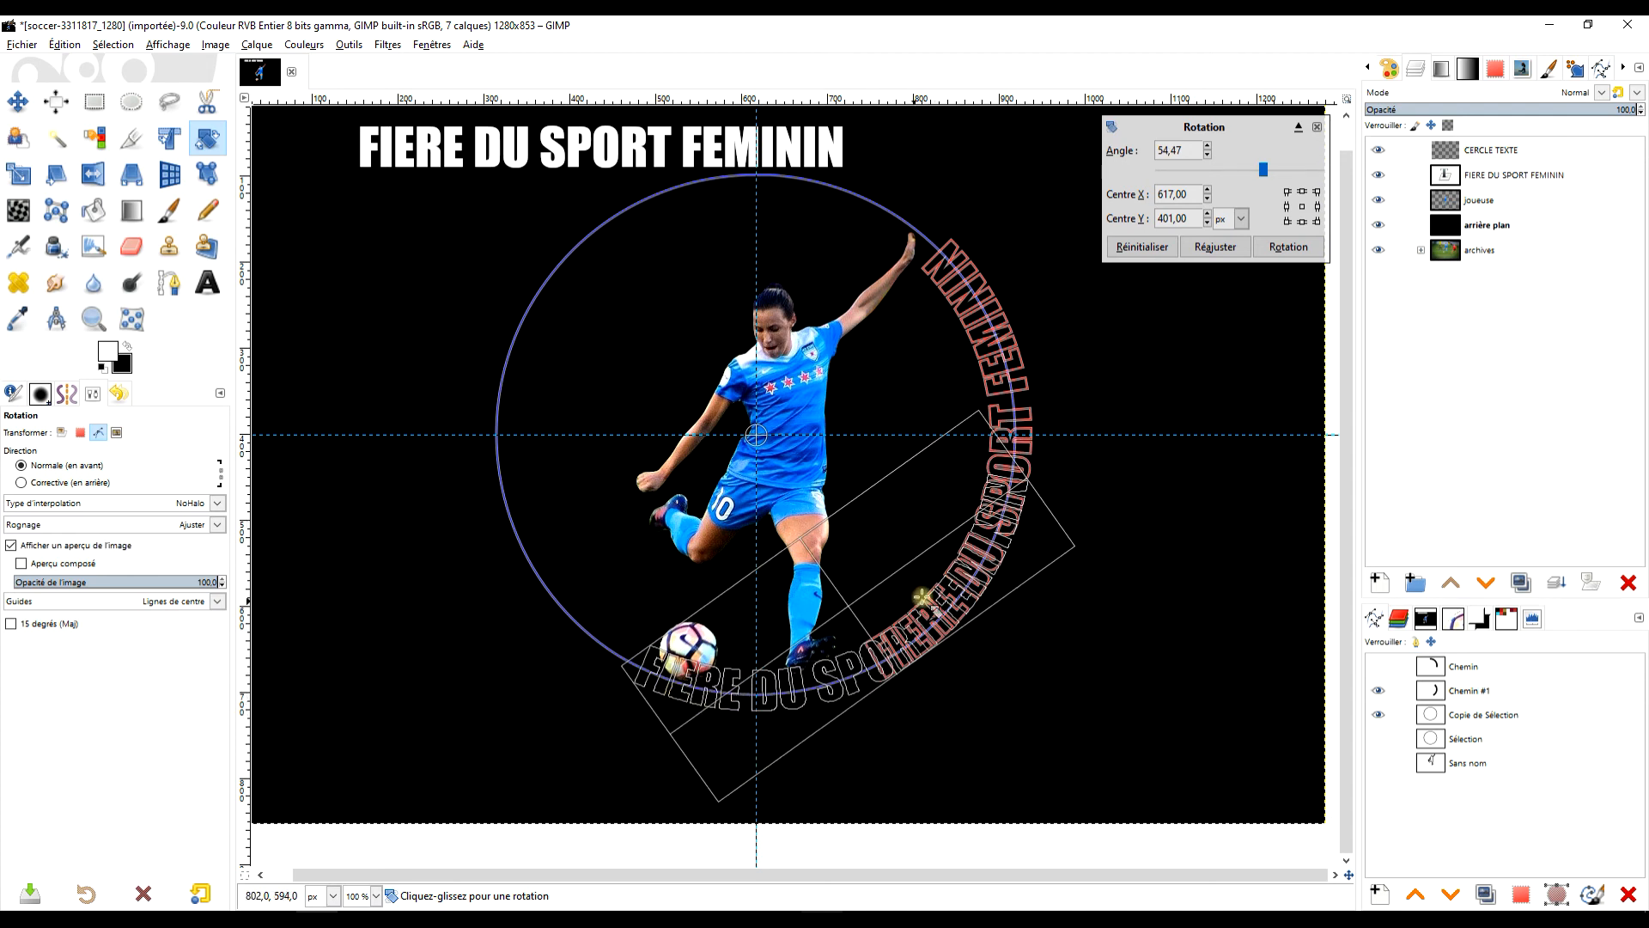
pyautogui.moveTo(953, 610); pyautogui.dragTo(962, 606)
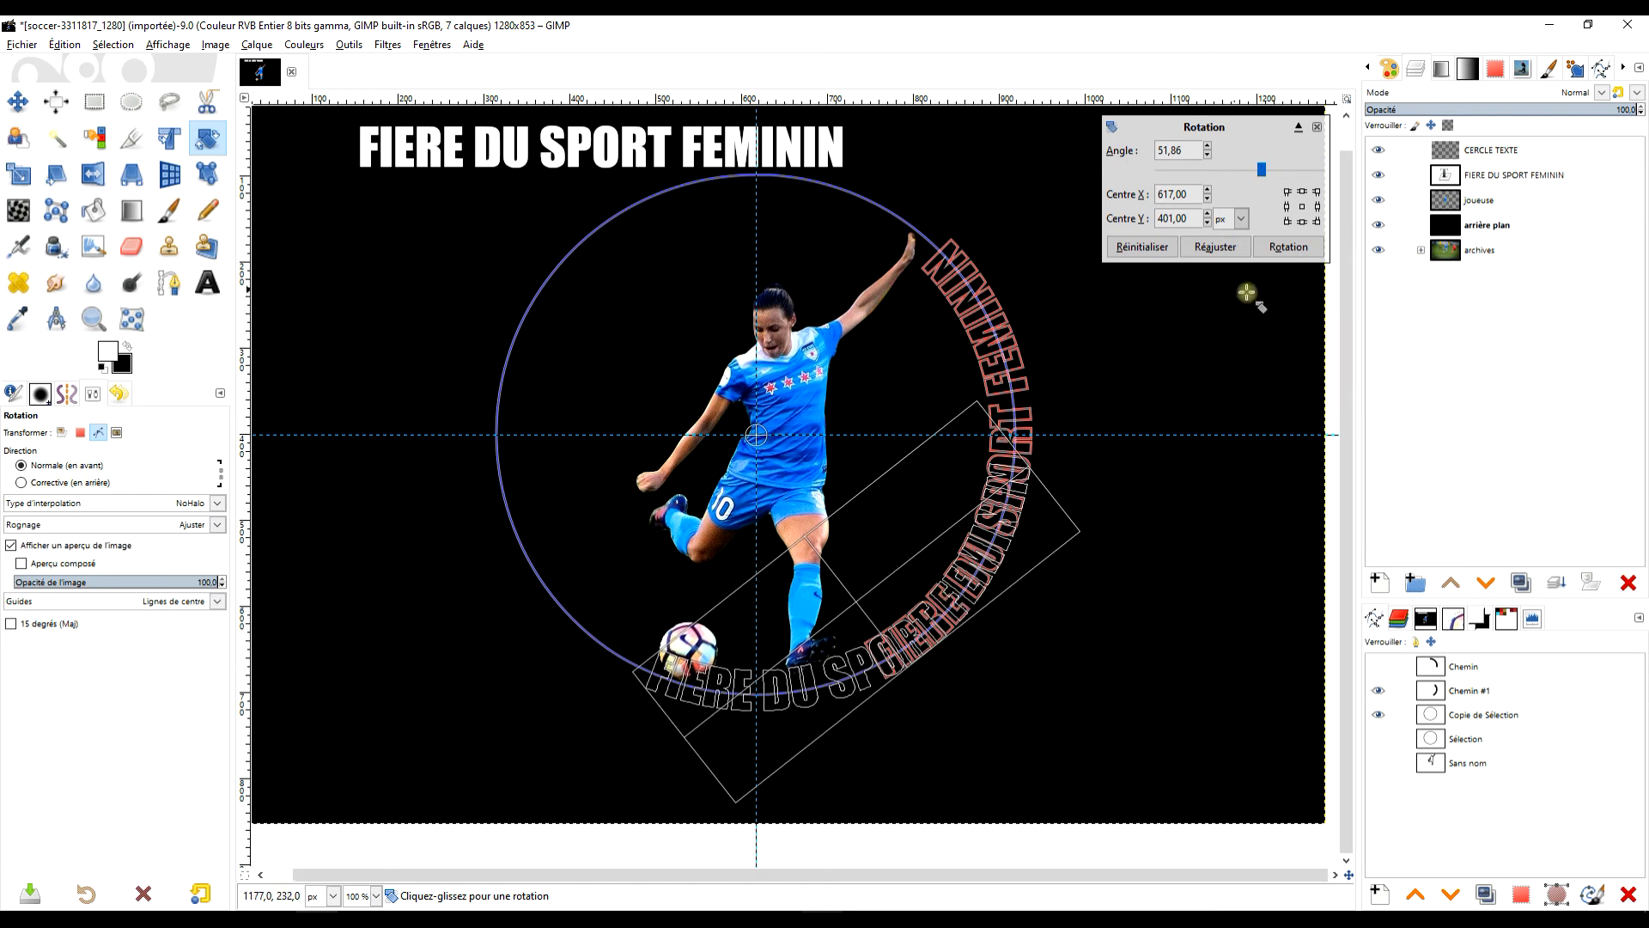
pyautogui.click(1292, 248)
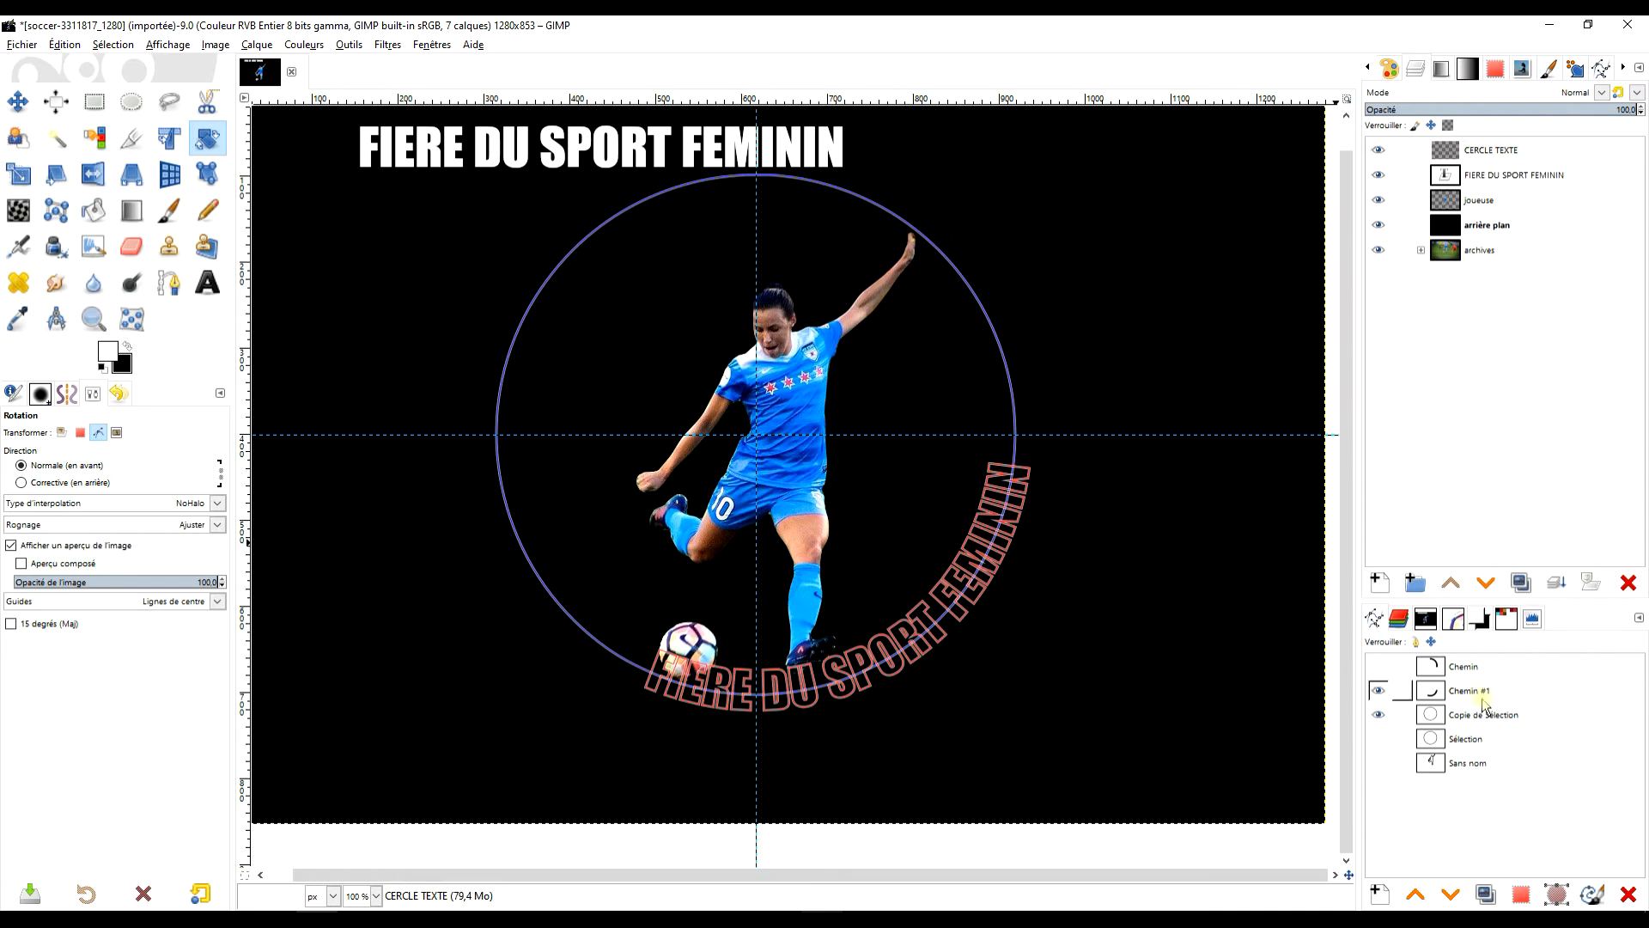
# Link the Chemin #1 and Copie de Sélection paths so they transform together
pyautogui.click(1401, 691)
pyautogui.click(1401, 714)
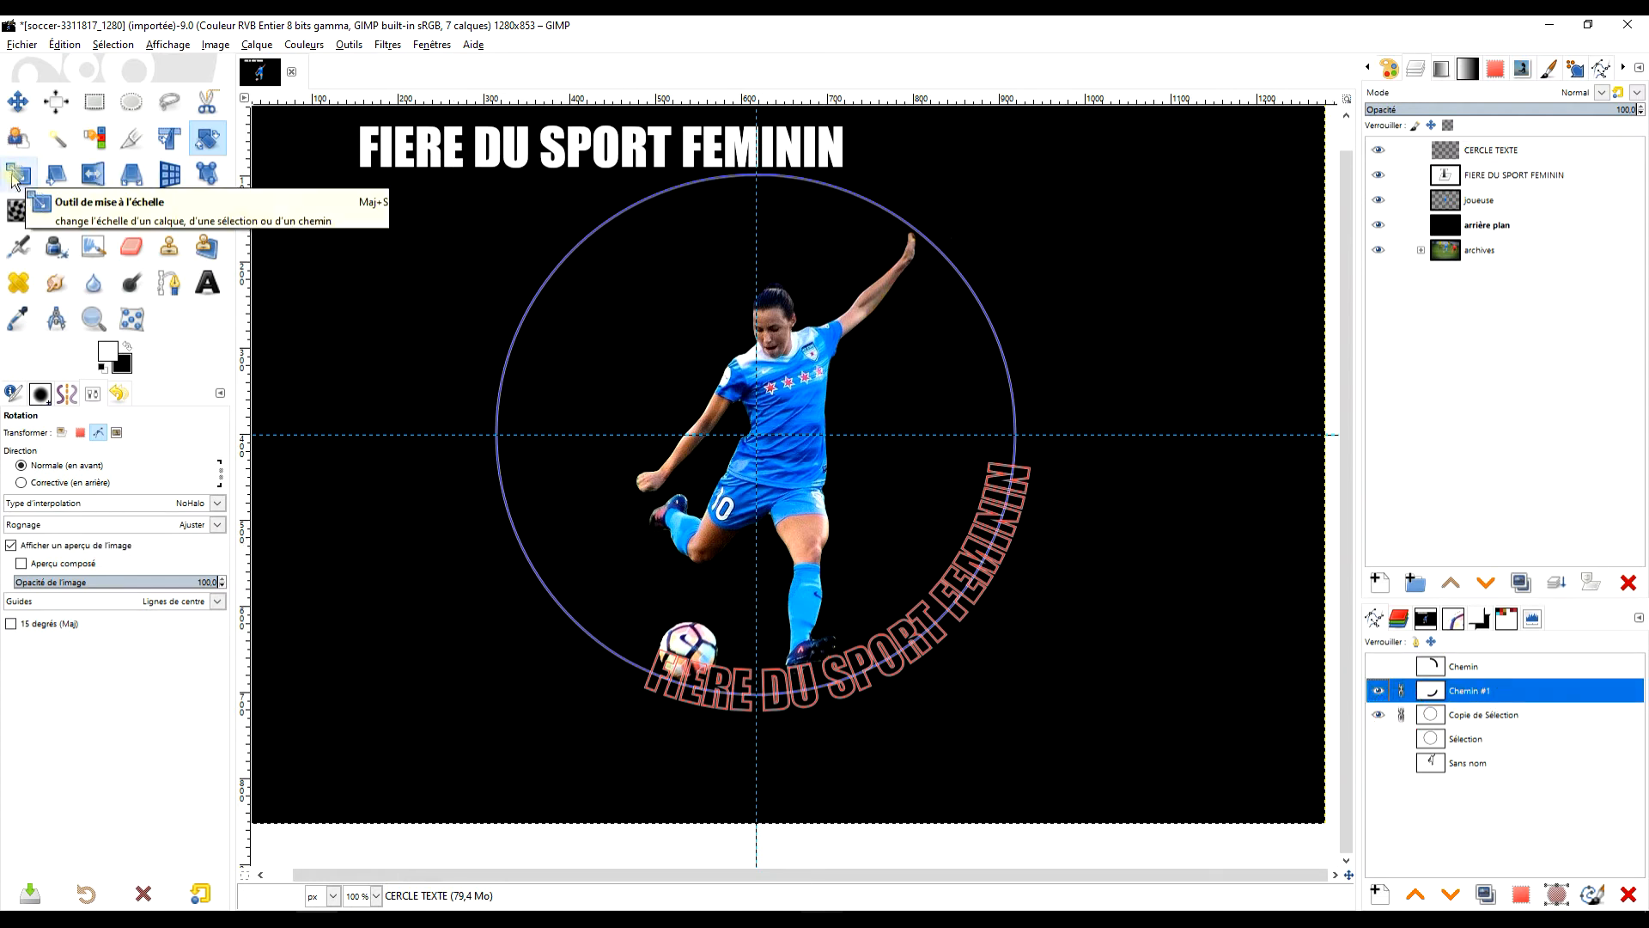
pyautogui.click(14, 178)
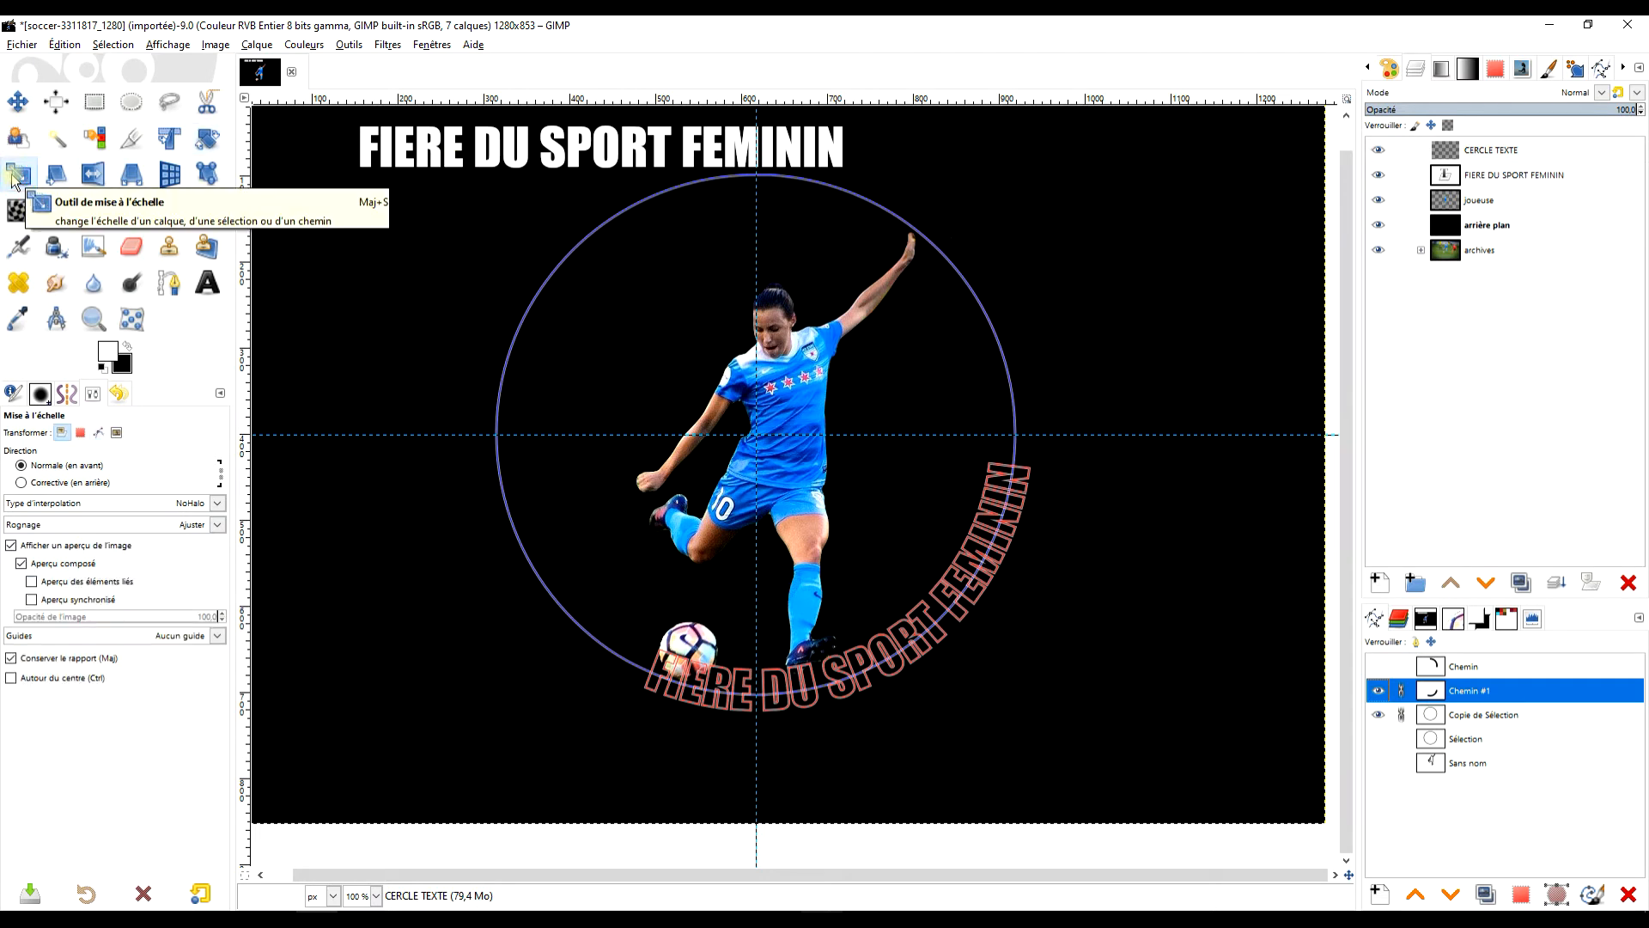
pyautogui.click(97, 433)
pyautogui.click(969, 584)
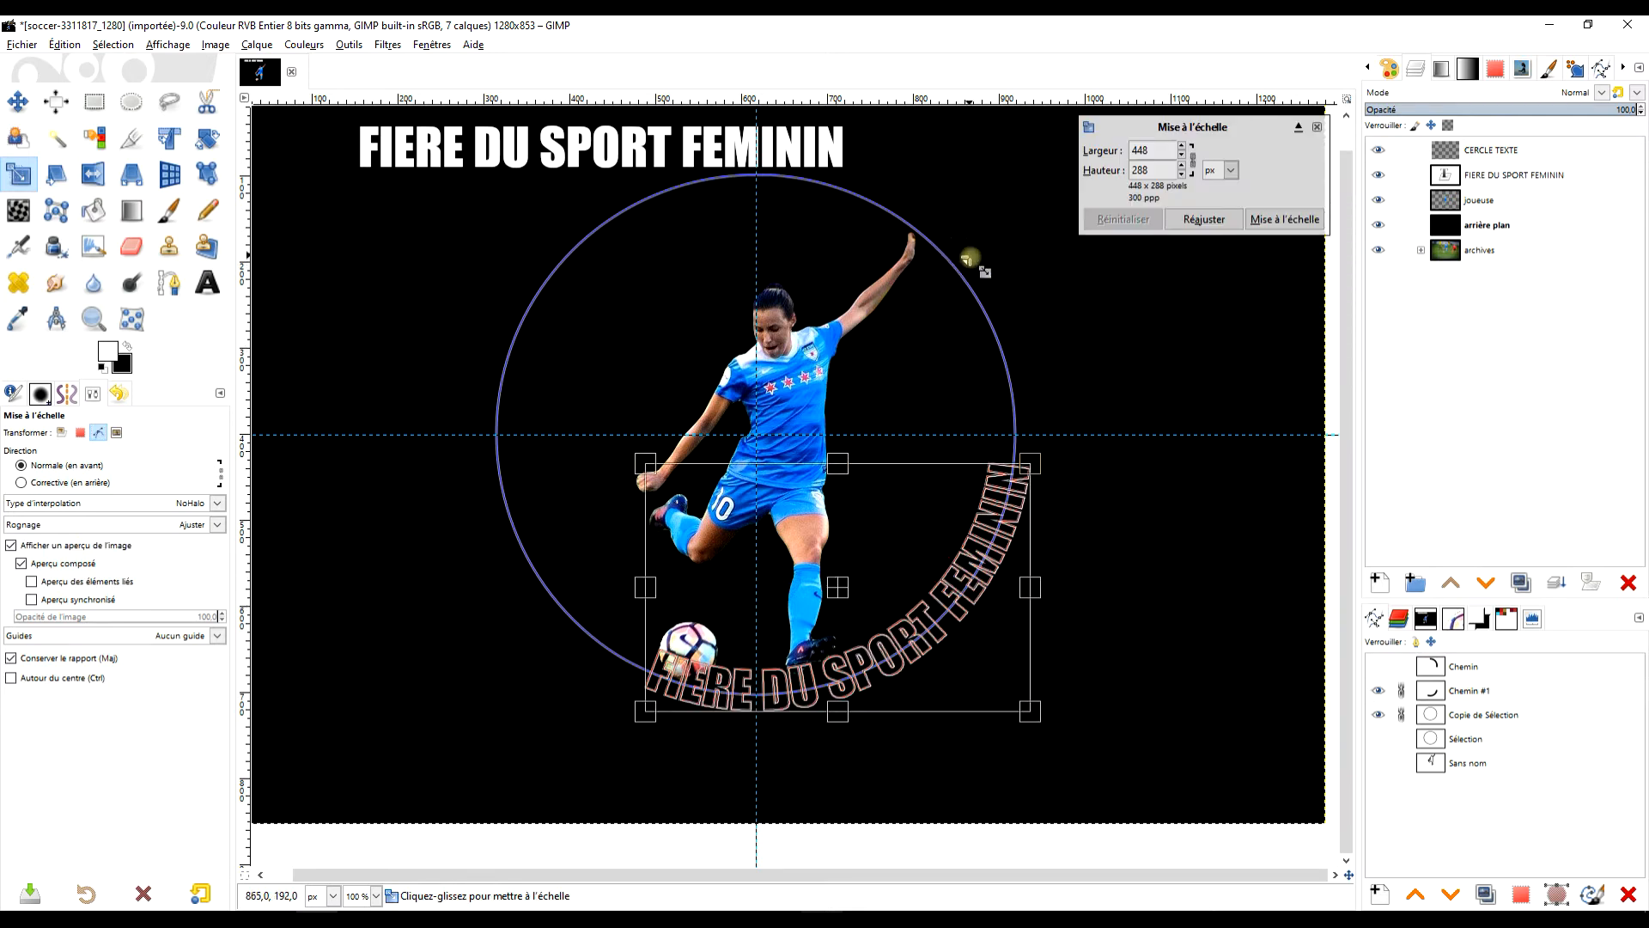
pyautogui.click(1317, 128)
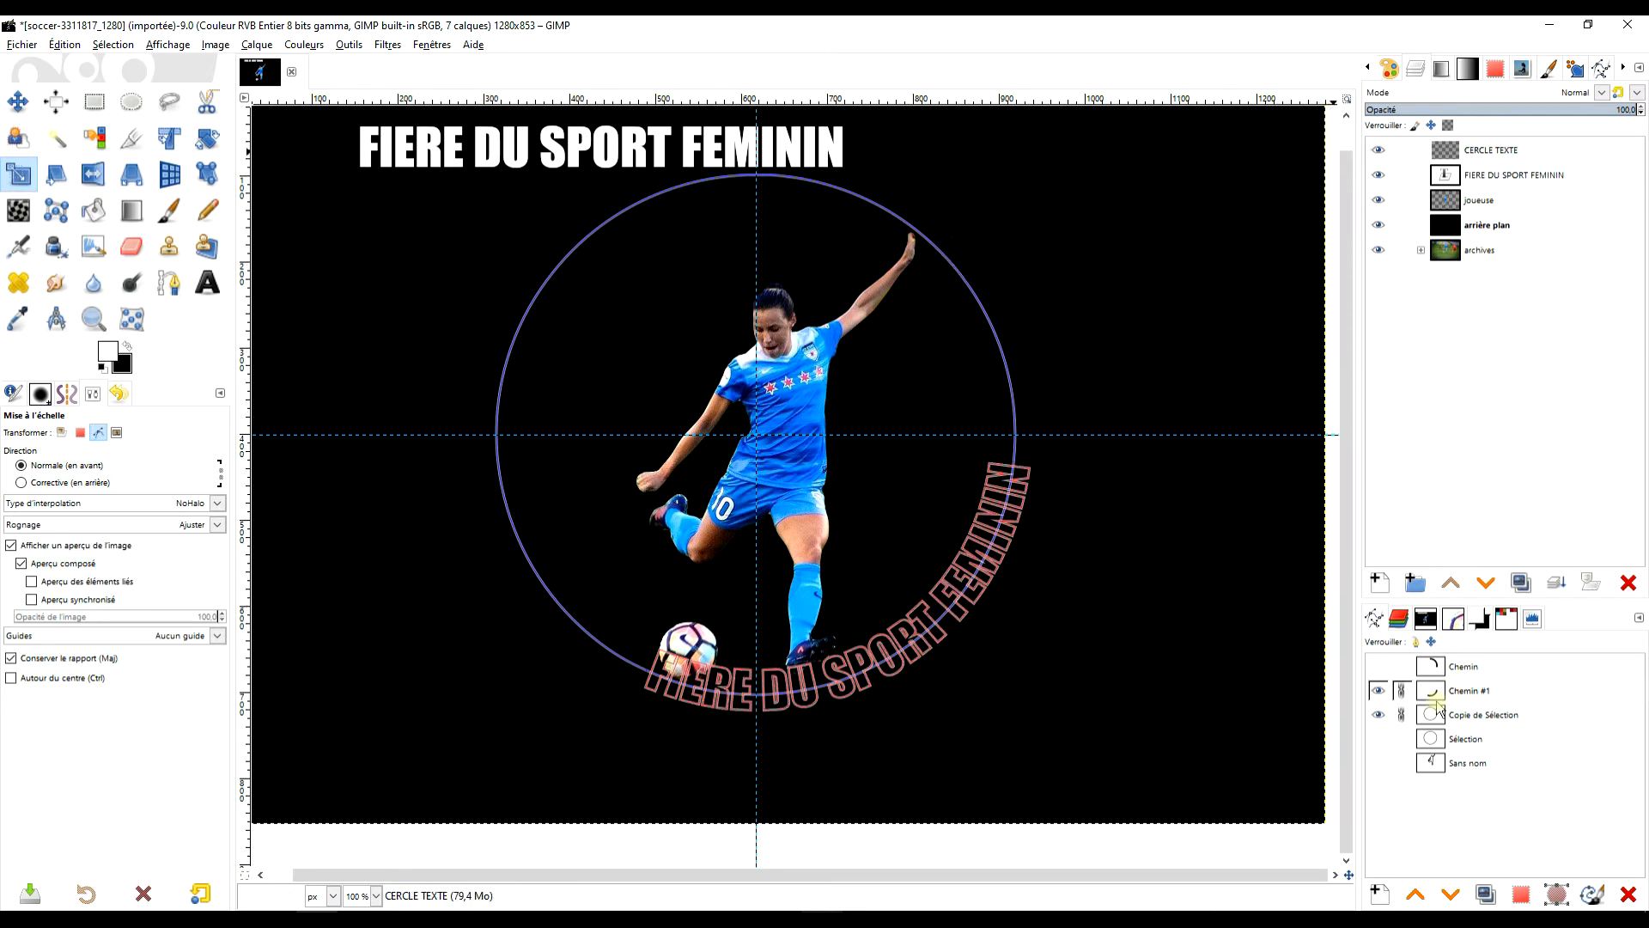
# Scale the Copie de Sélection circle path, with its linked text path, to about 655 × 654 px, extending it downward
pyautogui.click(1461, 720)
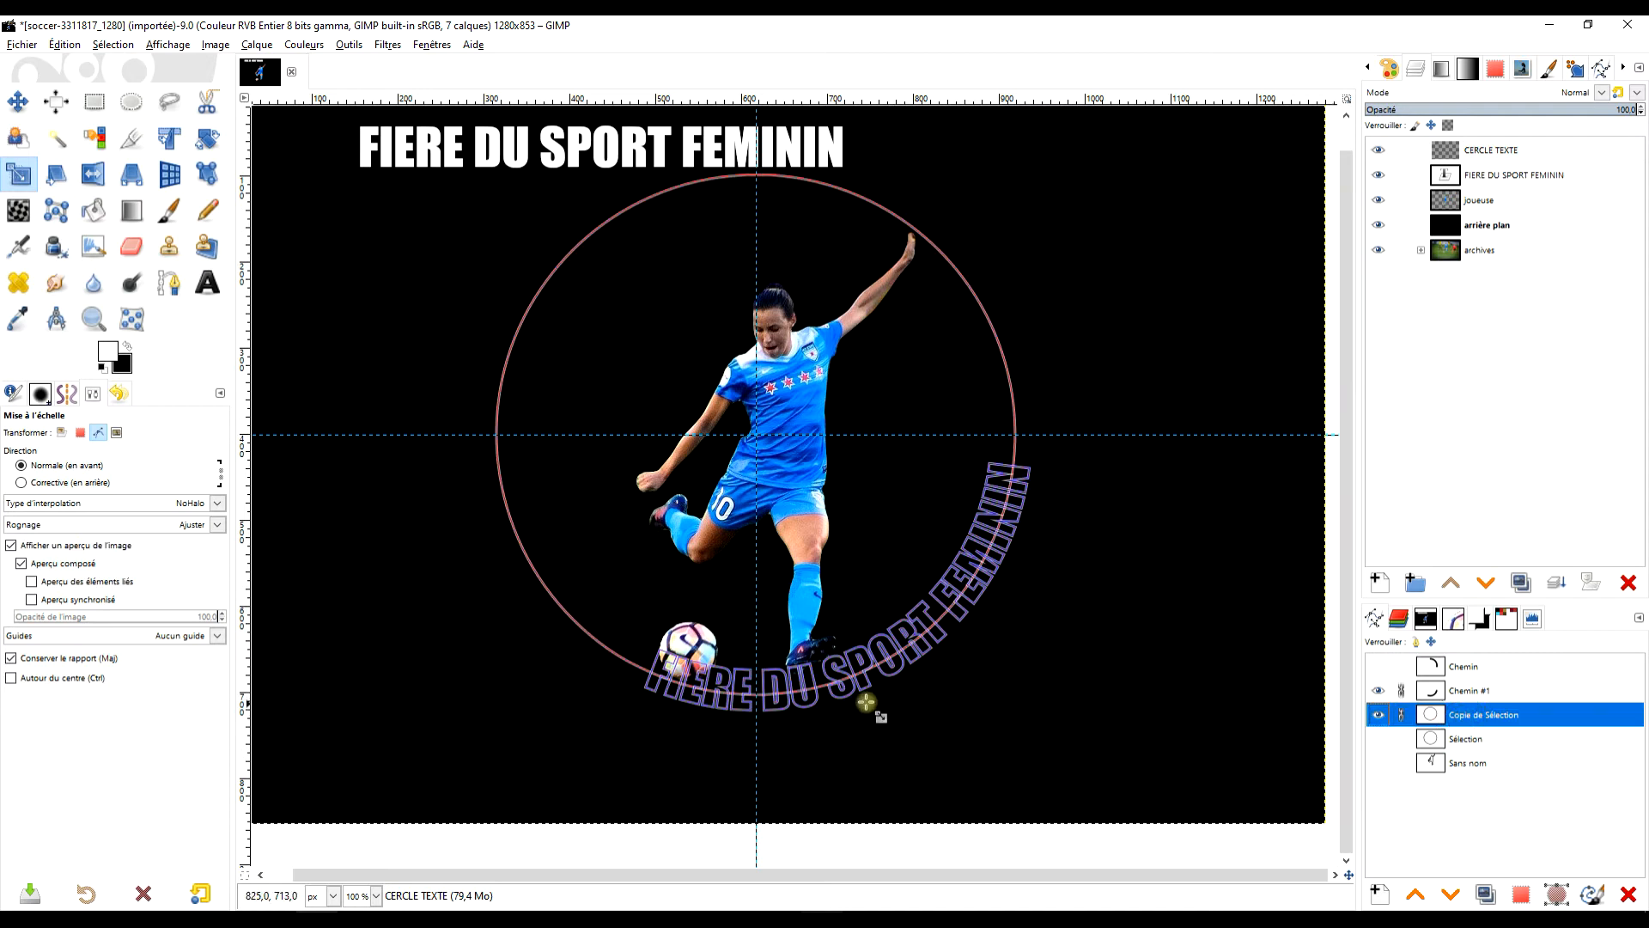
pyautogui.click(940, 258)
pyautogui.moveTo(756, 696); pyautogui.dragTo(758, 738)
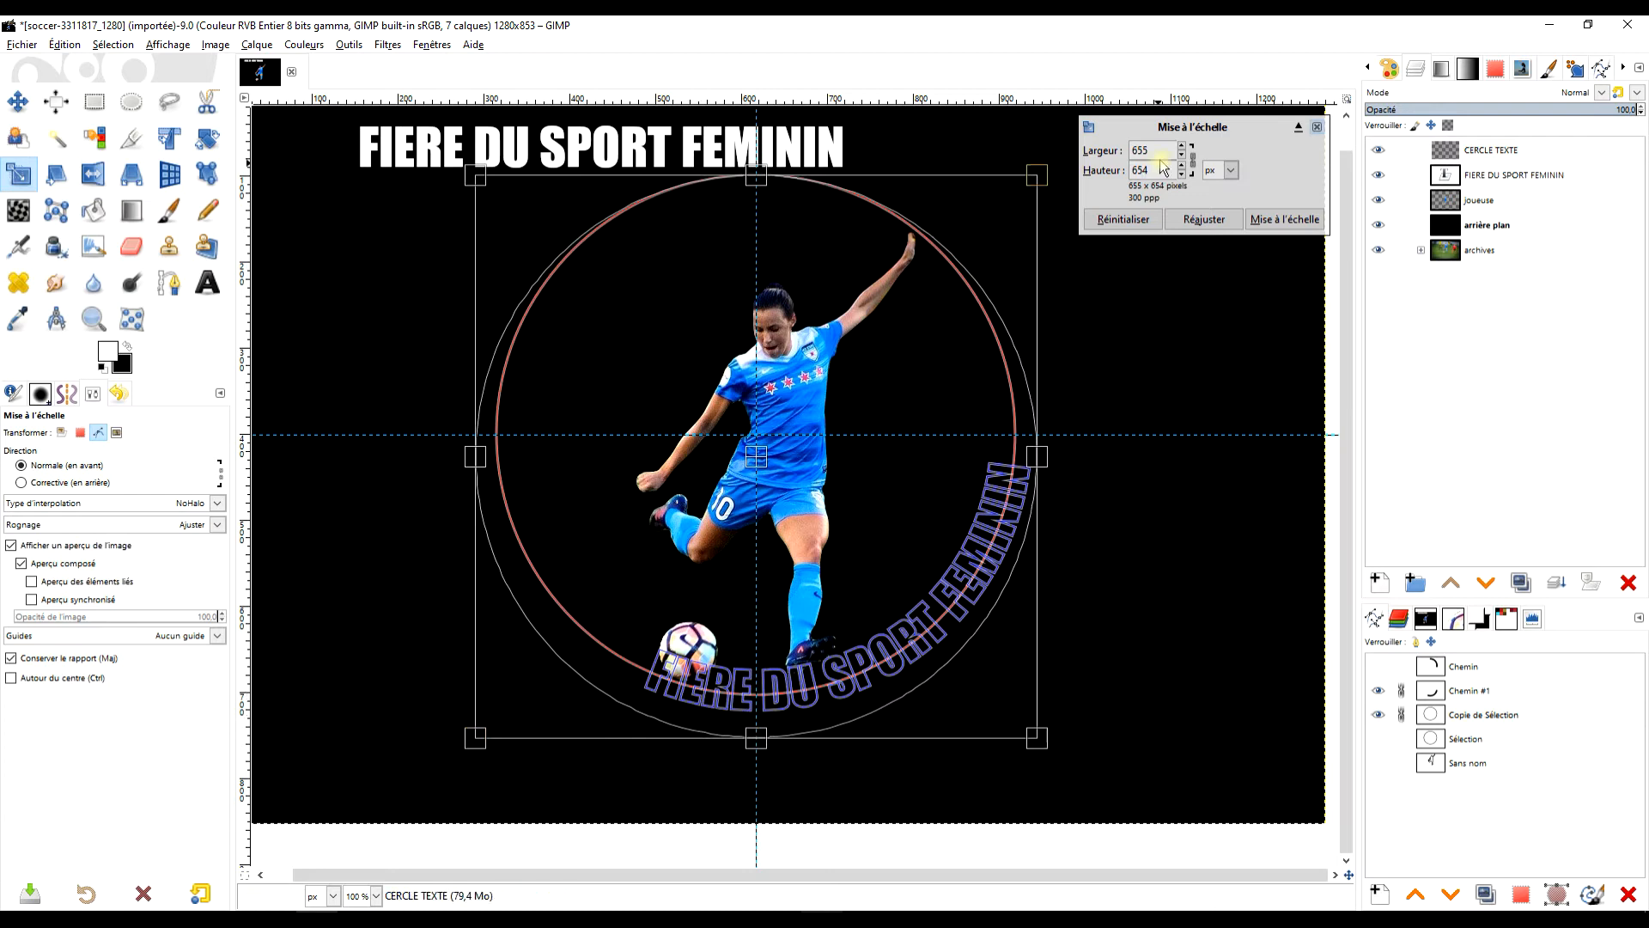
pyautogui.click(1301, 221)
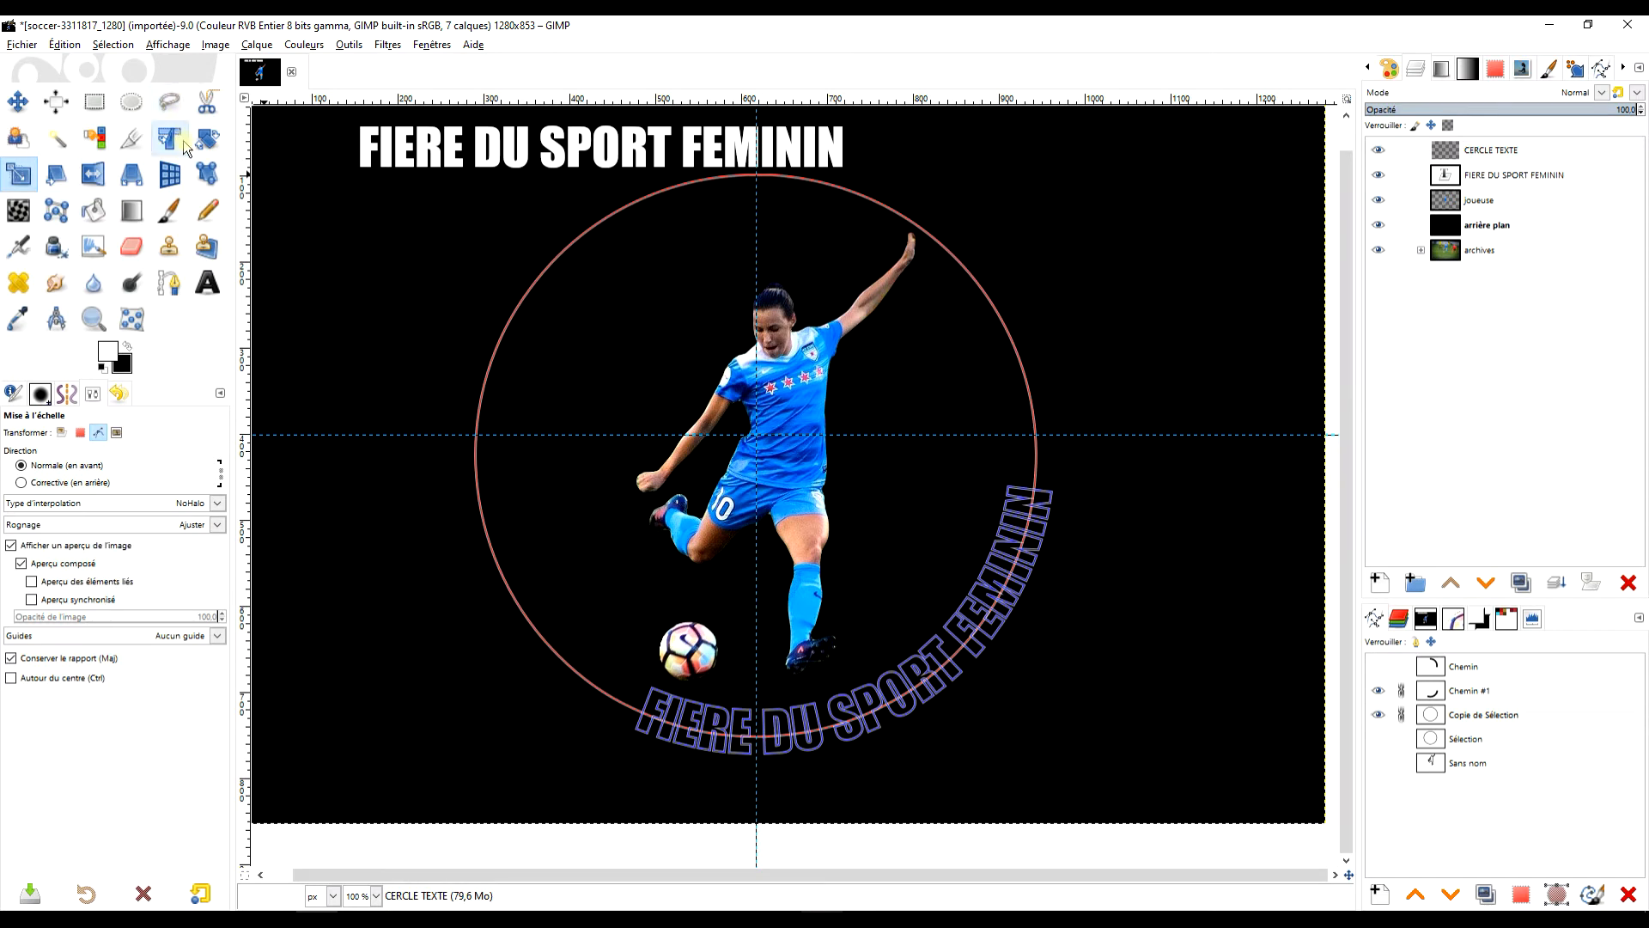
# Start a 3D transformation on the Copie de Sélection path with rotation angles of -35 on Y and 32 on X
pyautogui.click(1466, 719)
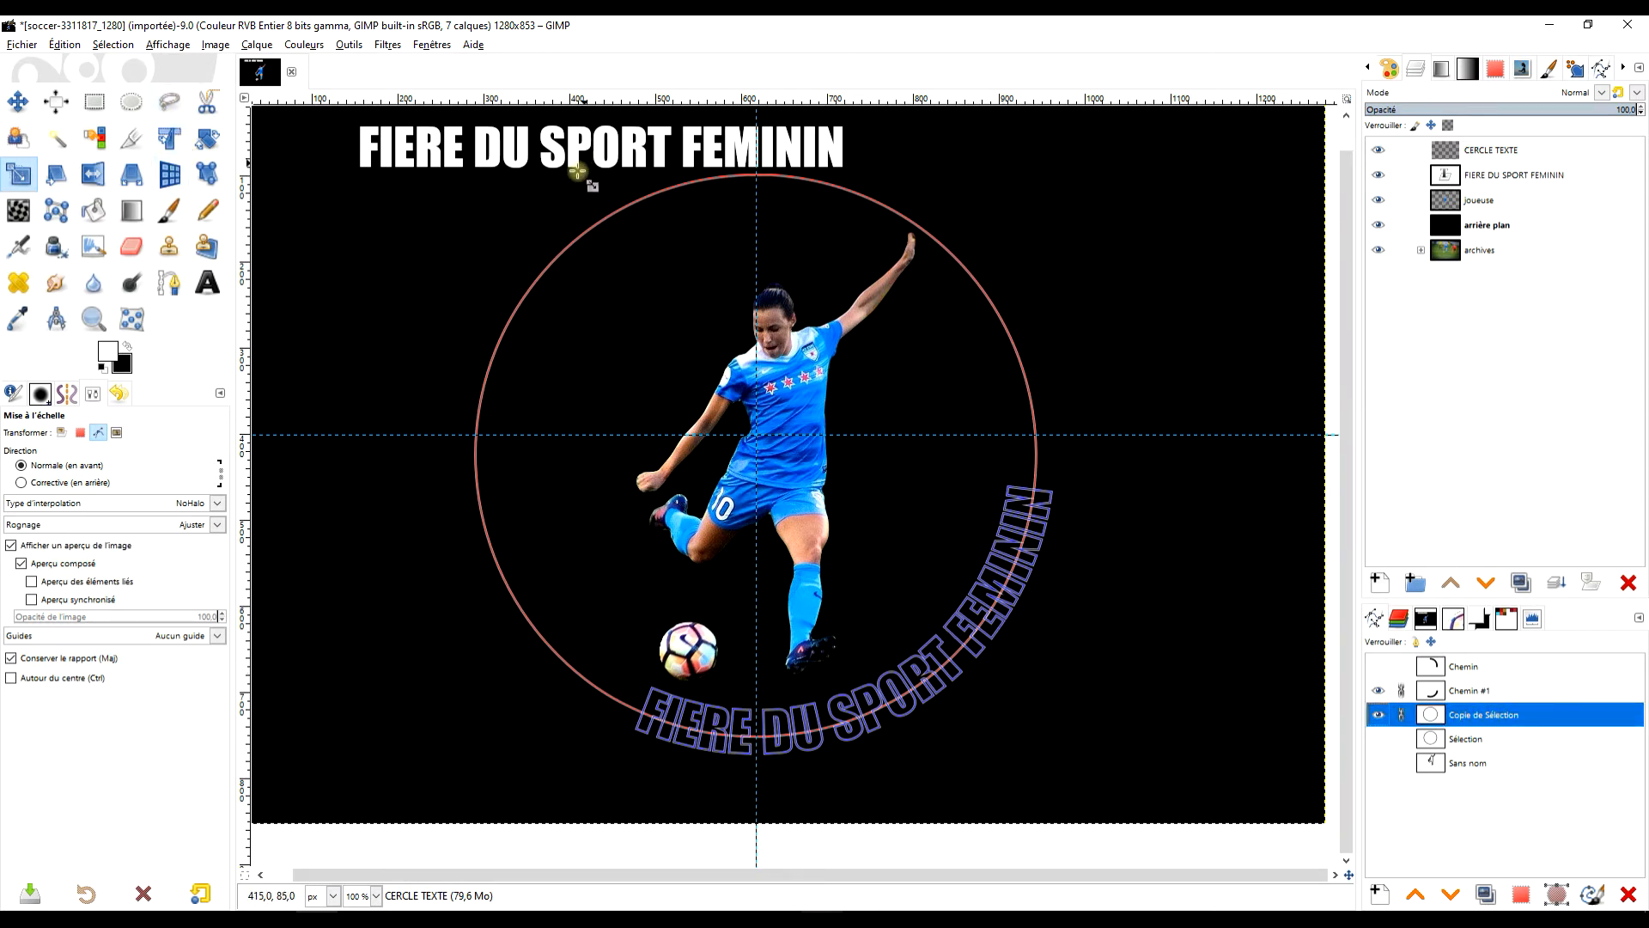
pyautogui.click(171, 173)
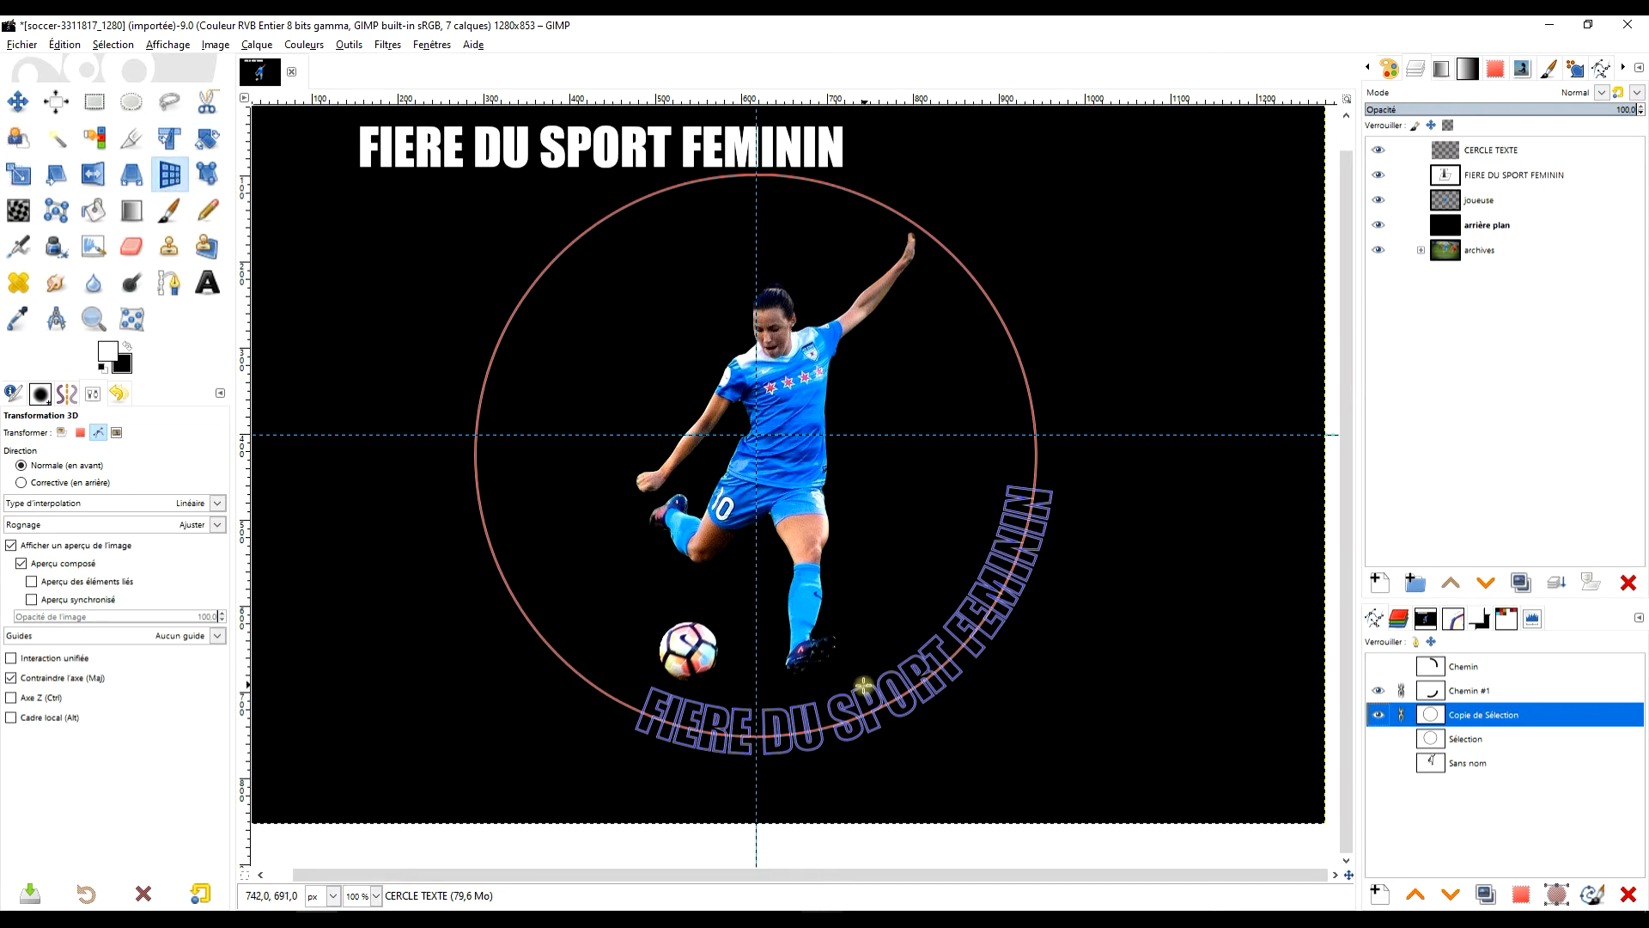
pyautogui.click(862, 687)
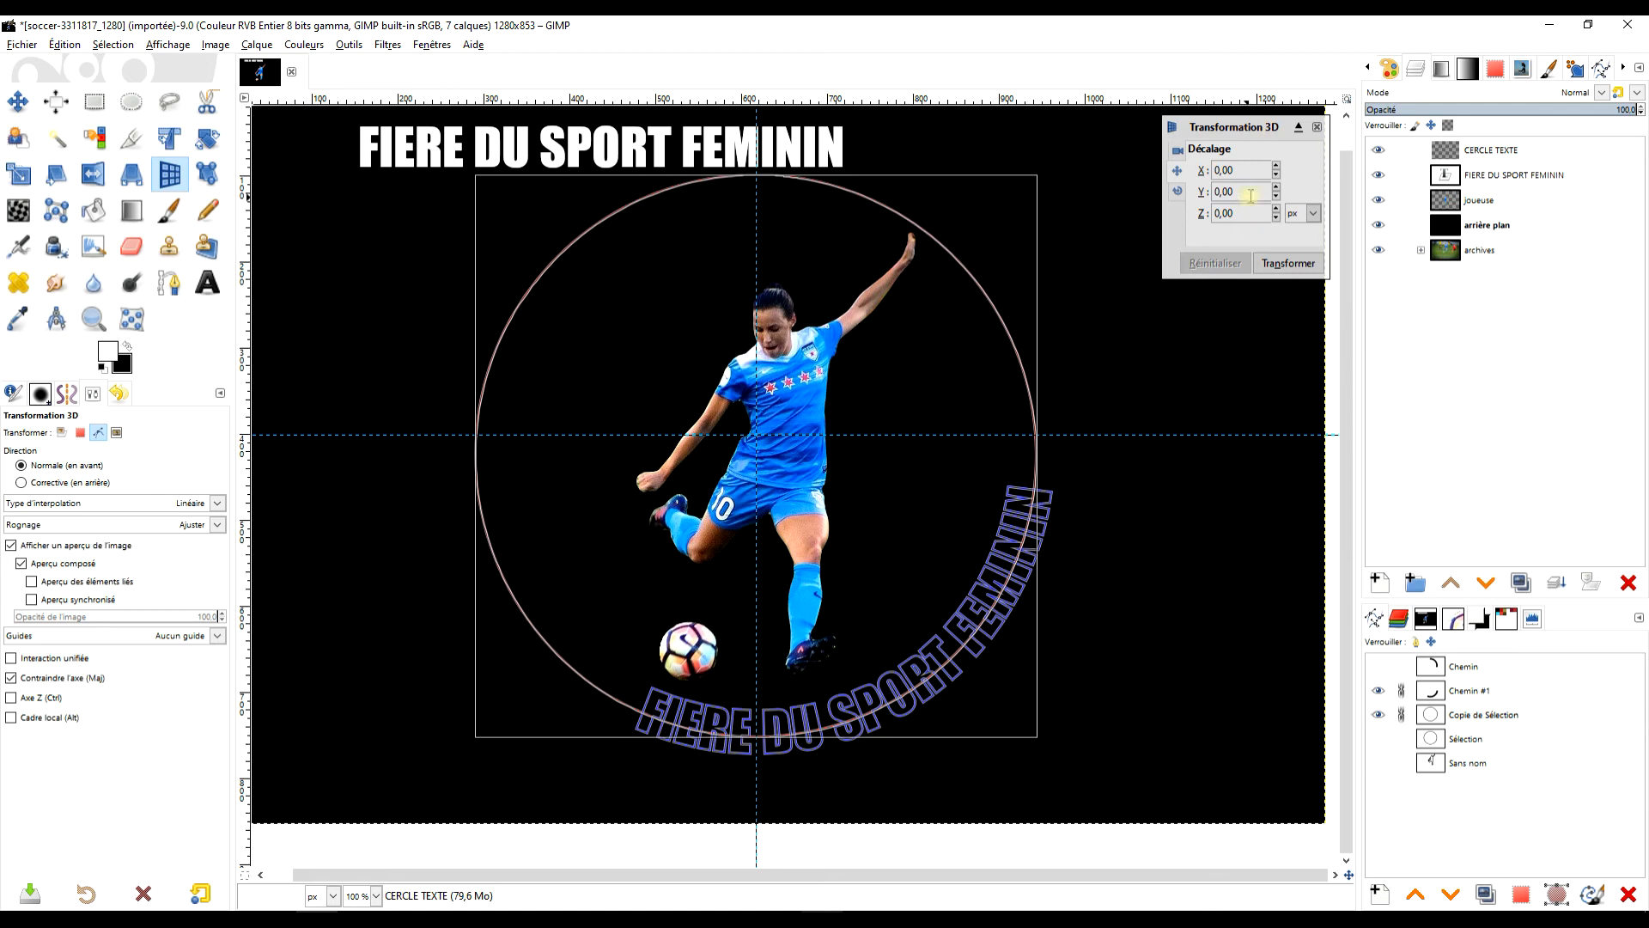
pyautogui.moveTo(1278, 189); pyautogui.dragTo(1278, 191)
pyautogui.click(1224, 267)
pyautogui.click(1178, 191)
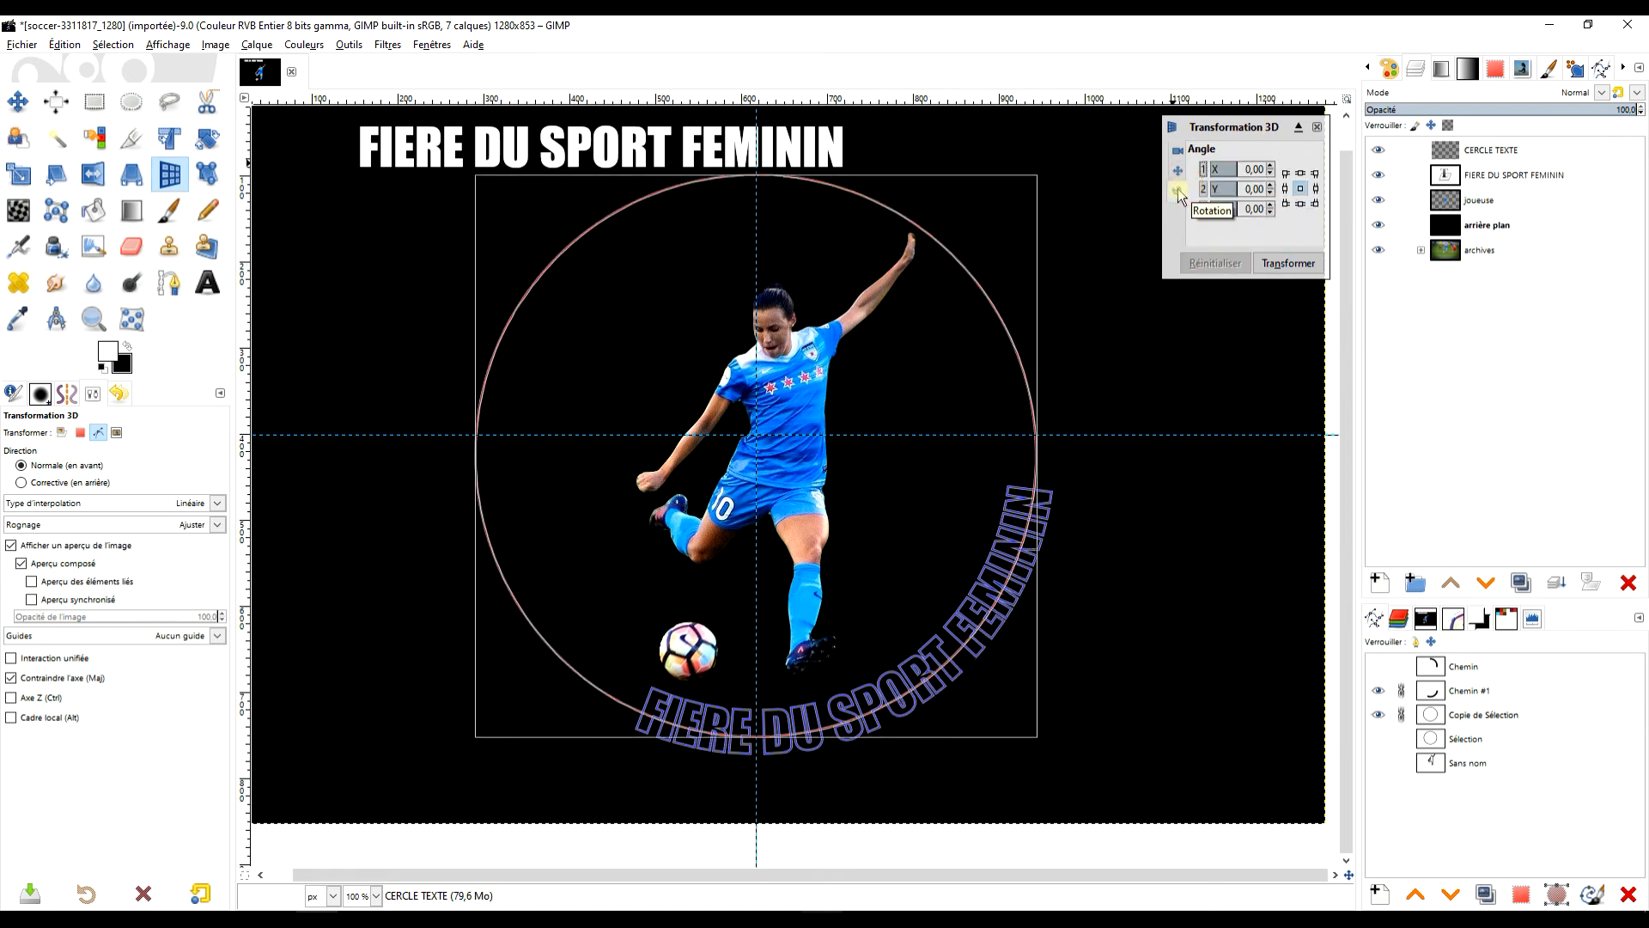
pyautogui.click(1272, 193)
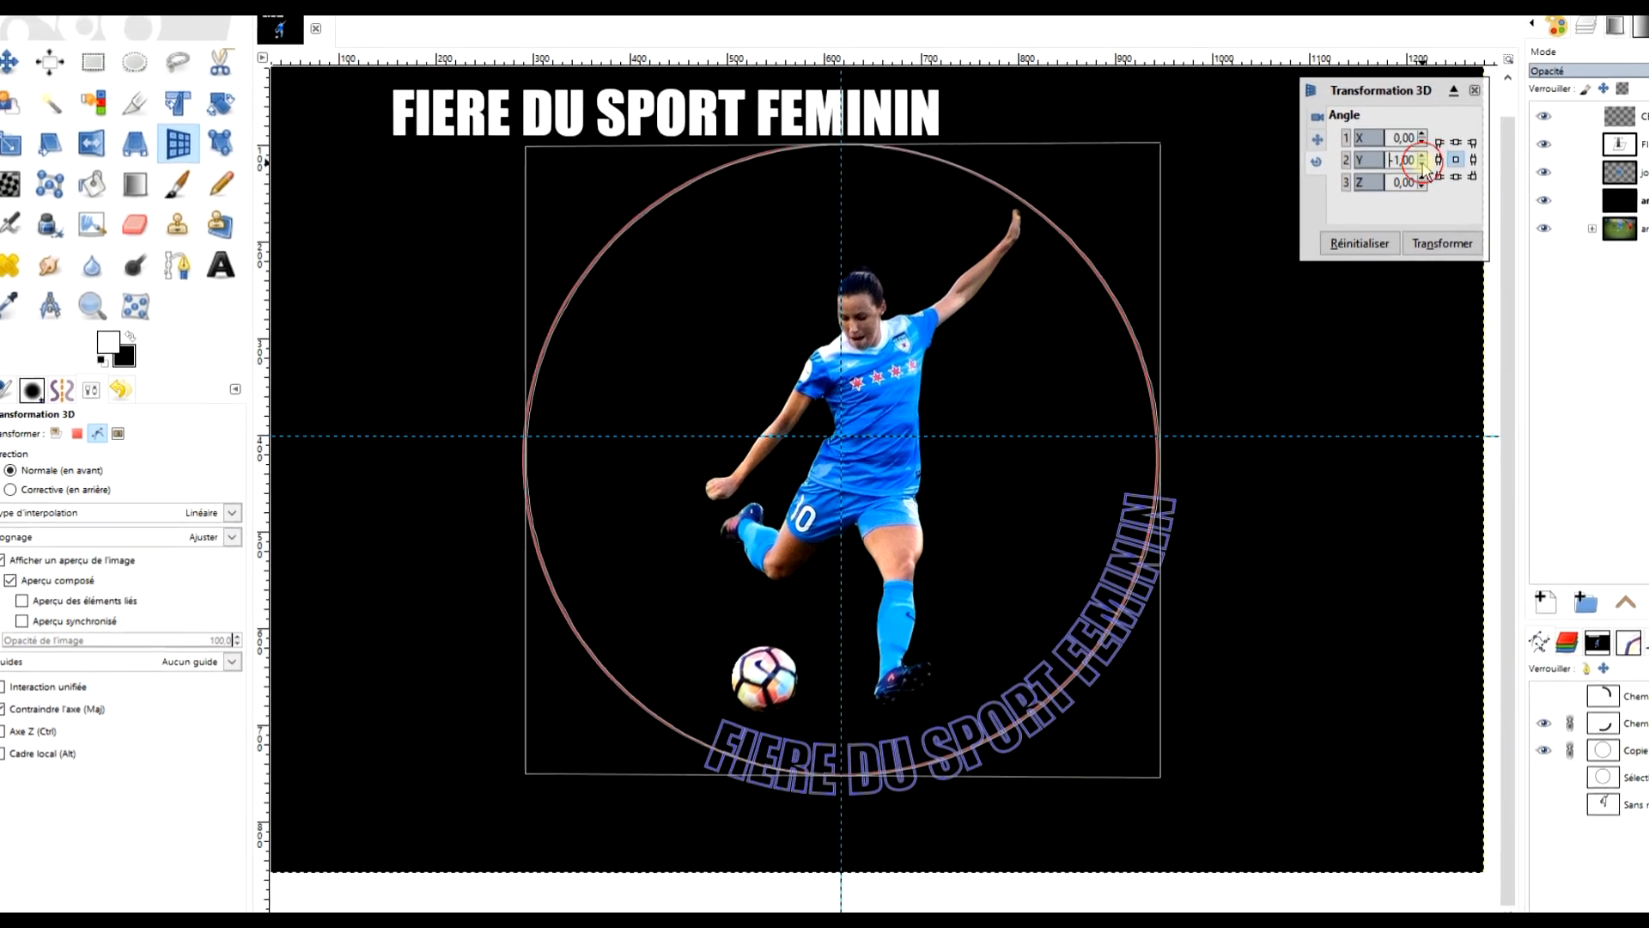
pyautogui.moveTo(1424, 164); pyautogui.dragTo(1423, 164)
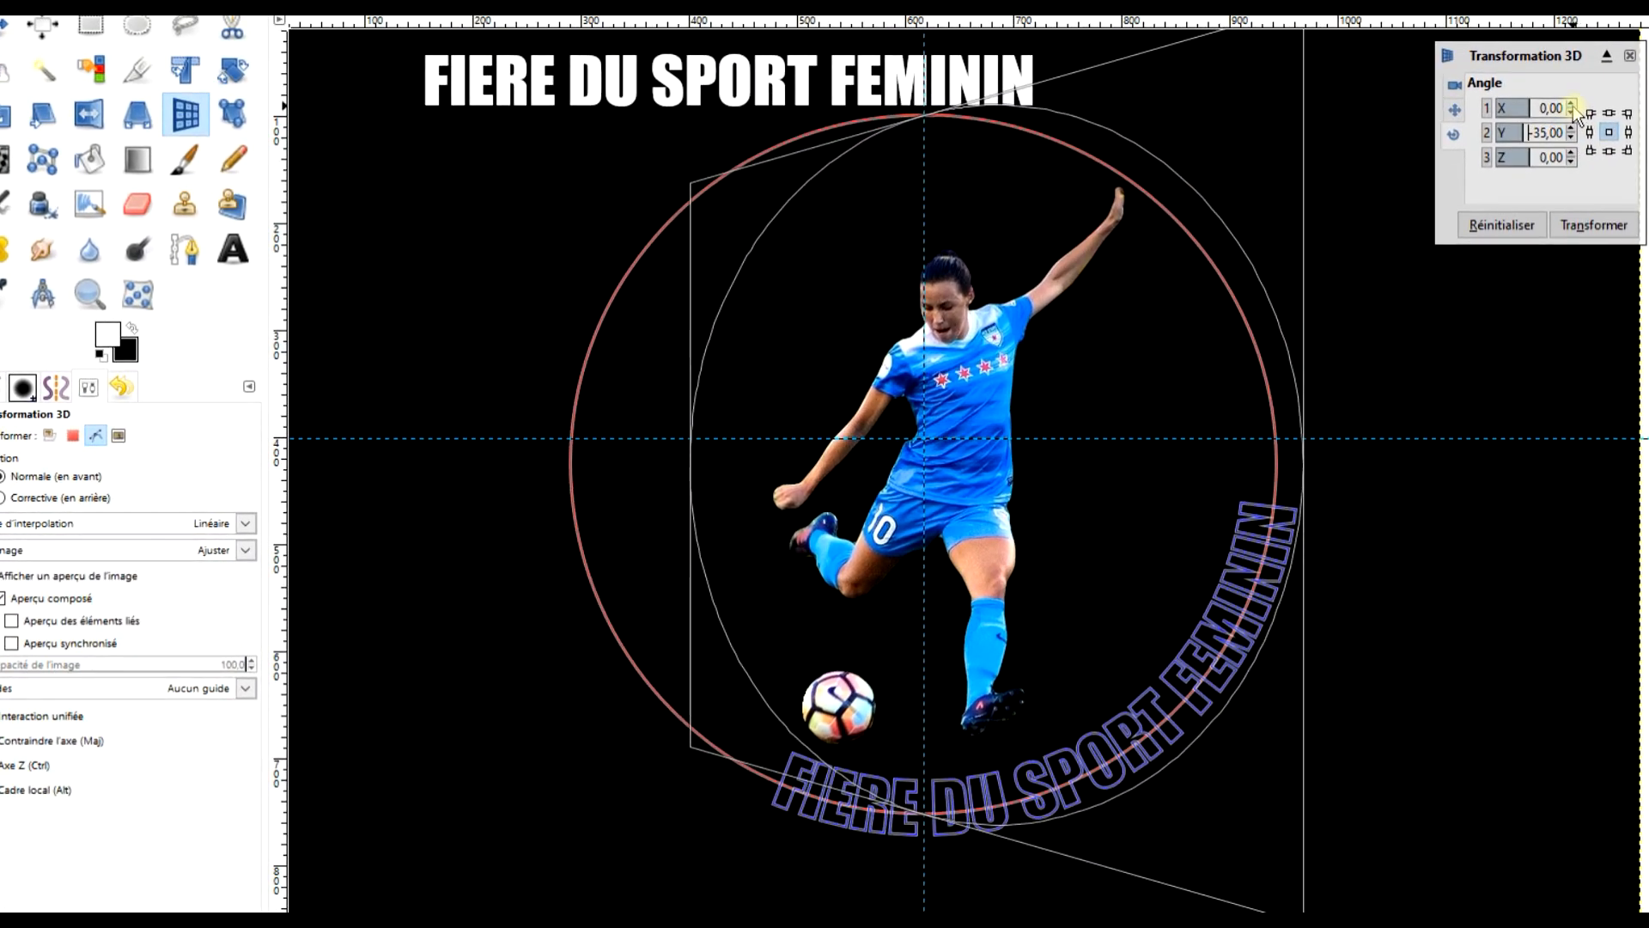
pyautogui.moveTo(1572, 106); pyautogui.dragTo(1572, 106)
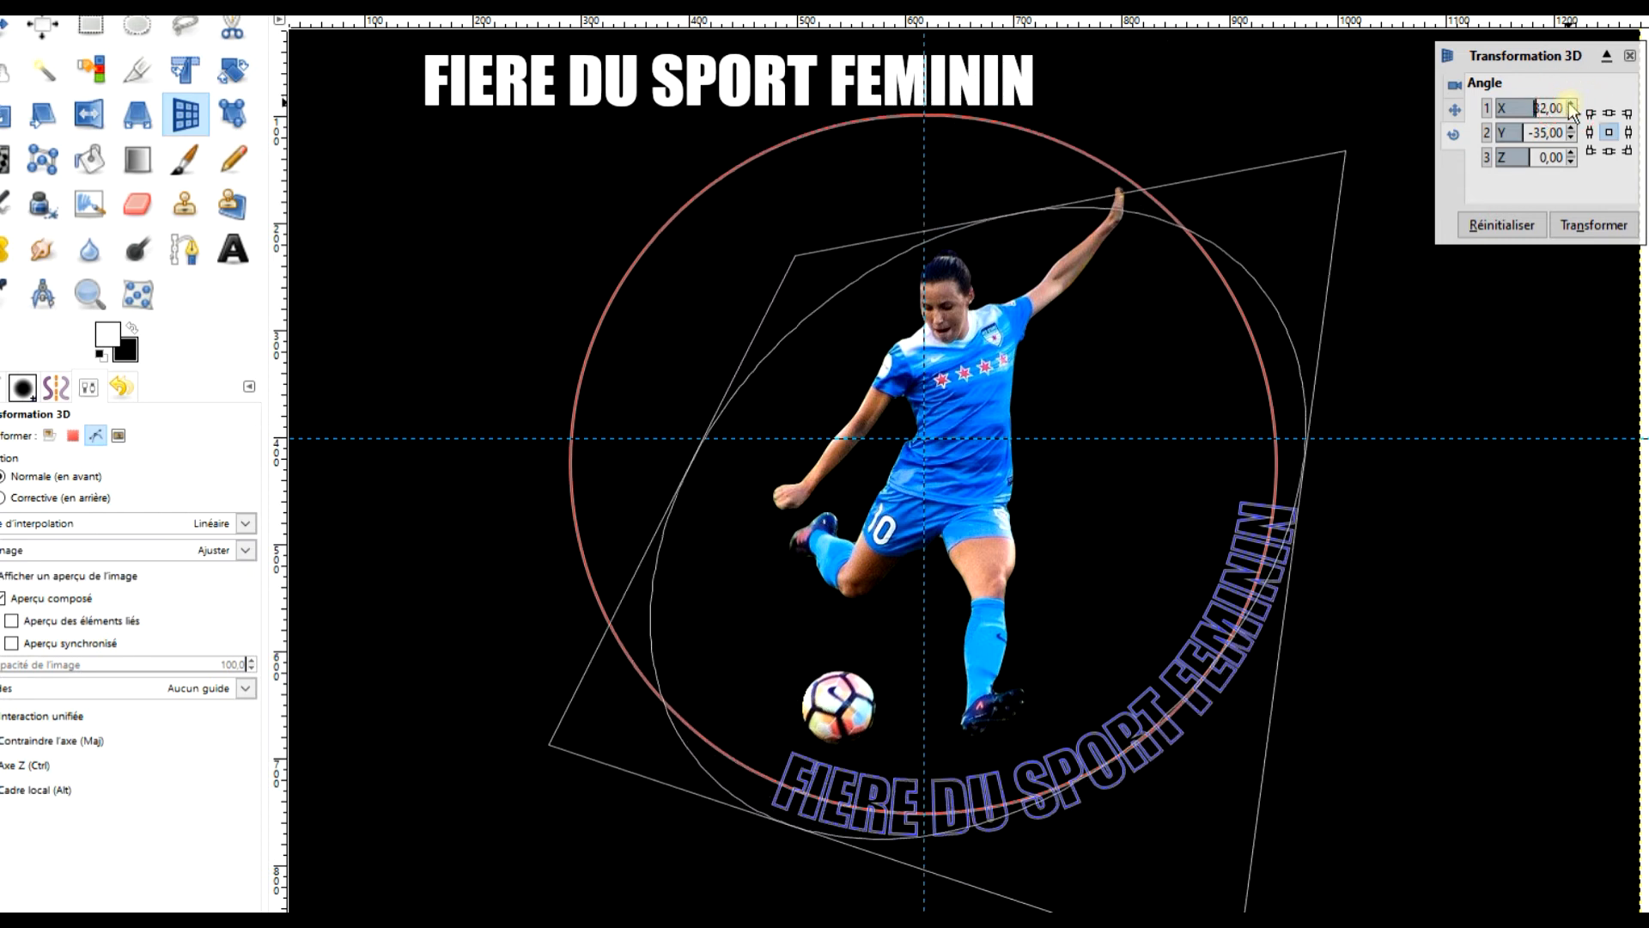
# Set the Y offset of the circle path's 3D transformation to -38 px
pyautogui.click(1454, 111)
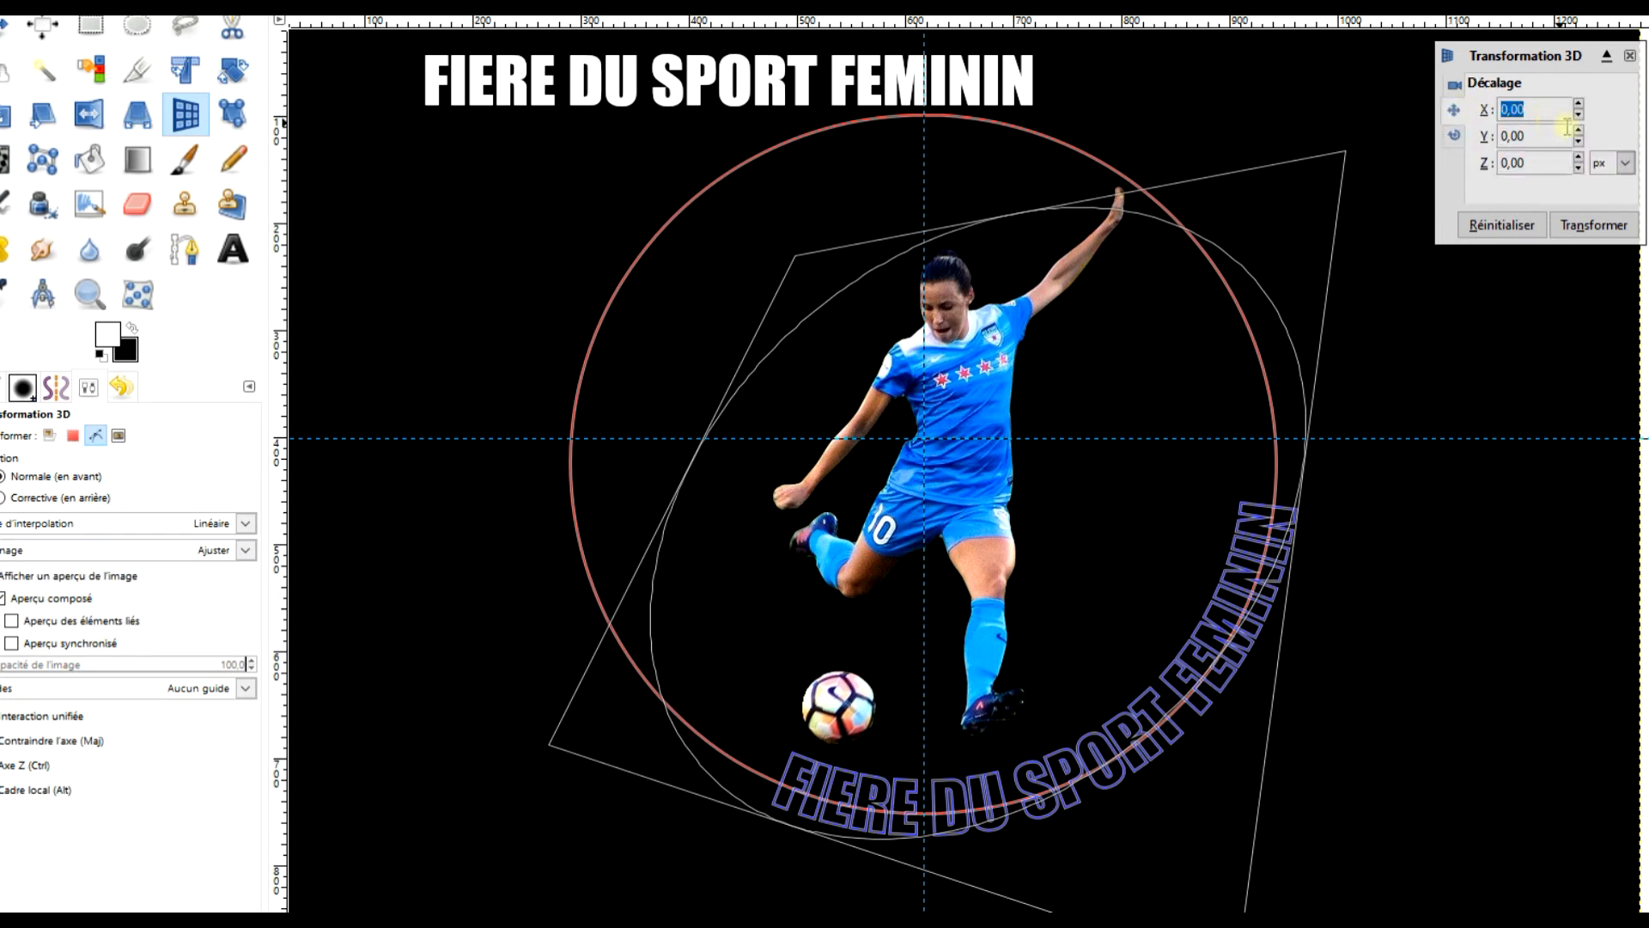
pyautogui.moveTo(1578, 143); pyautogui.dragTo(1578, 143)
pyautogui.click(1578, 144)
pyautogui.click(1578, 143)
pyautogui.click(1578, 144)
pyautogui.click(1578, 144)
pyautogui.click(1578, 143)
pyautogui.click(1579, 143)
pyautogui.click(1578, 144)
pyautogui.click(1578, 143)
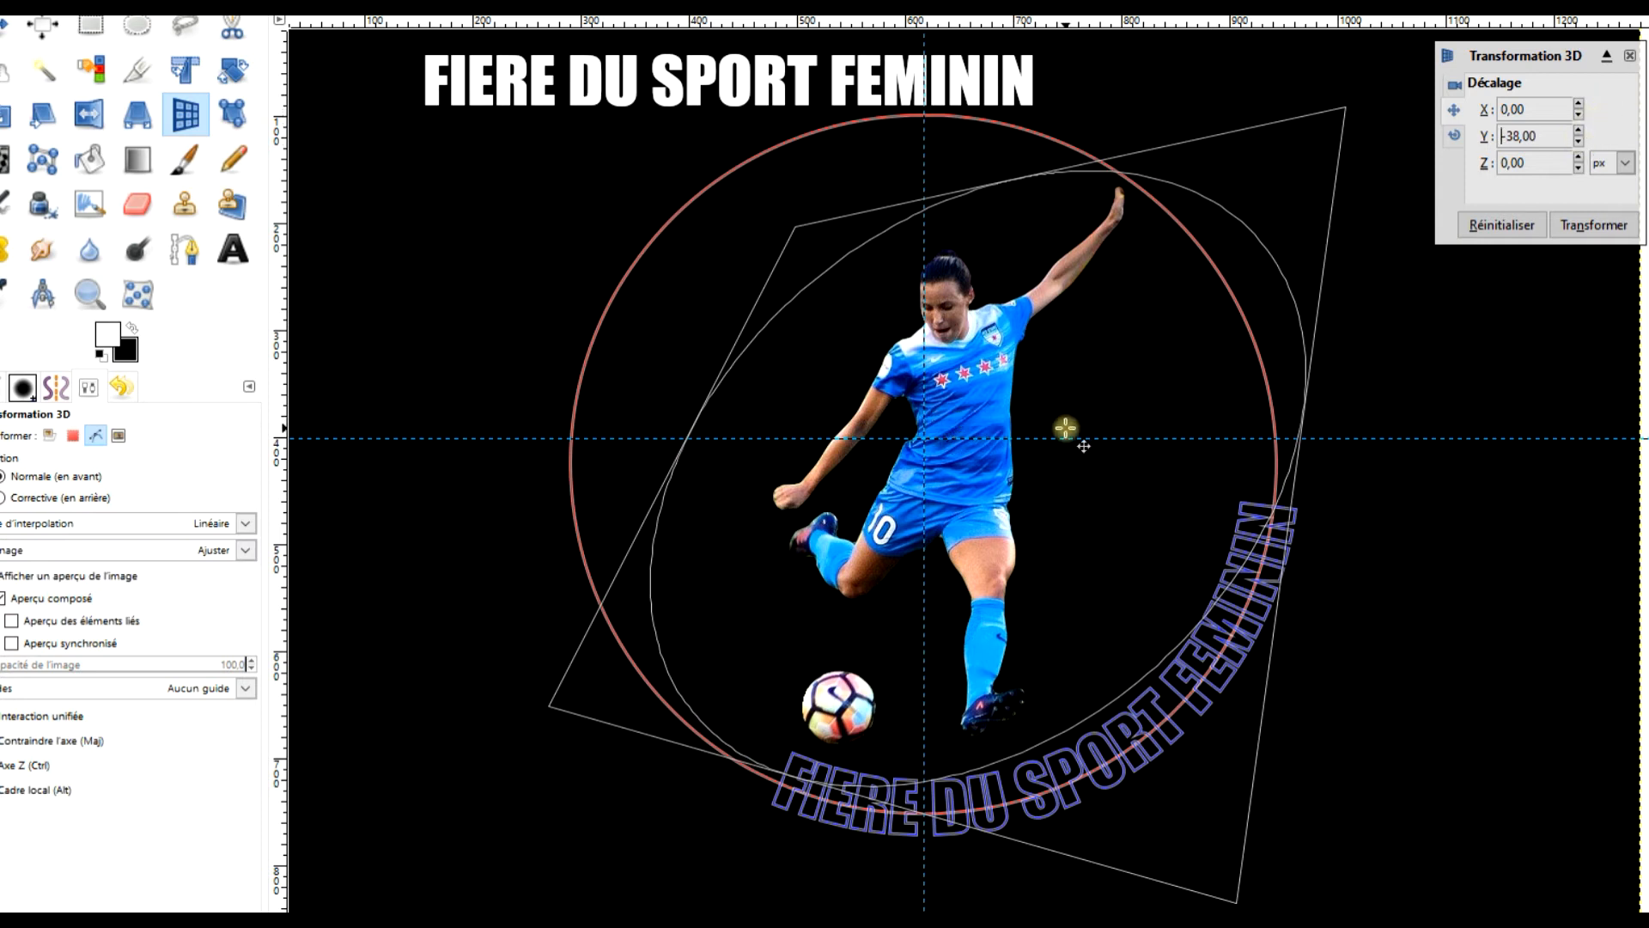
# Set the X offset of the circle path's 3D transformation to 10 px
pyautogui.click(1578, 106)
pyautogui.click(1578, 106)
pyautogui.click(1578, 105)
pyautogui.click(1578, 106)
pyautogui.click(1555, 109)
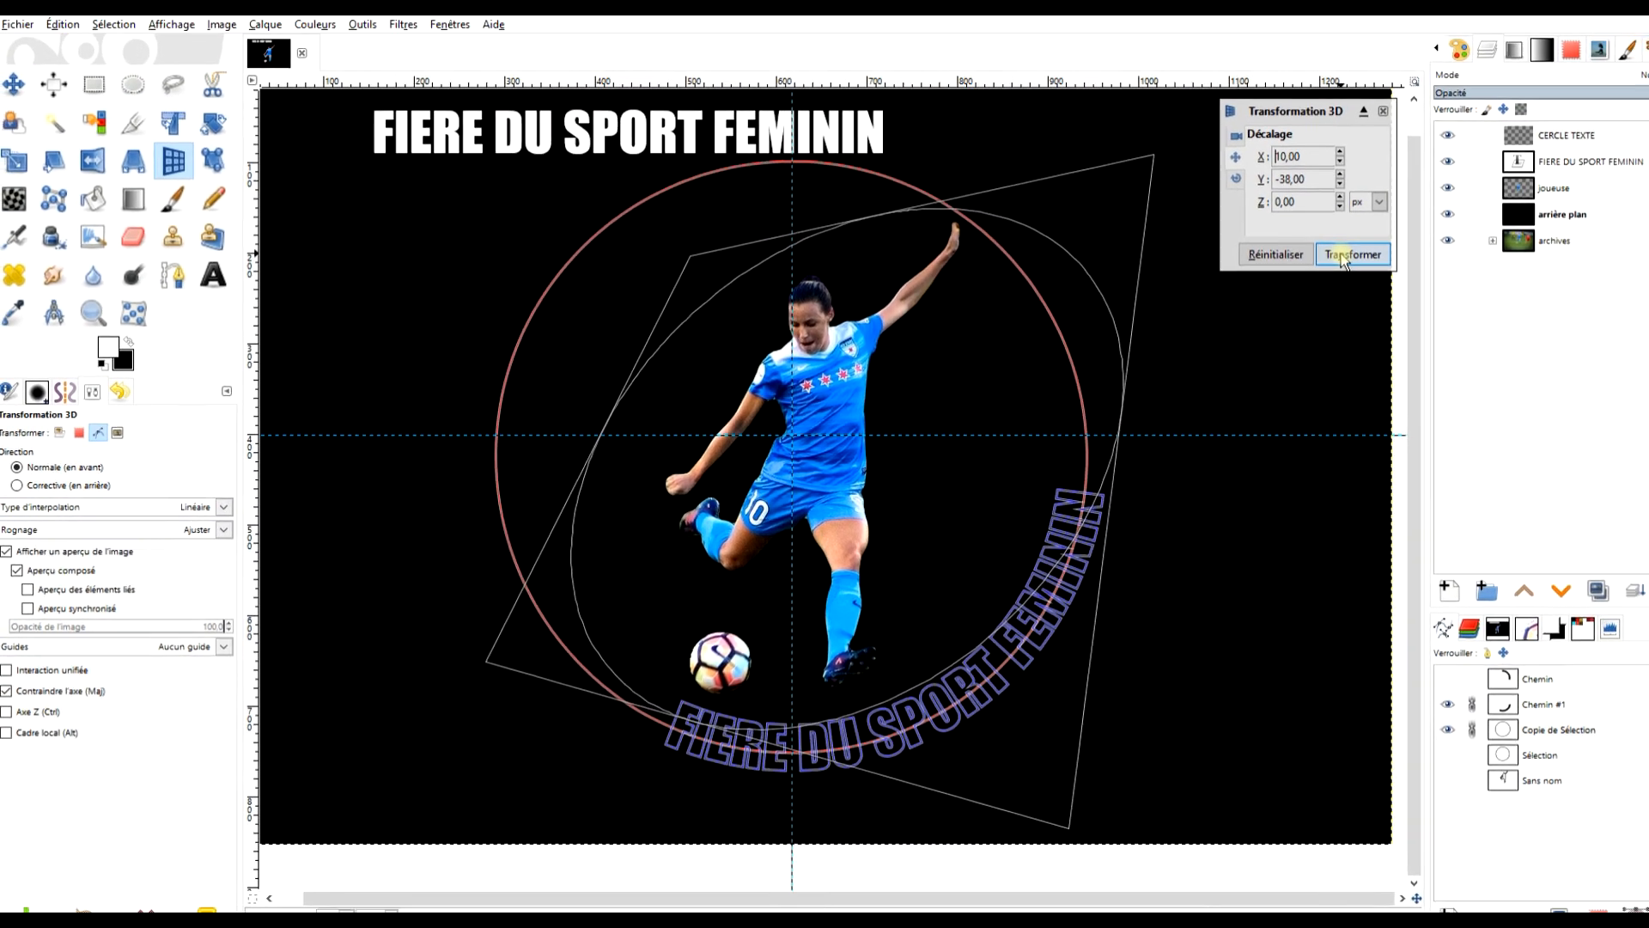
# Apply the 3D transformation to the linked circle and text paths, and shift them slightly to the right and down around the player
pyautogui.click(1346, 256)
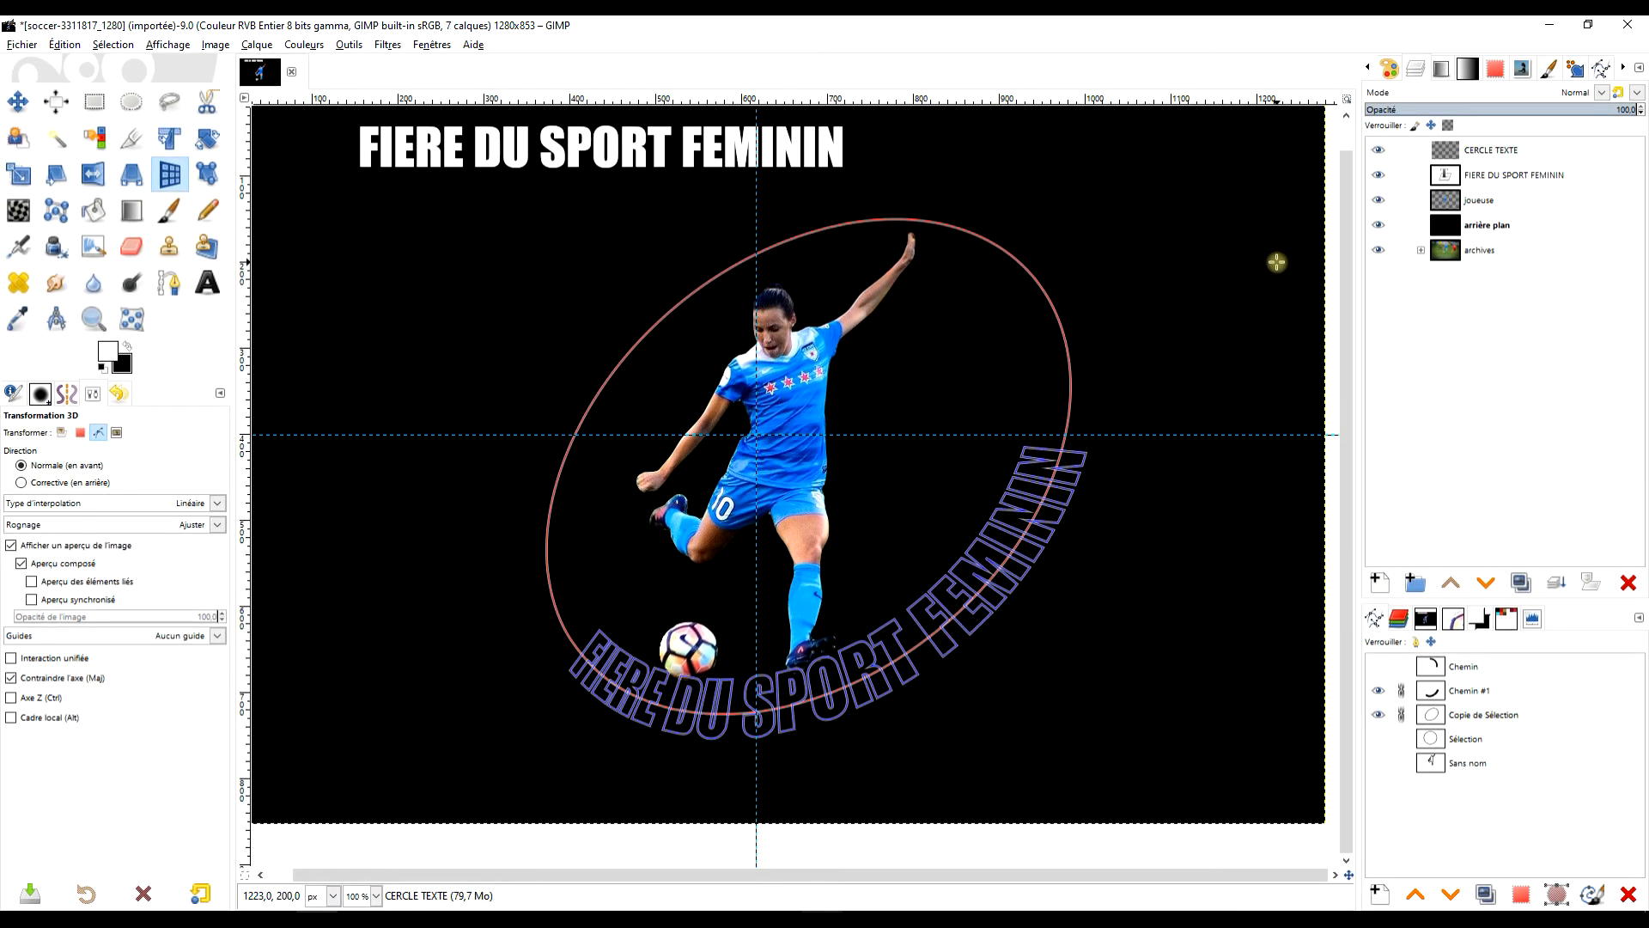
pyautogui.scroll(-2, 1042, 490)
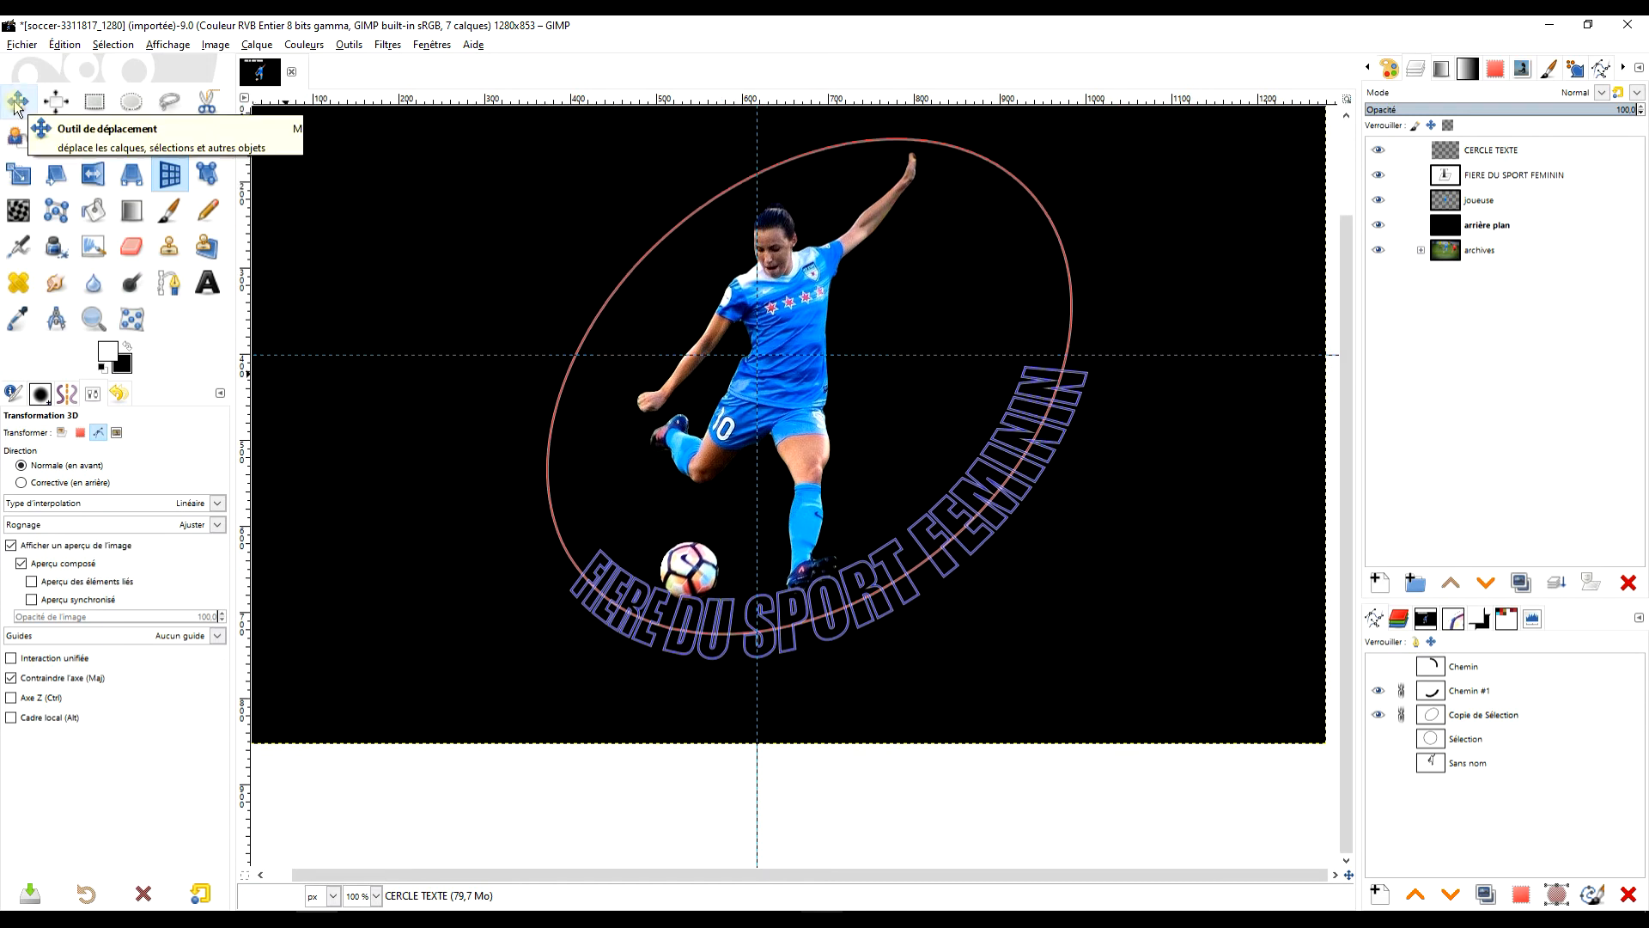
pyautogui.click(16, 103)
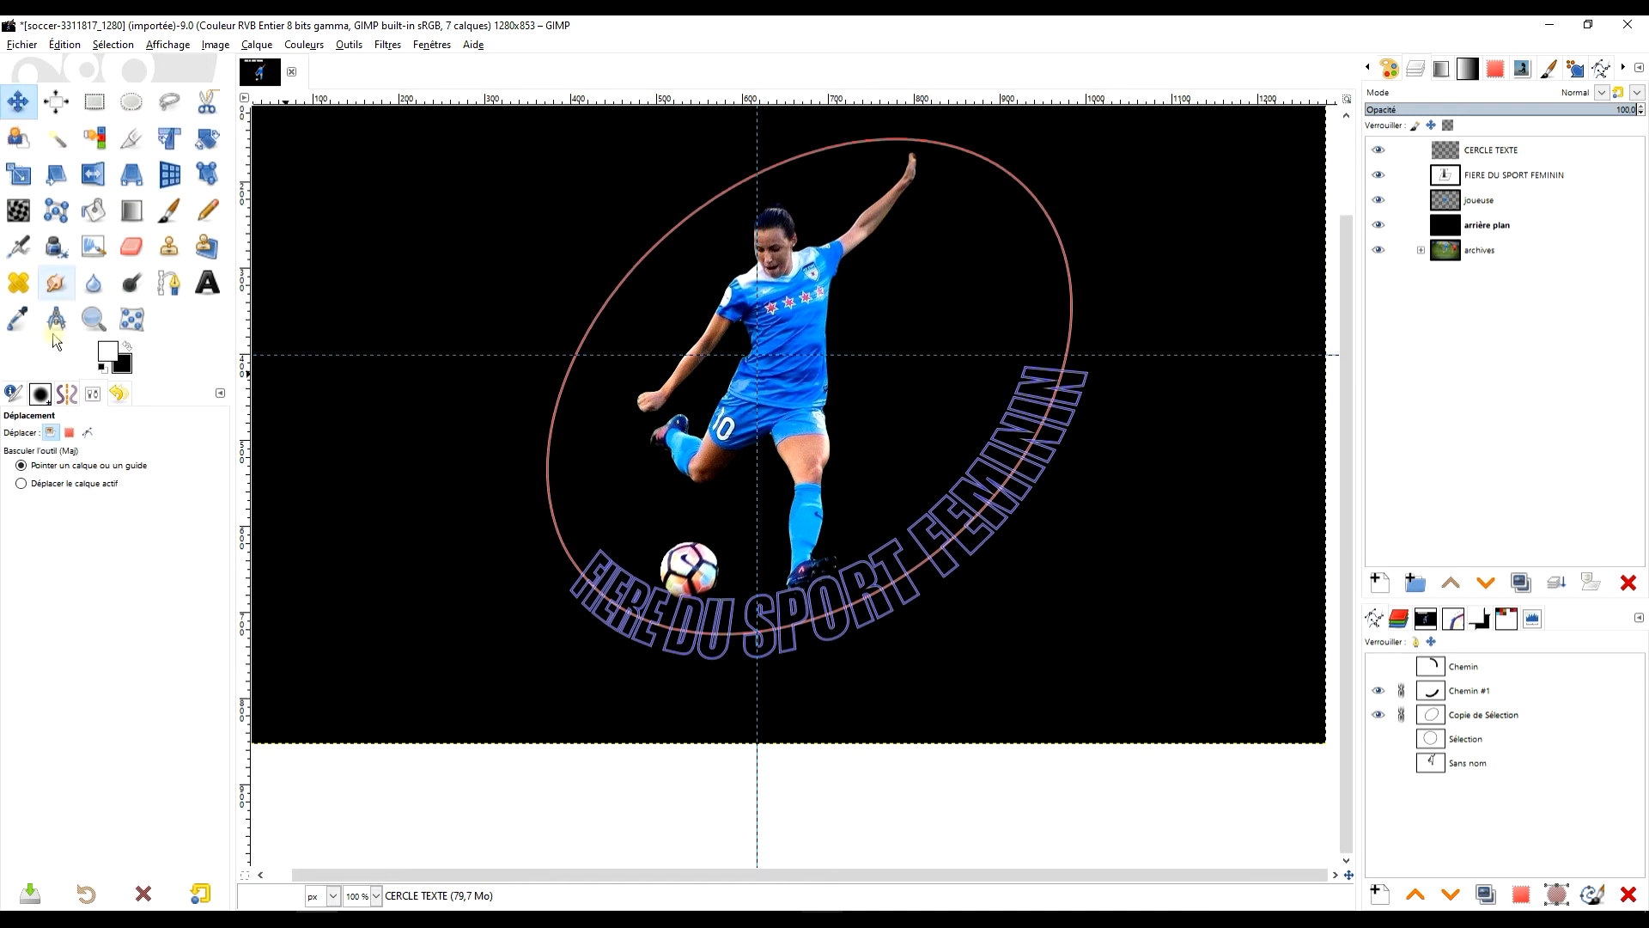
pyautogui.click(87, 432)
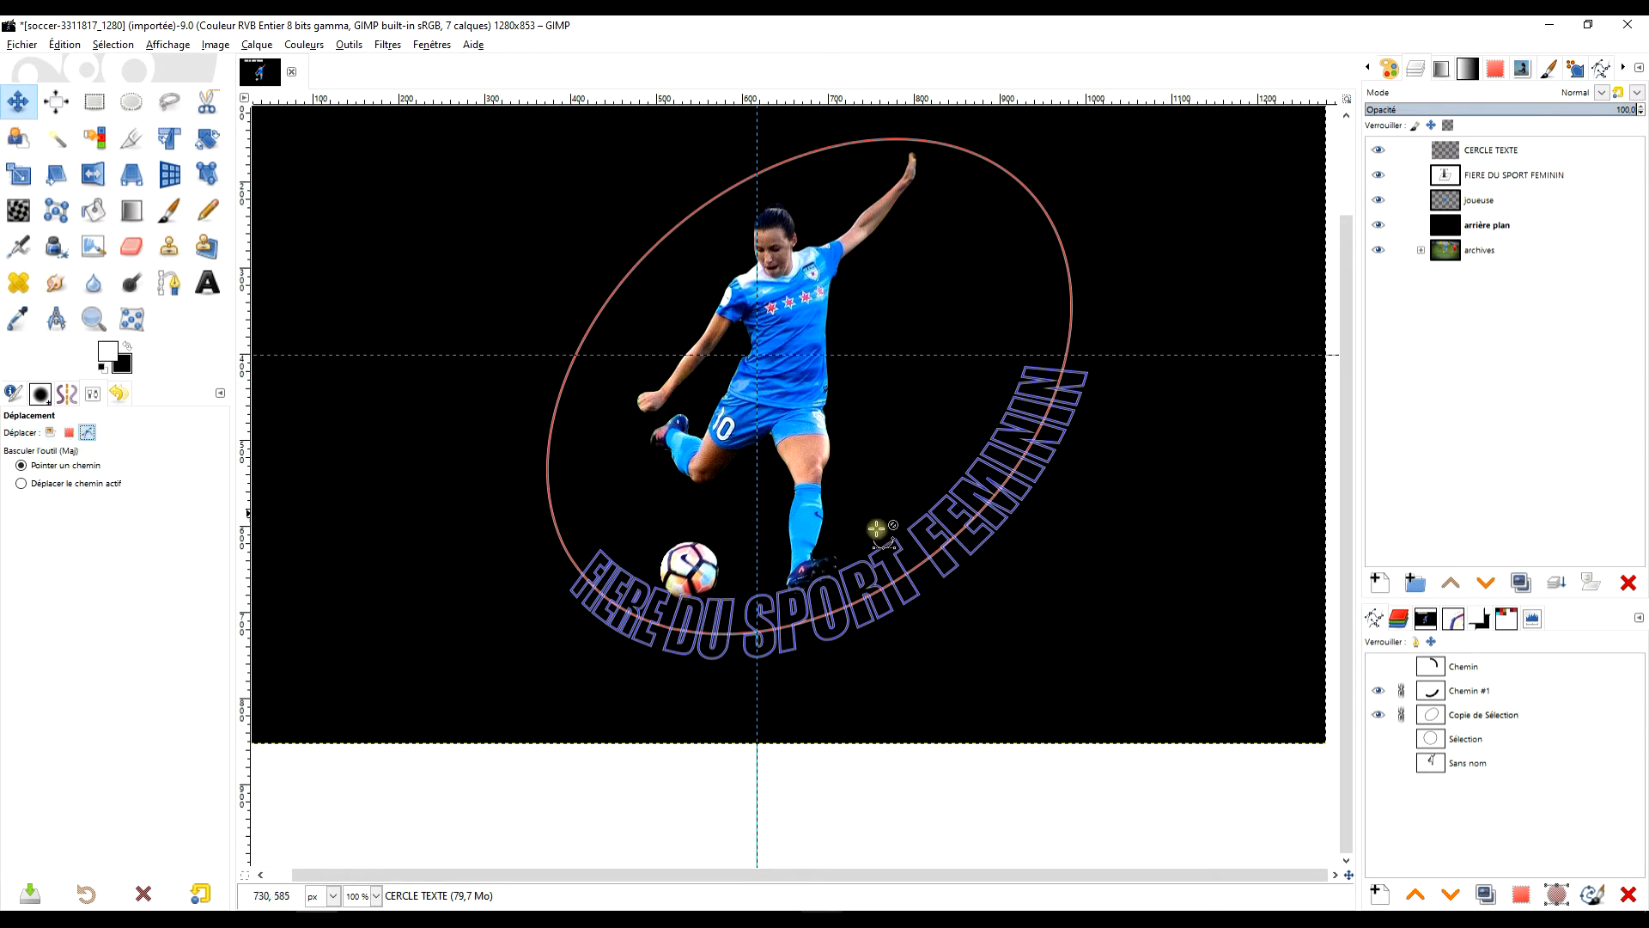
pyautogui.moveTo(900, 543); pyautogui.dragTo(931, 563)
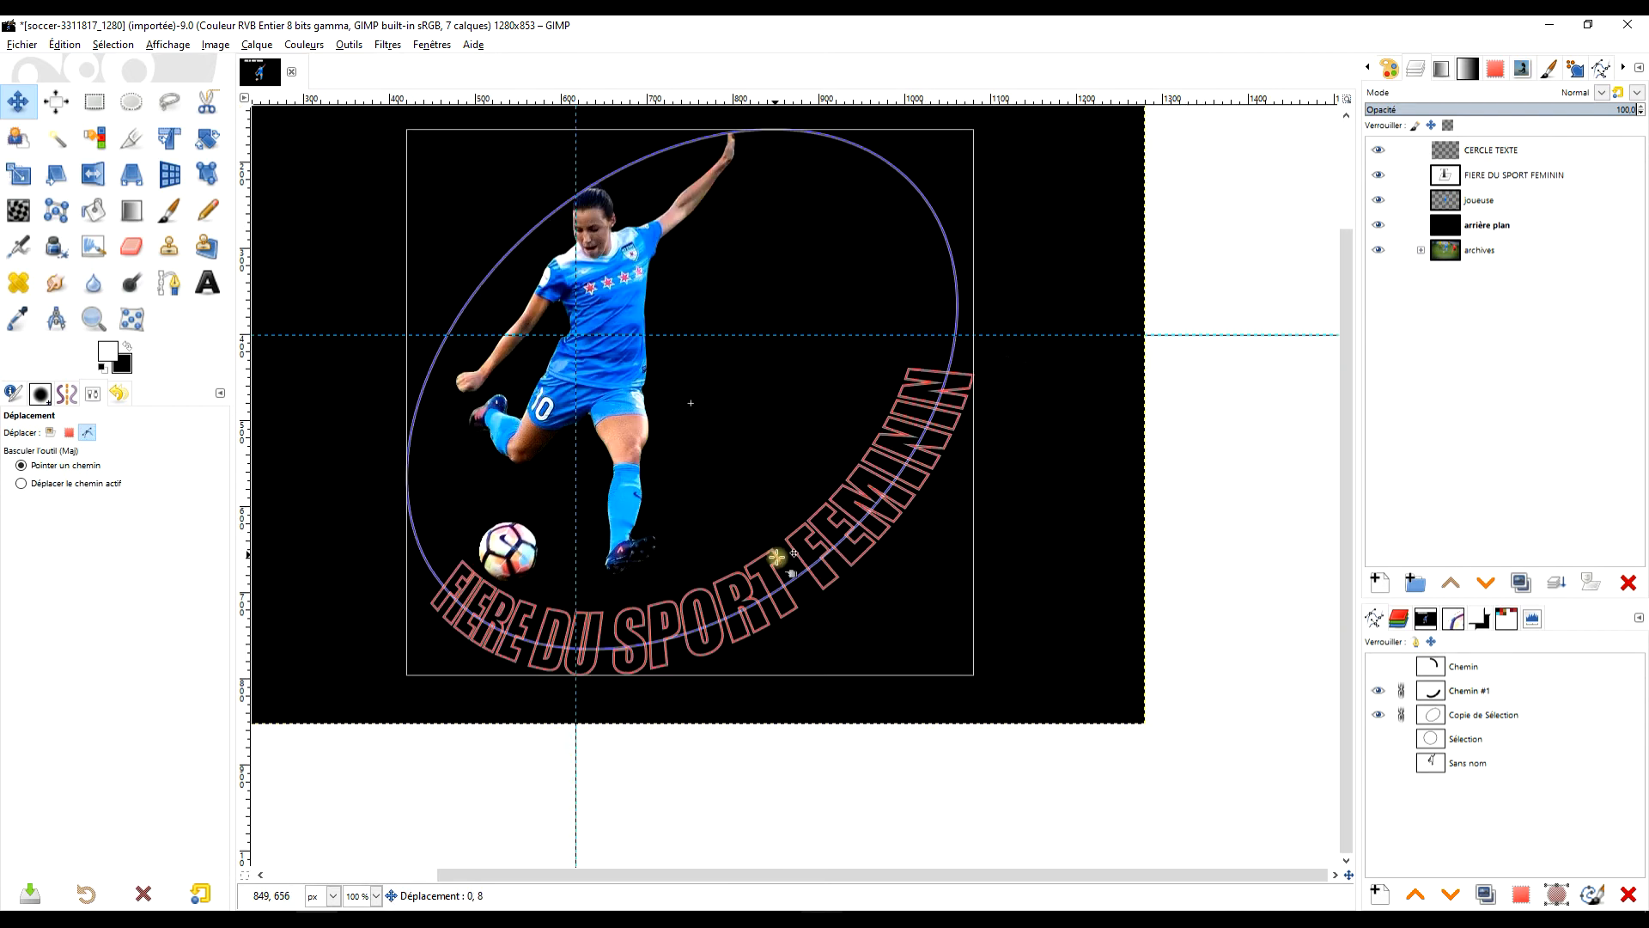
pyautogui.moveTo(776, 558); pyautogui.dragTo(779, 560)
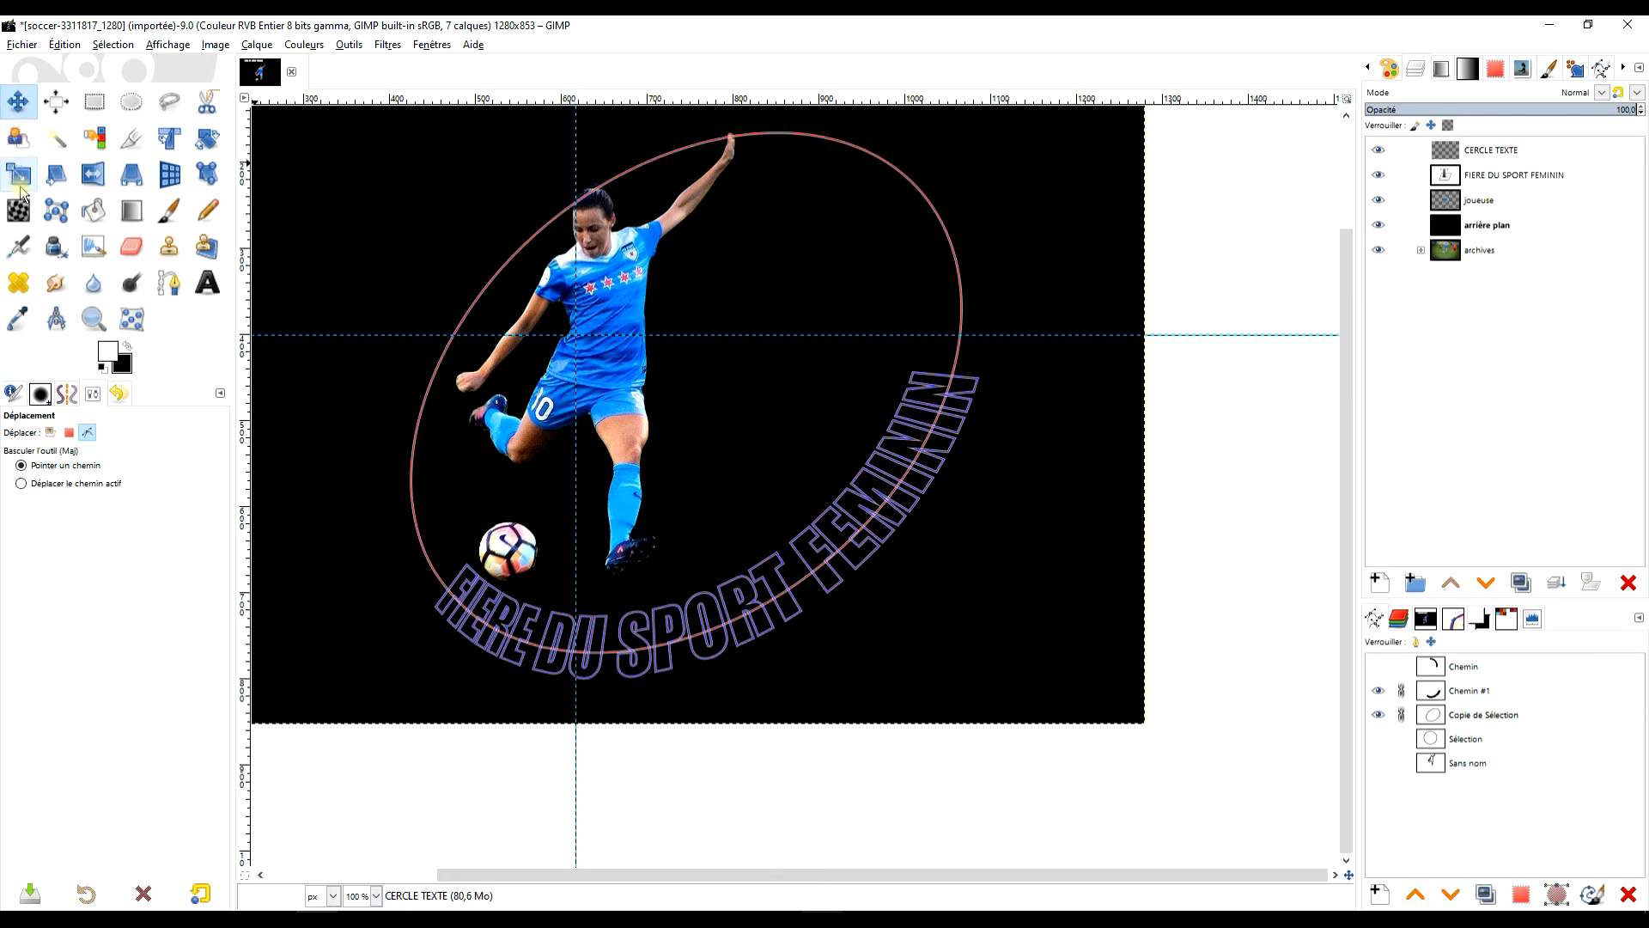
# Scale the circle path and its linked text path to about 669 × 629 px, extending them toward the upper left
pyautogui.click(19, 179)
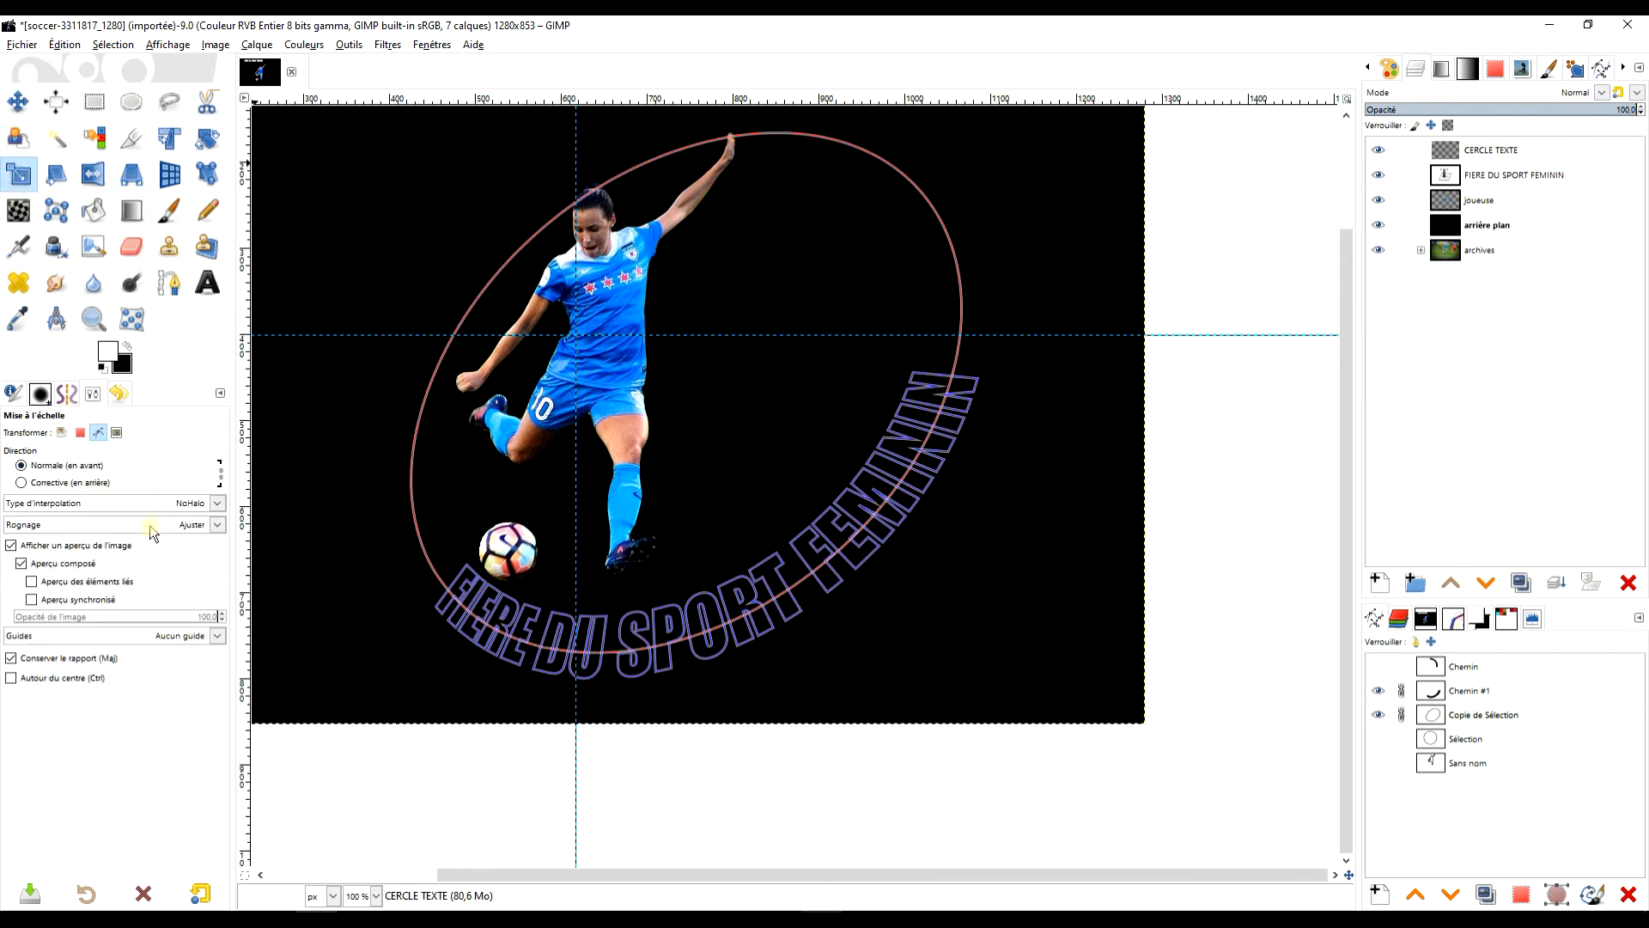
pyautogui.click(773, 557)
pyautogui.moveTo(701, 310); pyautogui.dragTo(764, 379)
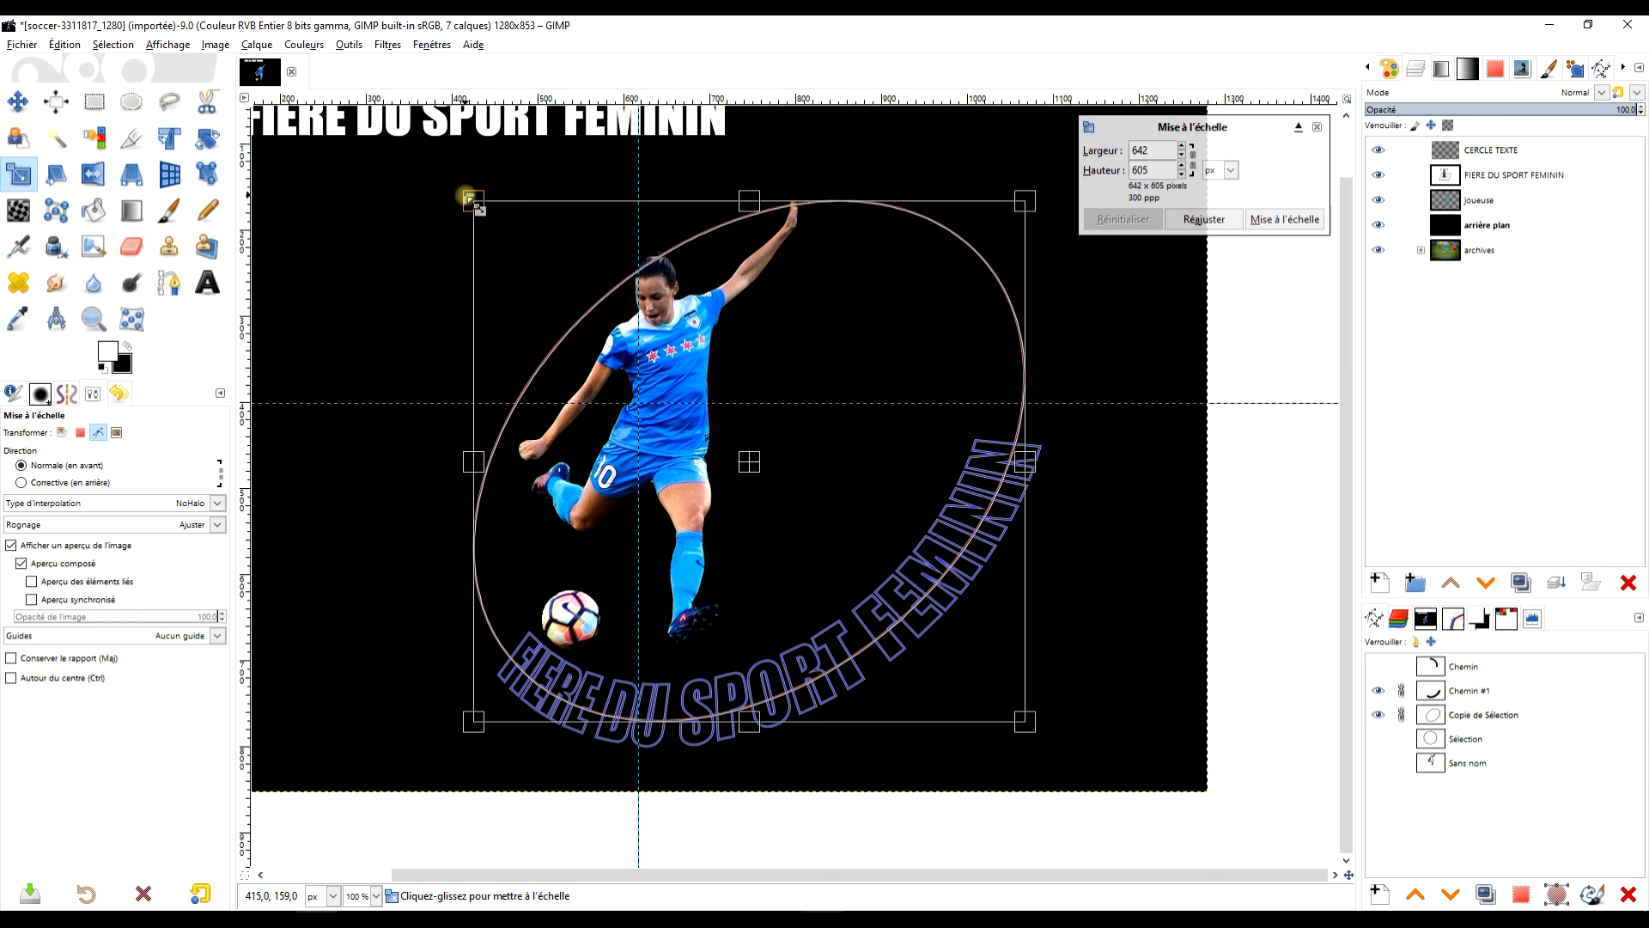
pyautogui.moveTo(468, 198); pyautogui.dragTo(445, 176)
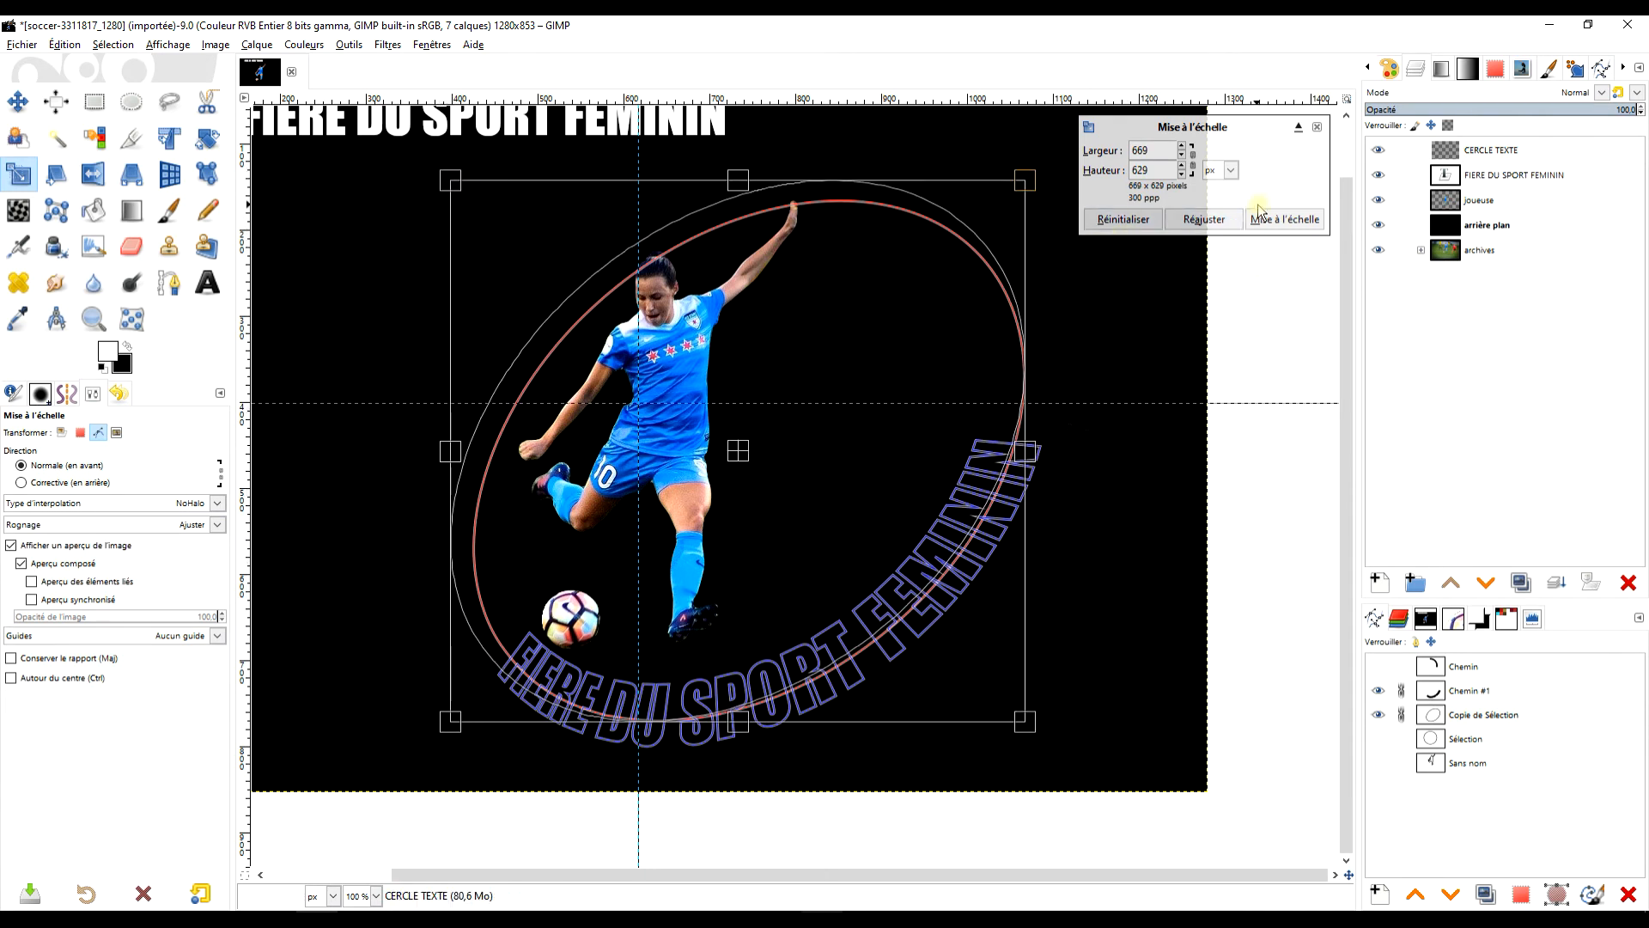
pyautogui.click(1283, 219)
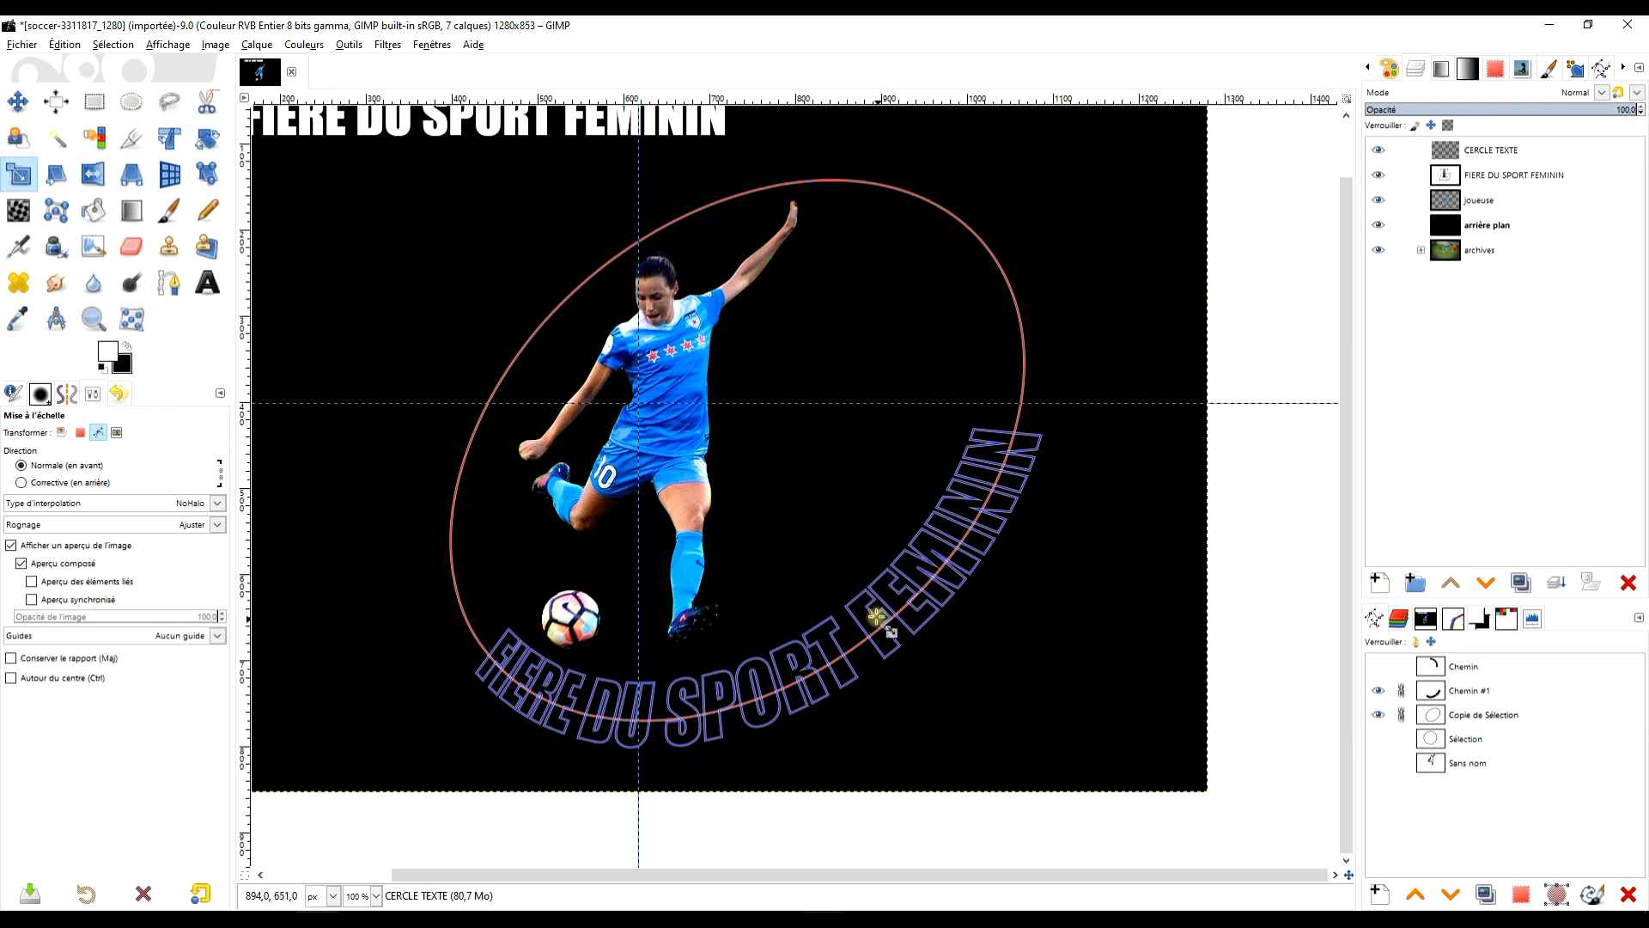
# Shift the linked circle and text paths slightly to the right and down with the Scale tool, keeping their size
pyautogui.click(872, 606)
pyautogui.moveTo(756, 461); pyautogui.dragTo(768, 469)
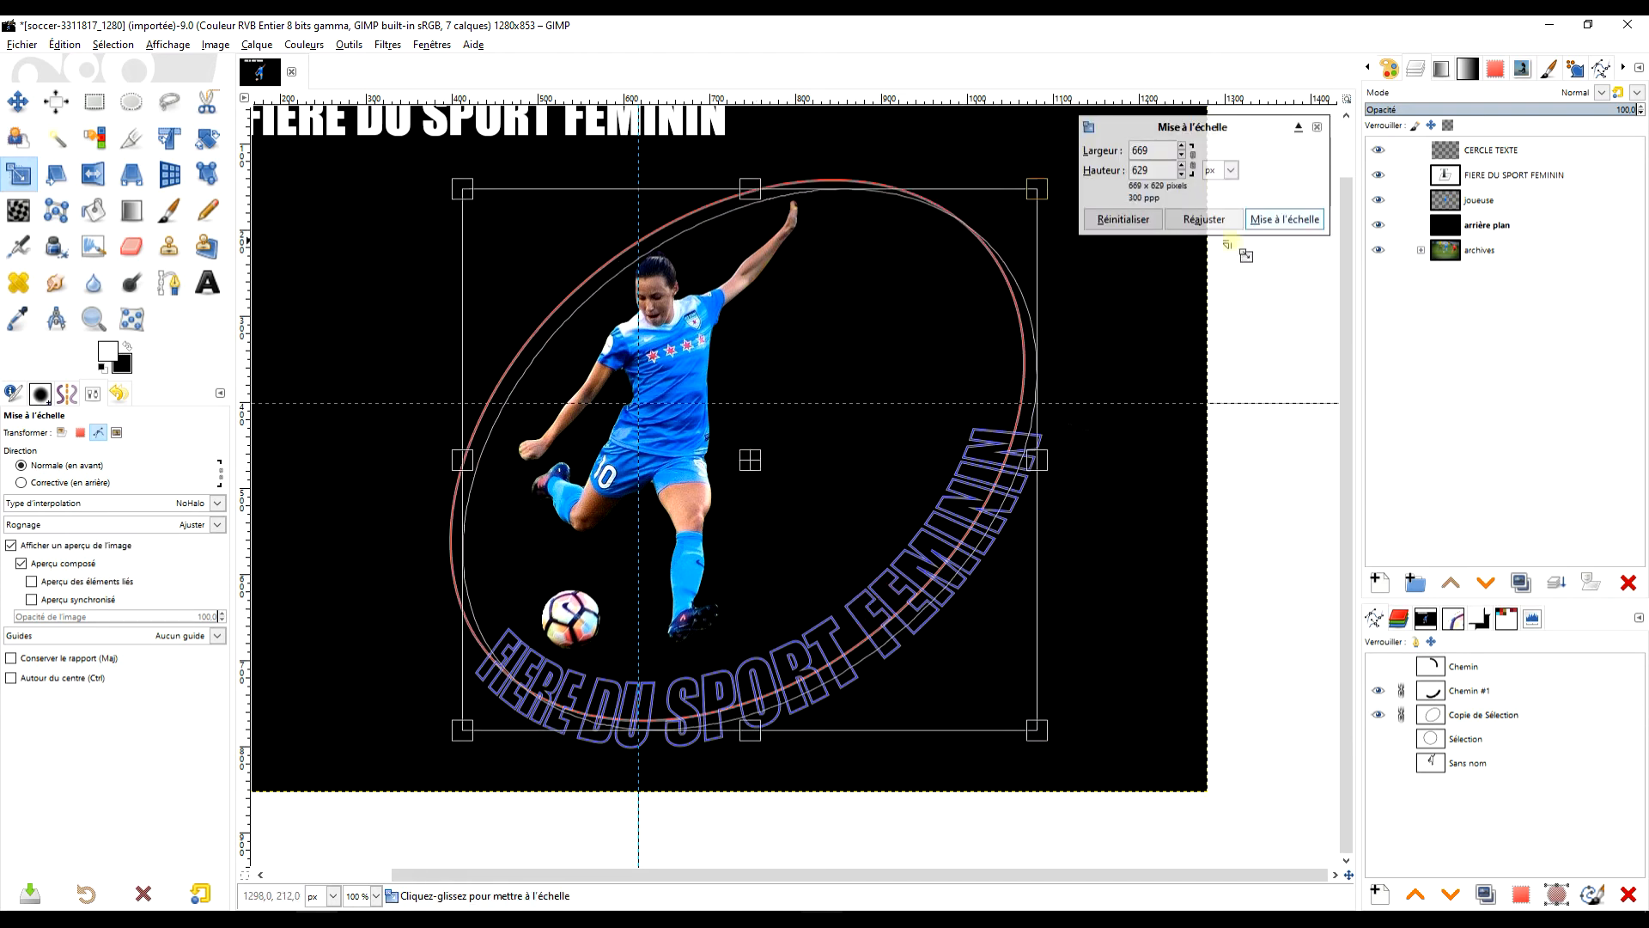
pyautogui.click(1285, 219)
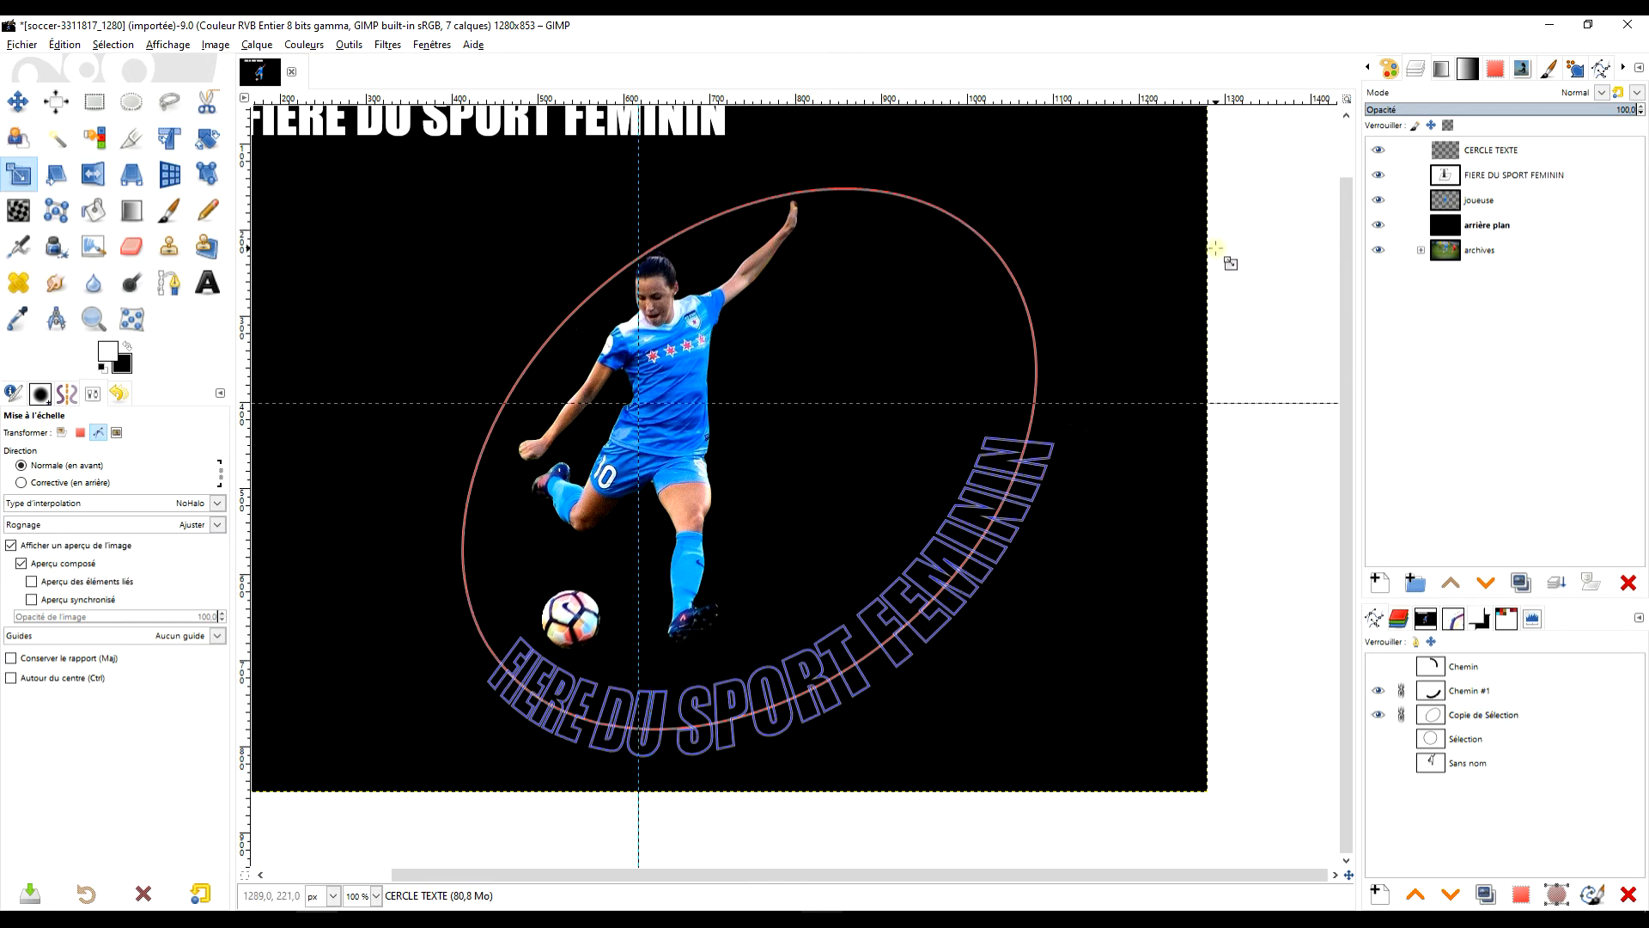
pyautogui.moveTo(1048, 314); pyautogui.dragTo(1078, 257)
pyautogui.moveTo(980, 501); pyautogui.dragTo(1017, 615)
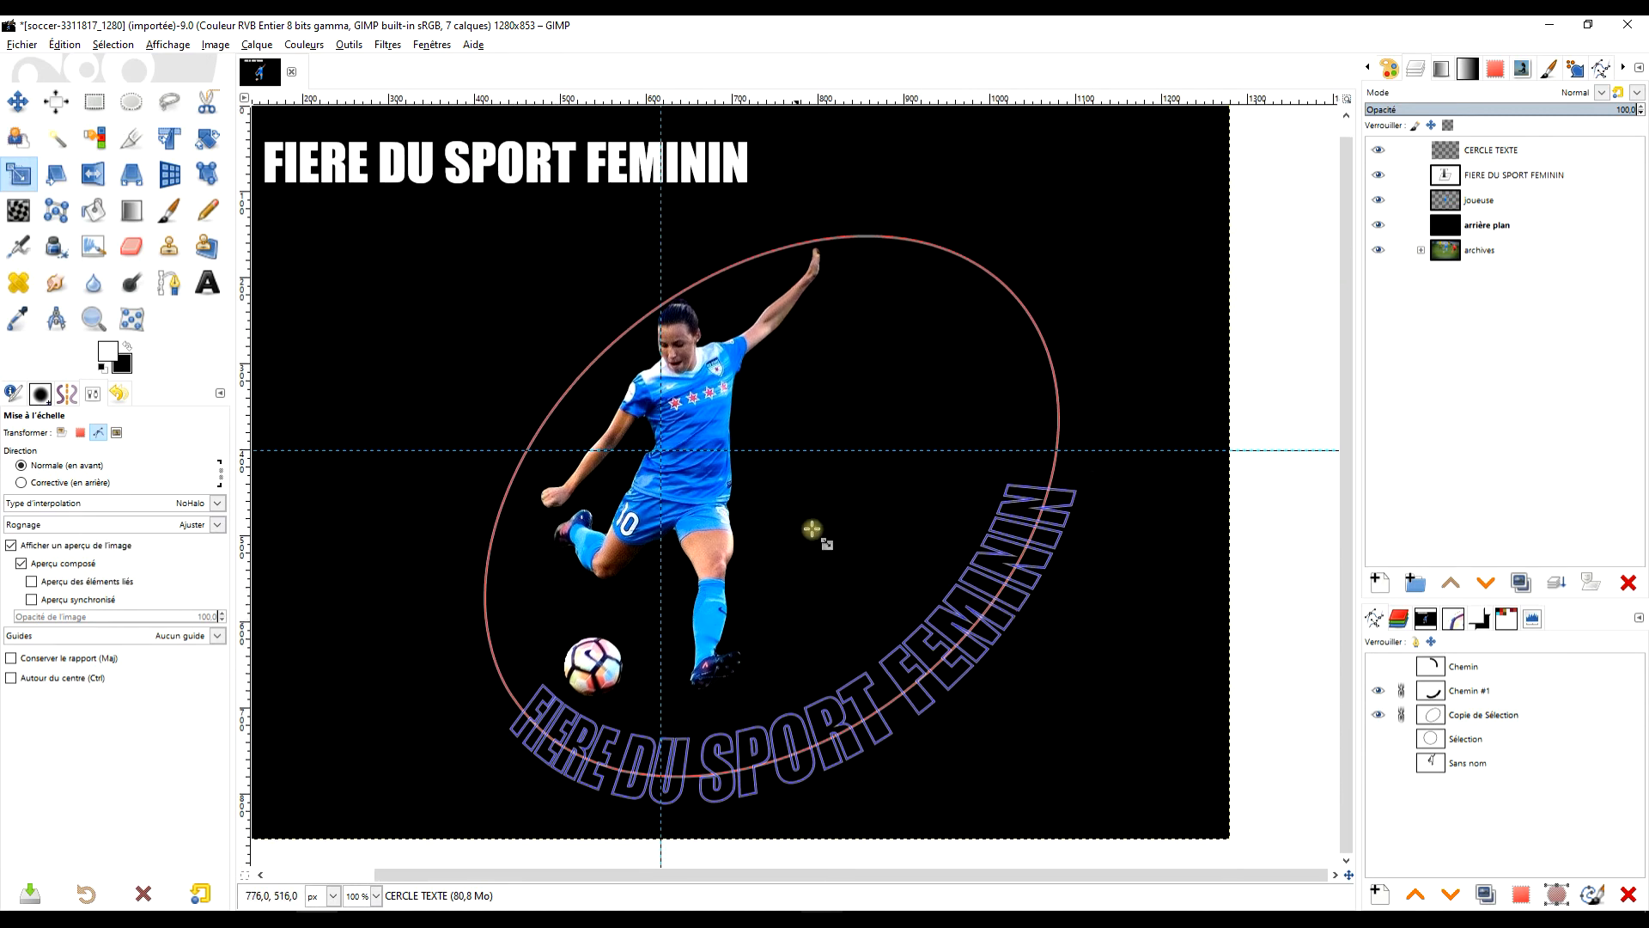
pyautogui.moveTo(1010, 458); pyautogui.dragTo(1026, 375)
pyautogui.moveTo(1070, 465); pyautogui.dragTo(1079, 489)
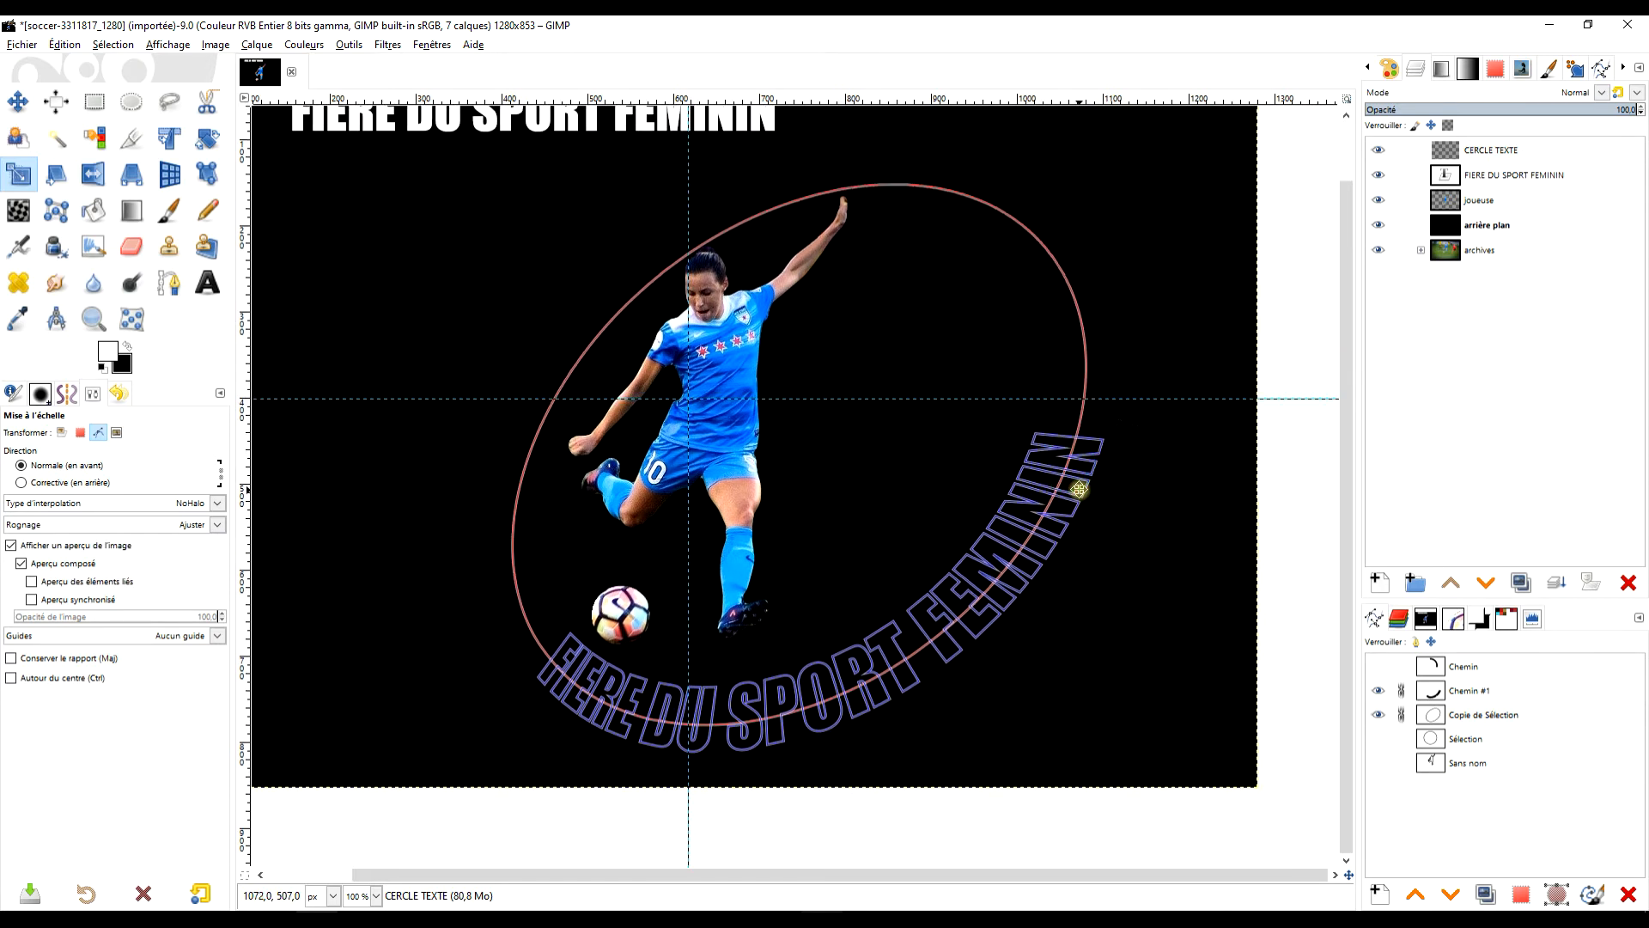
pyautogui.moveTo(737, 277); pyautogui.dragTo(755, 293)
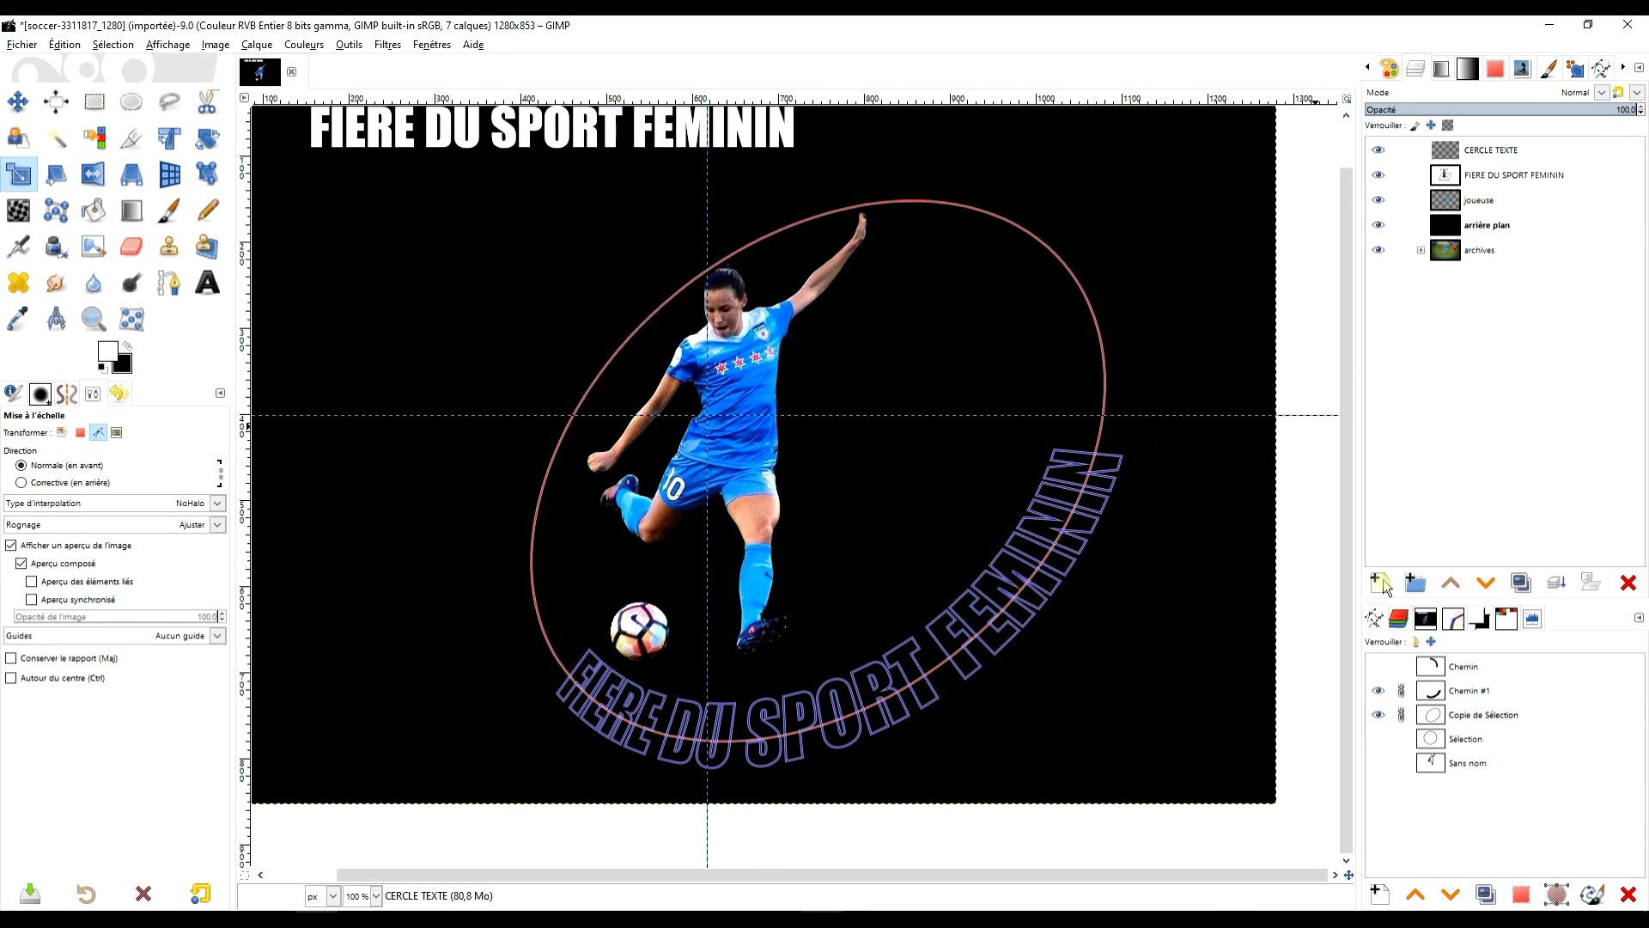
# Select the CERCLE TEXTE layer and set the Move tool to act on layers
pyautogui.click(1492, 152)
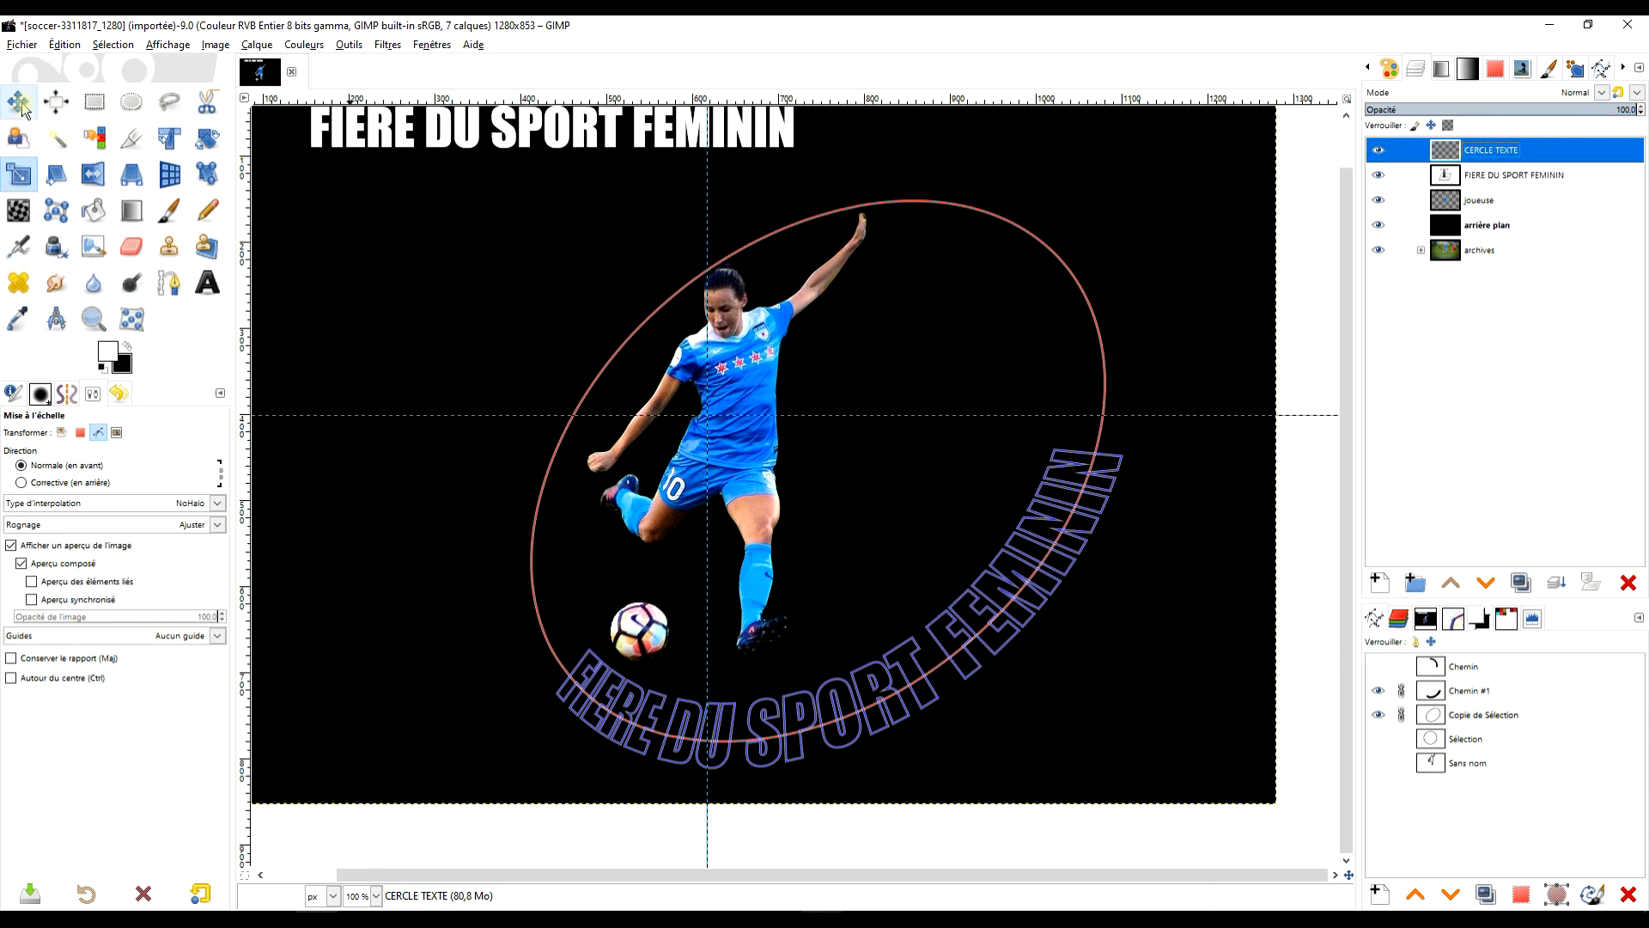
pyautogui.click(21, 104)
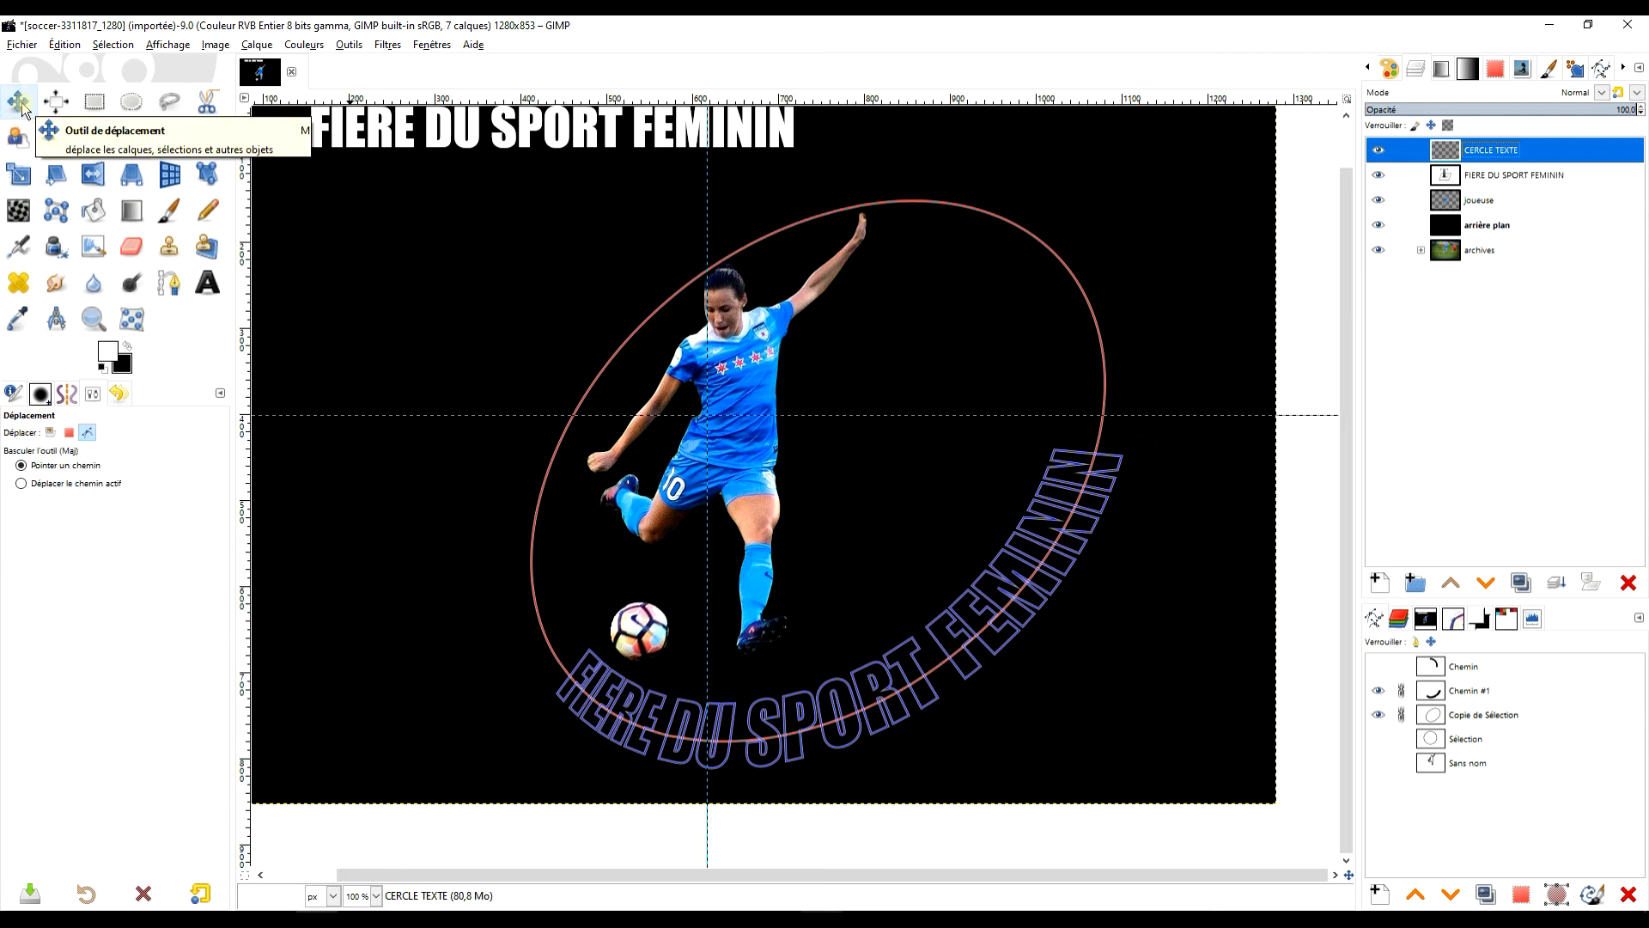
pyautogui.click(51, 432)
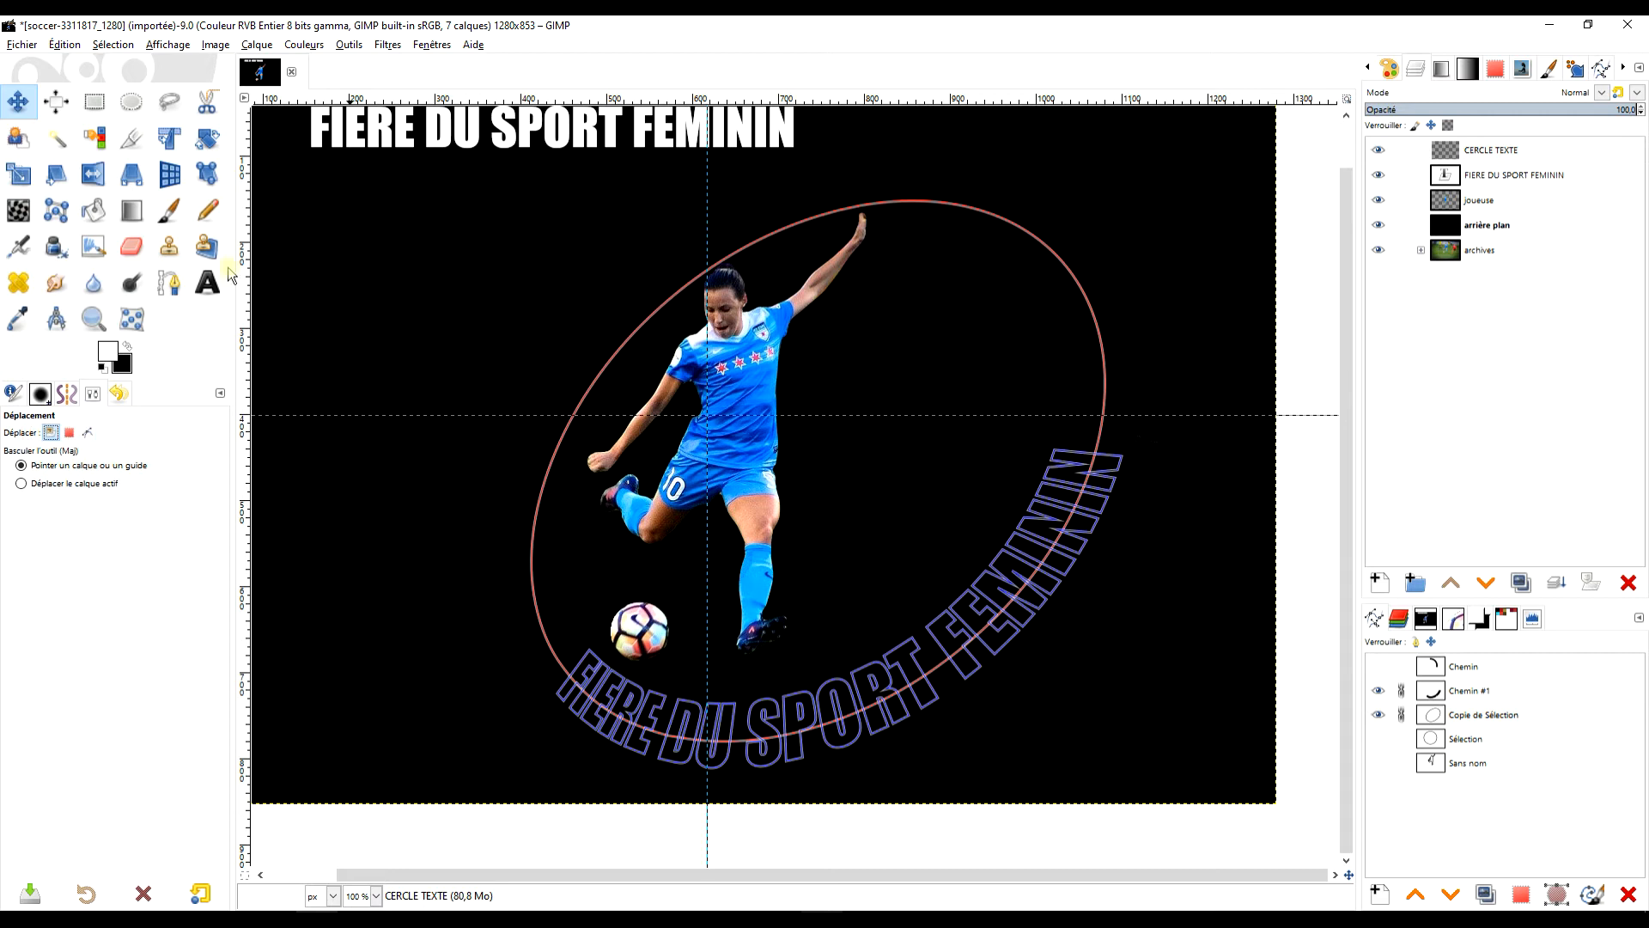
# Check the Rotate tool's transform target and set the Scale and Flip tools to transform layers
pyautogui.click(206, 139)
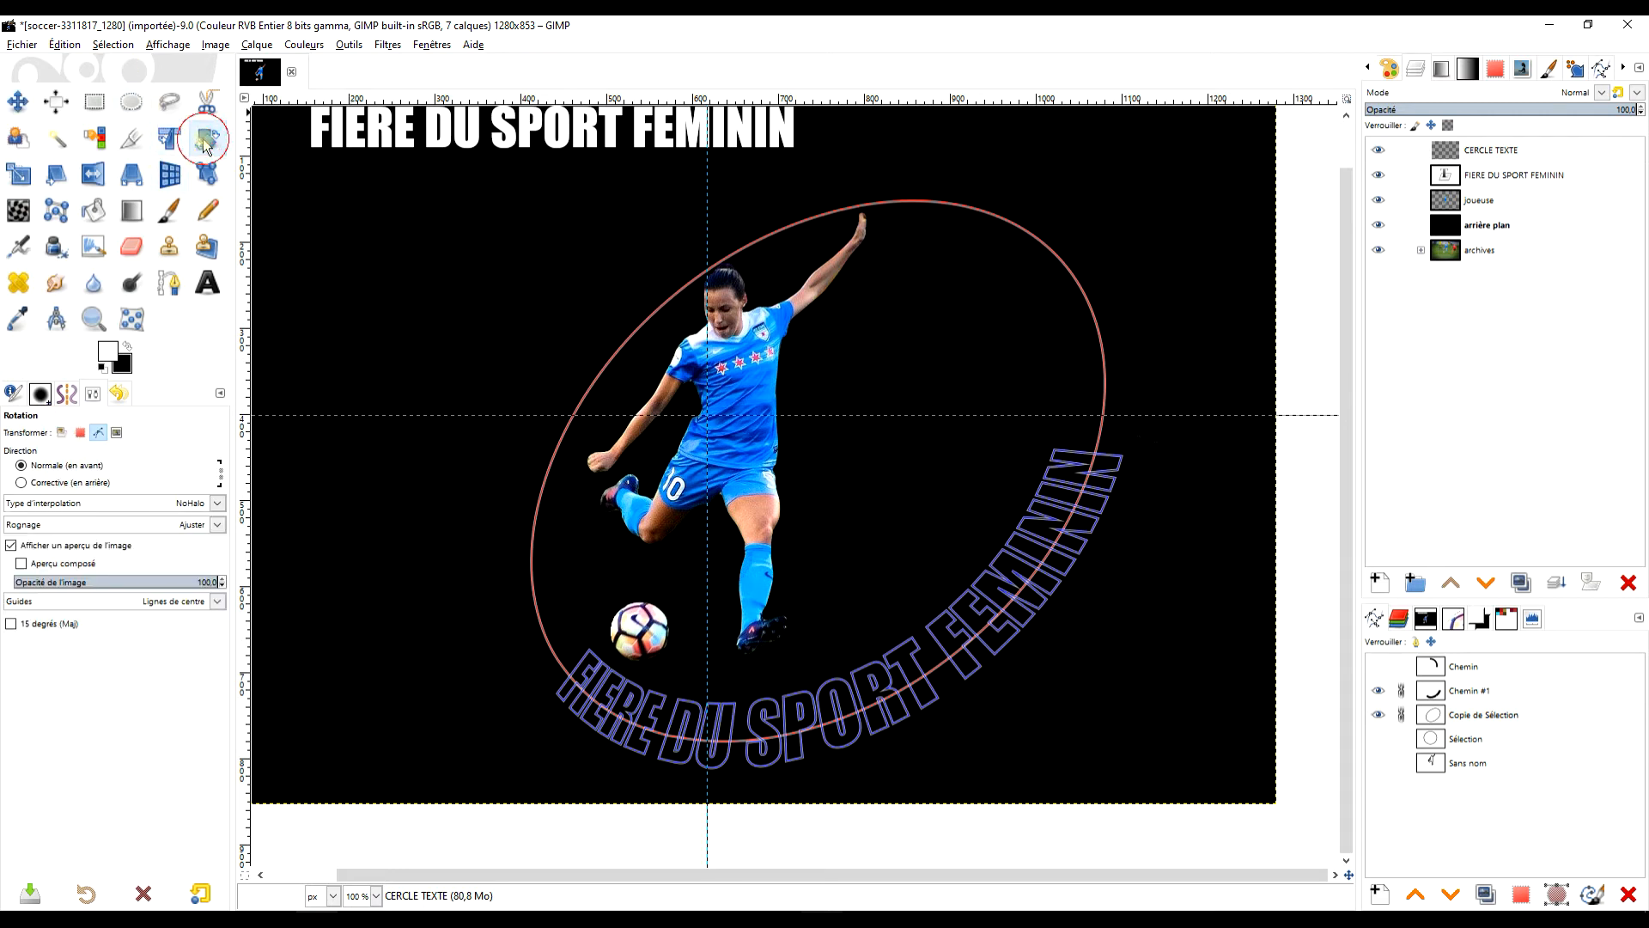
pyautogui.click(98, 435)
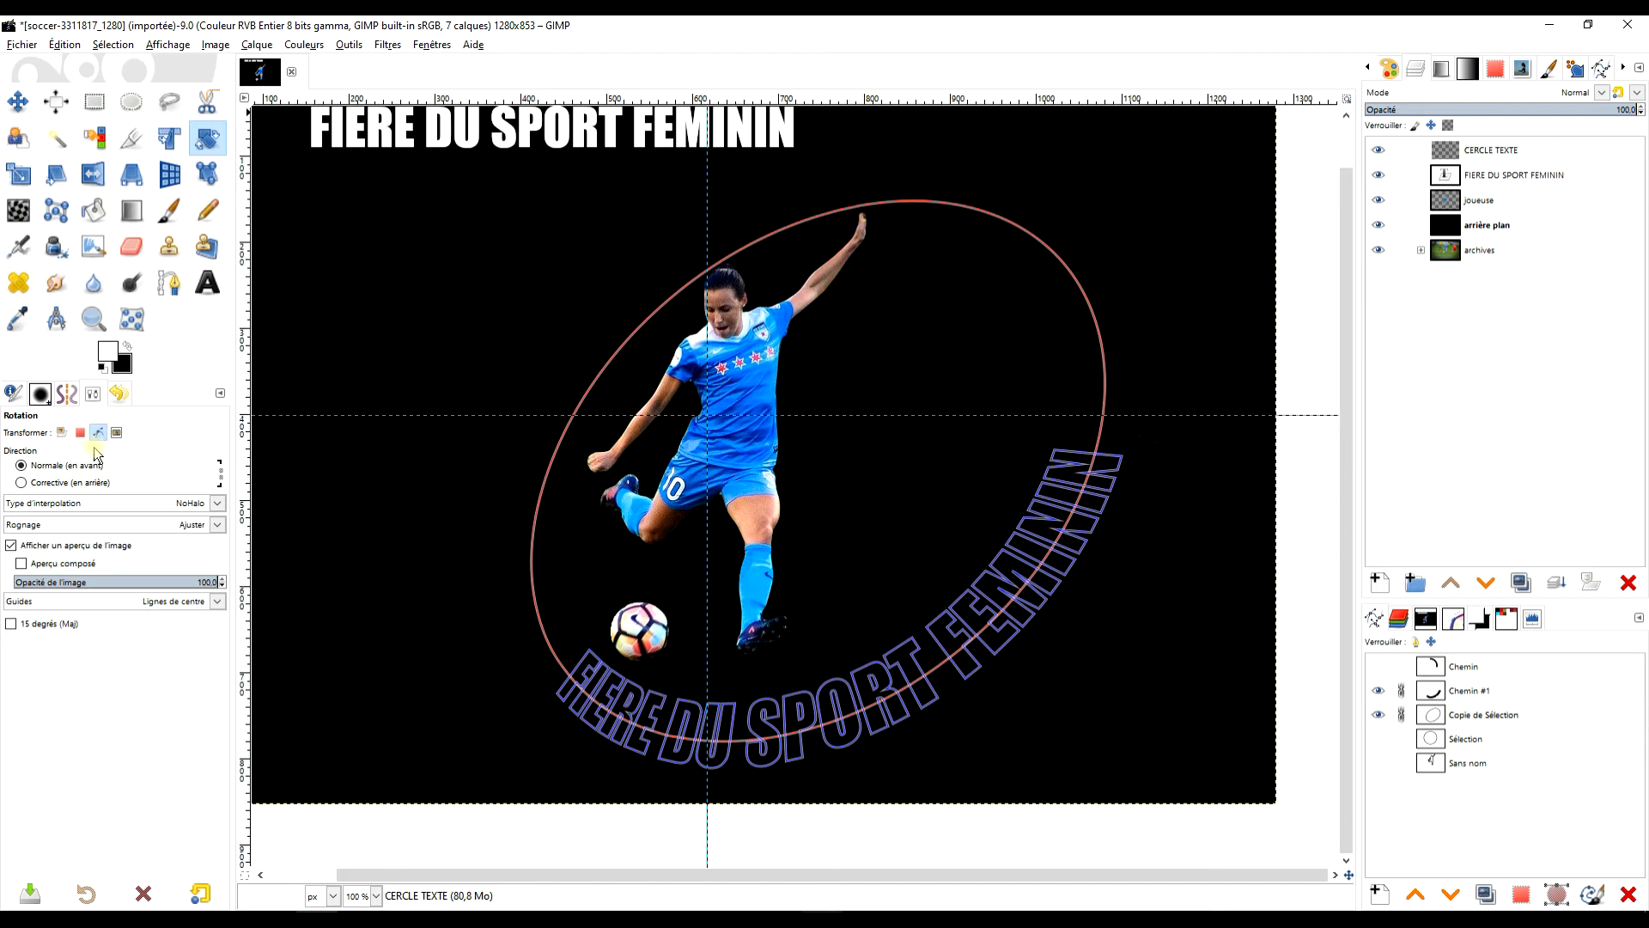
pyautogui.click(18, 174)
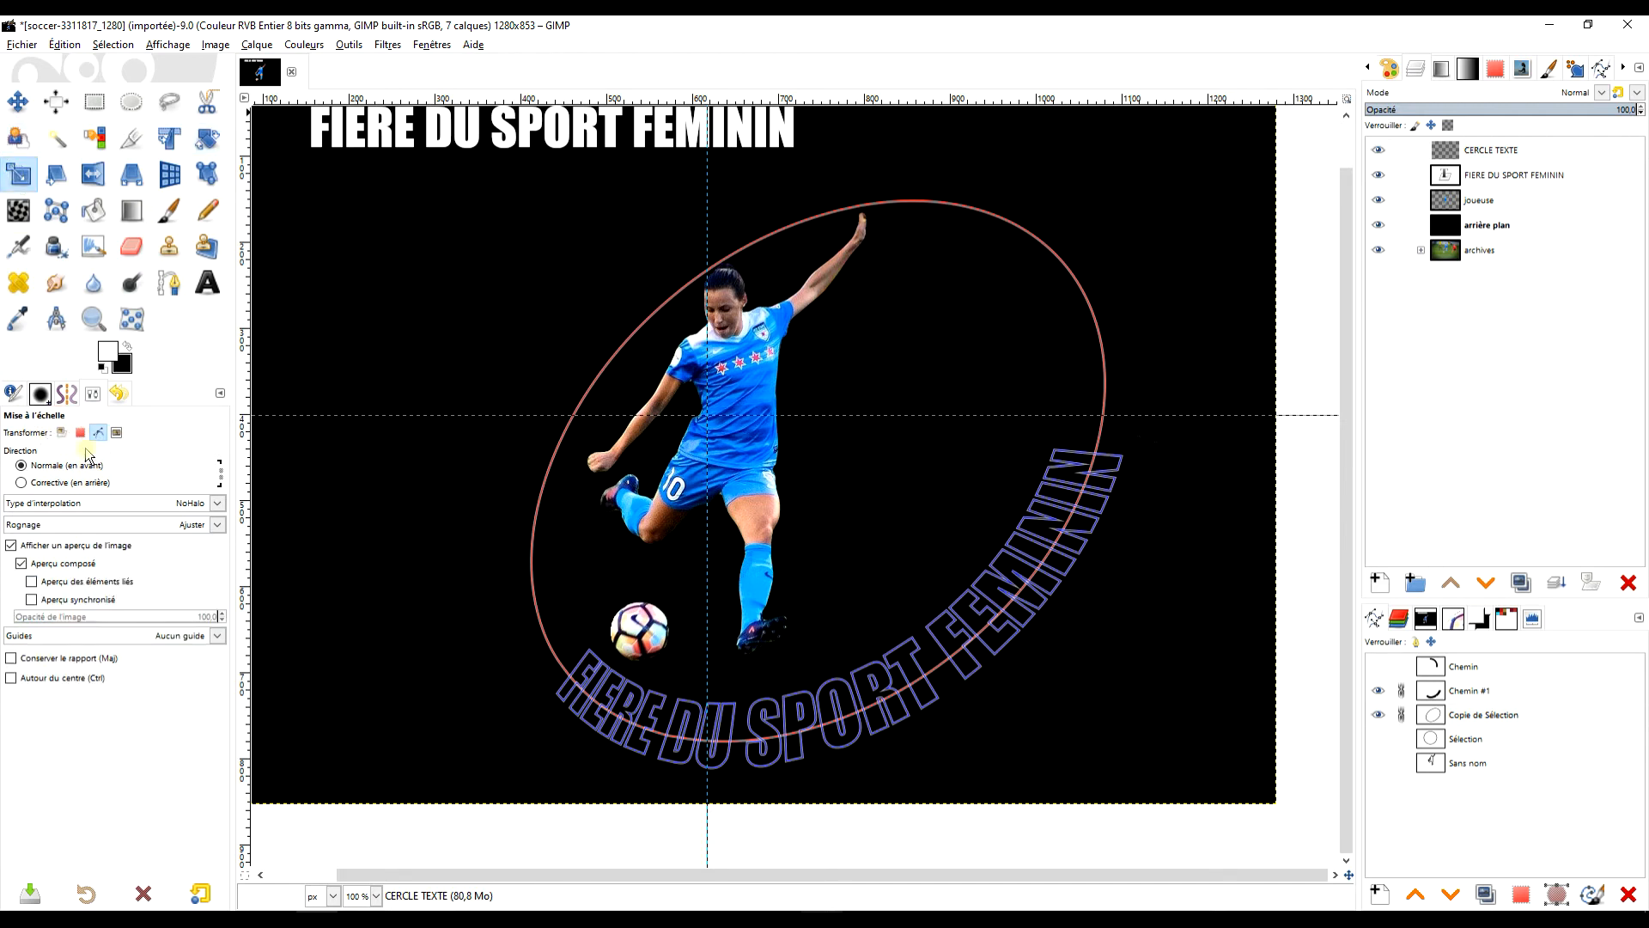
pyautogui.click(62, 432)
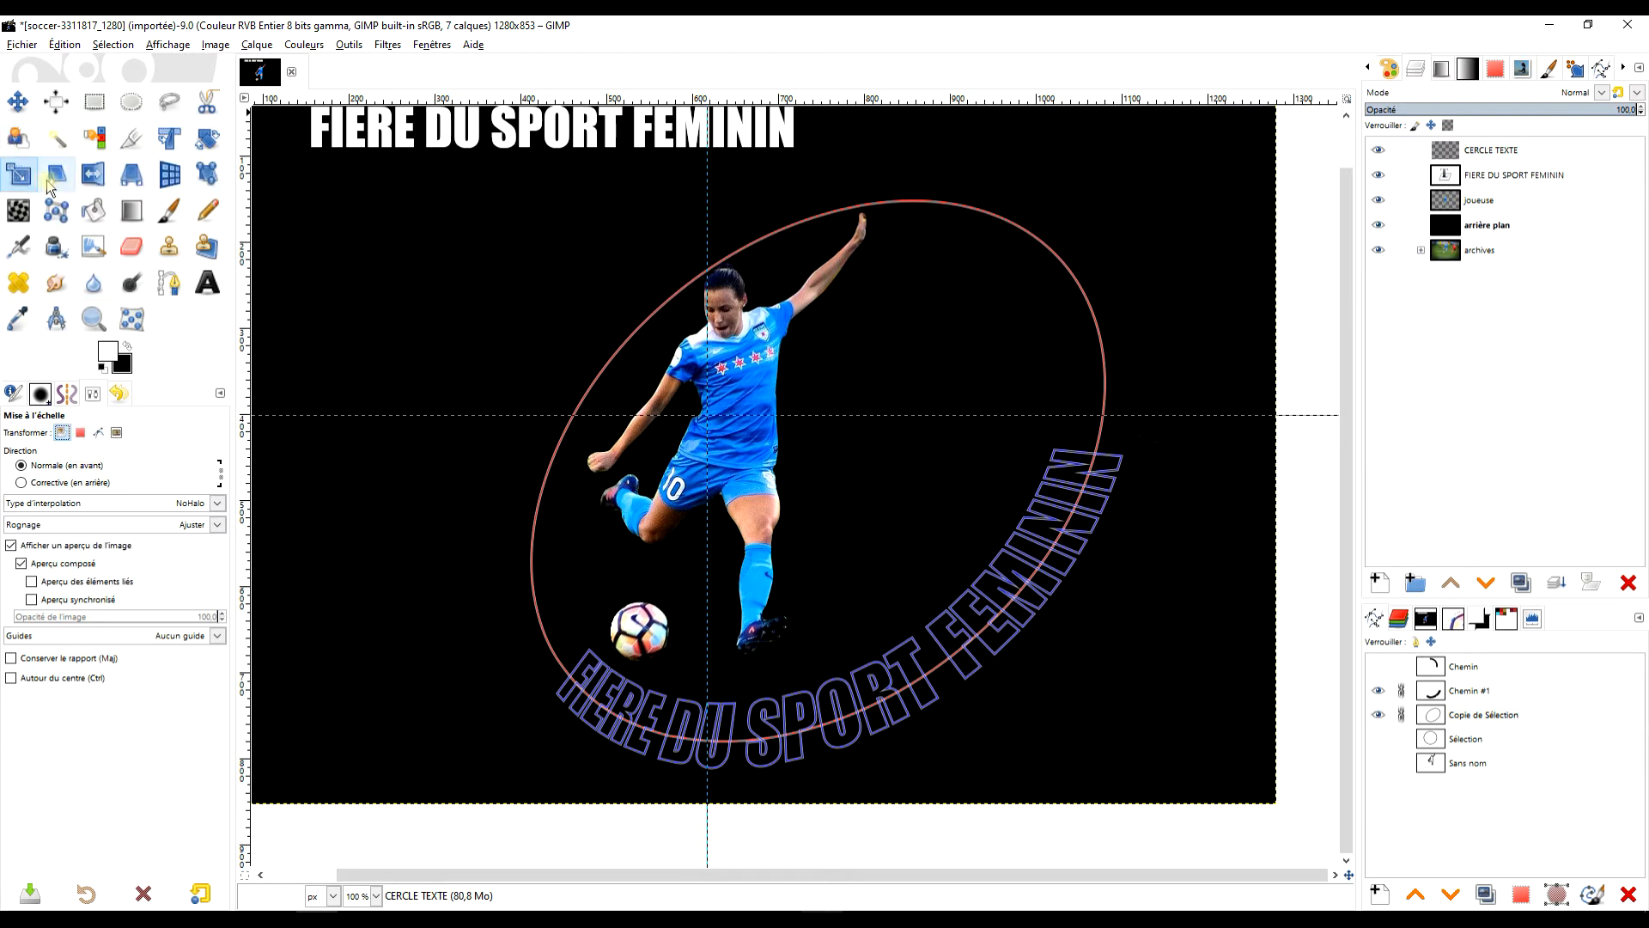
pyautogui.click(92, 174)
pyautogui.click(60, 432)
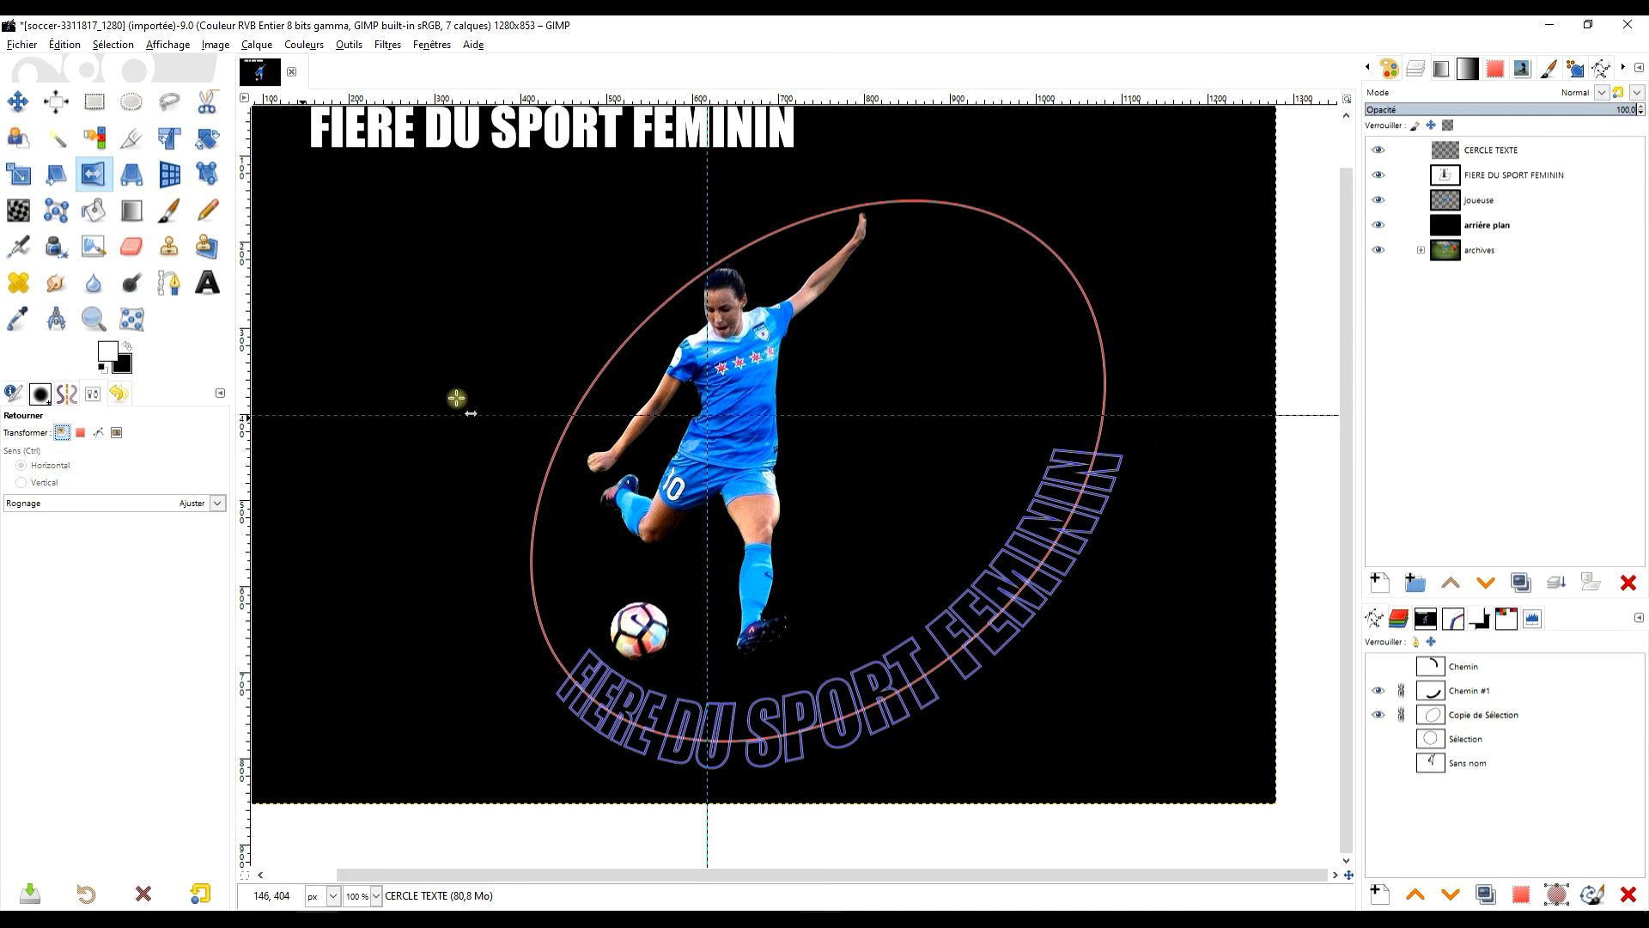
pyautogui.moveTo(936, 347)
pyautogui.mouseDown()
pyautogui.moveTo(917, 321)
pyautogui.moveTo(942, 354)
pyautogui.mouseUp()
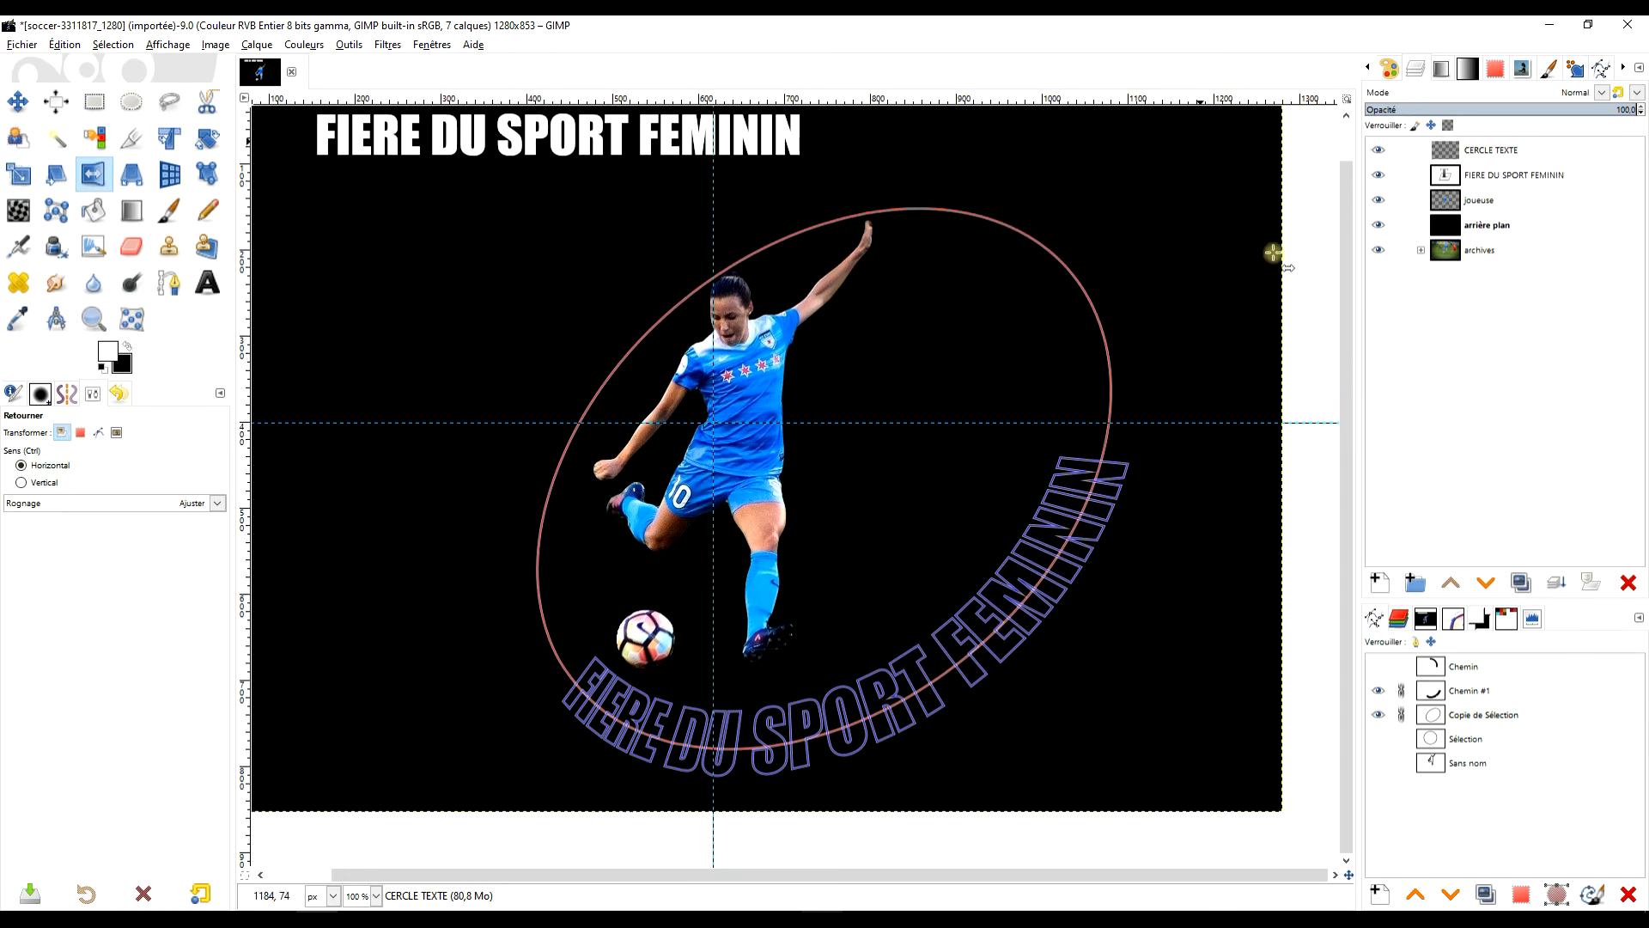
# Convert the Chemin #1 text path to a selection and fill it with white on the CERCLE TEXTE layer
pyautogui.click(1505, 158)
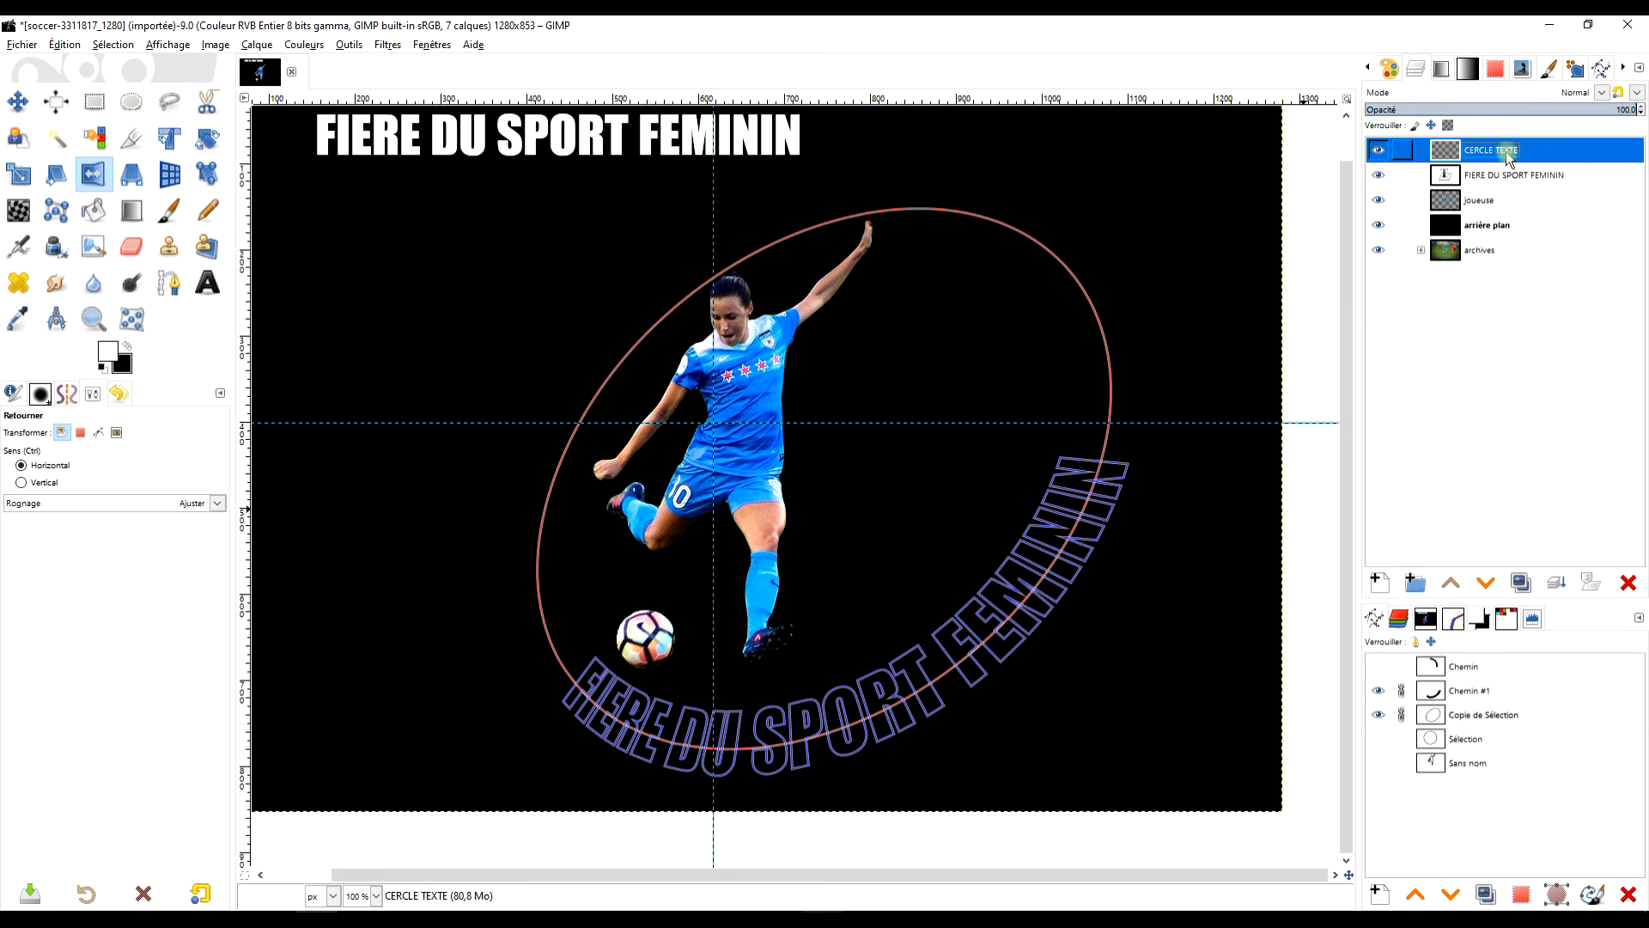
pyautogui.click(1491, 694)
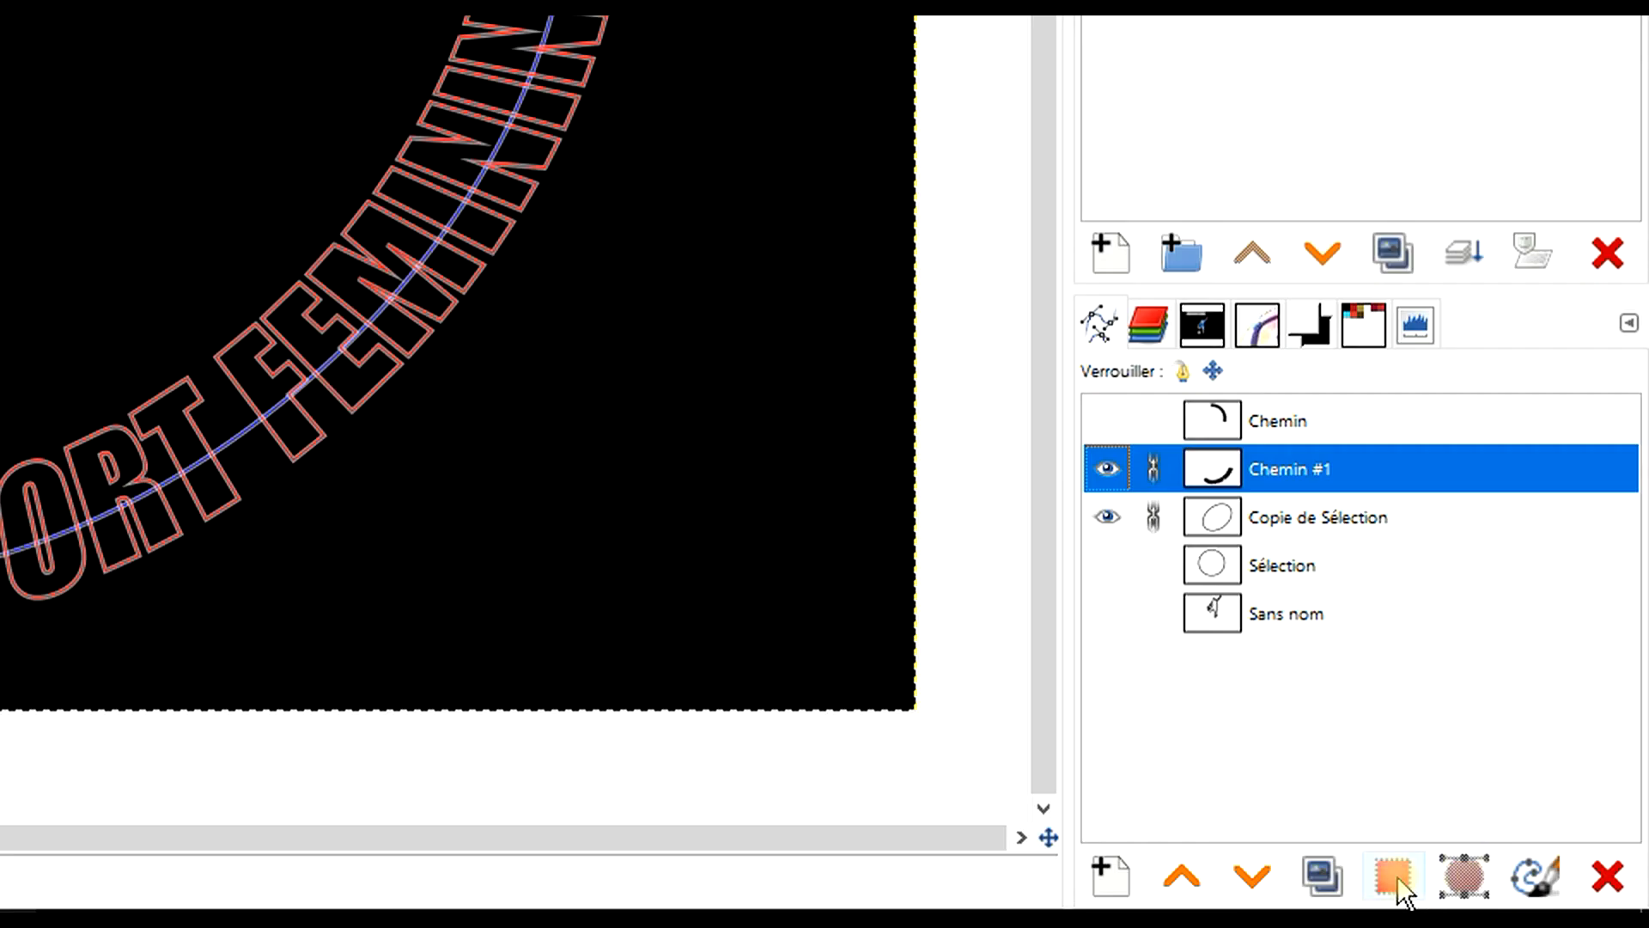
pyautogui.click(1397, 875)
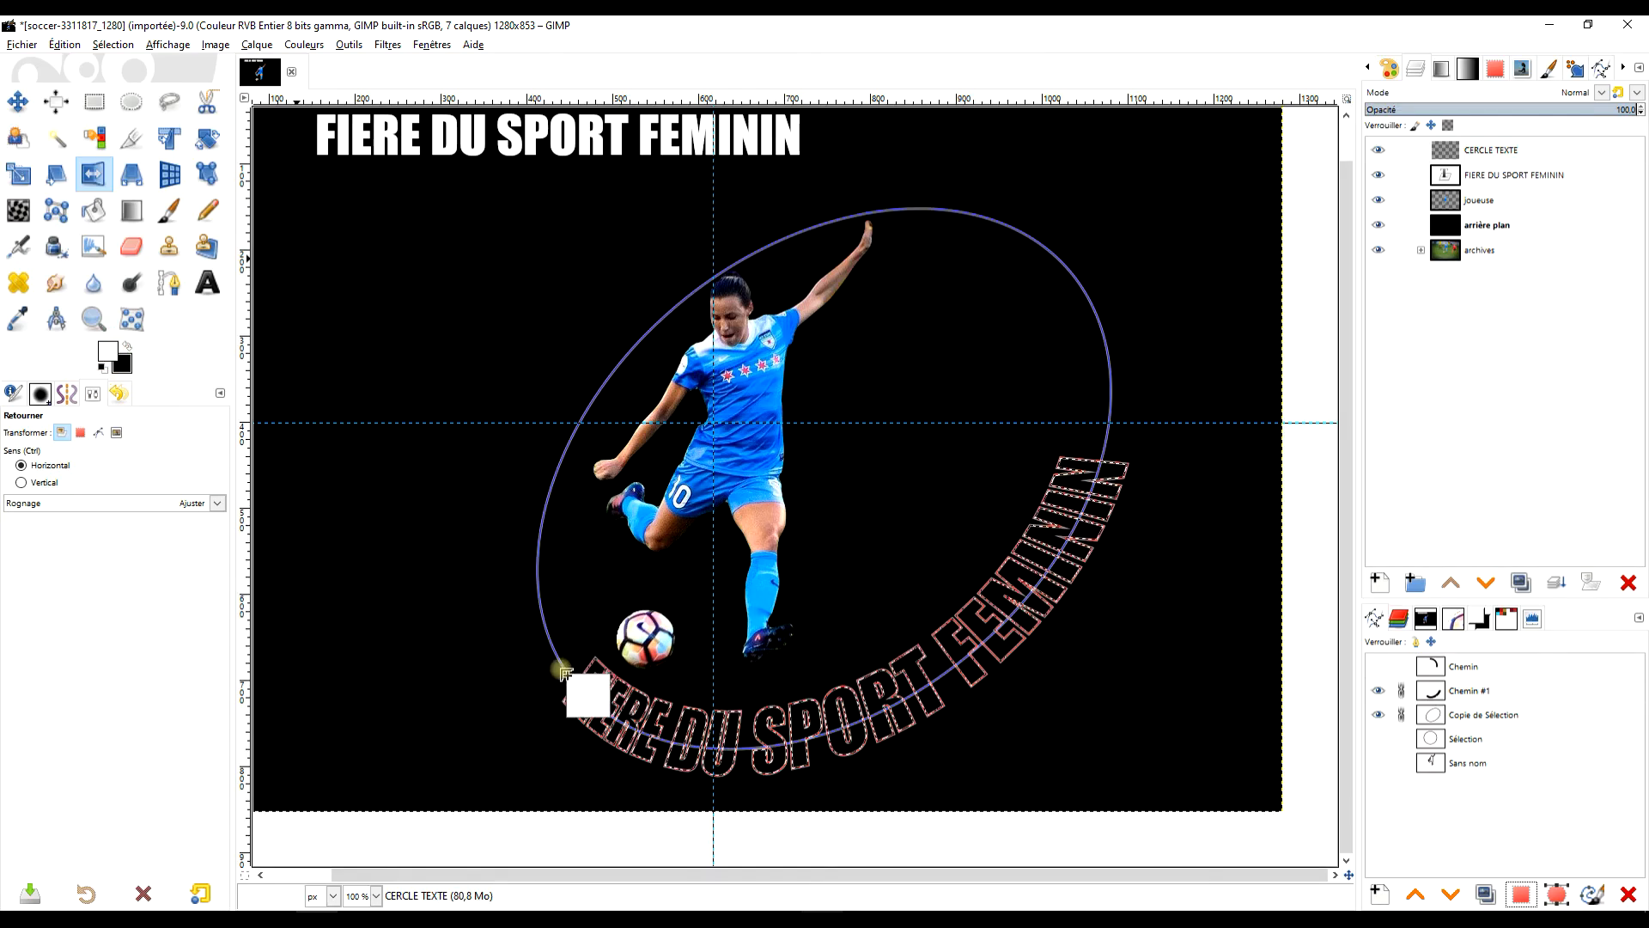
pyautogui.moveTo(717, 720); pyautogui.dragTo(730, 718)
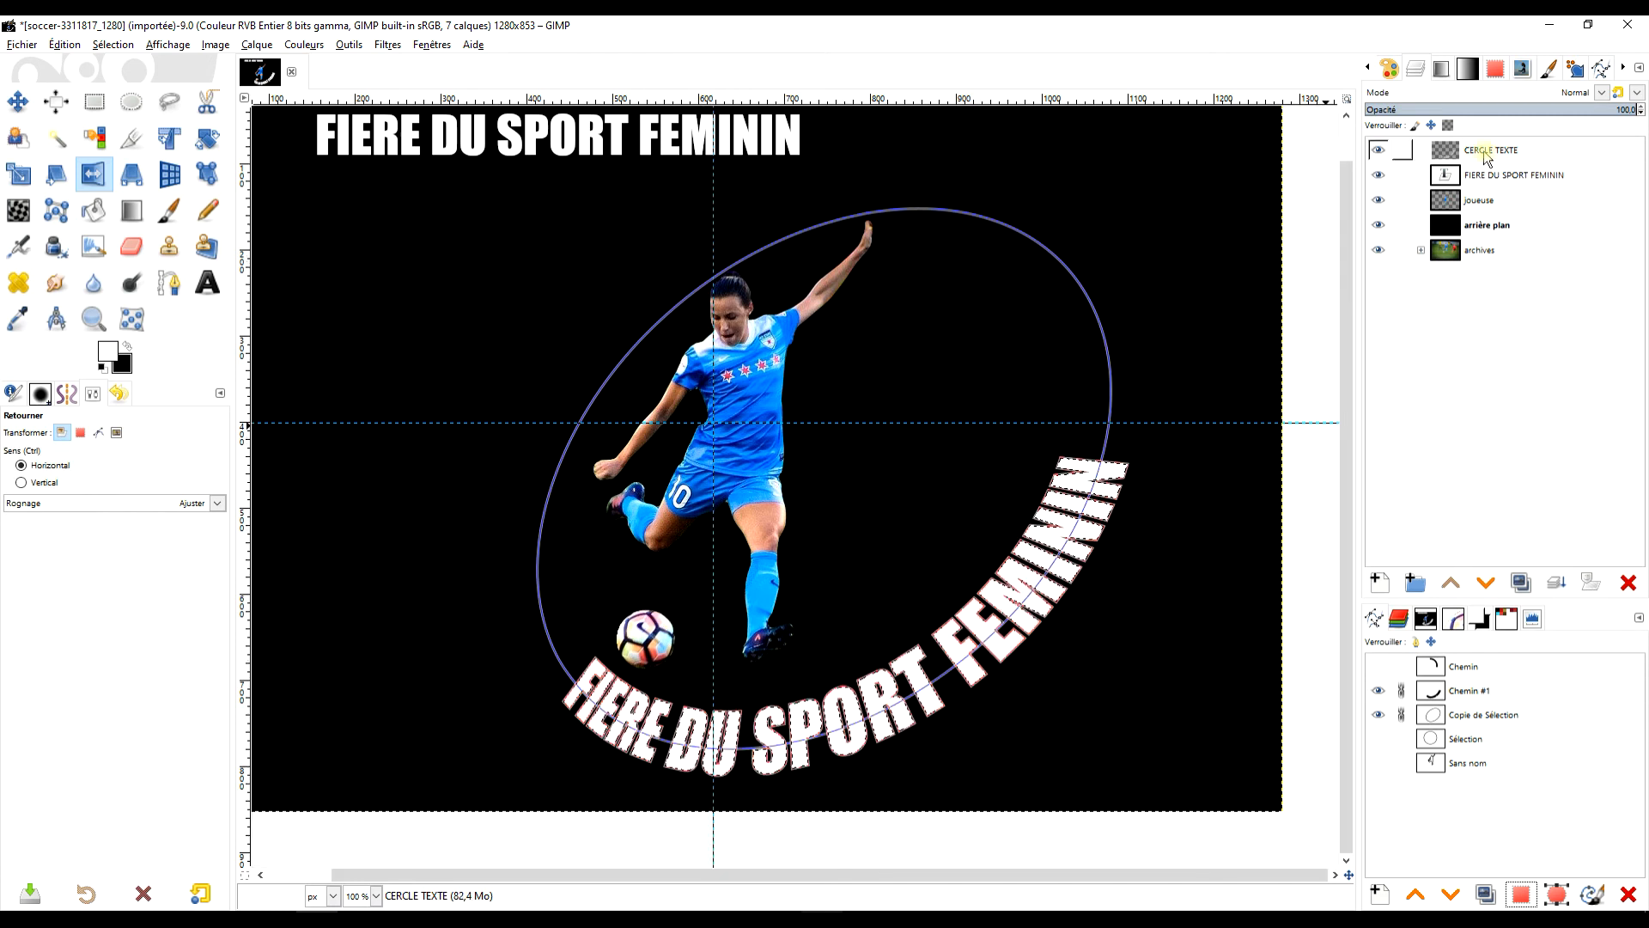
# Switch to the Rectangle Select tool and unlink the Chemin #1 and Copie de Sélection paths
pyautogui.click(95, 101)
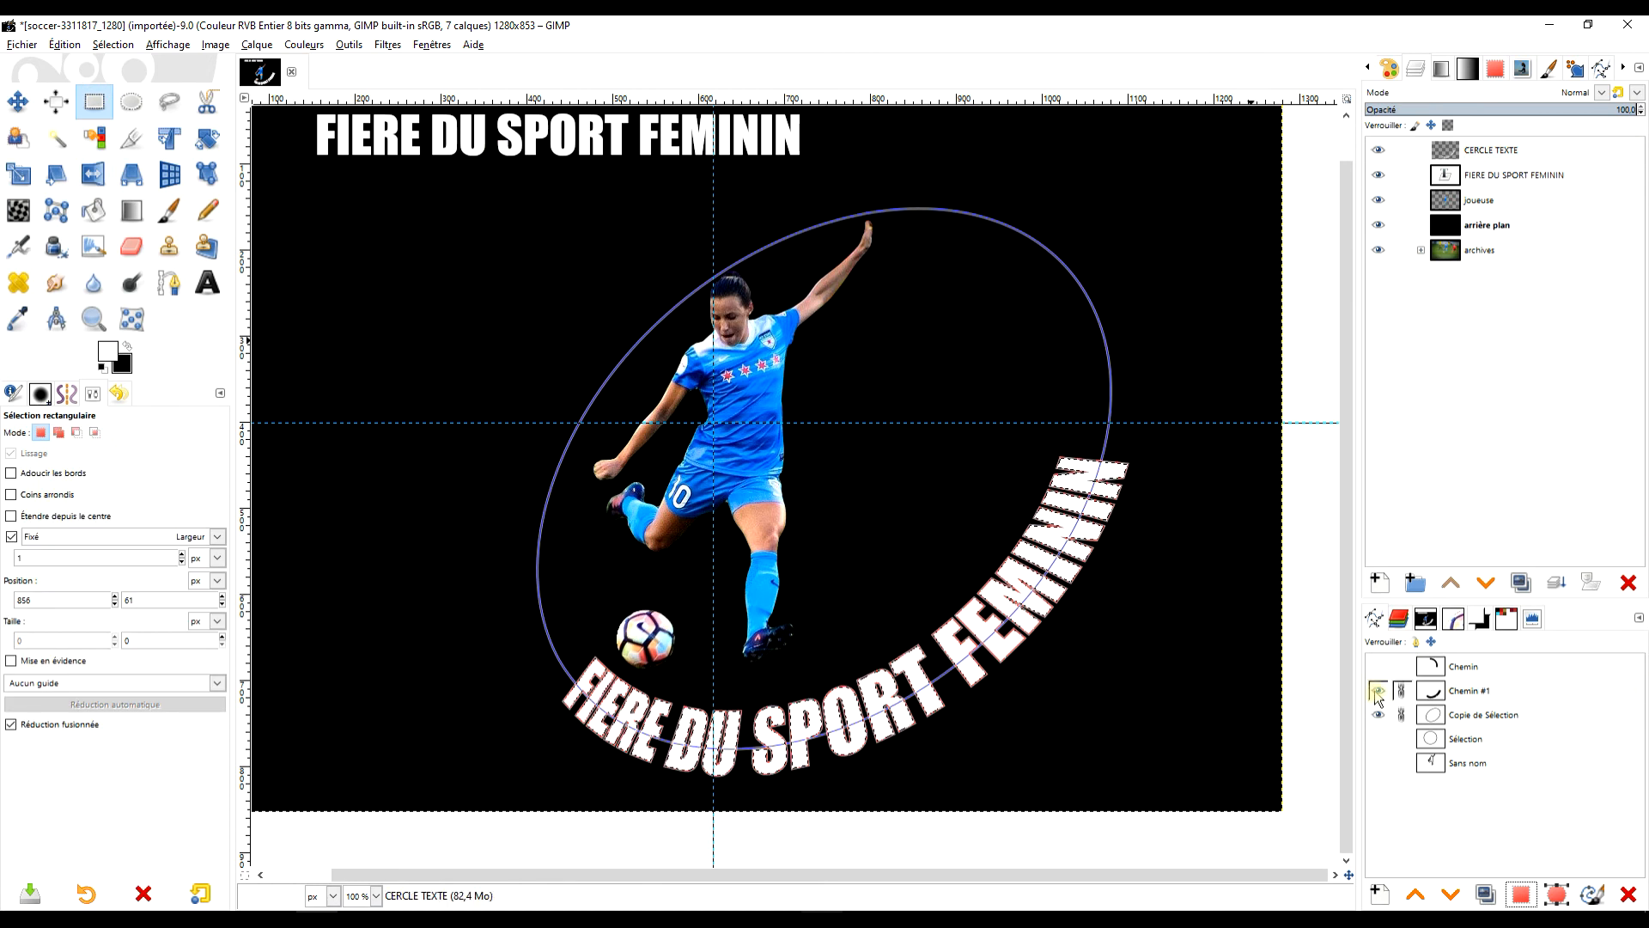
pyautogui.click(1443, 715)
pyautogui.moveTo(1093, 632); pyautogui.dragTo(1088, 521)
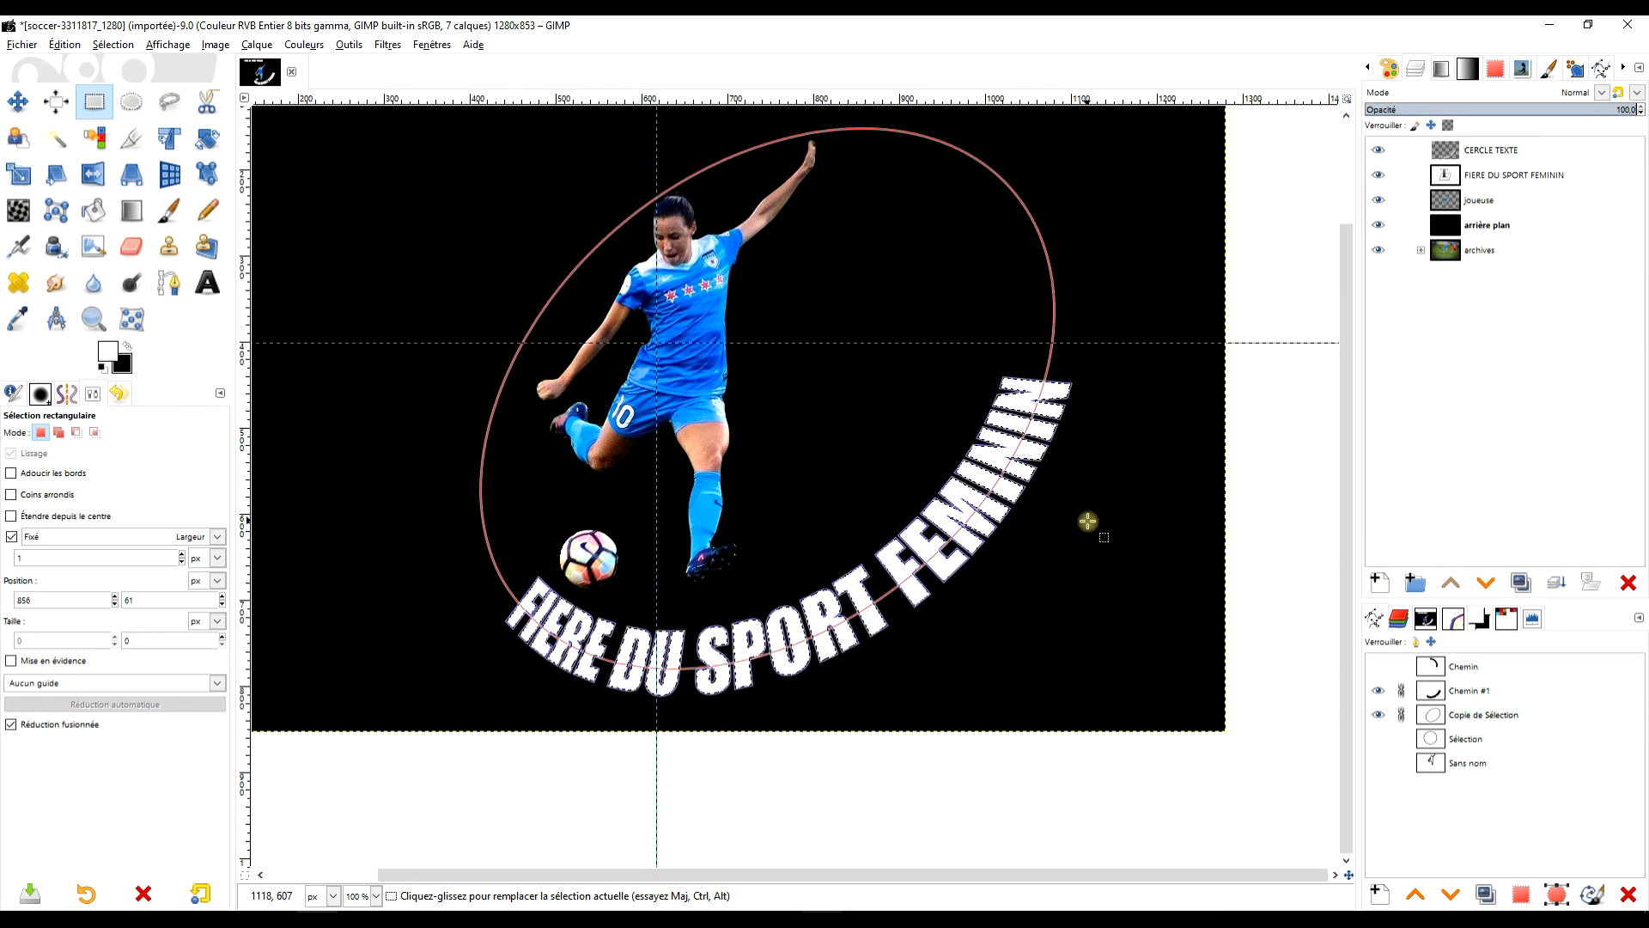
pyautogui.click(1401, 693)
pyautogui.click(1401, 714)
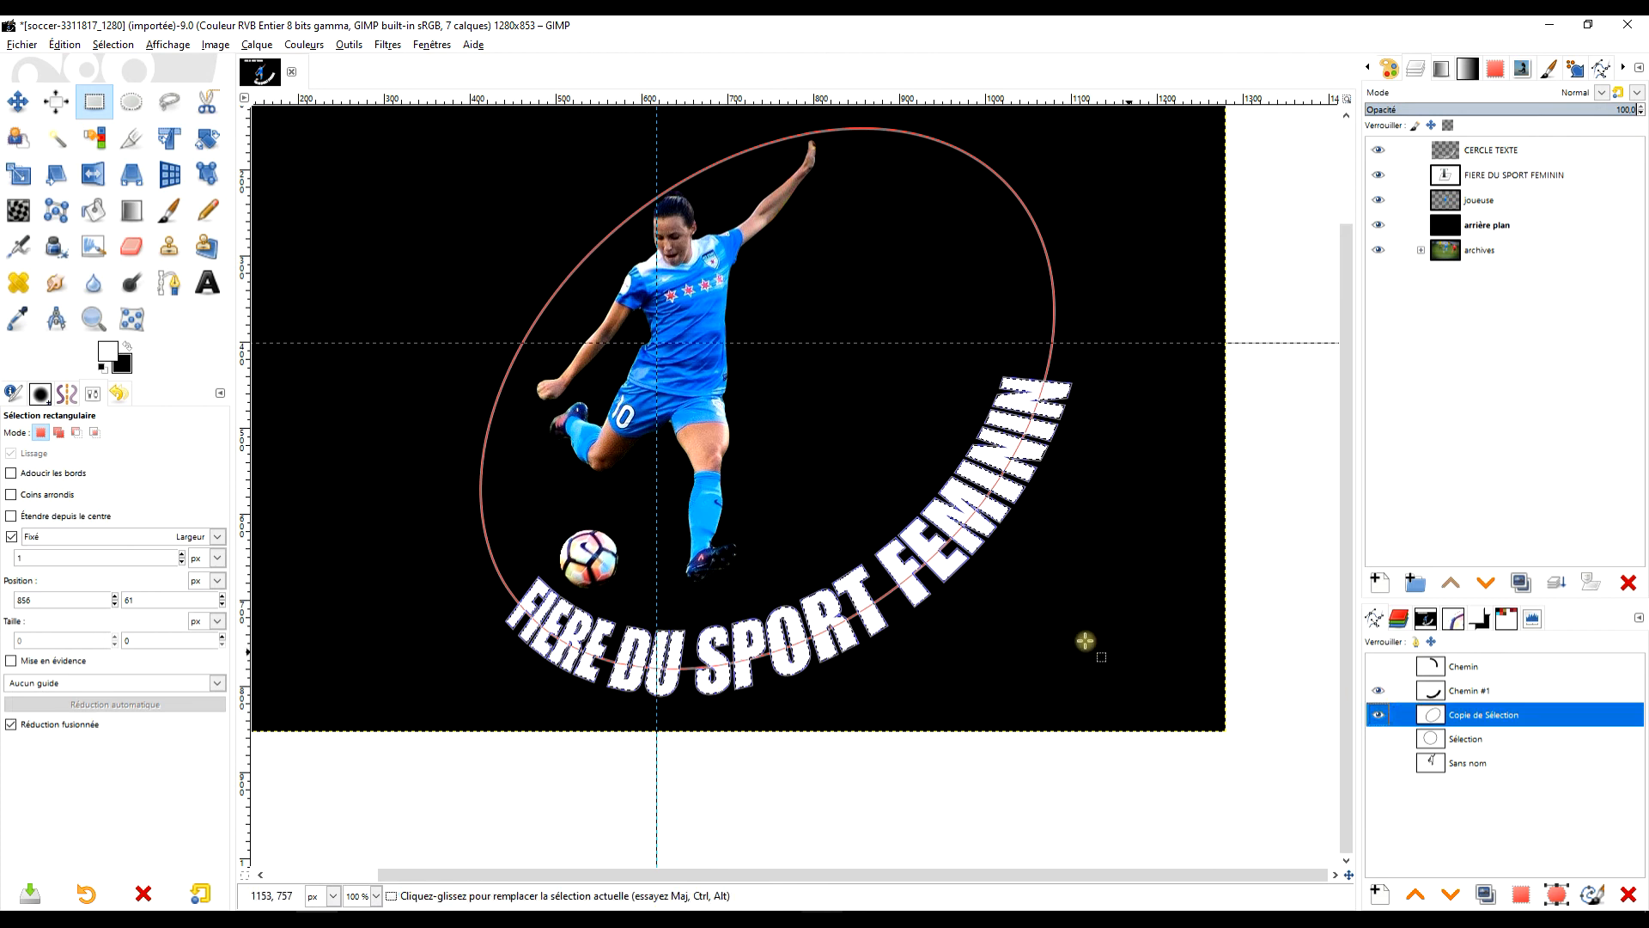
pyautogui.moveTo(1060, 627); pyautogui.dragTo(1050, 640)
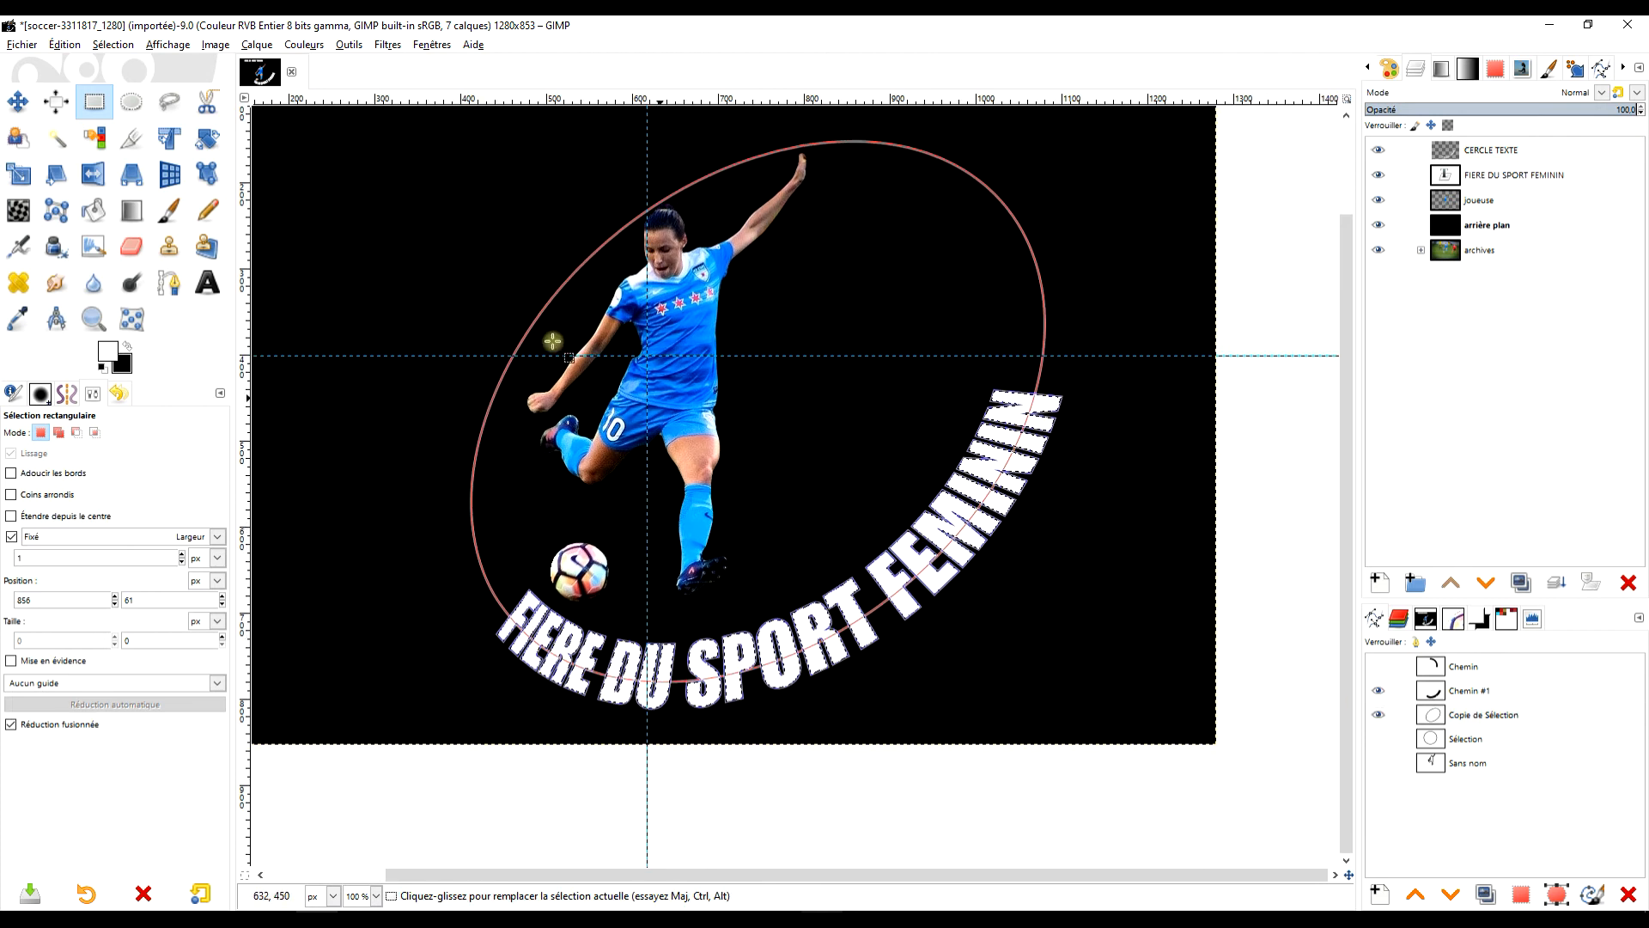
# Set the Scale tool to transform paths, choose the Copie de Sélection path, and clear the active selection
pyautogui.click(17, 174)
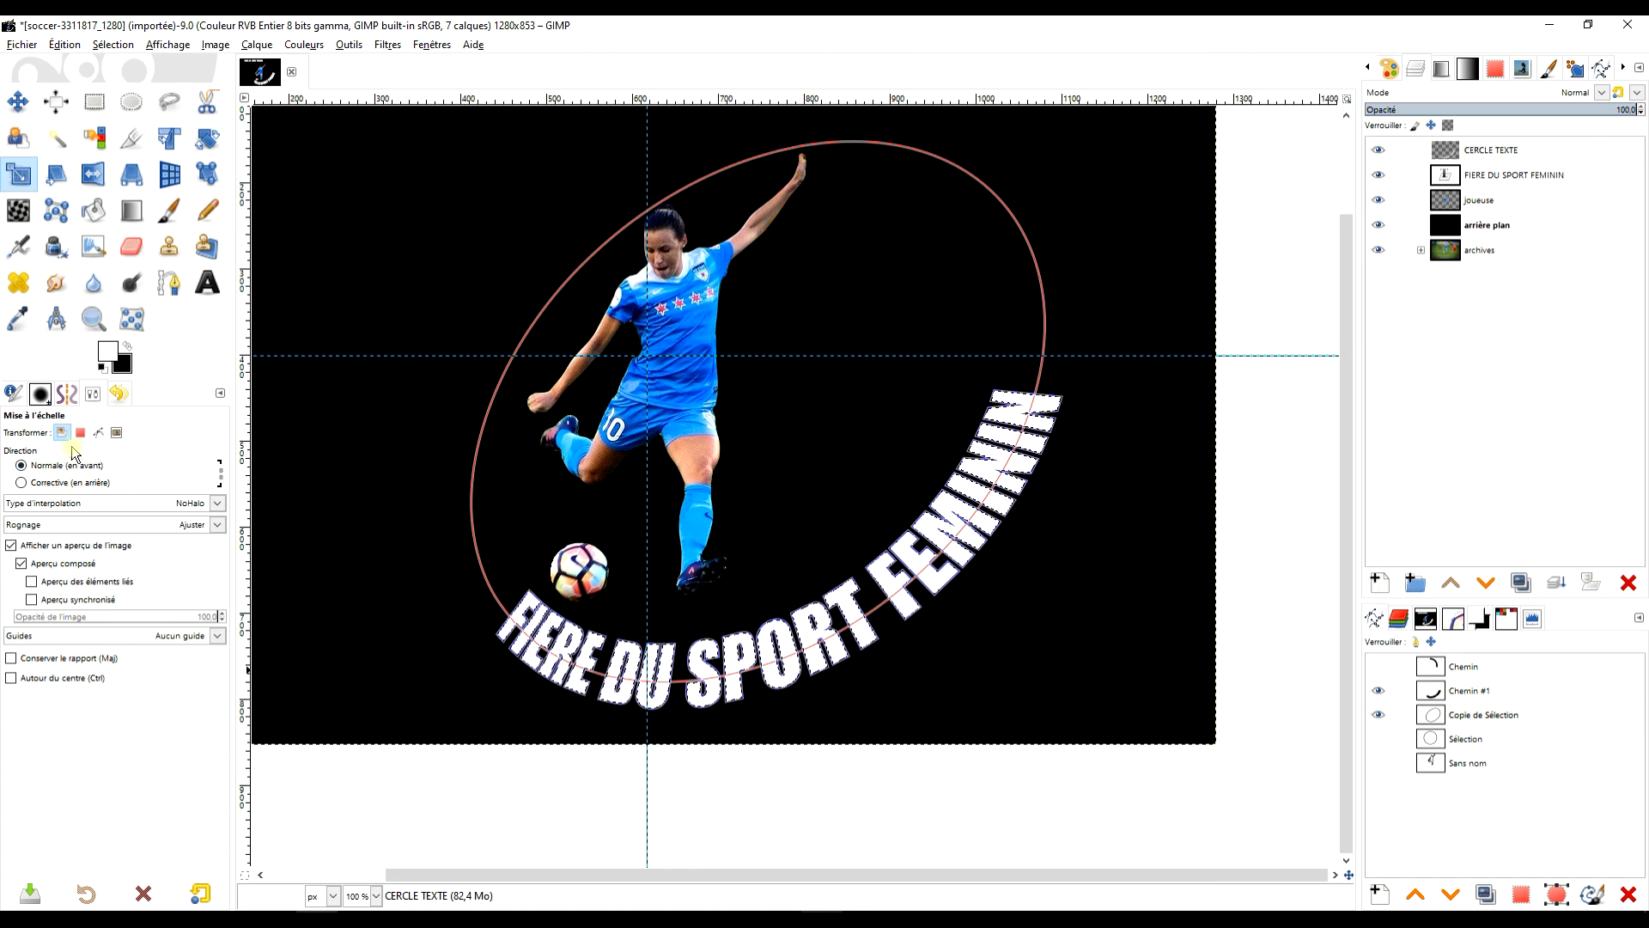
pyautogui.click(97, 432)
pyautogui.click(1487, 715)
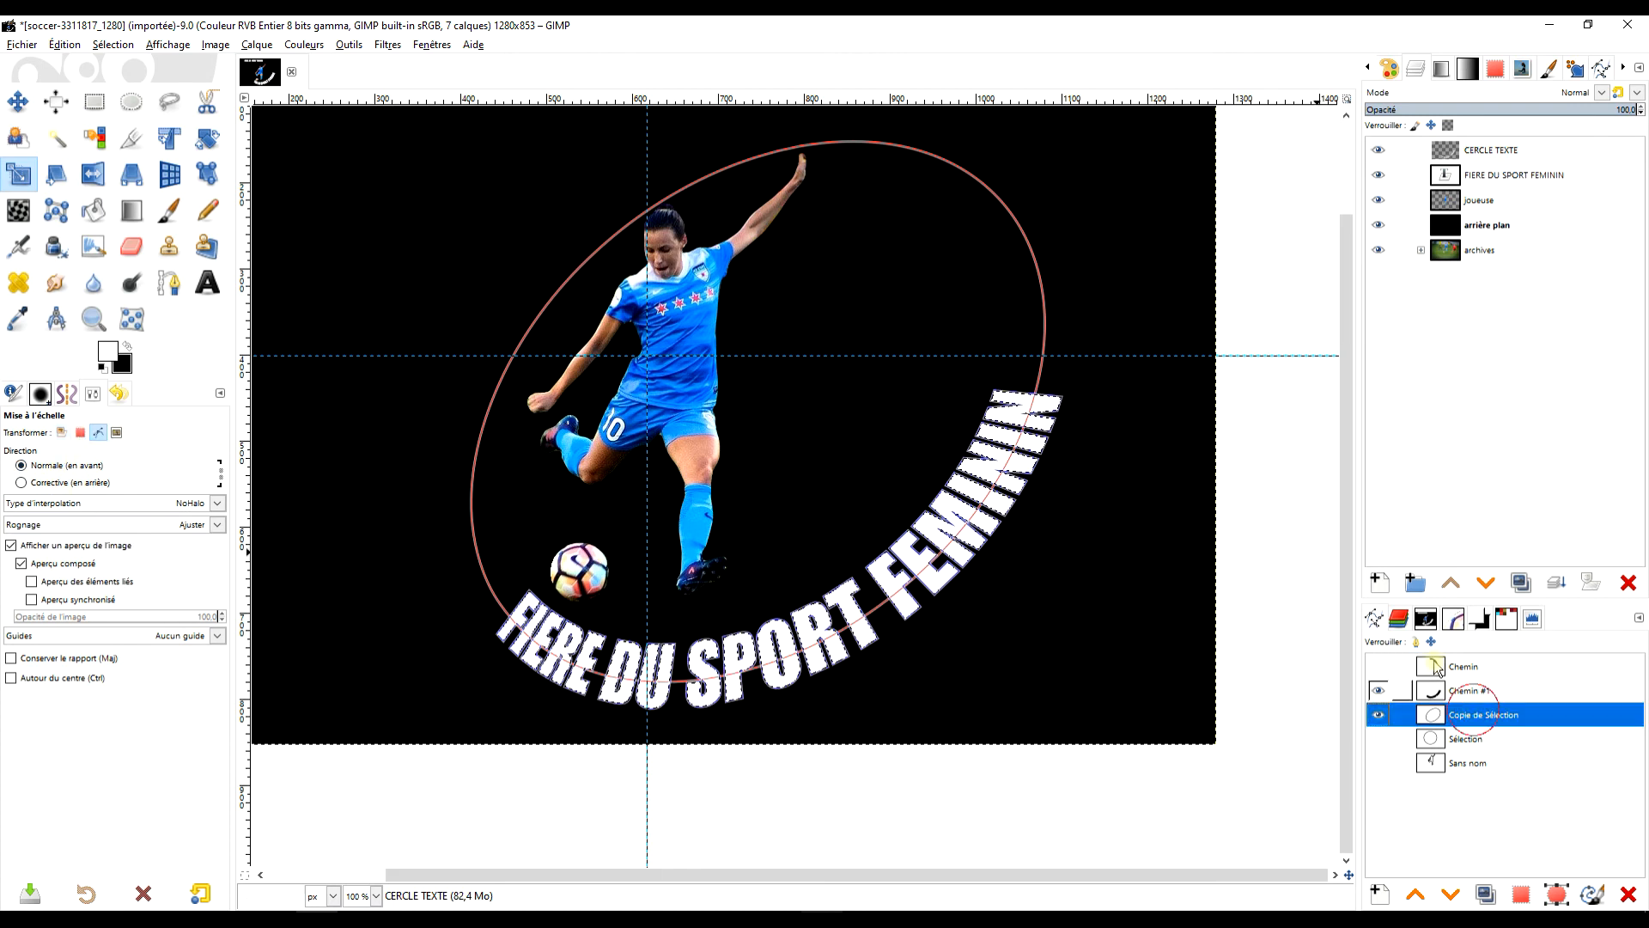
pyautogui.click(1039, 281)
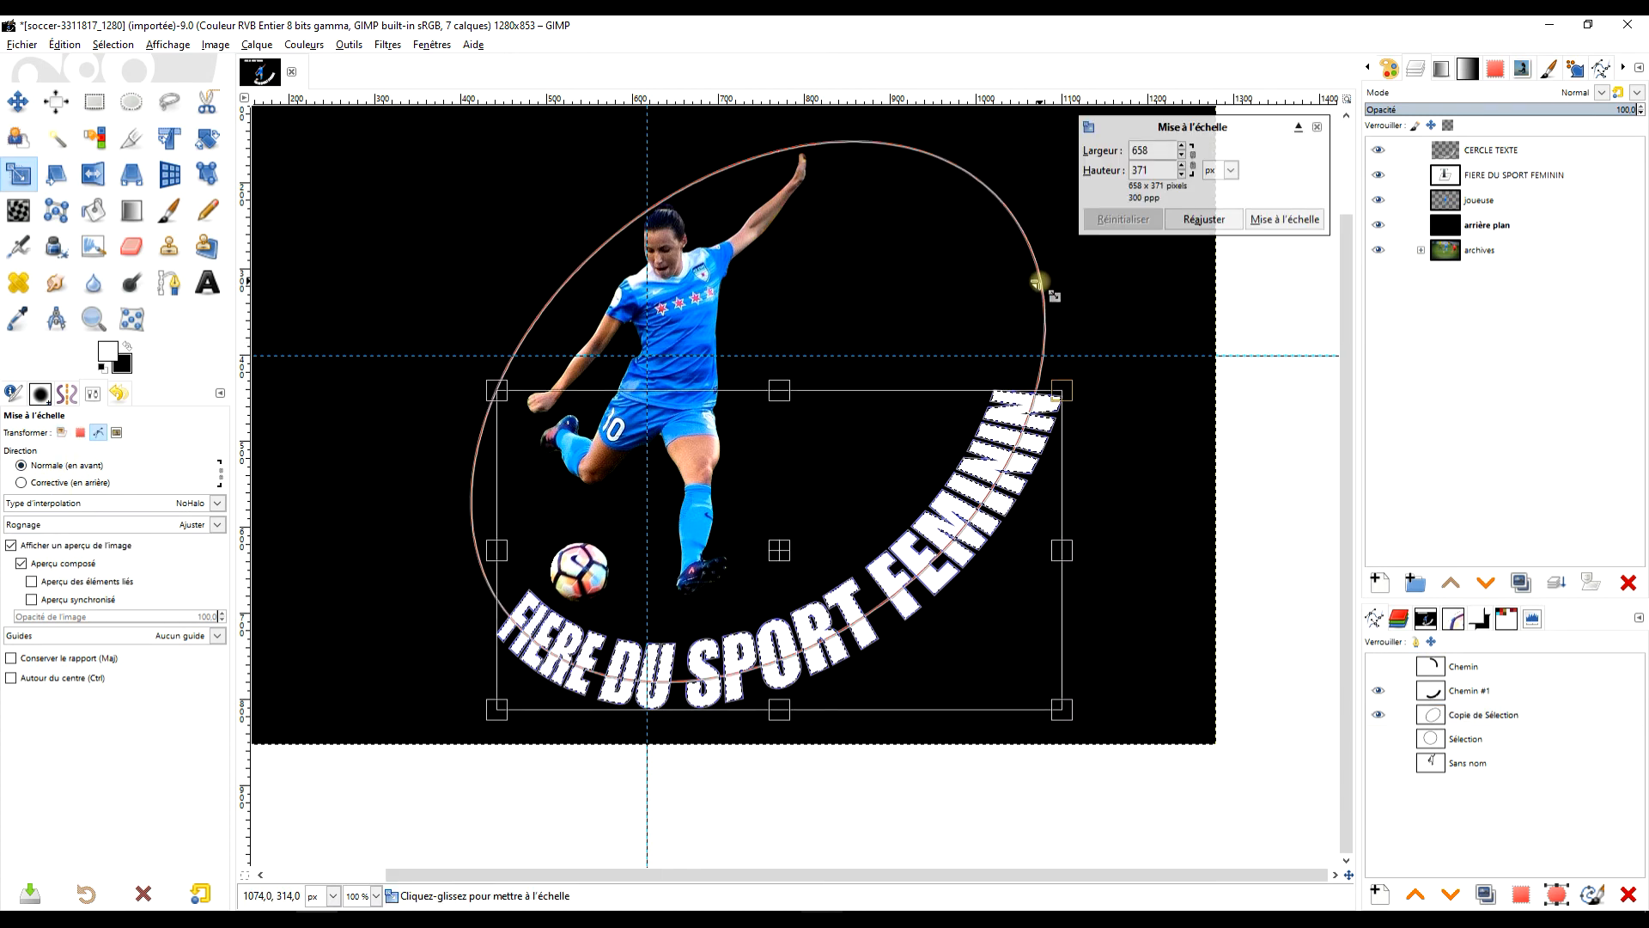
pyautogui.click(1315, 129)
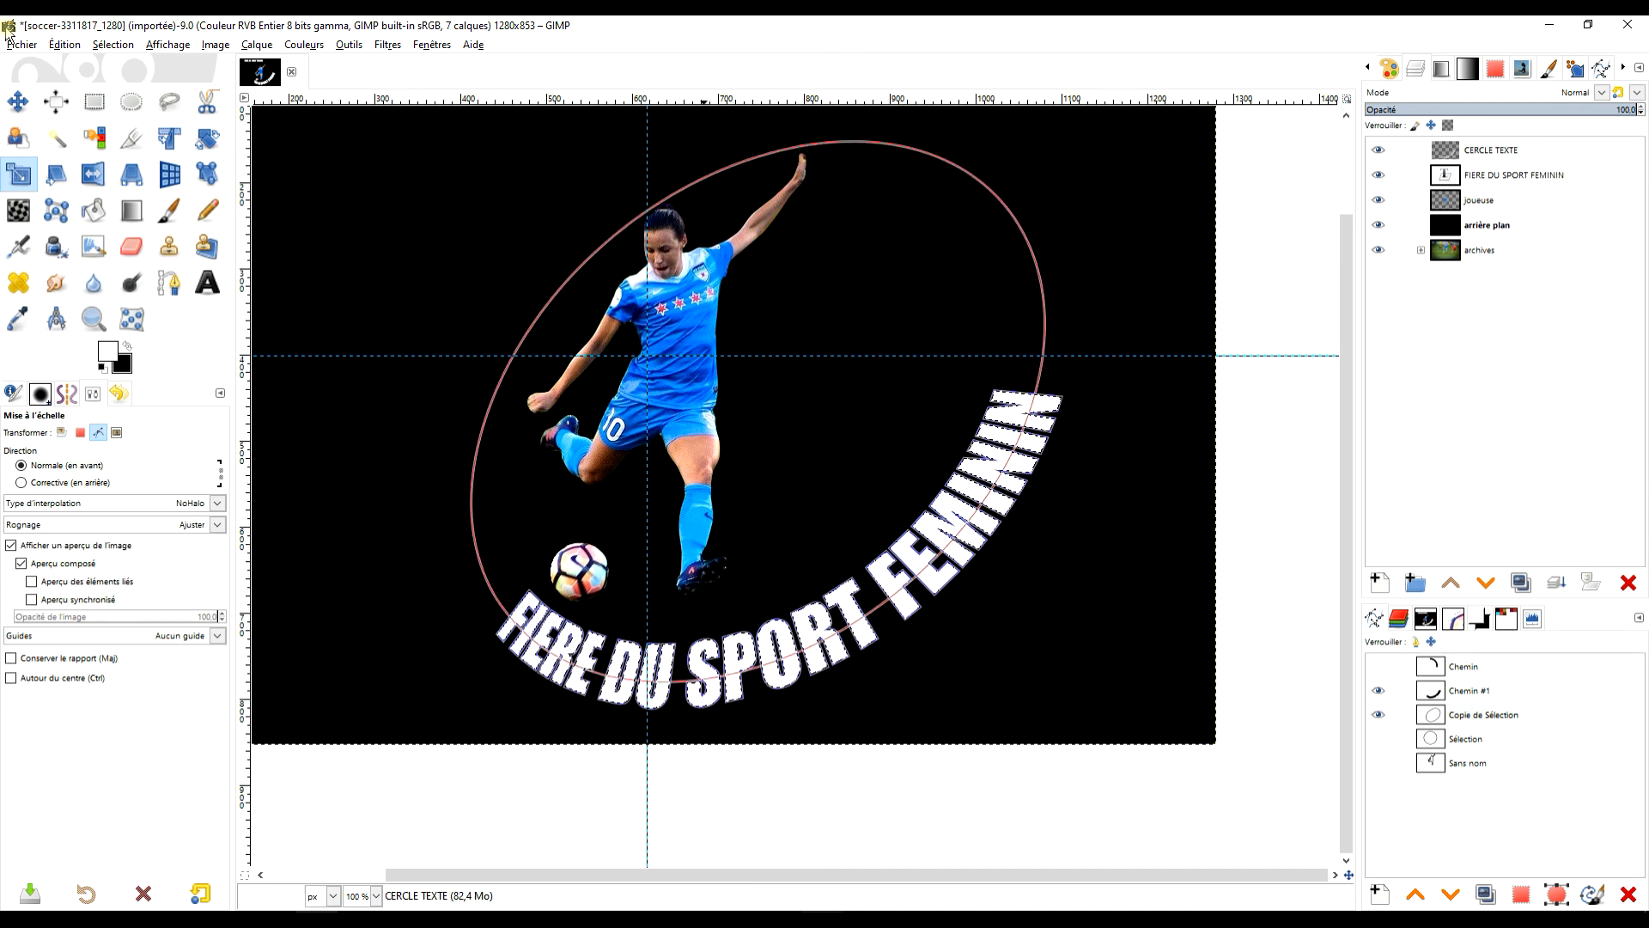
pyautogui.click(112, 44)
pyautogui.click(126, 83)
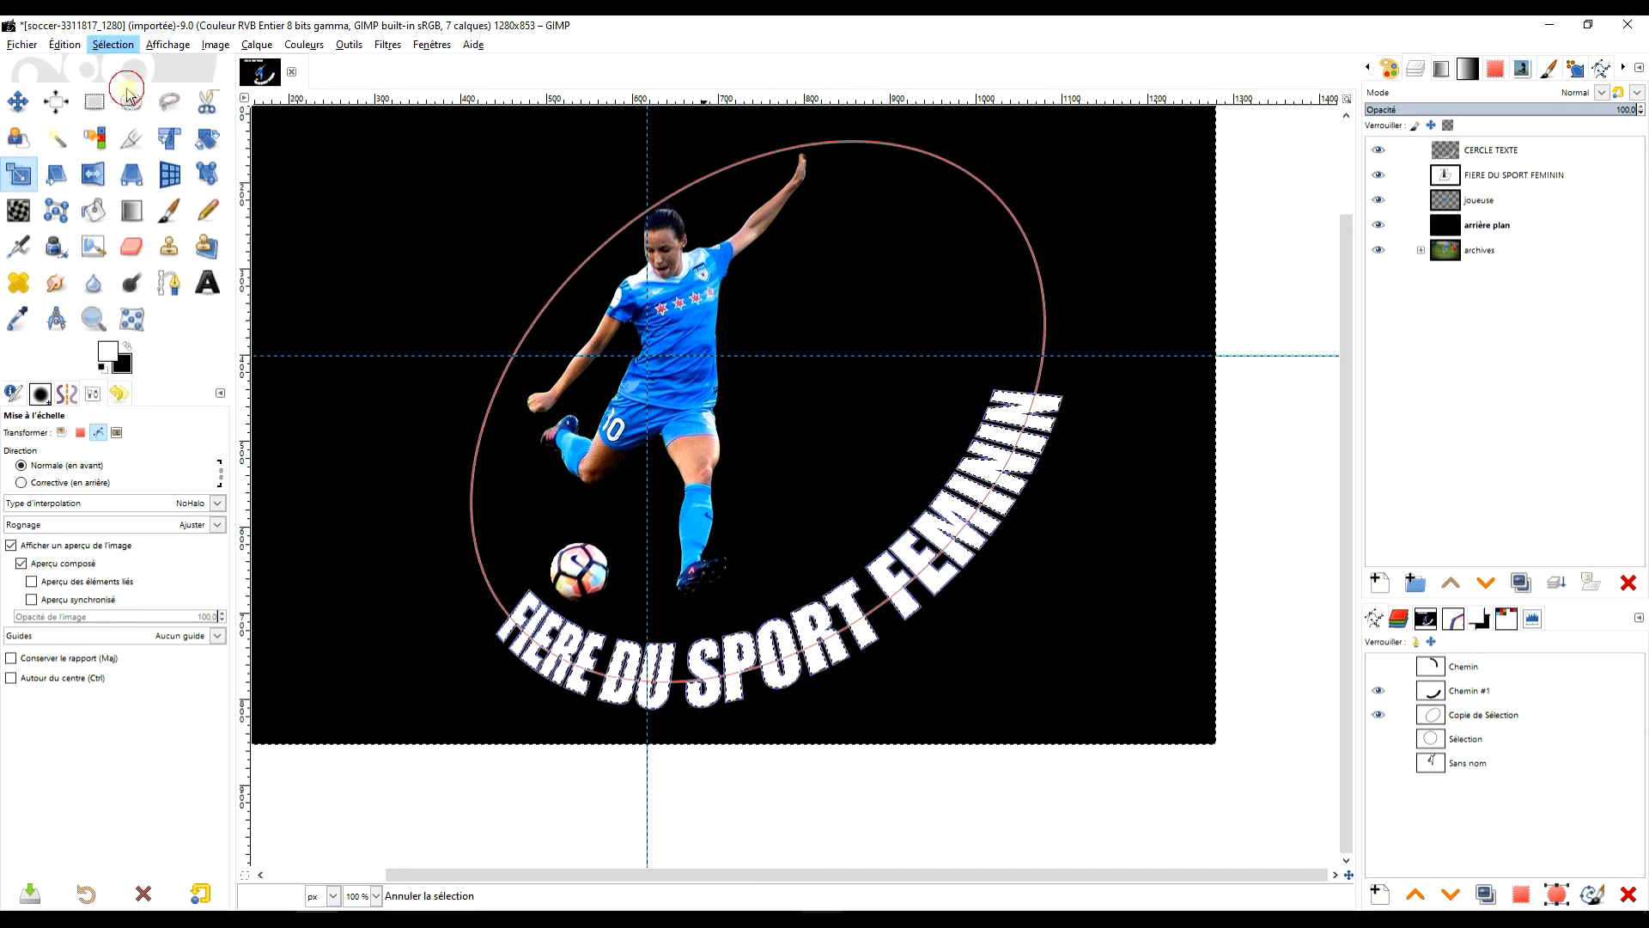
# Scale the ellipse path down to about 590 × 529 px and move it inside the curved text
pyautogui.click(593, 251)
pyautogui.moveTo(767, 424); pyautogui.dragTo(765, 366)
pyautogui.moveTo(1046, 627); pyautogui.dragTo(952, 539)
pyautogui.moveTo(730, 327); pyautogui.dragTo(745, 411)
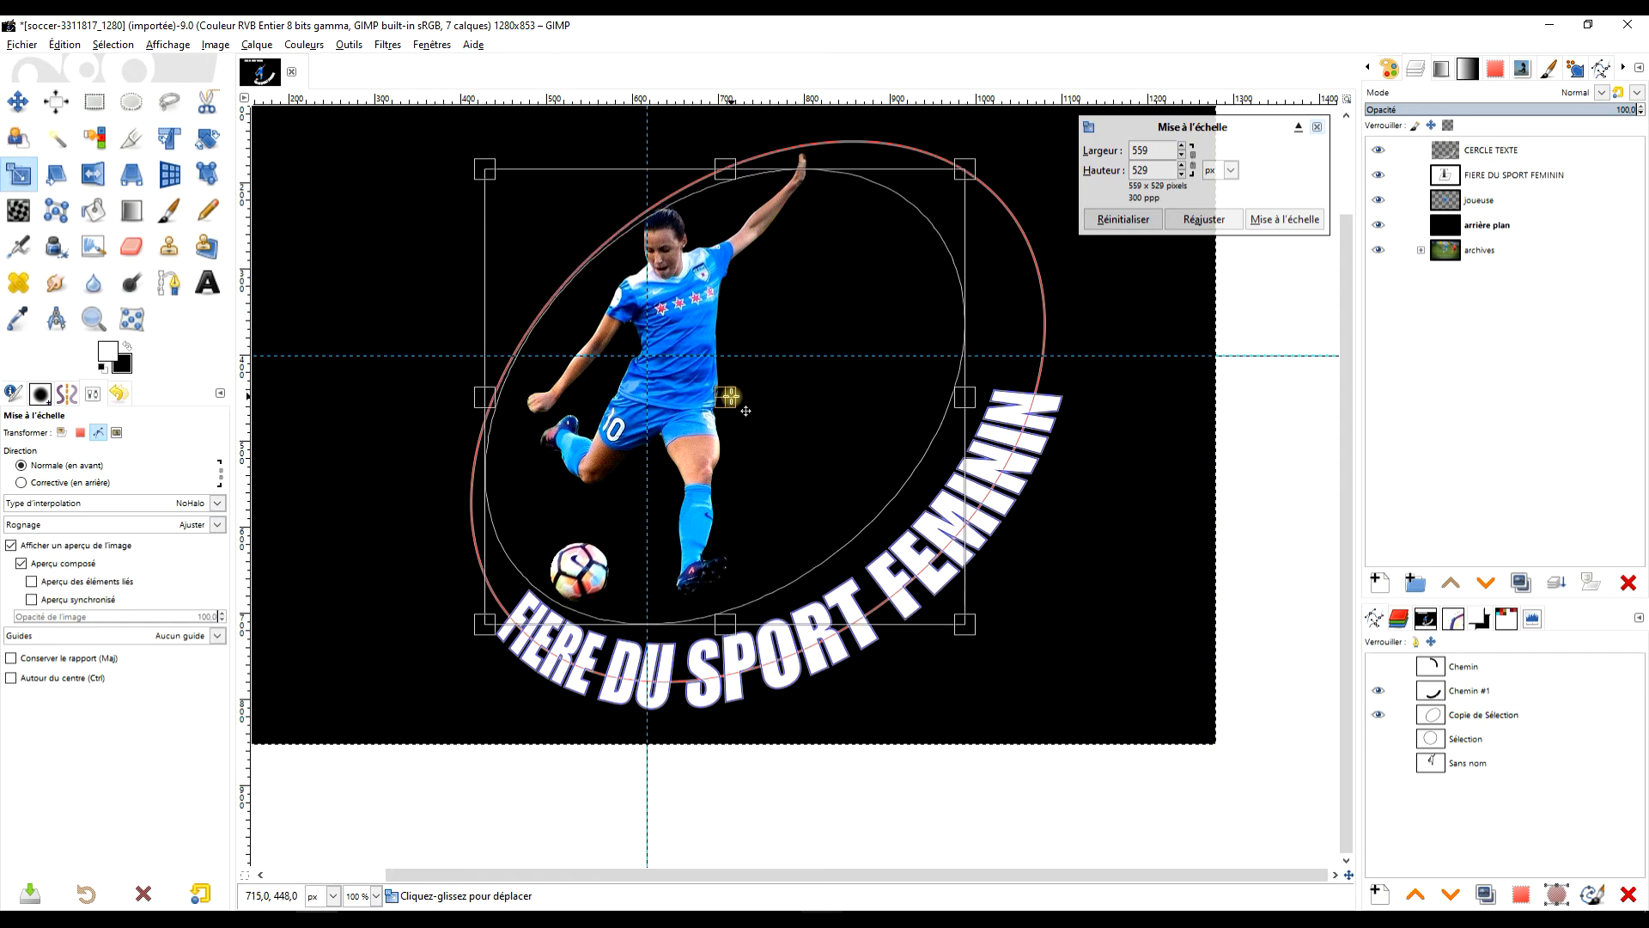
pyautogui.moveTo(964, 397); pyautogui.dragTo(993, 397)
# Fine-tune the ellipse path's size to about 601 × 577 px so it skirts the letters, and apply the scaling
pyautogui.scroll(2, 891, 269)
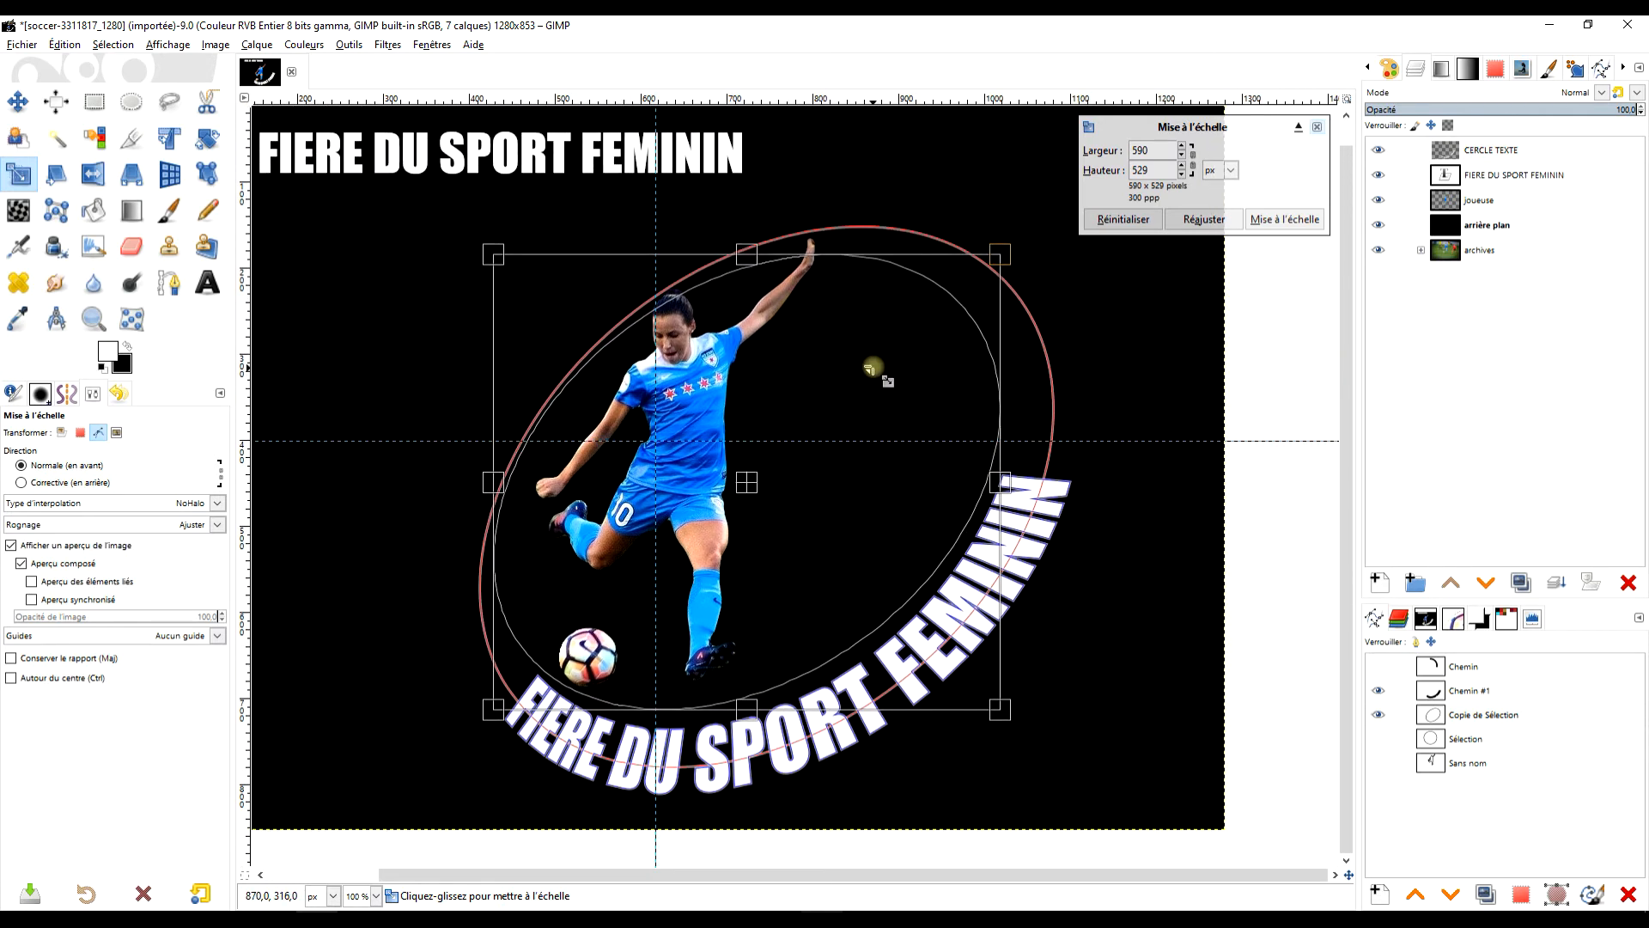
pyautogui.moveTo(754, 252); pyautogui.dragTo(749, 225)
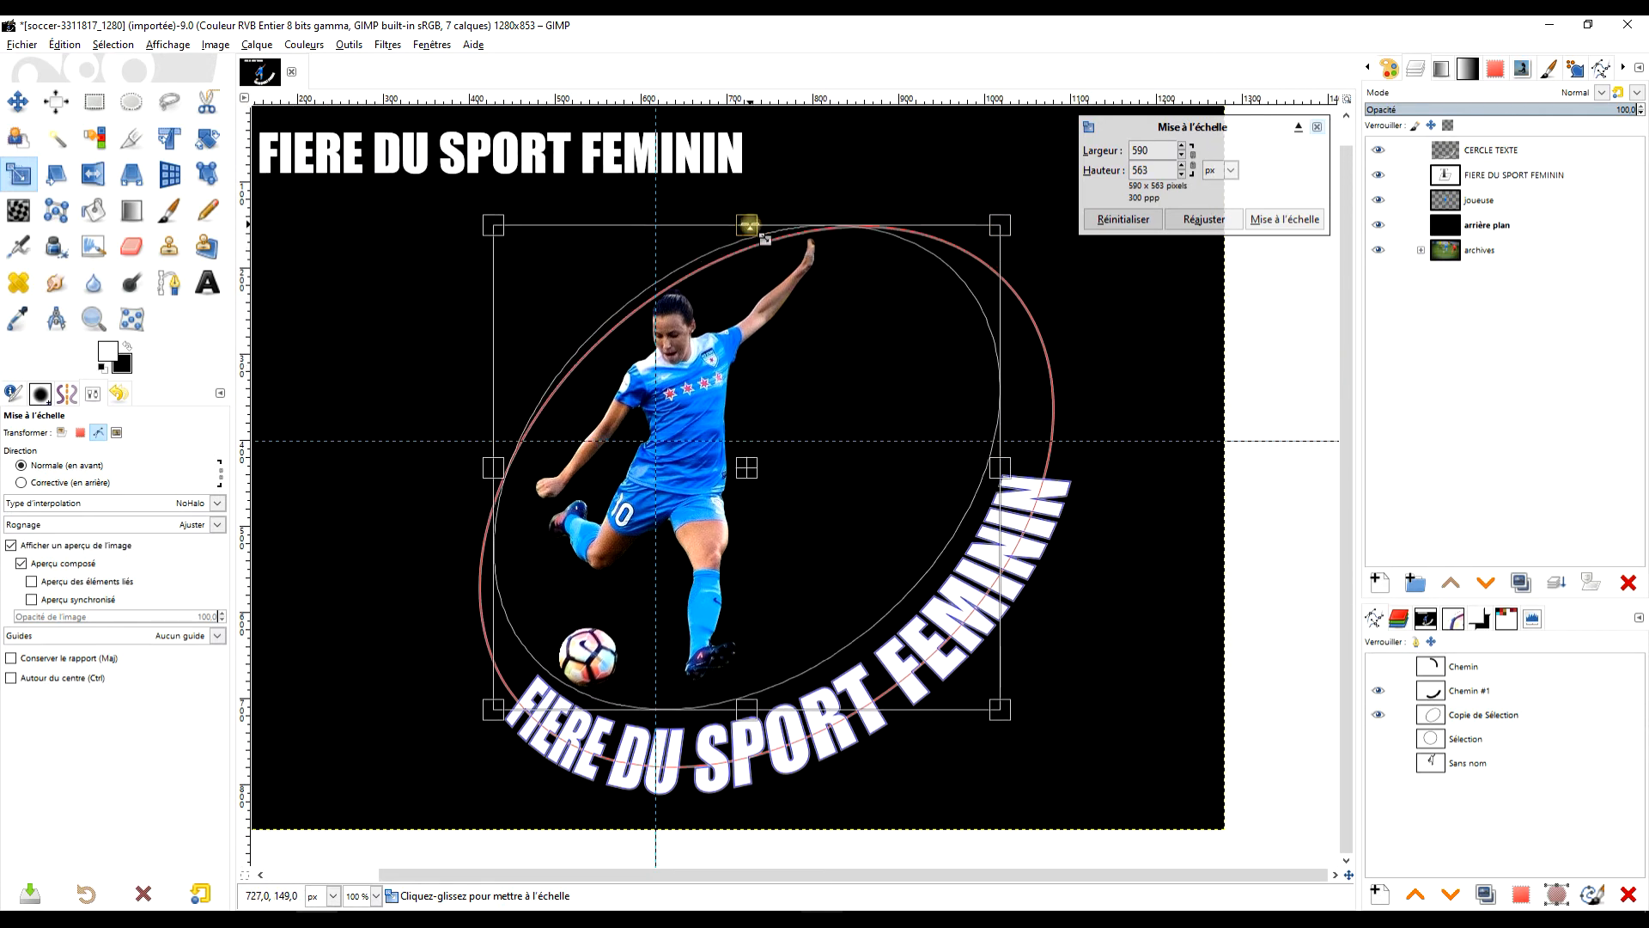
pyautogui.moveTo(490, 469); pyautogui.dragTo(494, 469)
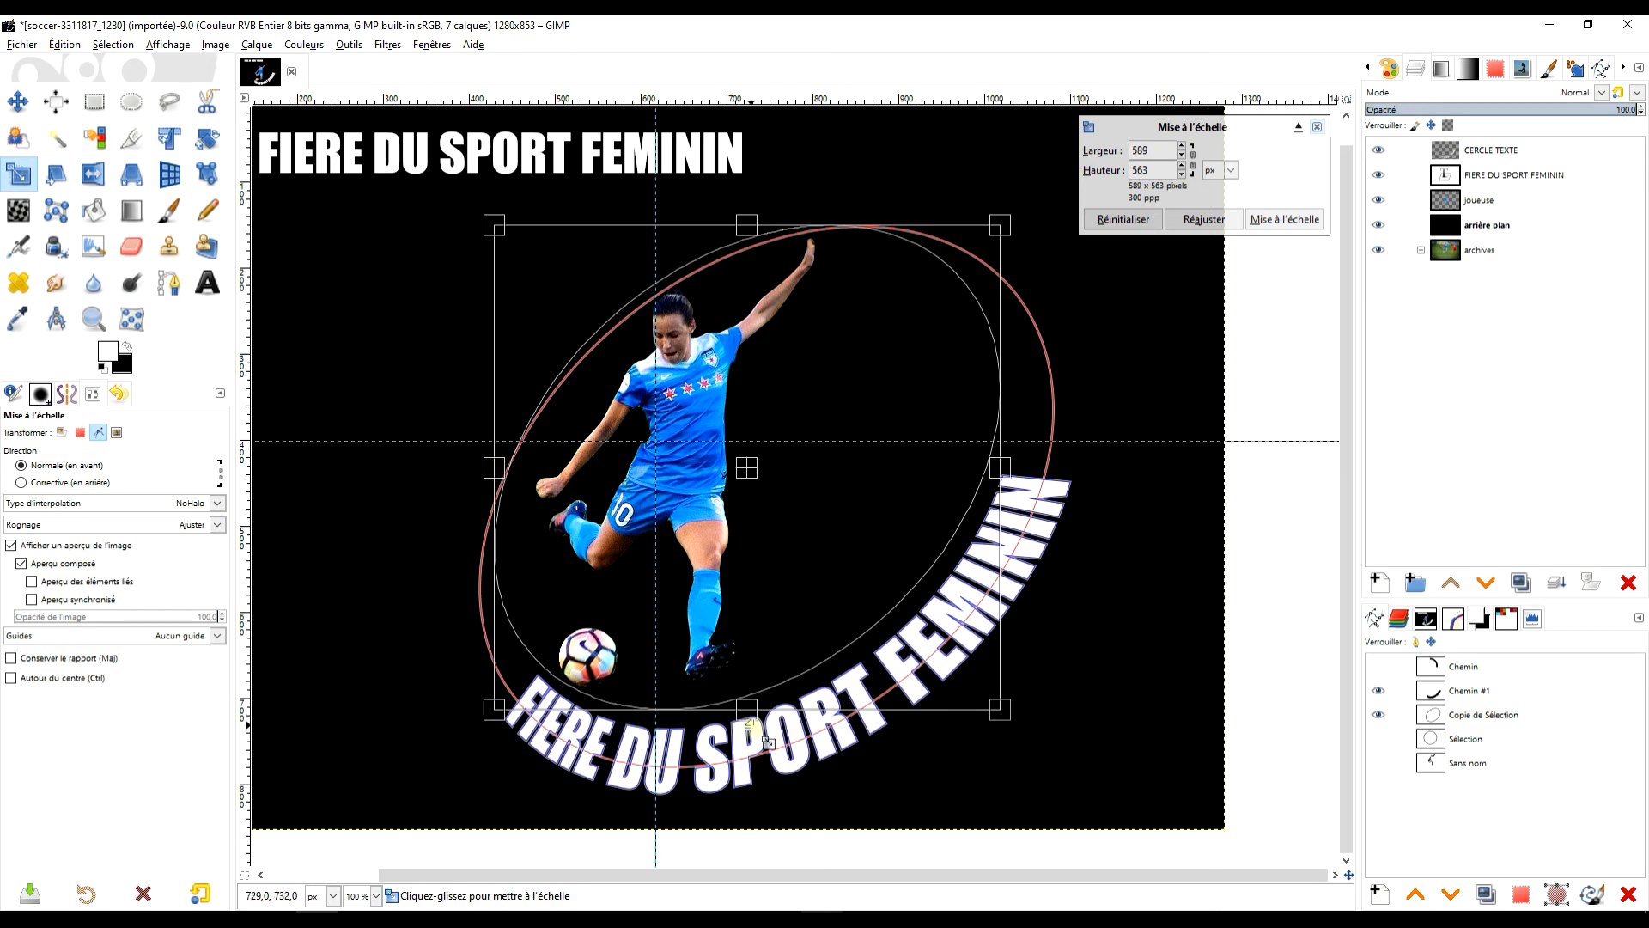
pyautogui.moveTo(756, 713); pyautogui.dragTo(756, 716)
pyautogui.moveTo(1000, 469); pyautogui.dragTo(1012, 471)
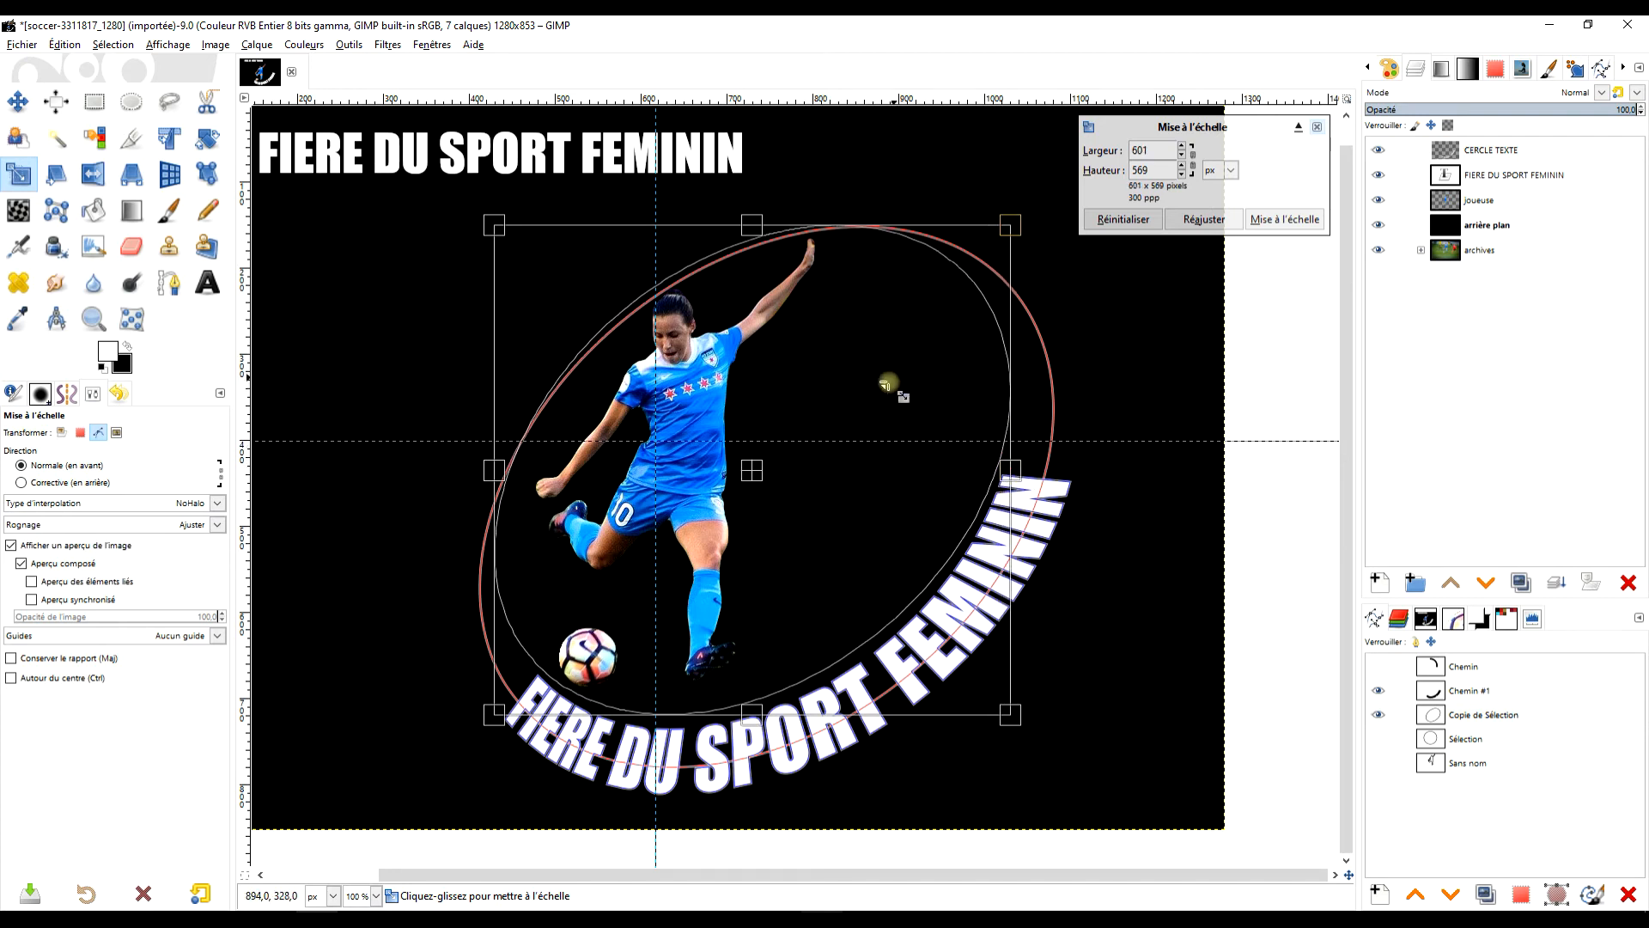
pyautogui.moveTo(759, 223); pyautogui.dragTo(759, 218)
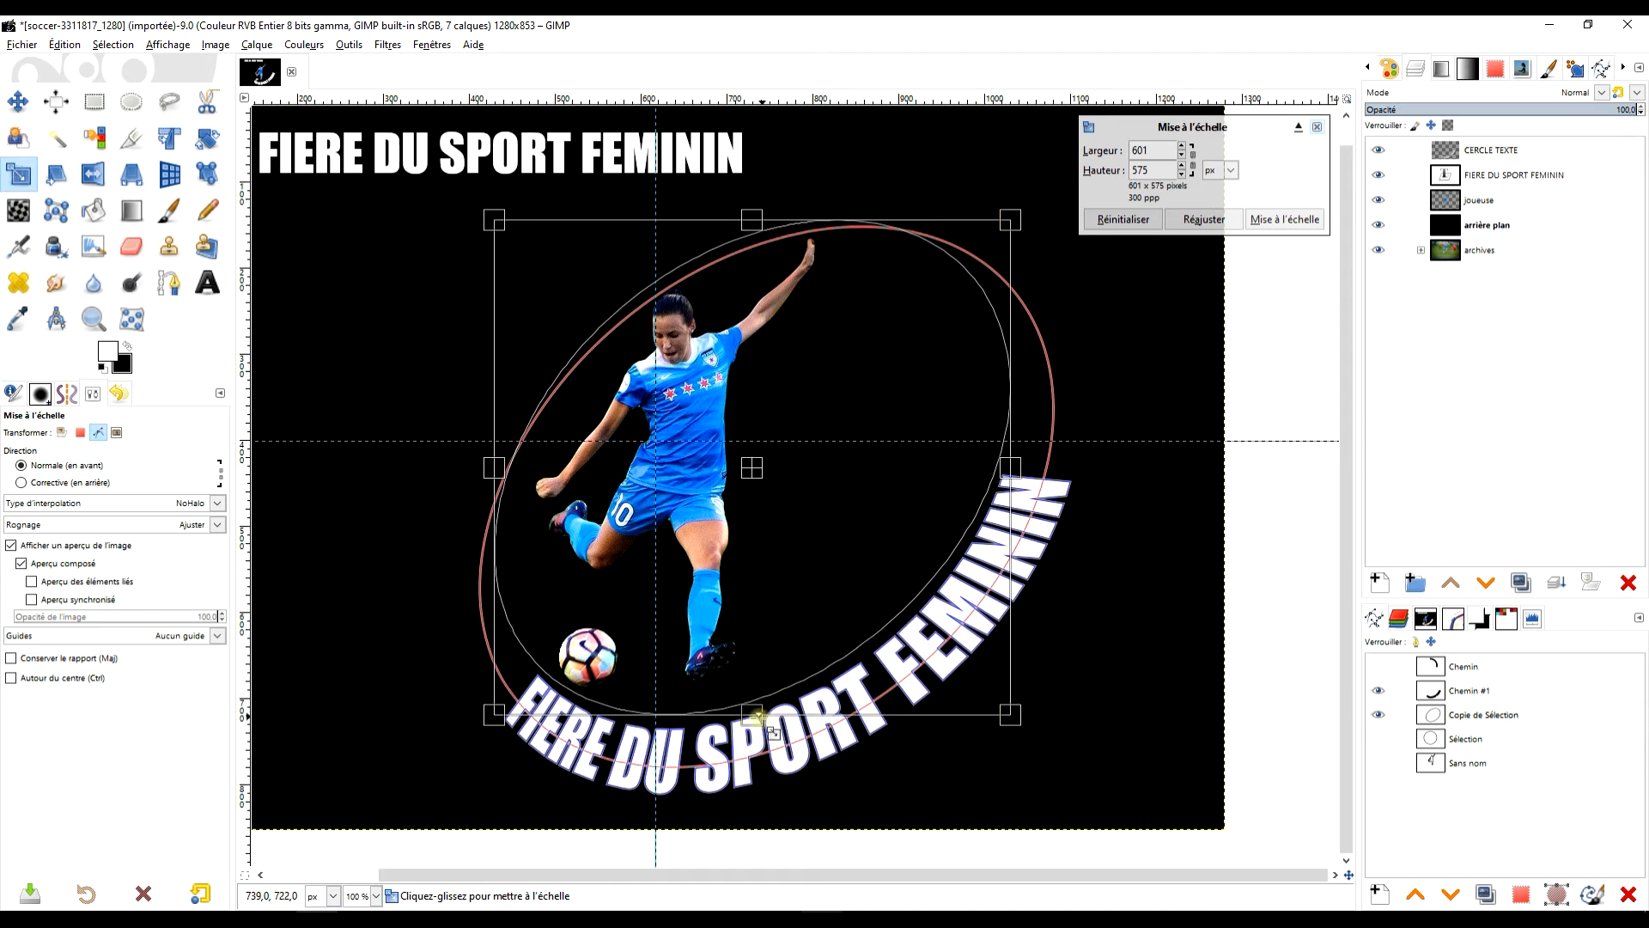
pyautogui.moveTo(749, 719); pyautogui.dragTo(748, 720)
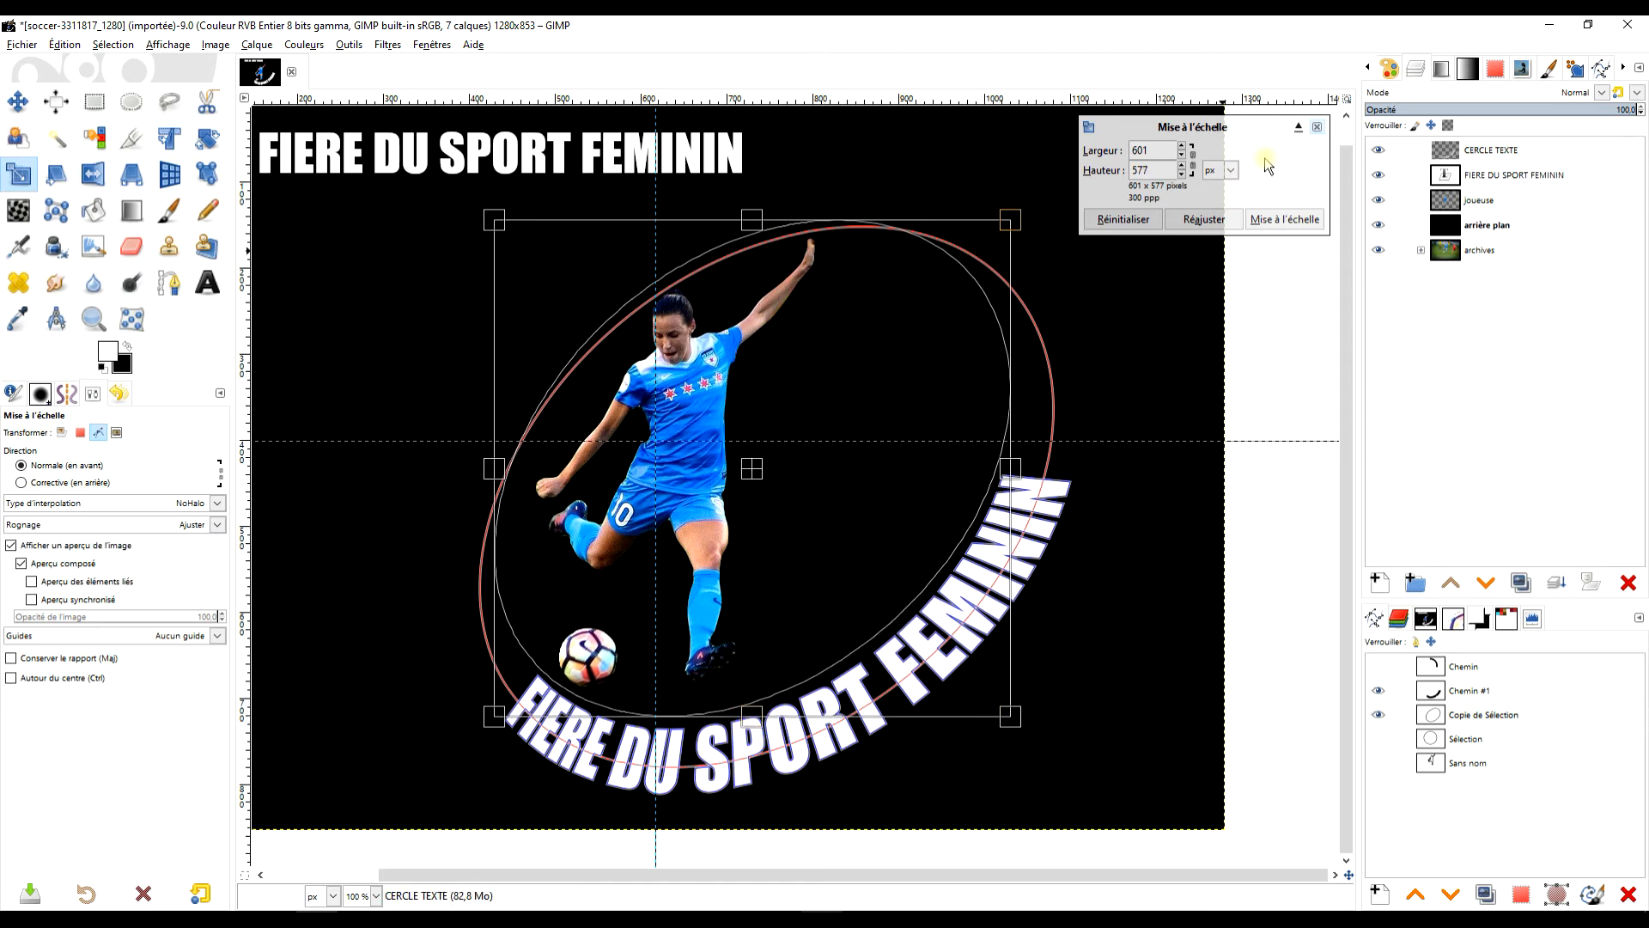
pyautogui.click(1295, 220)
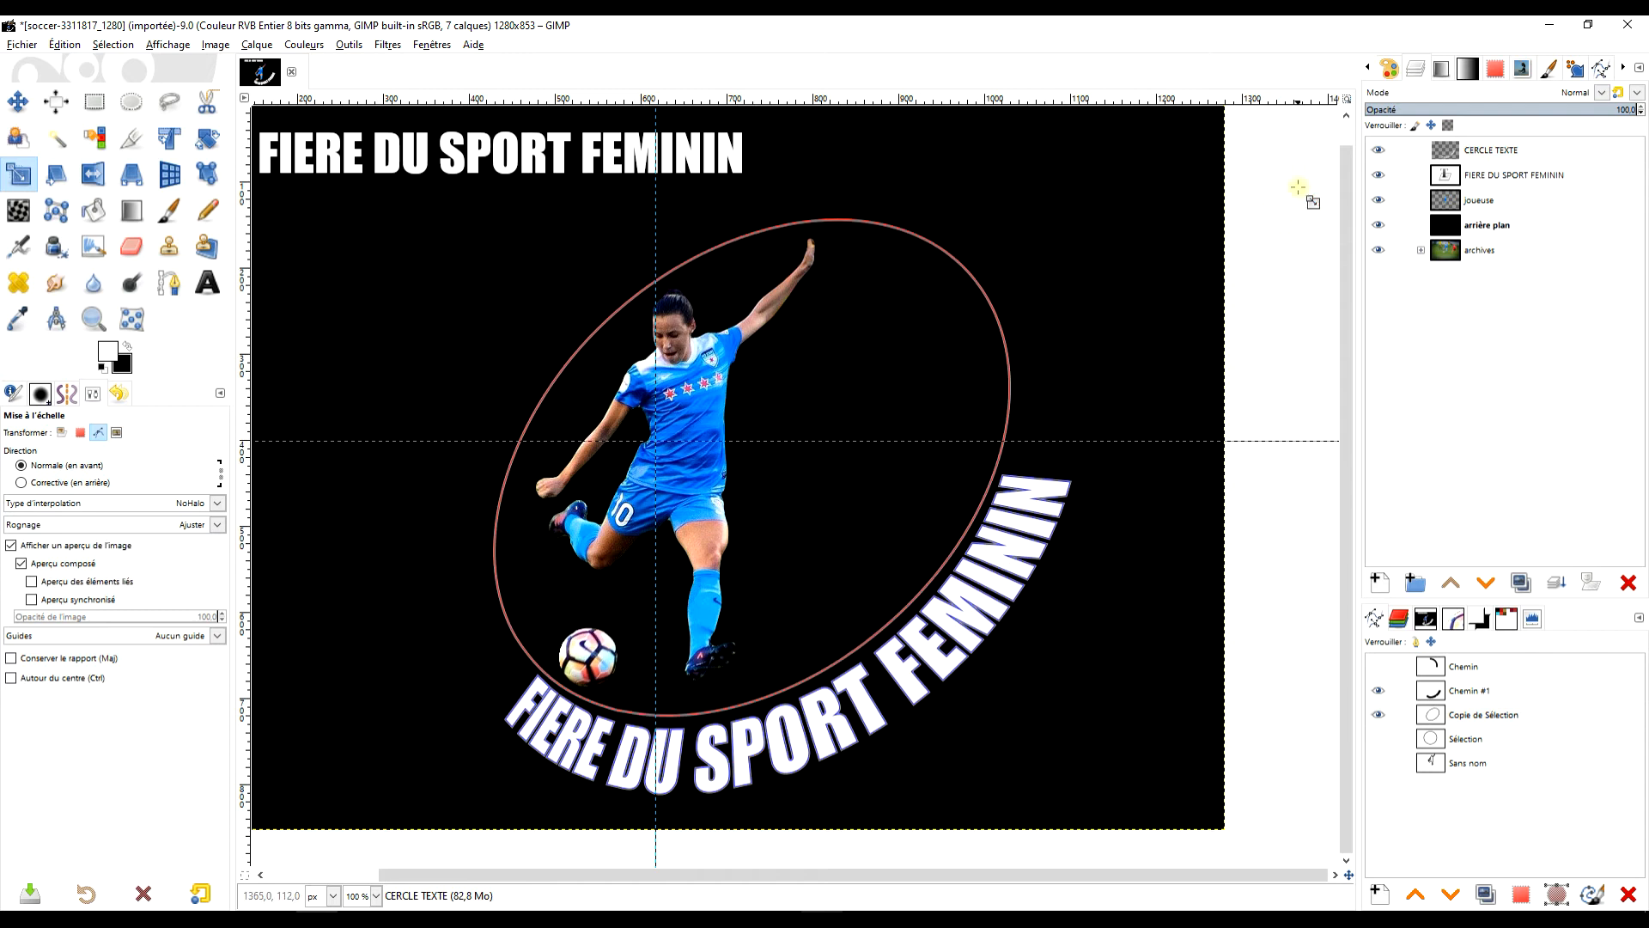
# Set the Scale tool back to layers and create a new transparent layer named CERCLE
pyautogui.click(60, 434)
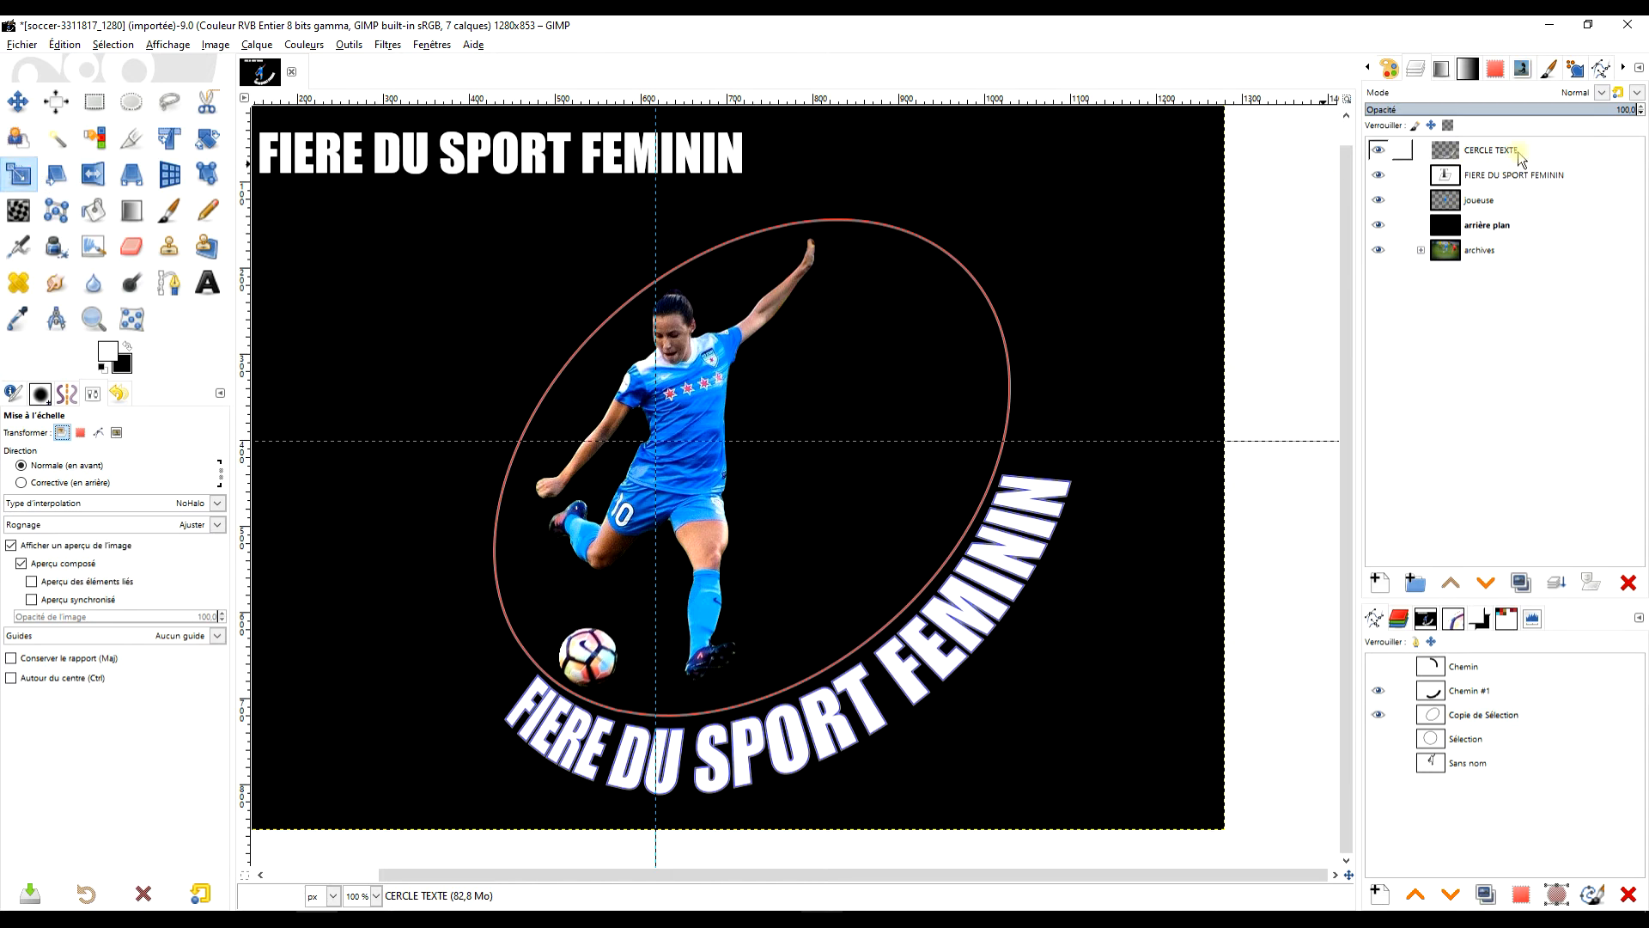
pyautogui.click(1378, 584)
pyautogui.click(1341, 478)
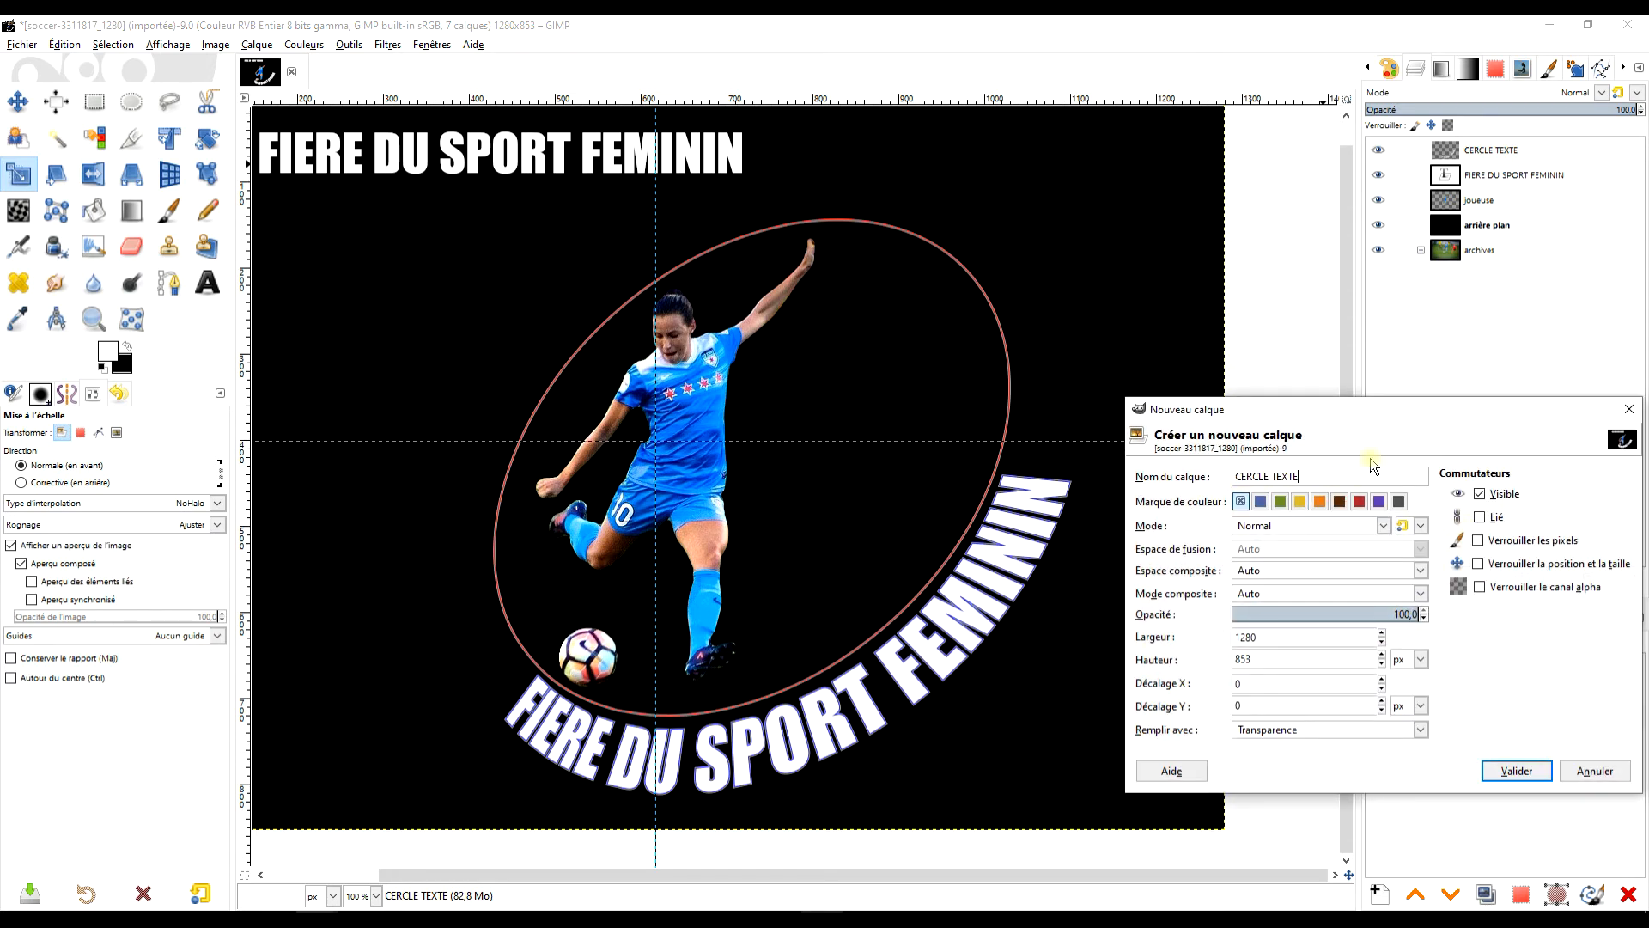
pyautogui.press('BackSpace')
pyautogui.press('BackSpace')
pyautogui.press('BackSpace')
pyautogui.press('BackSpace')
pyautogui.press('BackSpace')
pyautogui.press('BackSpace')
pyautogui.click(1518, 770)
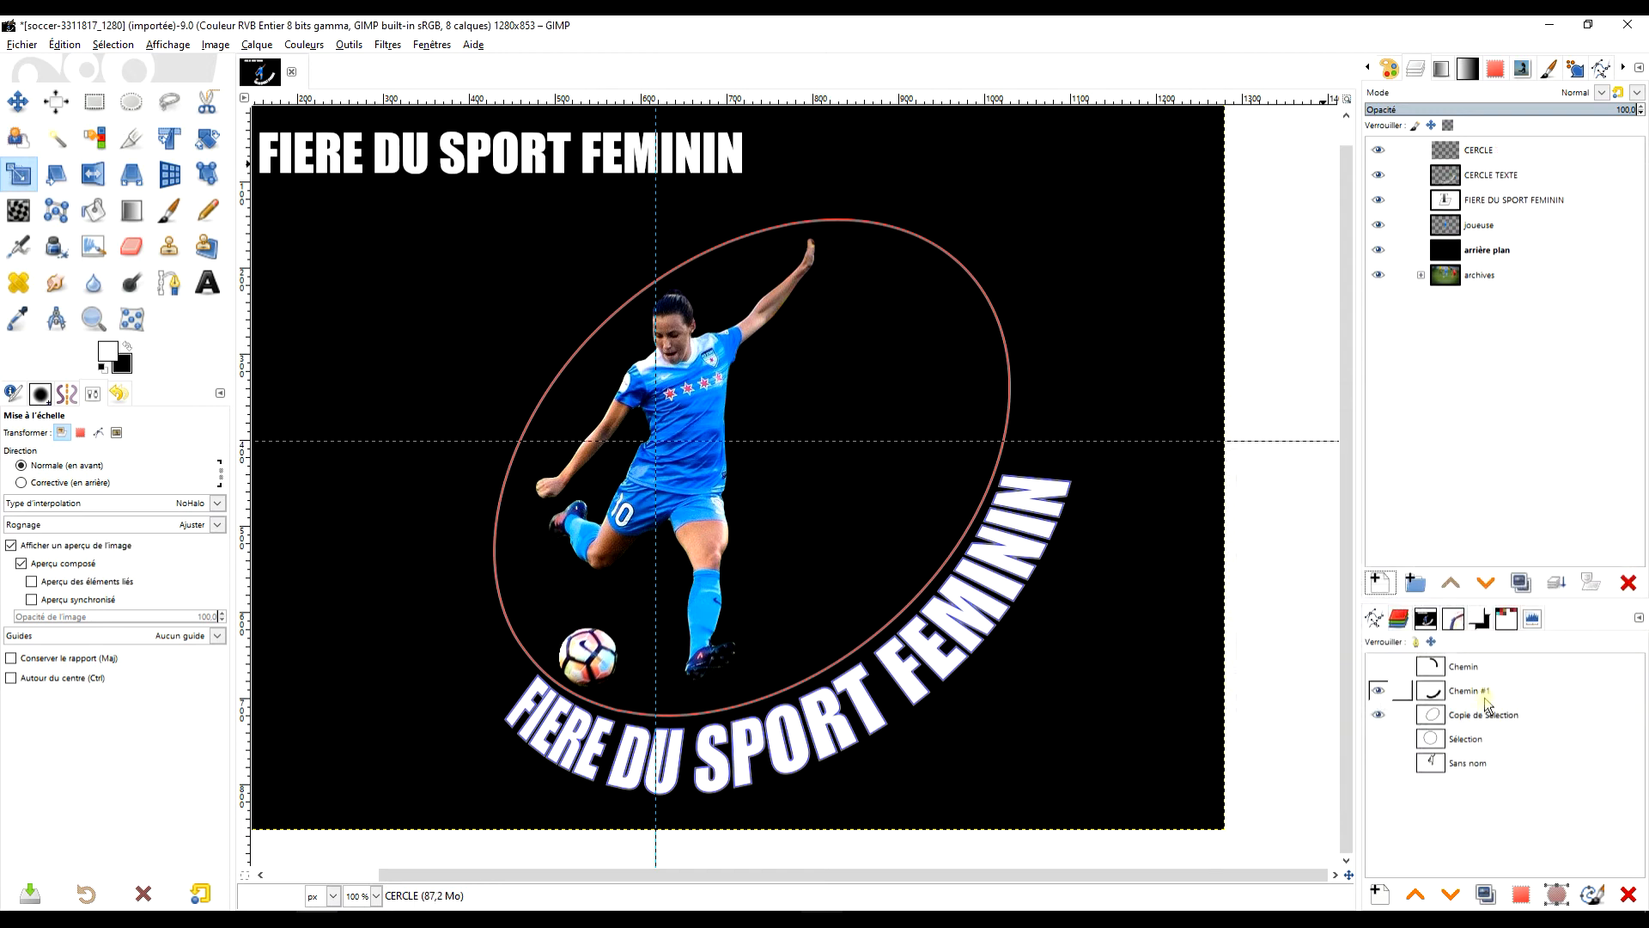
# Stroke the Copie de Sélection path on the CERCLE layer with a solid white, antialiased 5 px line
pyautogui.click(1505, 152)
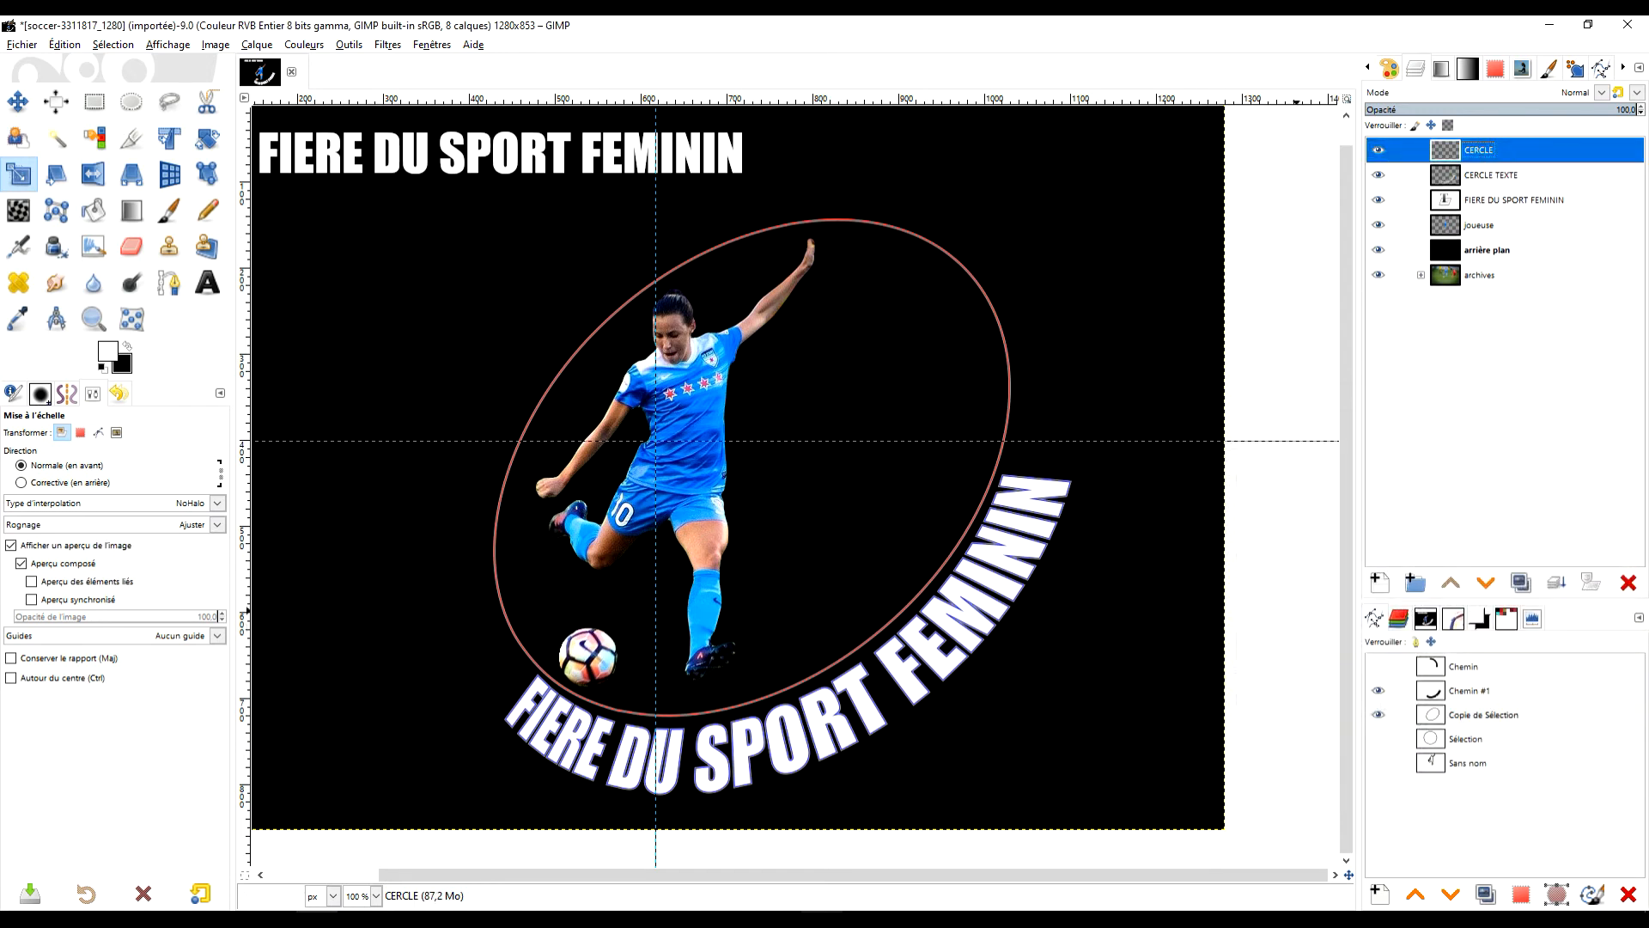
pyautogui.click(1593, 894)
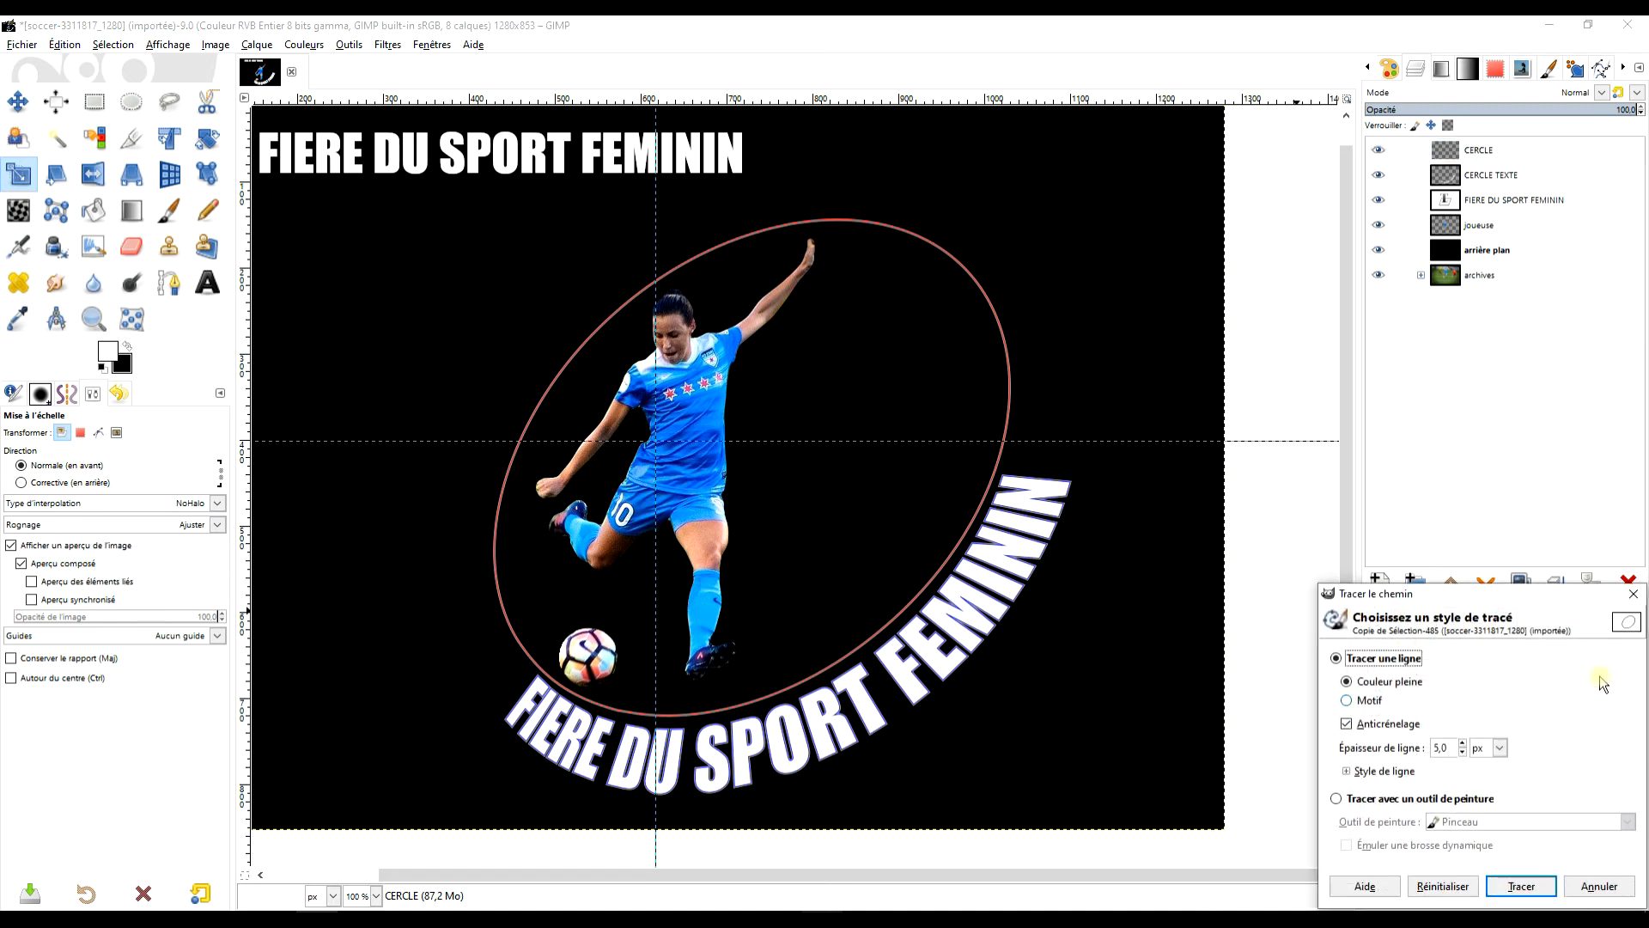
pyautogui.moveTo(1518, 602); pyautogui.dragTo(968, 234)
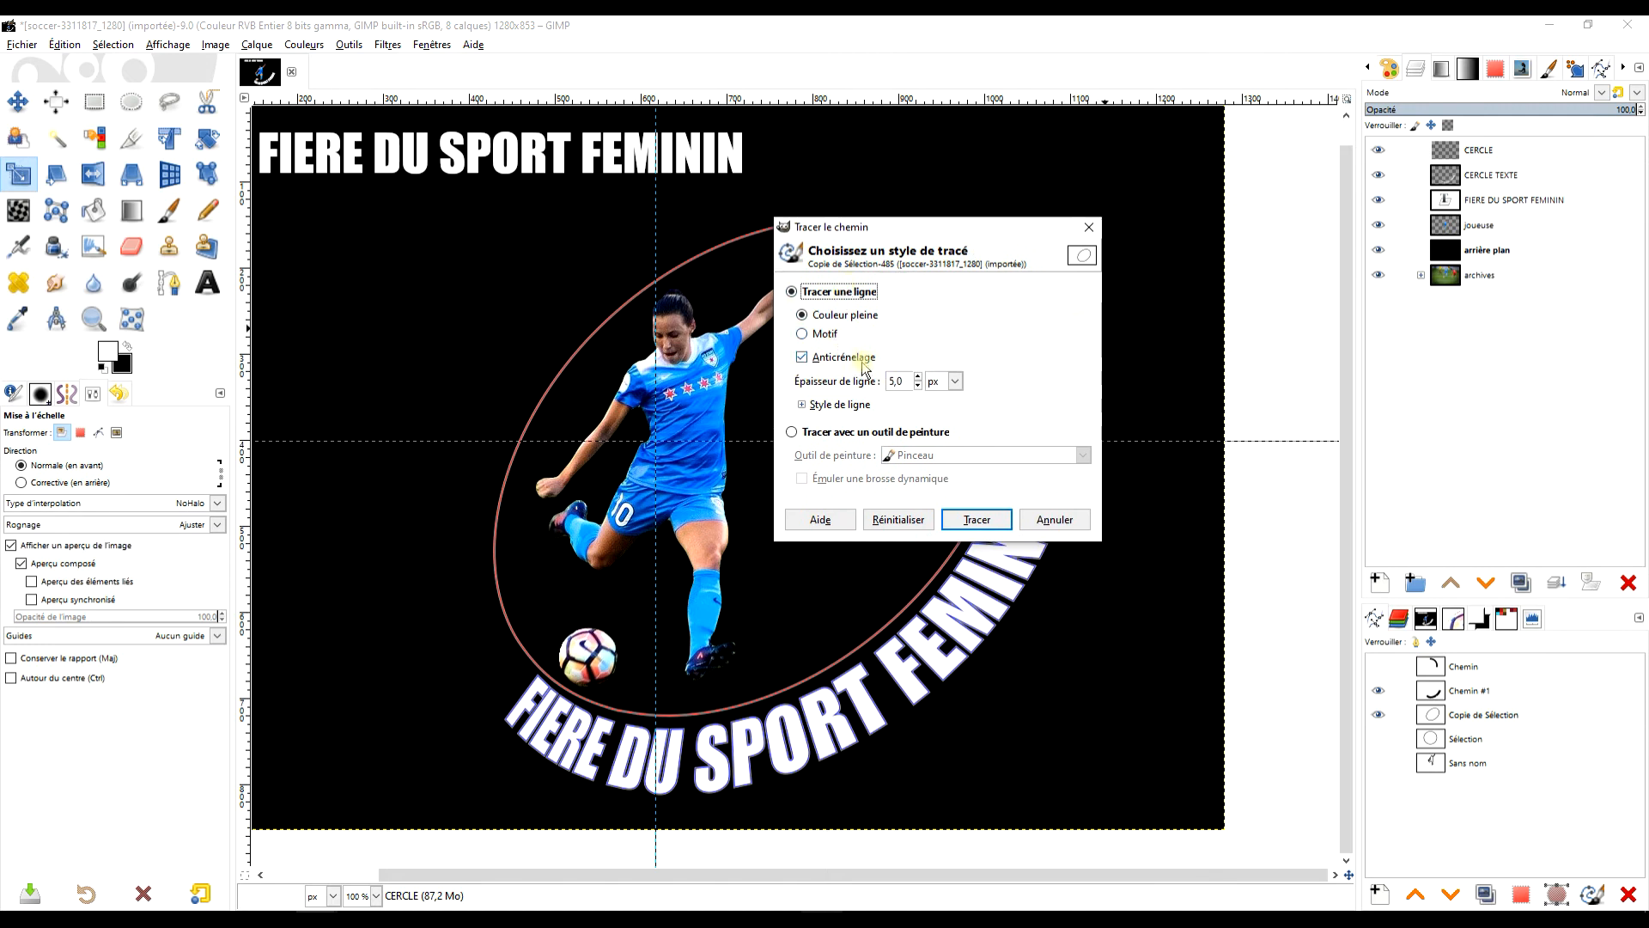
pyautogui.click(998, 521)
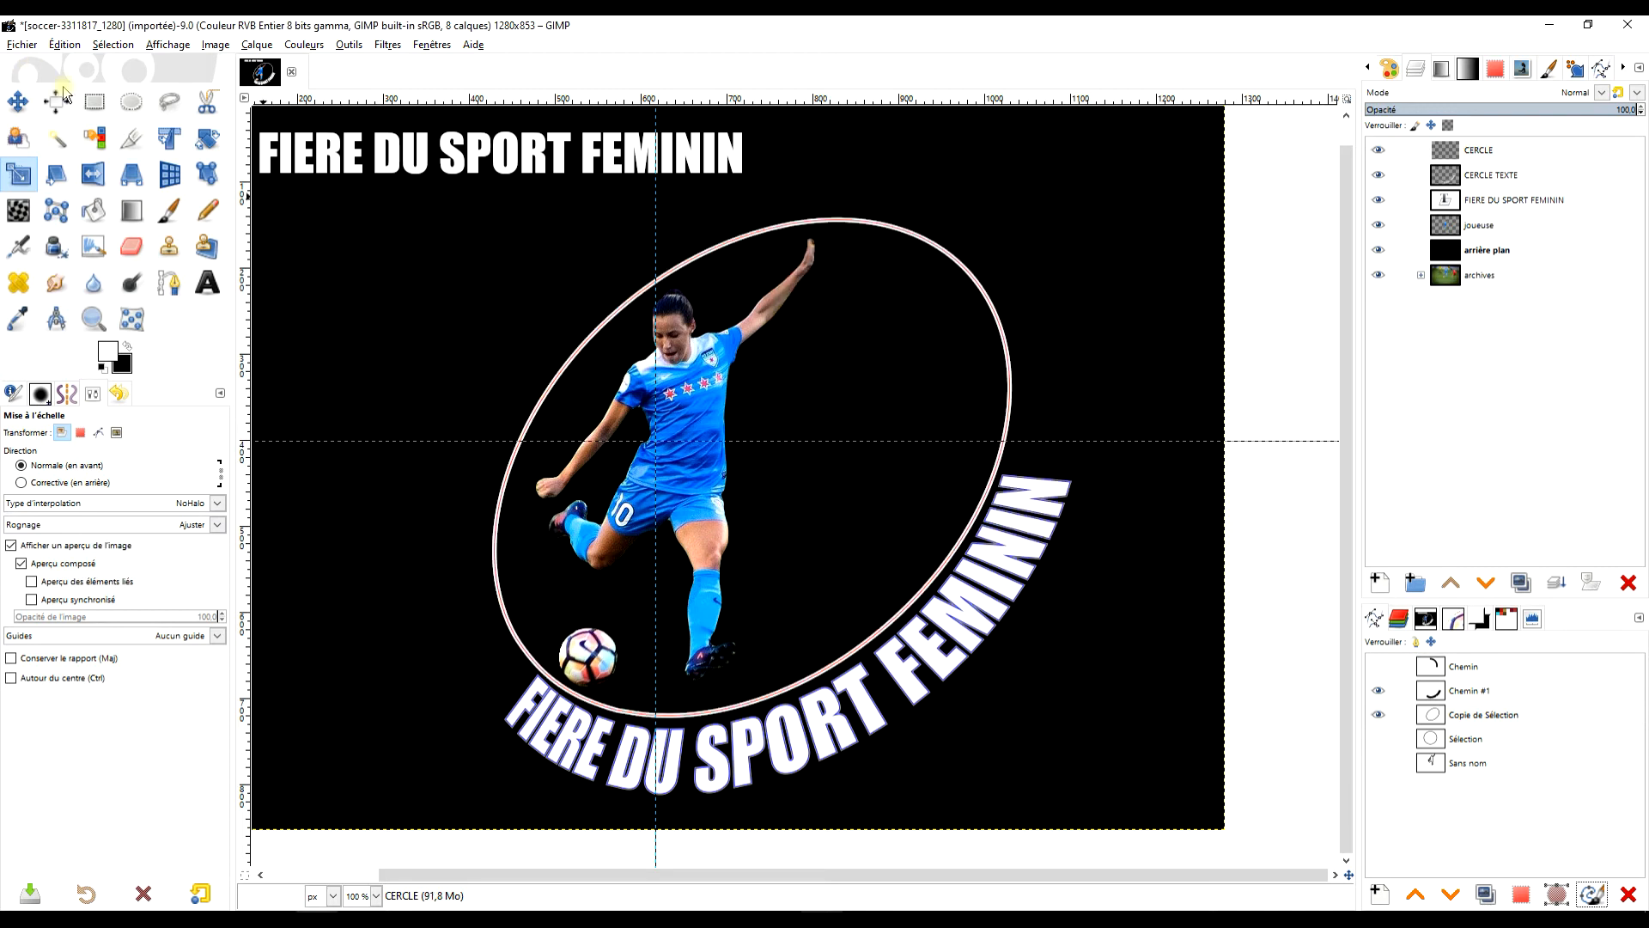
# Switch to the Rectangle Select tool and hide the Chemin #1 and Copie de Sélection paths and the FIERE DU SPORT FEMININ text layer
pyautogui.click(94, 101)
pyautogui.click(1379, 714)
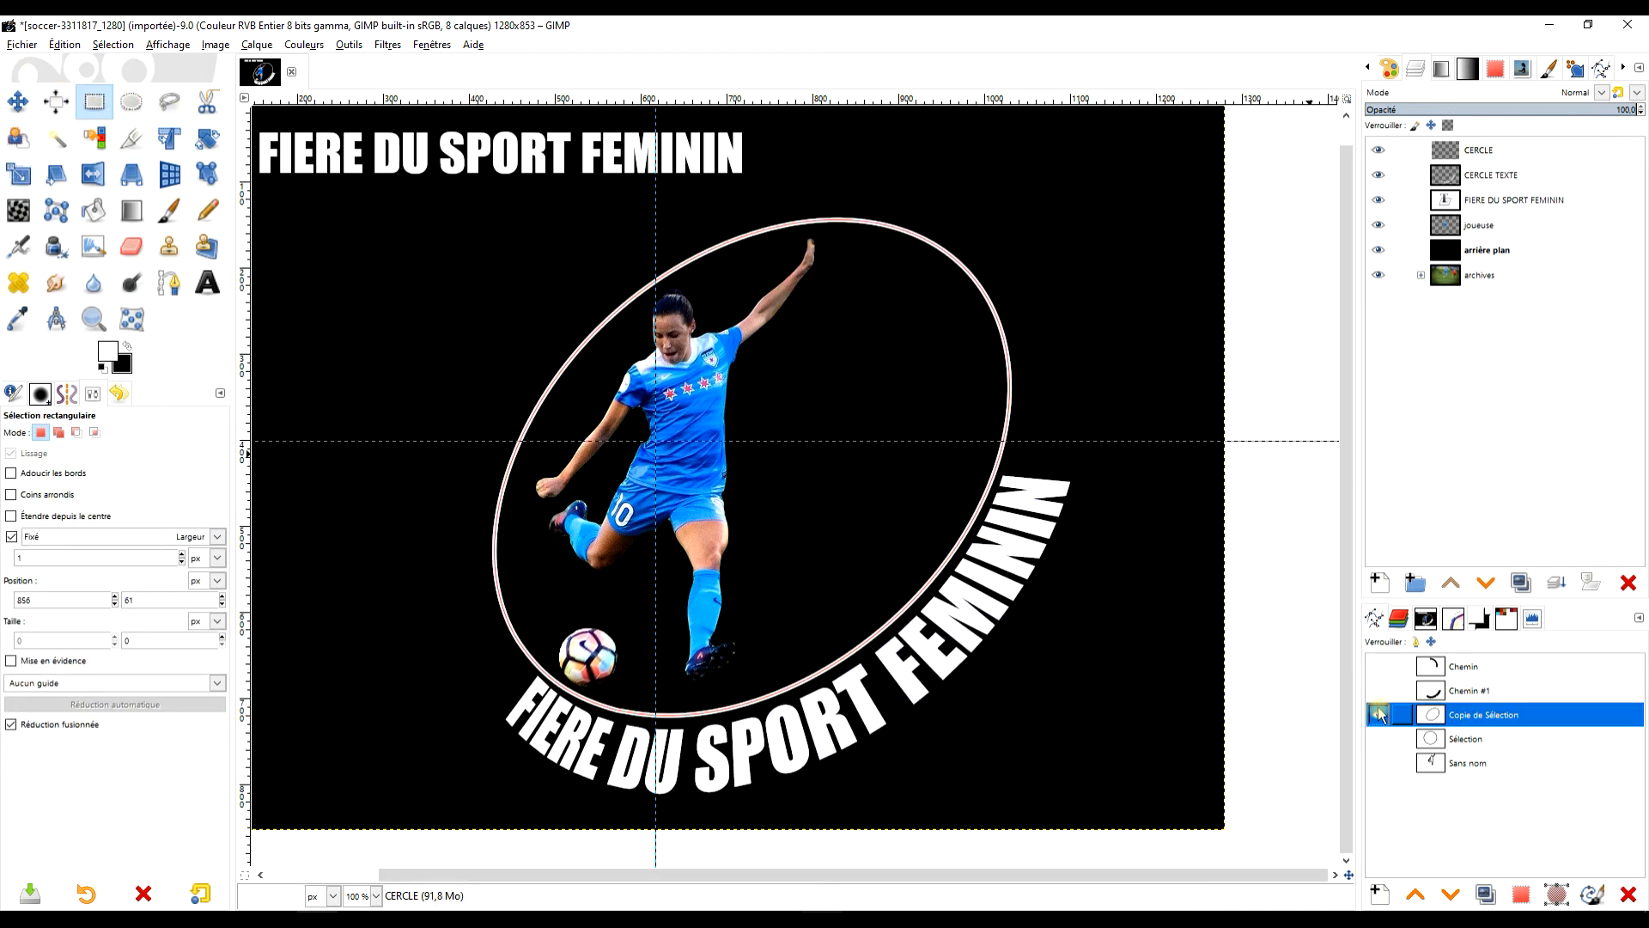
pyautogui.click(1483, 154)
pyautogui.moveTo(995, 499)
pyautogui.mouseDown()
pyautogui.moveTo(1003, 473)
pyautogui.moveTo(1023, 495)
pyautogui.mouseUp()
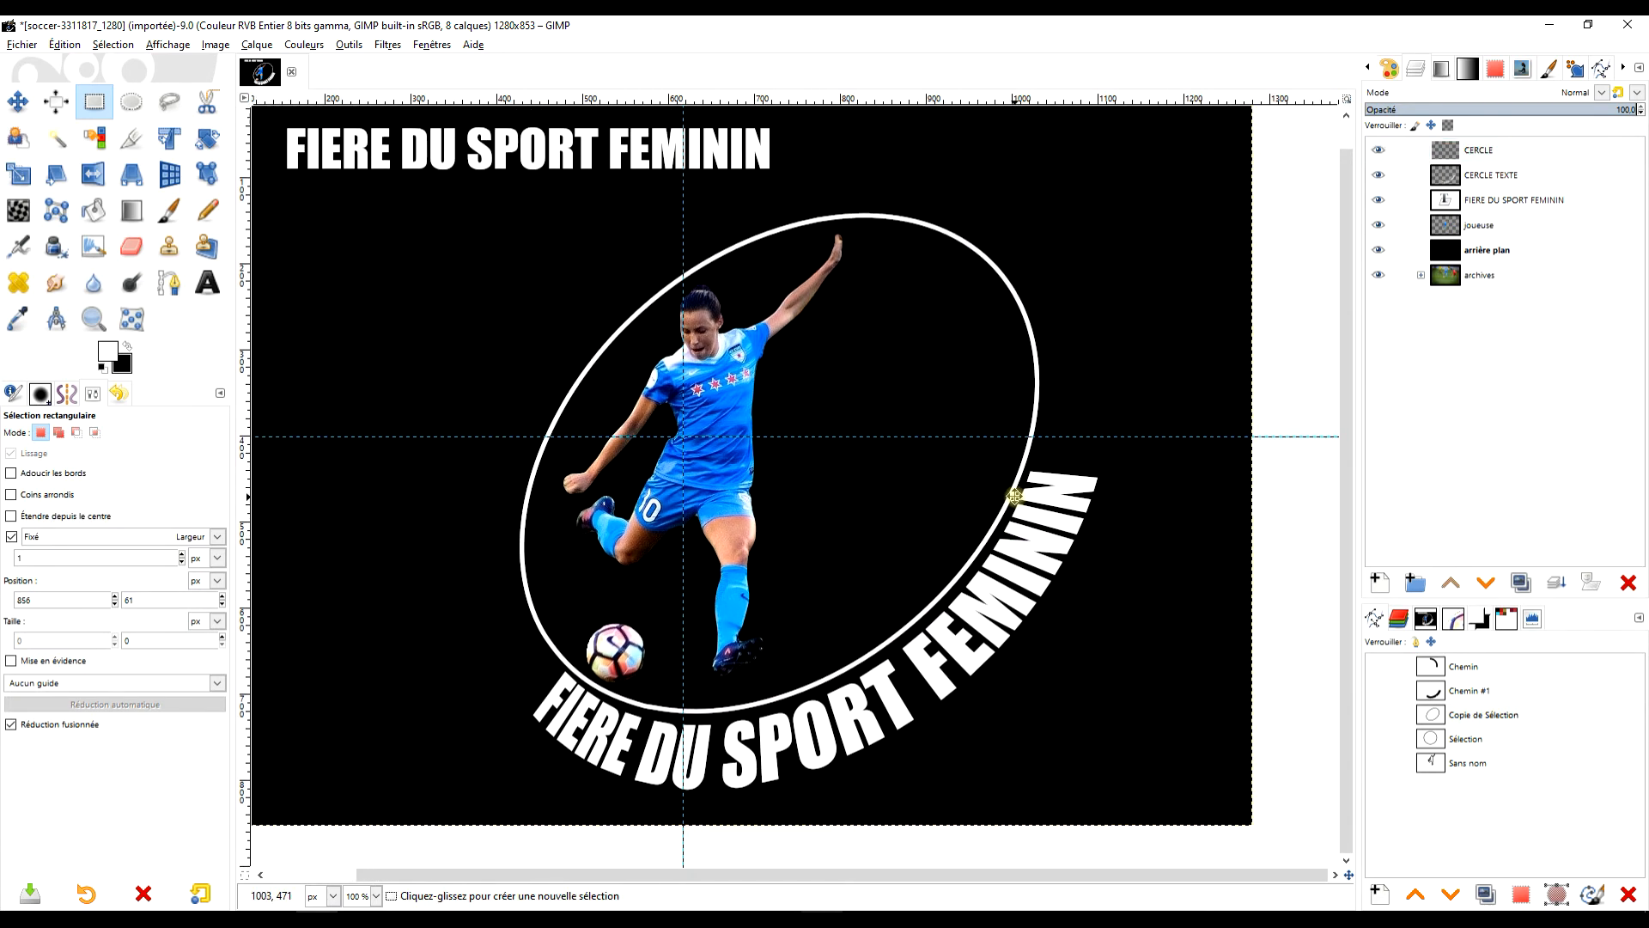
pyautogui.click(1379, 200)
pyautogui.moveTo(1019, 438); pyautogui.dragTo(1018, 419)
# Remove all guides from the image
pyautogui.click(200, 45)
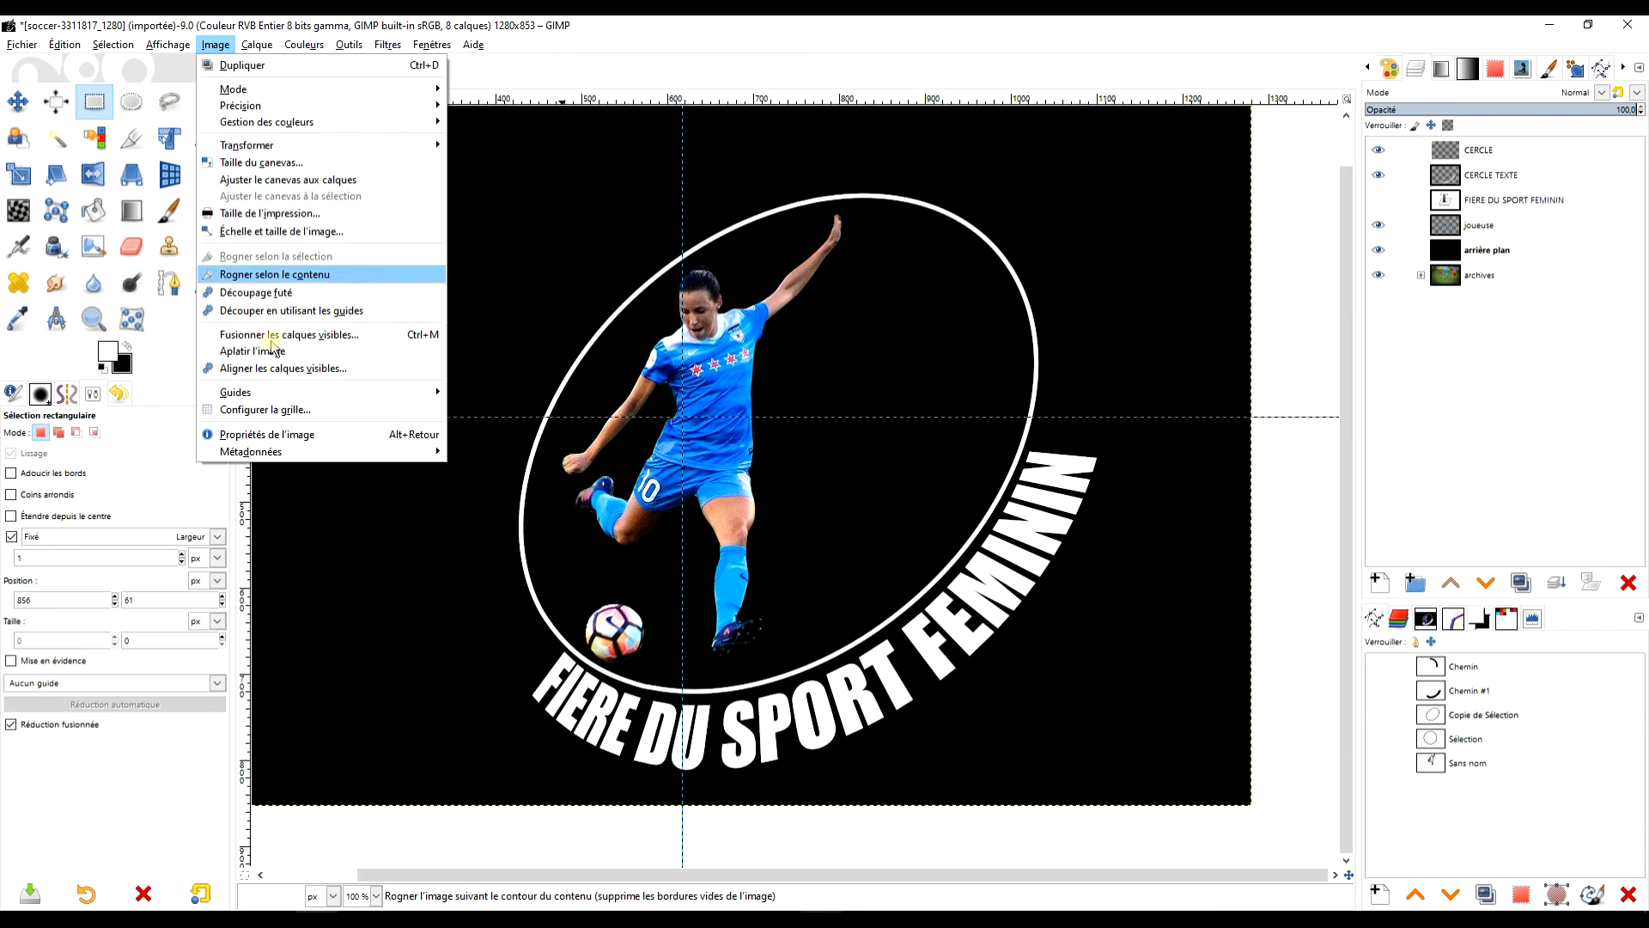
pyautogui.moveTo(315, 395)
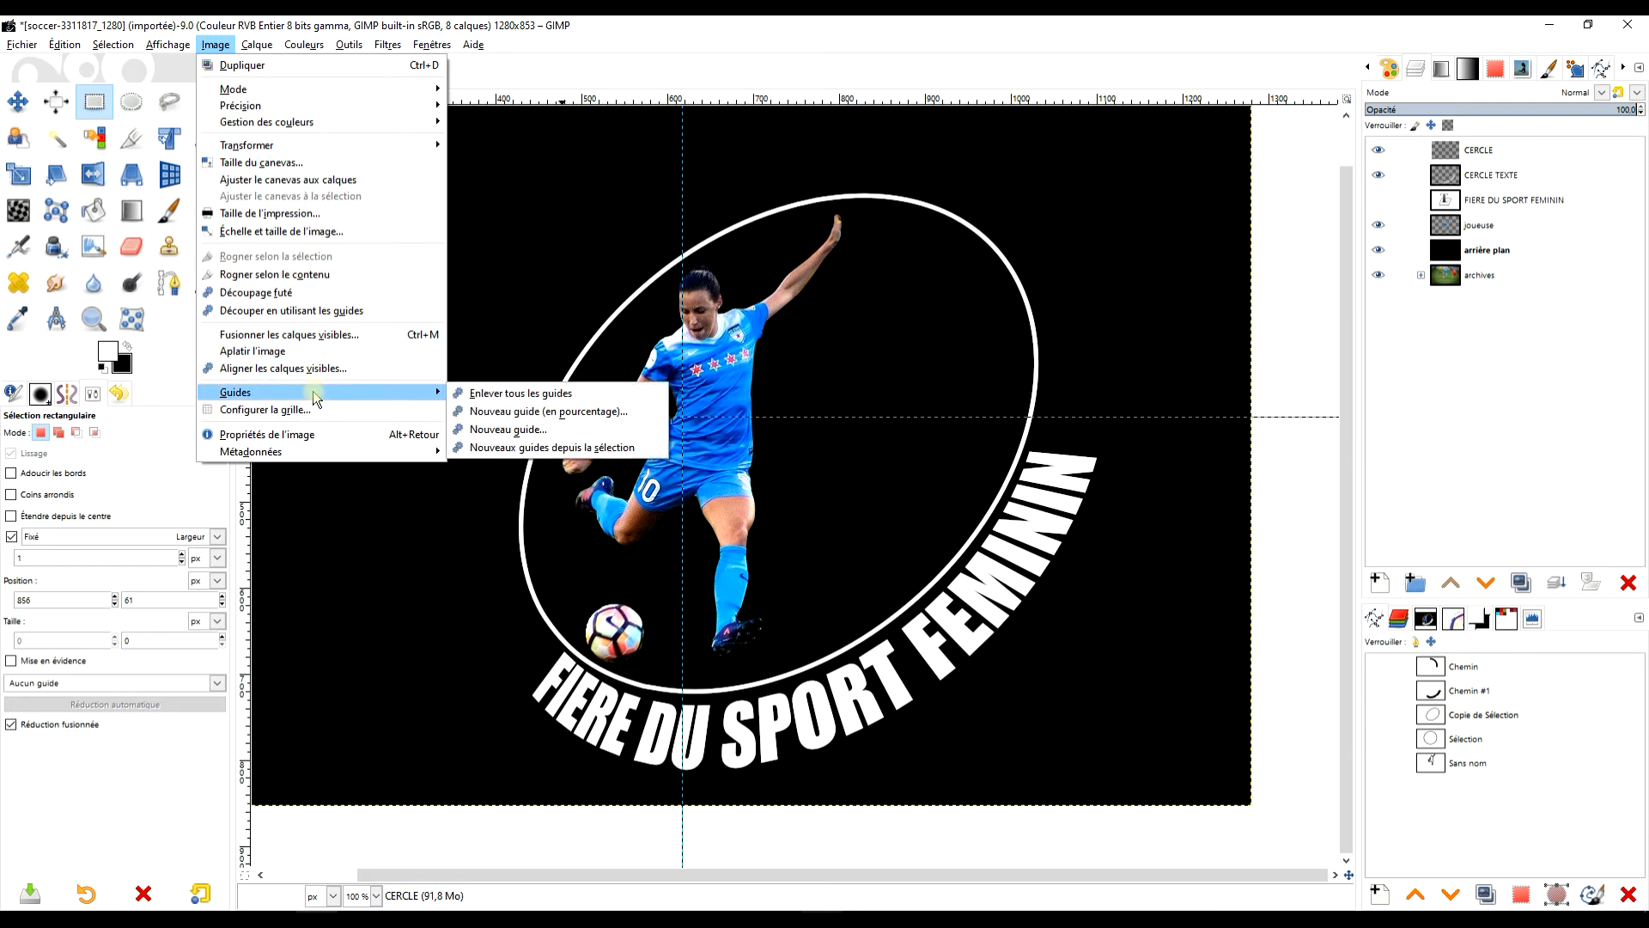
pyautogui.click(515, 394)
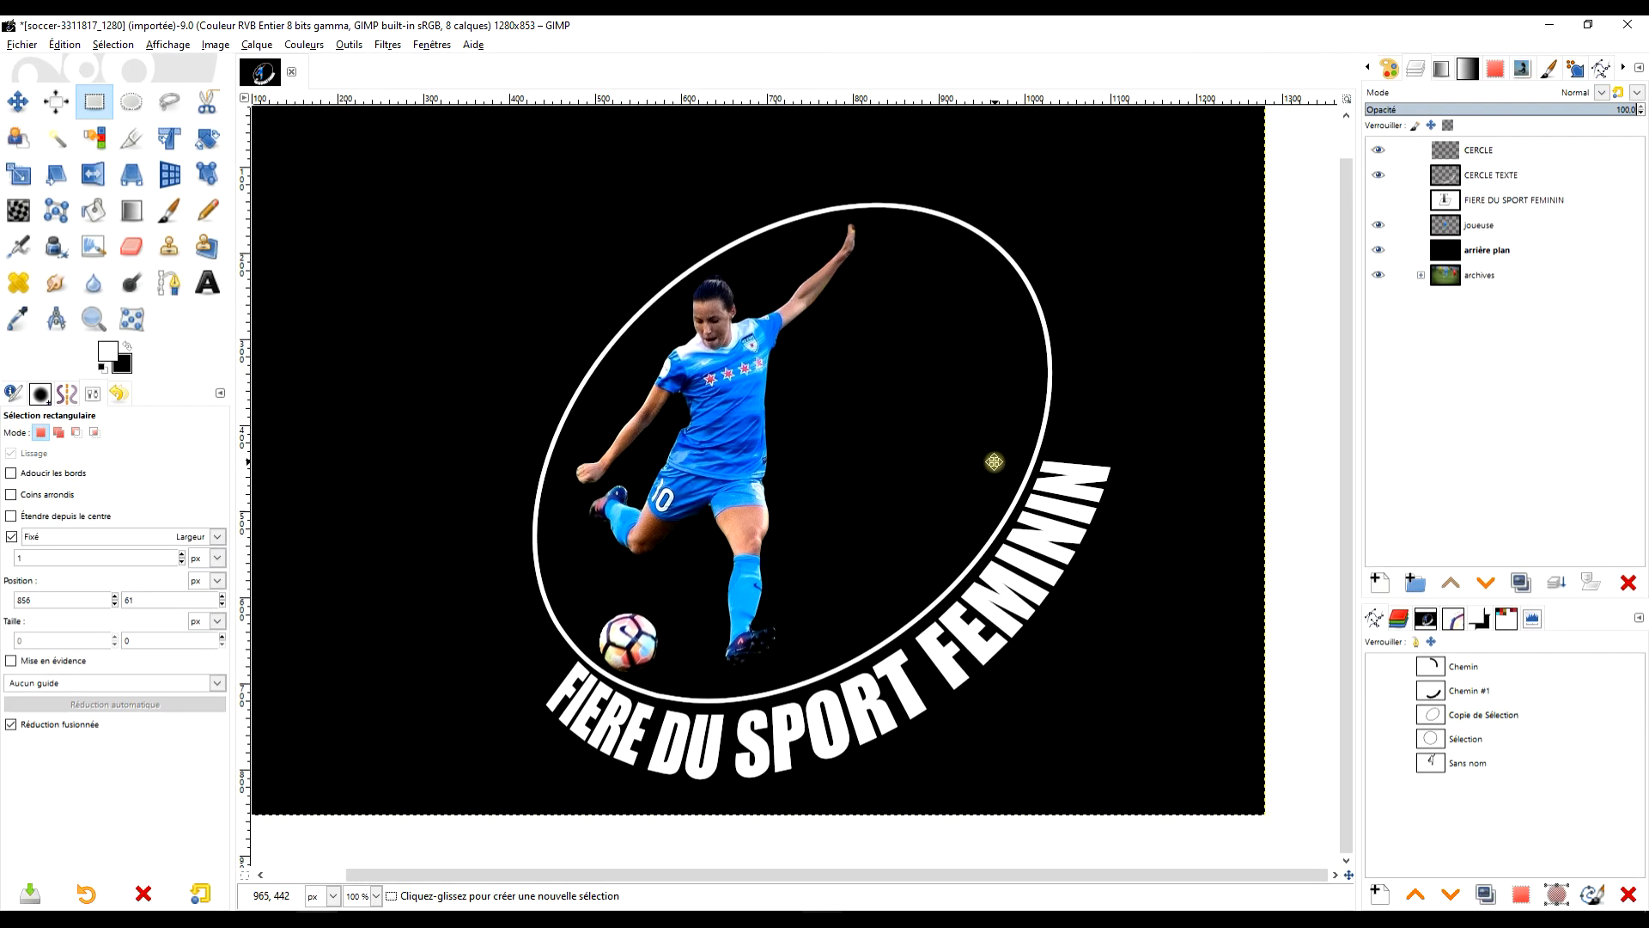
pyautogui.moveTo(994, 462); pyautogui.dragTo(999, 465)
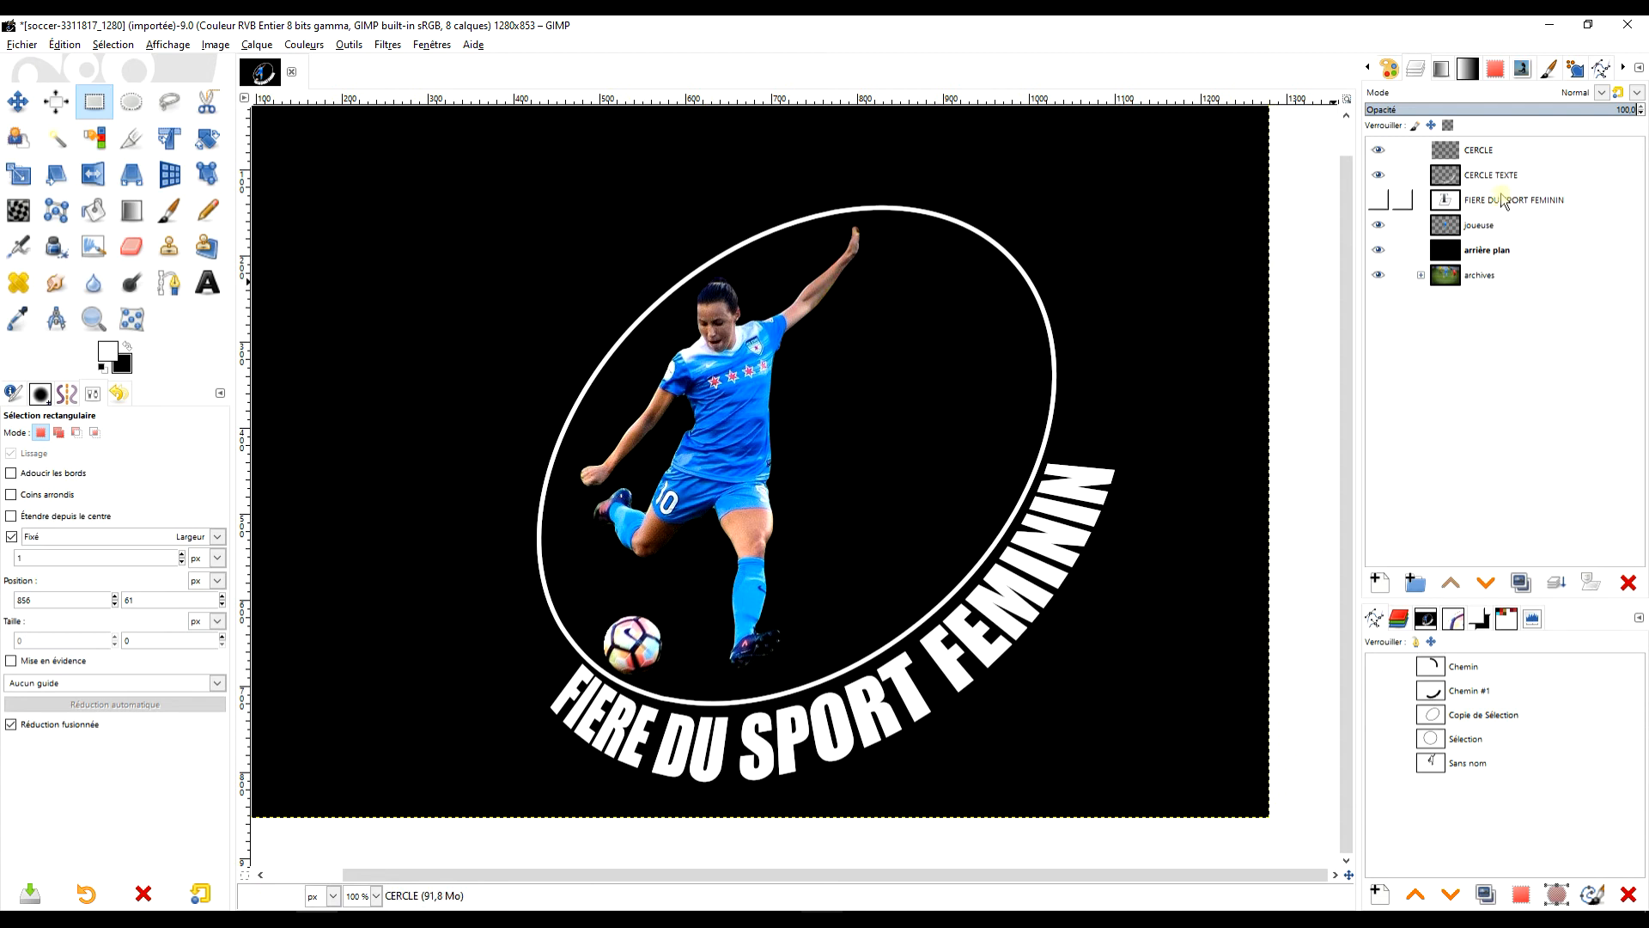
# Select the CERCLE TEXTE layer and open the Long Shadow (Ombre longue) filter for it
pyautogui.click(1494, 159)
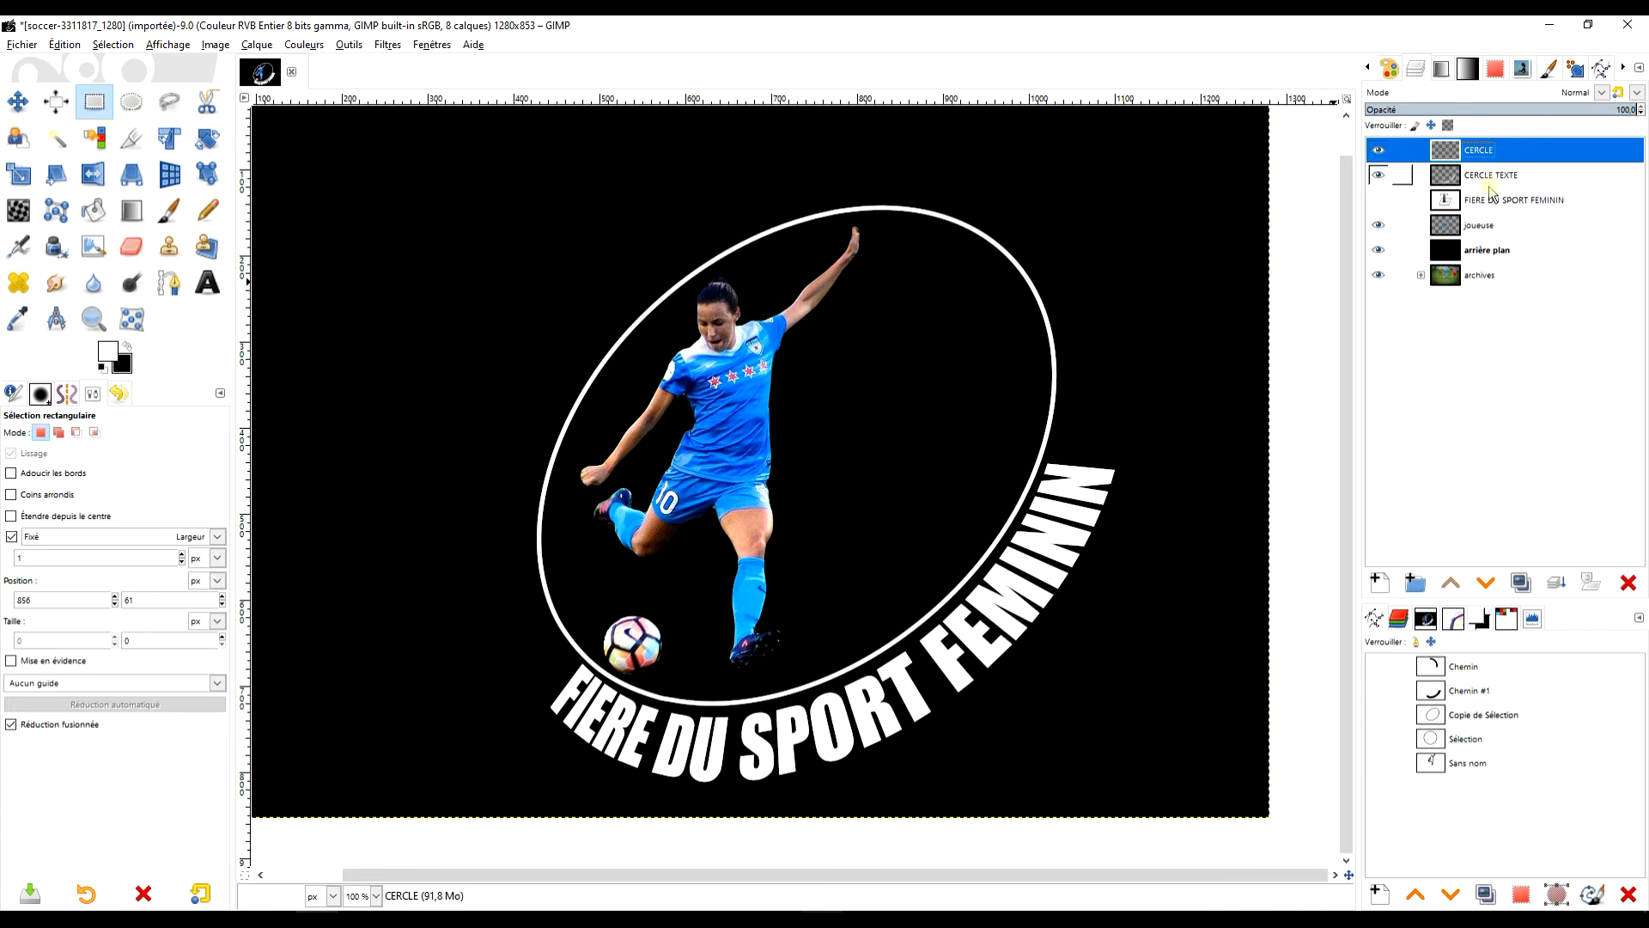
pyautogui.click(1489, 175)
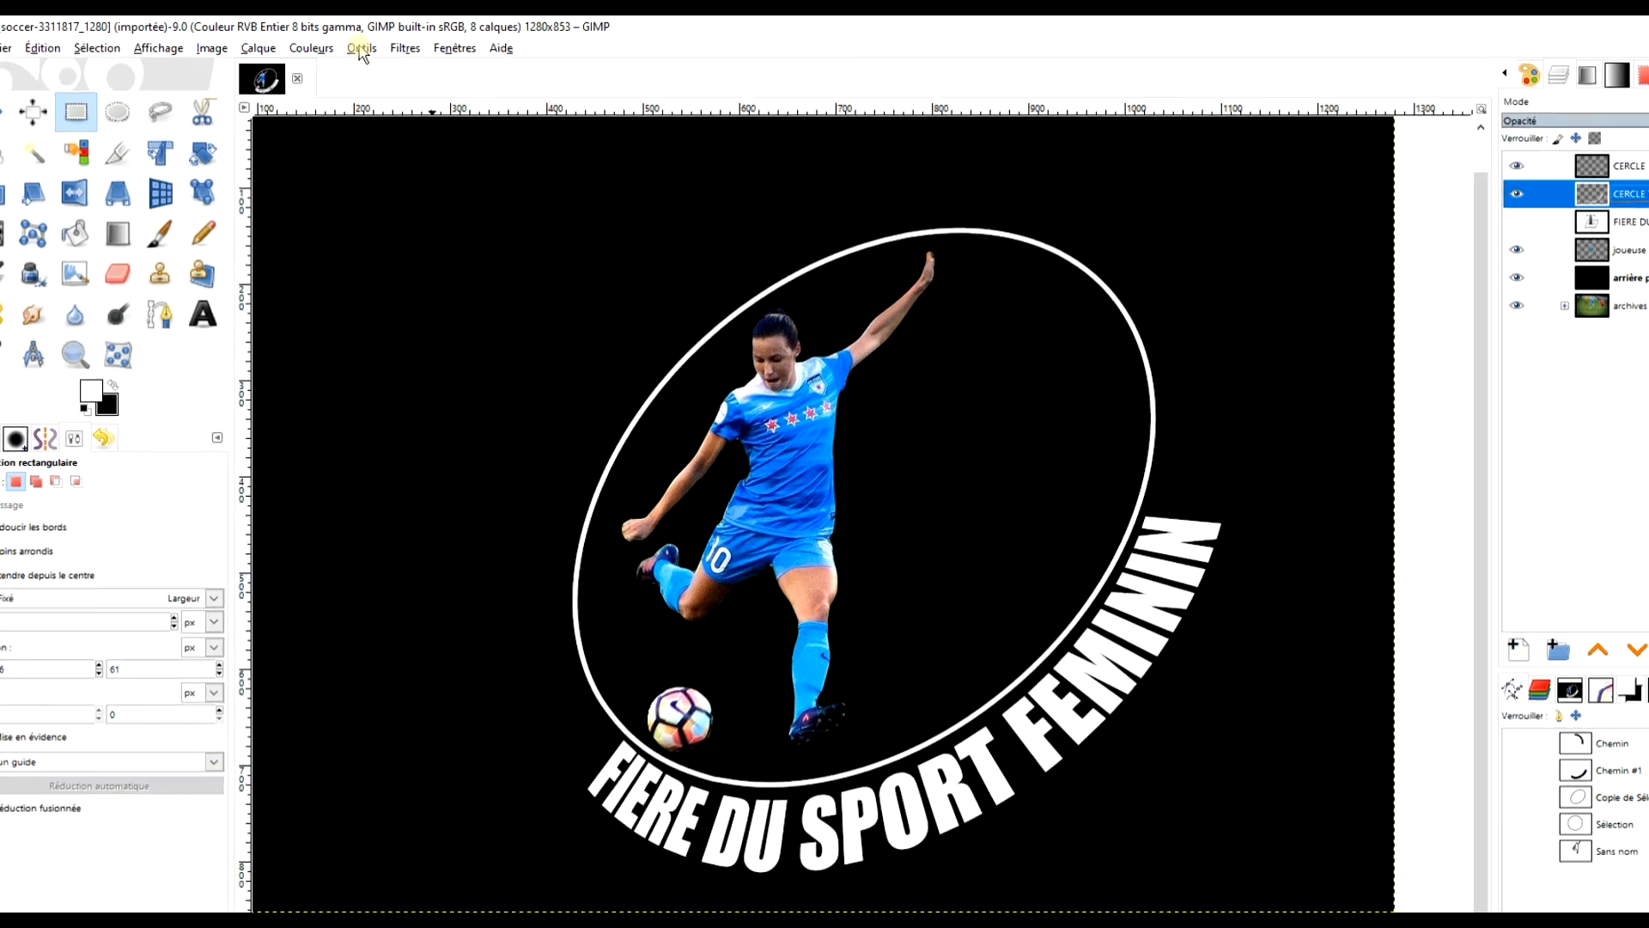
pyautogui.click(349, 46)
pyautogui.click(432, 69)
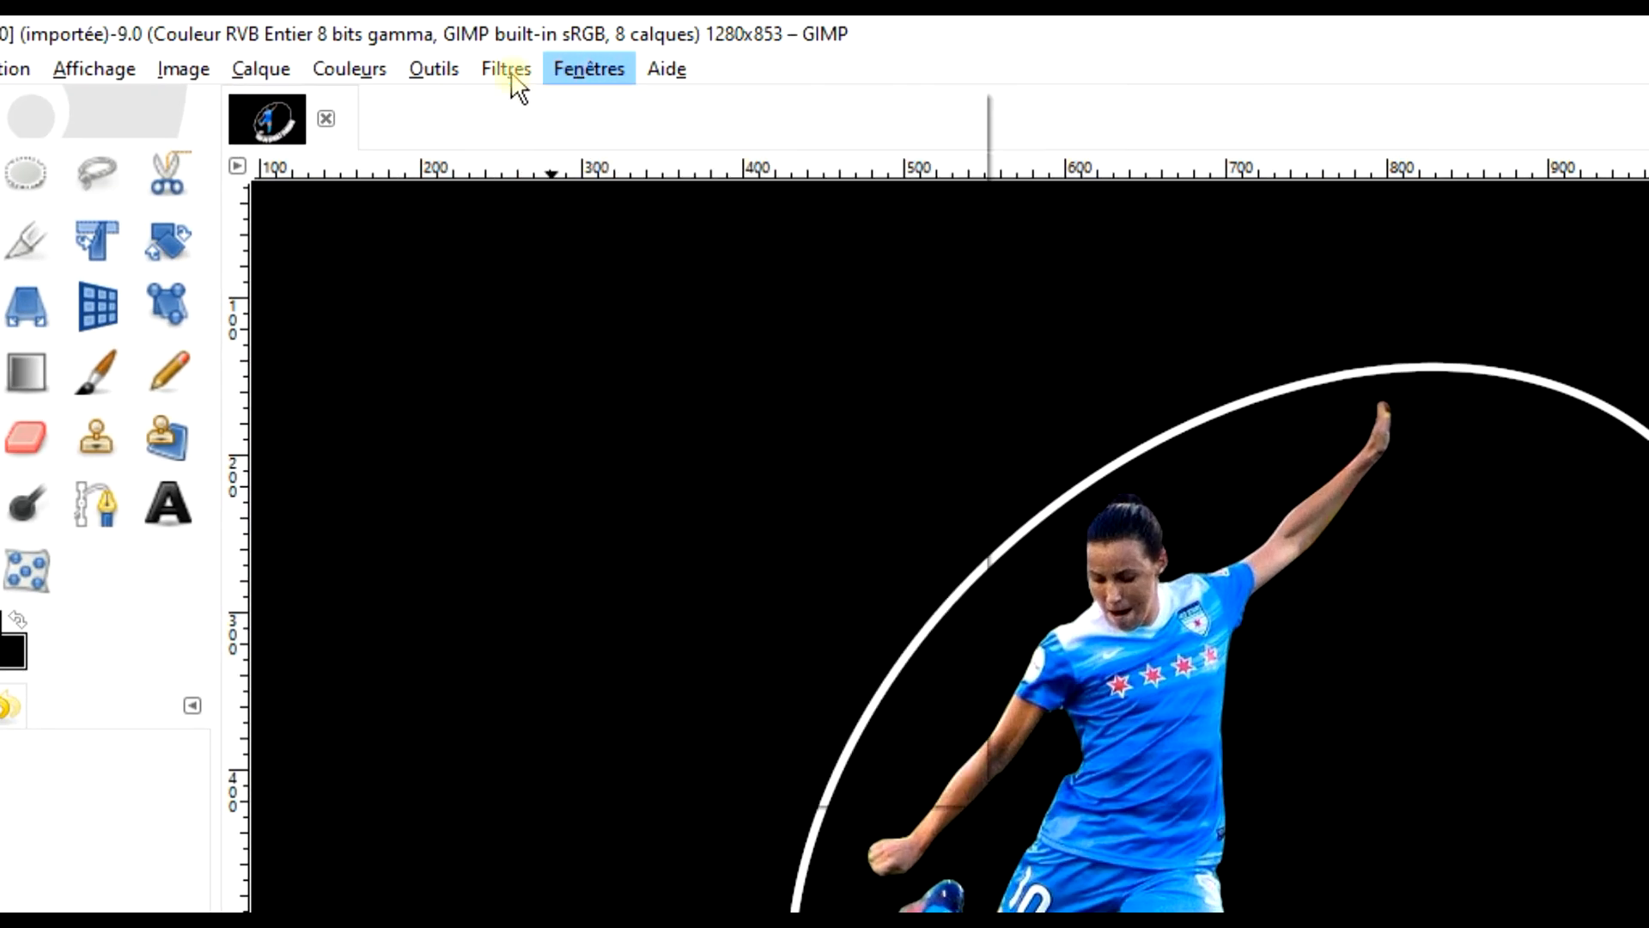
pyautogui.click(506, 69)
pyautogui.moveTo(683, 344)
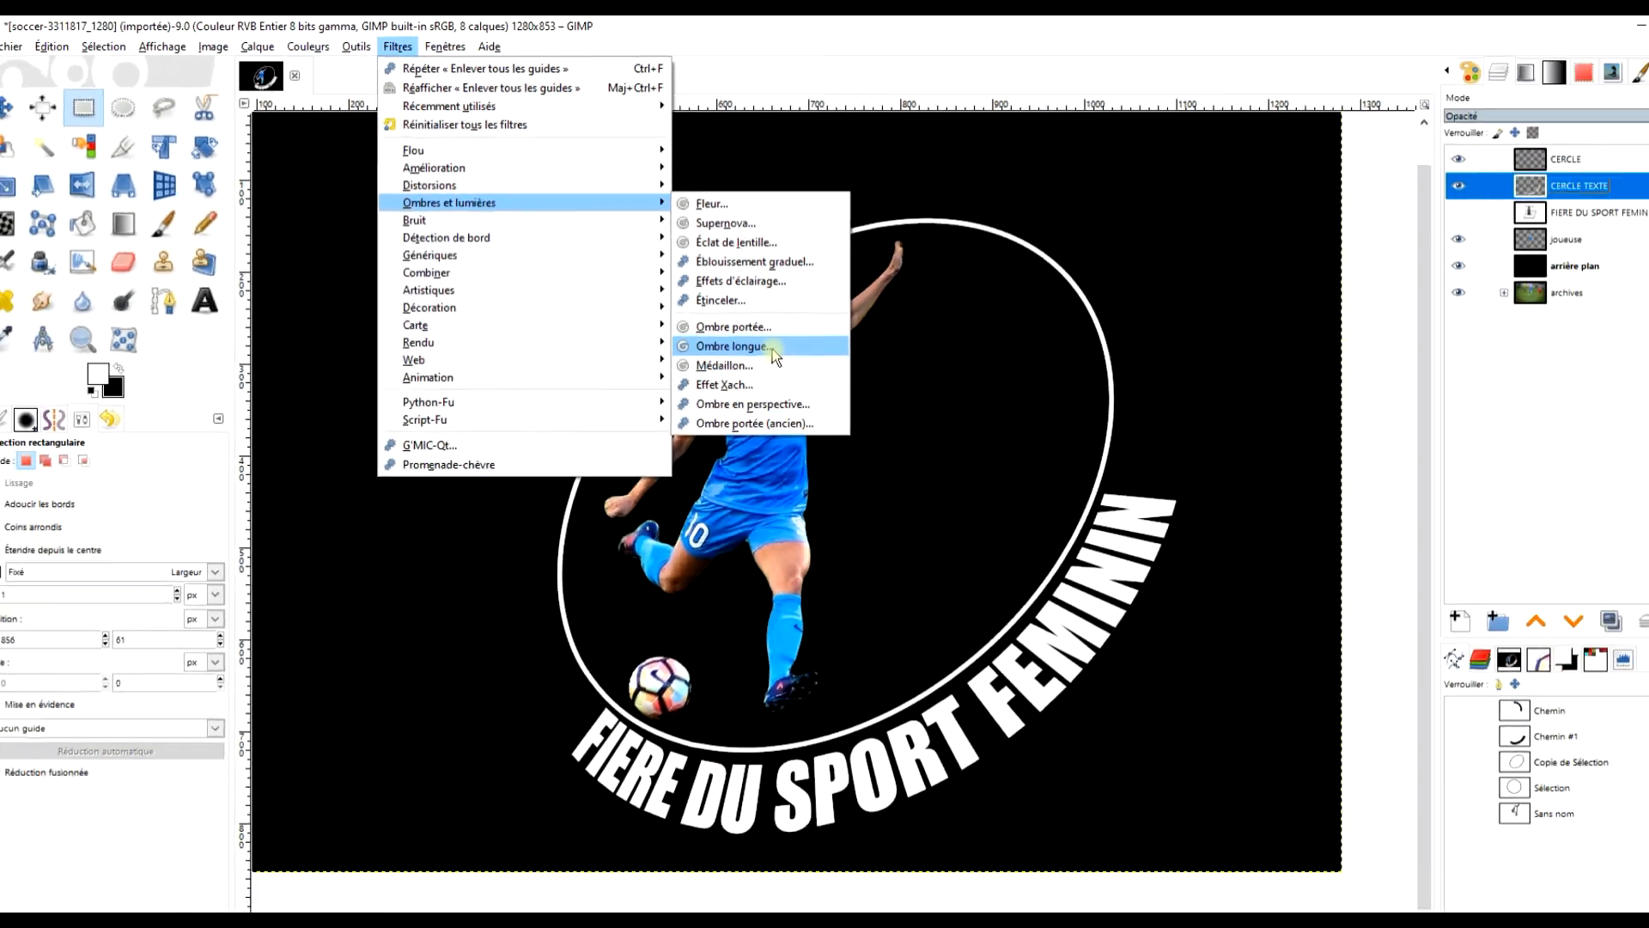
pyautogui.click(1134, 581)
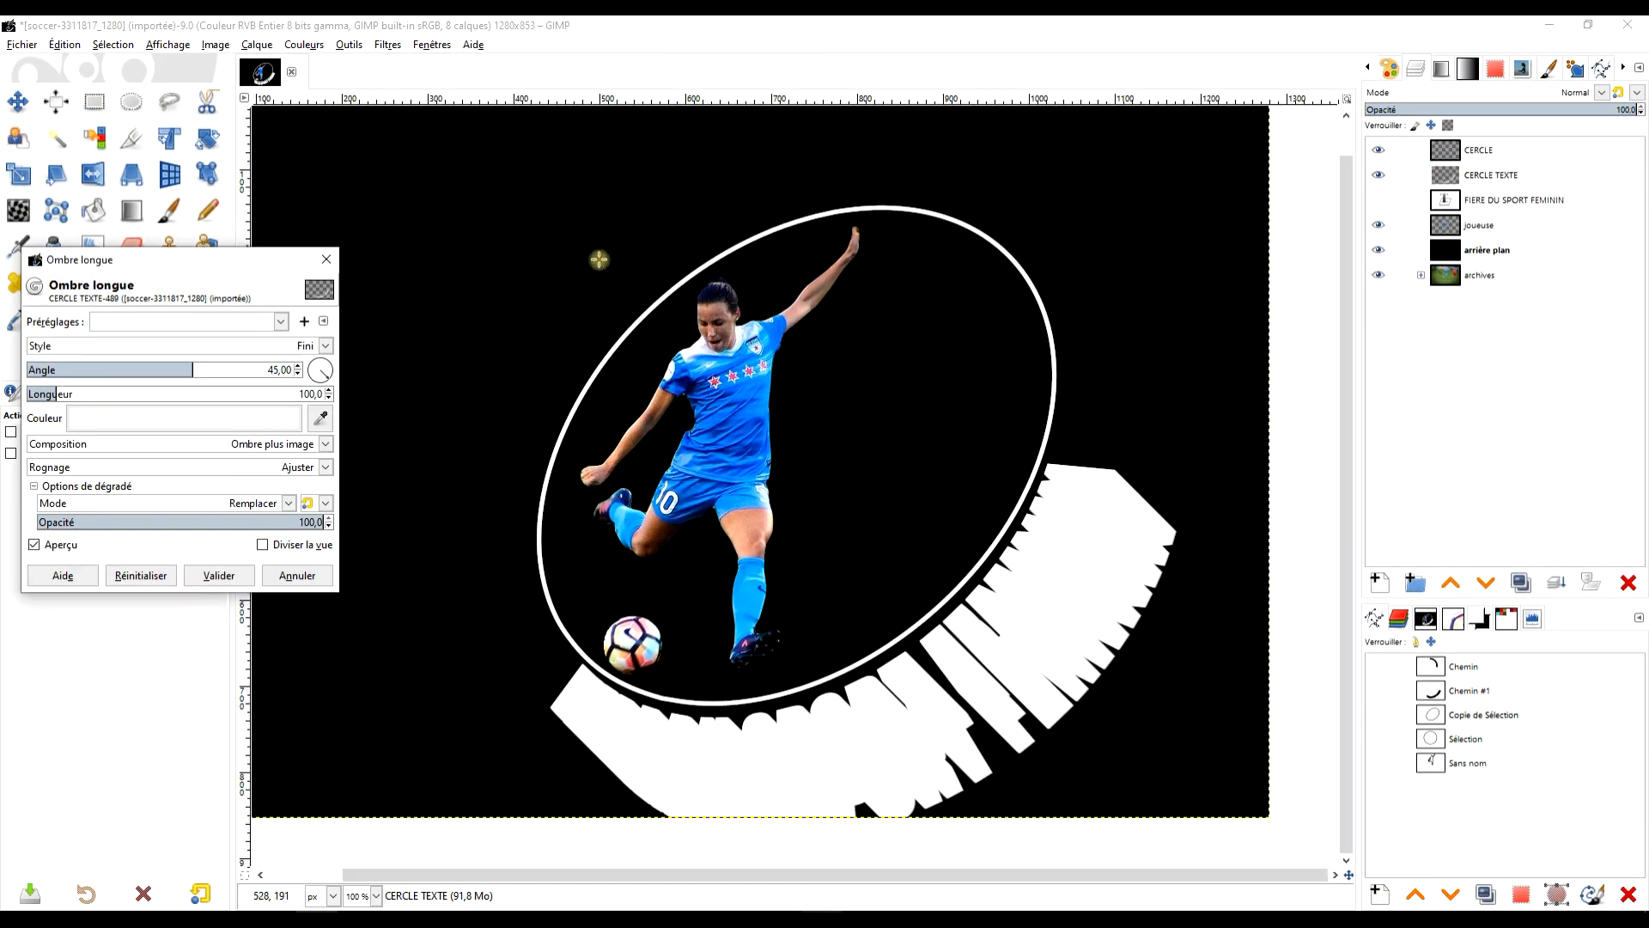
# Set the long shadow's colour to grey 7c7c7c and its length to 11.6
pyautogui.click(185, 417)
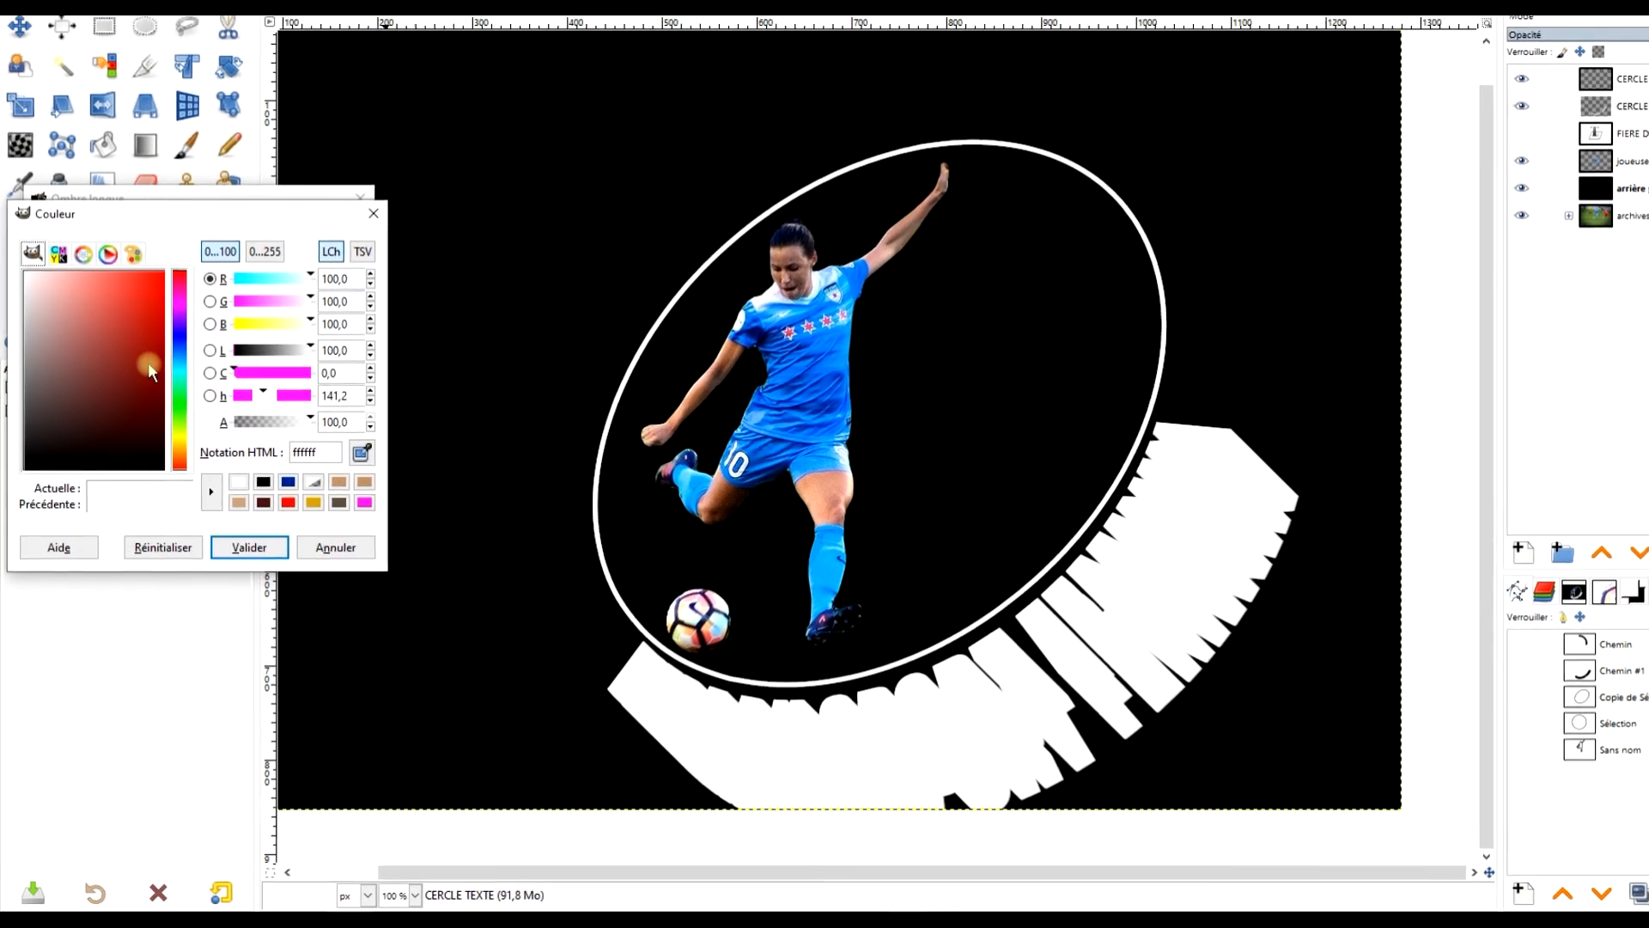
pyautogui.moveTo(91, 391); pyautogui.dragTo(14, 373)
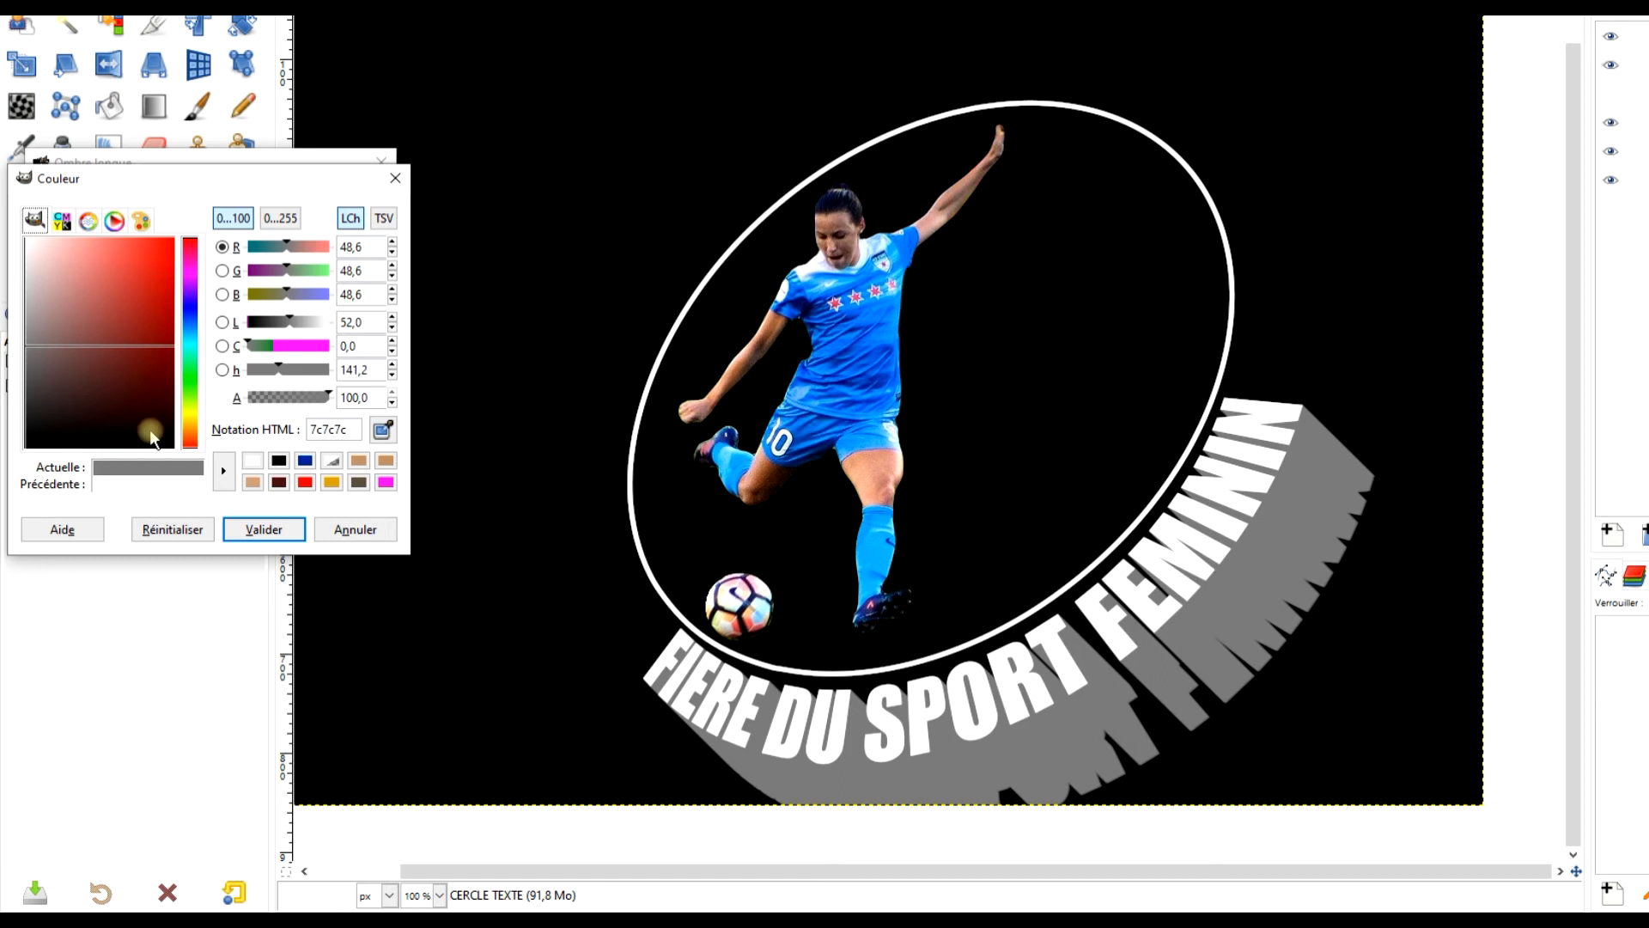
pyautogui.click(264, 527)
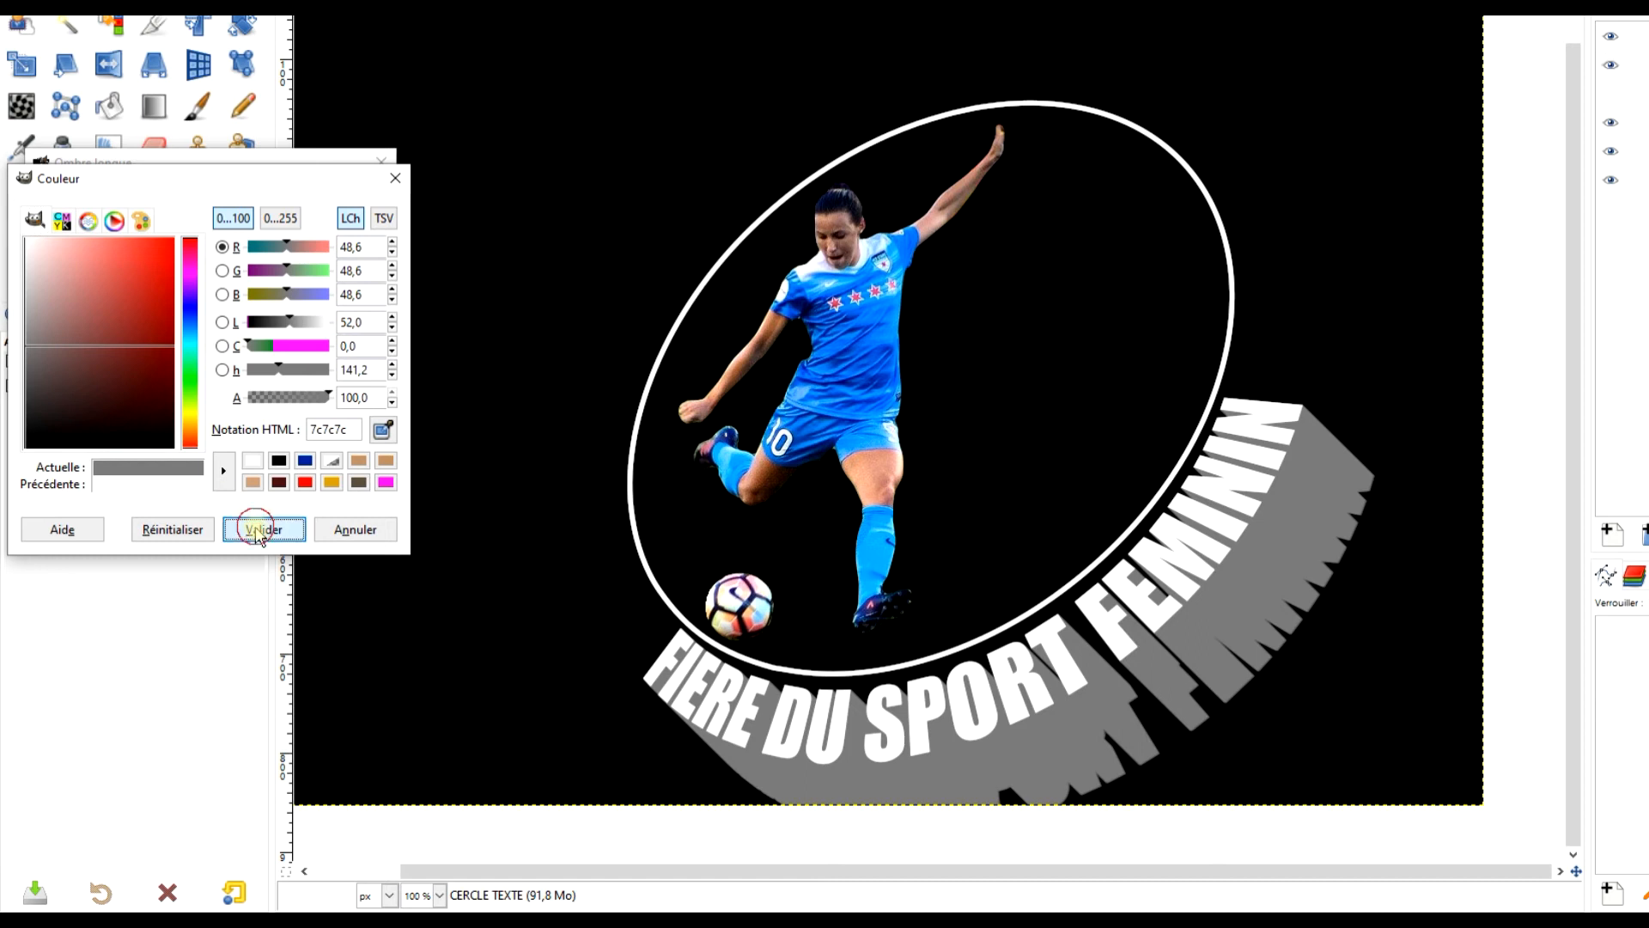
pyautogui.moveTo(74, 316); pyautogui.dragTo(35, 317)
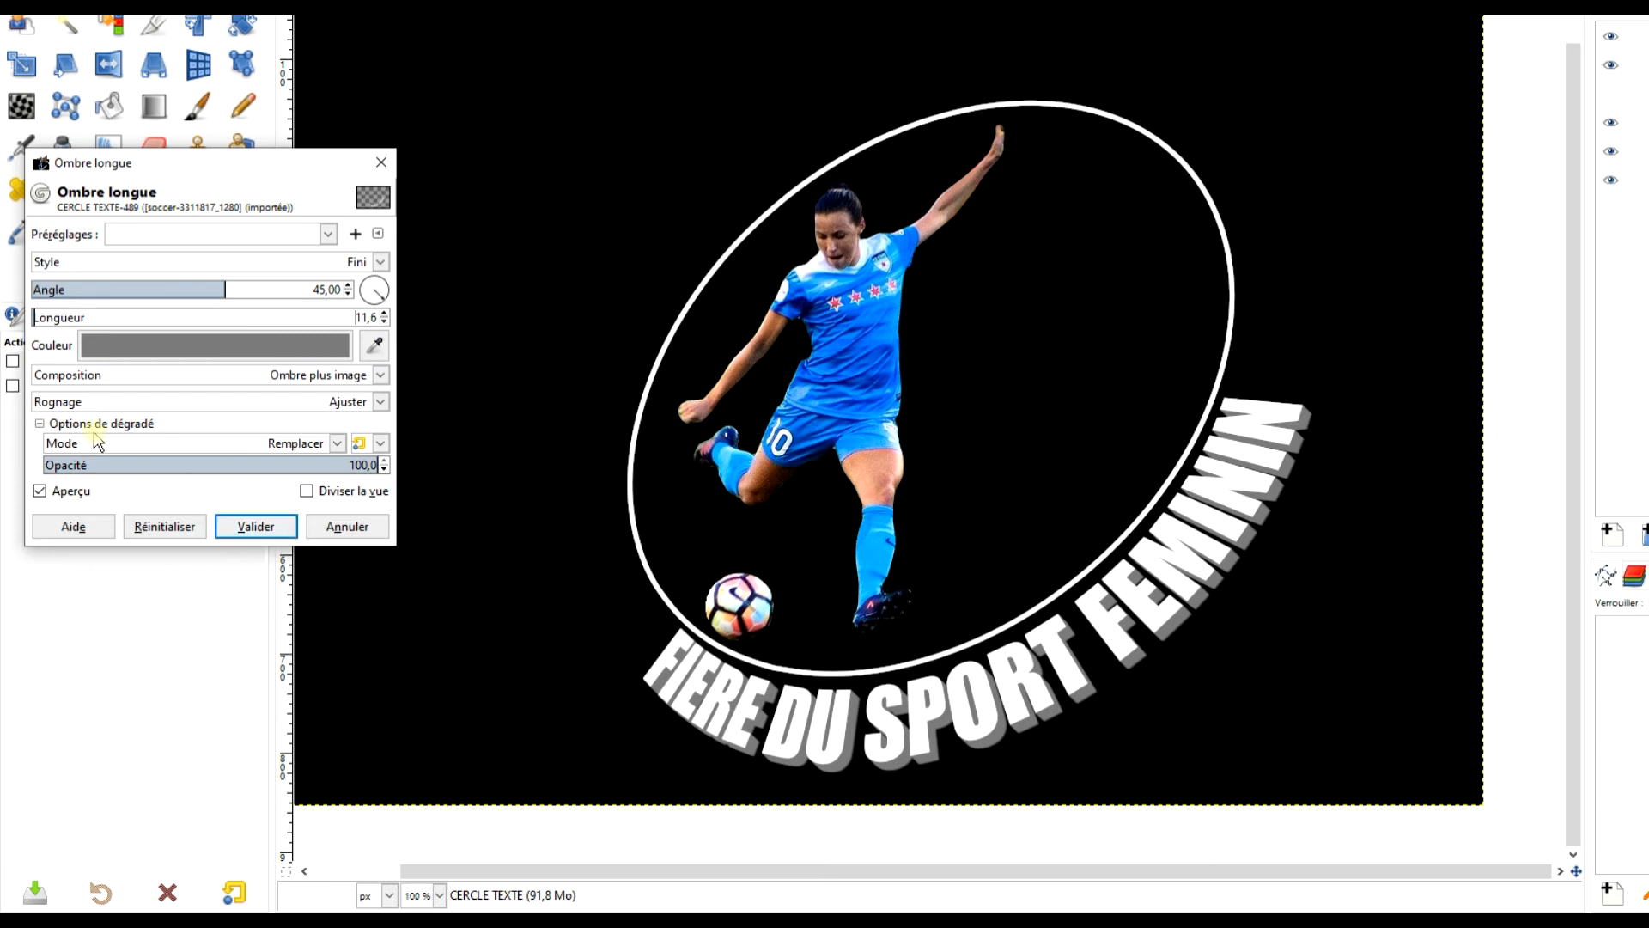
# Reduce the long shadow's length to 8.6 and apply the filter to the CERCLE TEXTE layer
pyautogui.click(384, 323)
pyautogui.click(384, 323)
pyautogui.click(384, 323)
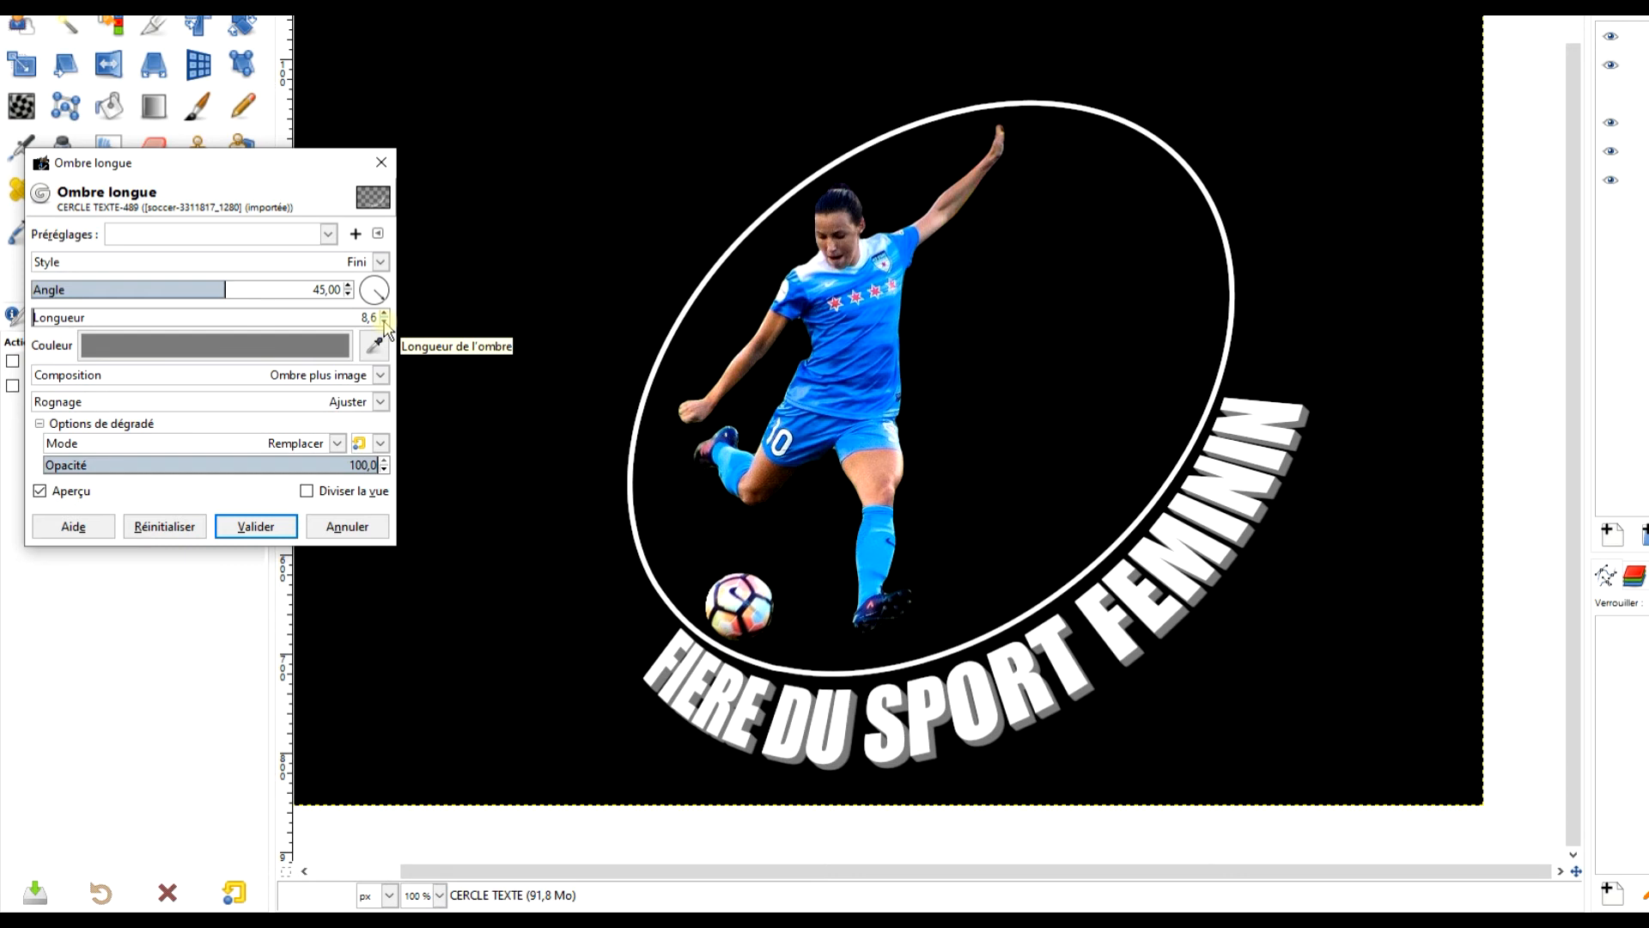
pyautogui.click(255, 527)
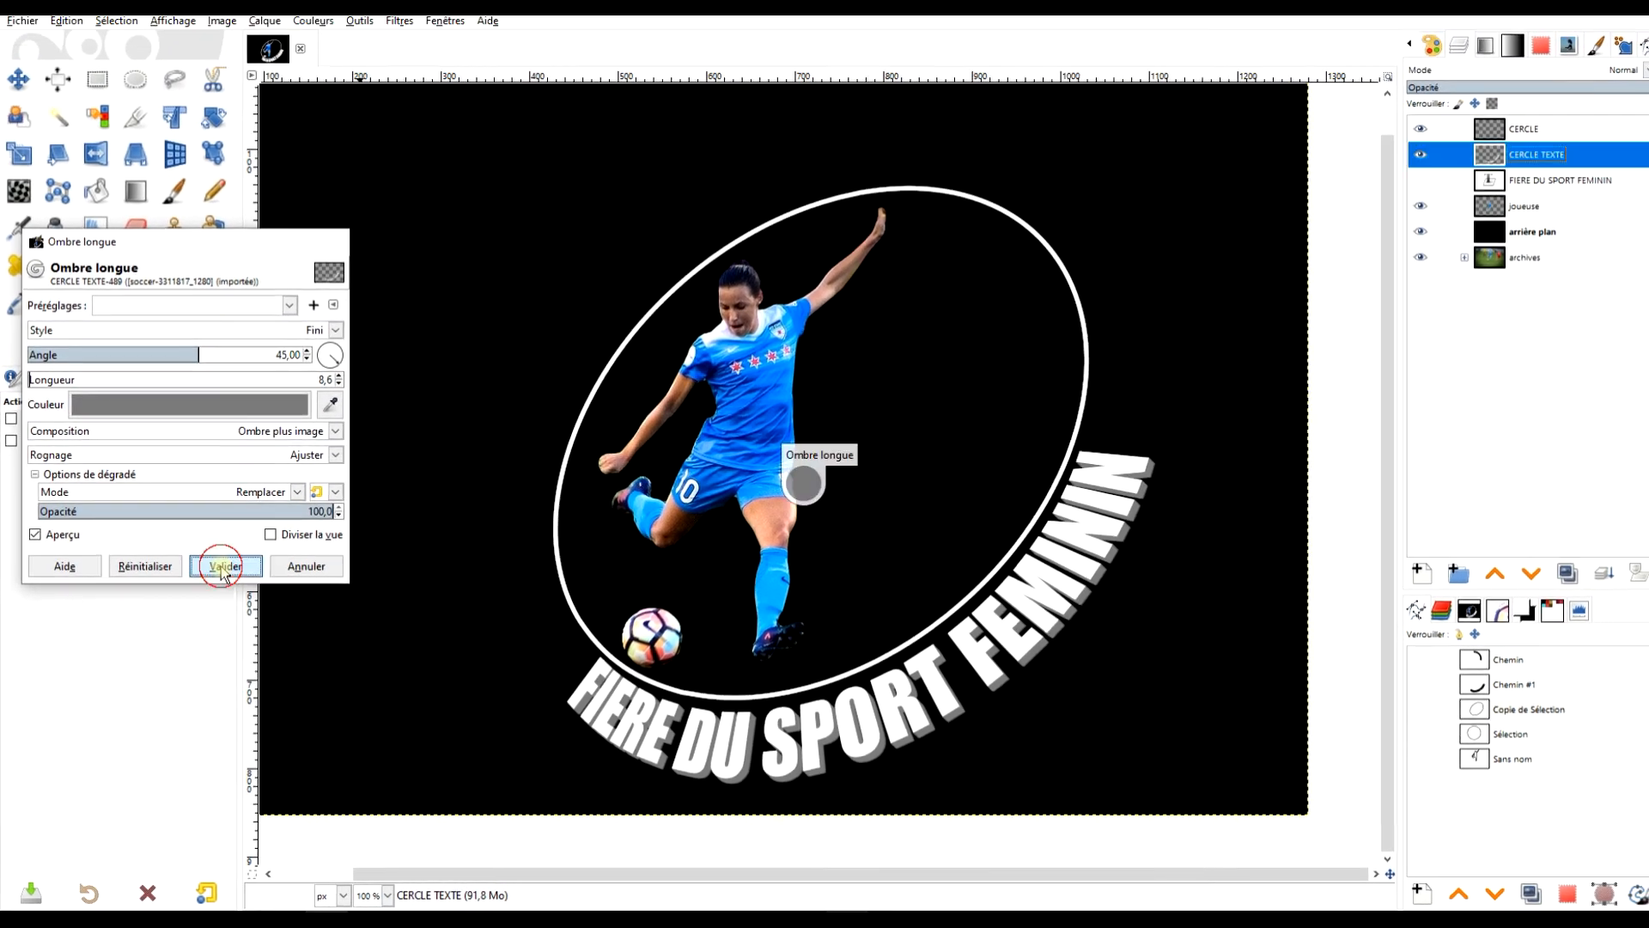
# Apply the Long Shadow (Ombre longue) filter to the CERCLE layer using the most recent last-used preset
pyautogui.click(1540, 130)
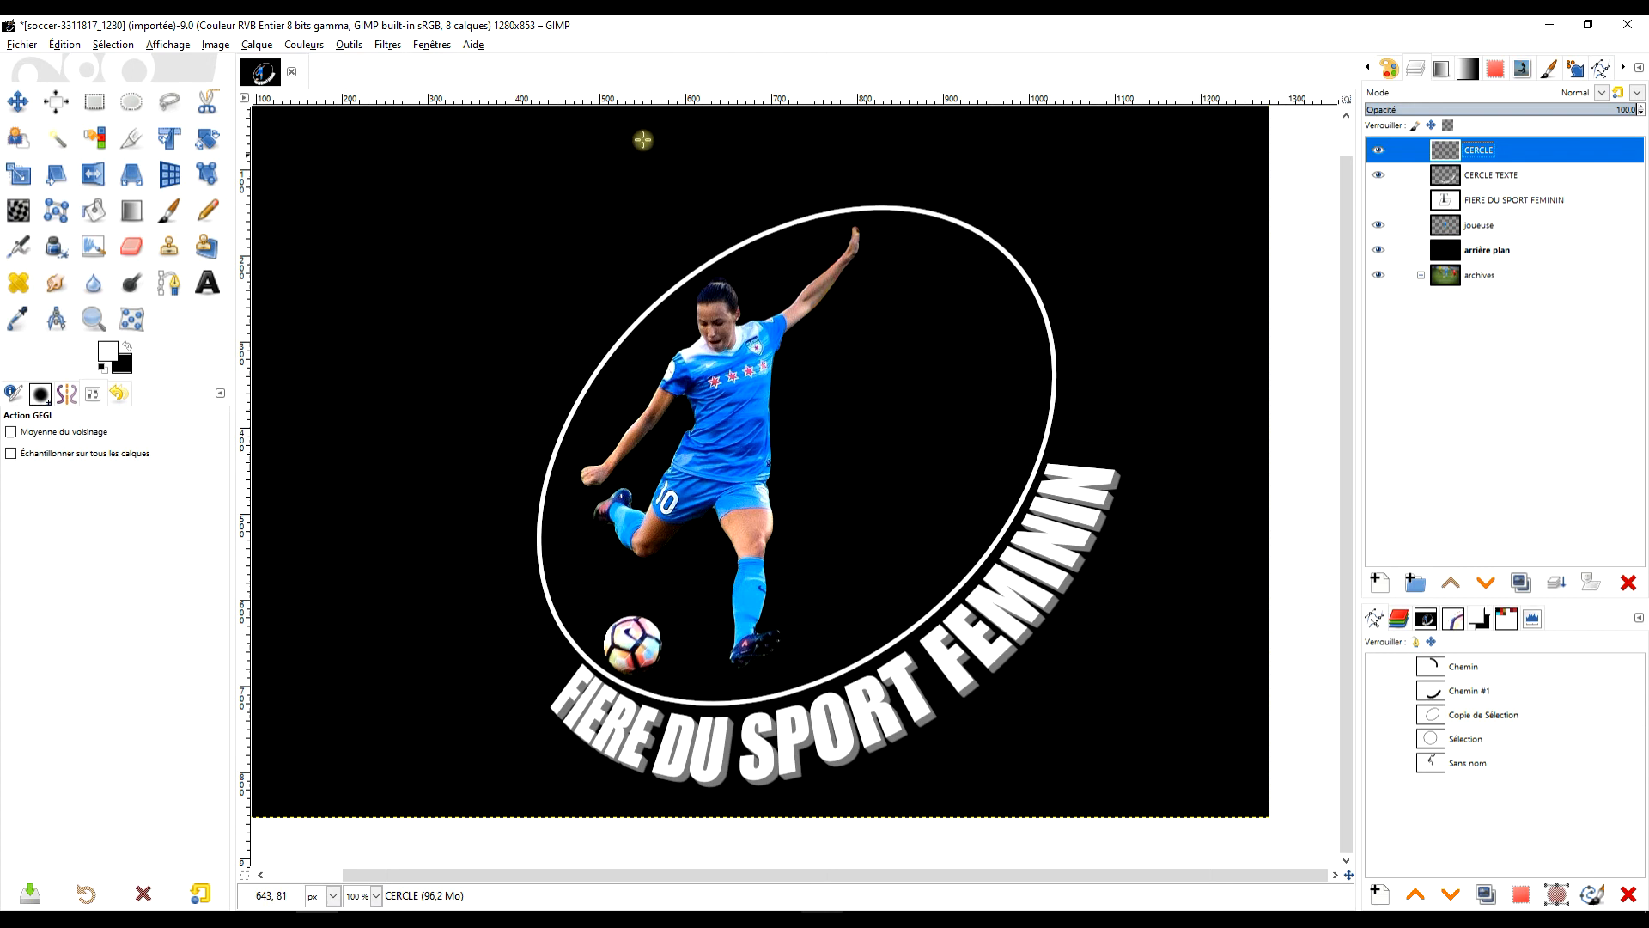
pyautogui.click(388, 44)
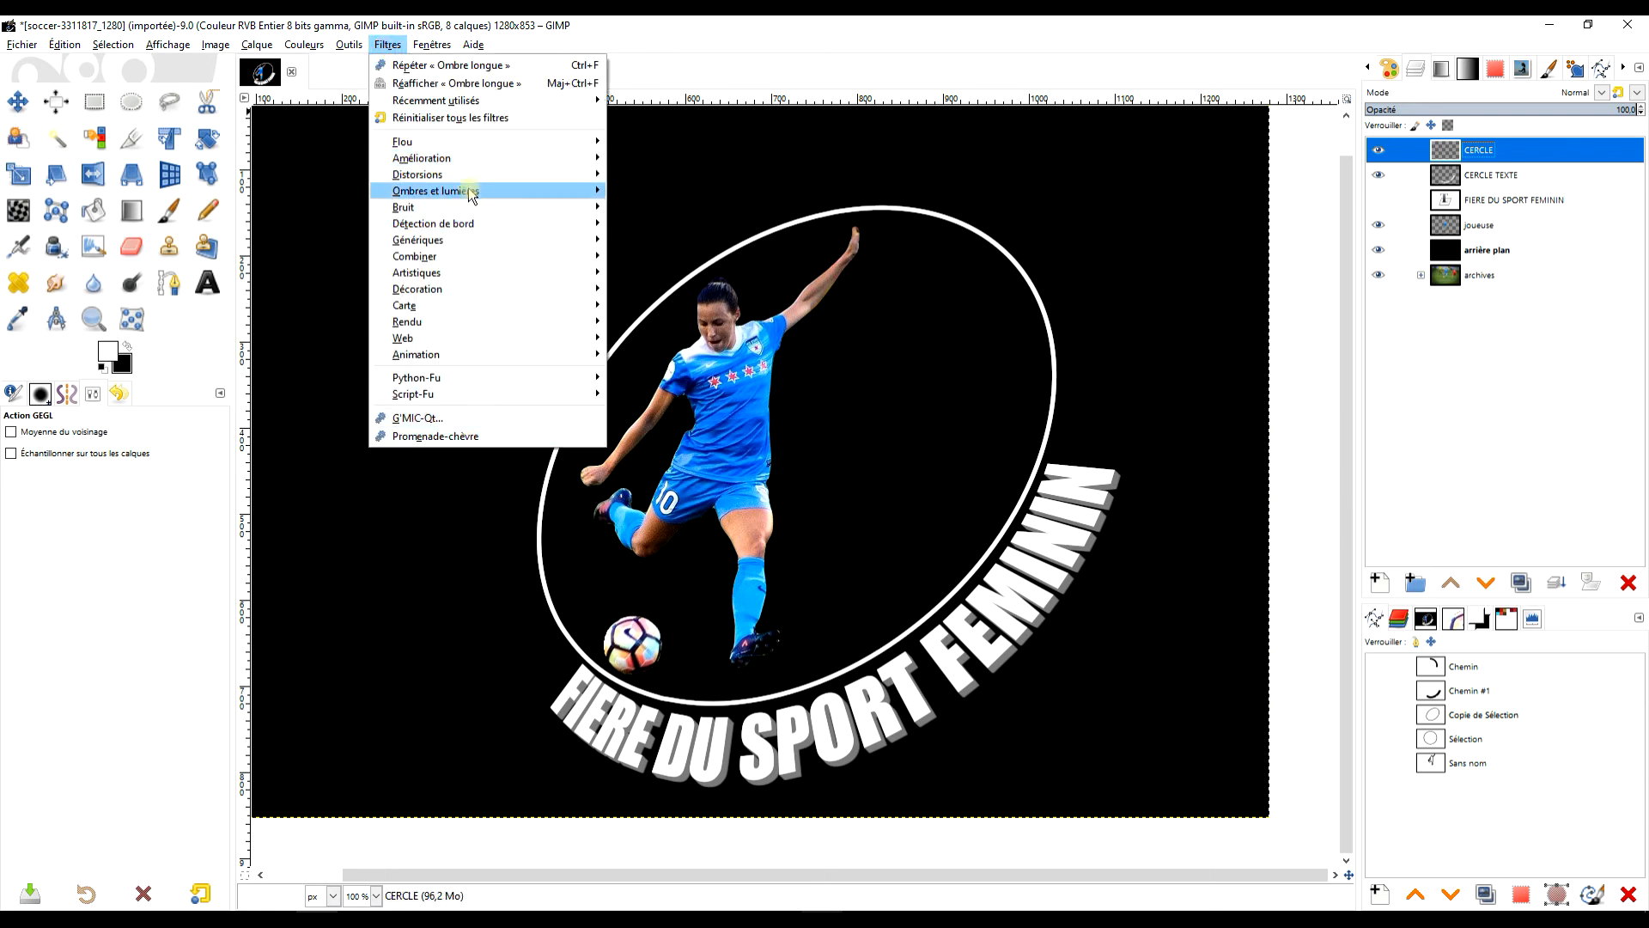
pyautogui.moveTo(473, 191)
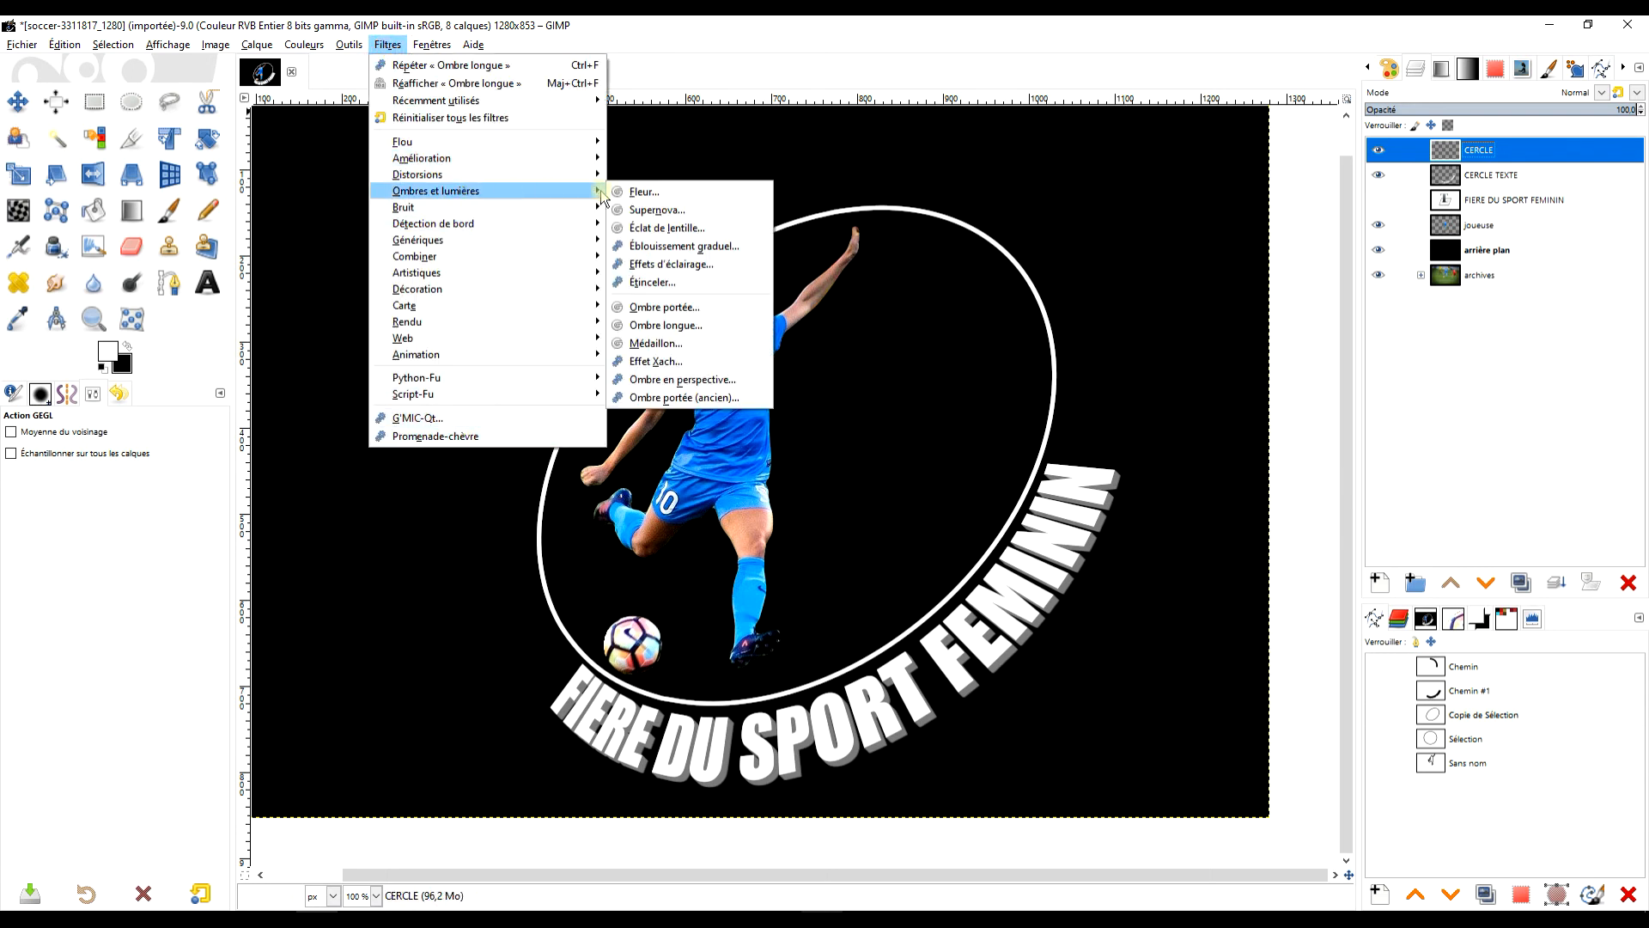
pyautogui.click(706, 332)
pyautogui.click(206, 325)
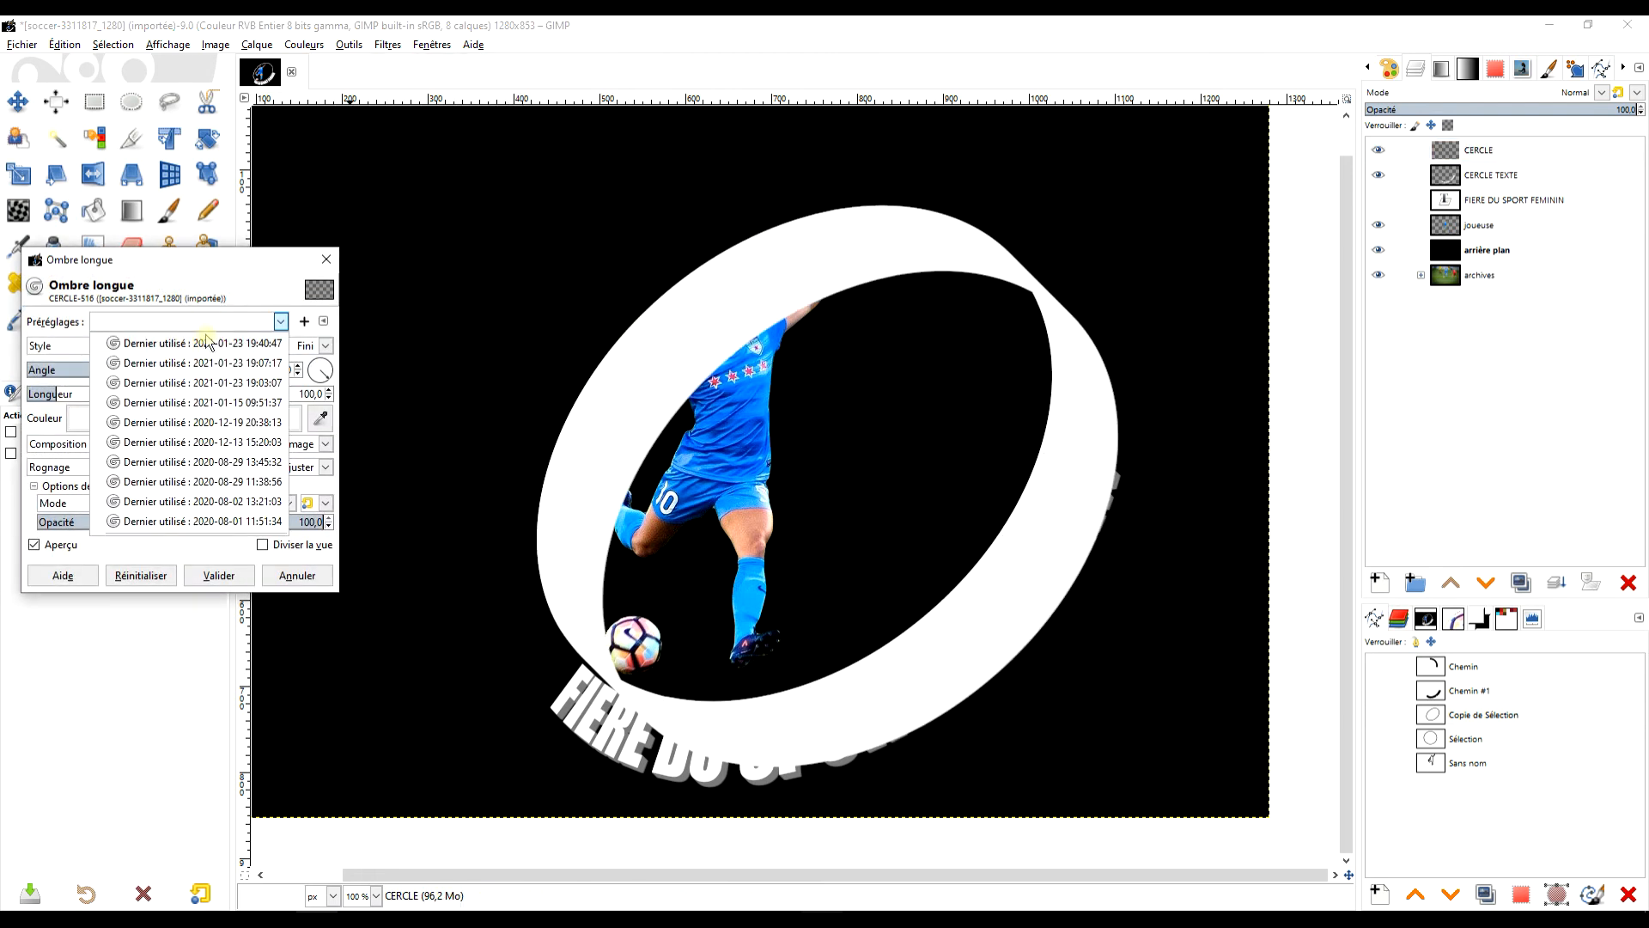
pyautogui.click(191, 344)
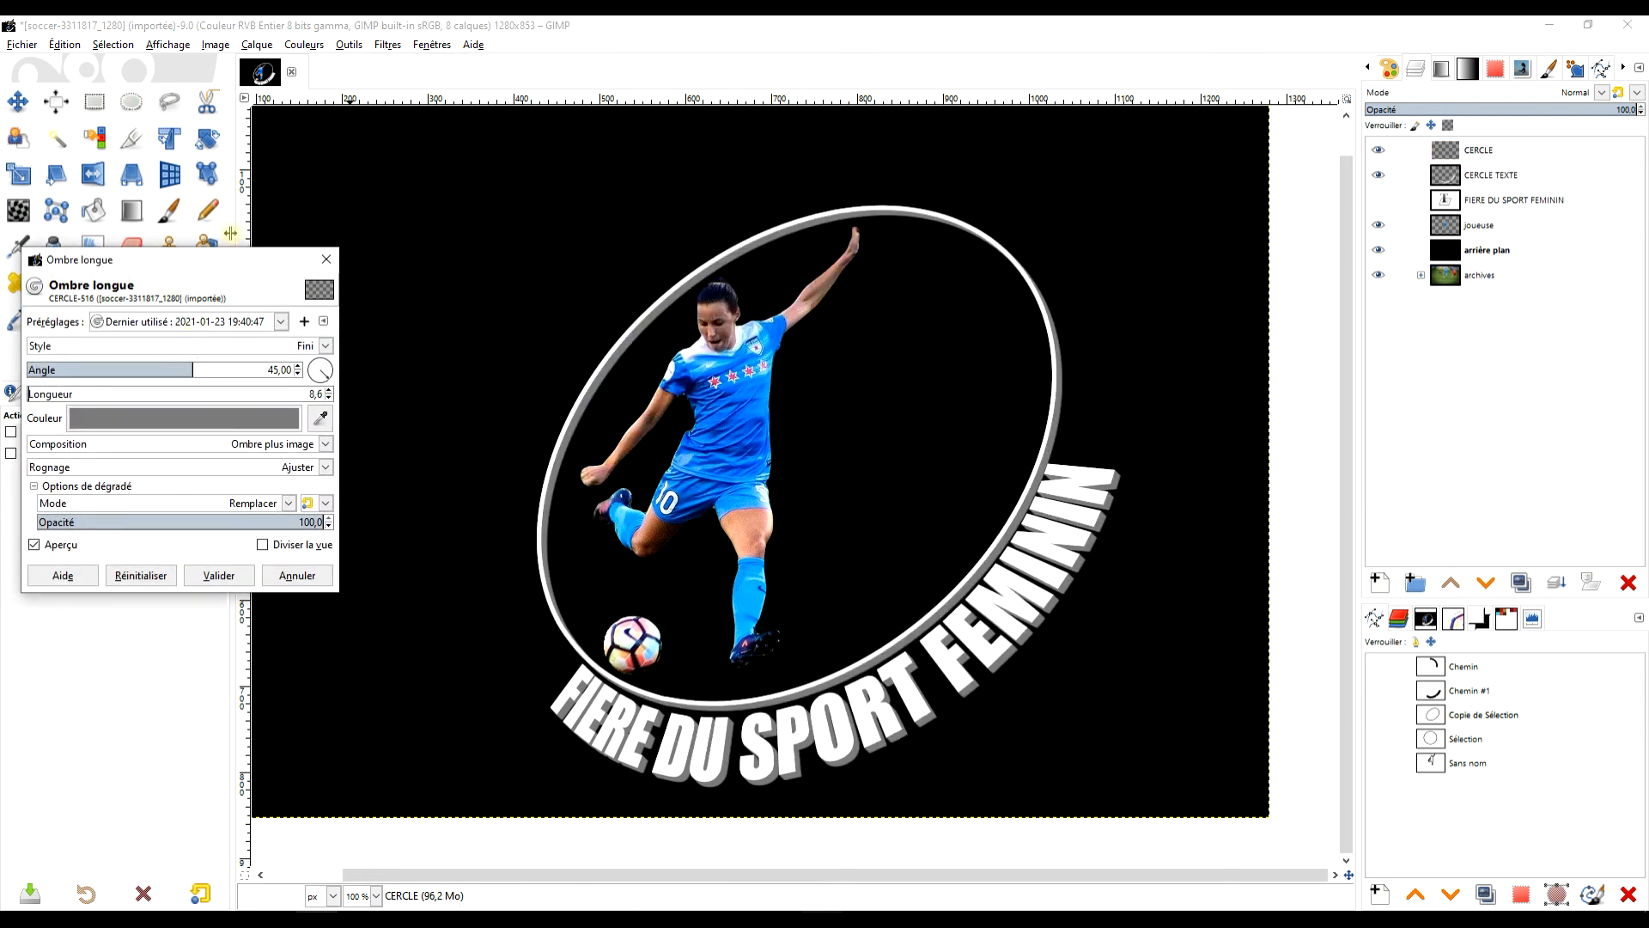
pyautogui.click(219, 575)
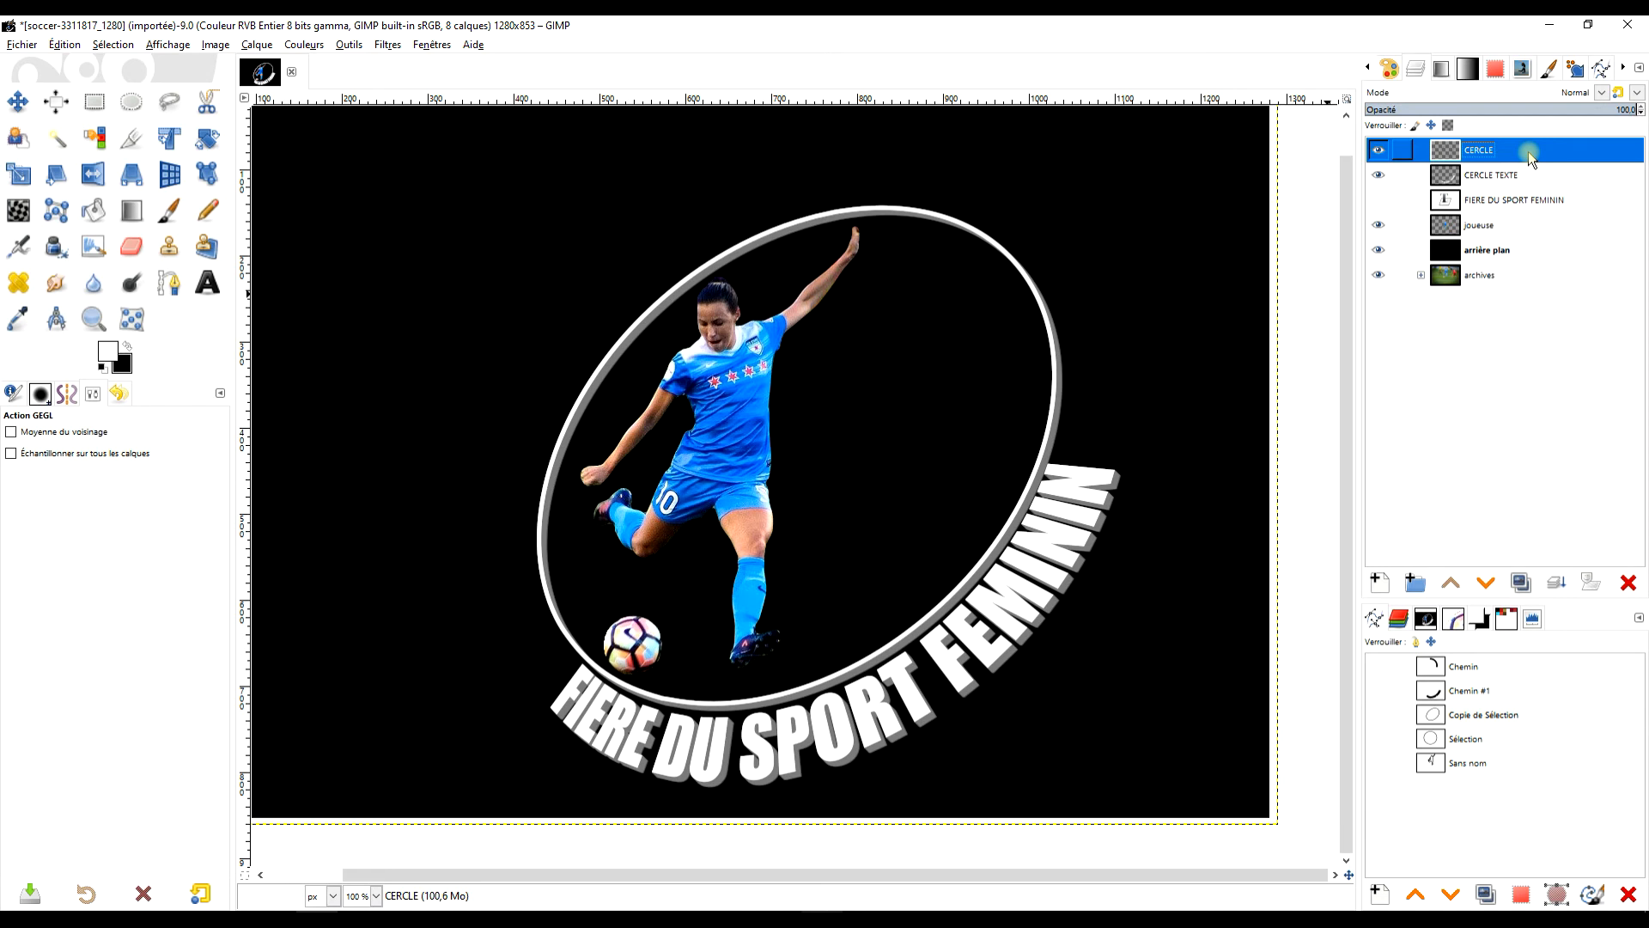
# Nudge the CERCLE TEXTE layer slightly with the Move tool and fit its boundary to the image size
pyautogui.click(1512, 174)
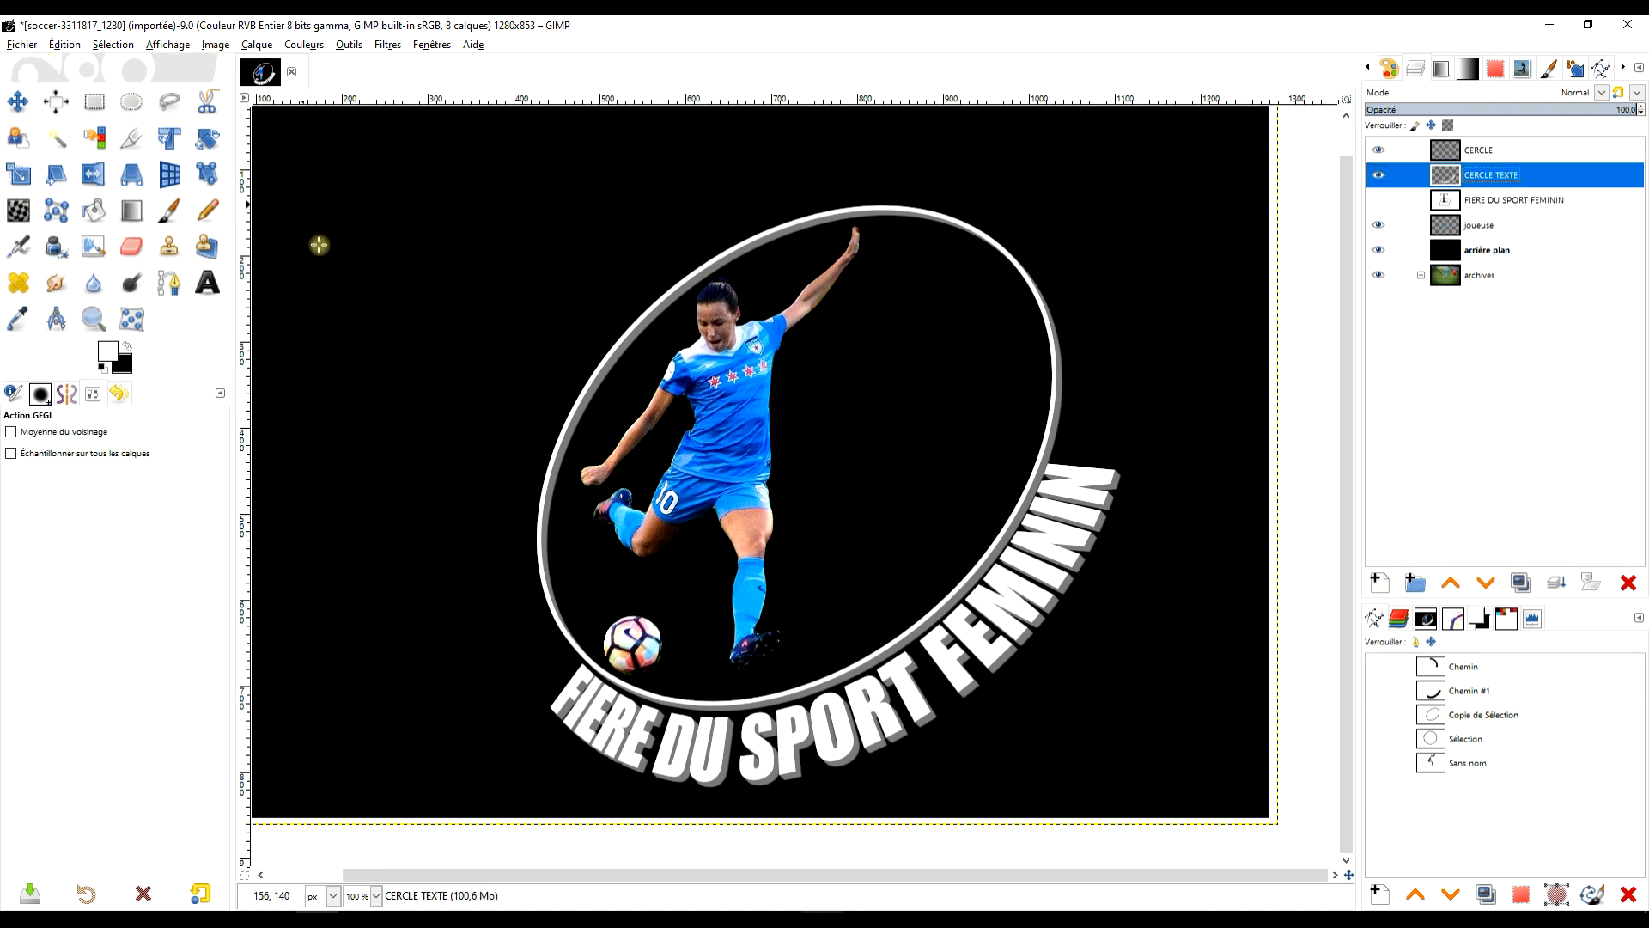
pyautogui.click(17, 101)
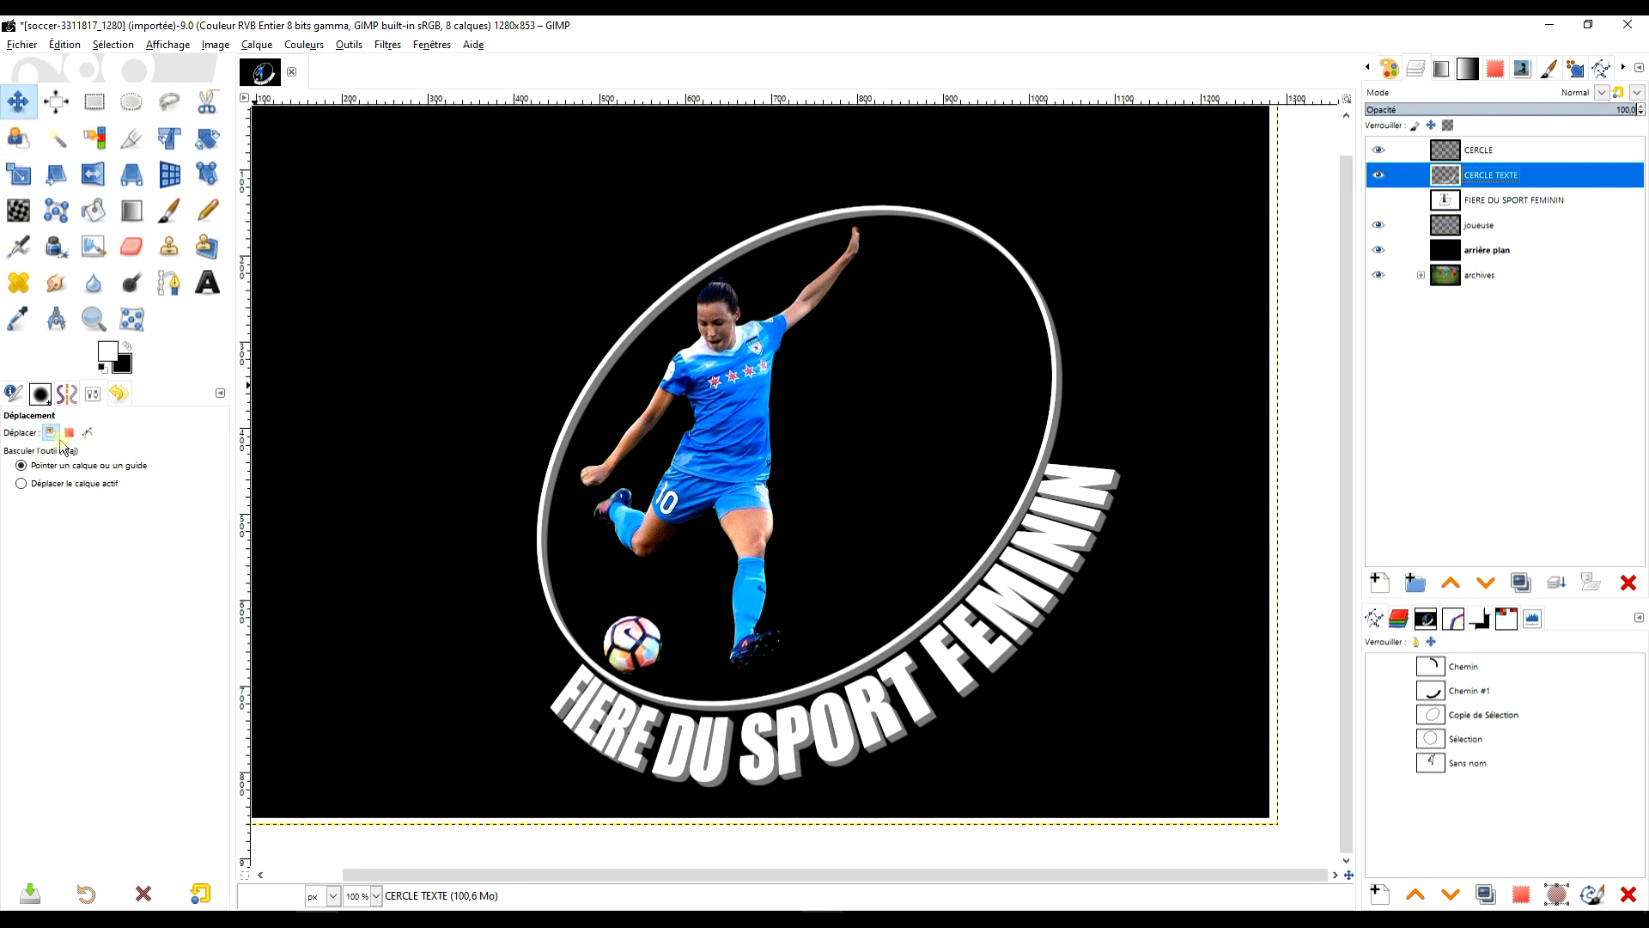
pyautogui.moveTo(904, 684); pyautogui.dragTo(907, 686)
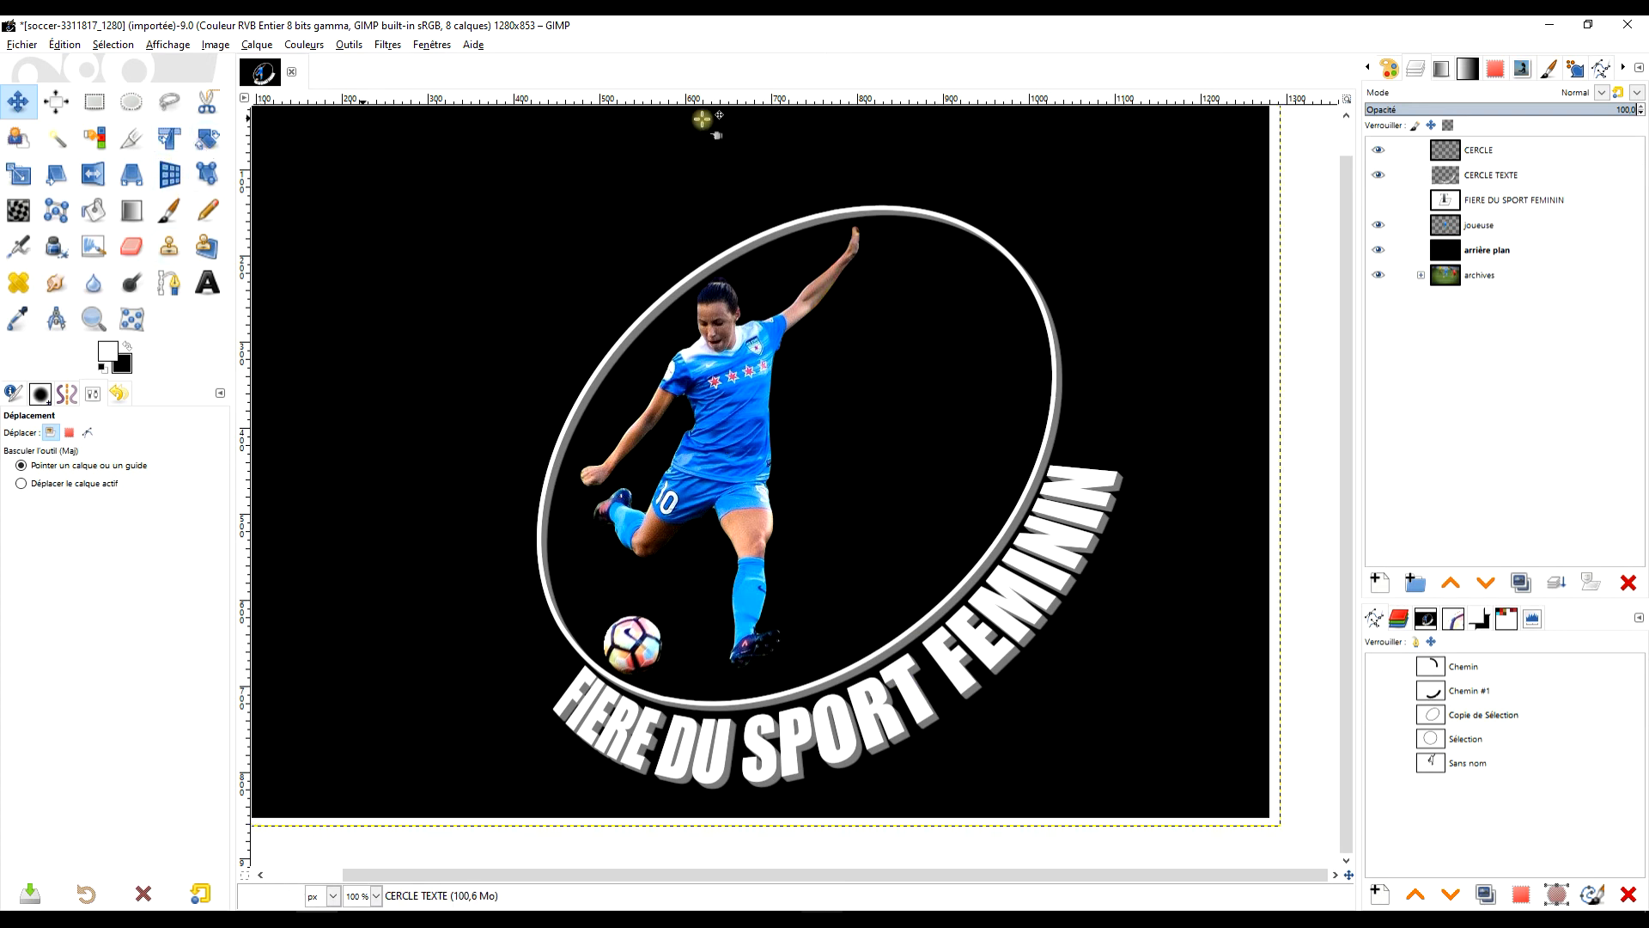
pyautogui.rightClick(1453, 177)
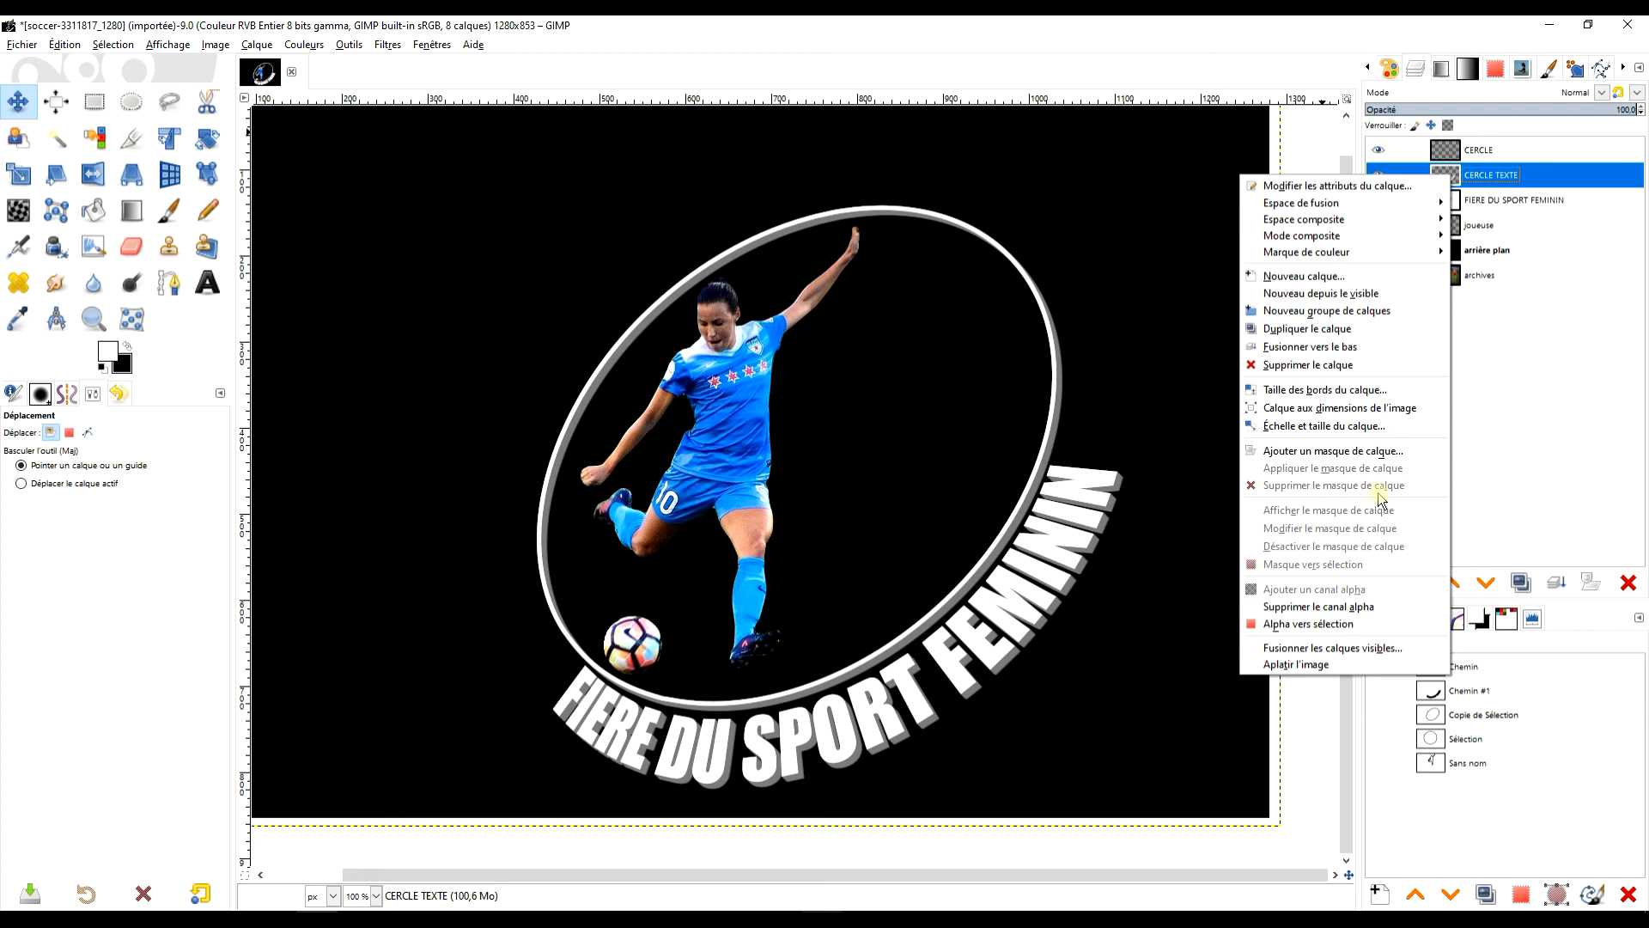
pyautogui.click(1364, 416)
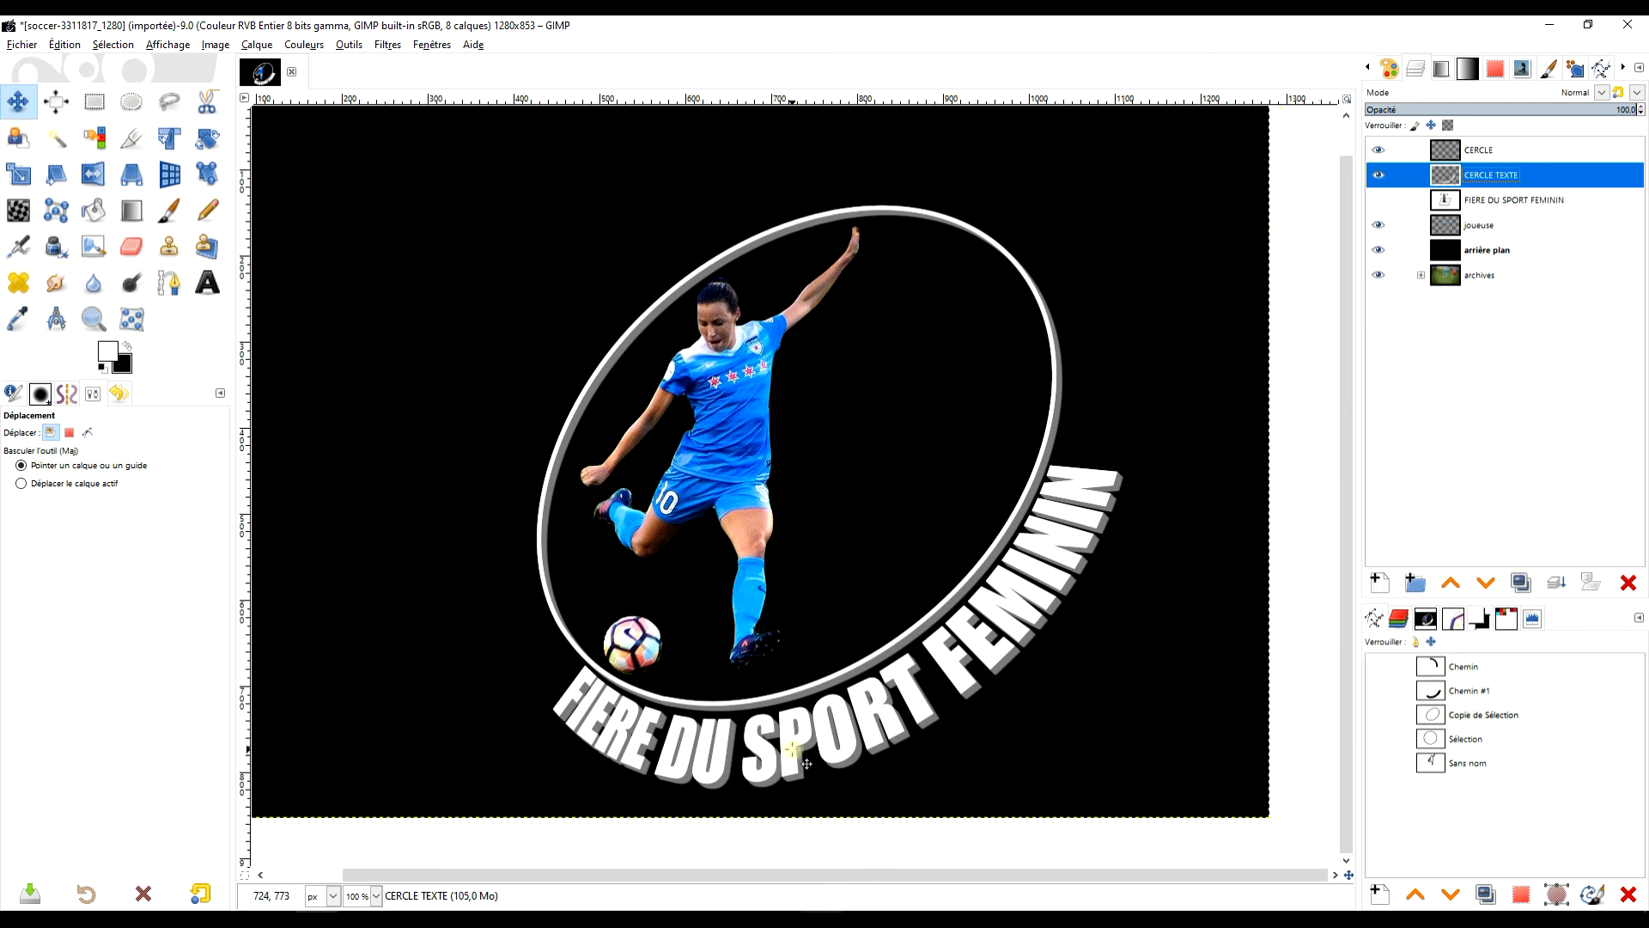
pyautogui.click(169, 138)
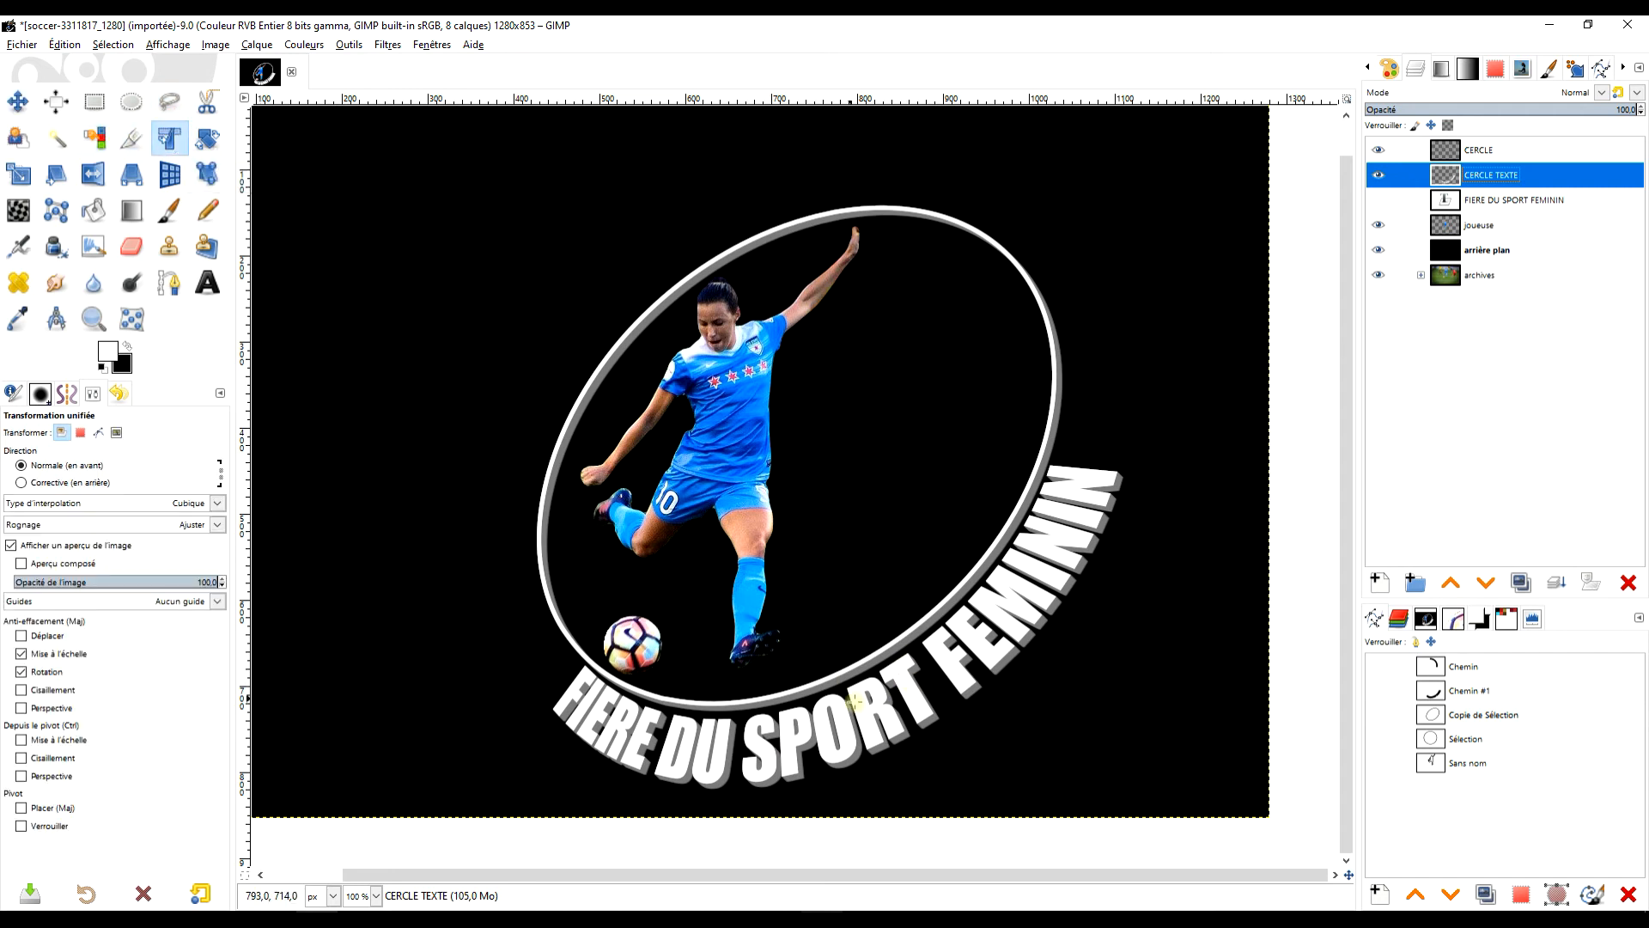
pyautogui.click(911, 685)
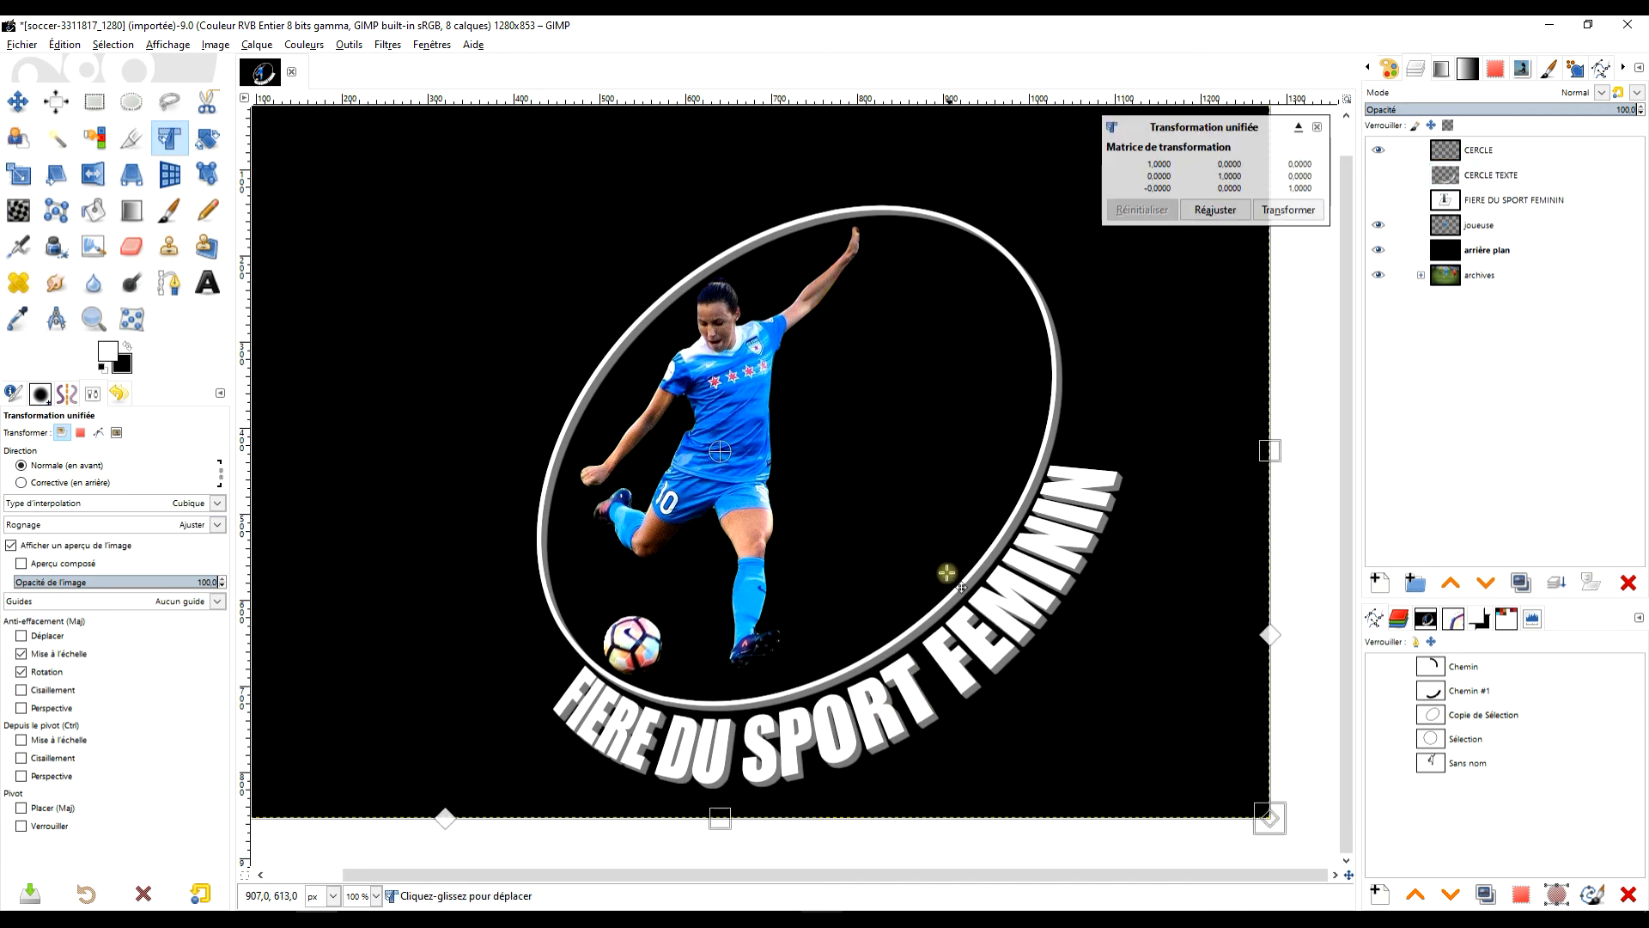
pyautogui.moveTo(513, 656); pyautogui.dragTo(581, 629)
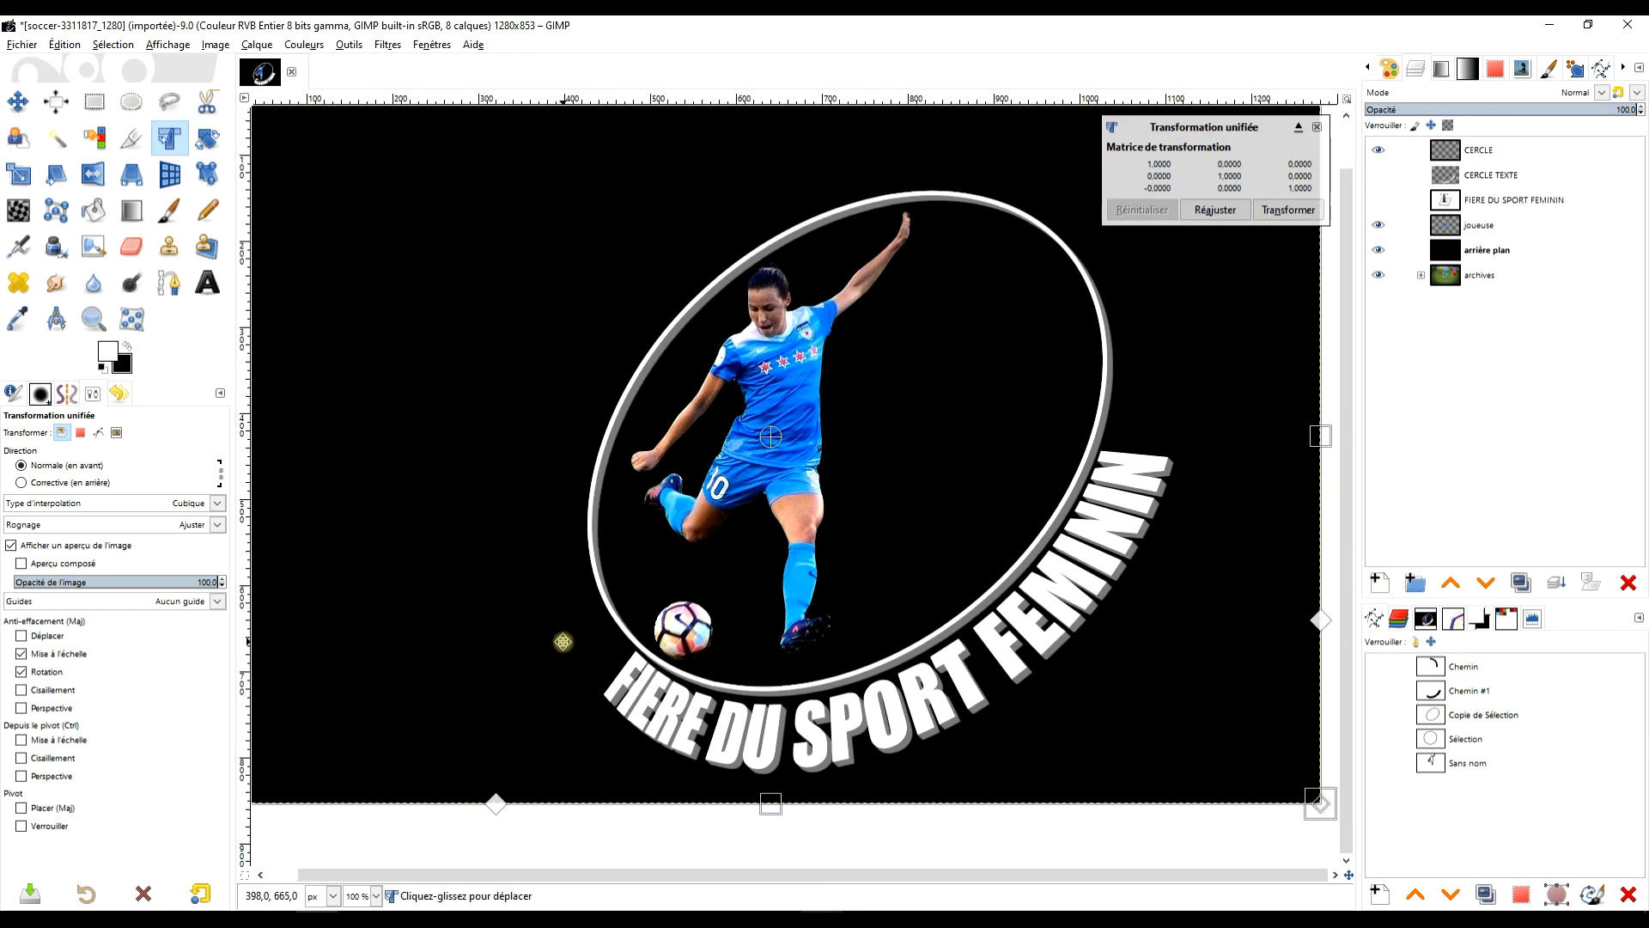
pyautogui.click(1316, 128)
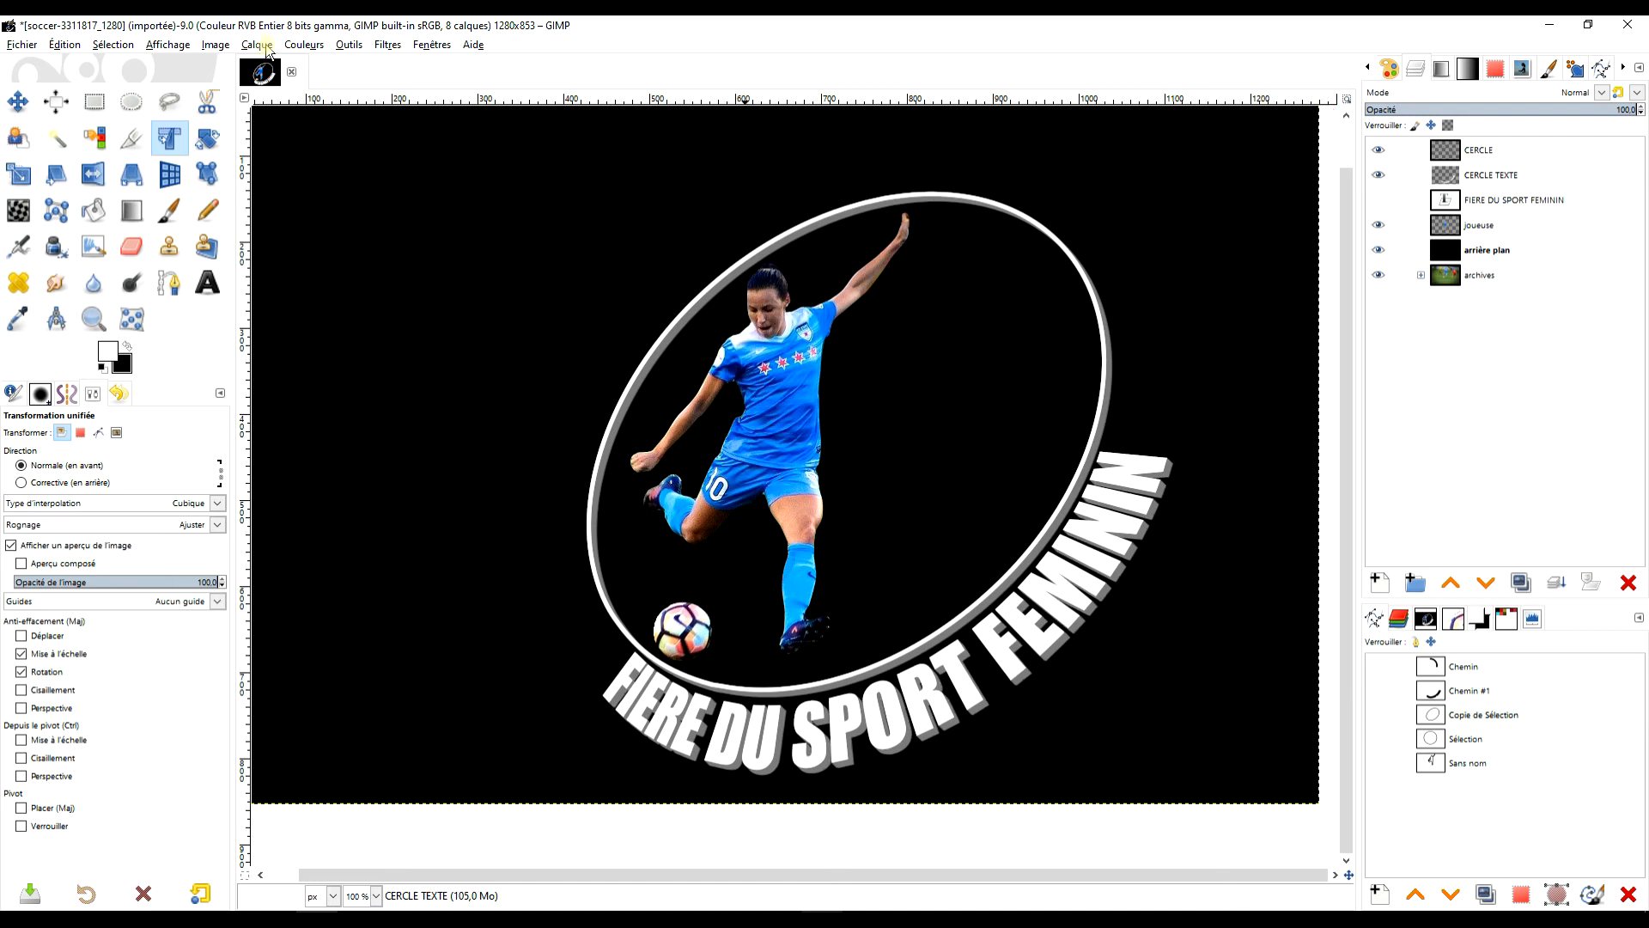
# Crop the CERCLE TEXTE layer to its content and slightly stretch it with Unified Transform, about 4% wider and 1% taller
pyautogui.click(244, 47)
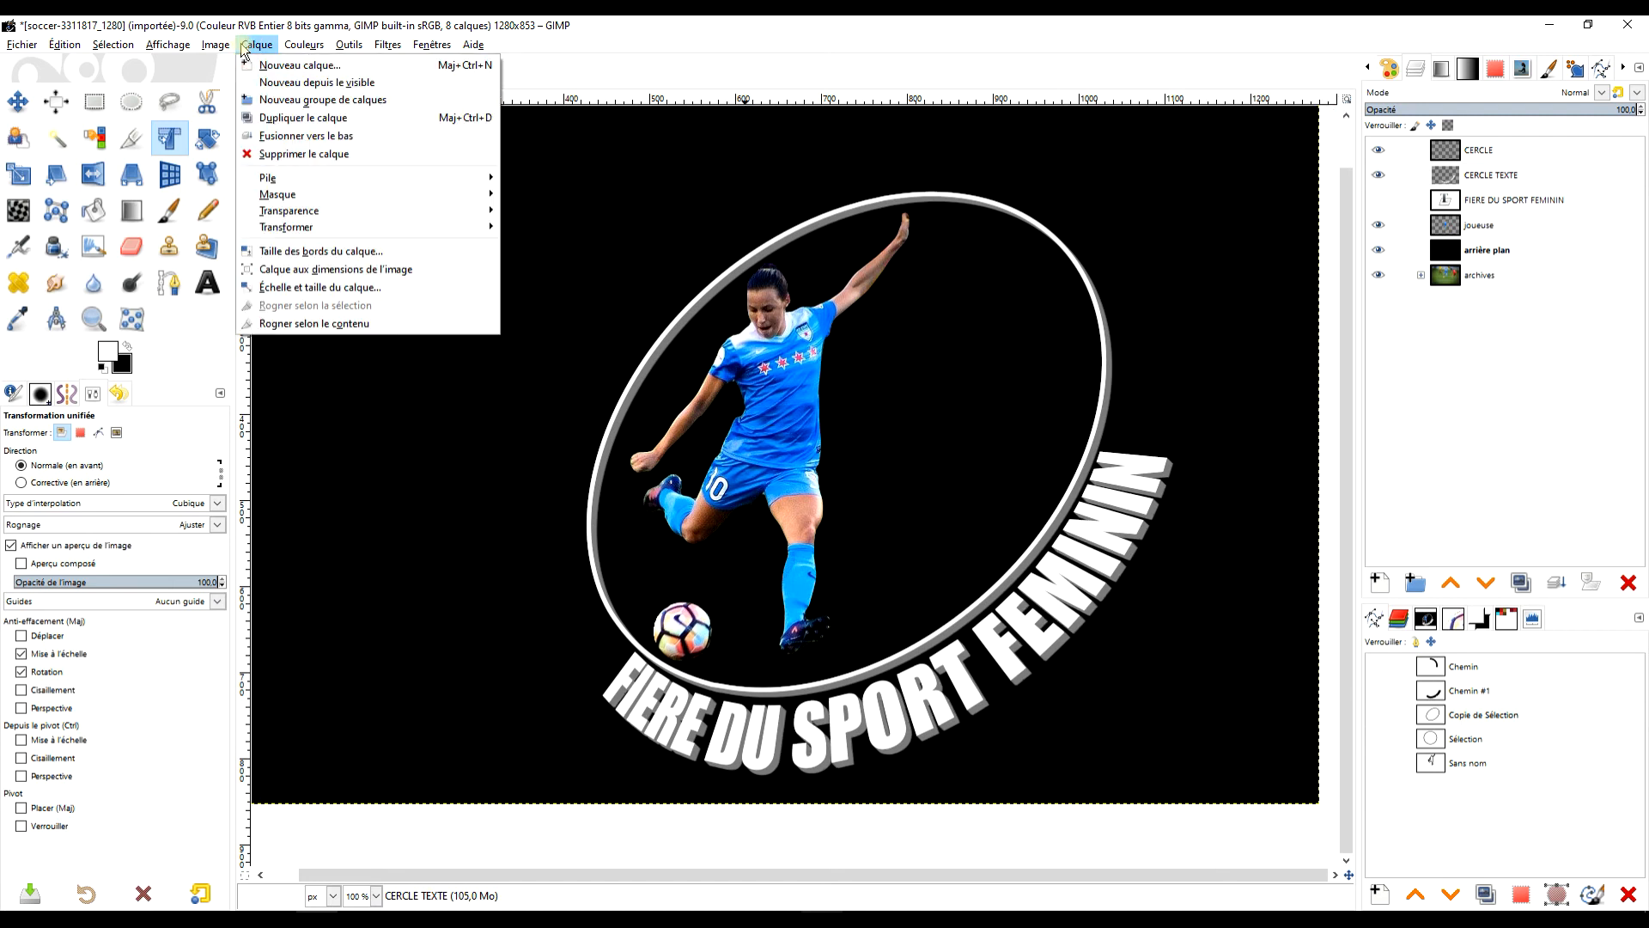
pyautogui.click(324, 325)
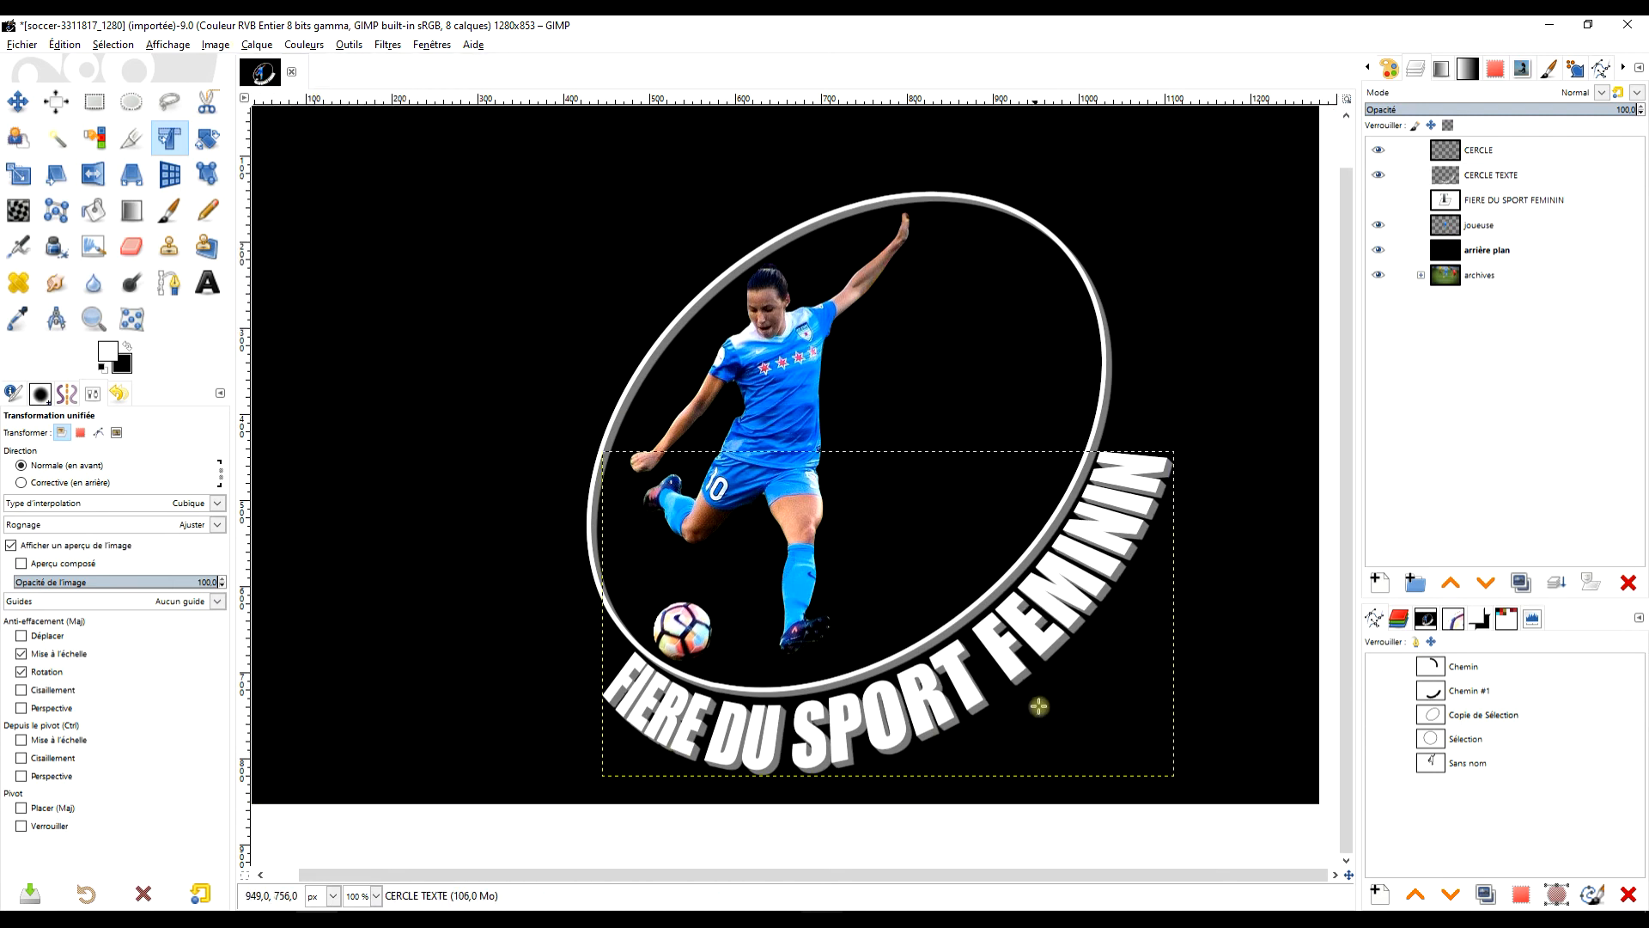
pyautogui.click(1001, 645)
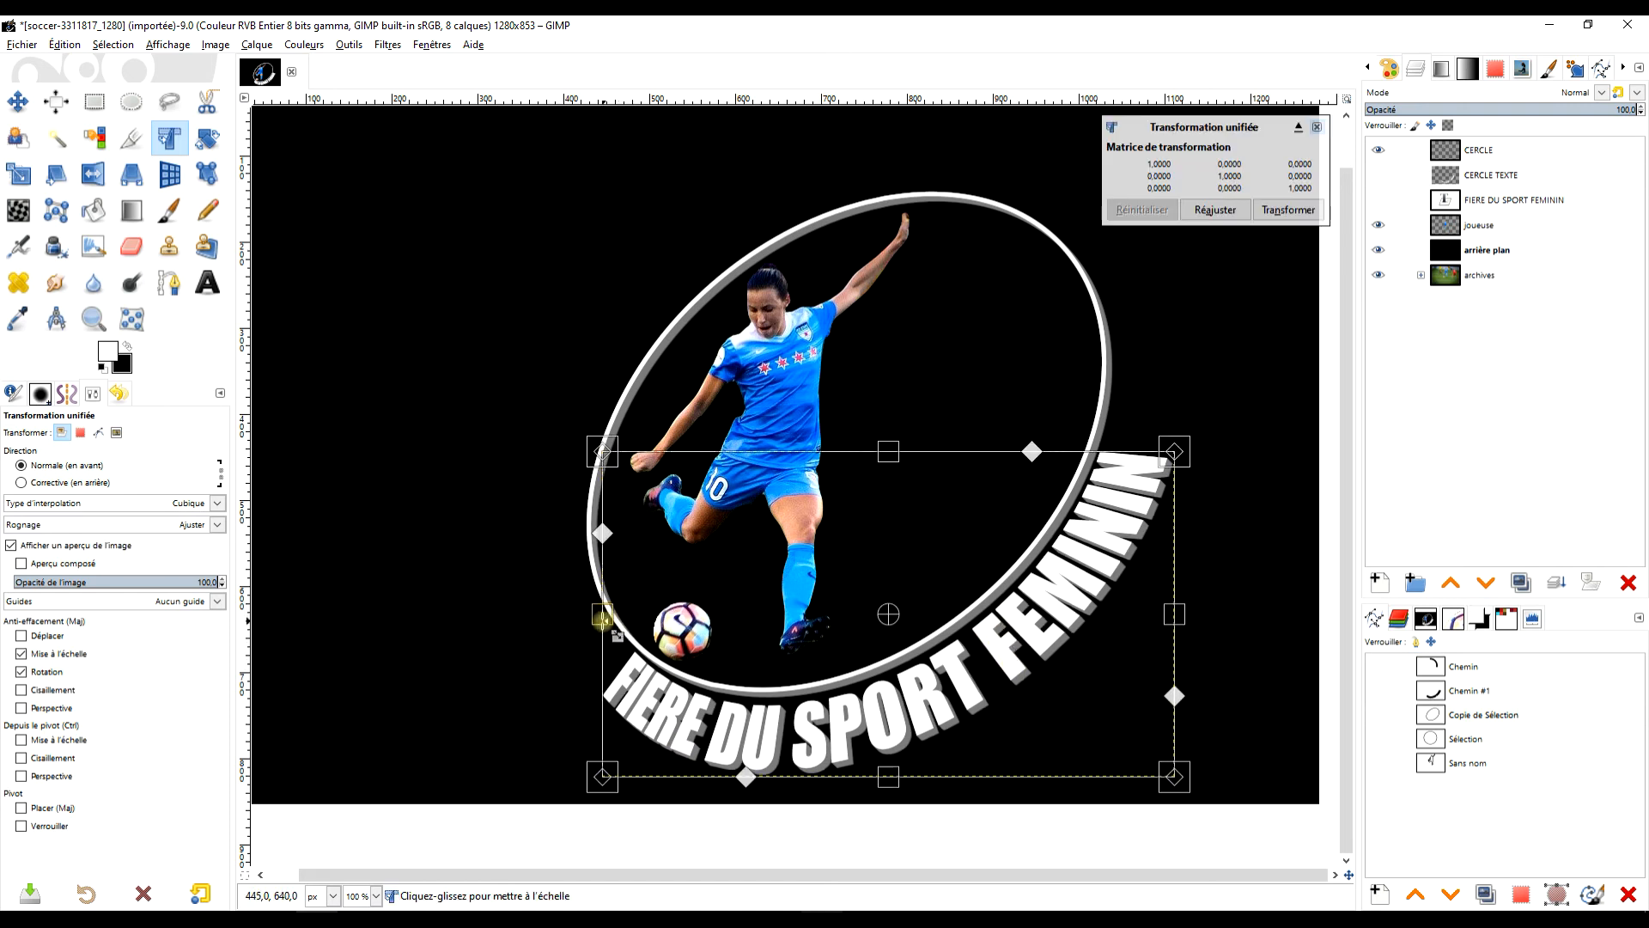
pyautogui.moveTo(602, 778); pyautogui.dragTo(599, 781)
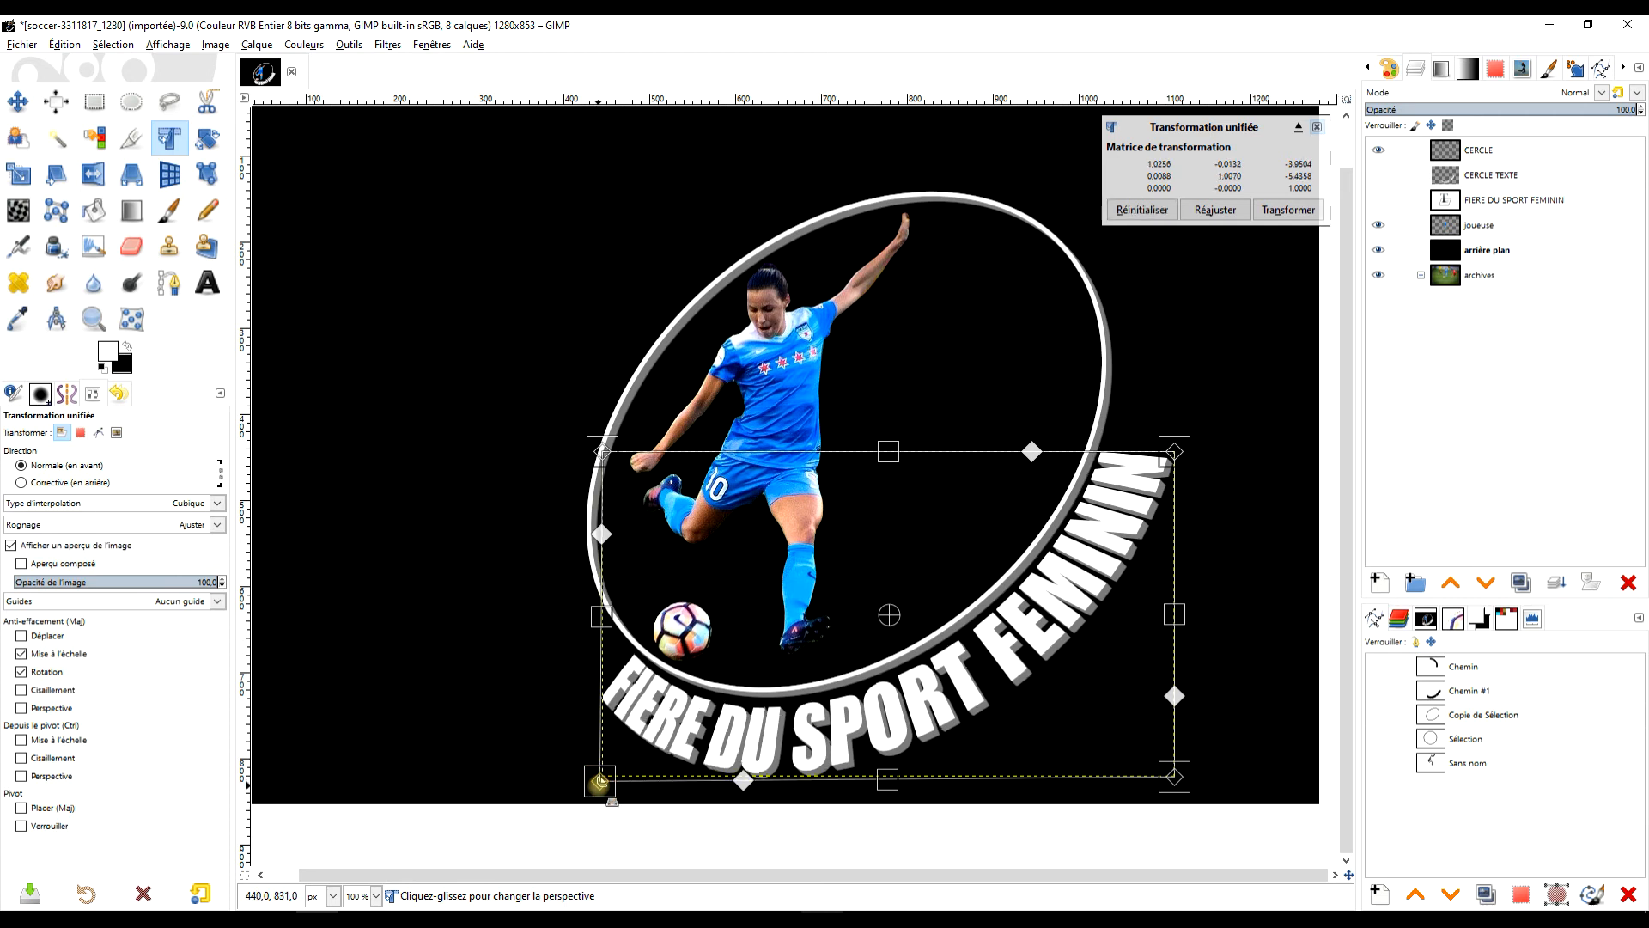
pyautogui.moveTo(602, 616); pyautogui.dragTo(599, 616)
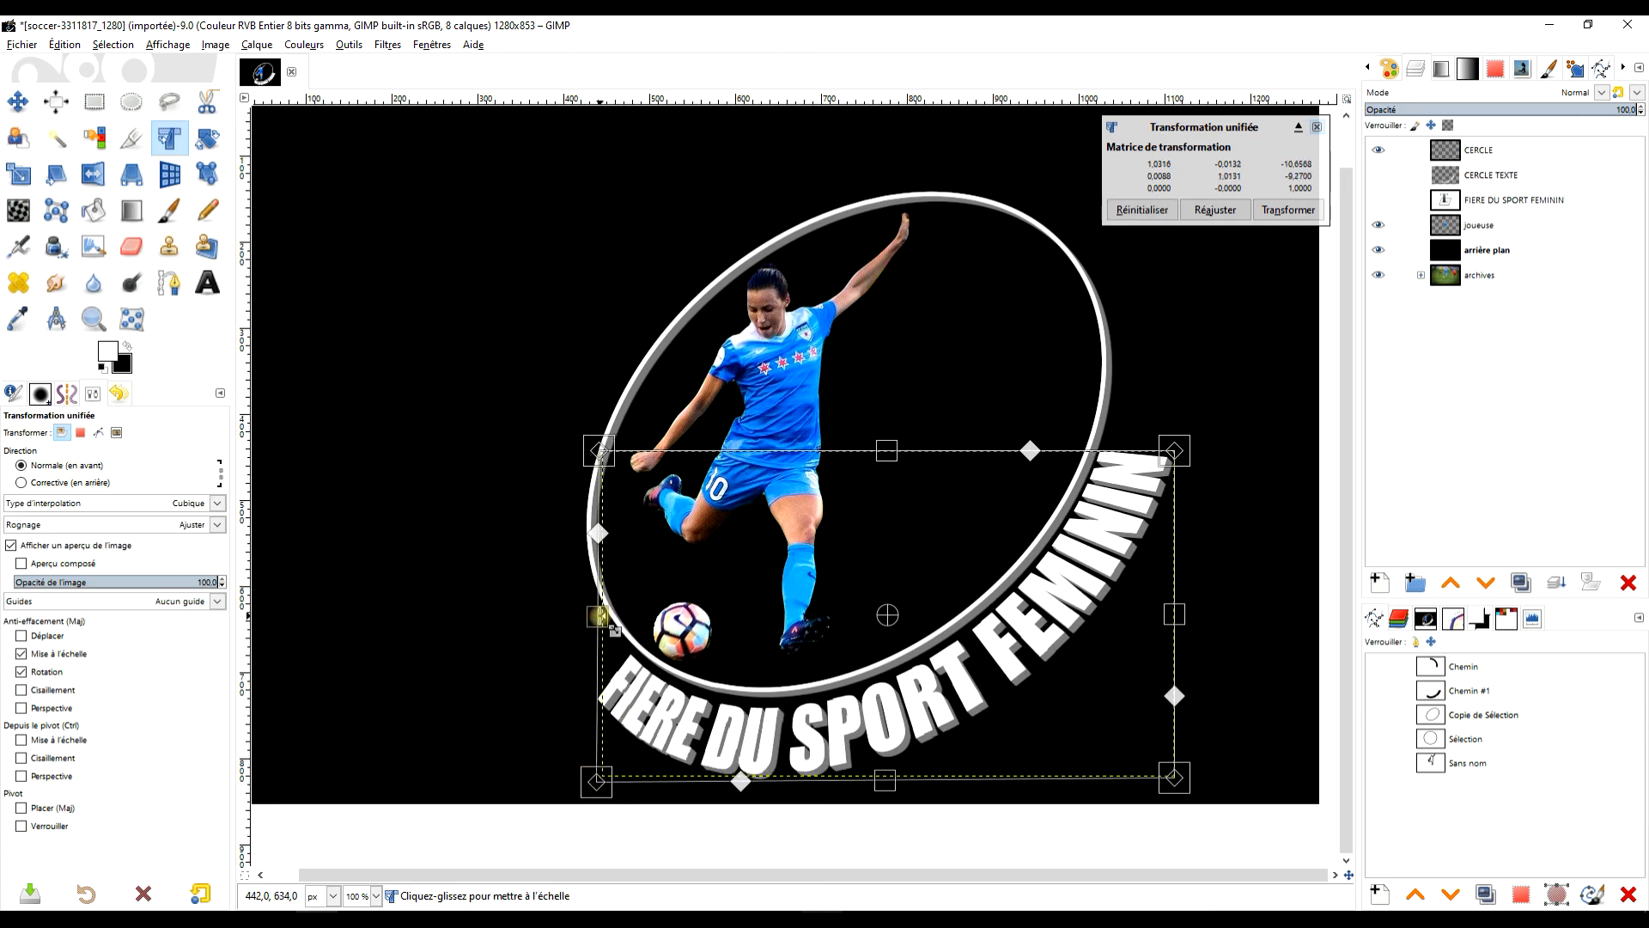
pyautogui.moveTo(1174, 613); pyautogui.dragTo(1177, 614)
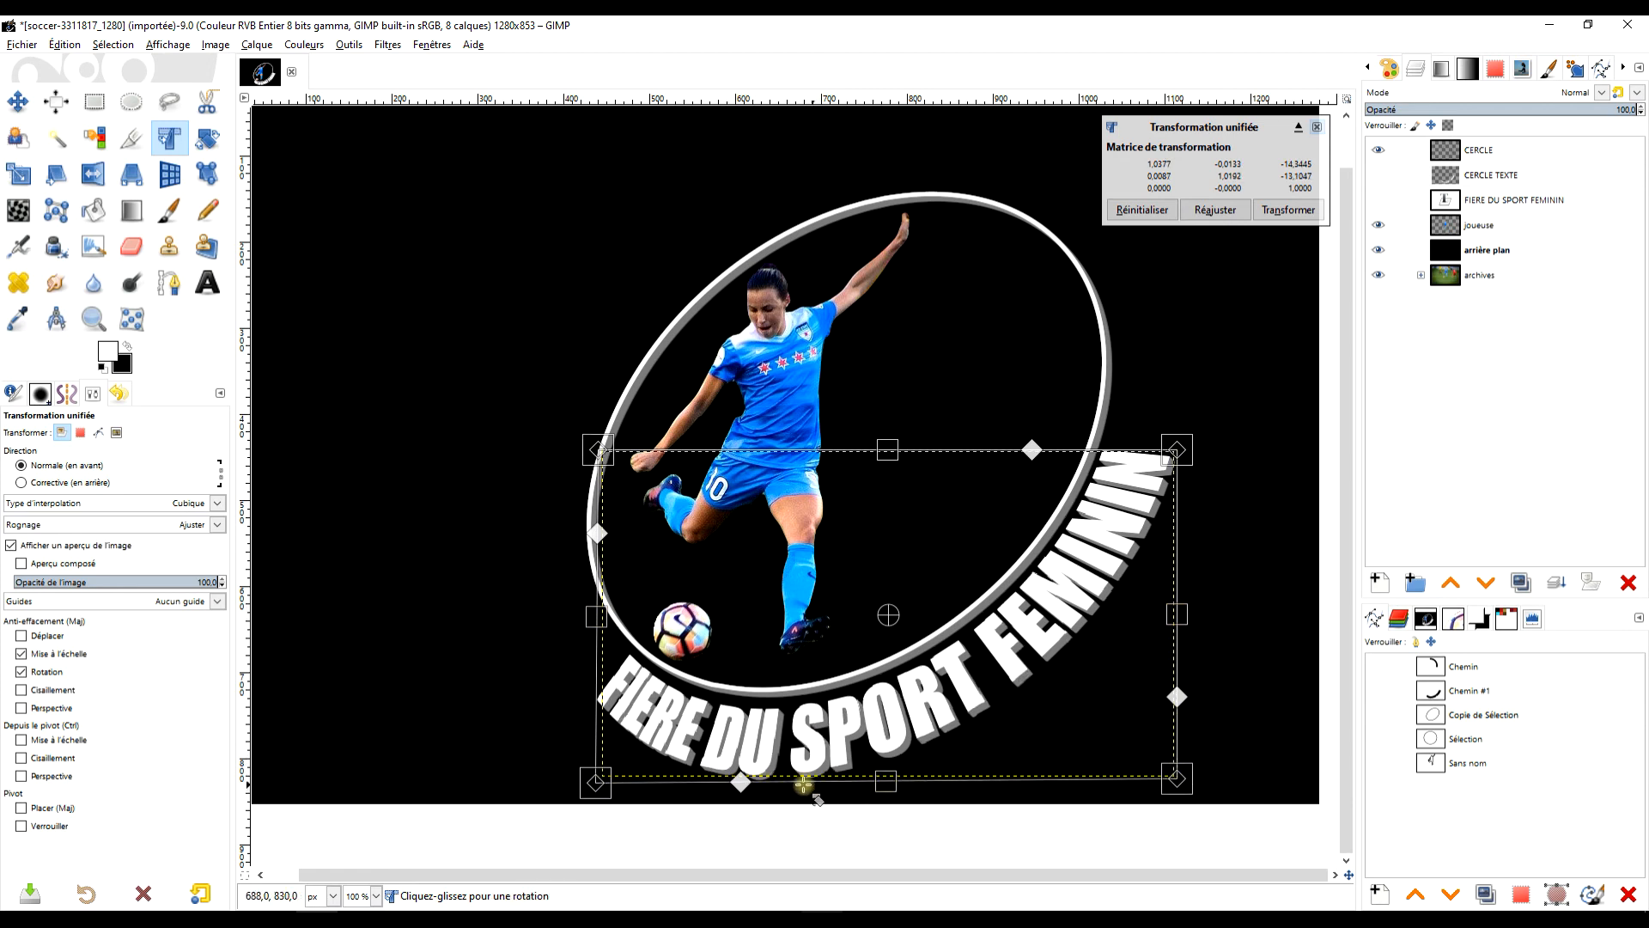
pyautogui.moveTo(606, 784); pyautogui.dragTo(608, 780)
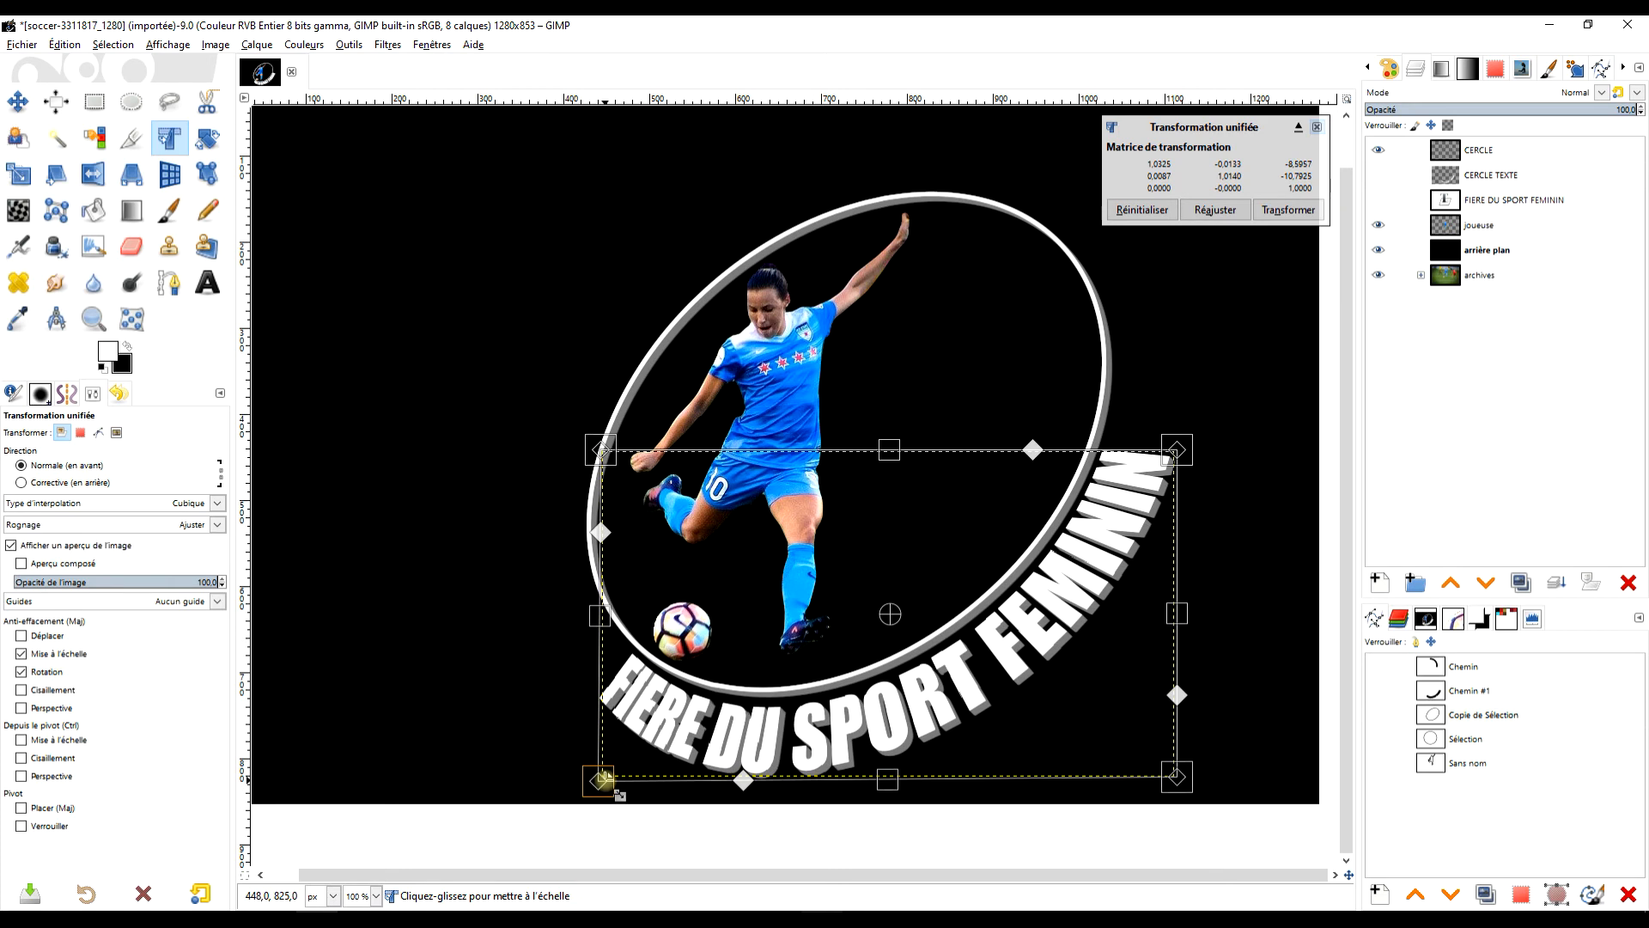
pyautogui.moveTo(893, 784); pyautogui.dragTo(888, 782)
pyautogui.moveTo(746, 793); pyautogui.dragTo(757, 793)
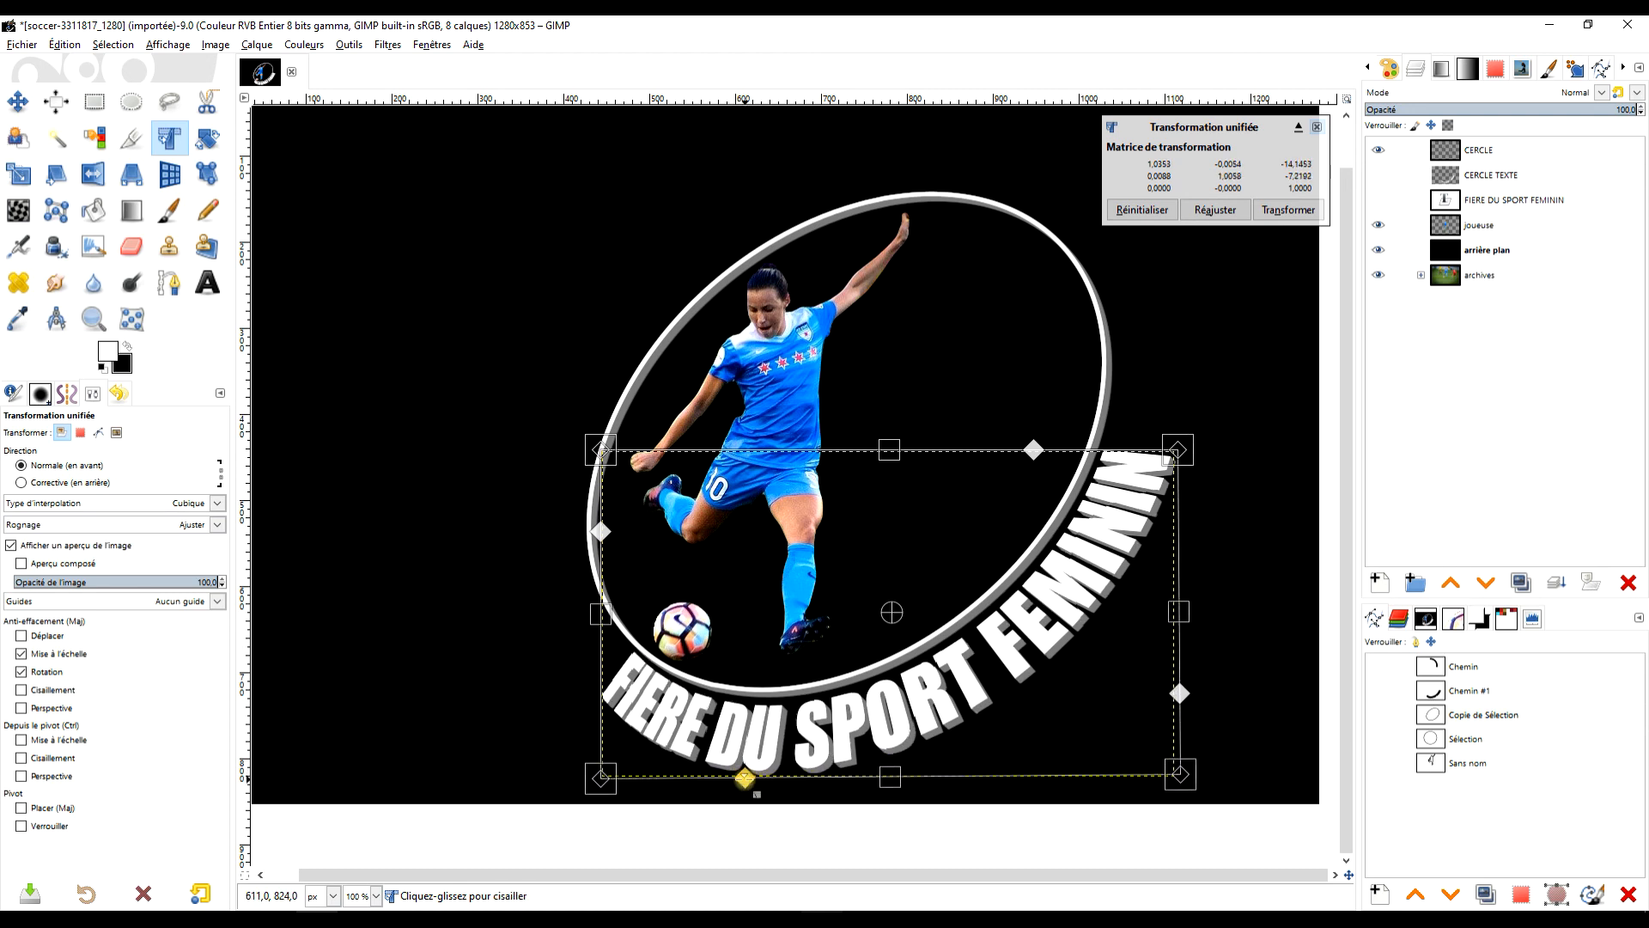
pyautogui.moveTo(601, 618); pyautogui.dragTo(607, 630)
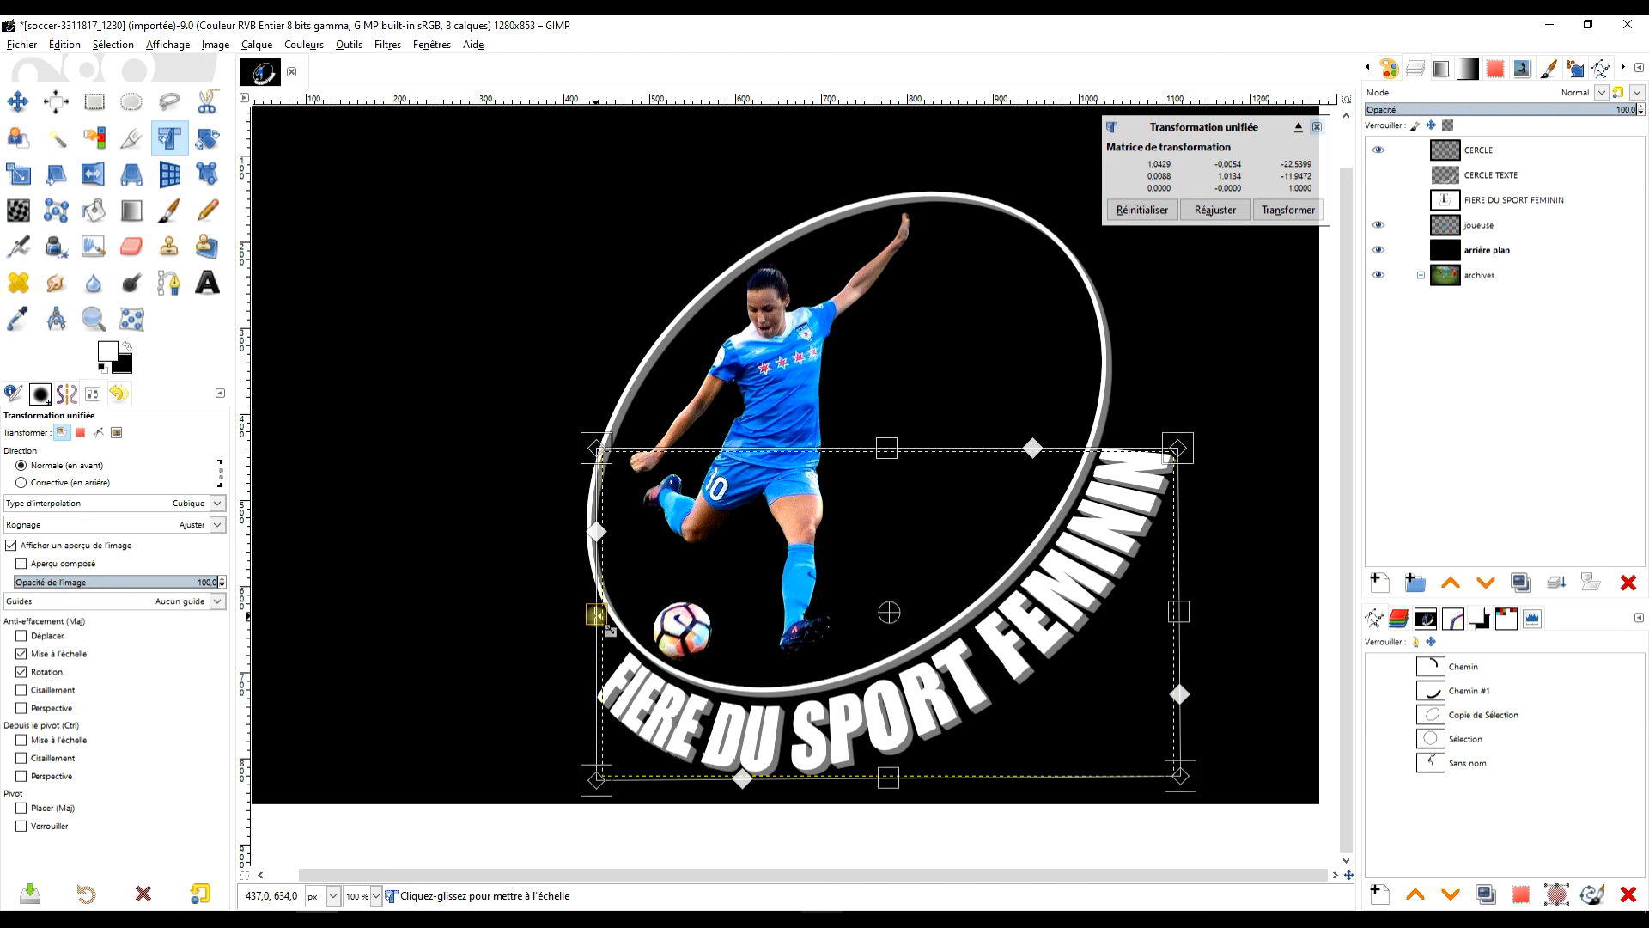
pyautogui.click(1291, 209)
# Move the CERCLE TEXTE layer by 1, -1 pixels and resize its boundary to the image dimensions
pyautogui.moveTo(1202, 423); pyautogui.dragTo(1194, 393)
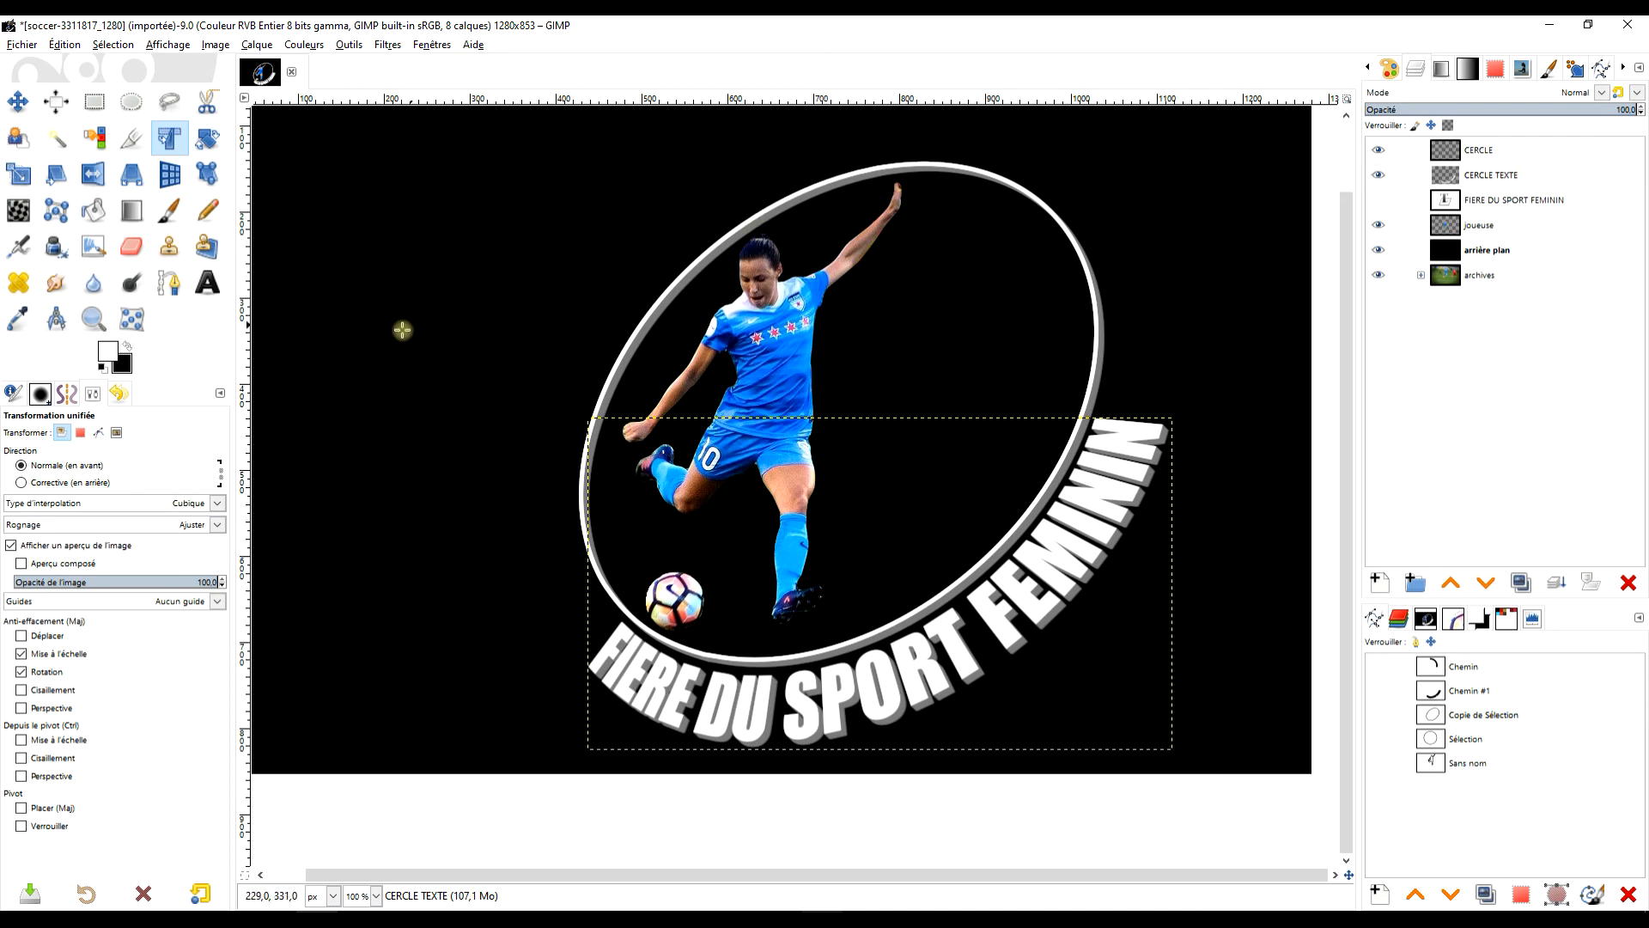
pyautogui.click(18, 101)
pyautogui.moveTo(958, 650); pyautogui.dragTo(960, 648)
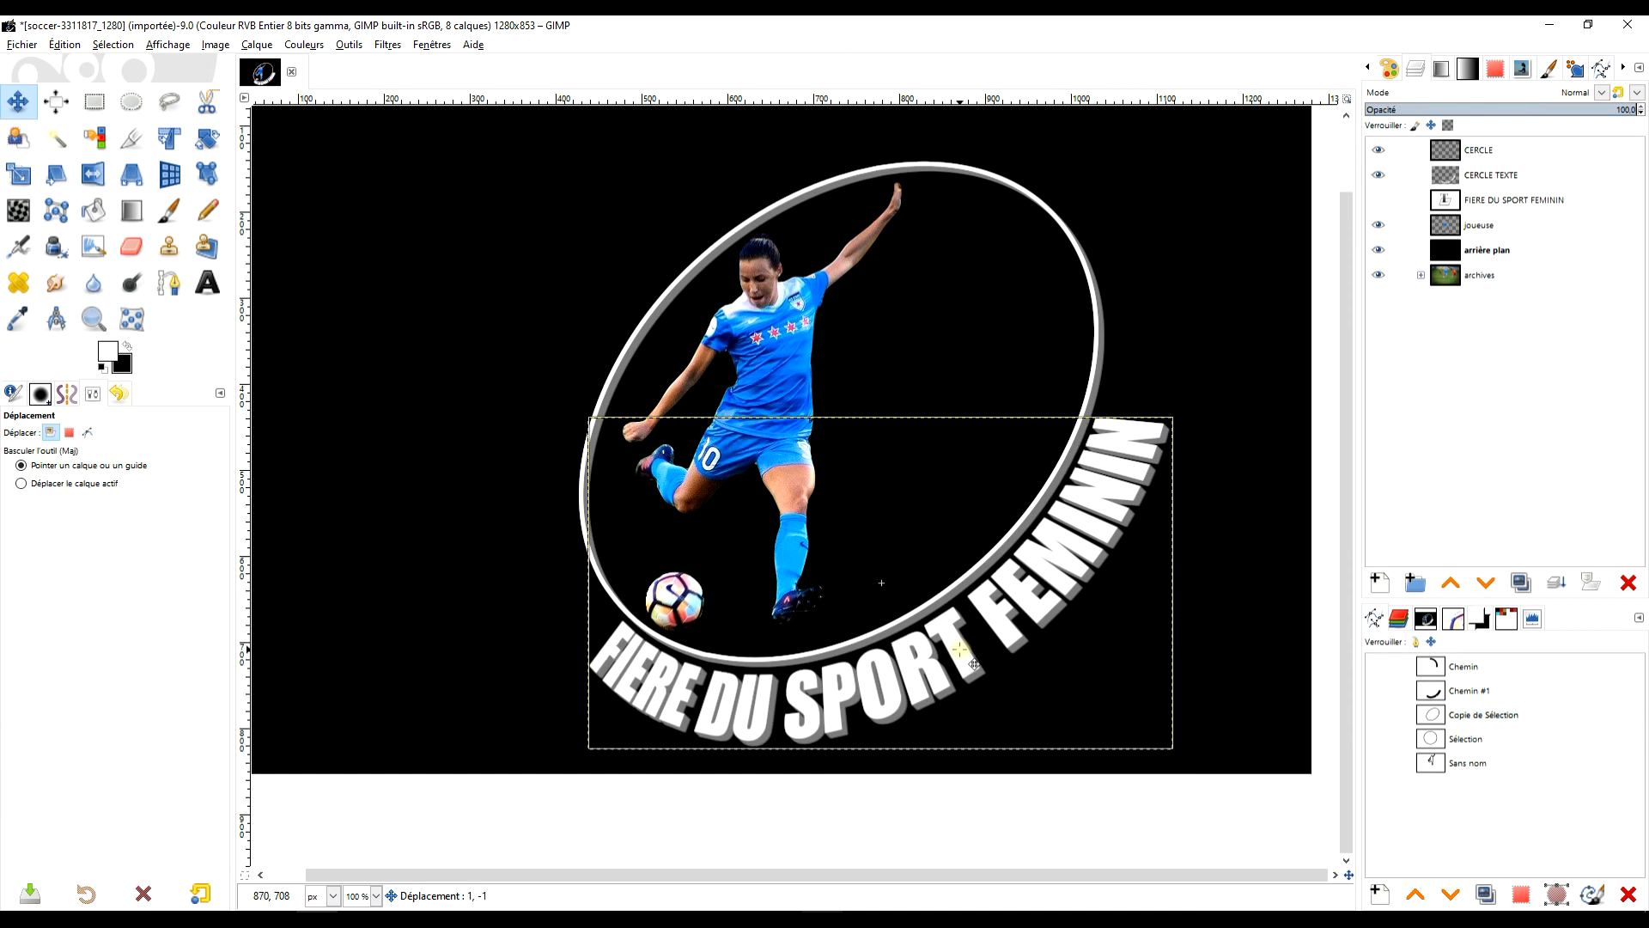
pyautogui.rightClick(1486, 176)
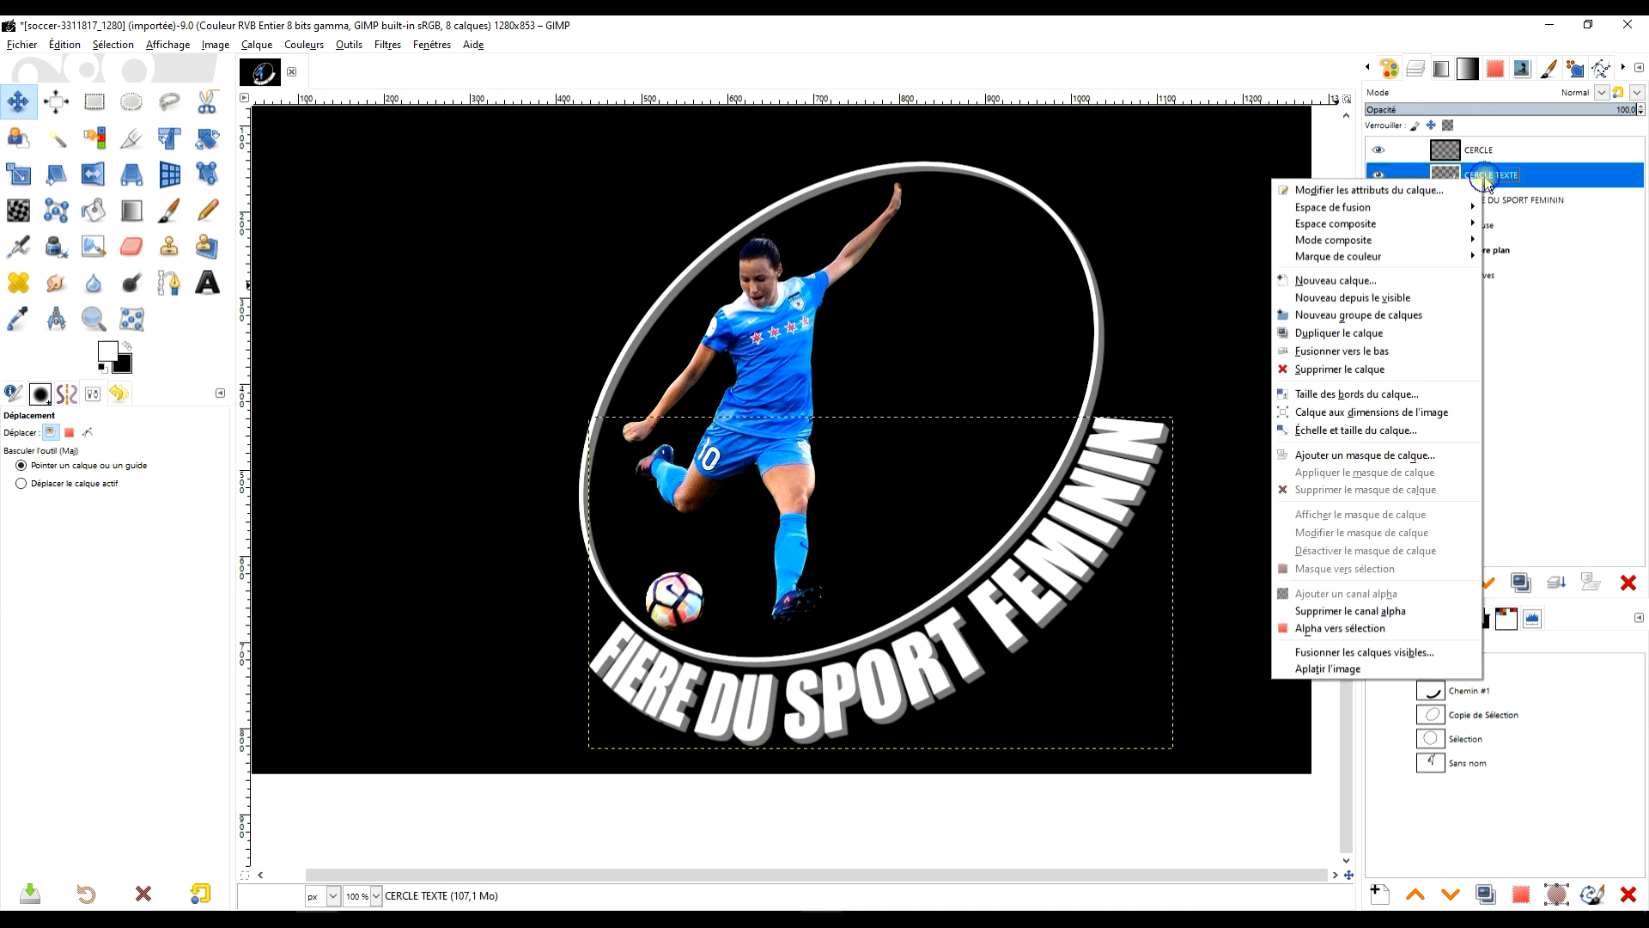
pyautogui.click(1422, 413)
# Select the joueuse layer and pick the blue of the player's jersey as the foreground colour
pyautogui.moveTo(1182, 420); pyautogui.dragTo(1201, 416)
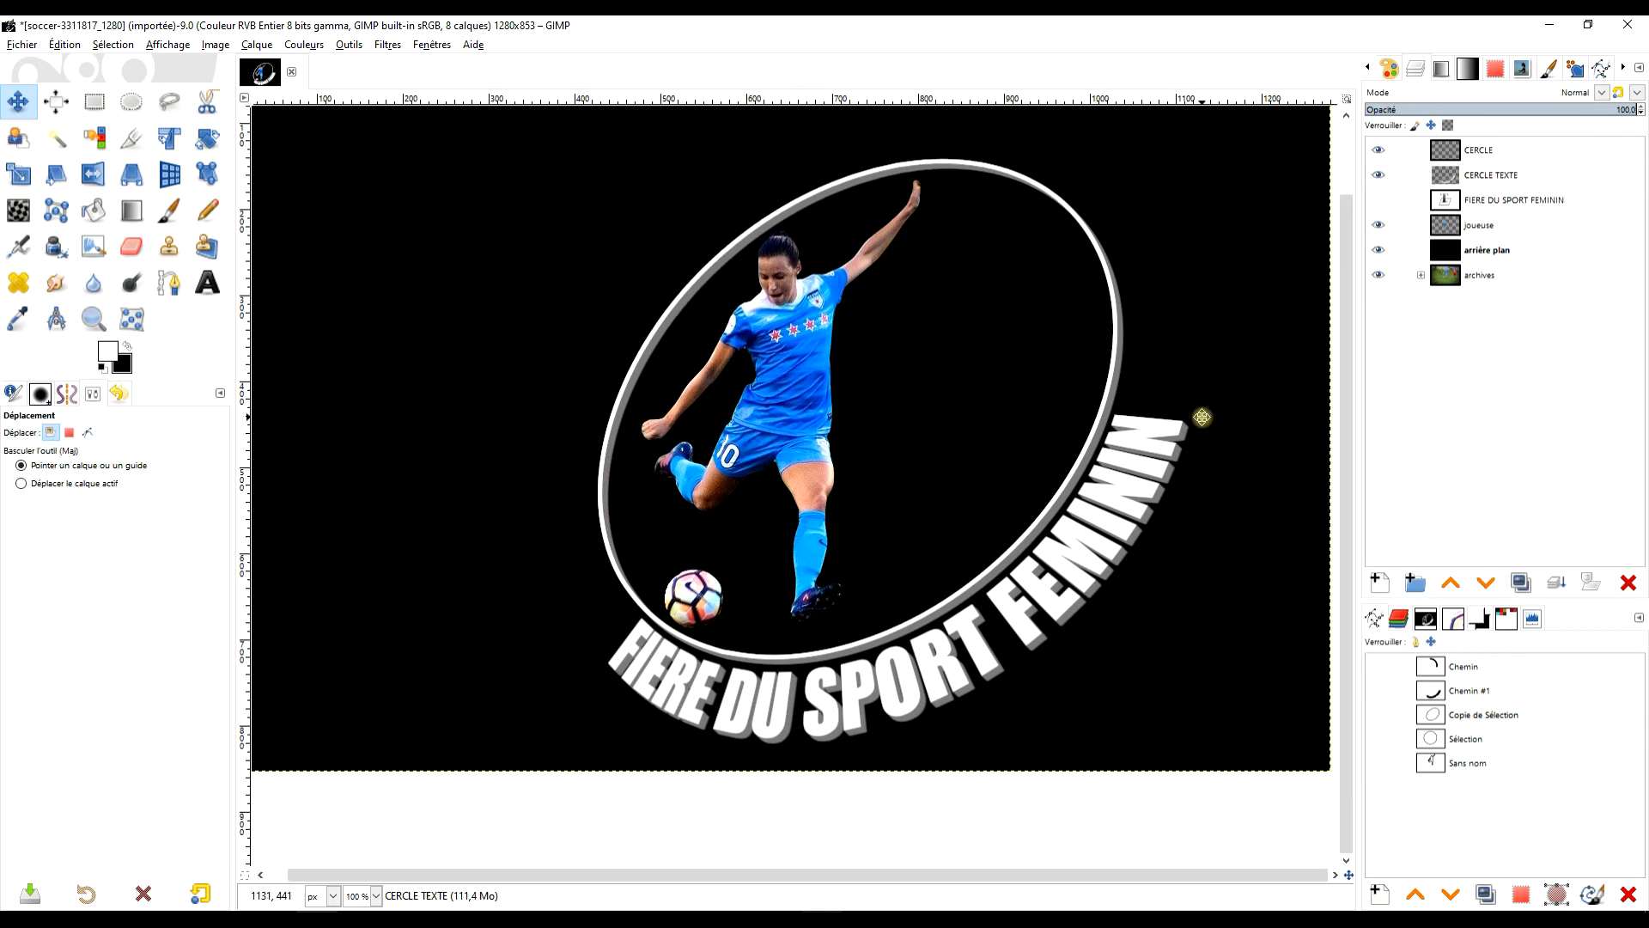
pyautogui.moveTo(1244, 483); pyautogui.dragTo(1229, 509)
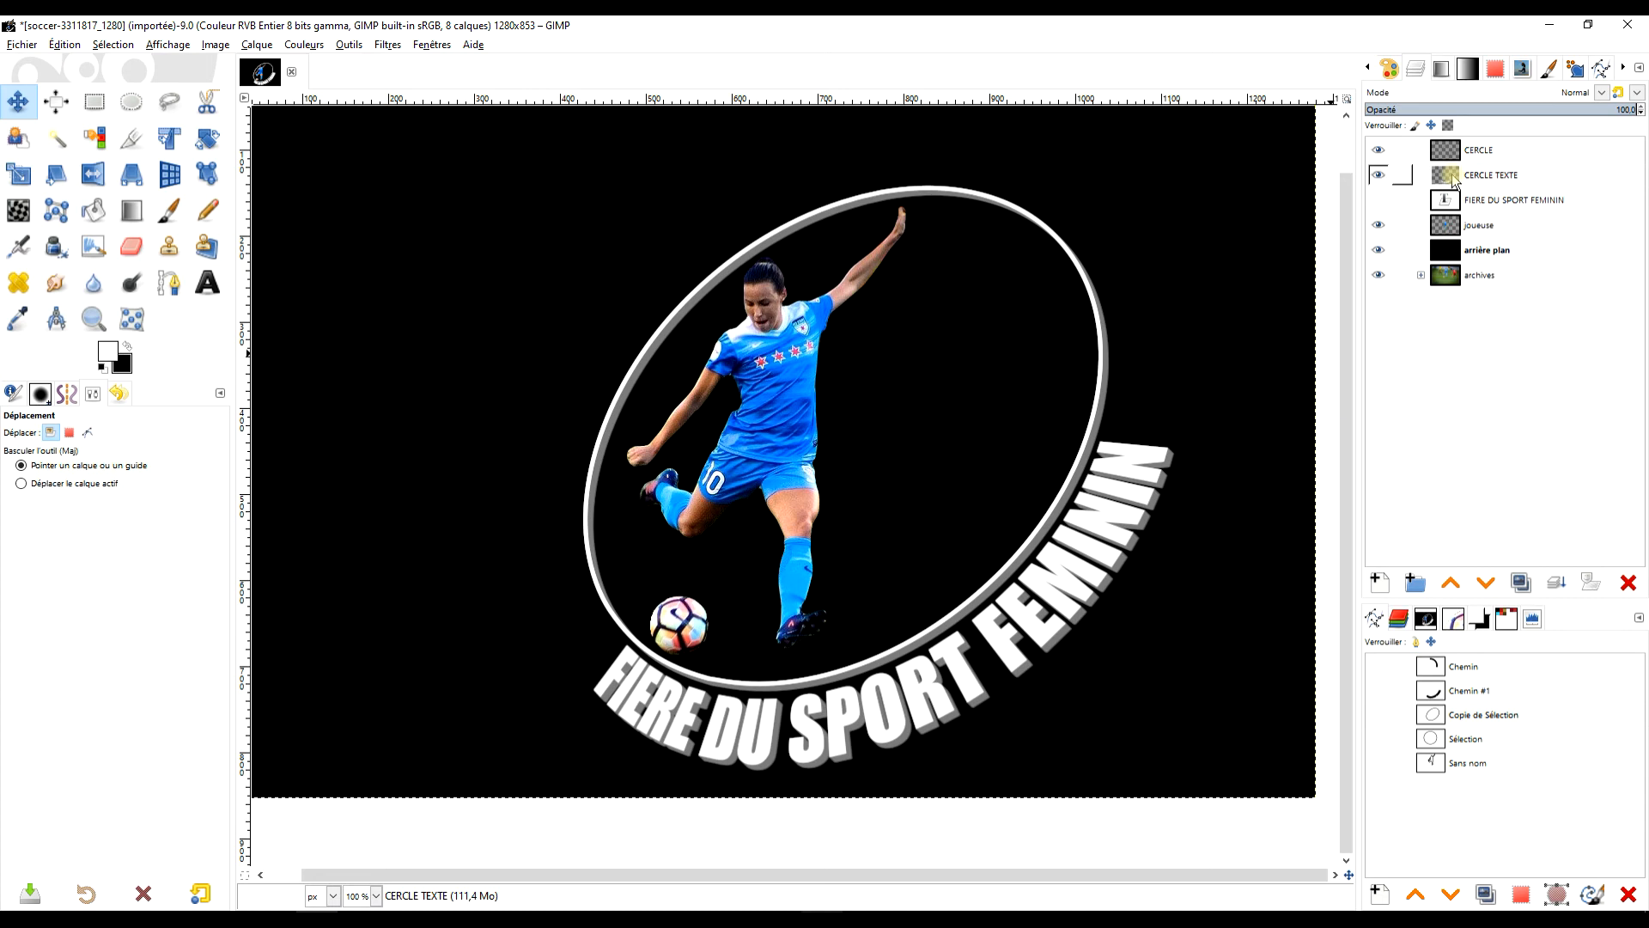
pyautogui.moveTo(1203, 317); pyautogui.dragTo(1193, 371)
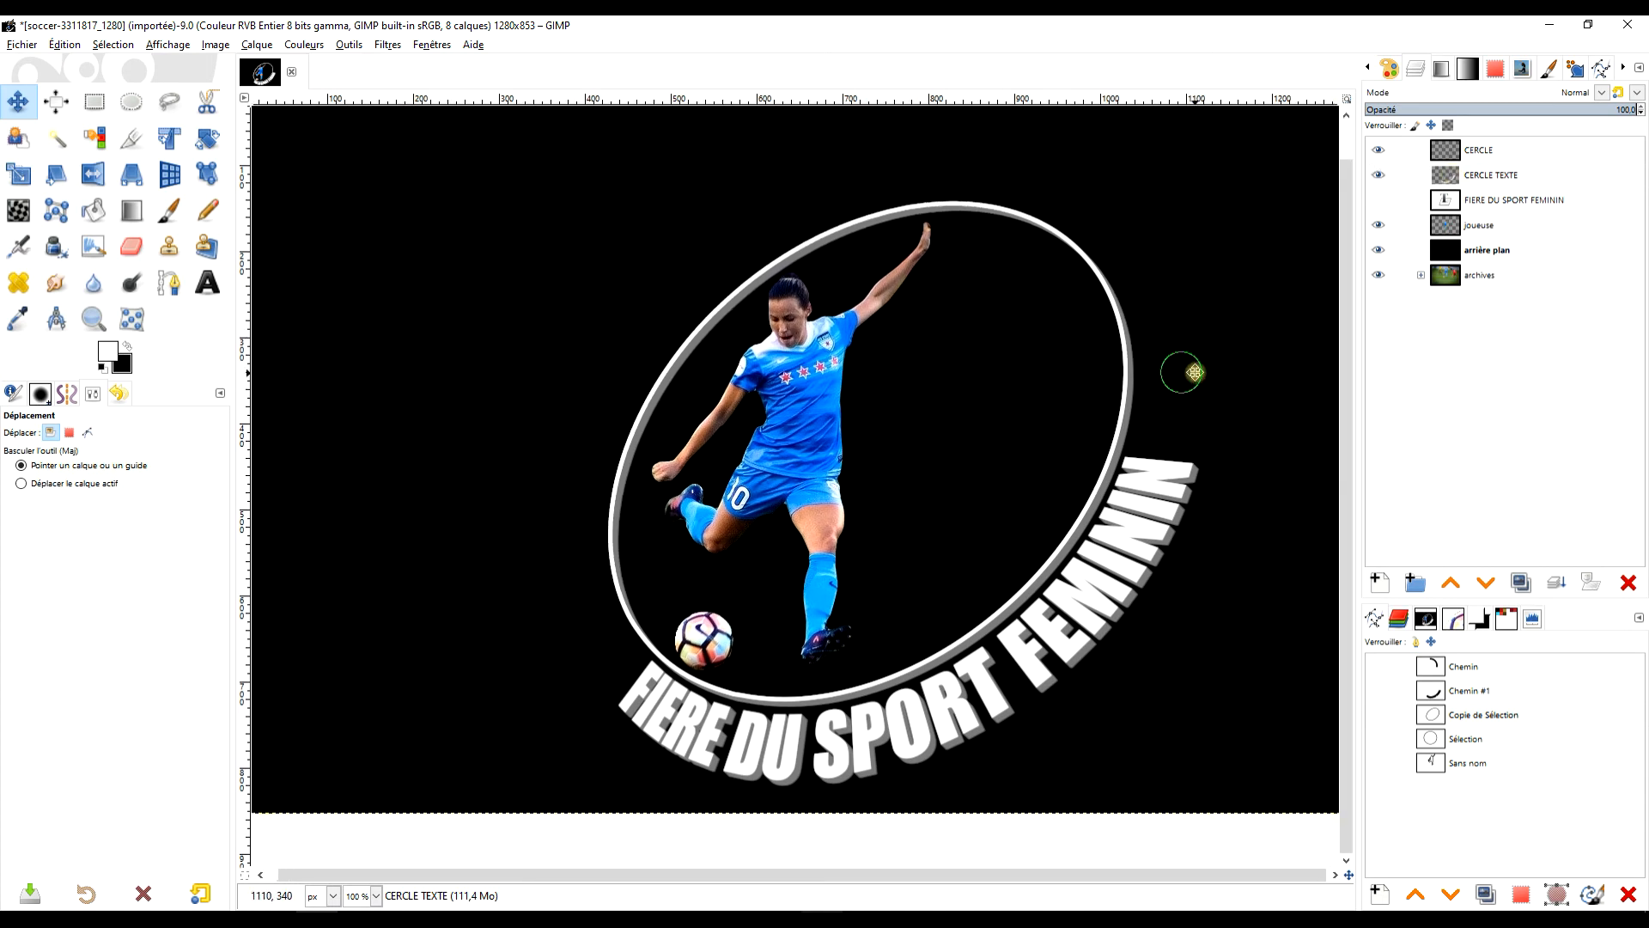
pyautogui.click(1497, 230)
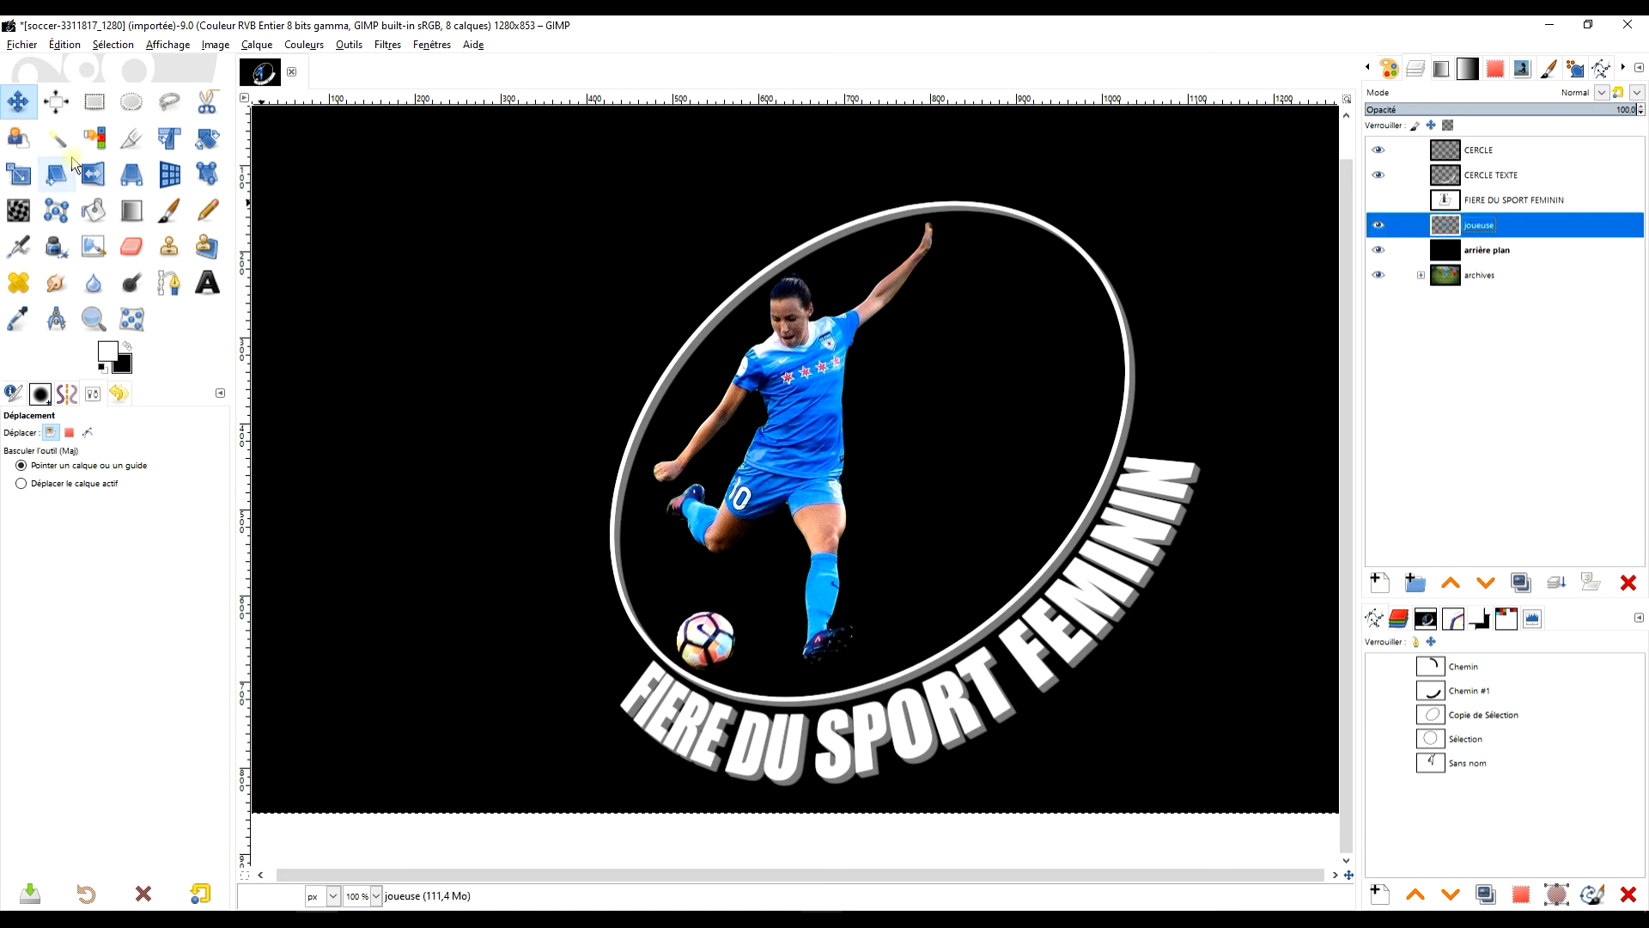
pyautogui.click(17, 319)
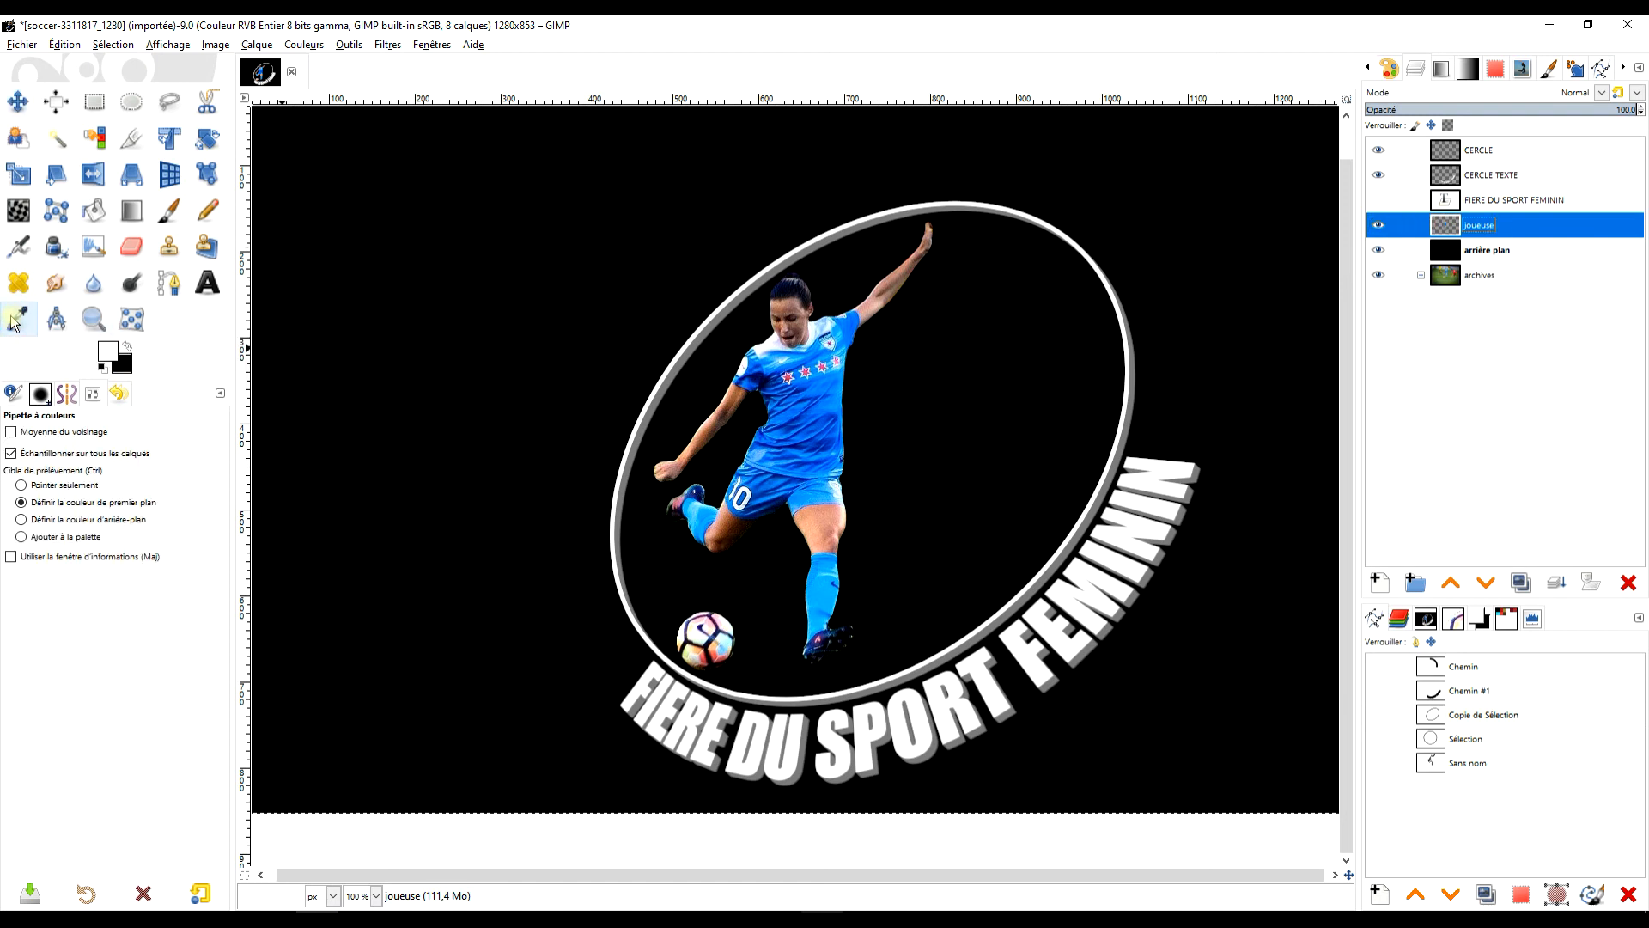
pyautogui.click(823, 401)
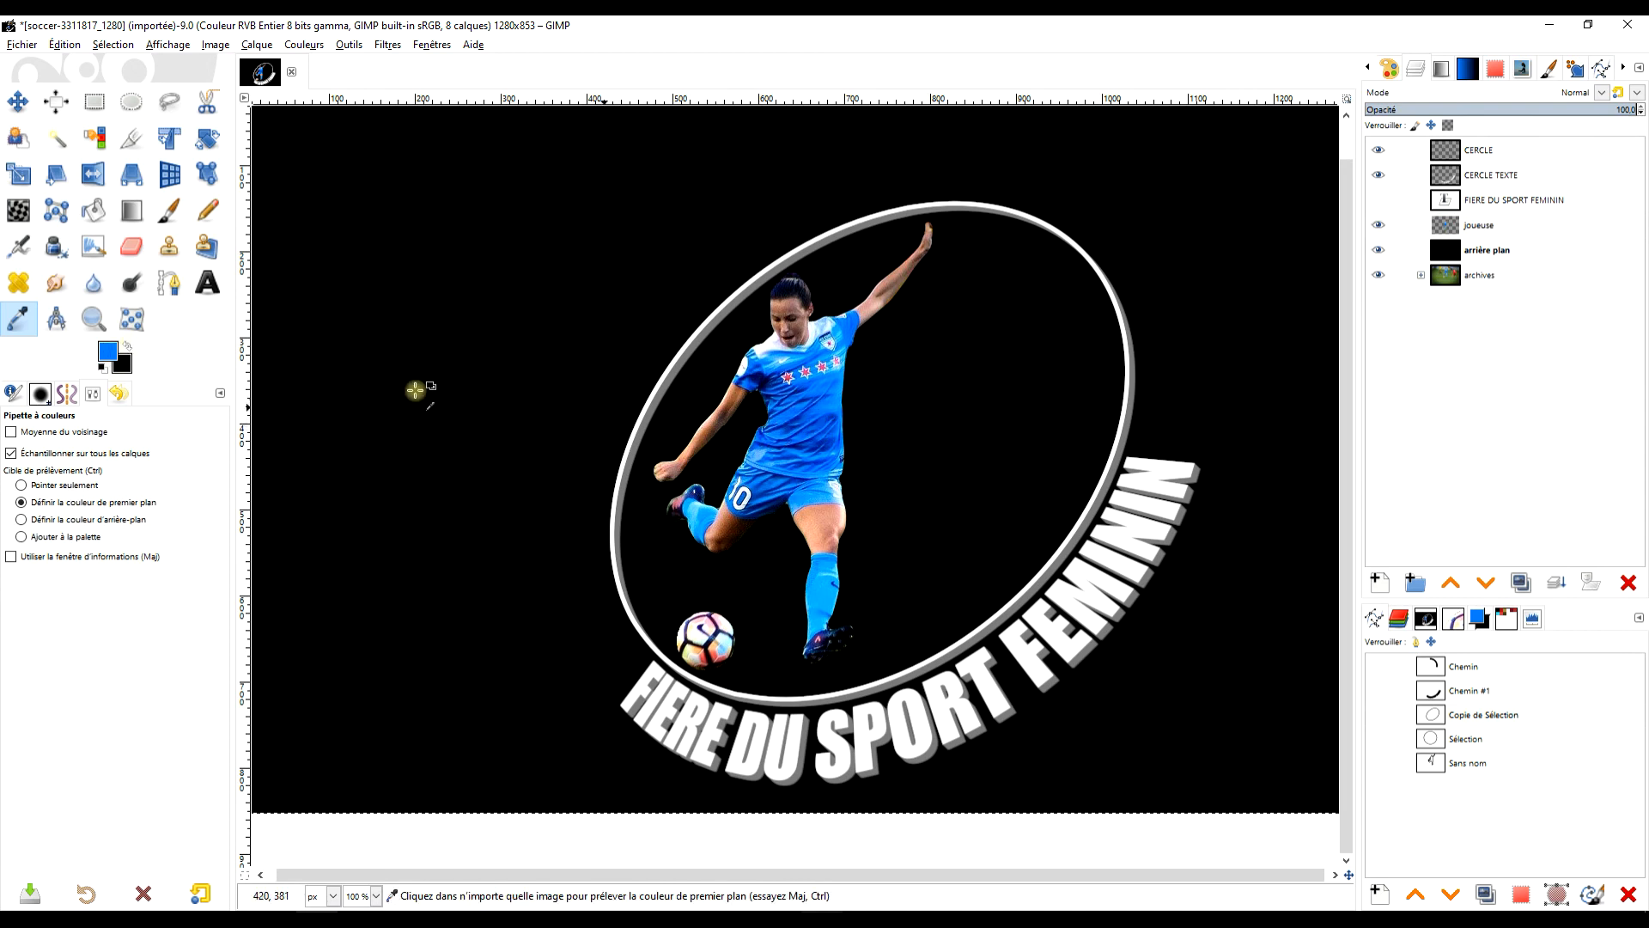
# Swap the foreground and background colours and sample a darker blue from the player's jersey as the foreground colour
pyautogui.click(128, 344)
pyautogui.click(815, 442)
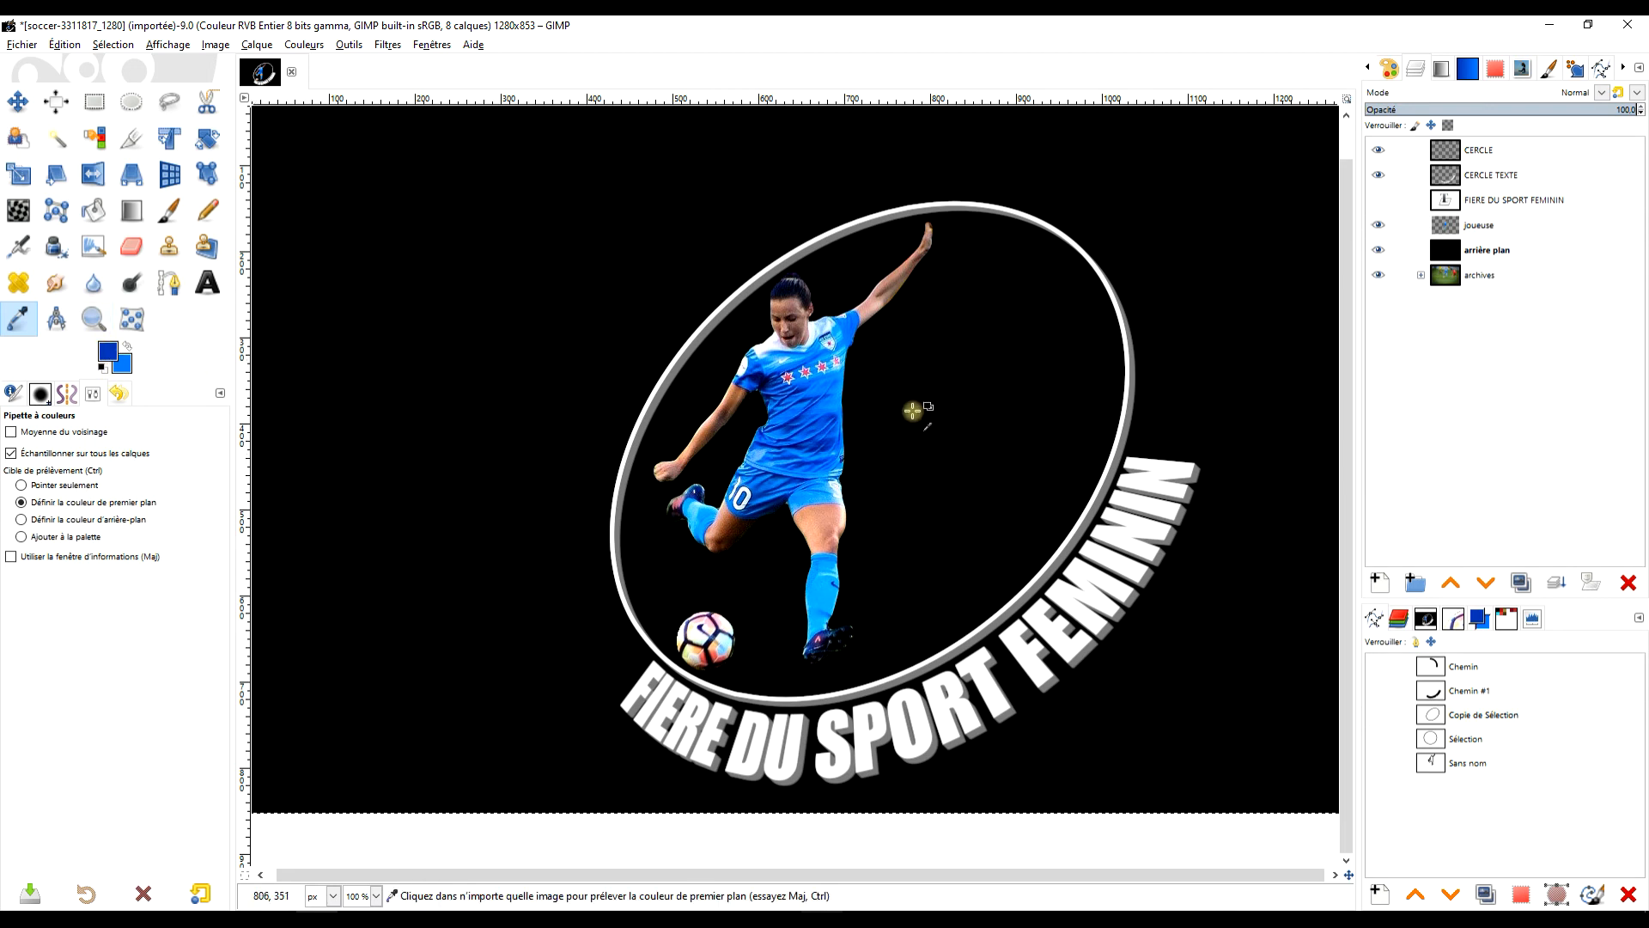
# Draw a radial foreground-to-background (RVB) gradient on the arrière plan layer, from the player's torso at about 655, 374 to about 1170, 831
pyautogui.click(1531, 250)
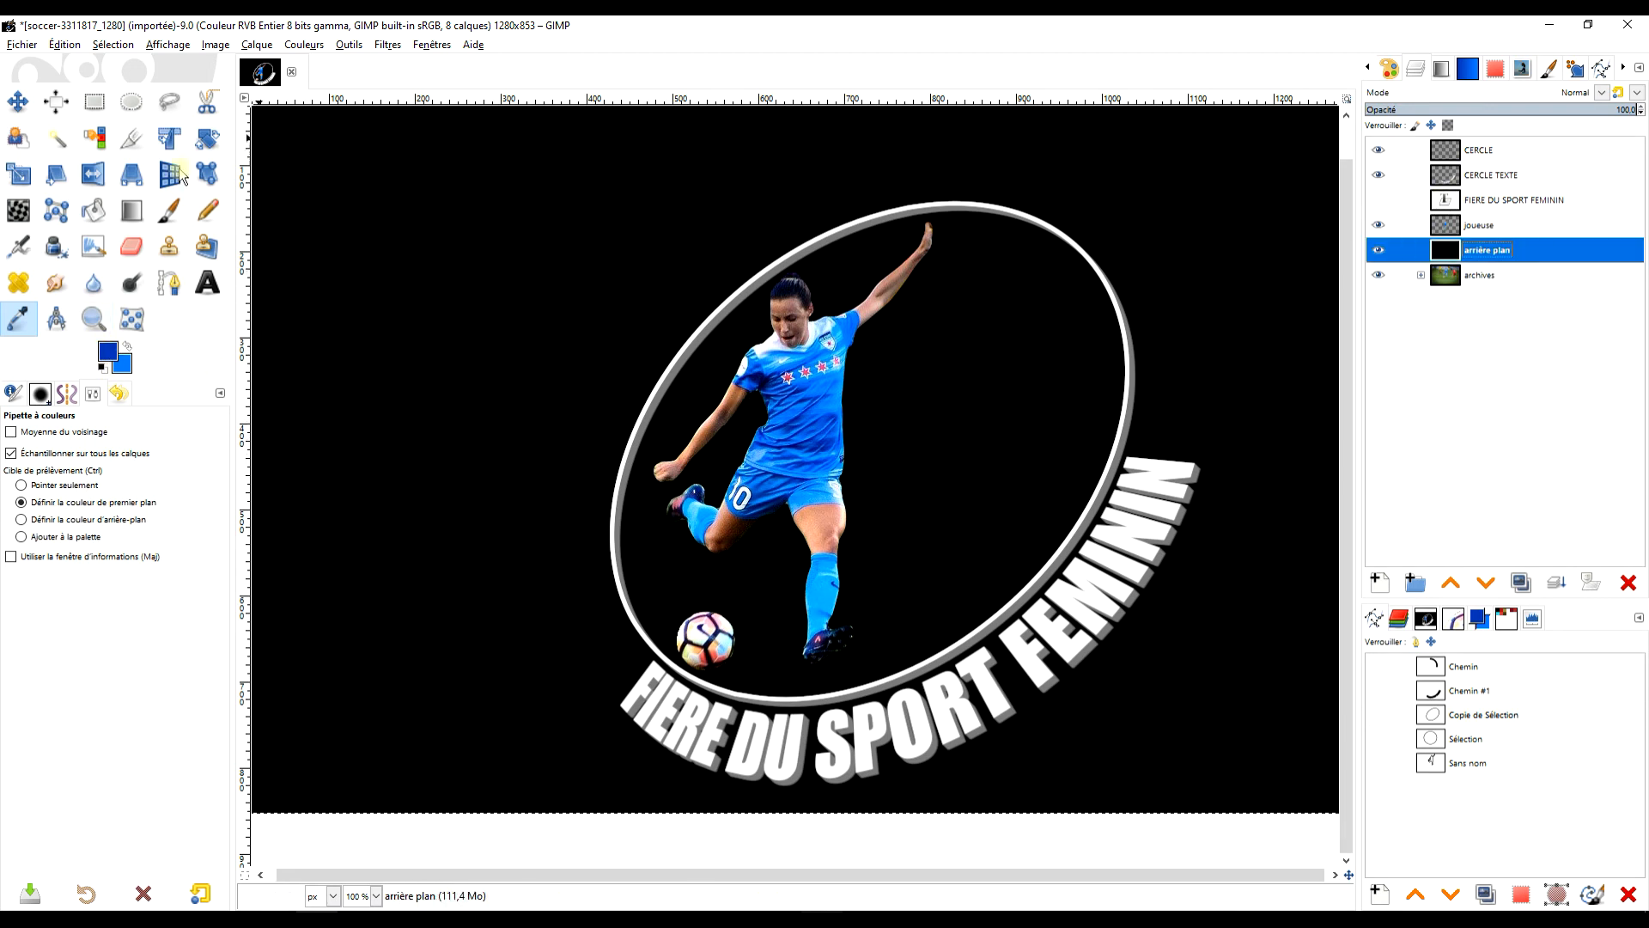
pyautogui.click(136, 216)
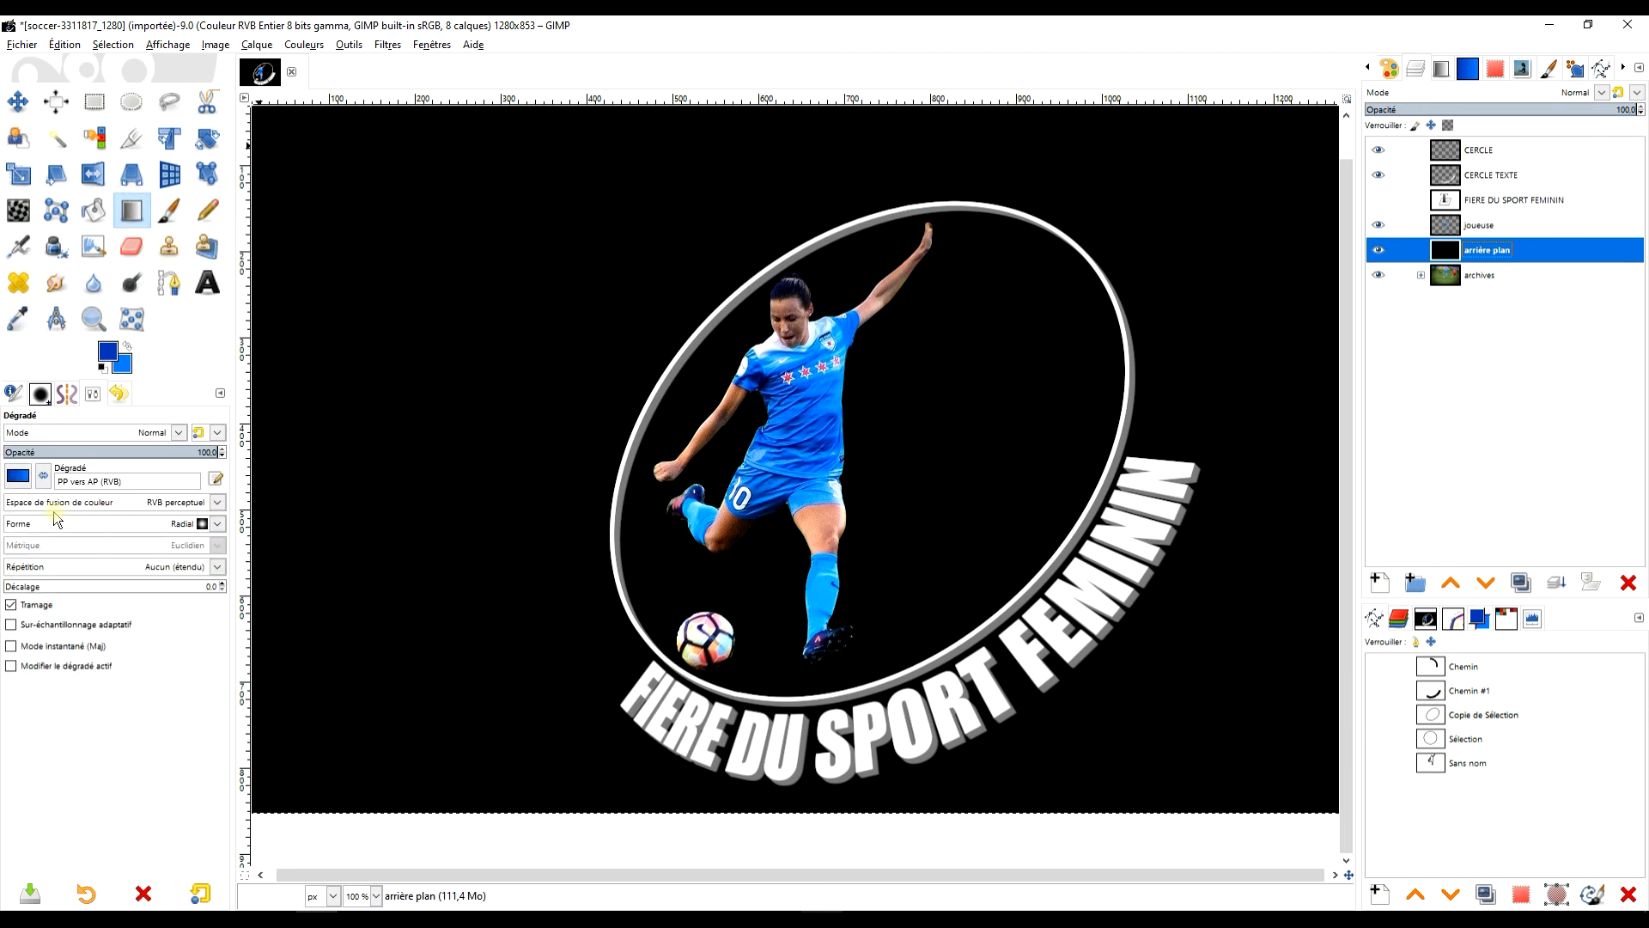
pyautogui.click(19, 477)
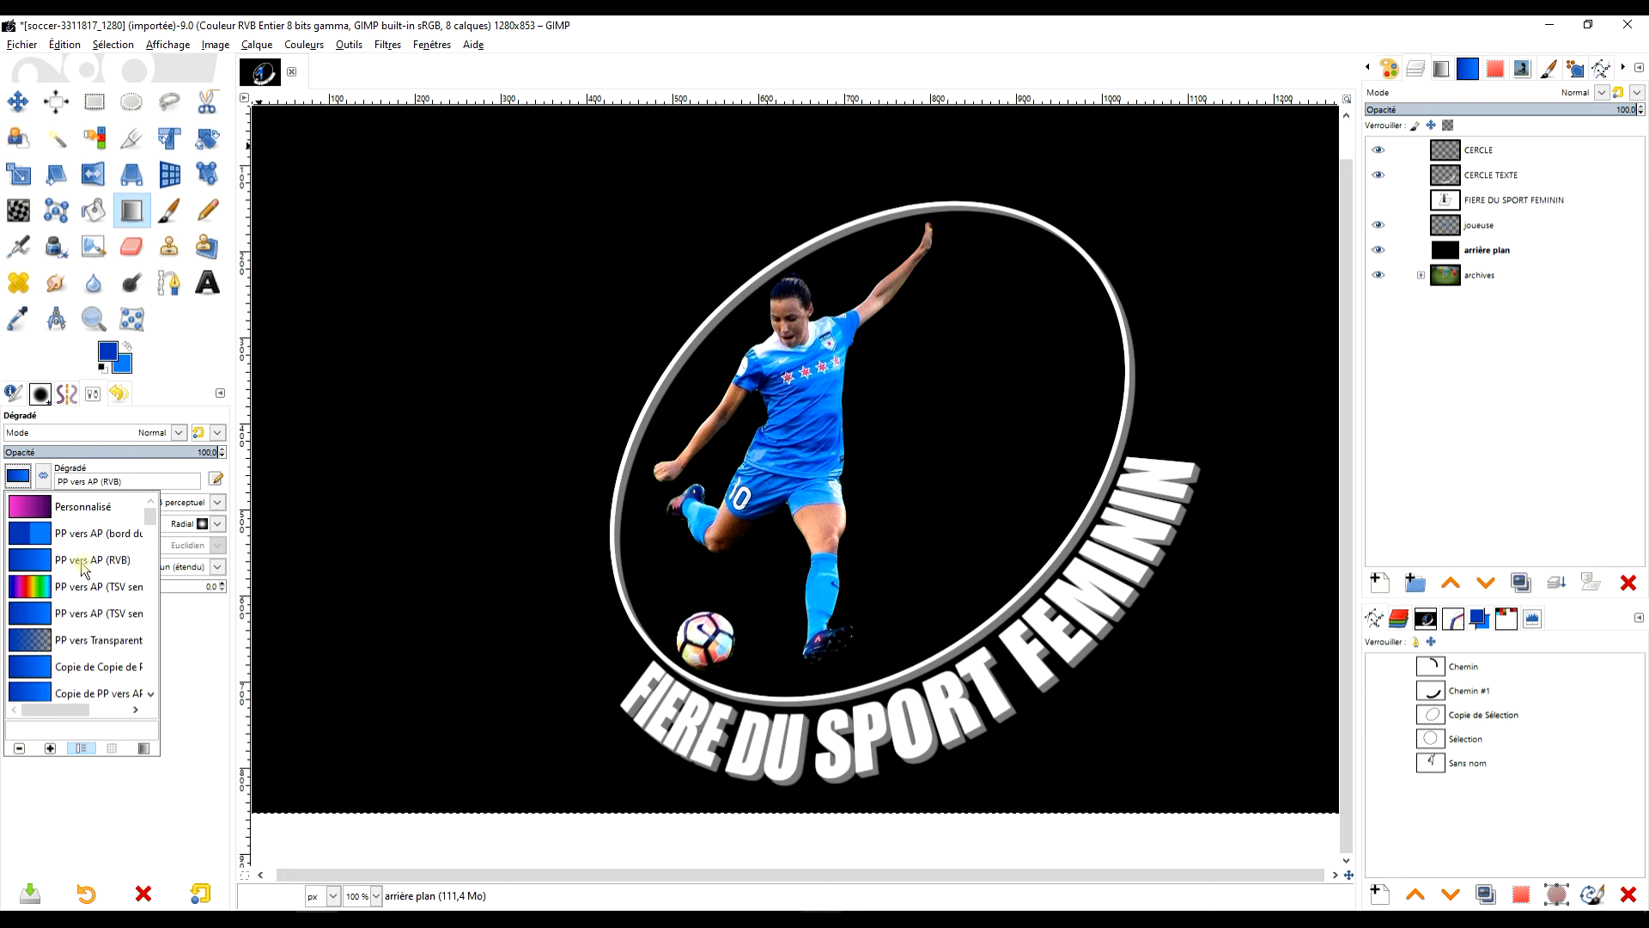
pyautogui.click(207, 370)
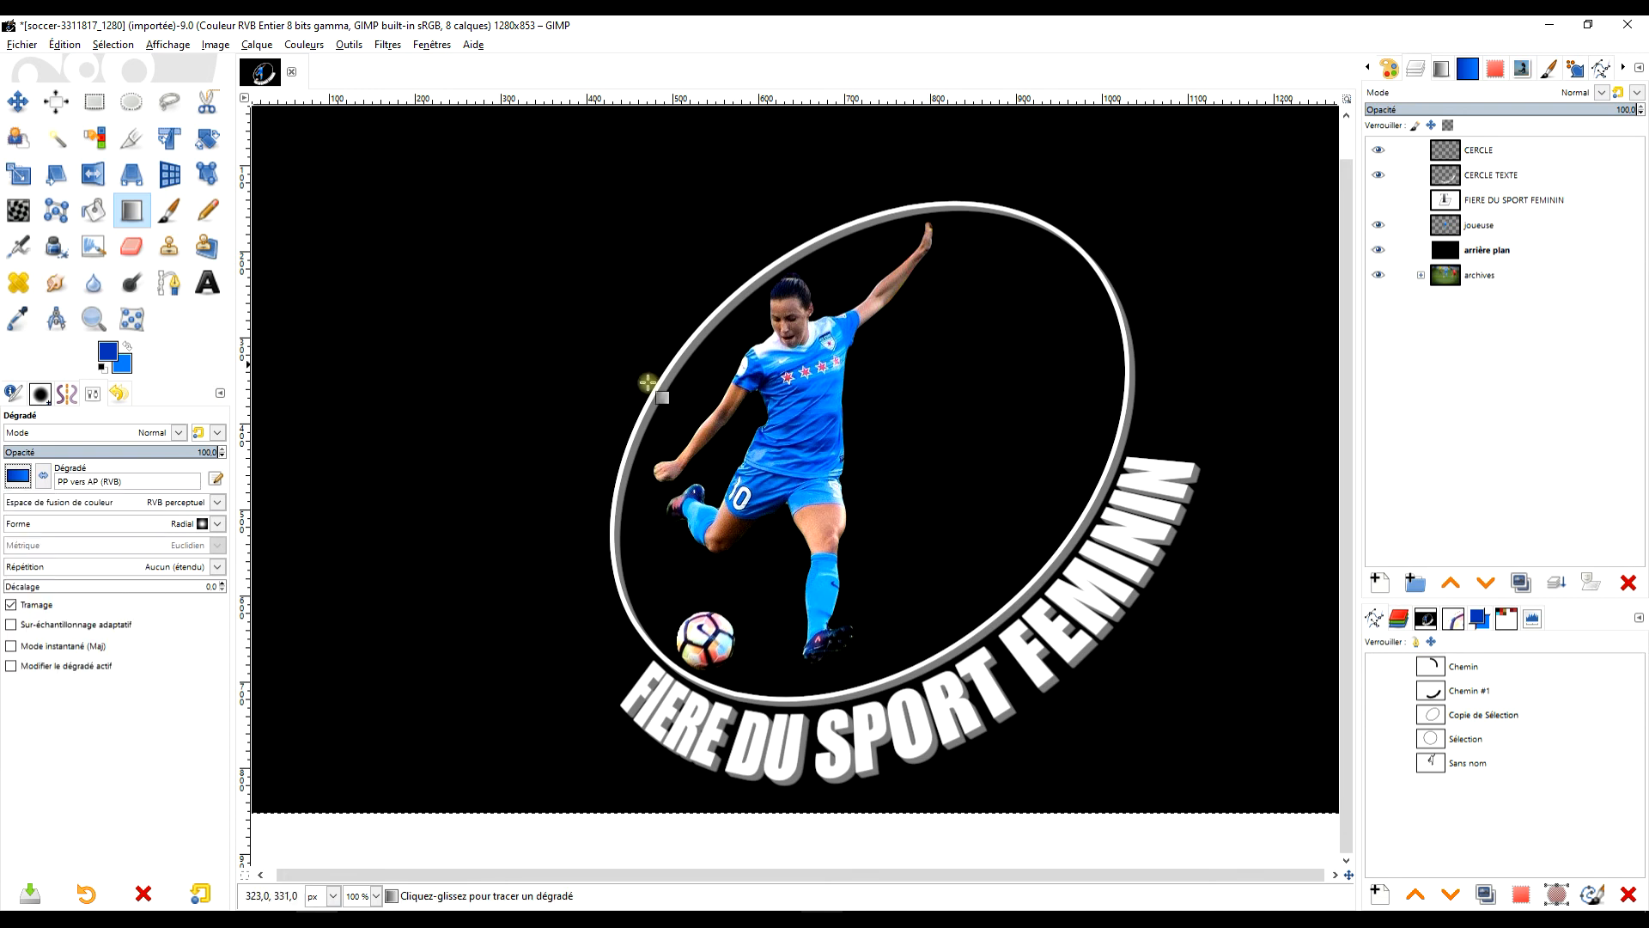
pyautogui.moveTo(1074, 473); pyautogui.dragTo(1138, 414)
pyautogui.click(1475, 251)
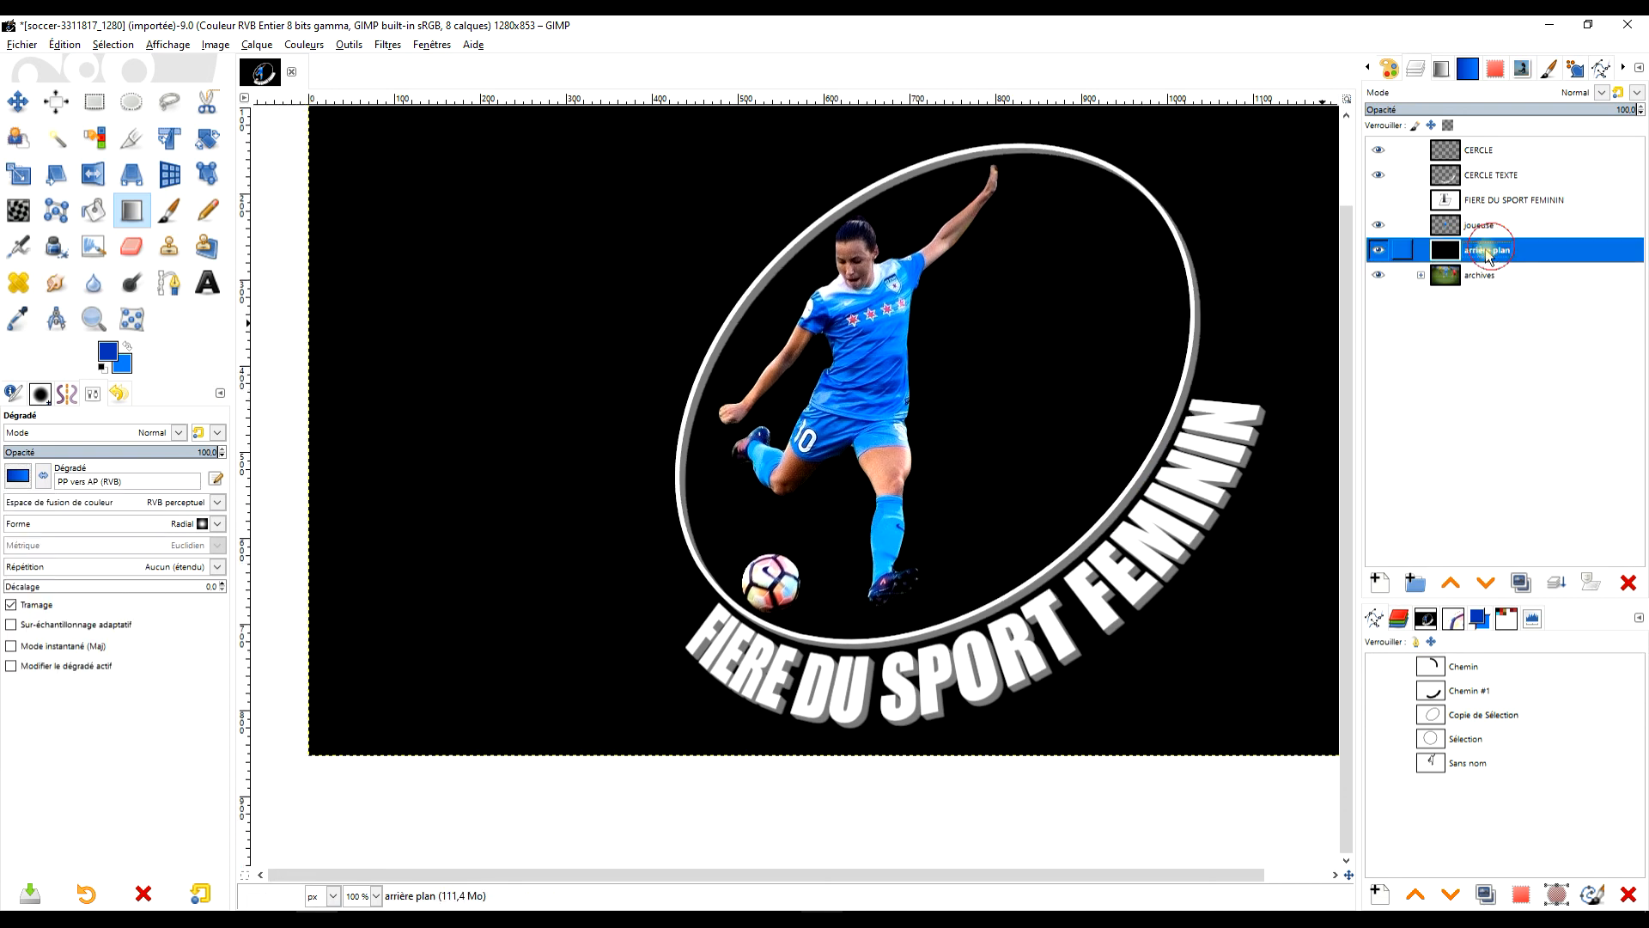
pyautogui.moveTo(857, 324); pyautogui.dragTo(1314, 737)
pyautogui.moveTo(1172, 384); pyautogui.dragTo(1032, 415)
# Reverse the background gradient and move its centre endpoint to about 644, 414
pyautogui.click(715, 356)
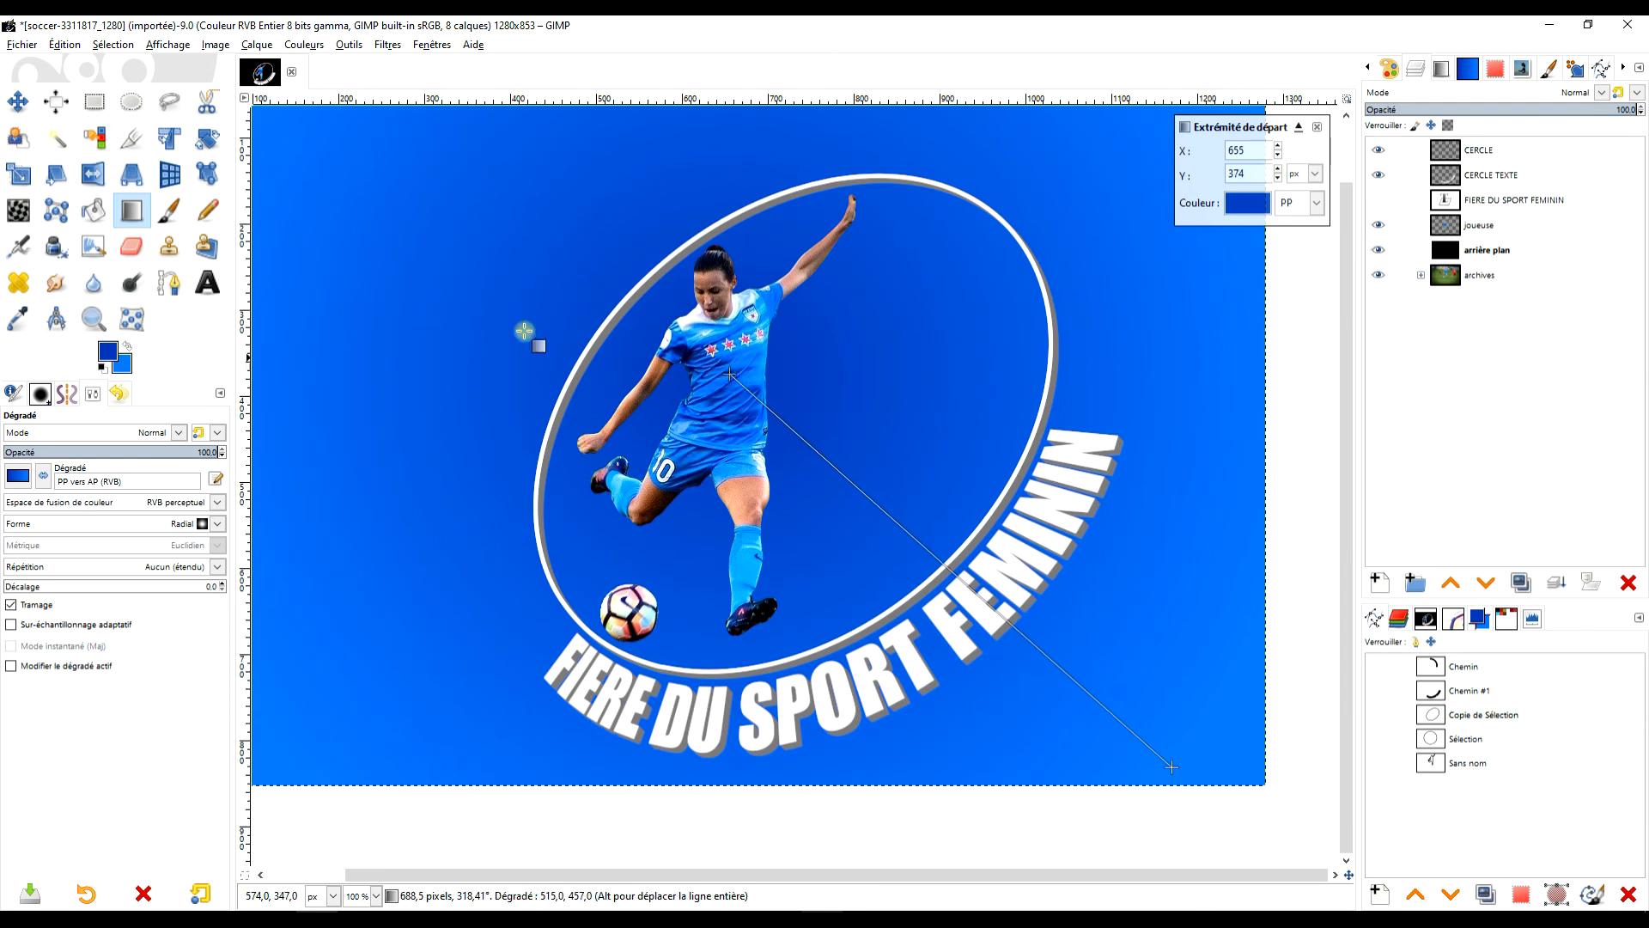
pyautogui.click(45, 481)
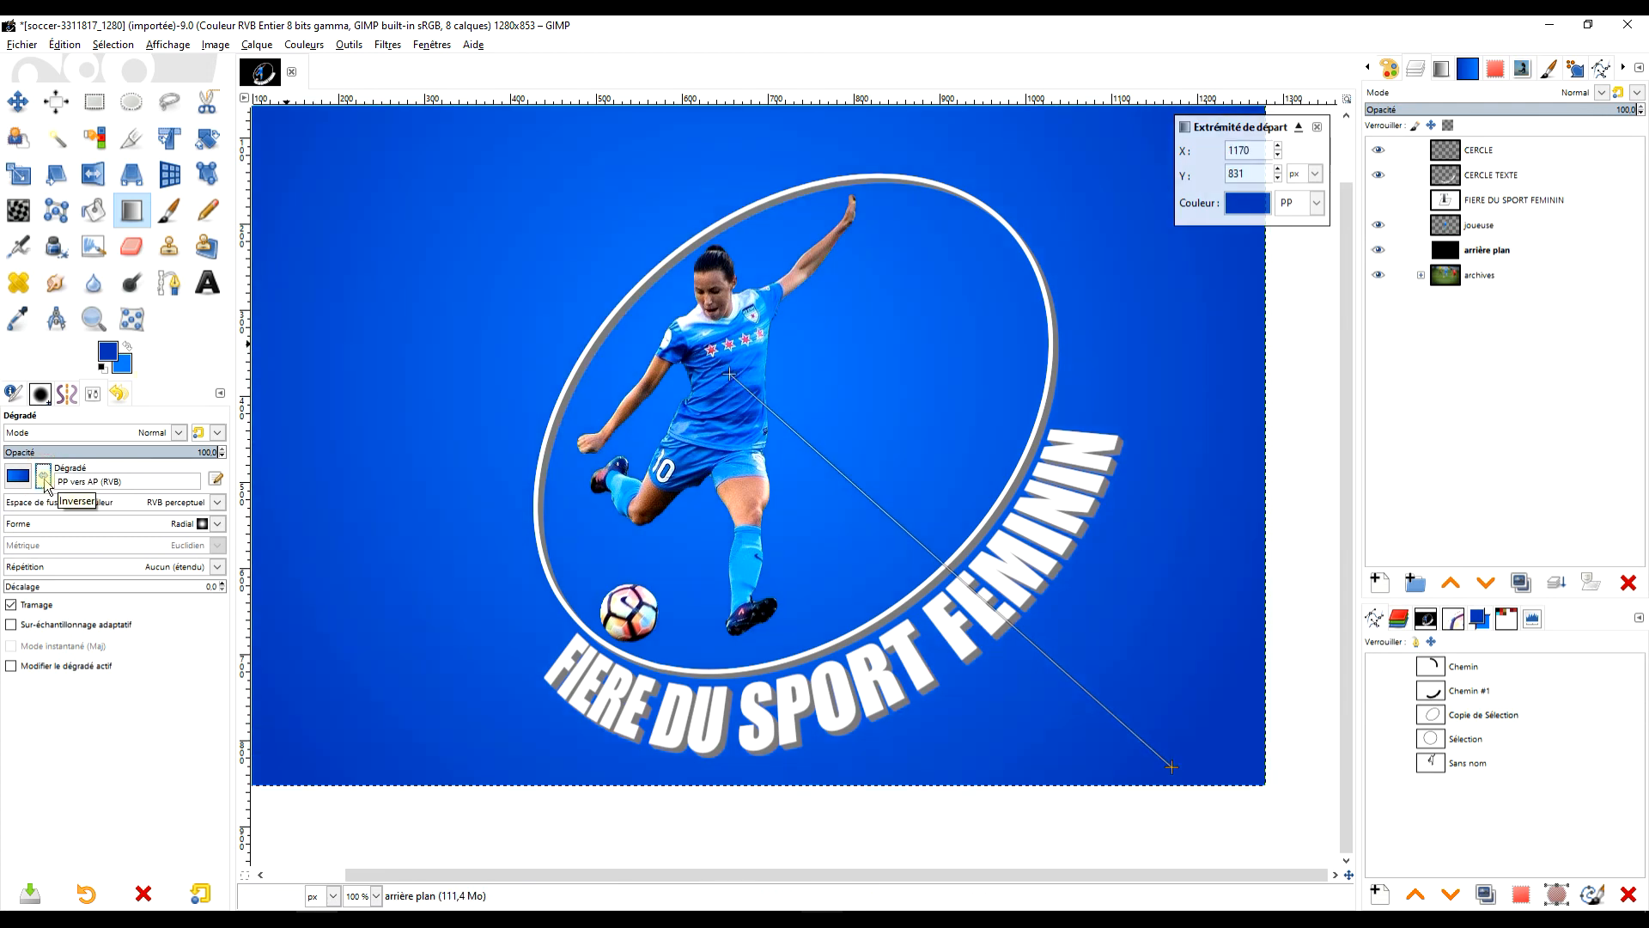
pyautogui.moveTo(730, 375); pyautogui.dragTo(720, 409)
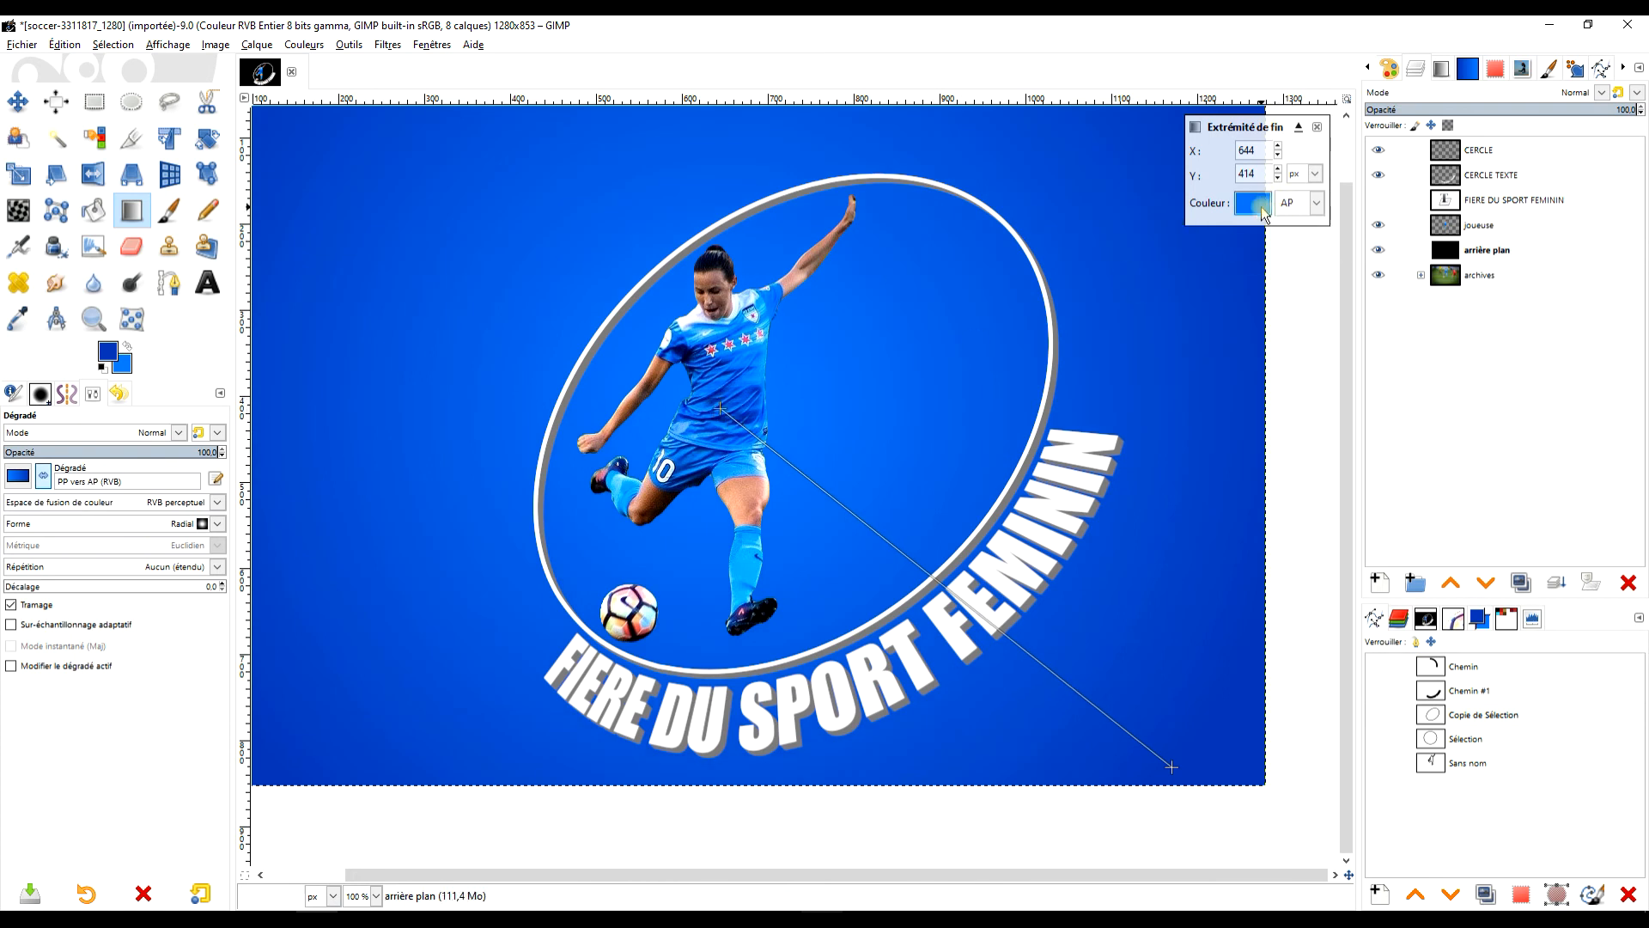
# Change the colour of the gradient's centre endpoint to the lighter blue 029ff8
pyautogui.click(1254, 203)
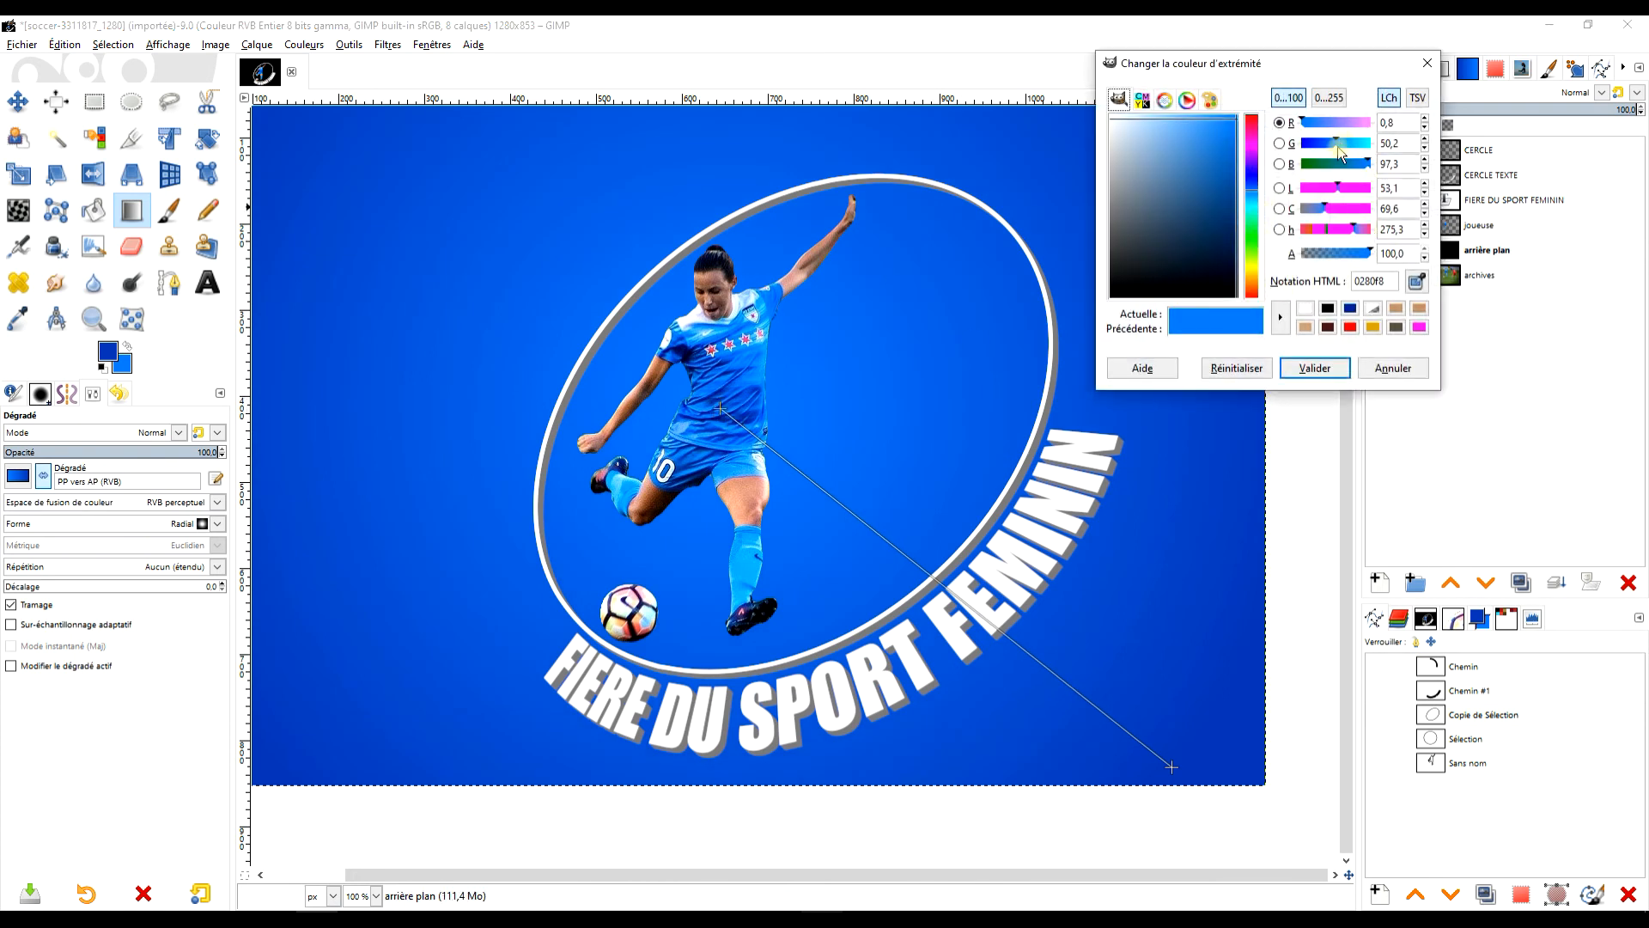
pyautogui.moveTo(1338, 153); pyautogui.dragTo(1349, 155)
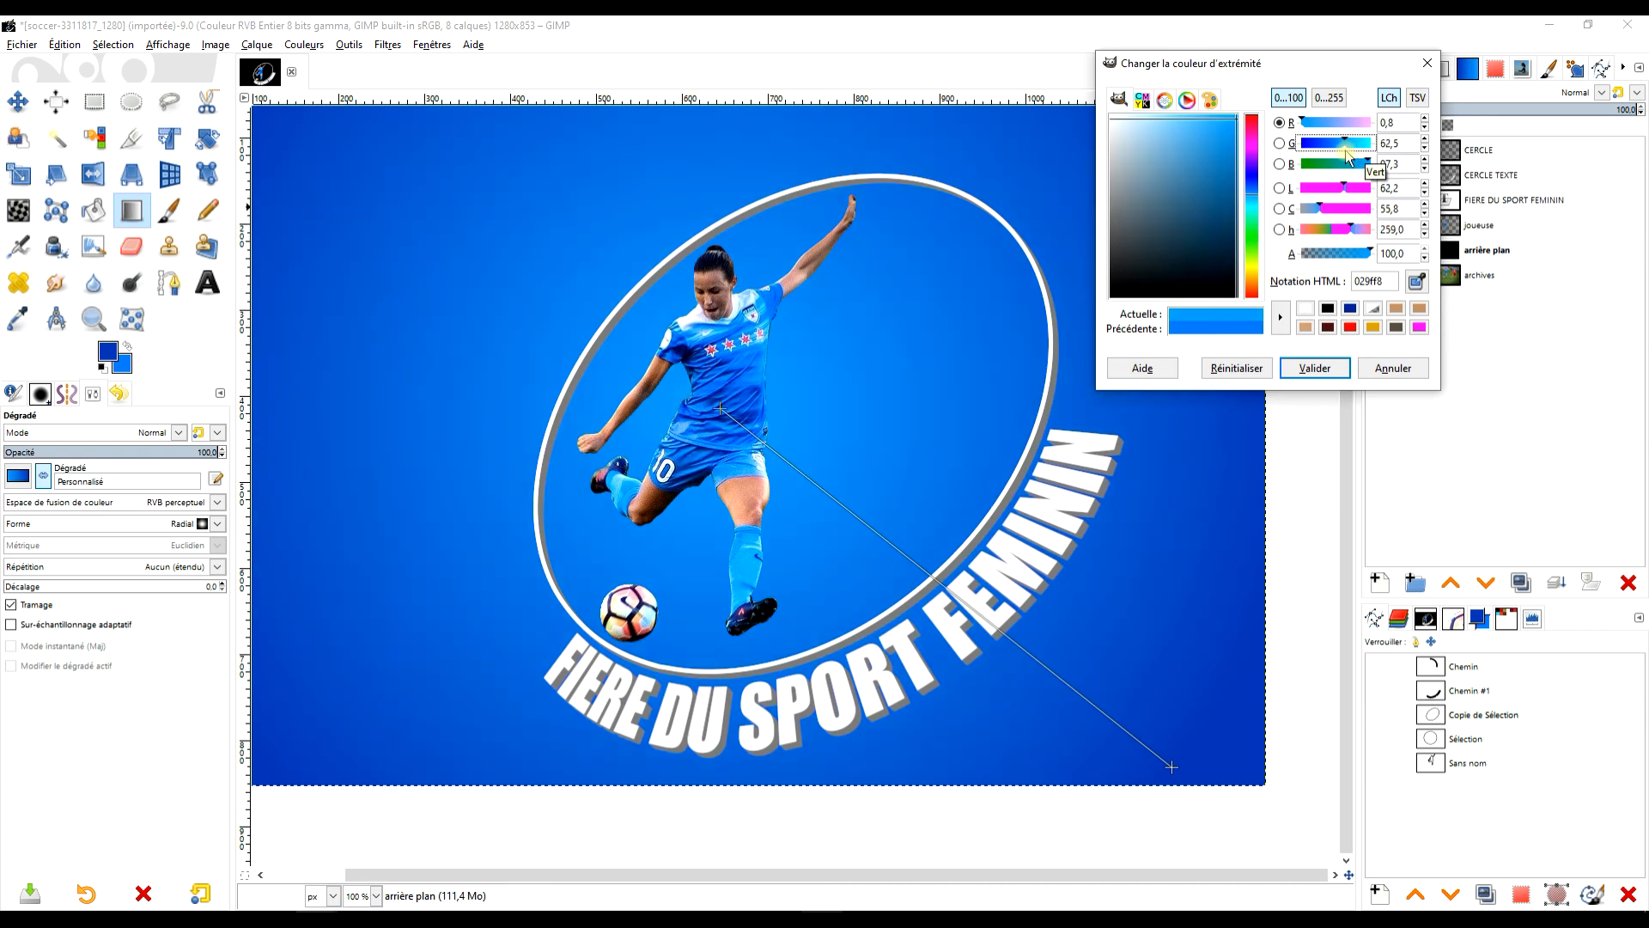
pyautogui.click(1315, 368)
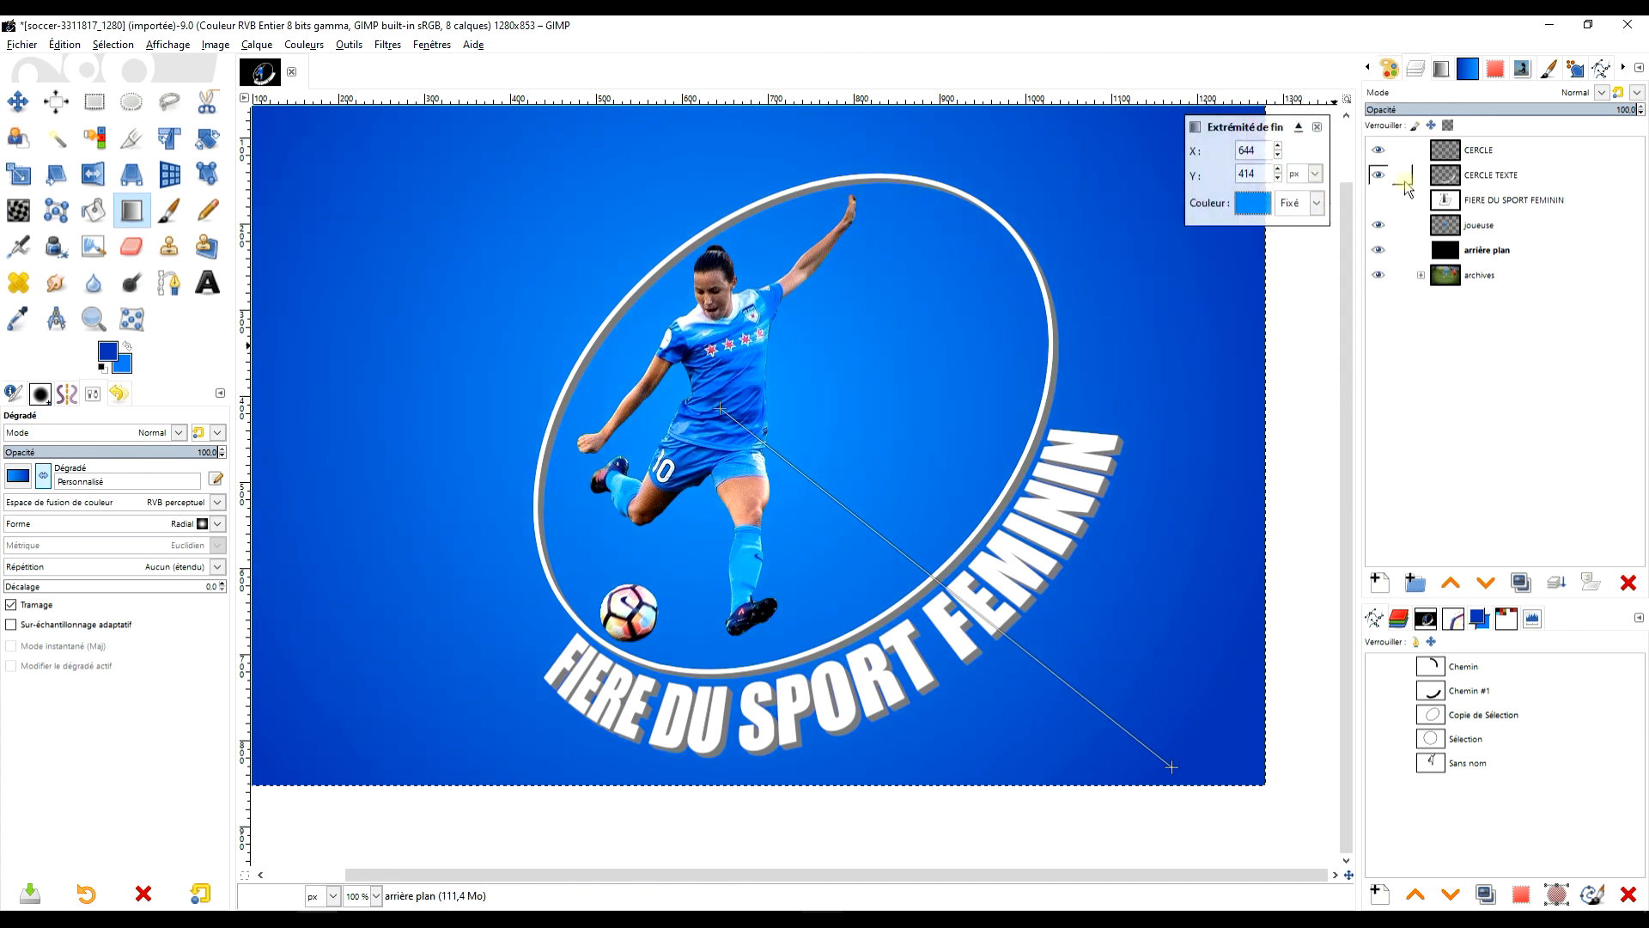
# Move the gradient's outer endpoint to about 1197, 819 and apply the gradient to the background
pyautogui.moveTo(1172, 767); pyautogui.dragTo(1183, 756)
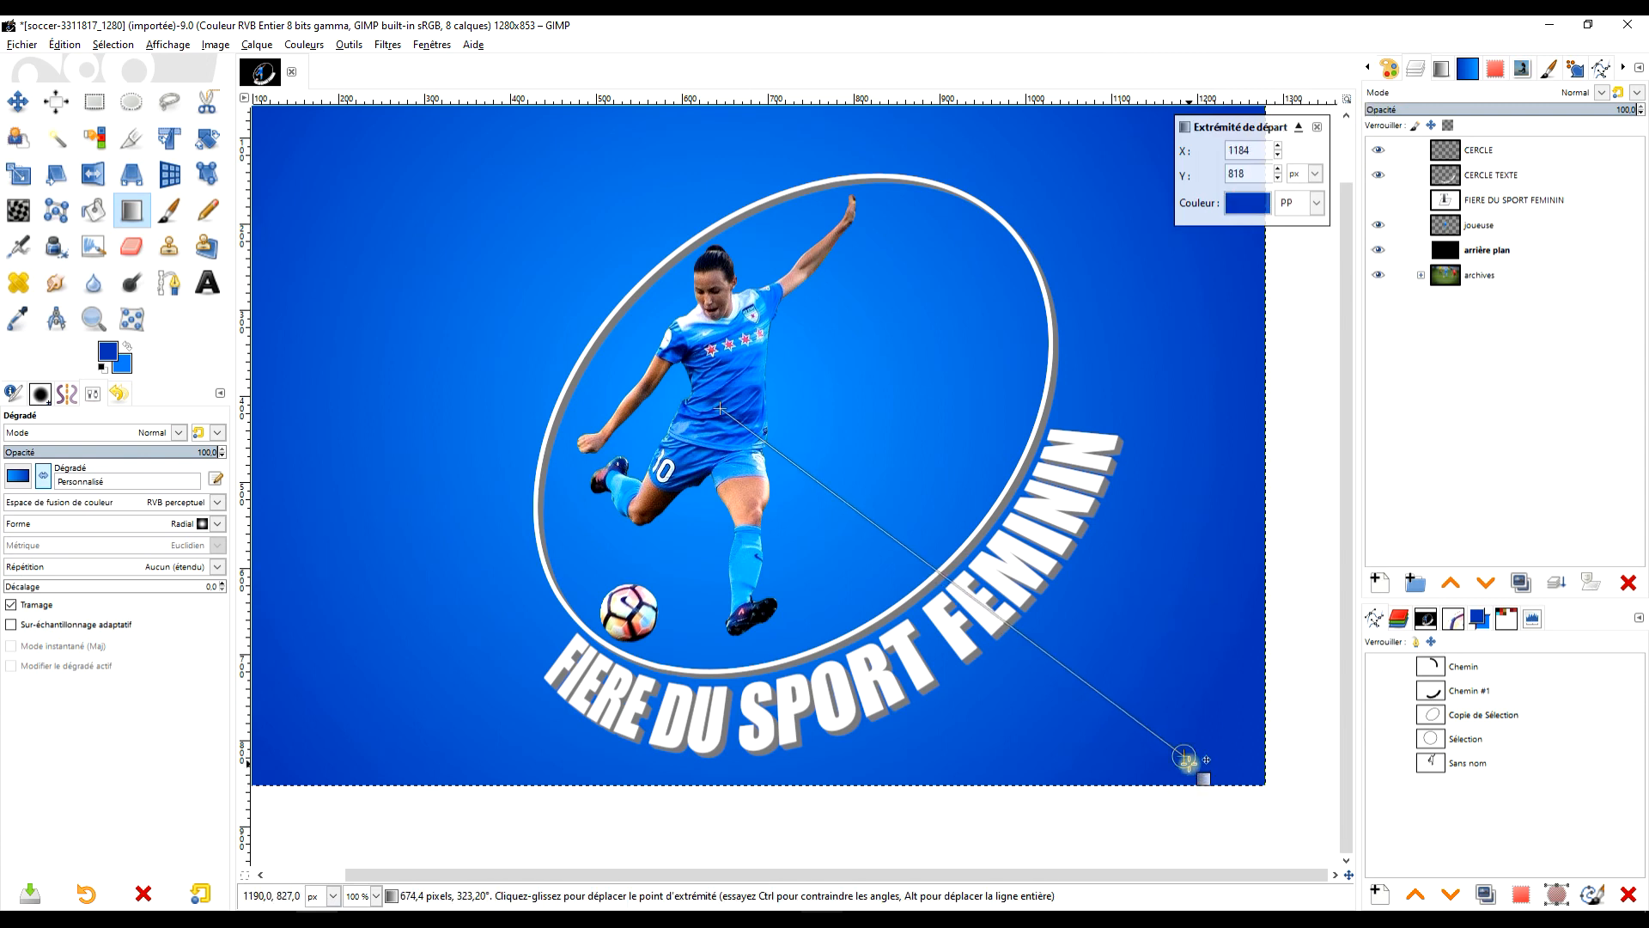
pyautogui.moveTo(1184, 756); pyautogui.dragTo(1195, 757)
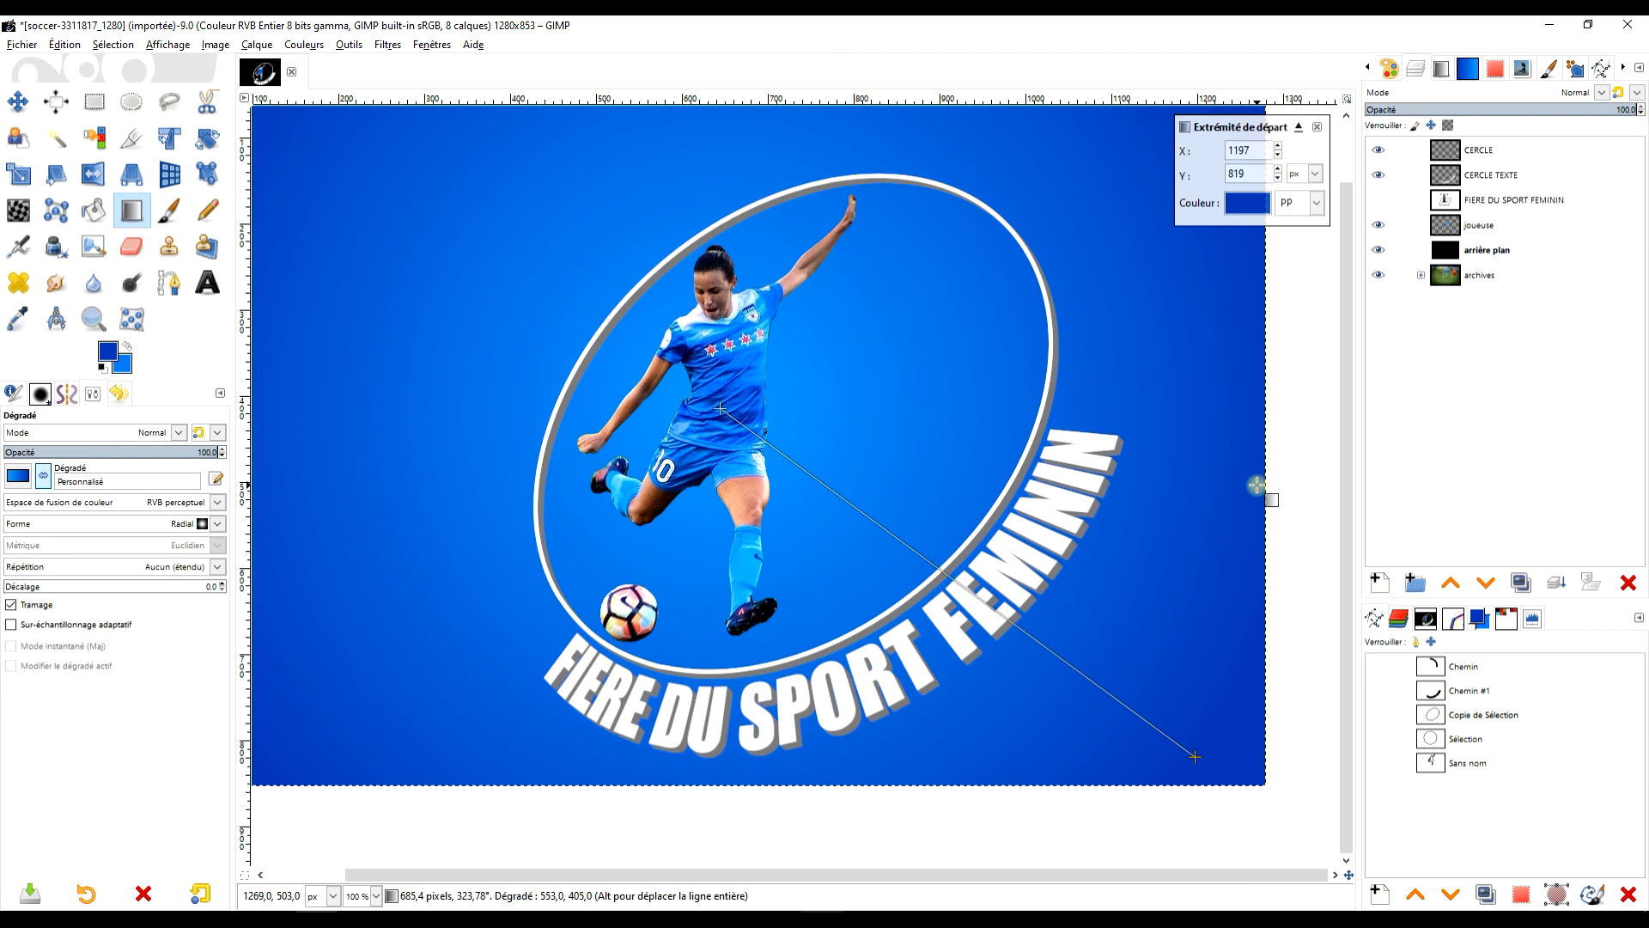
pyautogui.press('Return')
pyautogui.moveTo(1050, 346); pyautogui.dragTo(1082, 403)
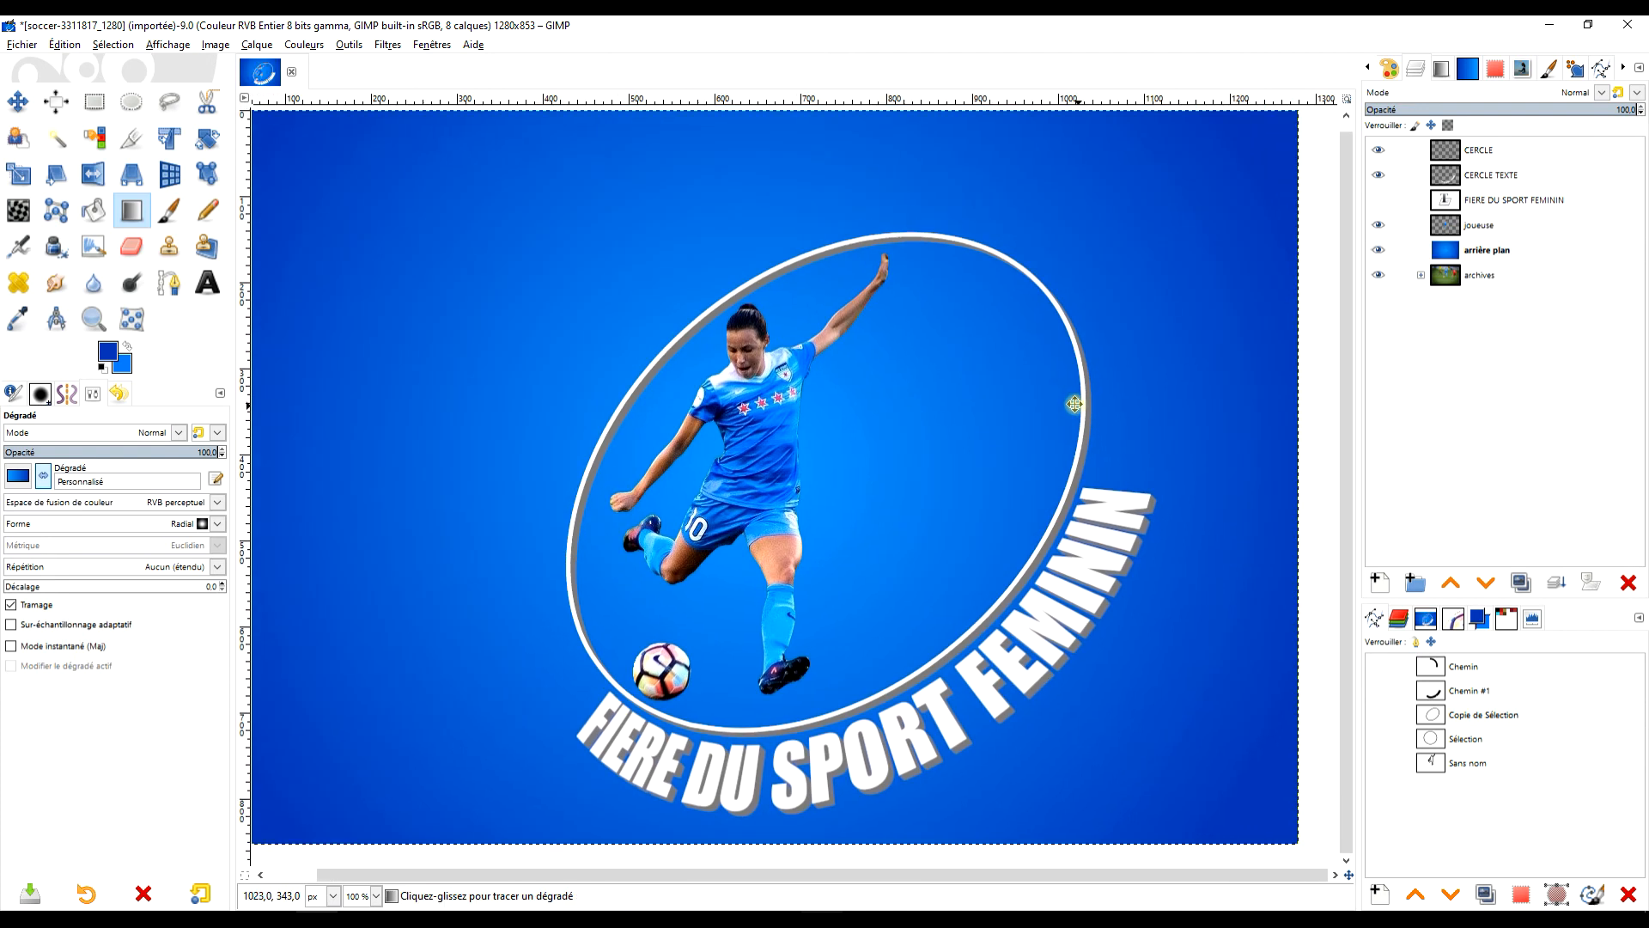
pyautogui.moveTo(1120, 336); pyautogui.dragTo(1117, 321)
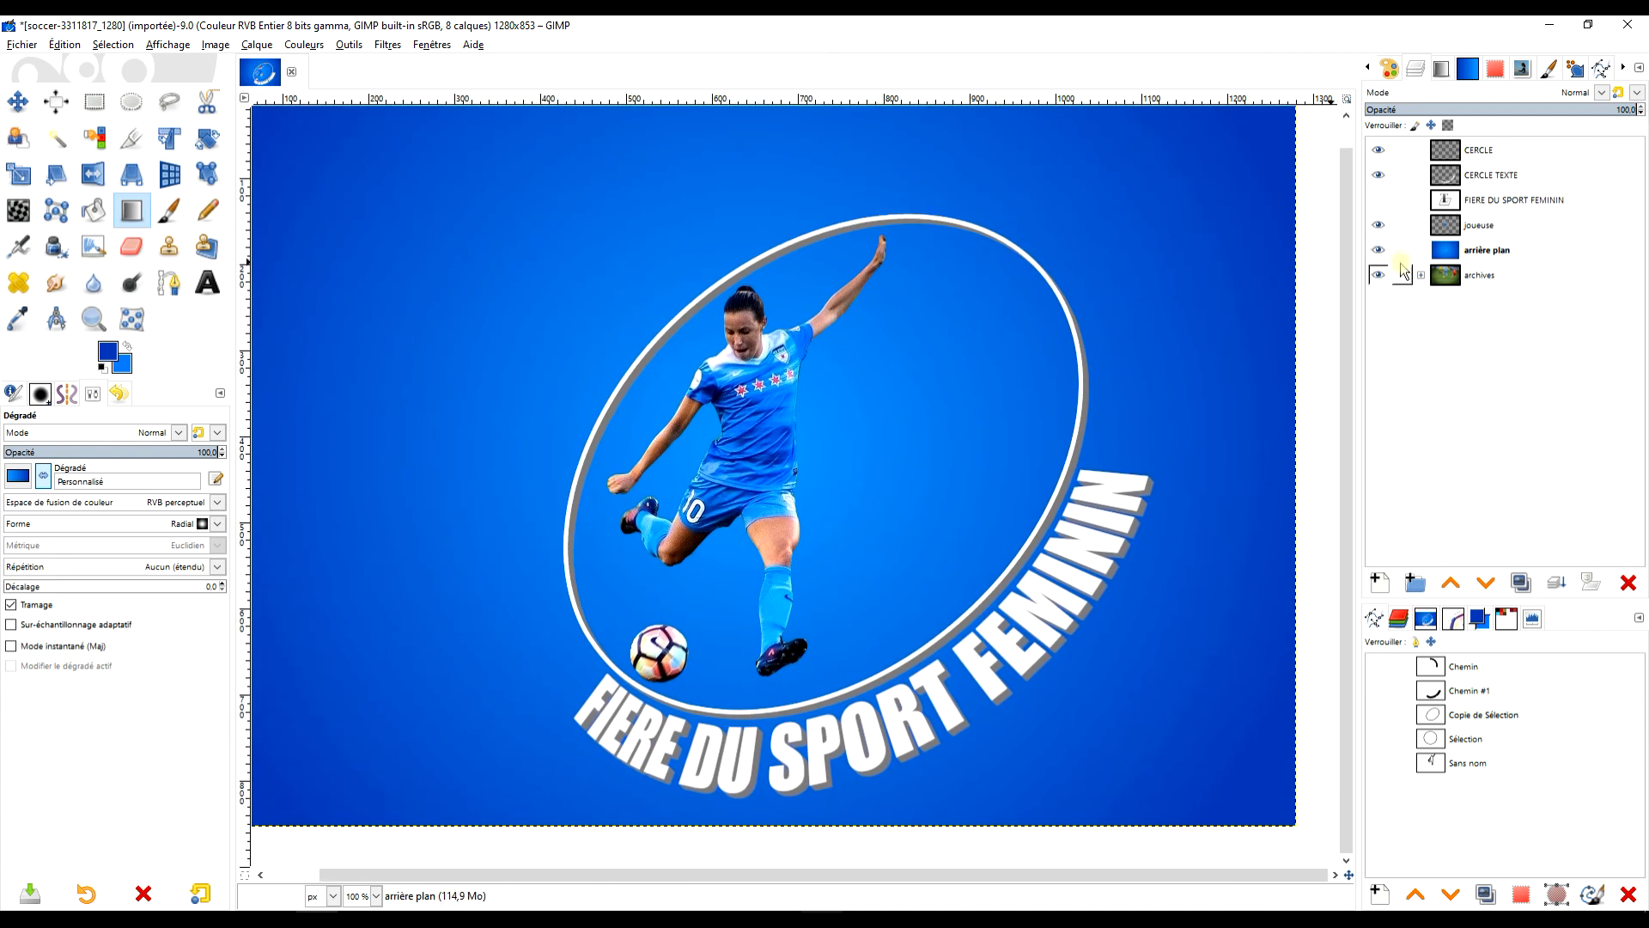
# Try colorizing the CERCLE TEXTE layer's grey shadow with pure red ff0000 and undo it
pyautogui.click(1496, 178)
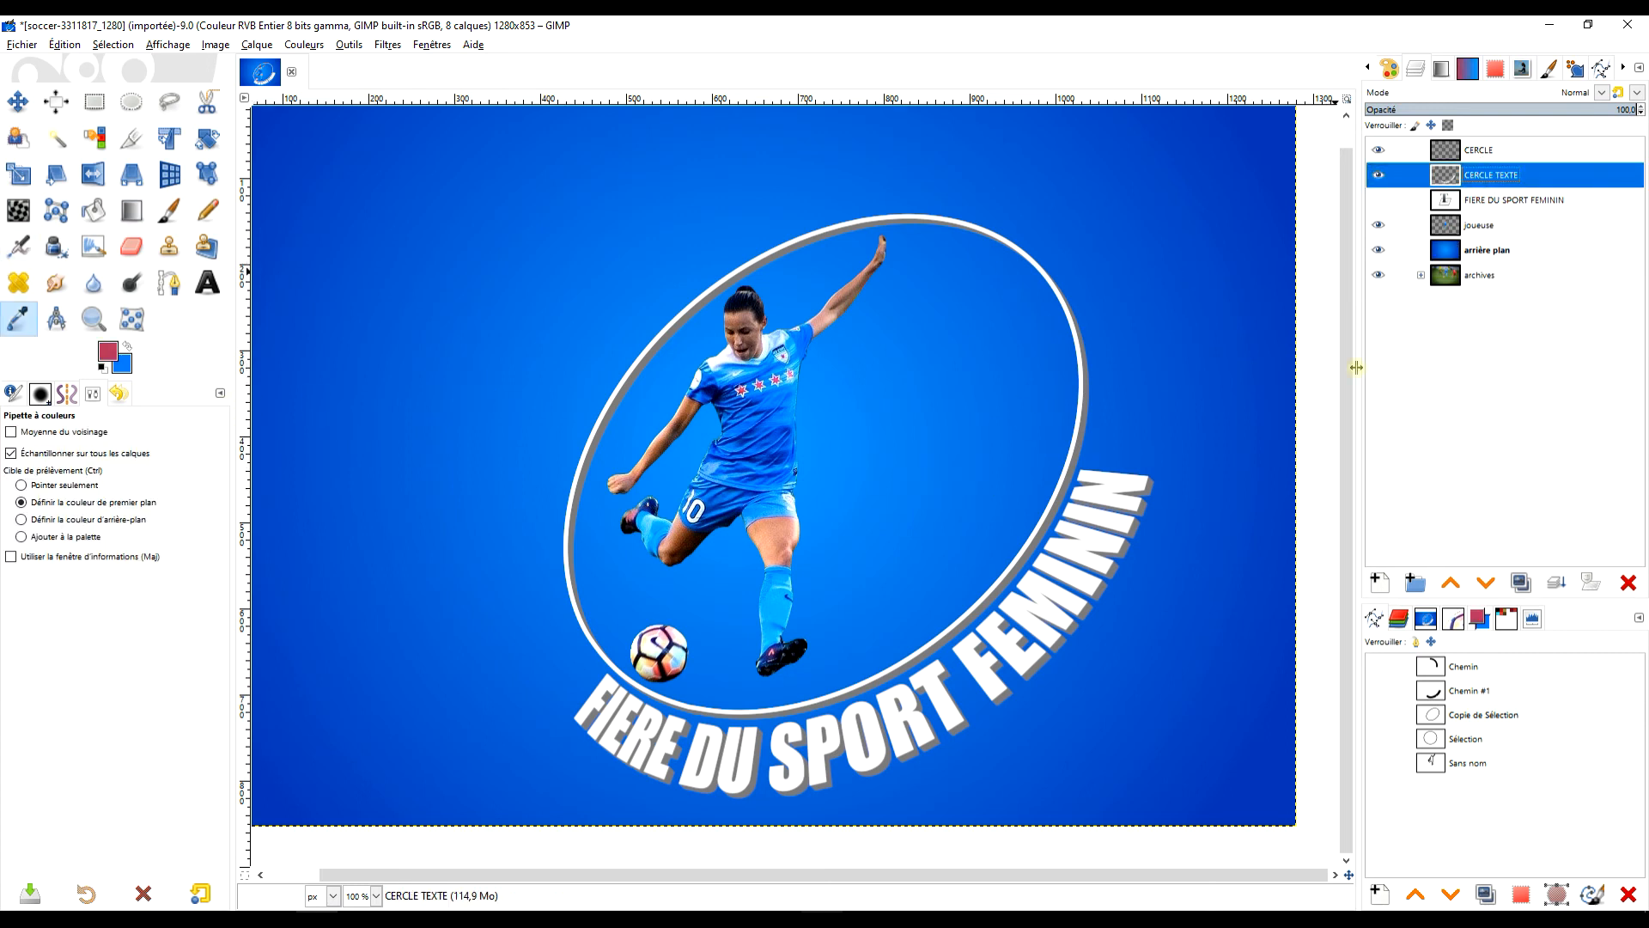
pyautogui.click(256, 45)
pyautogui.moveTo(304, 45)
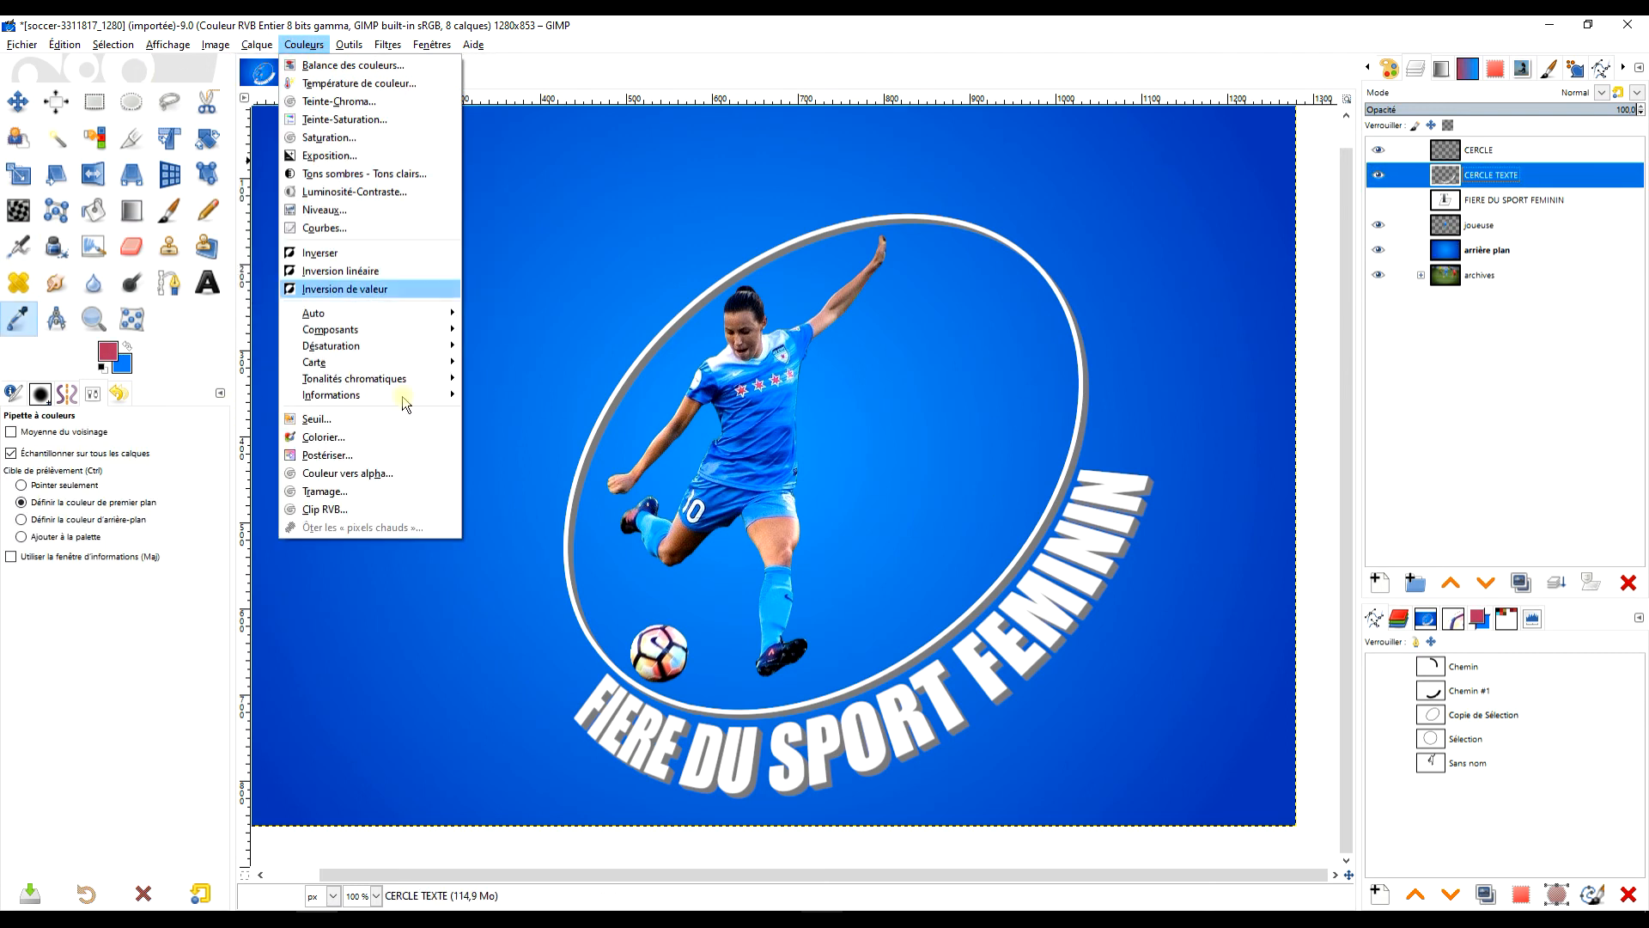
pyautogui.click(411, 437)
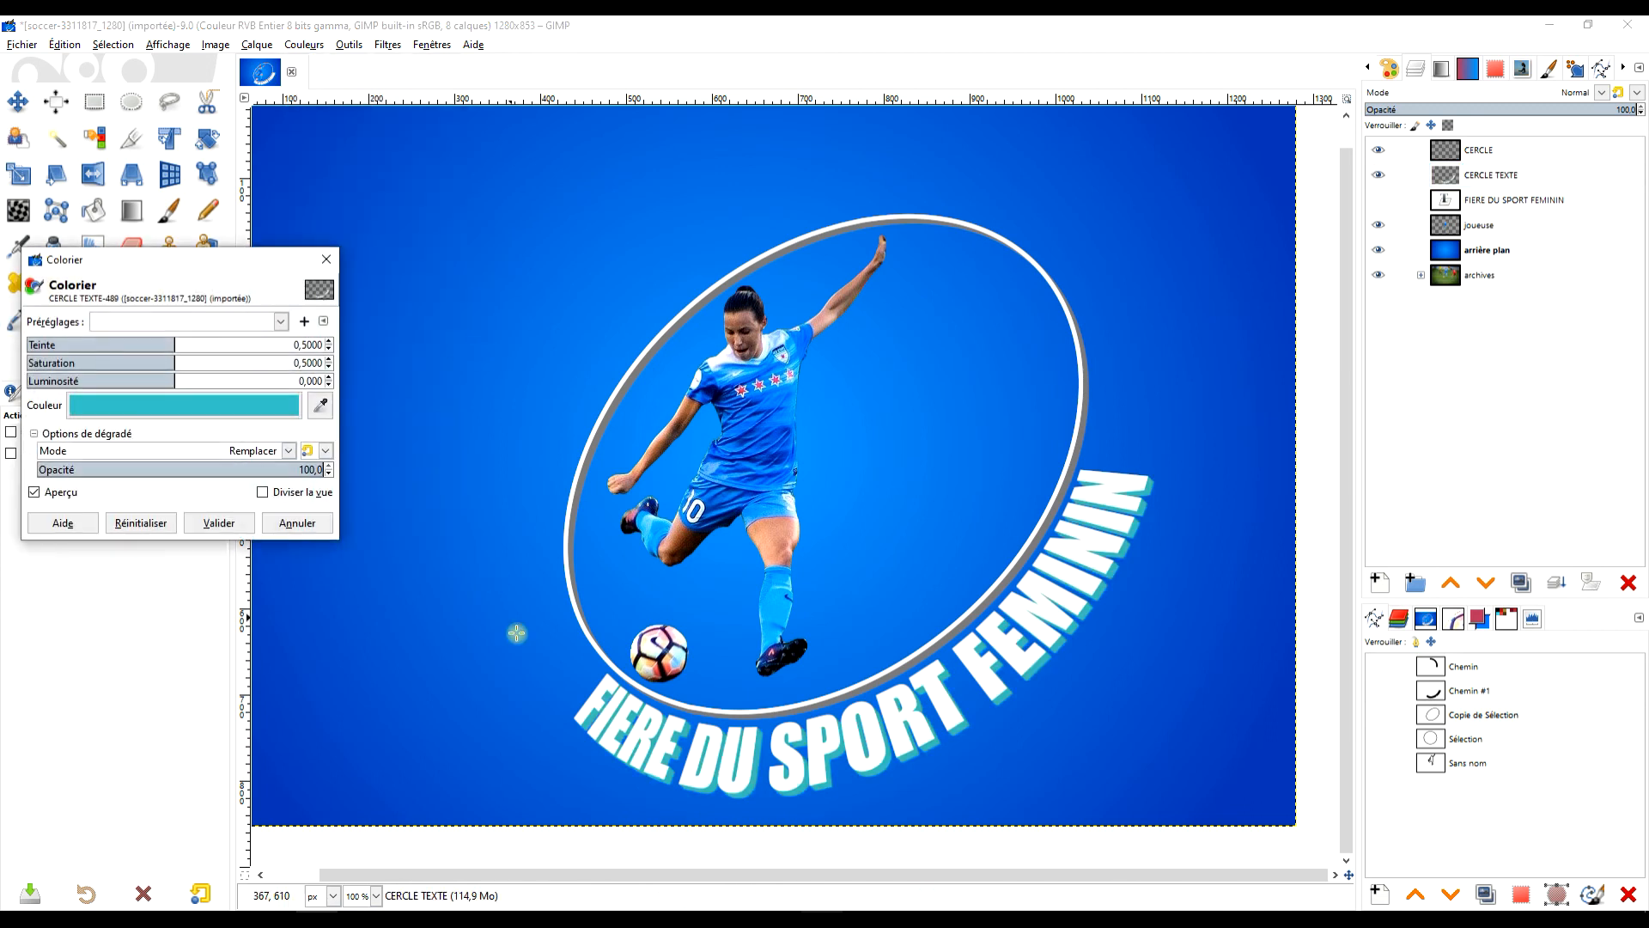
pyautogui.click(301, 405)
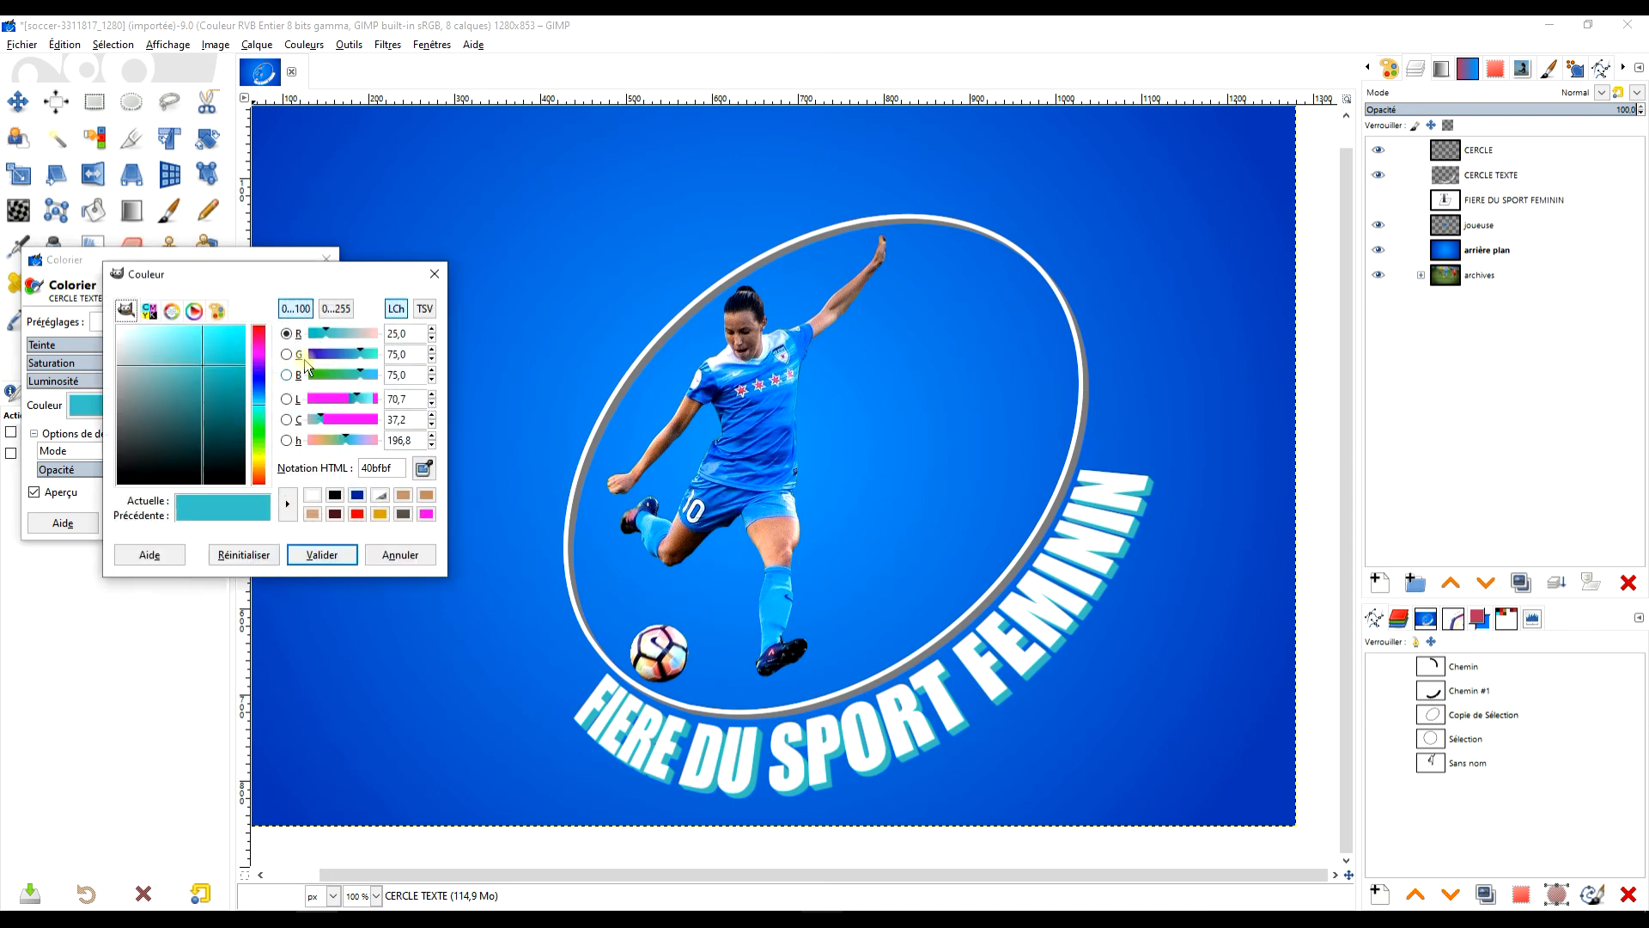
pyautogui.click(357, 514)
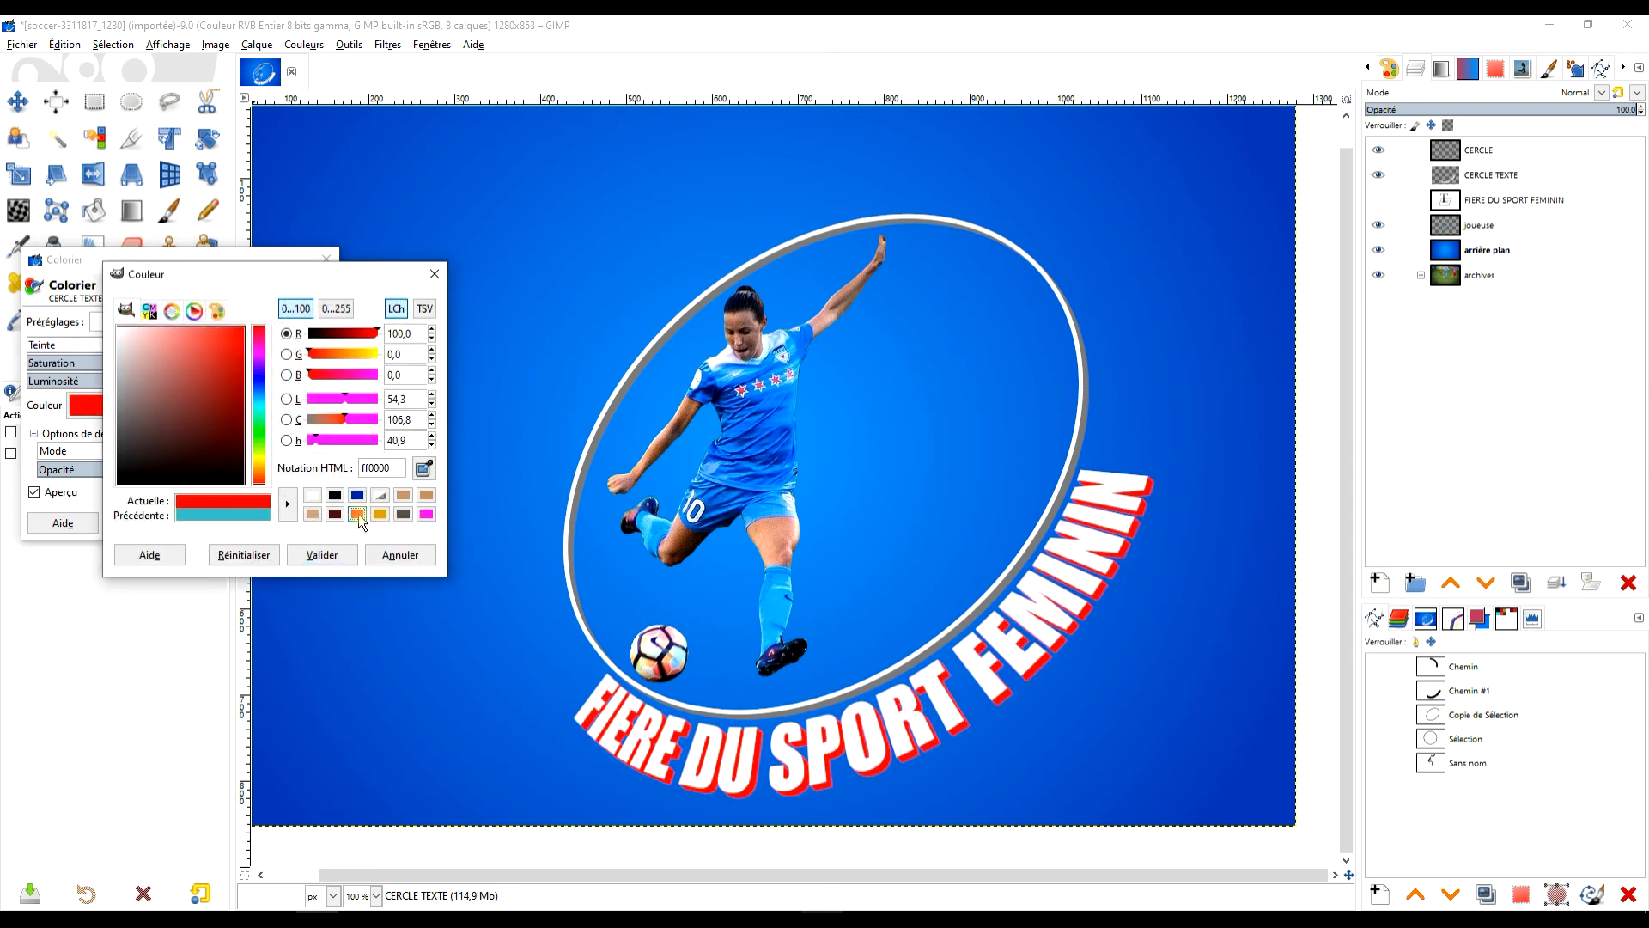
pyautogui.click(314, 552)
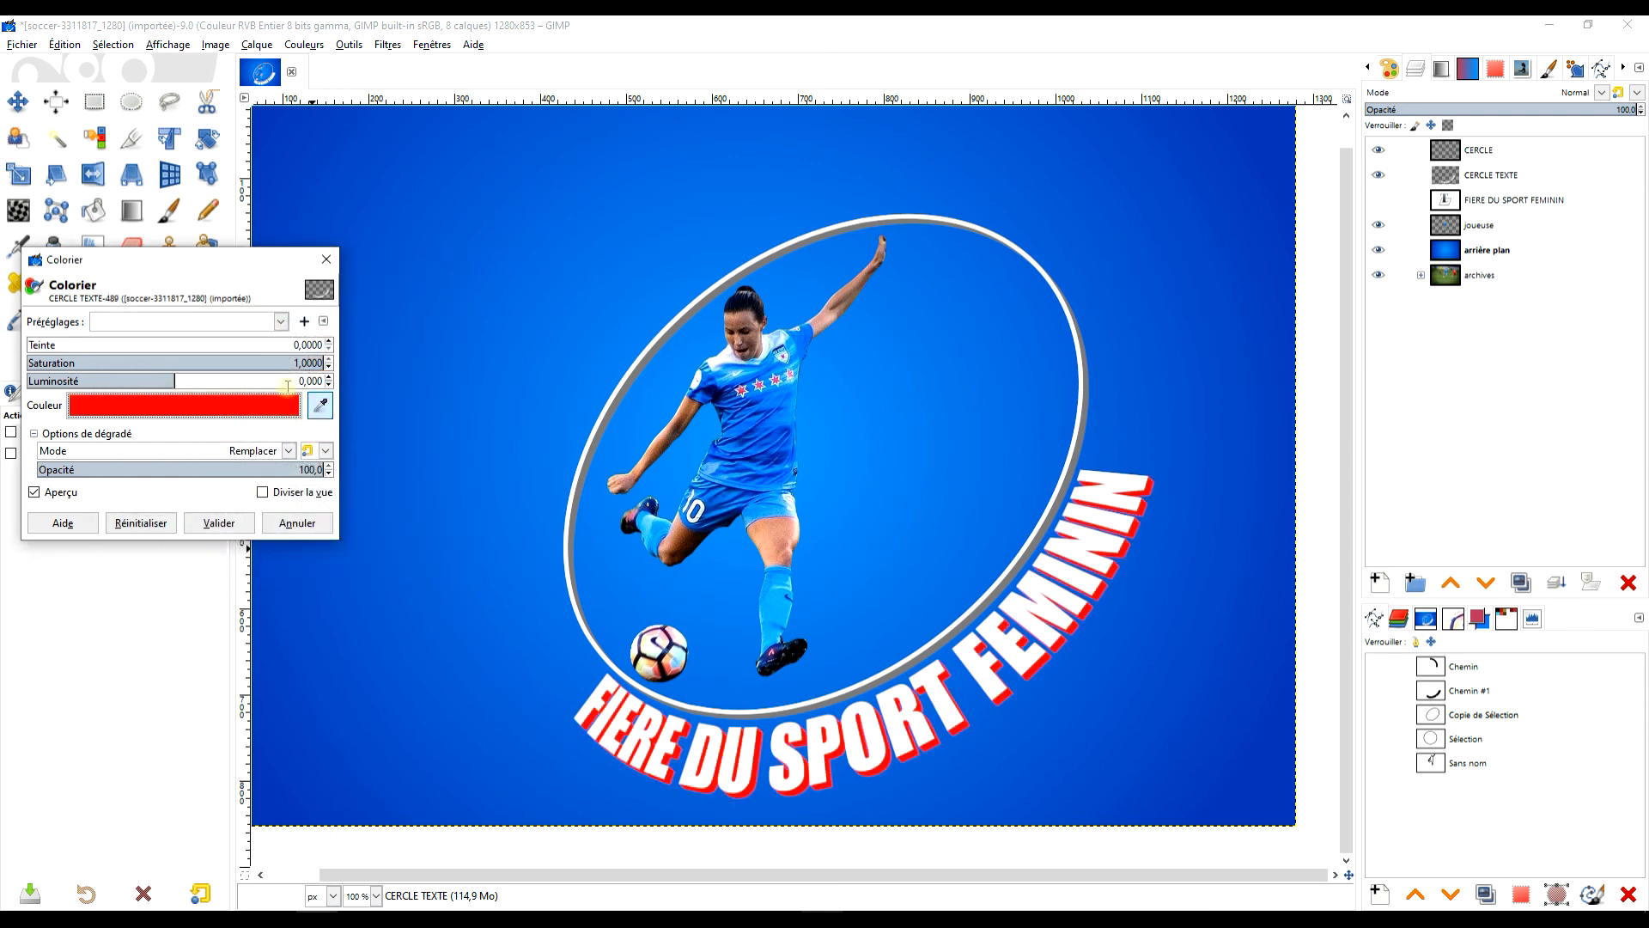
pyautogui.click(219, 523)
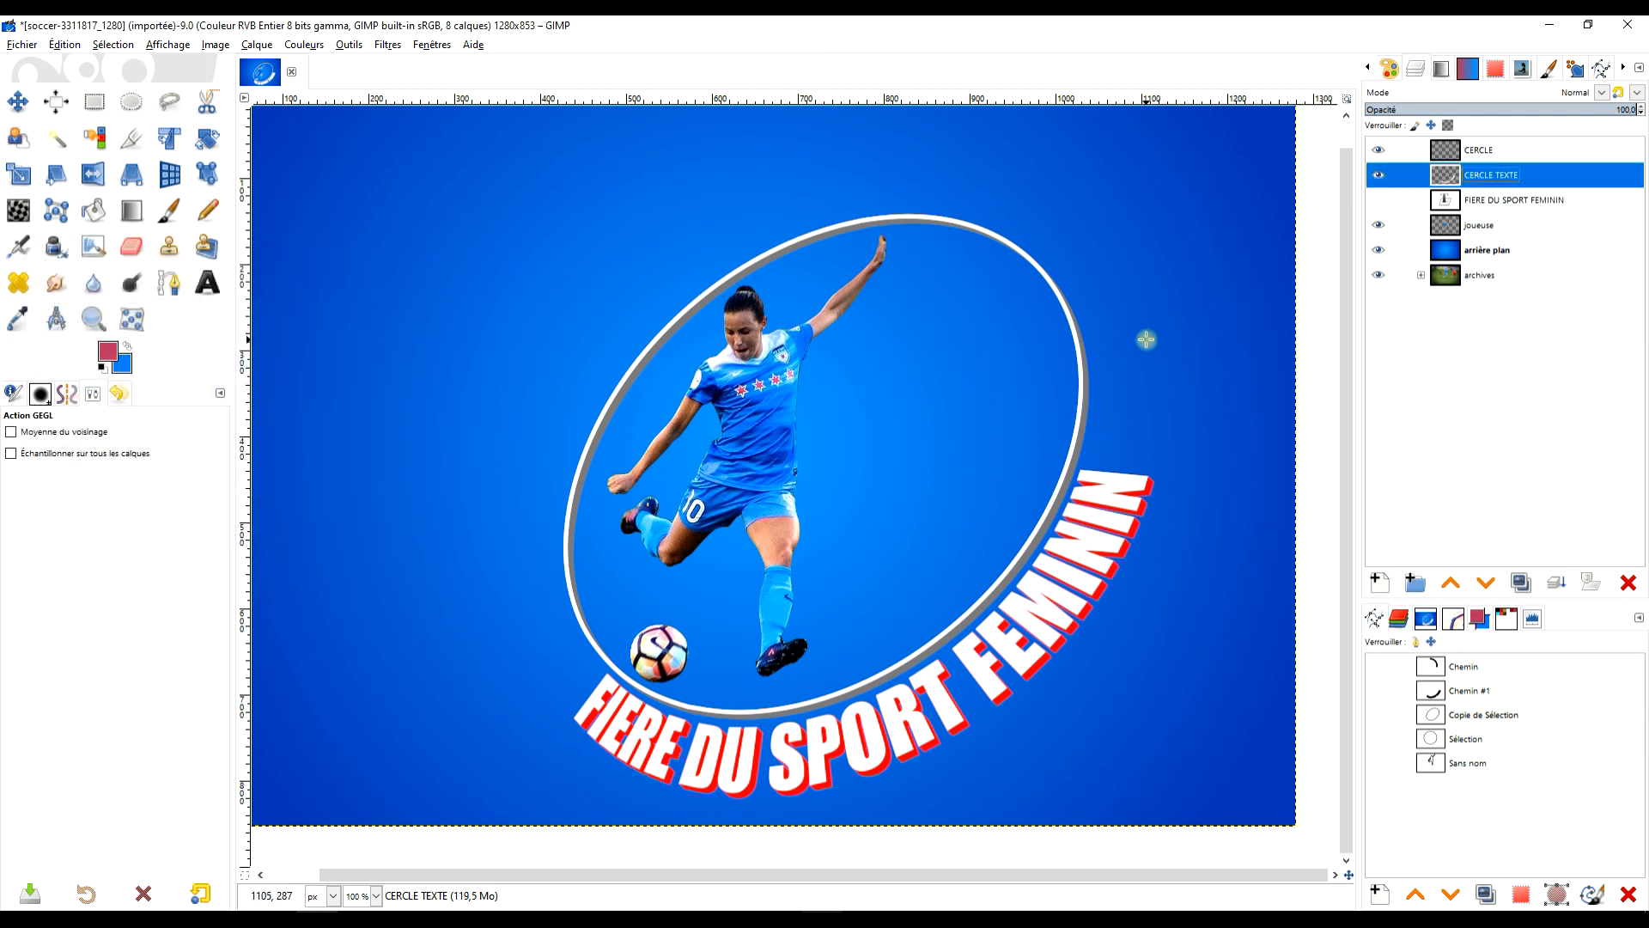
pyautogui.hotkey('ctrl', 'z')
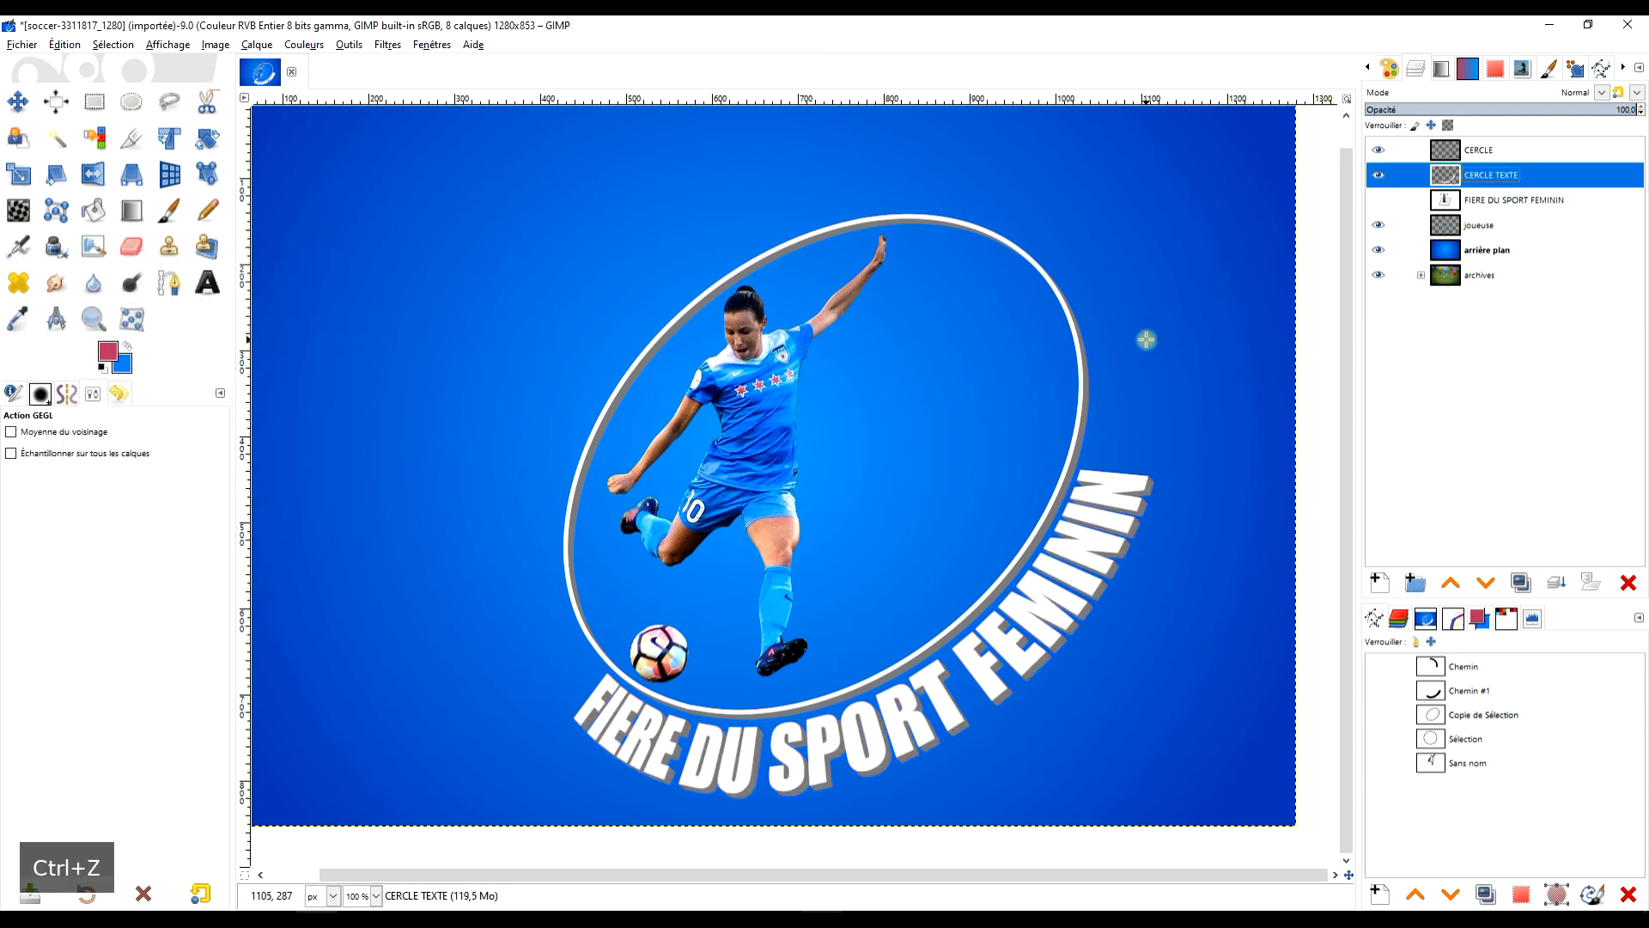
# Colorize the CERCLE TEXTE layer with red ff0000, with the lightness raised to 0.208
pyautogui.click(304, 44)
pyautogui.click(378, 437)
pyautogui.click(258, 405)
pyautogui.click(341, 505)
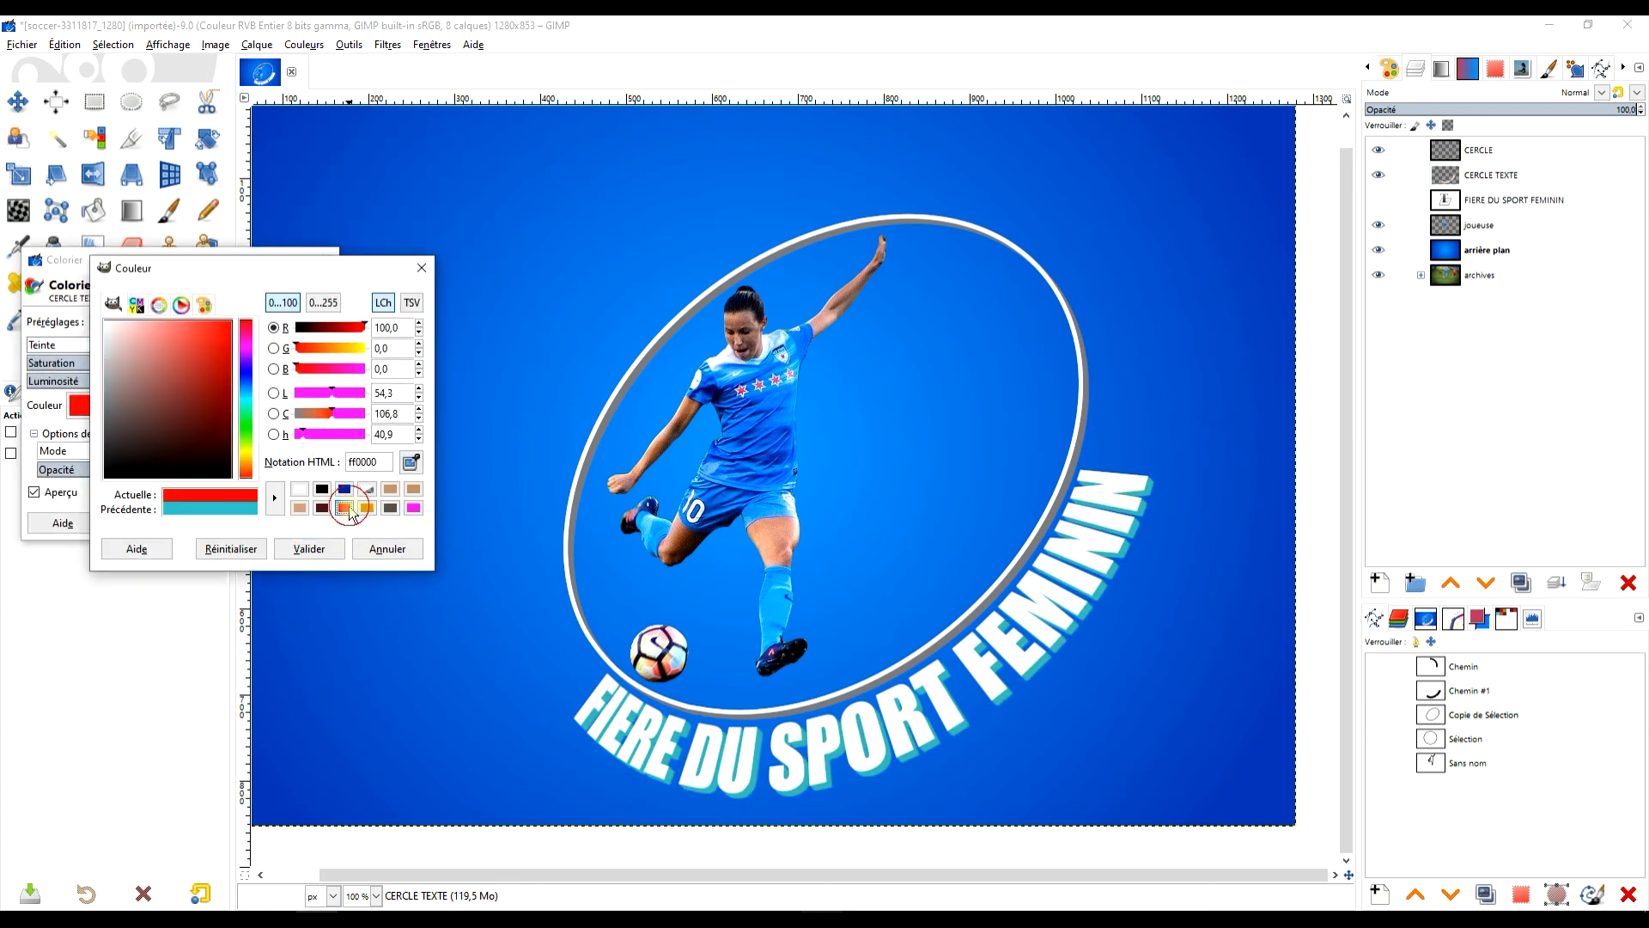
pyautogui.click(306, 544)
pyautogui.moveTo(175, 381)
pyautogui.mouseDown()
pyautogui.moveTo(144, 382)
pyautogui.moveTo(202, 389)
pyautogui.mouseUp()
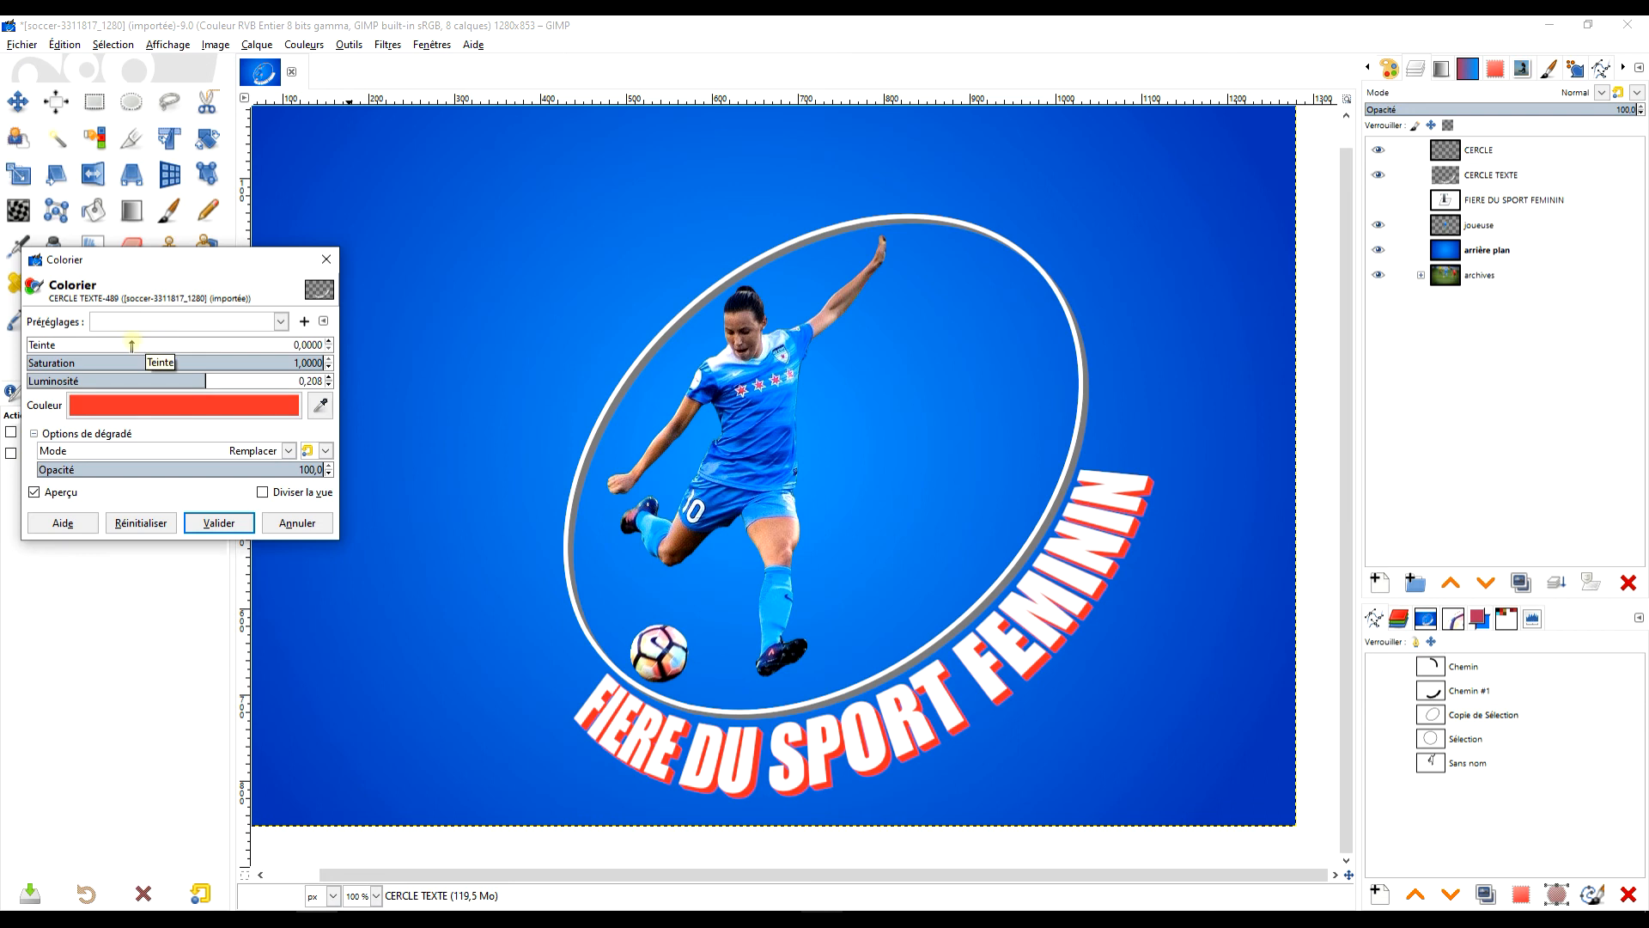
pyautogui.click(218, 524)
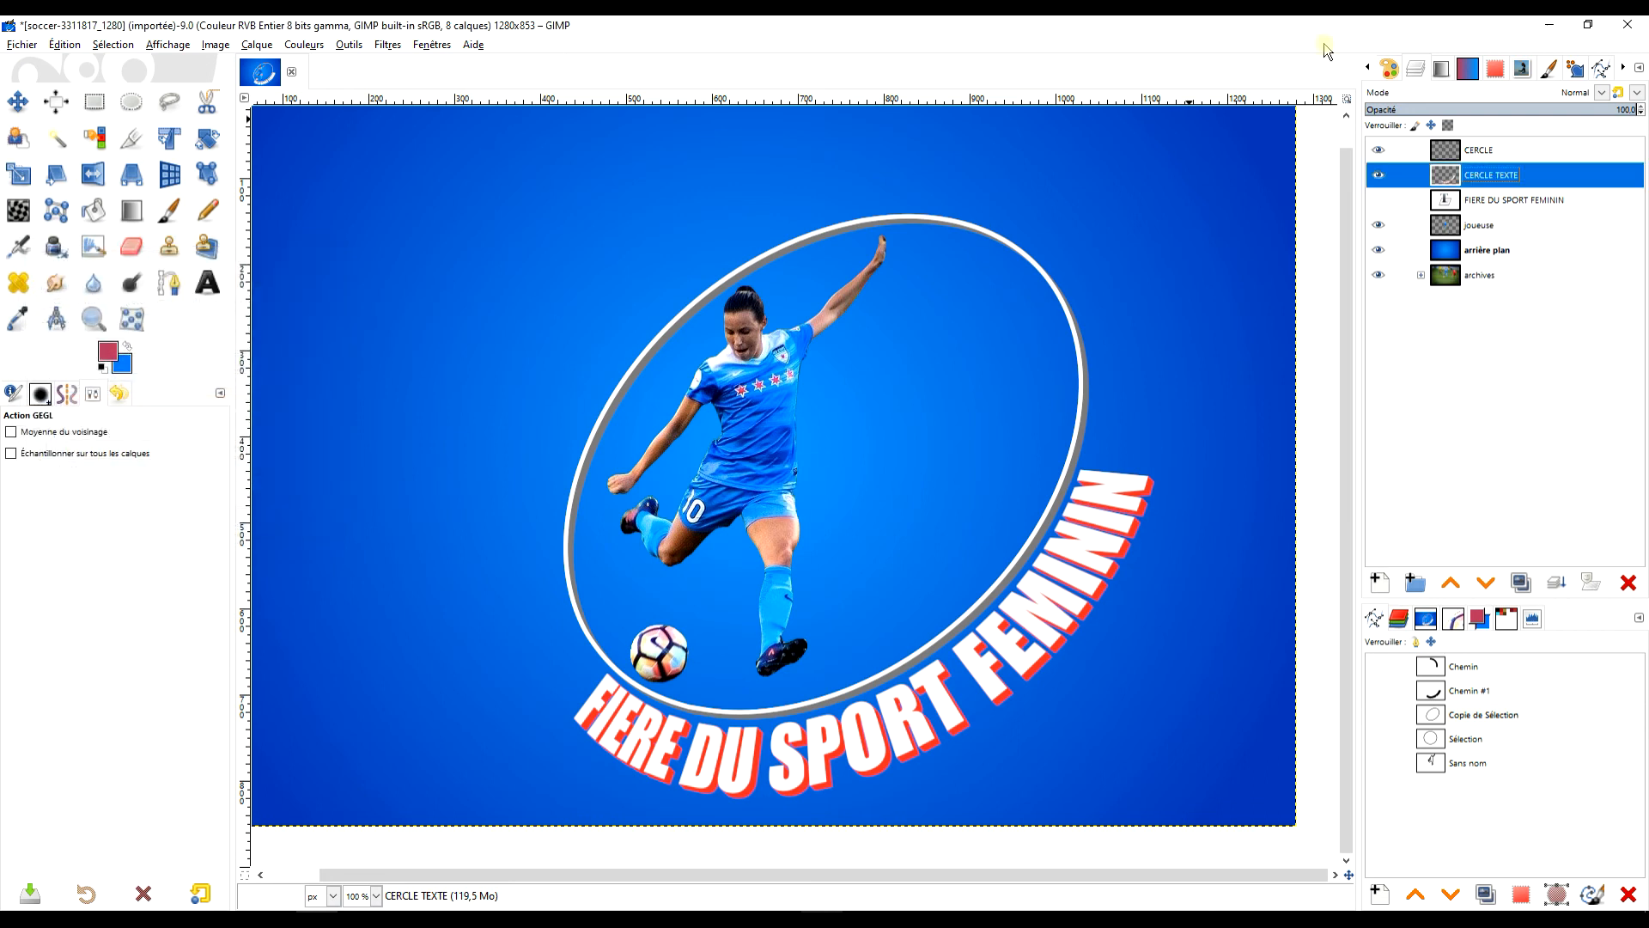
# Colorize the CERCLE layer with the most recently used Colorize preset: hue 0, saturation 1 and lightness 0.208
pyautogui.click(1505, 158)
pyautogui.click(386, 46)
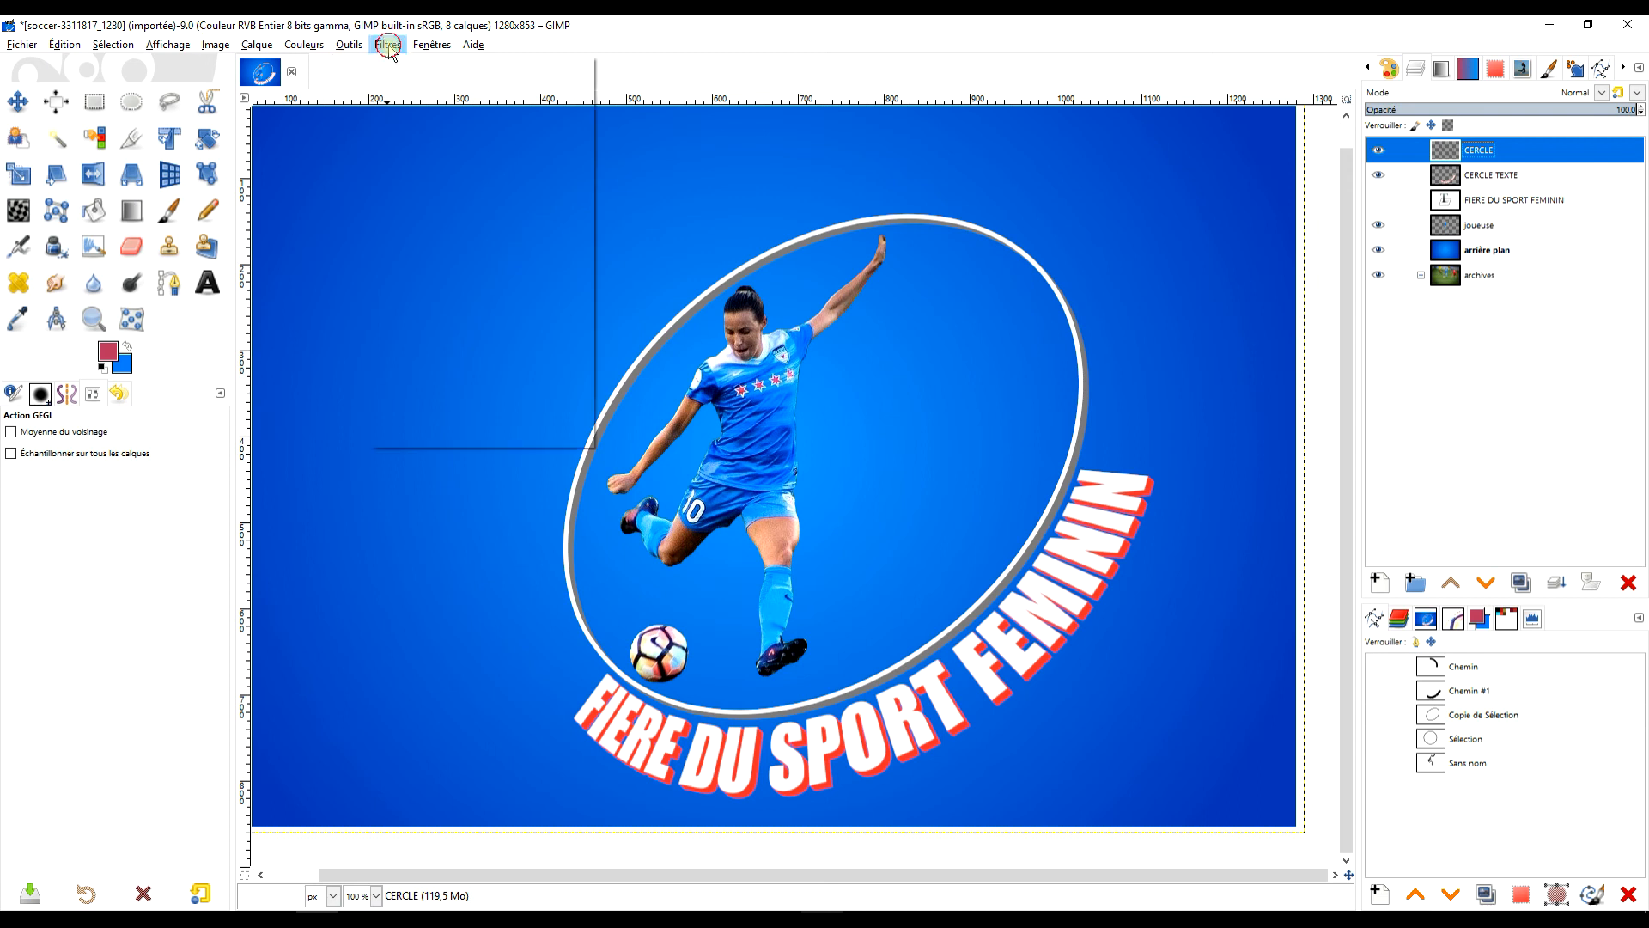
pyautogui.moveTo(318, 51)
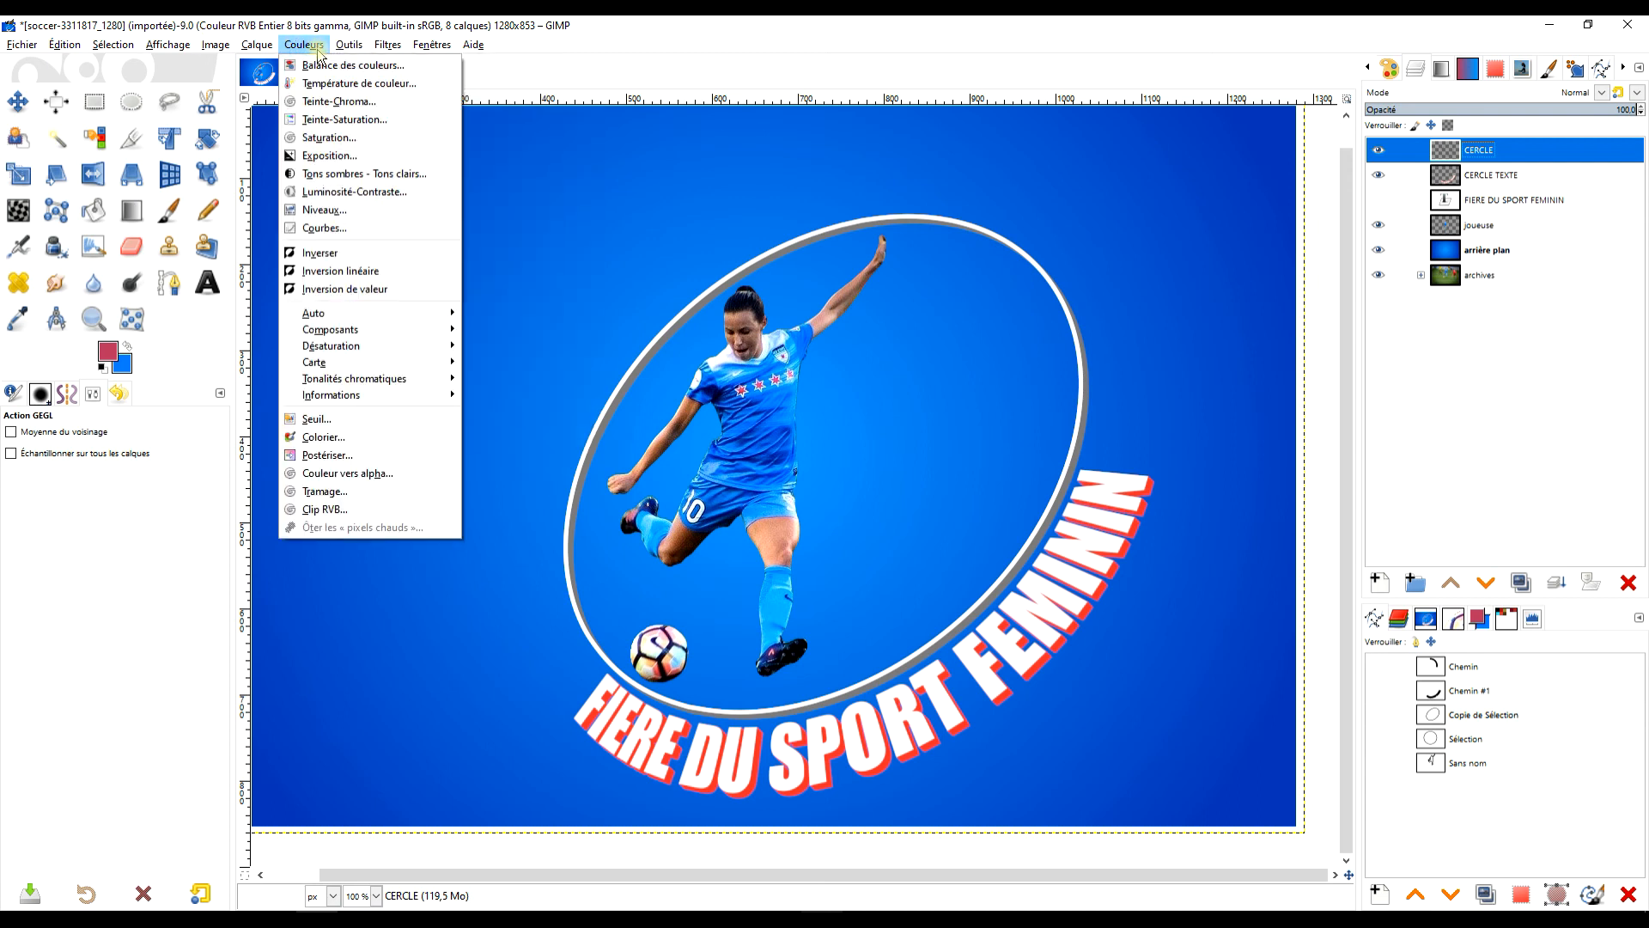
pyautogui.click(356, 438)
pyautogui.click(227, 322)
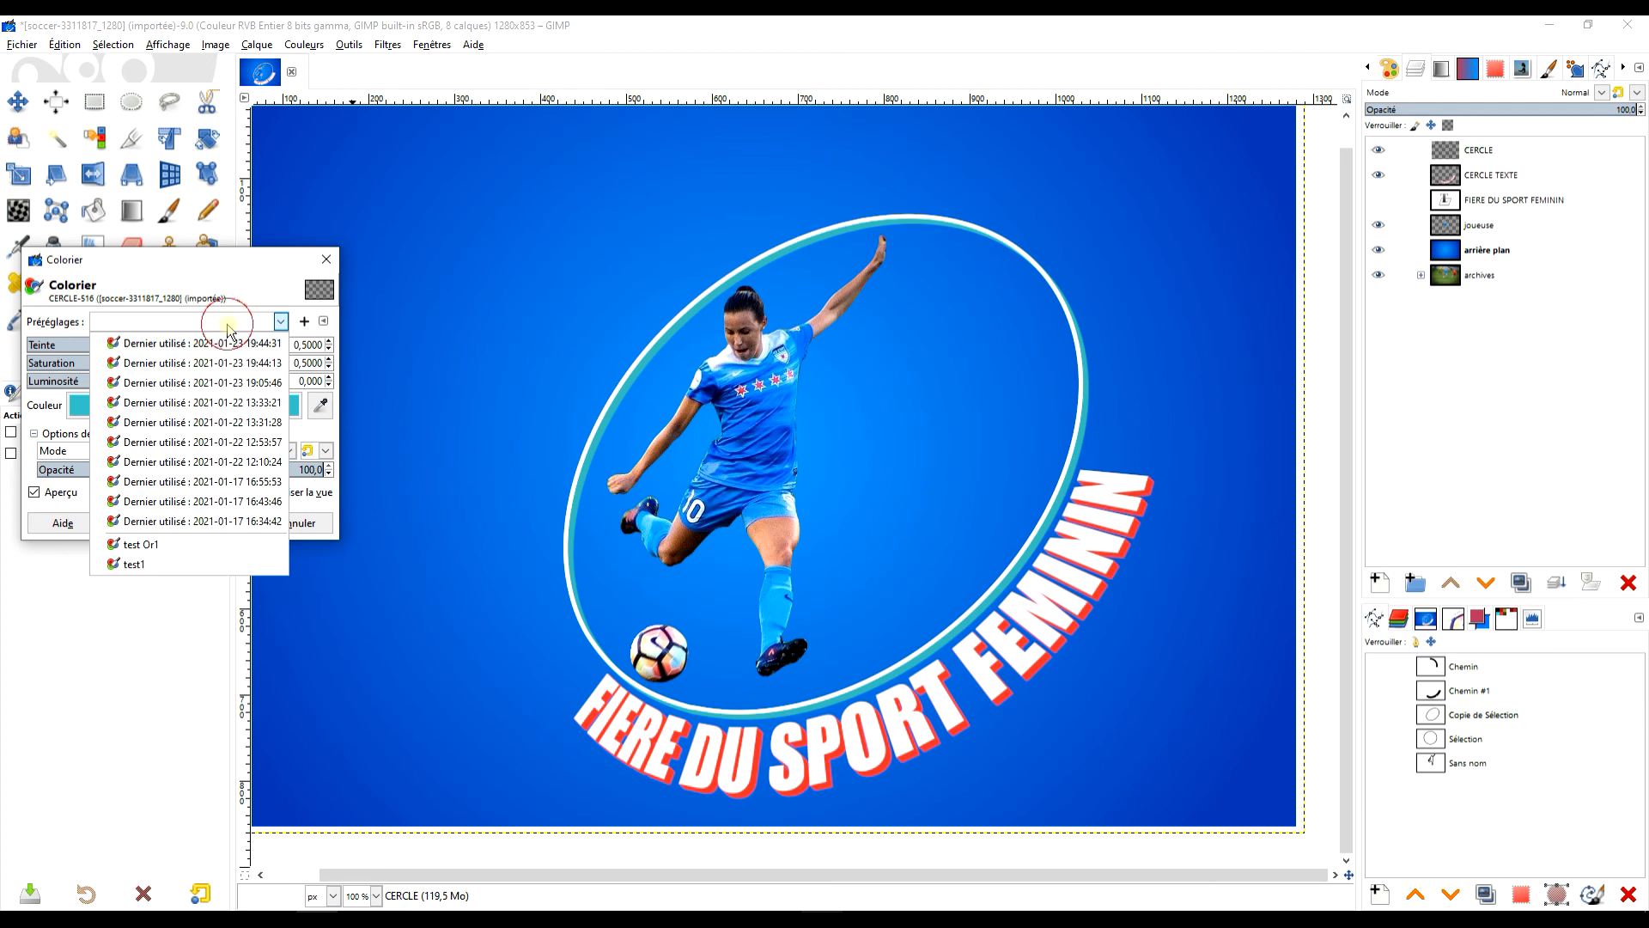
pyautogui.click(199, 346)
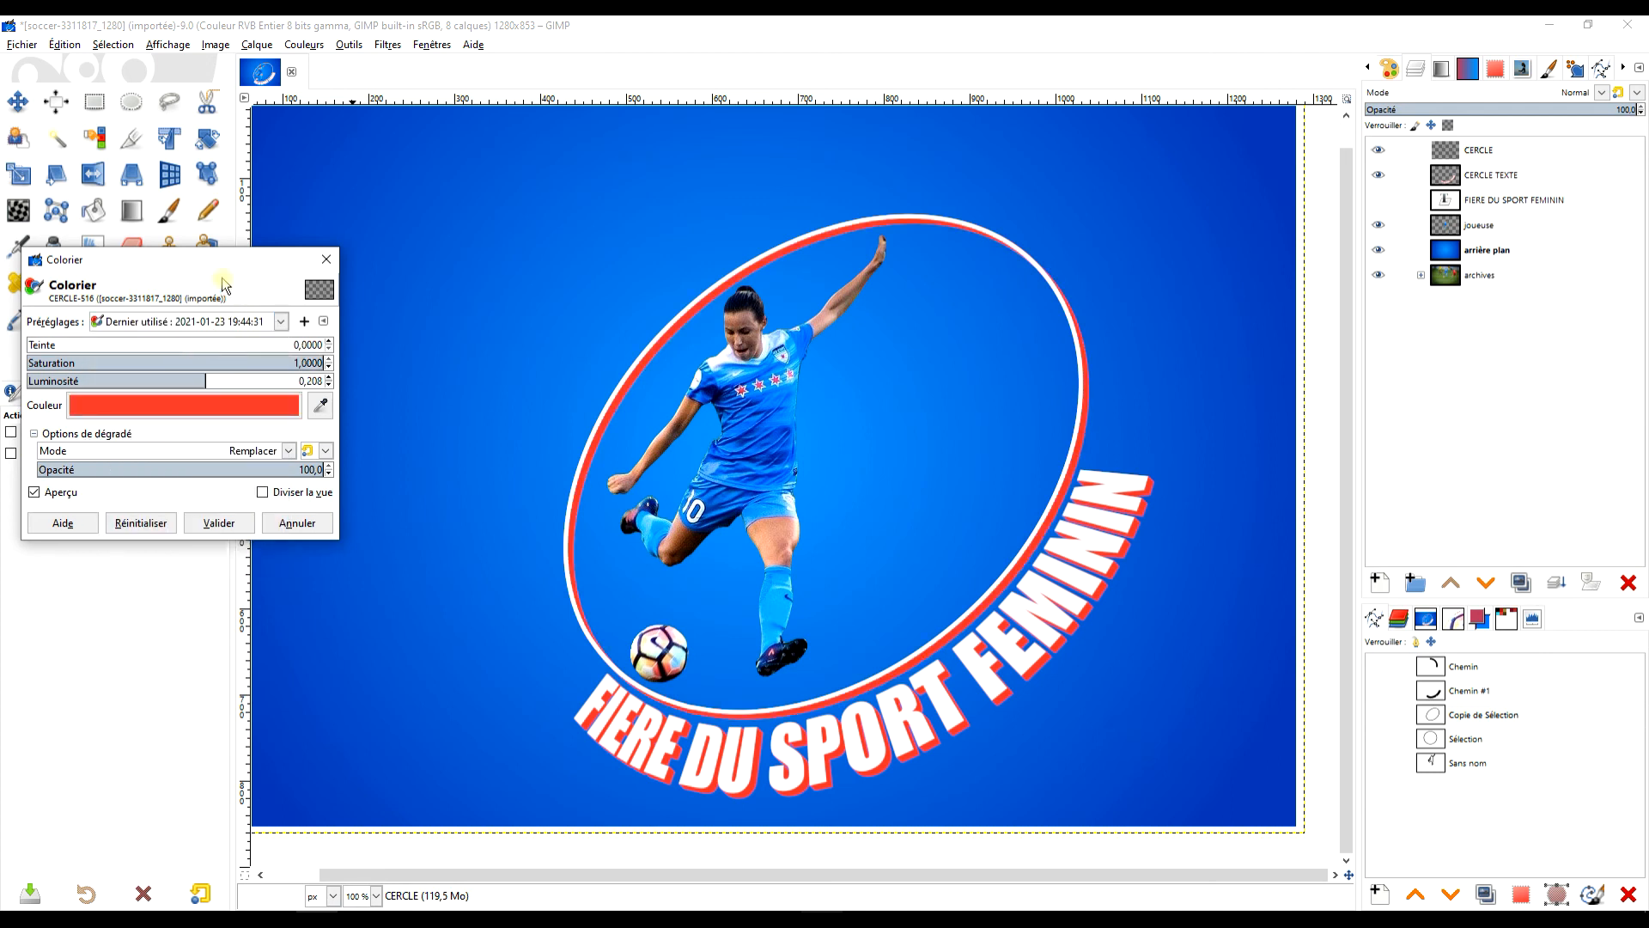
pyautogui.click(220, 524)
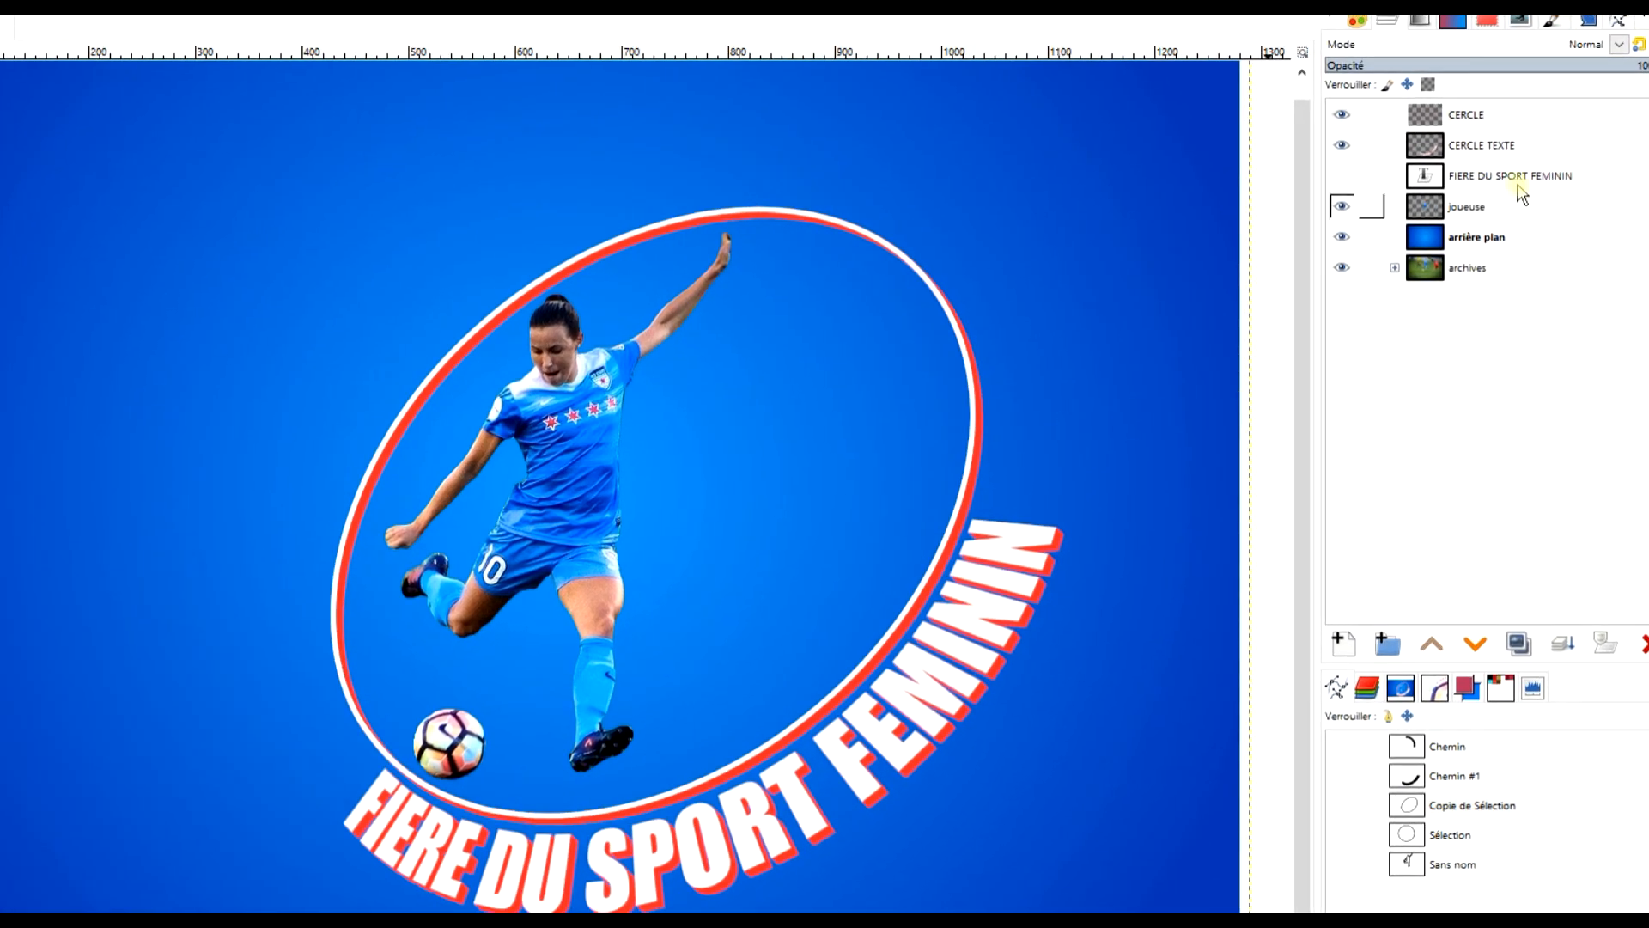
# Link the joueuse, CERCLE and CERCLE TEXTE layers so they move together
pyautogui.click(1467, 207)
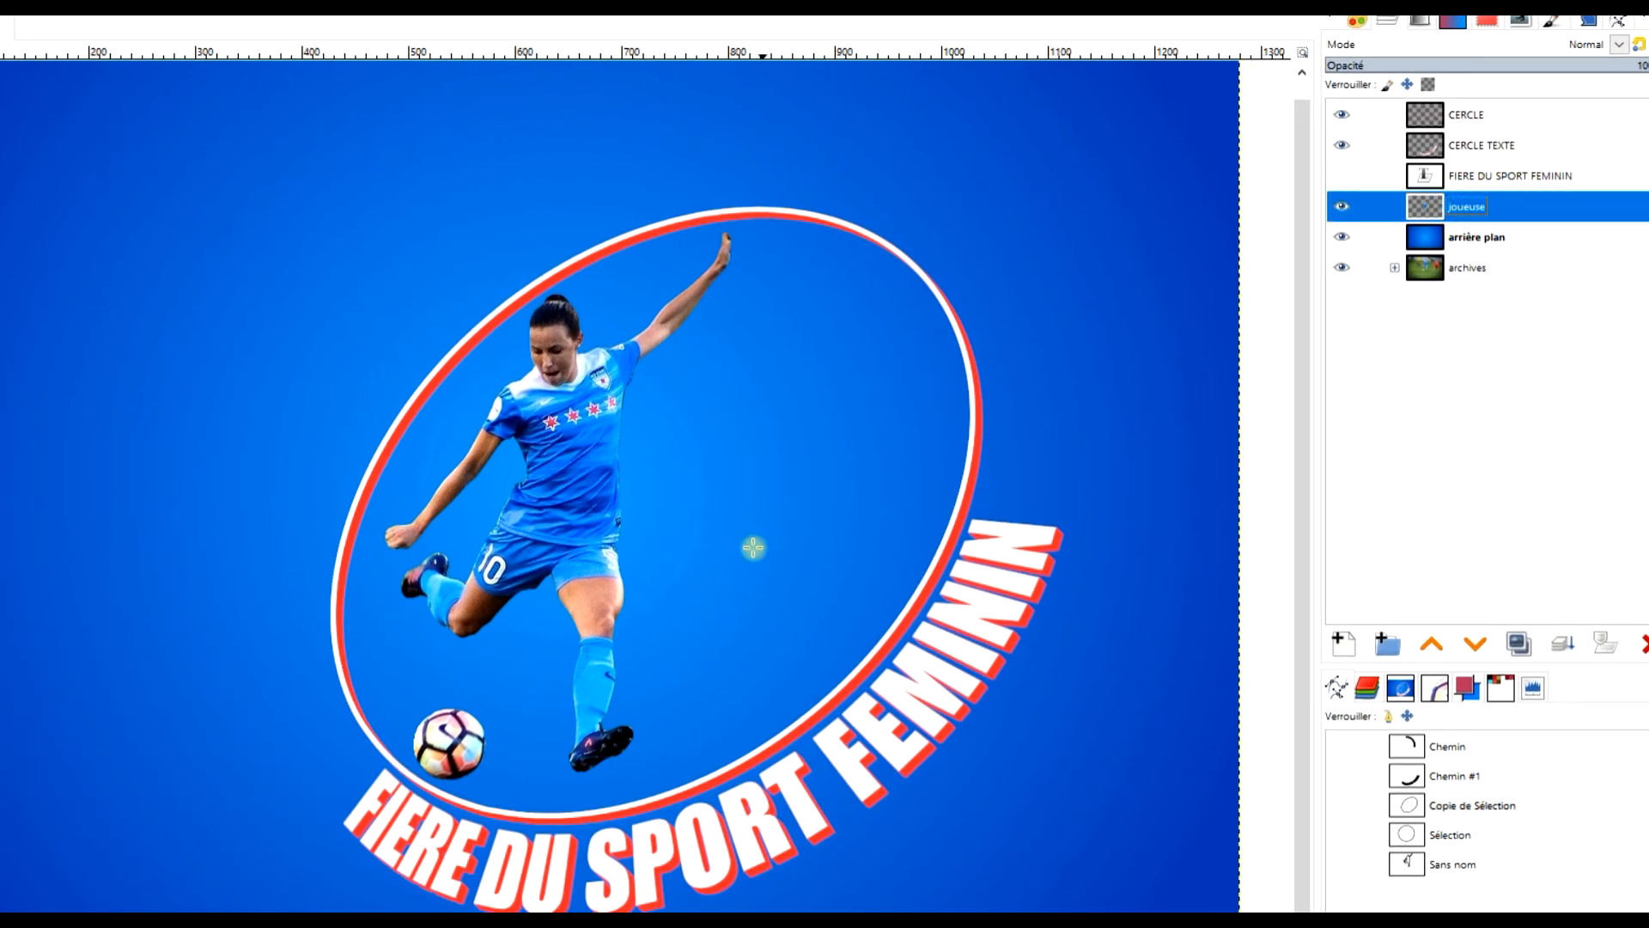
pyautogui.click(1374, 204)
pyautogui.click(1380, 113)
pyautogui.click(1369, 142)
pyautogui.click(1402, 224)
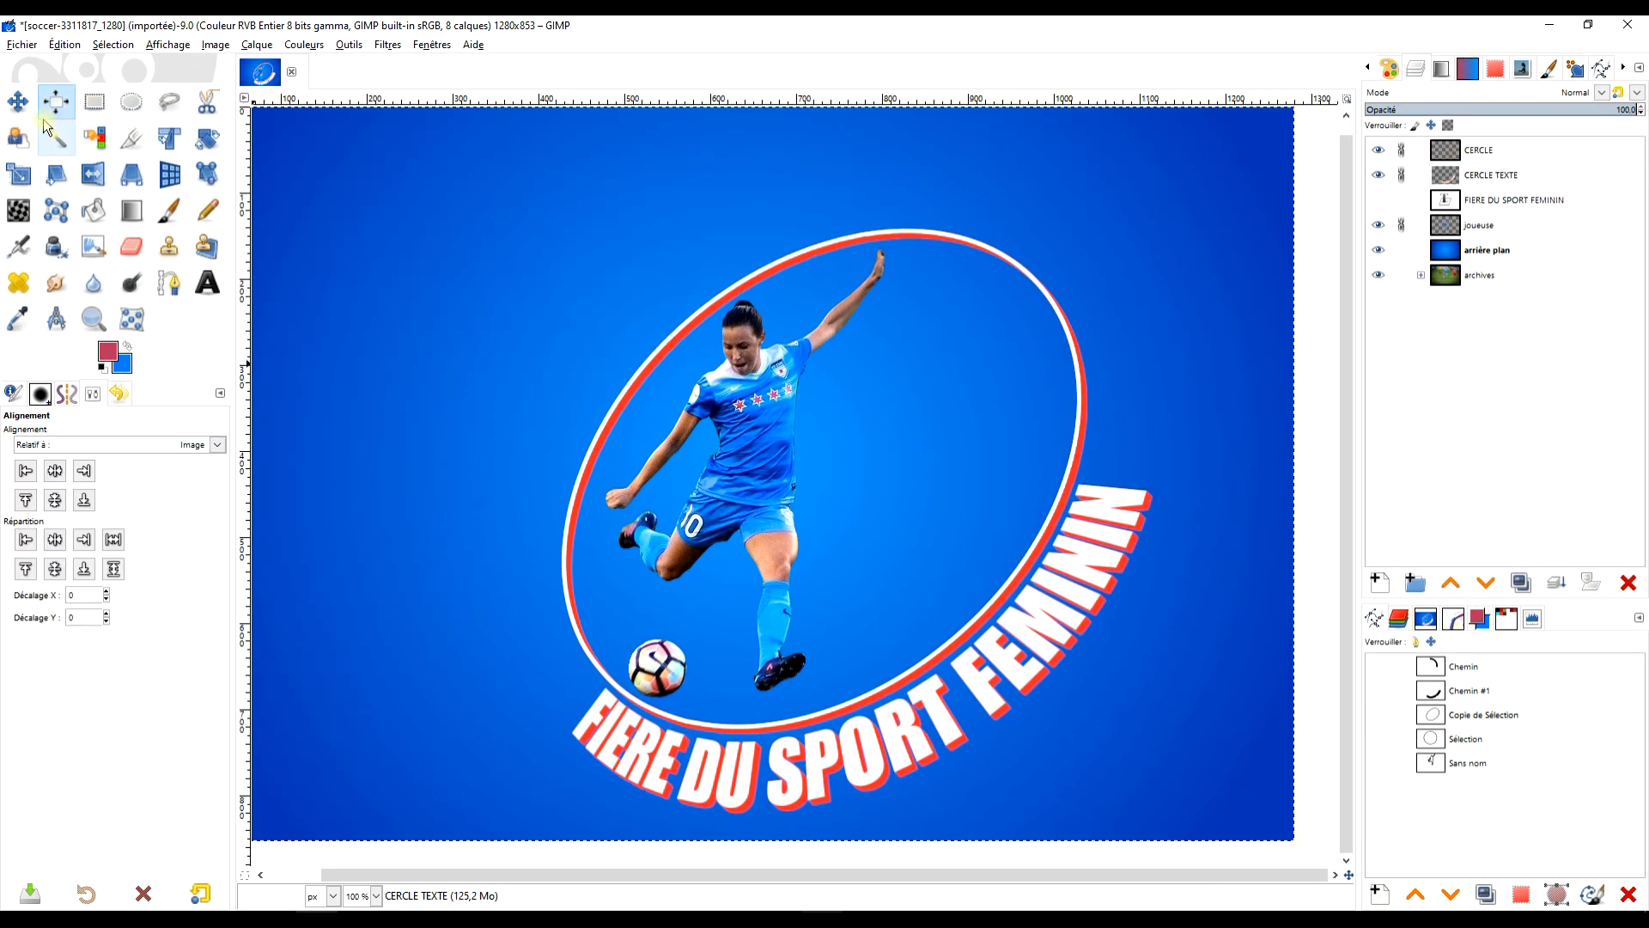
# Move the linked player, circle and curved text together slightly up and to the left on the blue background
pyautogui.click(28, 98)
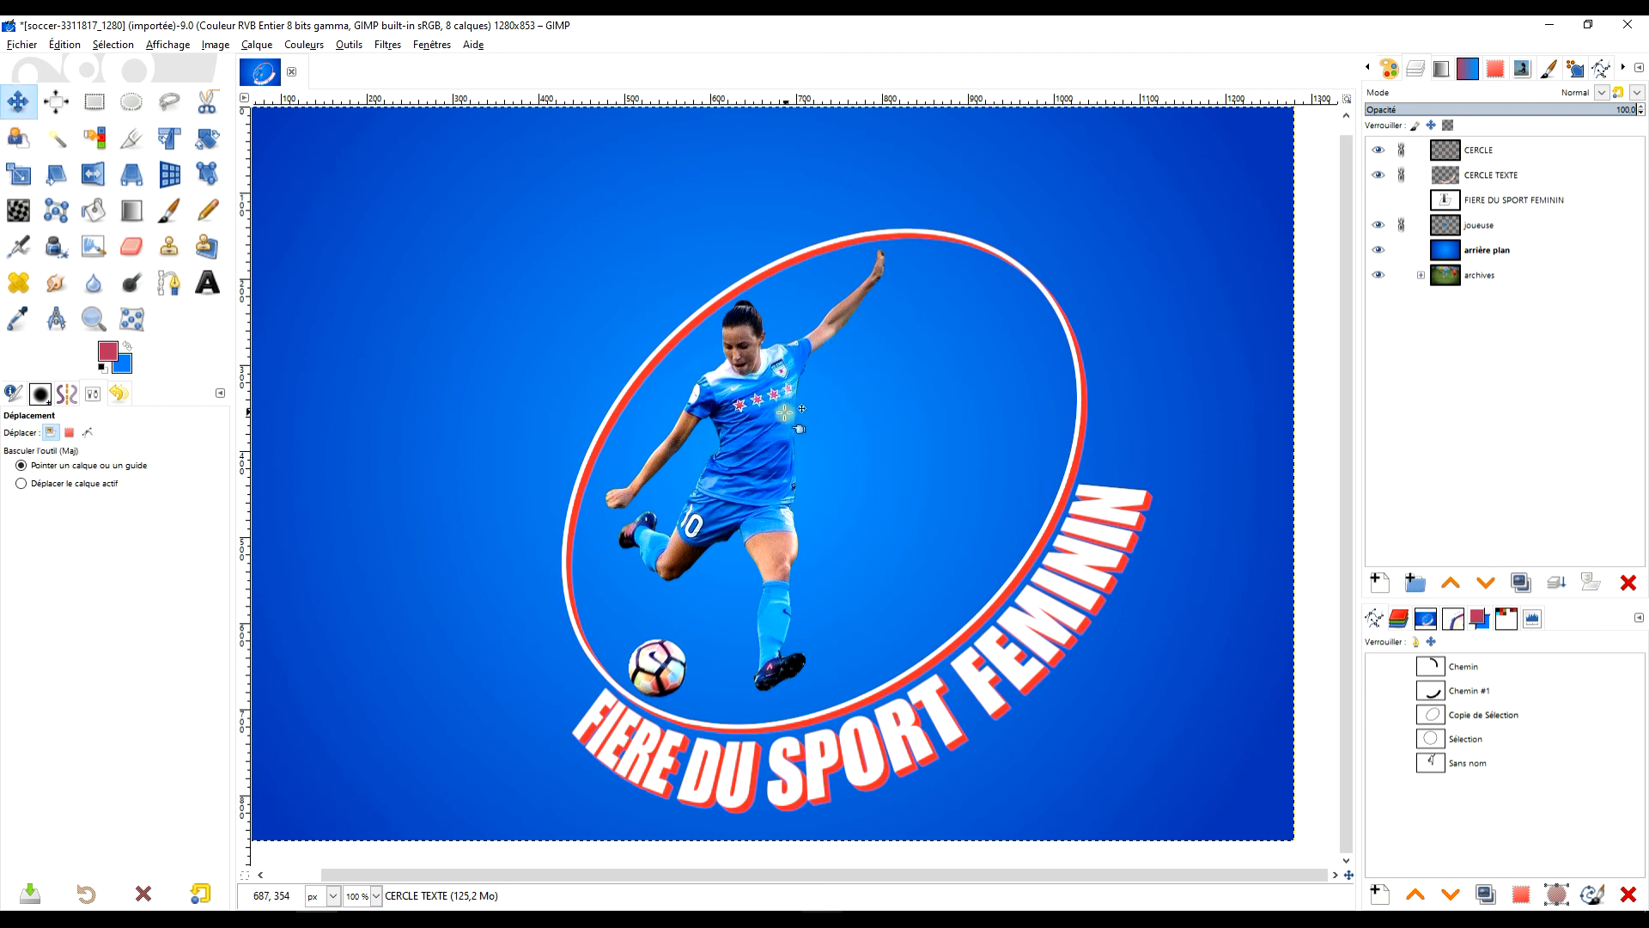
pyautogui.moveTo(785, 412); pyautogui.dragTo(769, 396)
pyautogui.moveTo(902, 406); pyautogui.dragTo(919, 431)
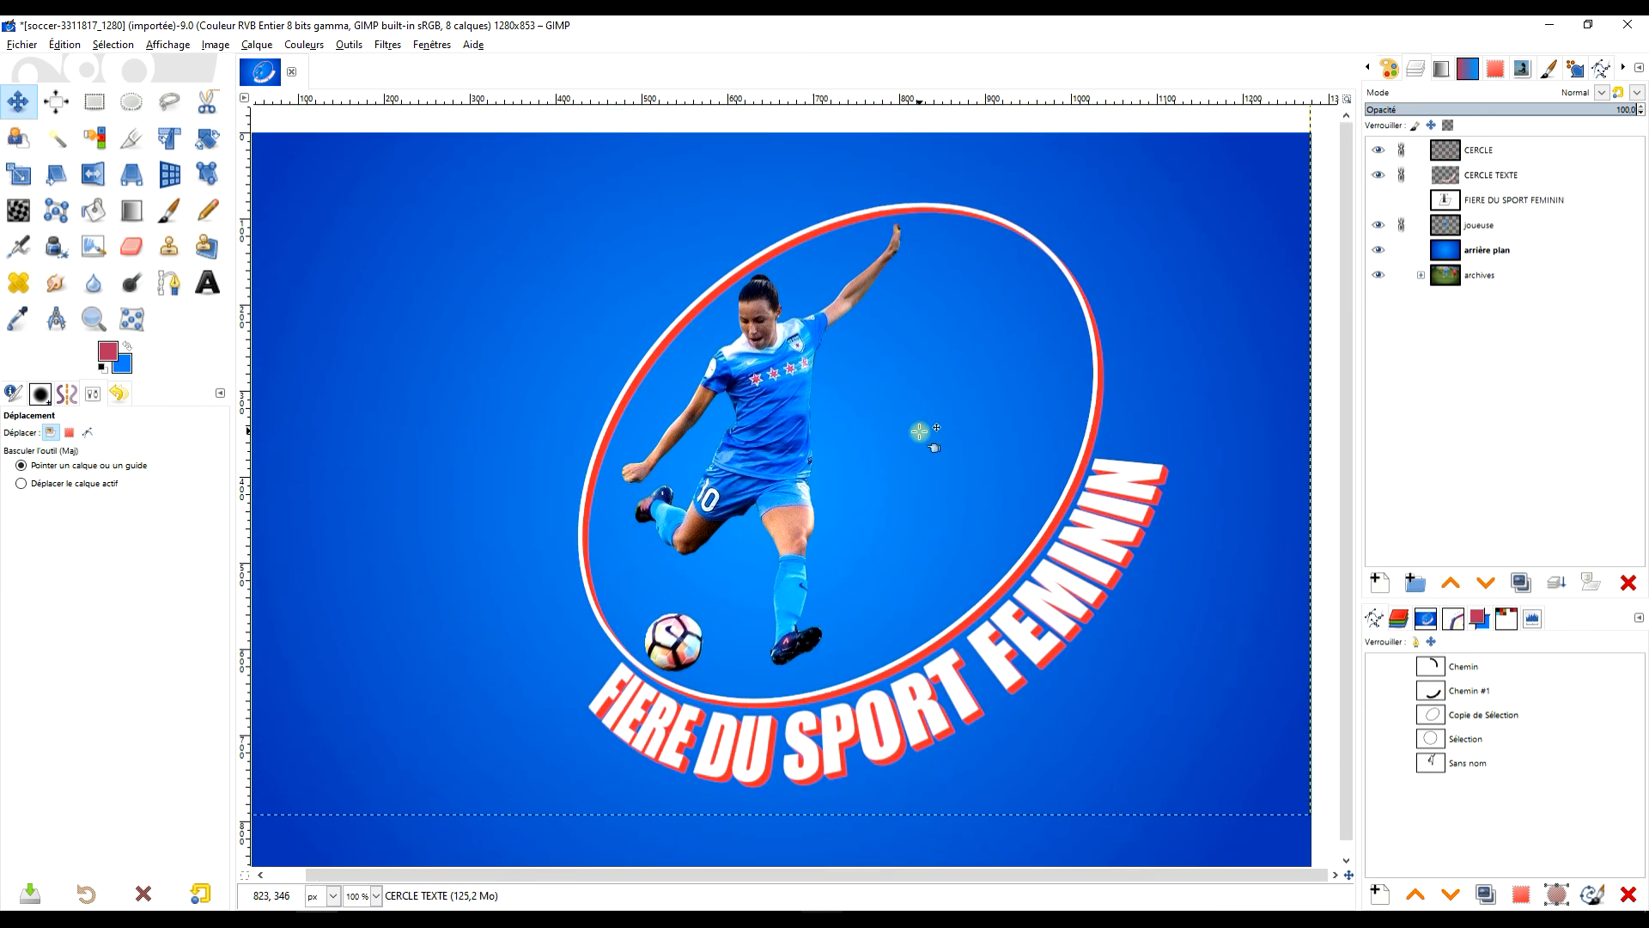
pyautogui.moveTo(757, 451); pyautogui.dragTo(756, 457)
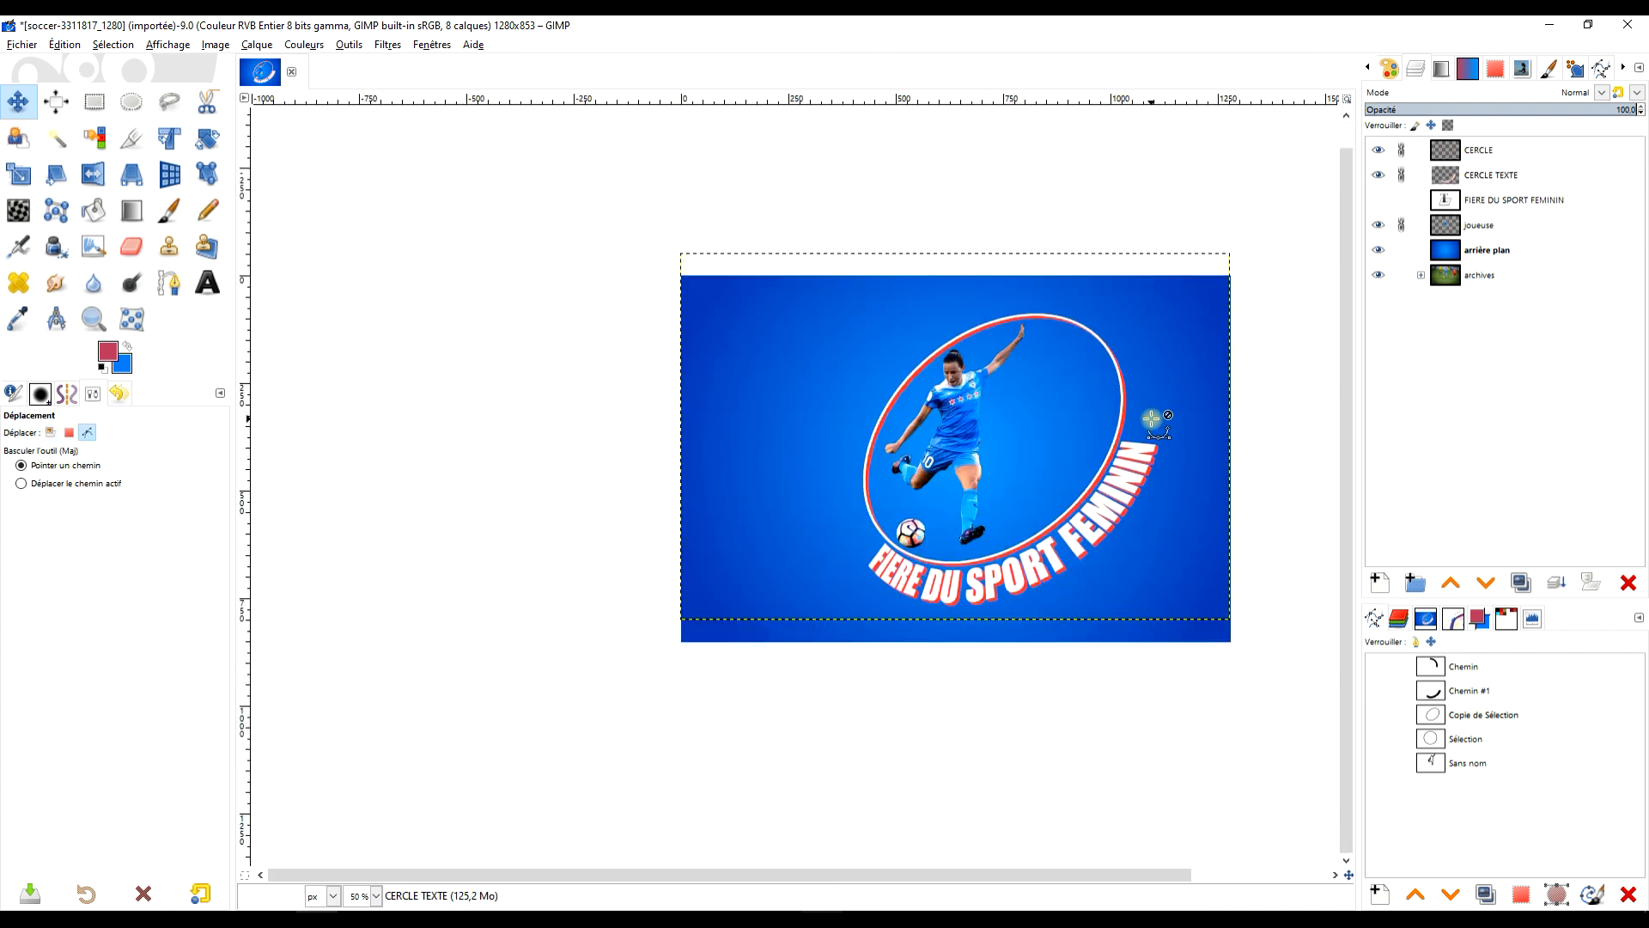
pyautogui.scroll(-2, 1151, 420)
pyautogui.moveTo(978, 427); pyautogui.dragTo(938, 429)
pyautogui.moveTo(1143, 412); pyautogui.dragTo(1084, 432)
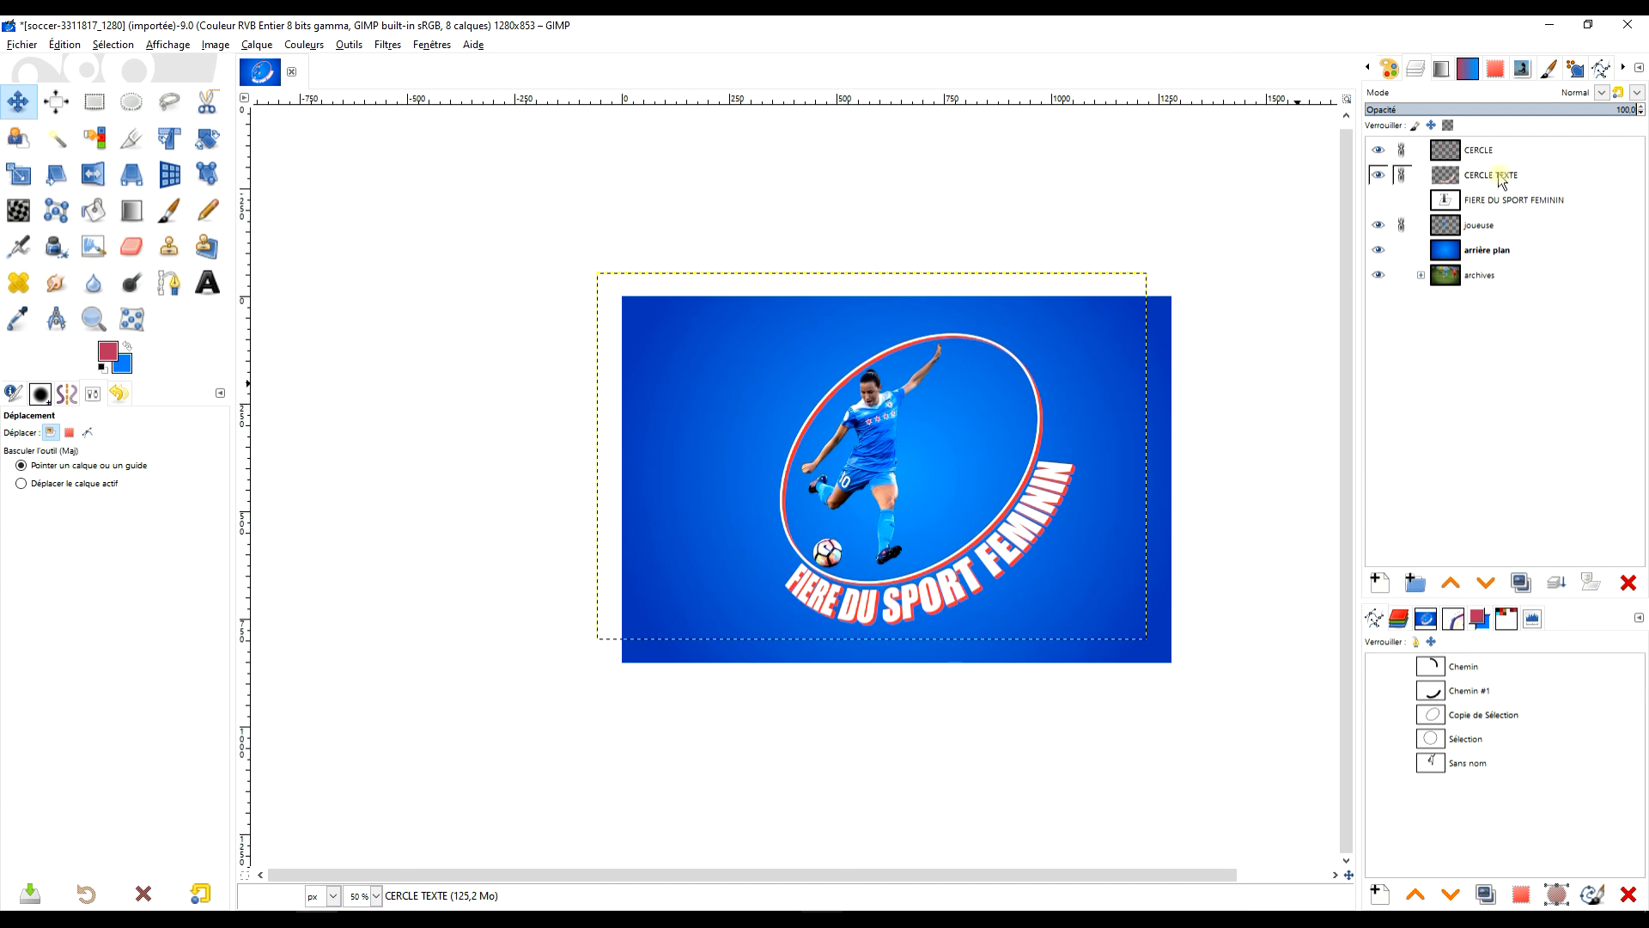
# Unlink the joueuse, CERCLE TEXTE and CERCLE layers
pyautogui.click(1401, 225)
pyautogui.click(1401, 174)
pyautogui.click(1401, 149)
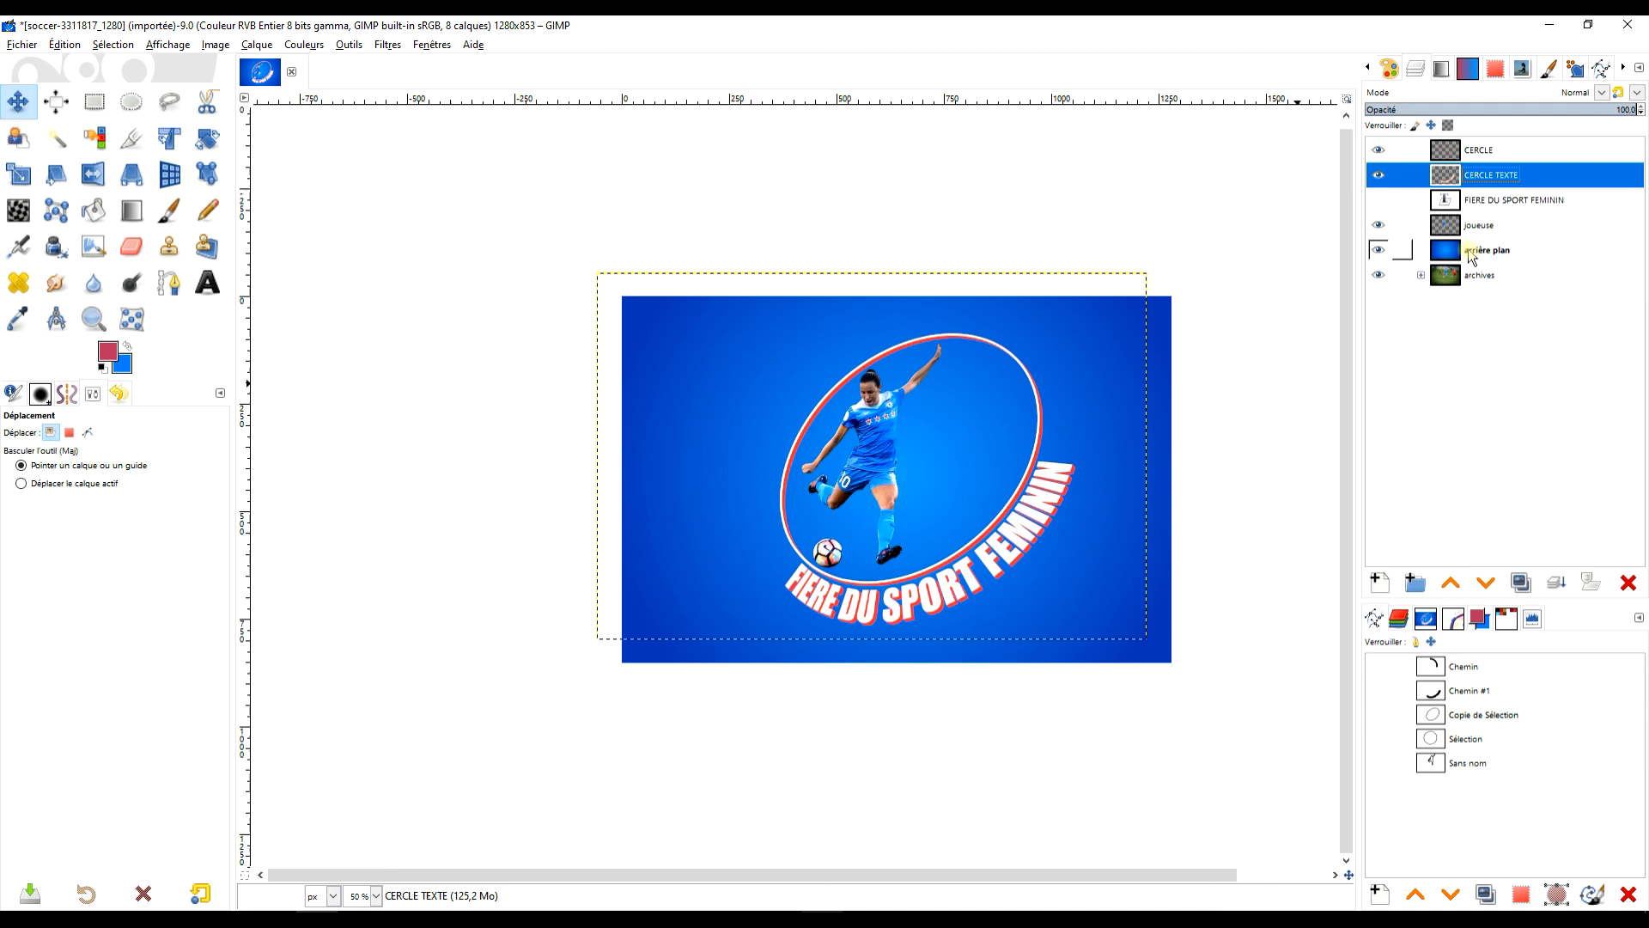
# Resize the CERCLE TEXTE and CERCLE layers to the image dimensions
pyautogui.click(1450, 225)
pyautogui.rightClick(1449, 230)
pyautogui.click(1449, 153)
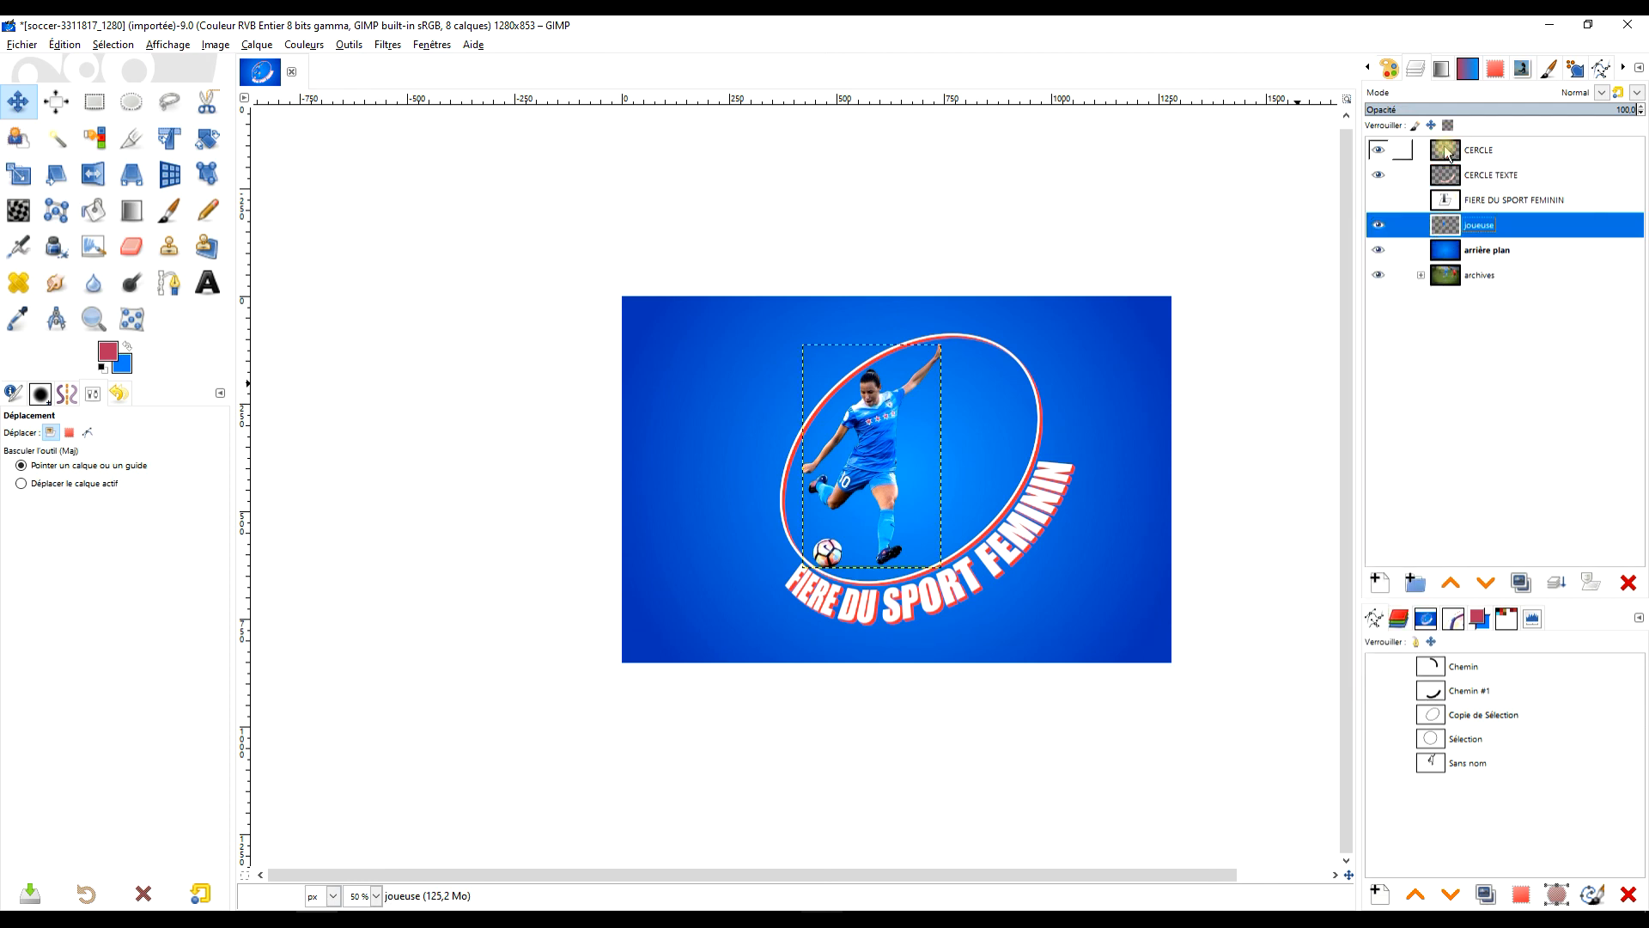
pyautogui.click(1446, 176)
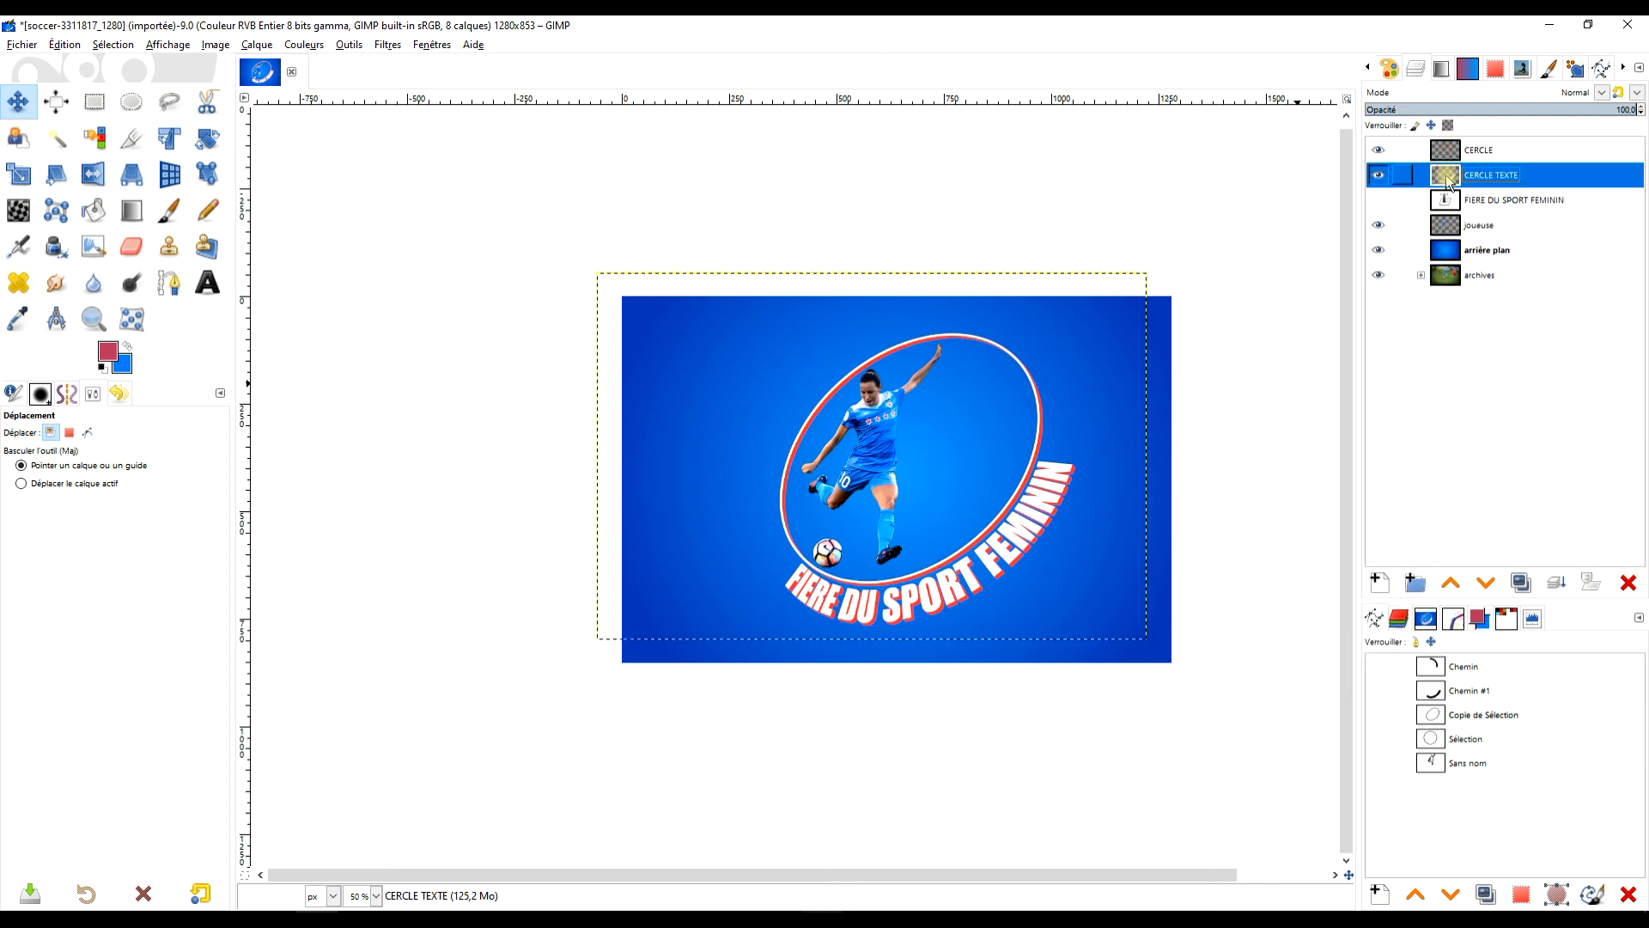
pyautogui.rightClick(1450, 180)
pyautogui.click(1357, 428)
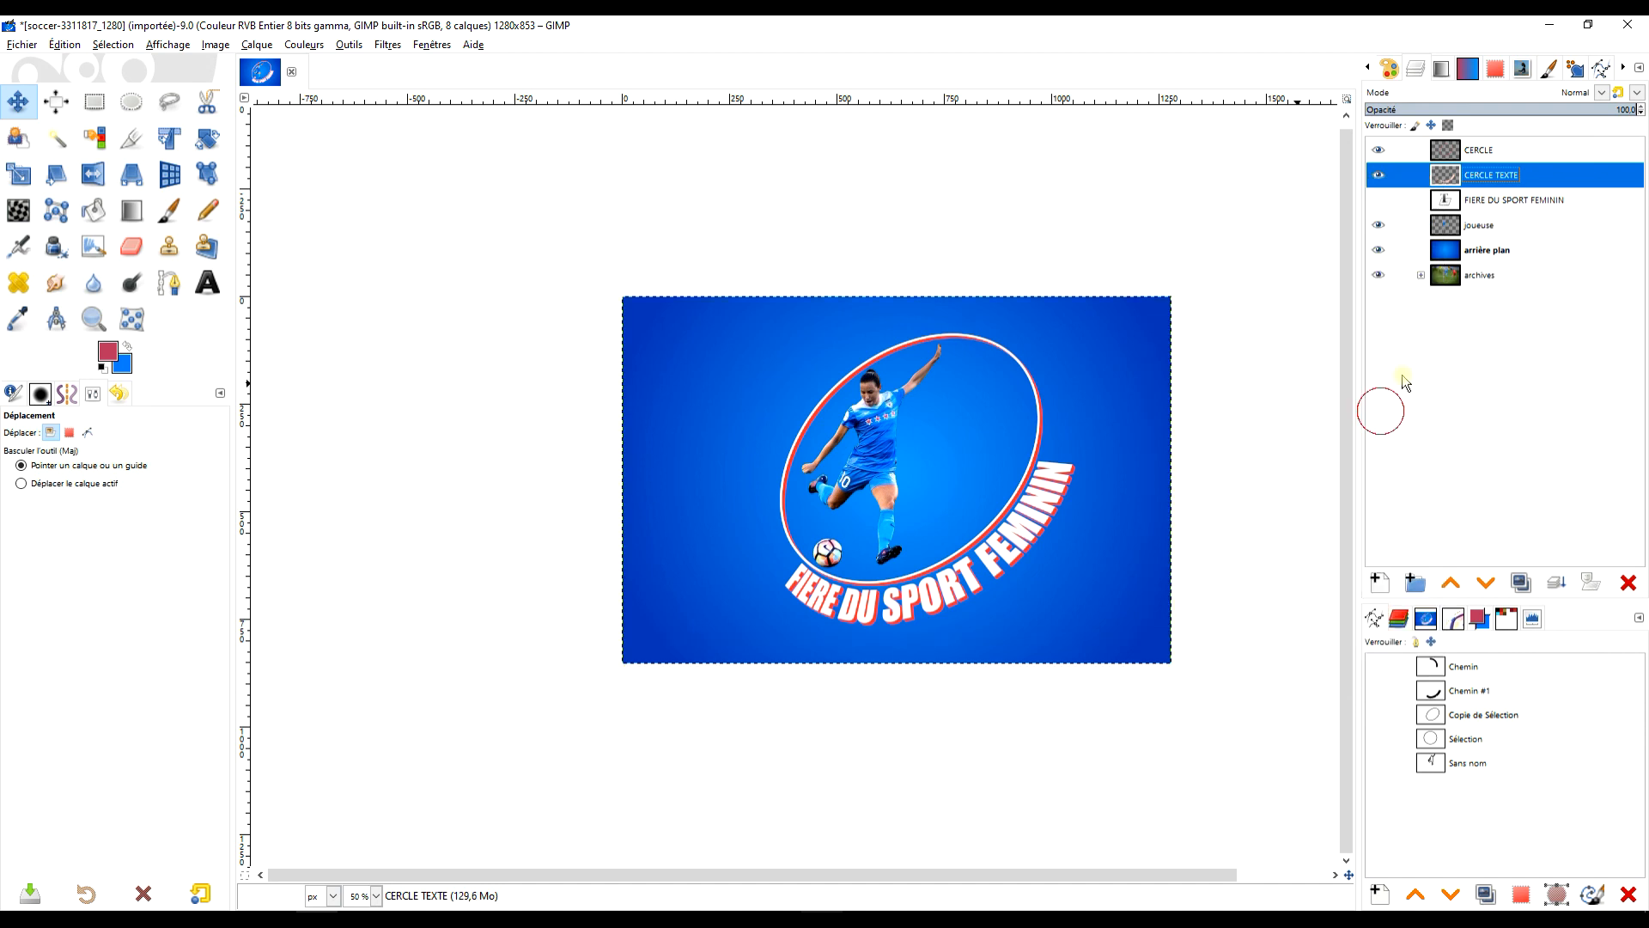
pyautogui.rightClick(1461, 155)
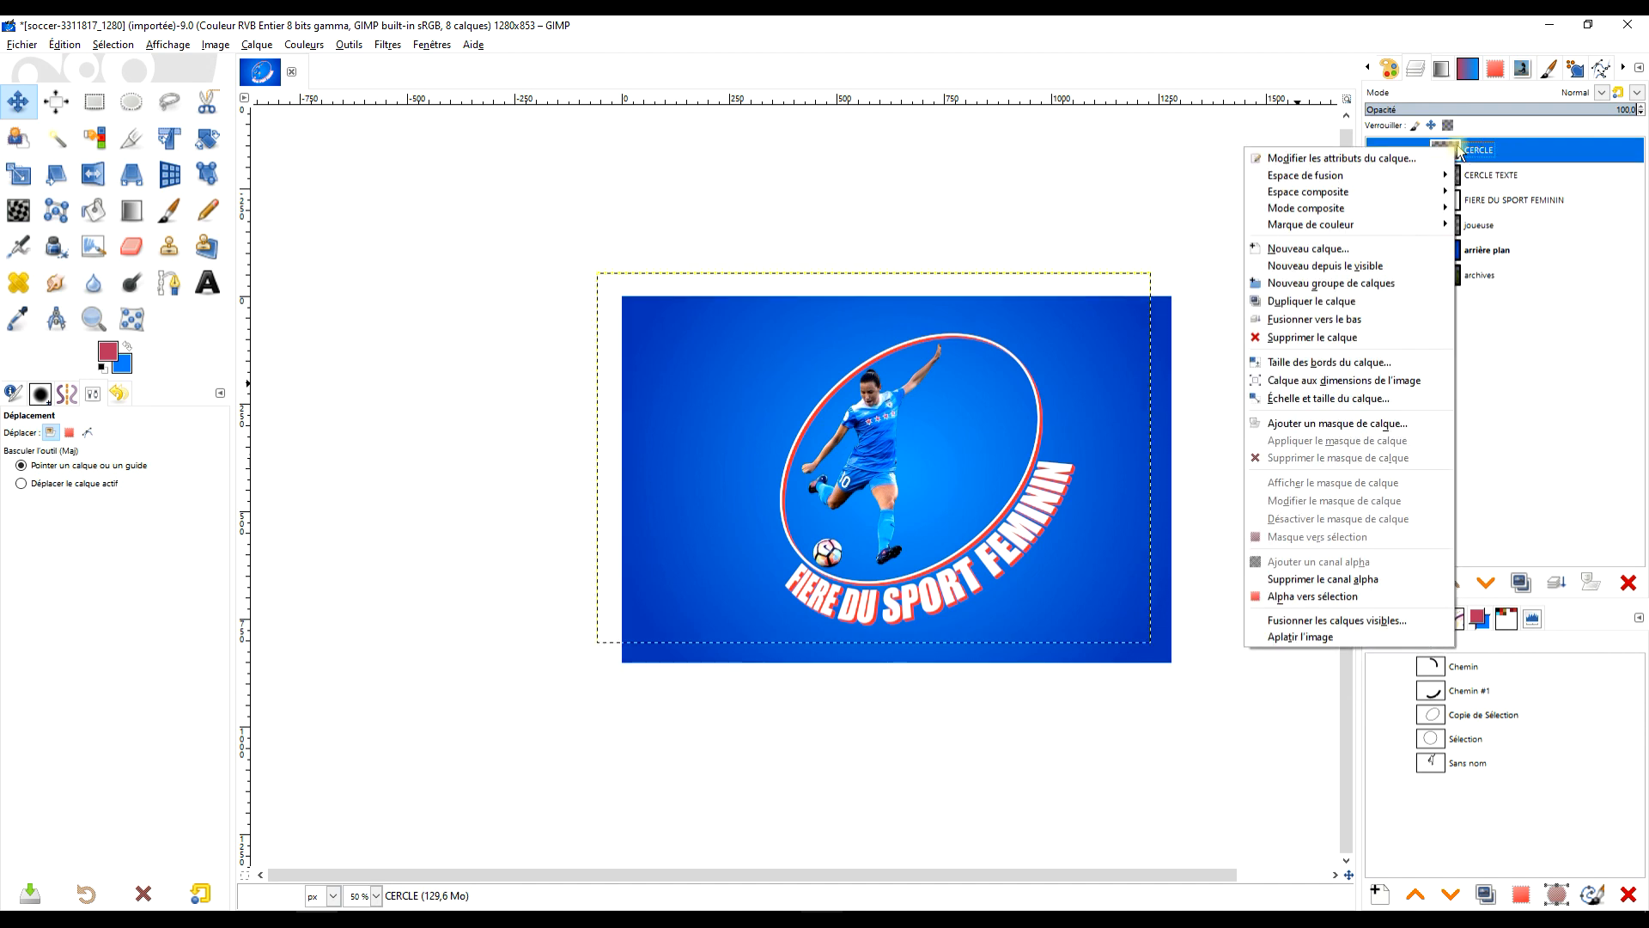
pyautogui.click(1364, 380)
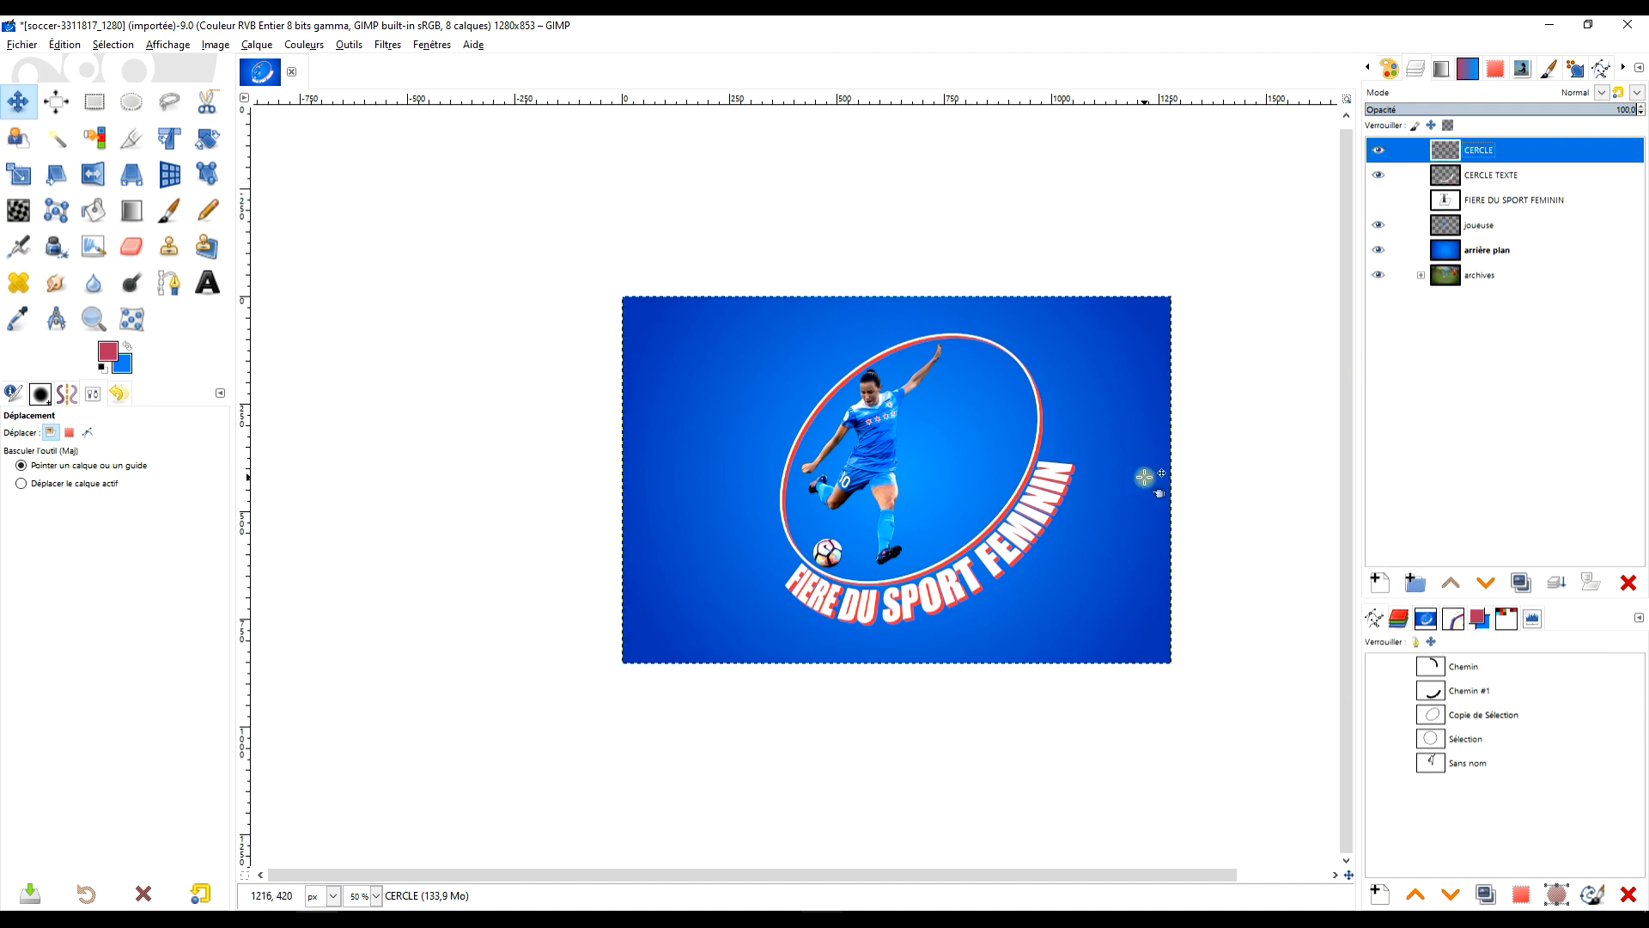
# Create a transparent 1280 × 853 px layer named ombre above the joueuse layer
pyautogui.moveTo(1144, 478); pyautogui.dragTo(1122, 471)
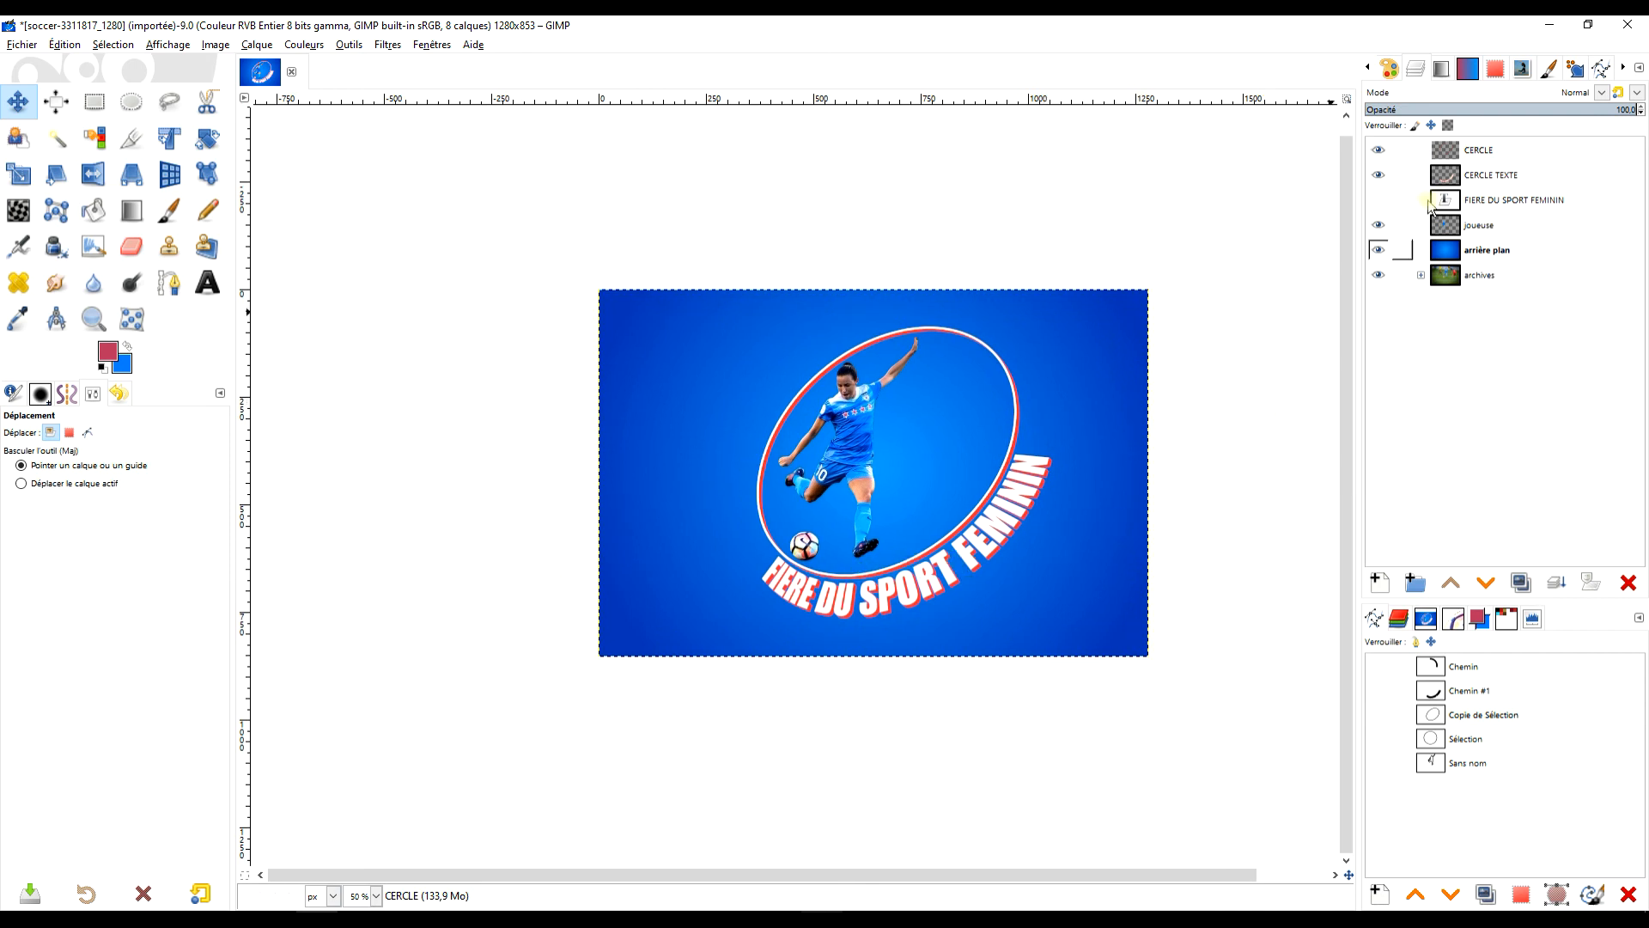
pyautogui.click(1477, 226)
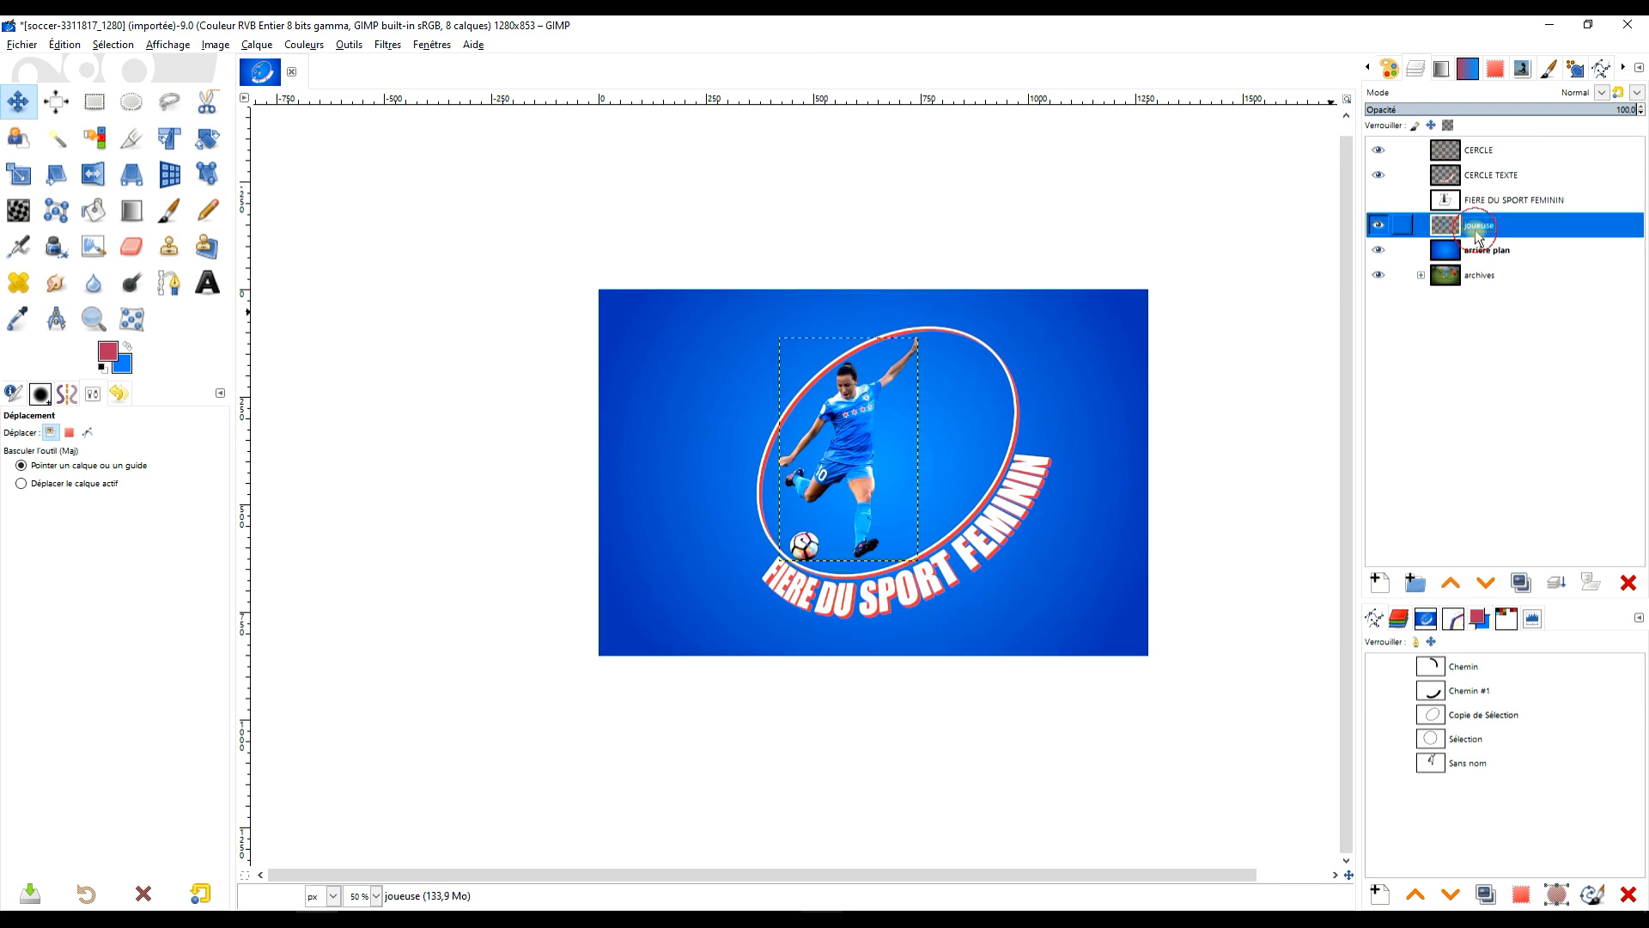
pyautogui.click(1382, 584)
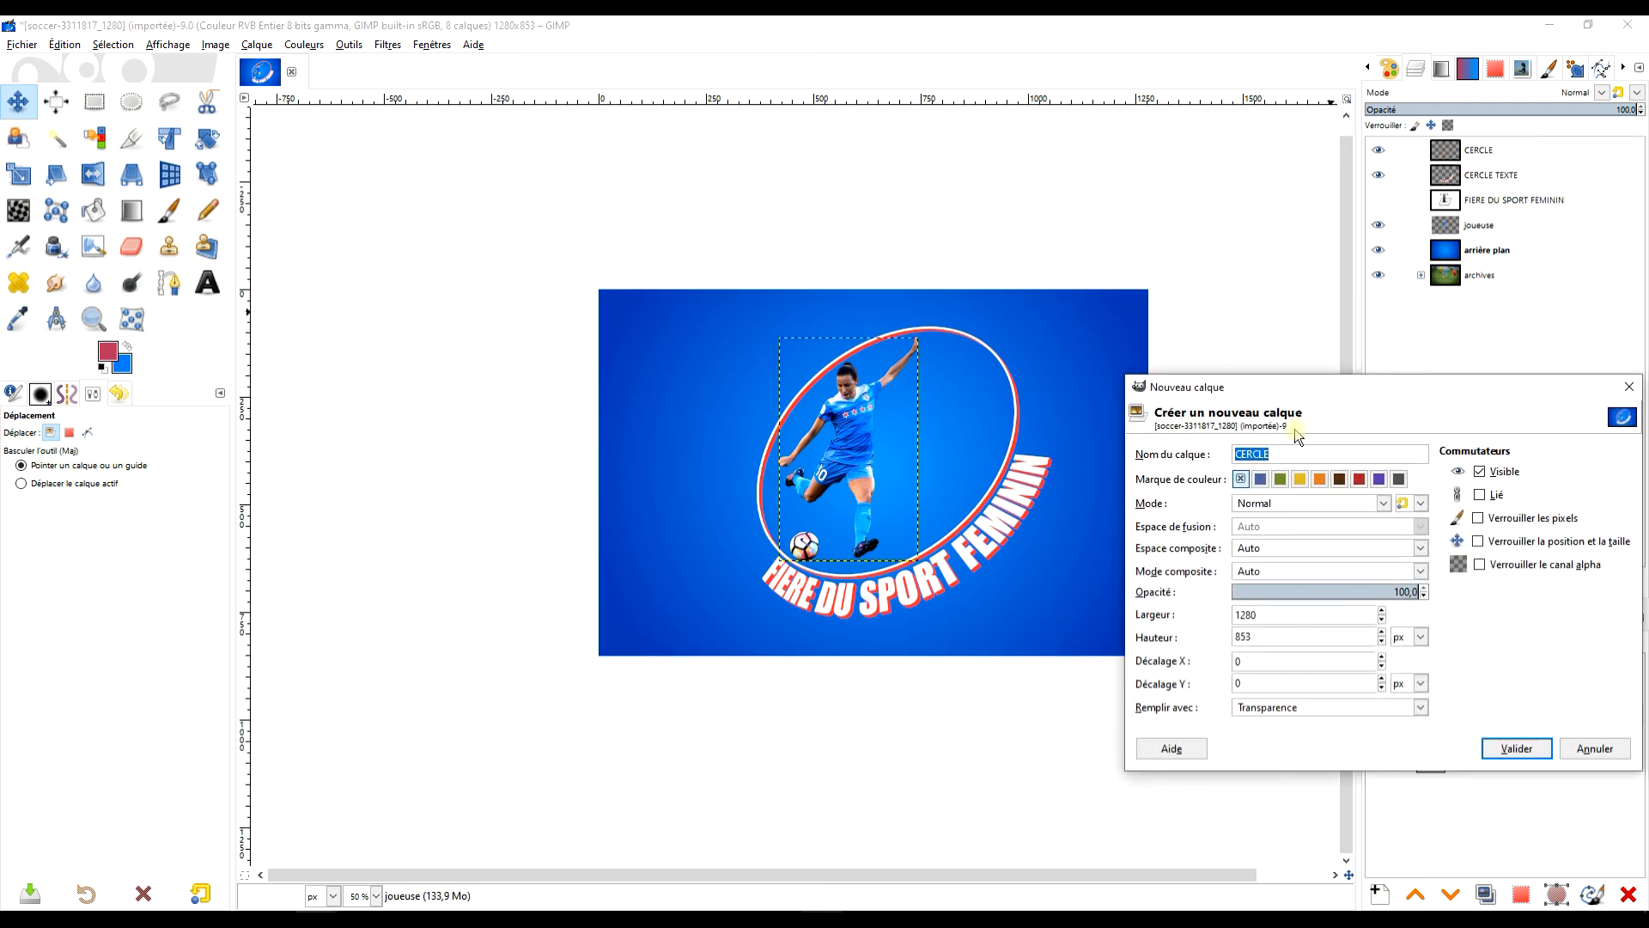
pyautogui.write('ombre')
pyautogui.press('Return')
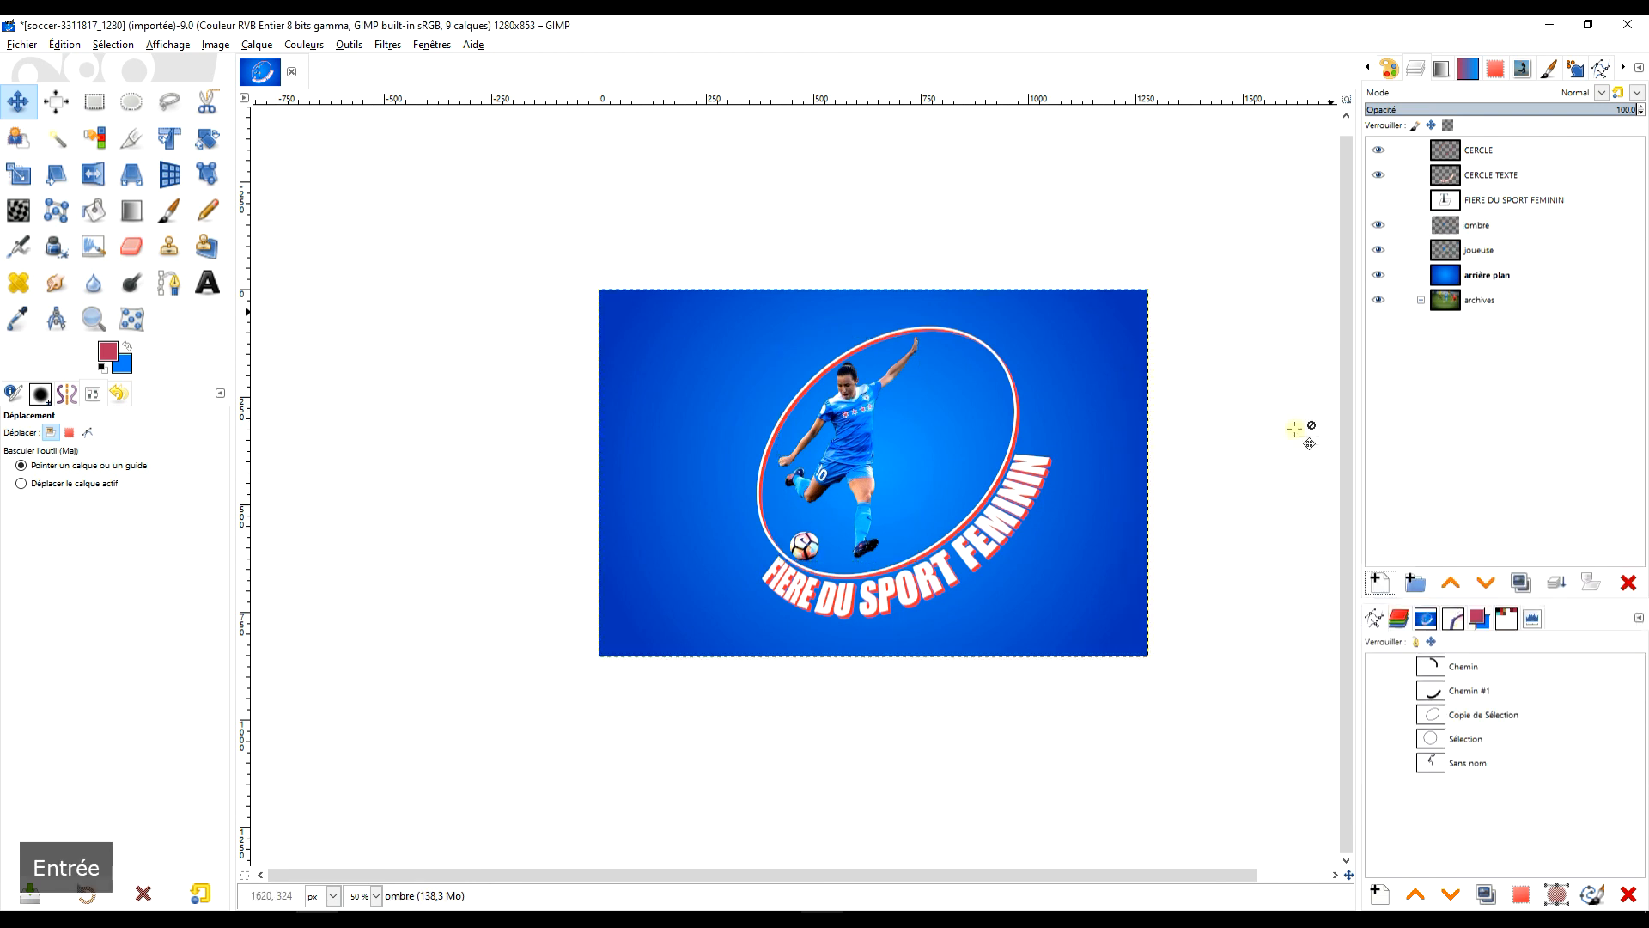
# Draw a flat elliptical selection of about 90 × 25 px at 583, 614 under the player's standing foot, without a fixed aspect ratio
pyautogui.scroll(3, 885, 494)
pyautogui.press('e')
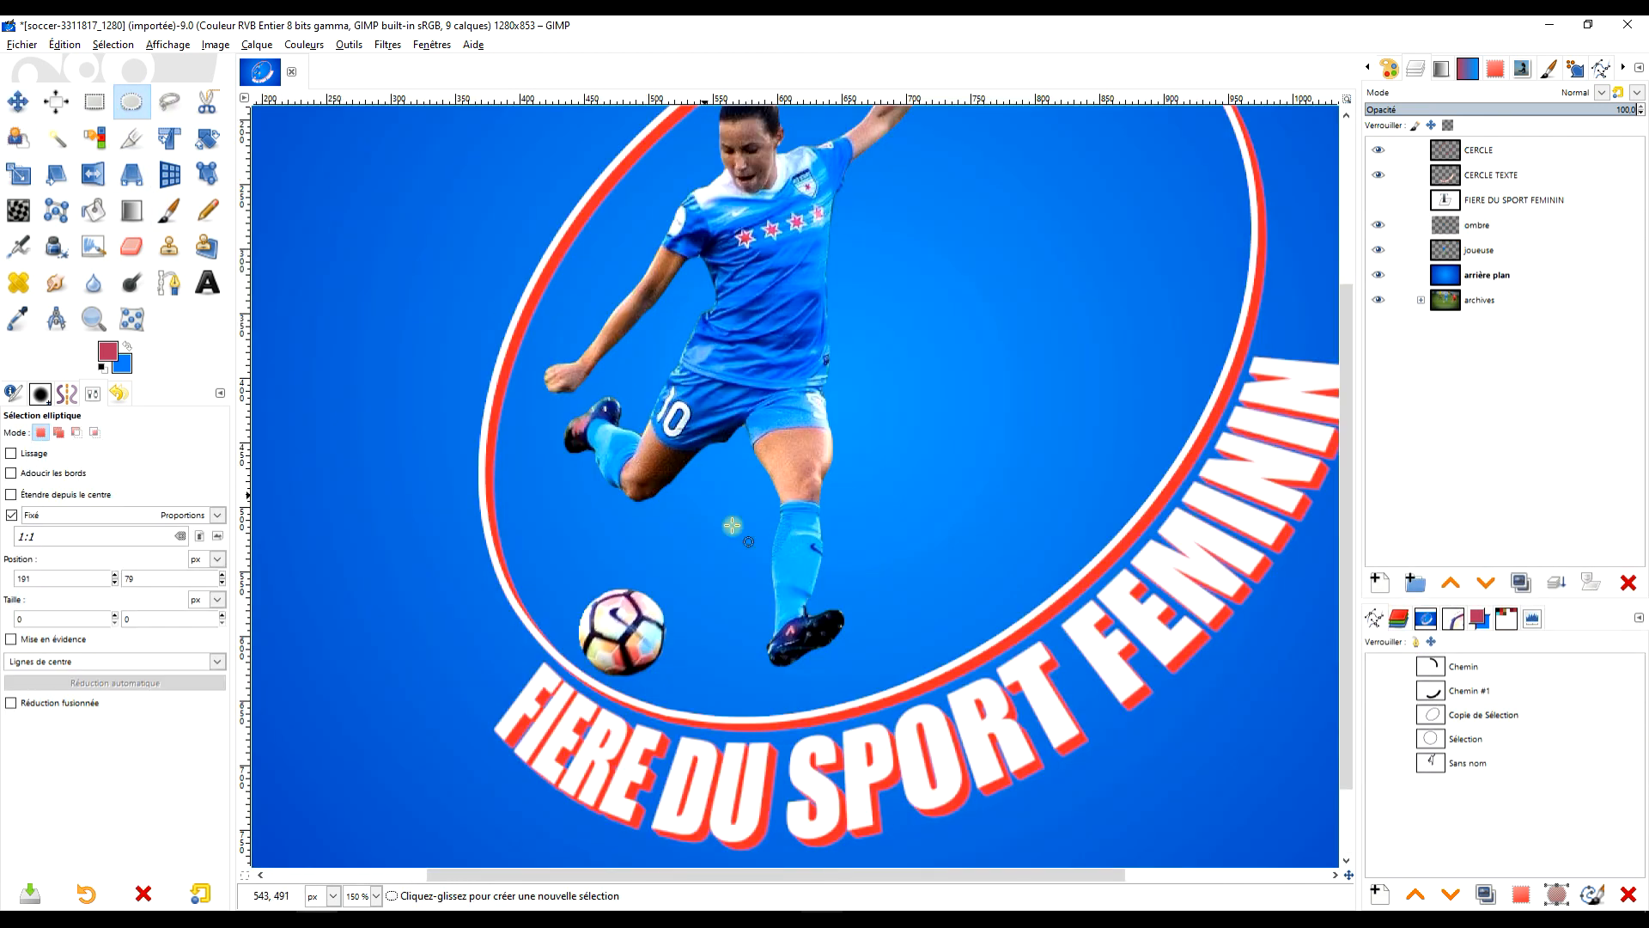
pyautogui.moveTo(739, 686); pyautogui.dragTo(855, 802)
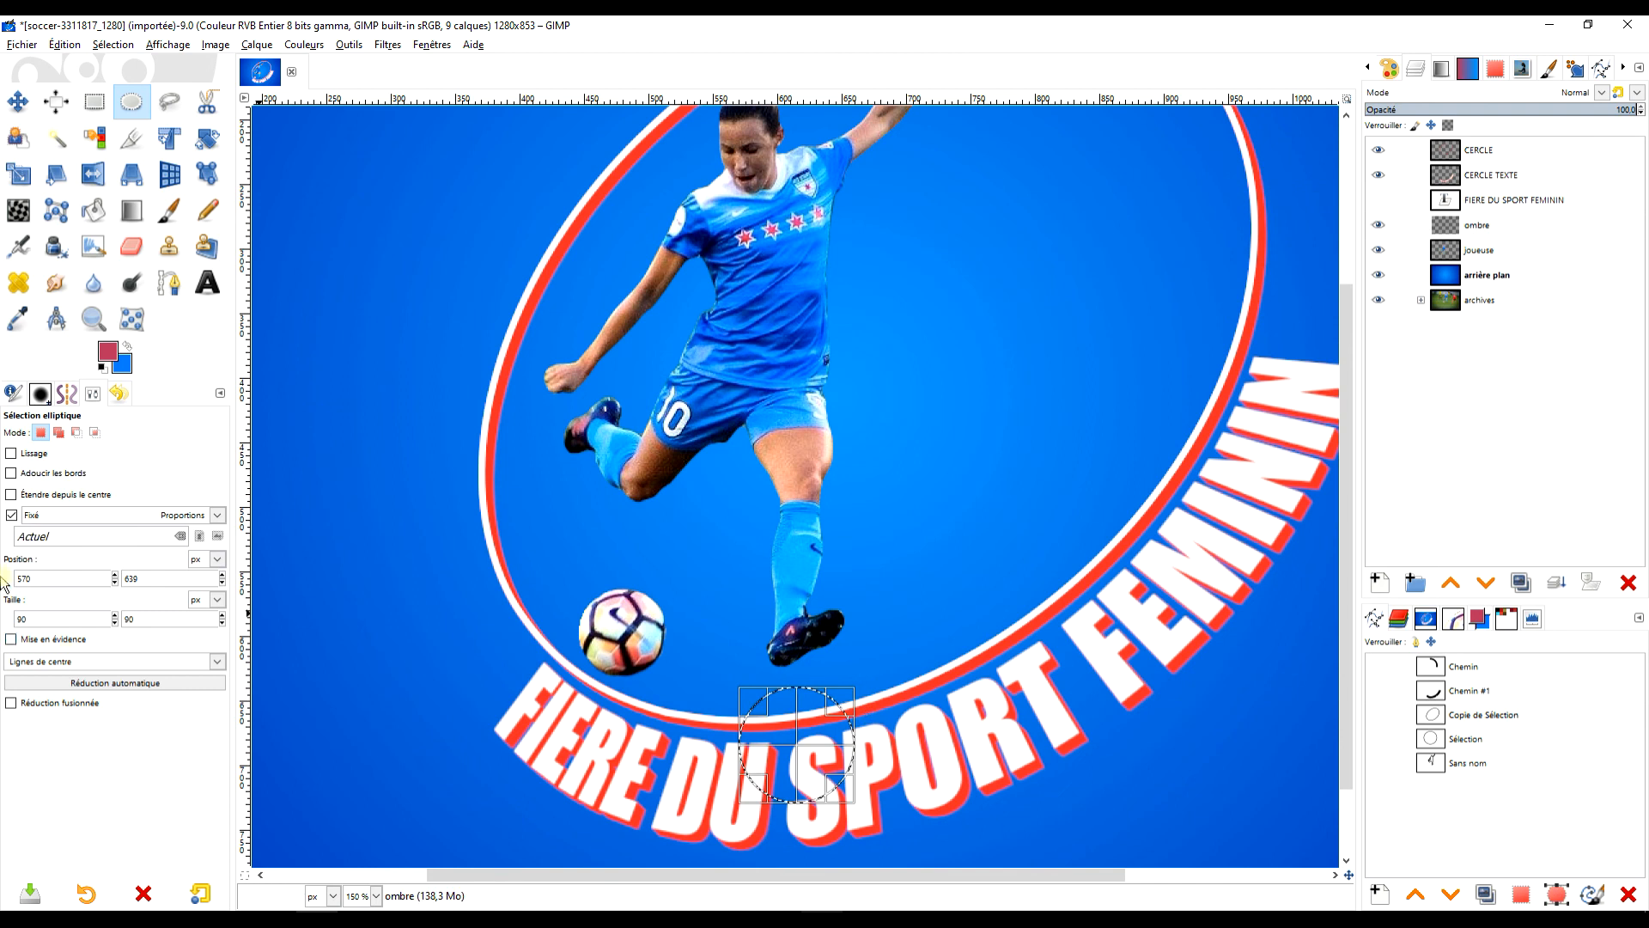
pyautogui.click(12, 515)
pyautogui.moveTo(786, 782); pyautogui.dragTo(806, 678)
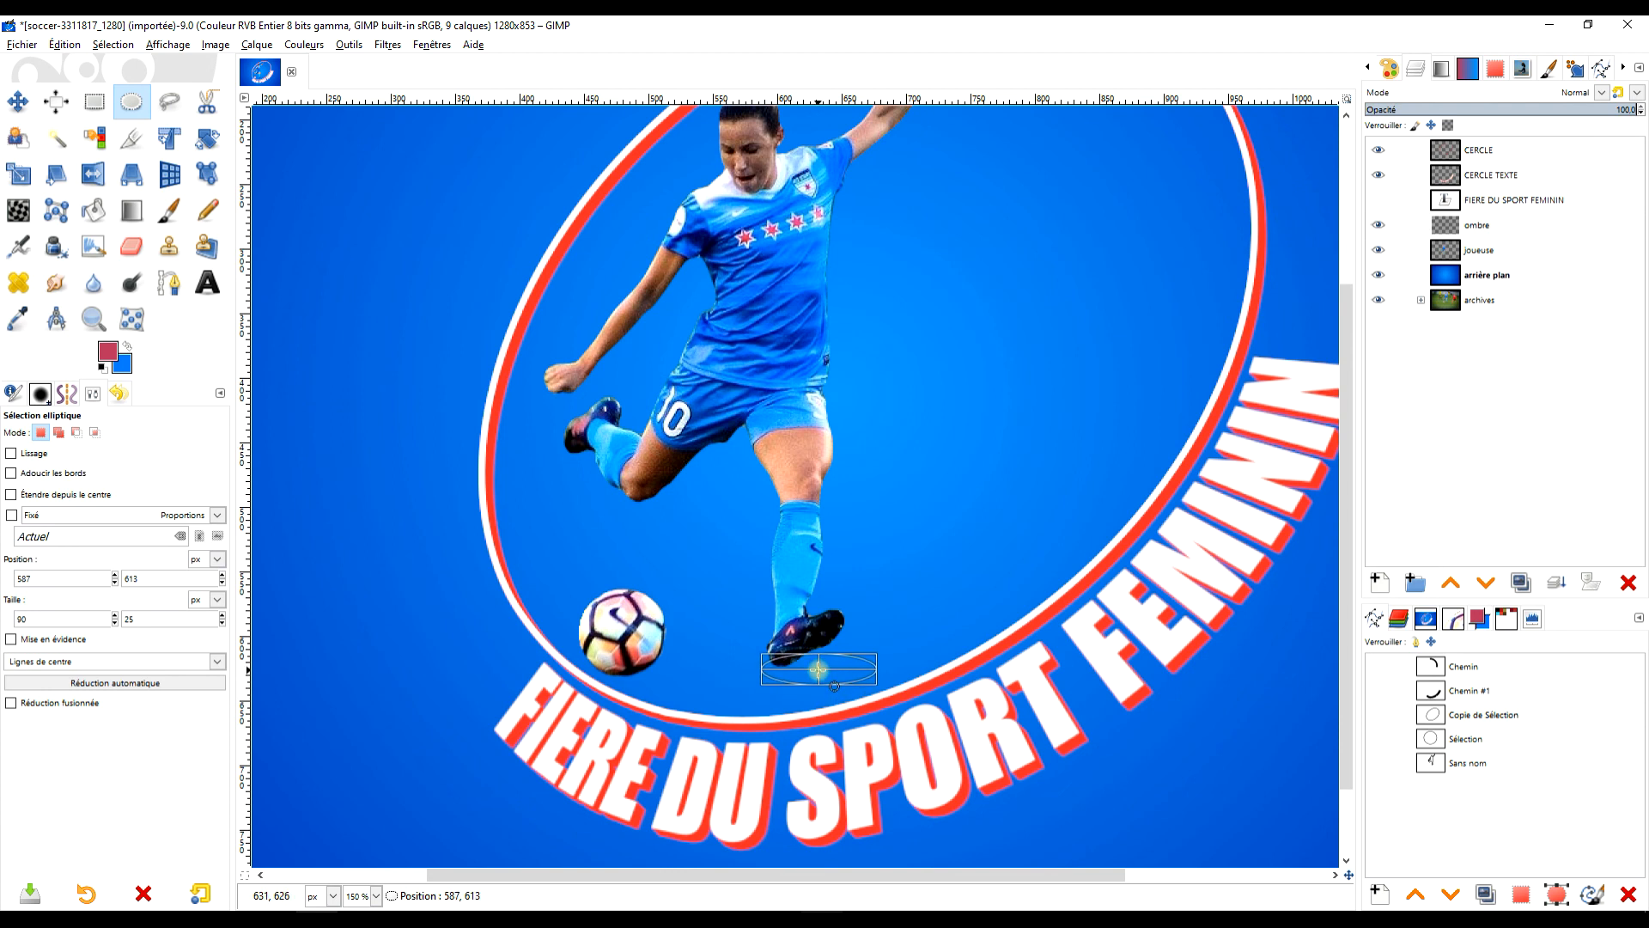
pyautogui.moveTo(819, 669); pyautogui.dragTo(819, 668)
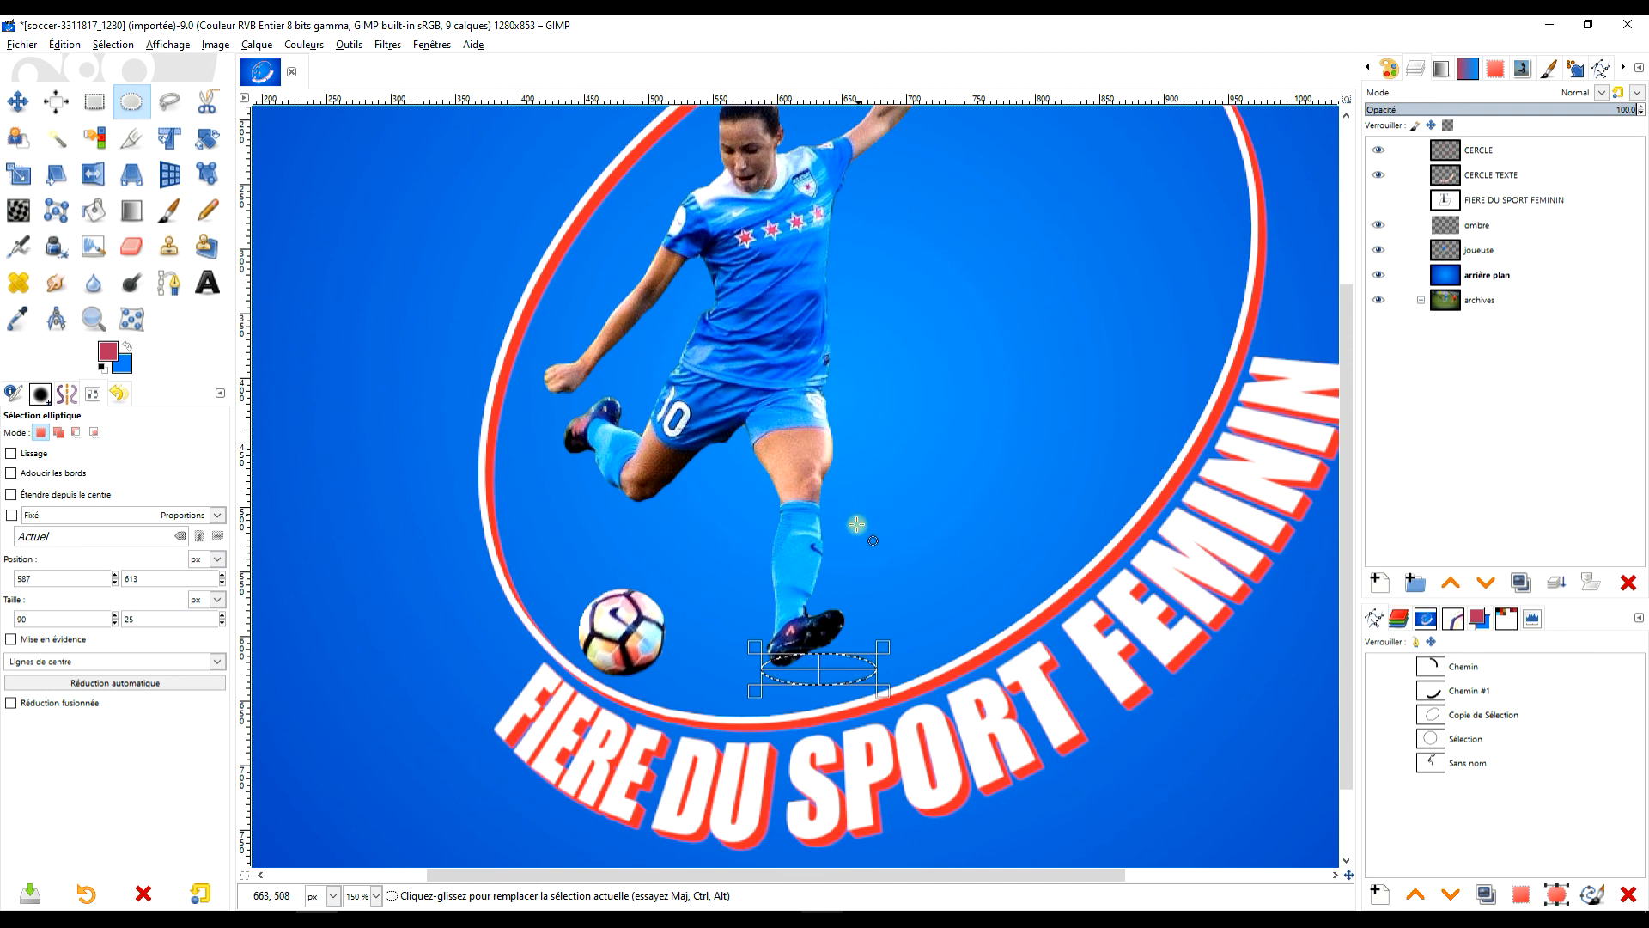
pyautogui.moveTo(815, 665); pyautogui.dragTo(799, 664)
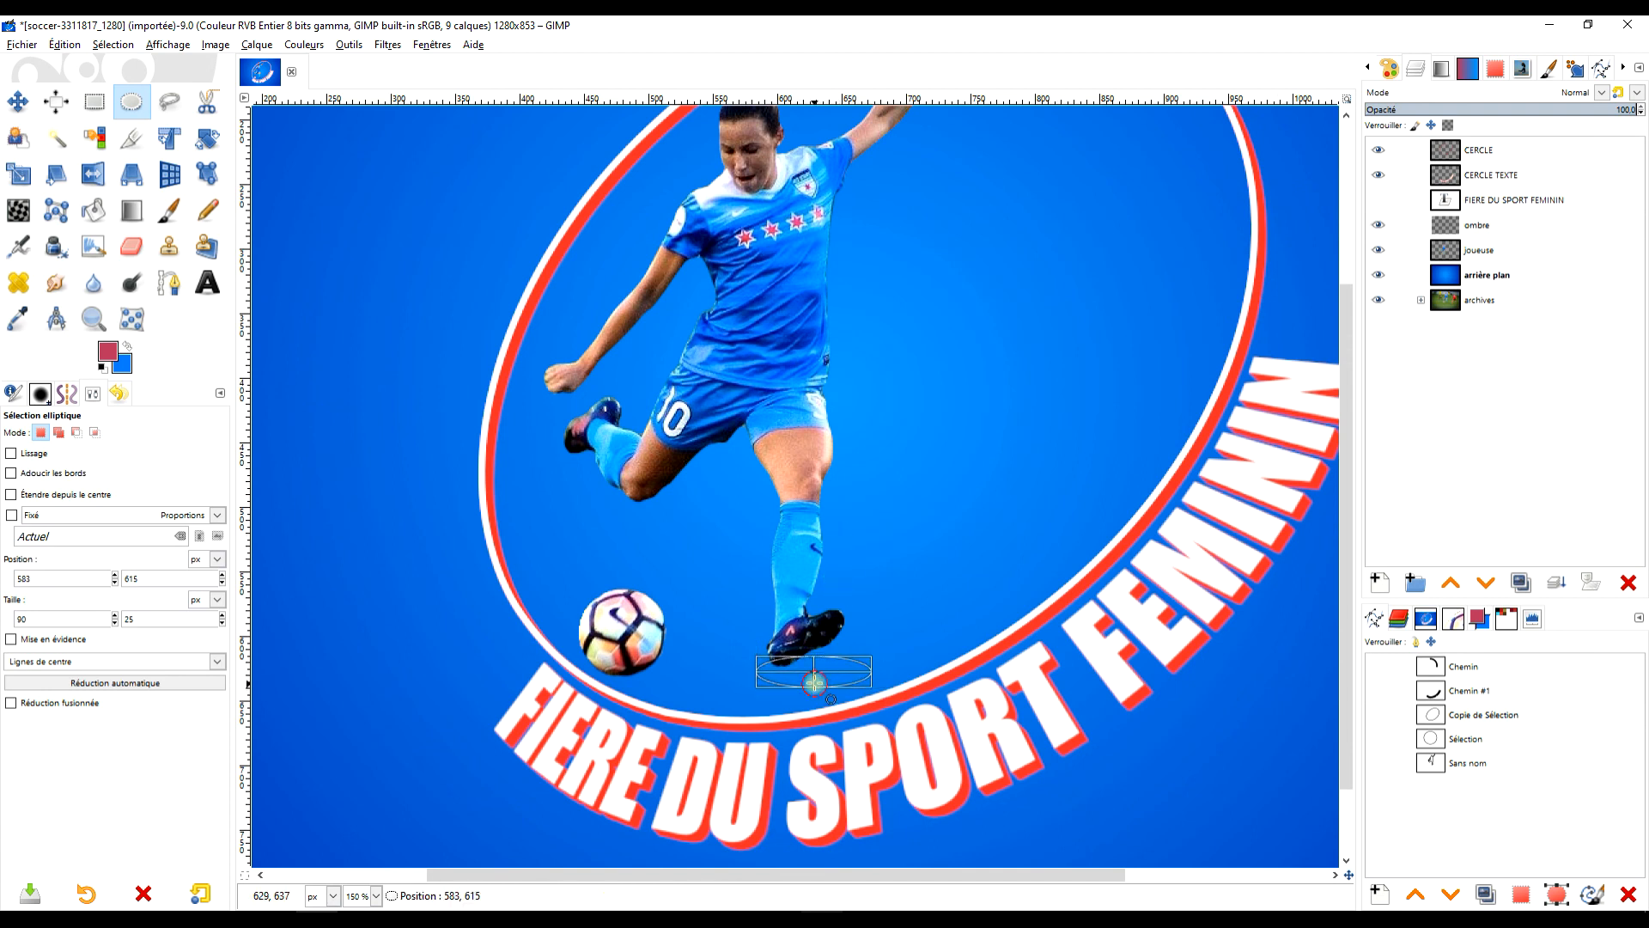
pyautogui.moveTo(814, 681); pyautogui.dragTo(815, 683)
# Fill the ellipse with black on the ombre layer and place that layer below joueuse
pyautogui.click(103, 367)
pyautogui.moveTo(125, 360); pyautogui.dragTo(799, 679)
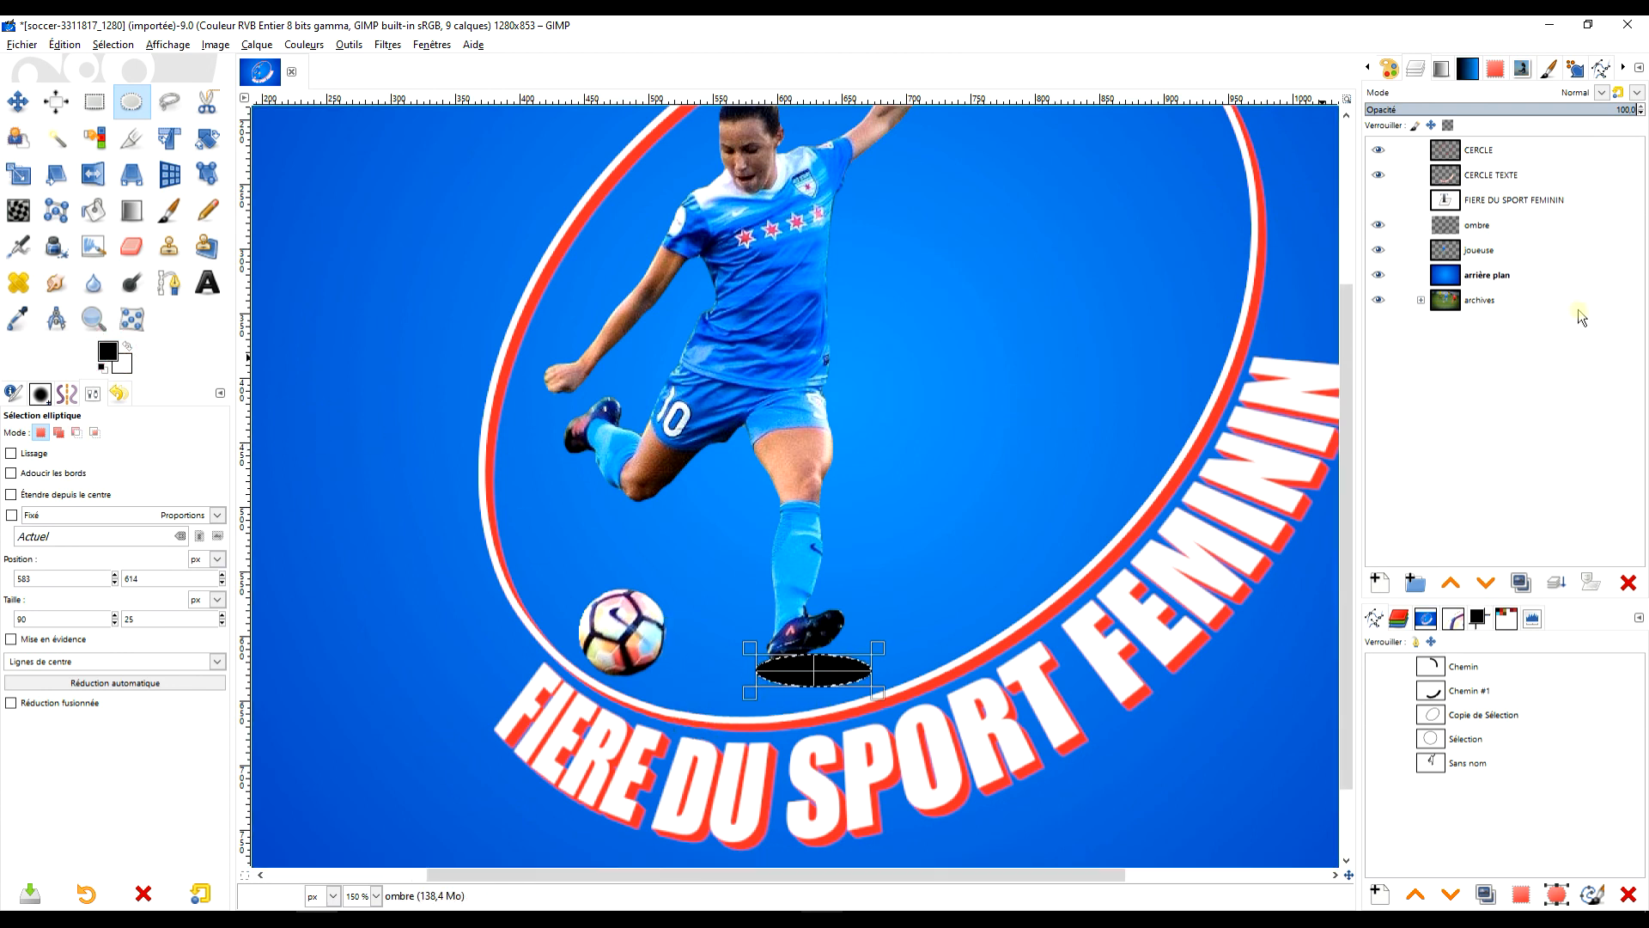
pyautogui.click(1552, 228)
pyautogui.click(1488, 585)
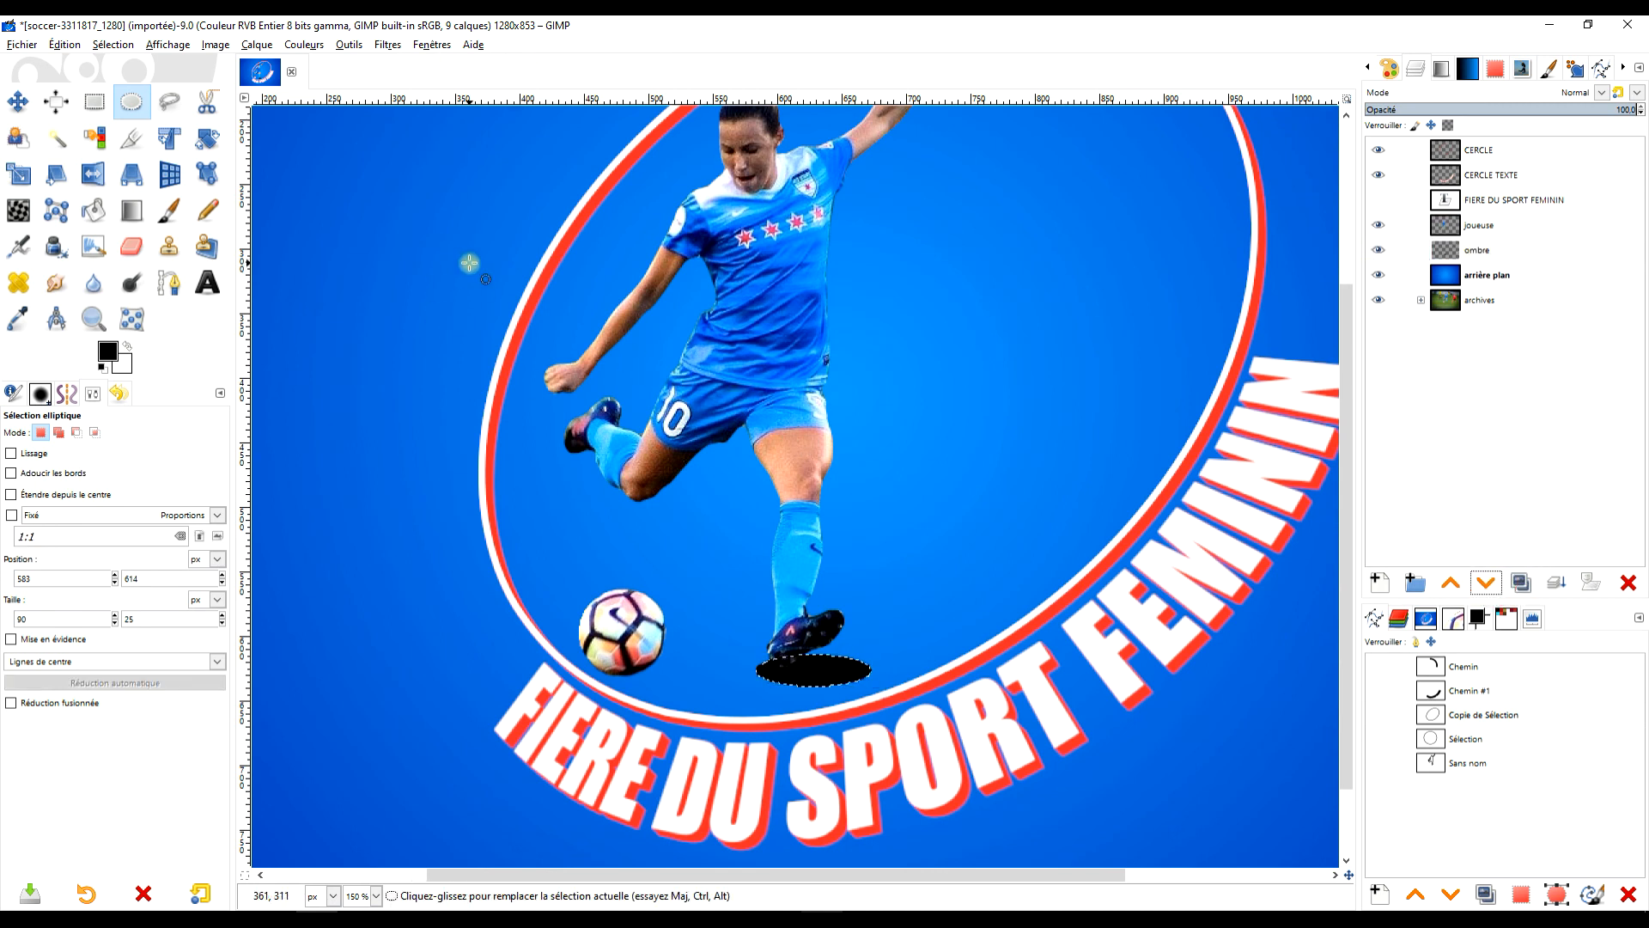
# Clear the selection and apply a Gaussian blur of 8.25 in X and Y to the ombre layer
pyautogui.click(112, 43)
pyautogui.click(120, 81)
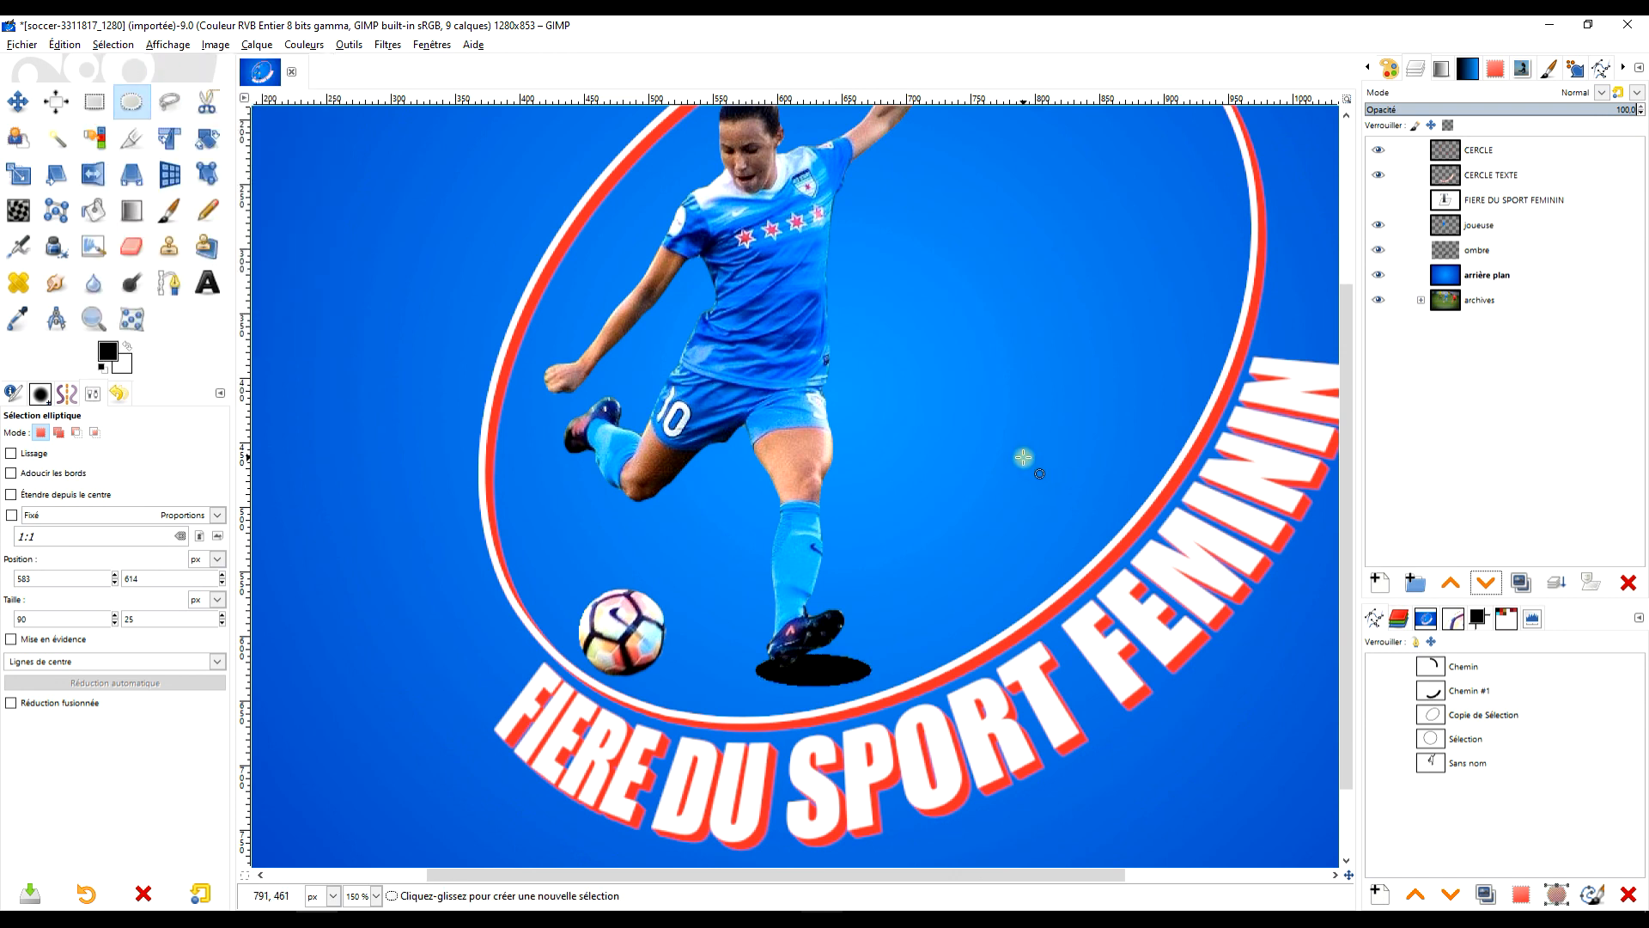
pyautogui.click(1494, 249)
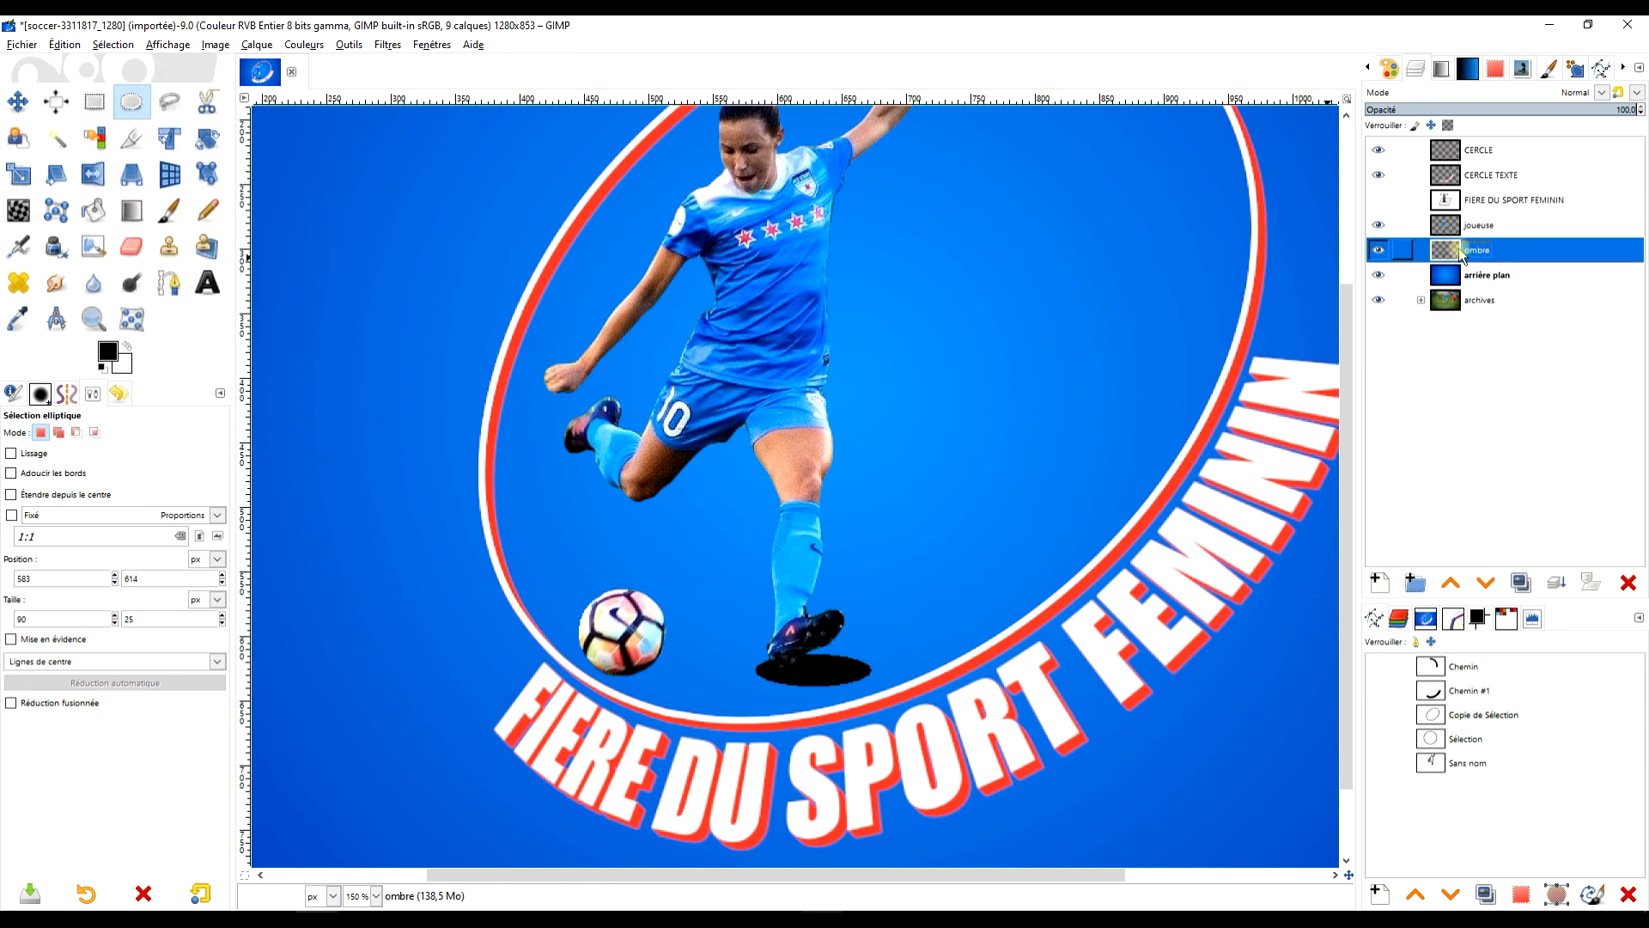
pyautogui.click(304, 44)
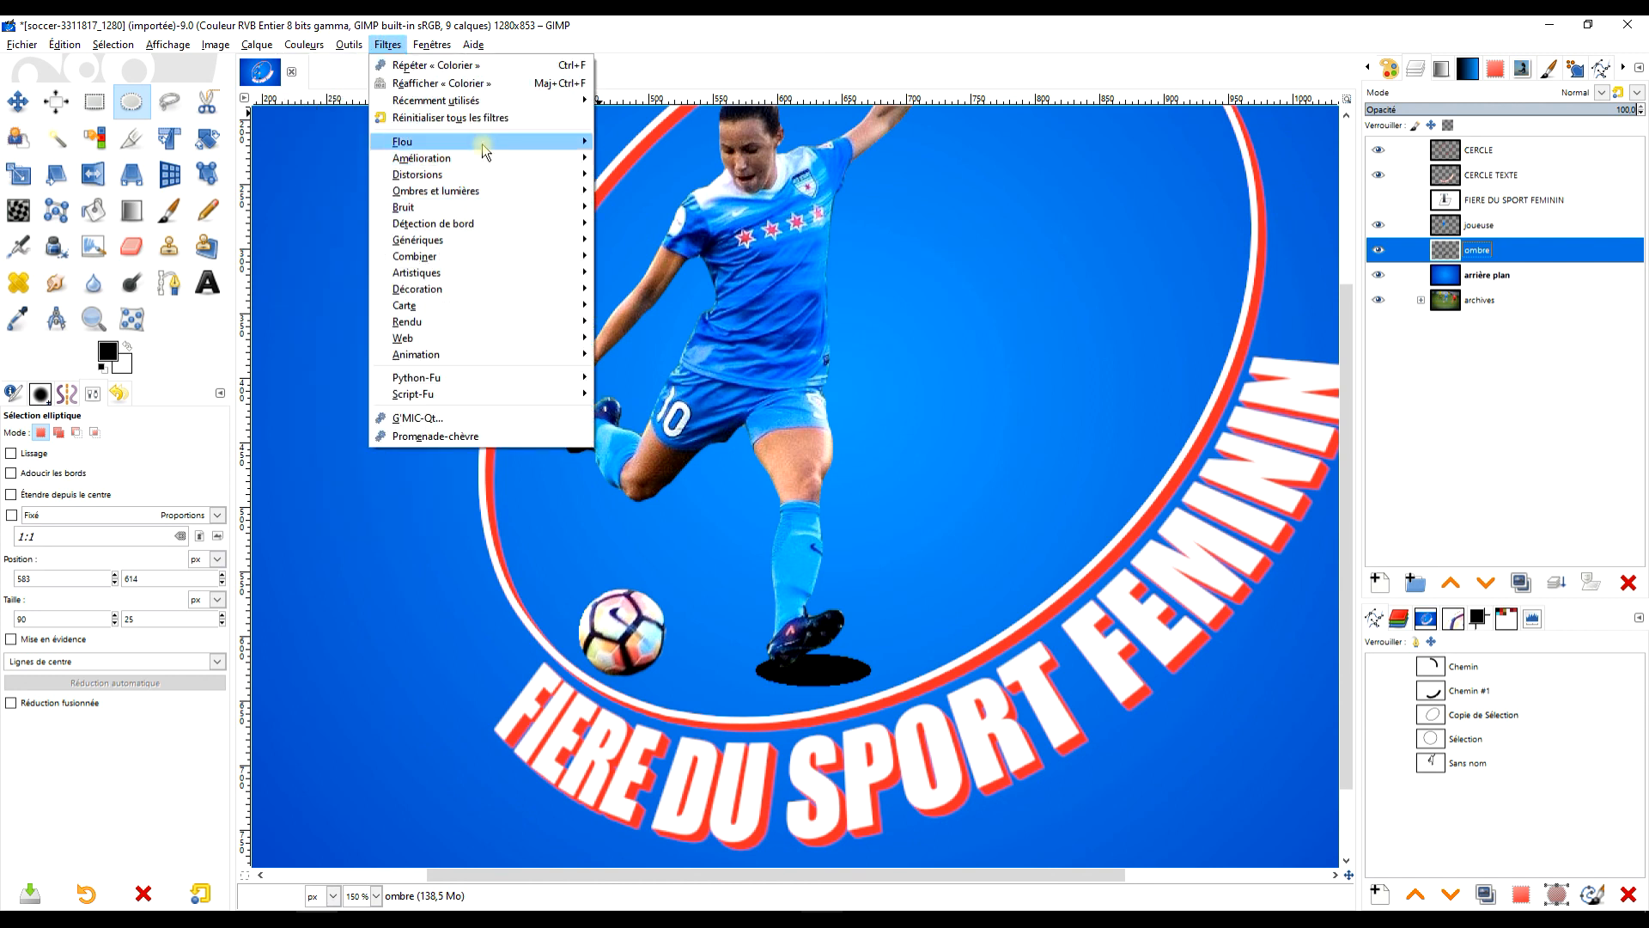
pyautogui.moveTo(486, 151)
pyautogui.click(636, 162)
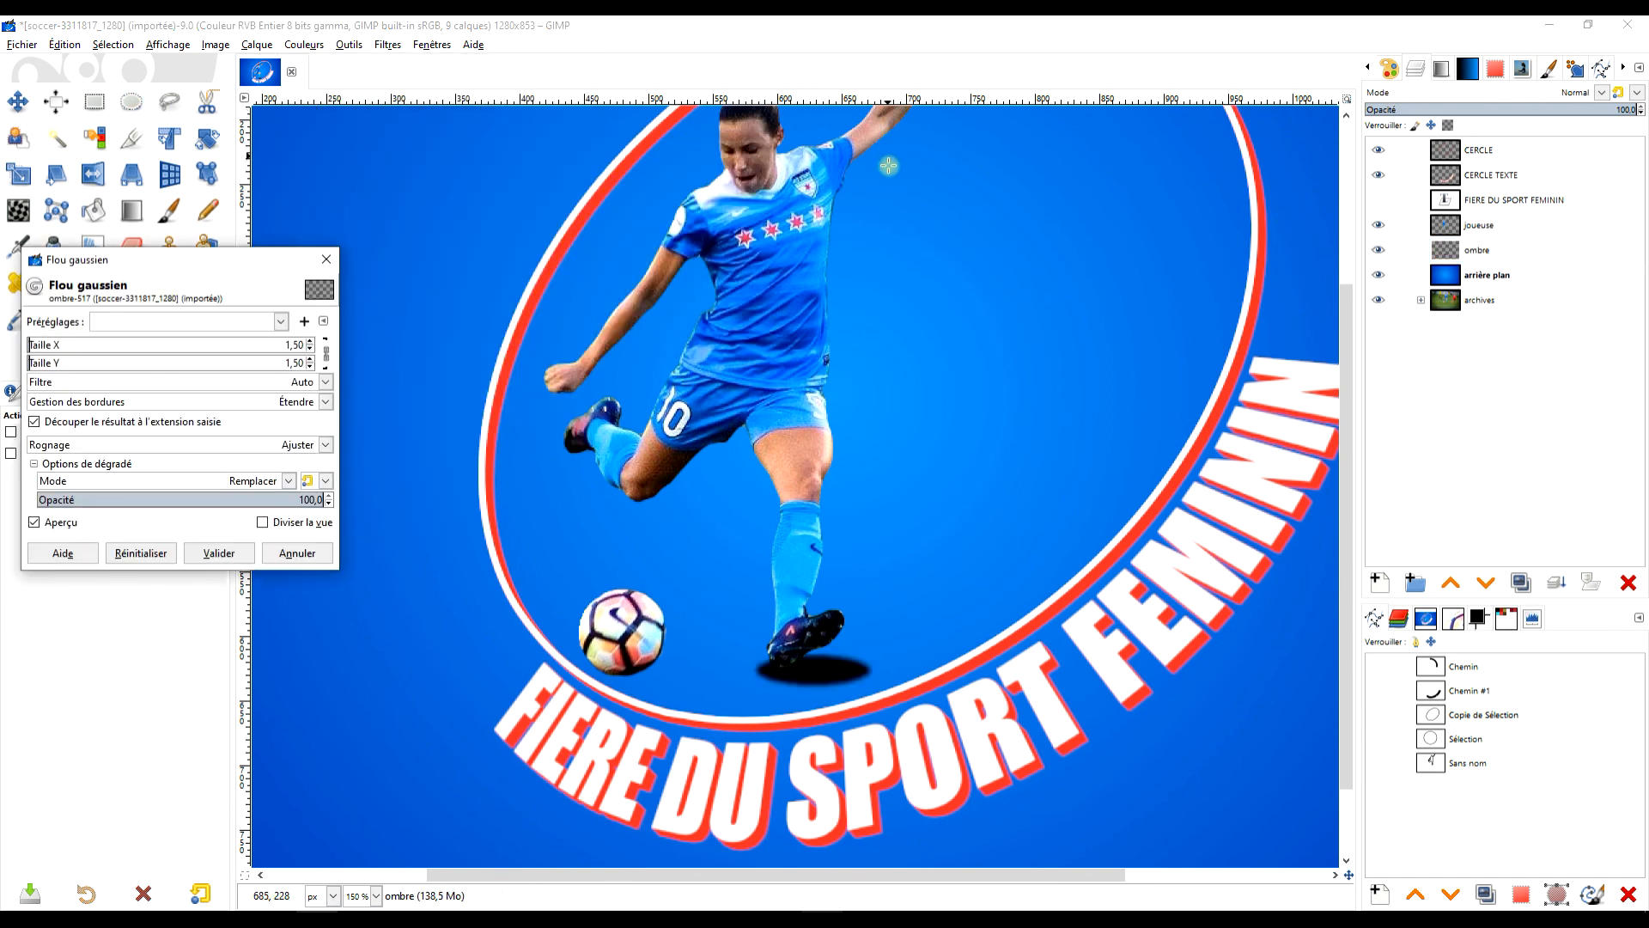
pyautogui.moveTo(96, 345); pyautogui.dragTo(47, 345)
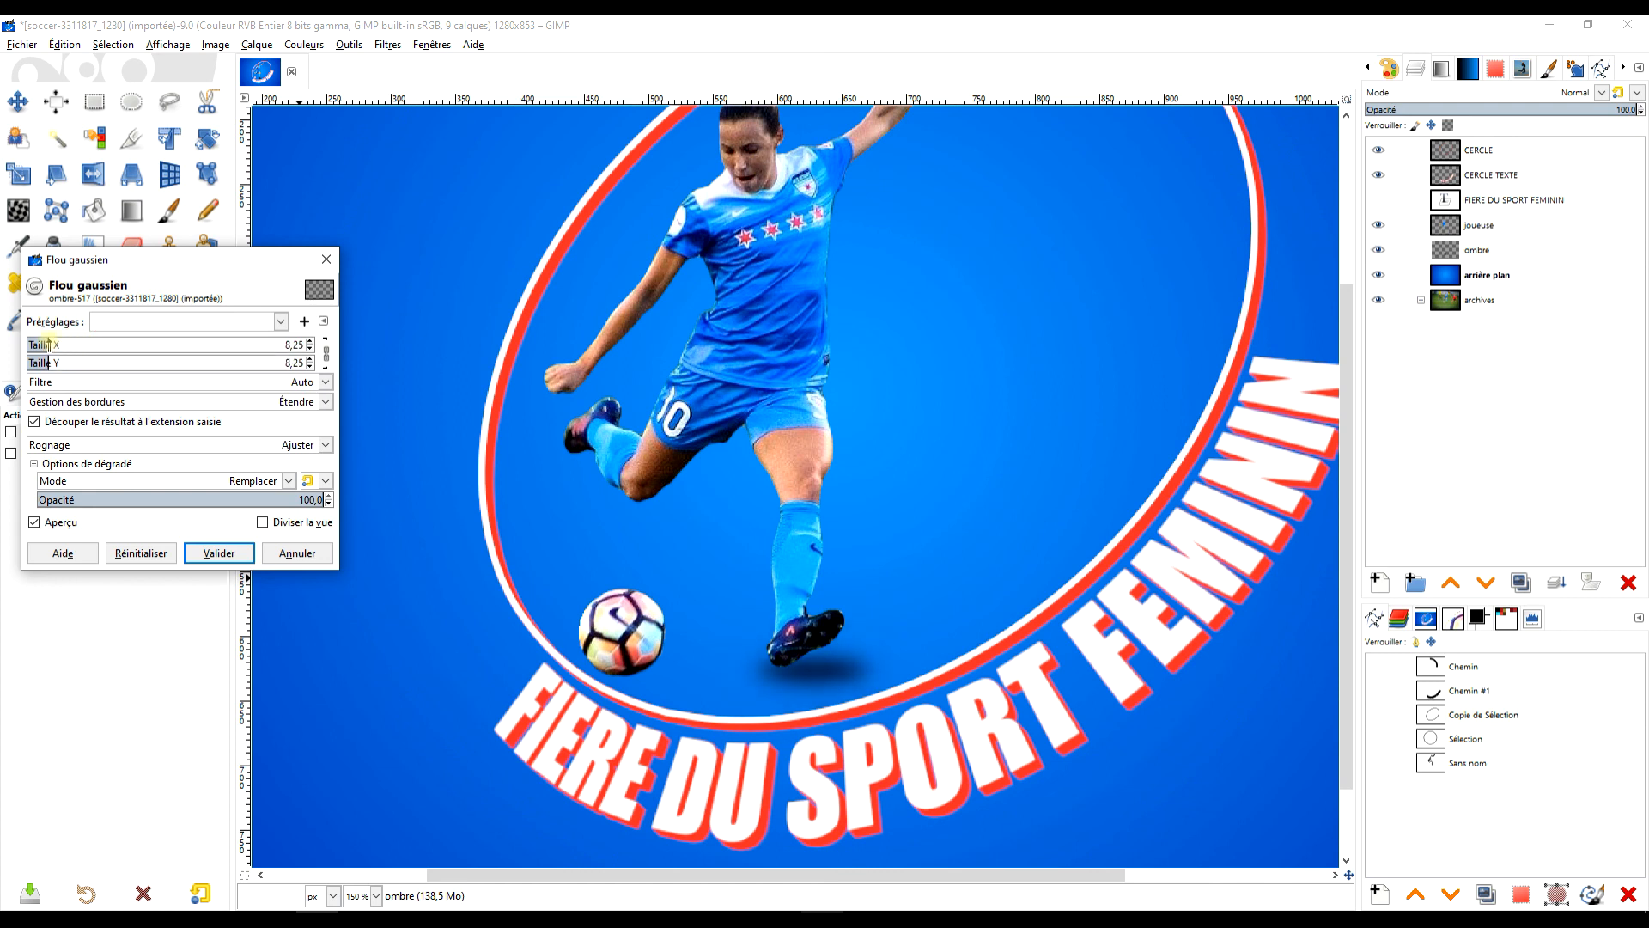
pyautogui.click(208, 558)
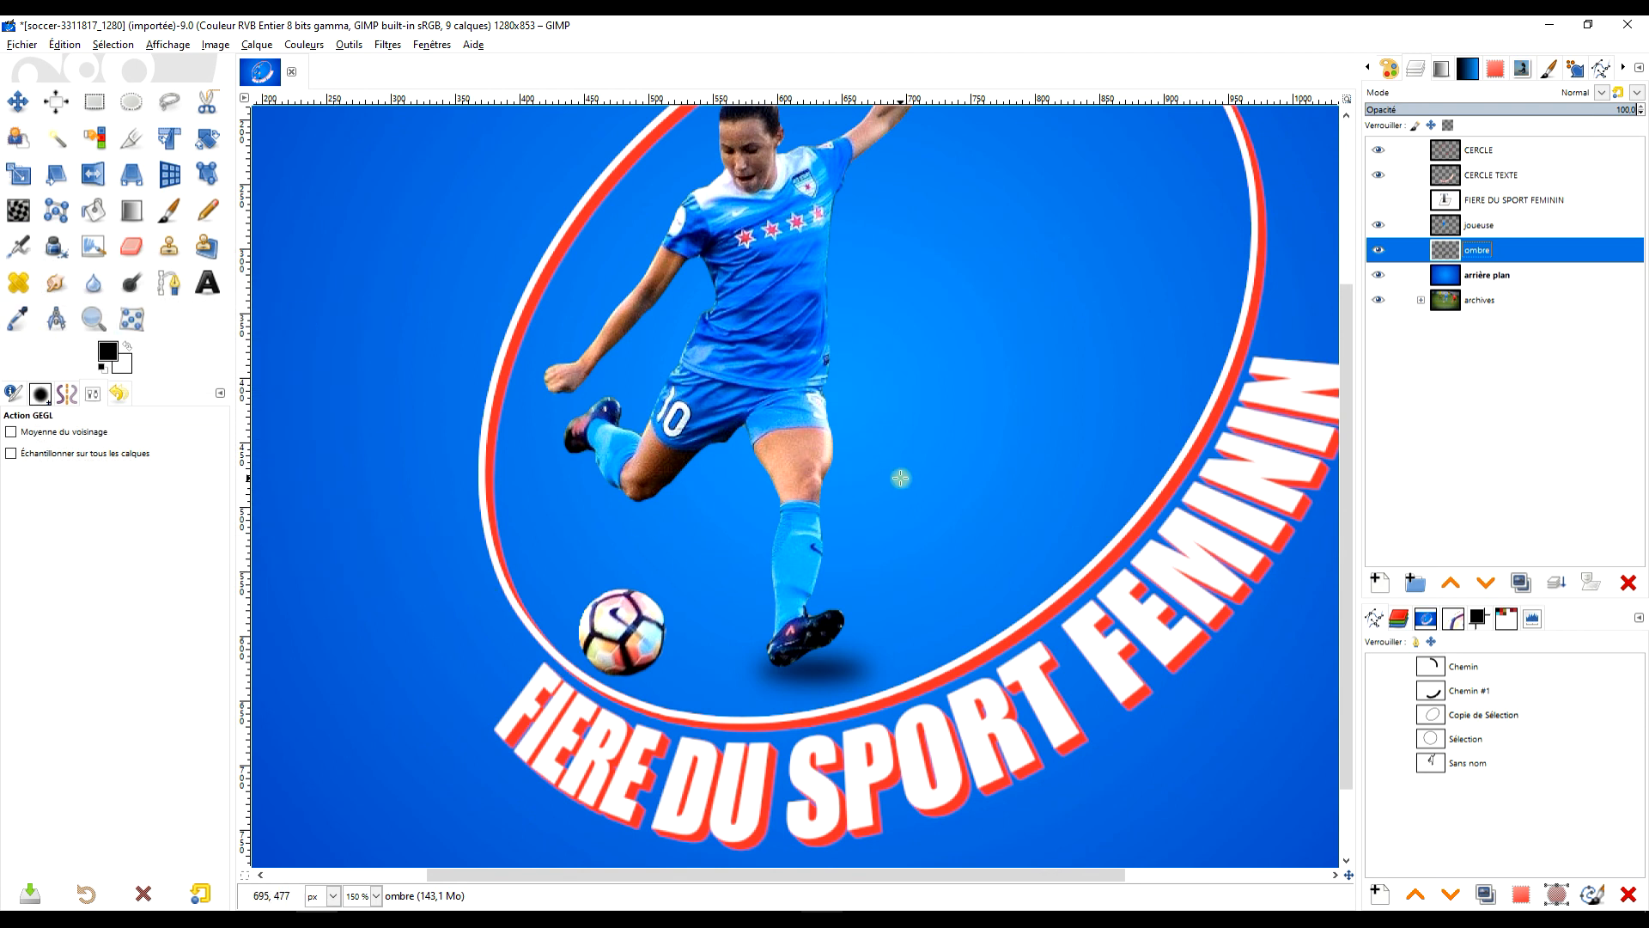
# Draw a rectangular selection of about 243 × 162 px around the foot's shadow, with the fixed width turned off
pyautogui.click(95, 102)
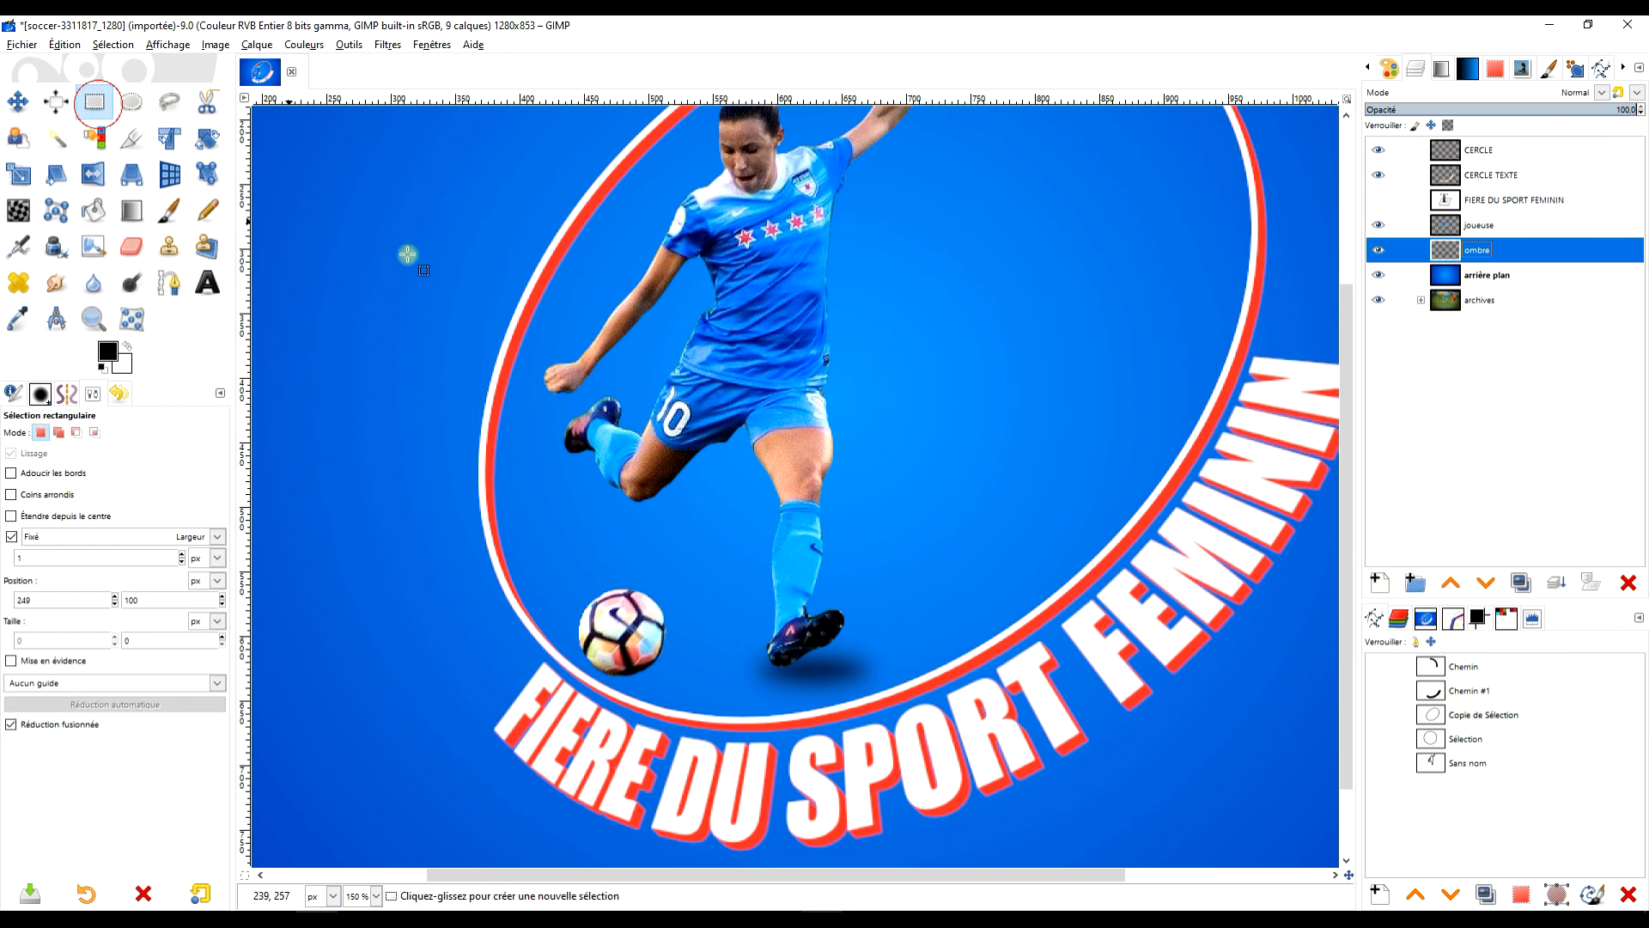
pyautogui.moveTo(703, 521); pyautogui.dragTo(703, 763)
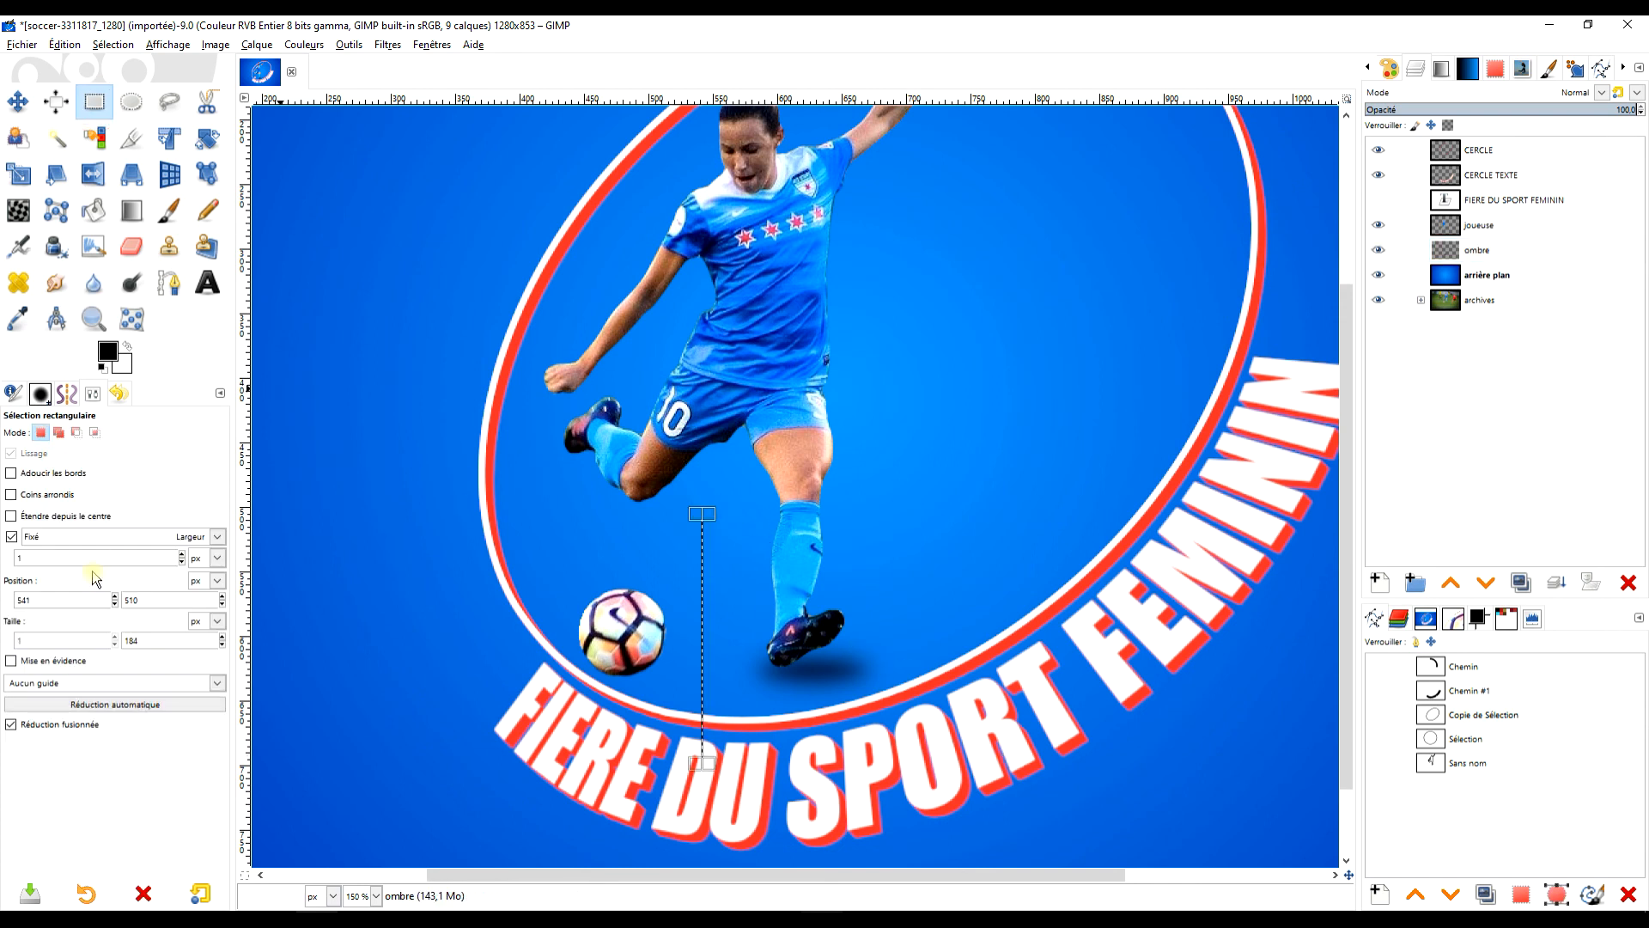
pyautogui.click(36, 539)
pyautogui.click(729, 599)
pyautogui.moveTo(706, 576); pyautogui.dragTo(1020, 785)
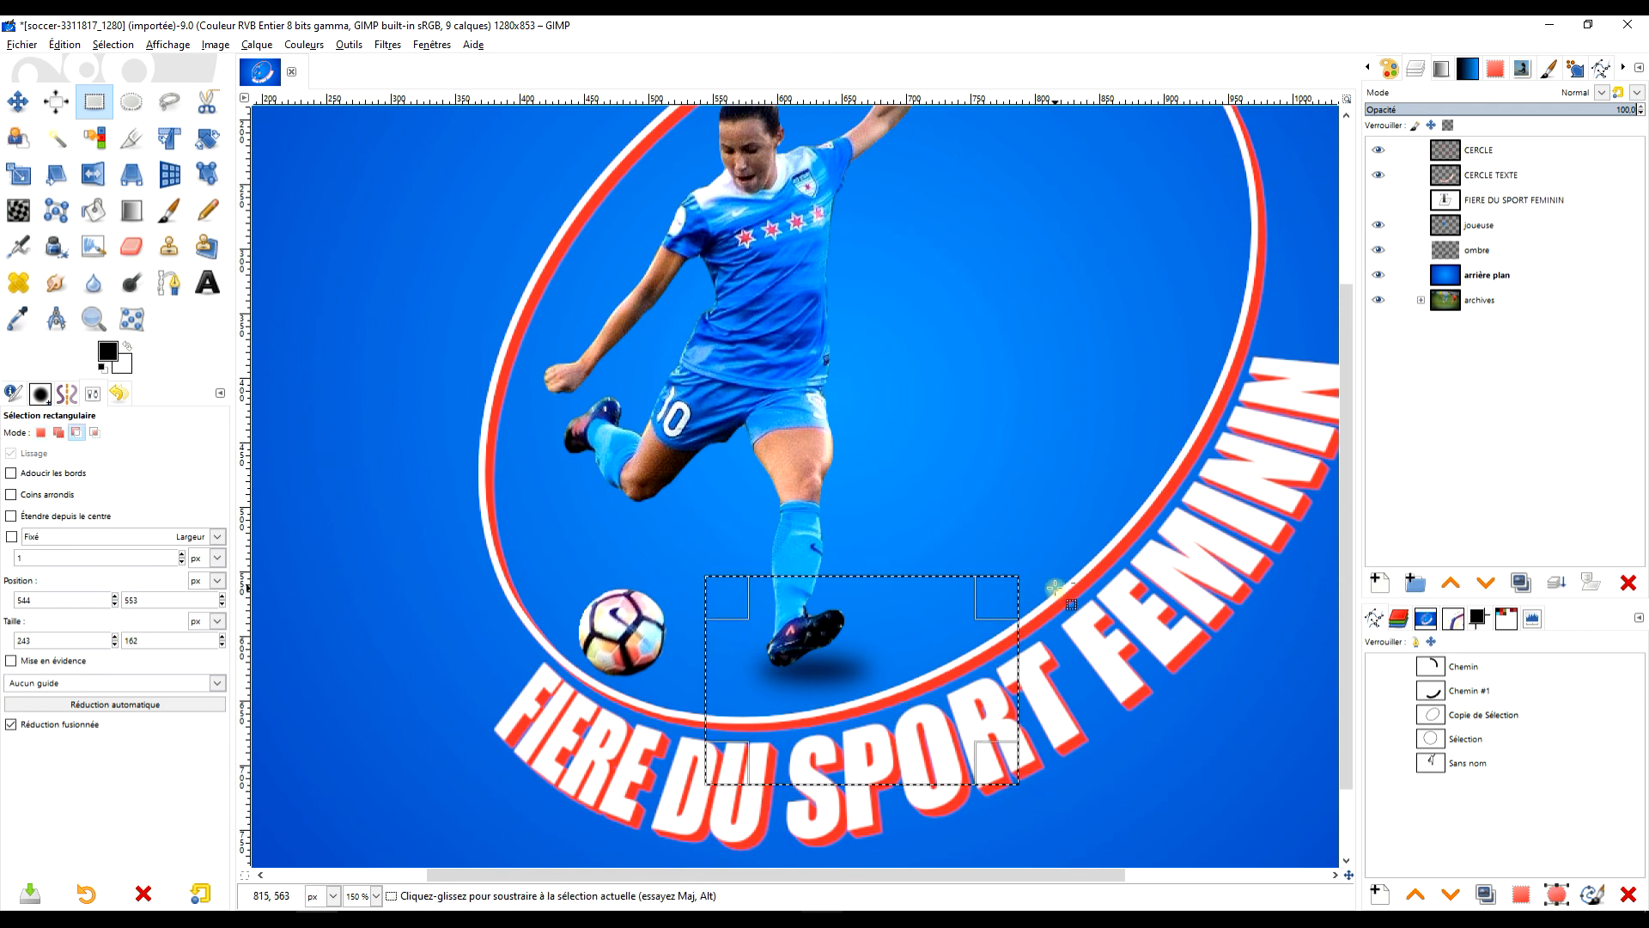
# Cut and paste the selected shadow, shift it slightly down and to the left under the foot, and anchor it
pyautogui.hotkey('ctrl', 'x')
pyautogui.hotkey('ctrl', 'v')
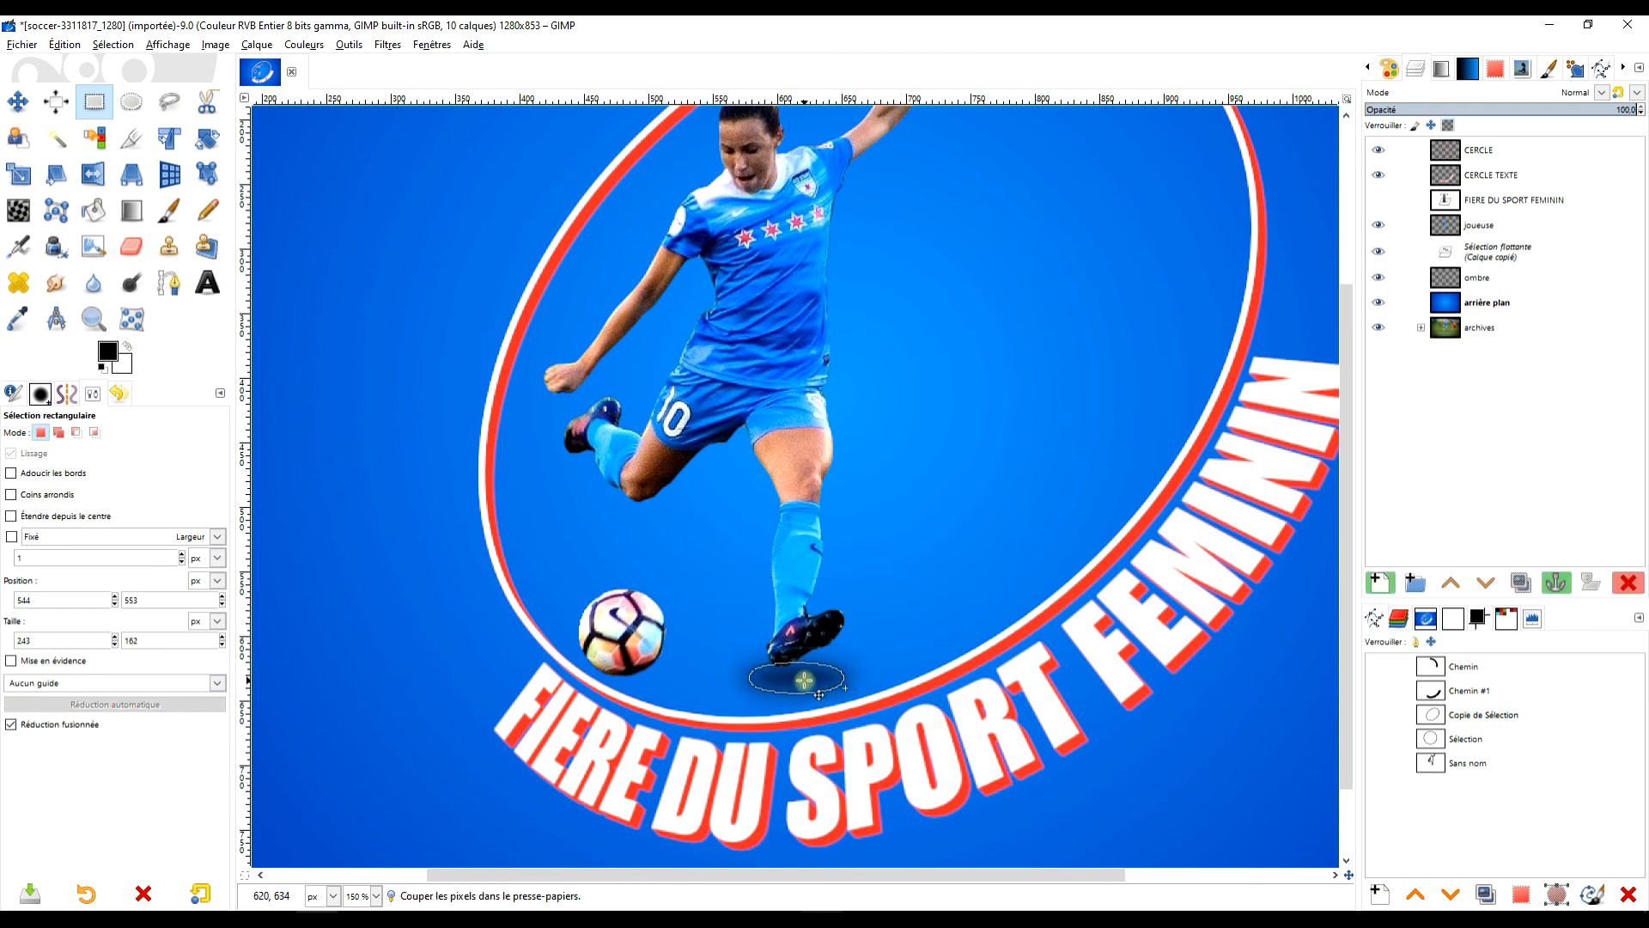
pyautogui.moveTo(823, 695); pyautogui.dragTo(825, 692)
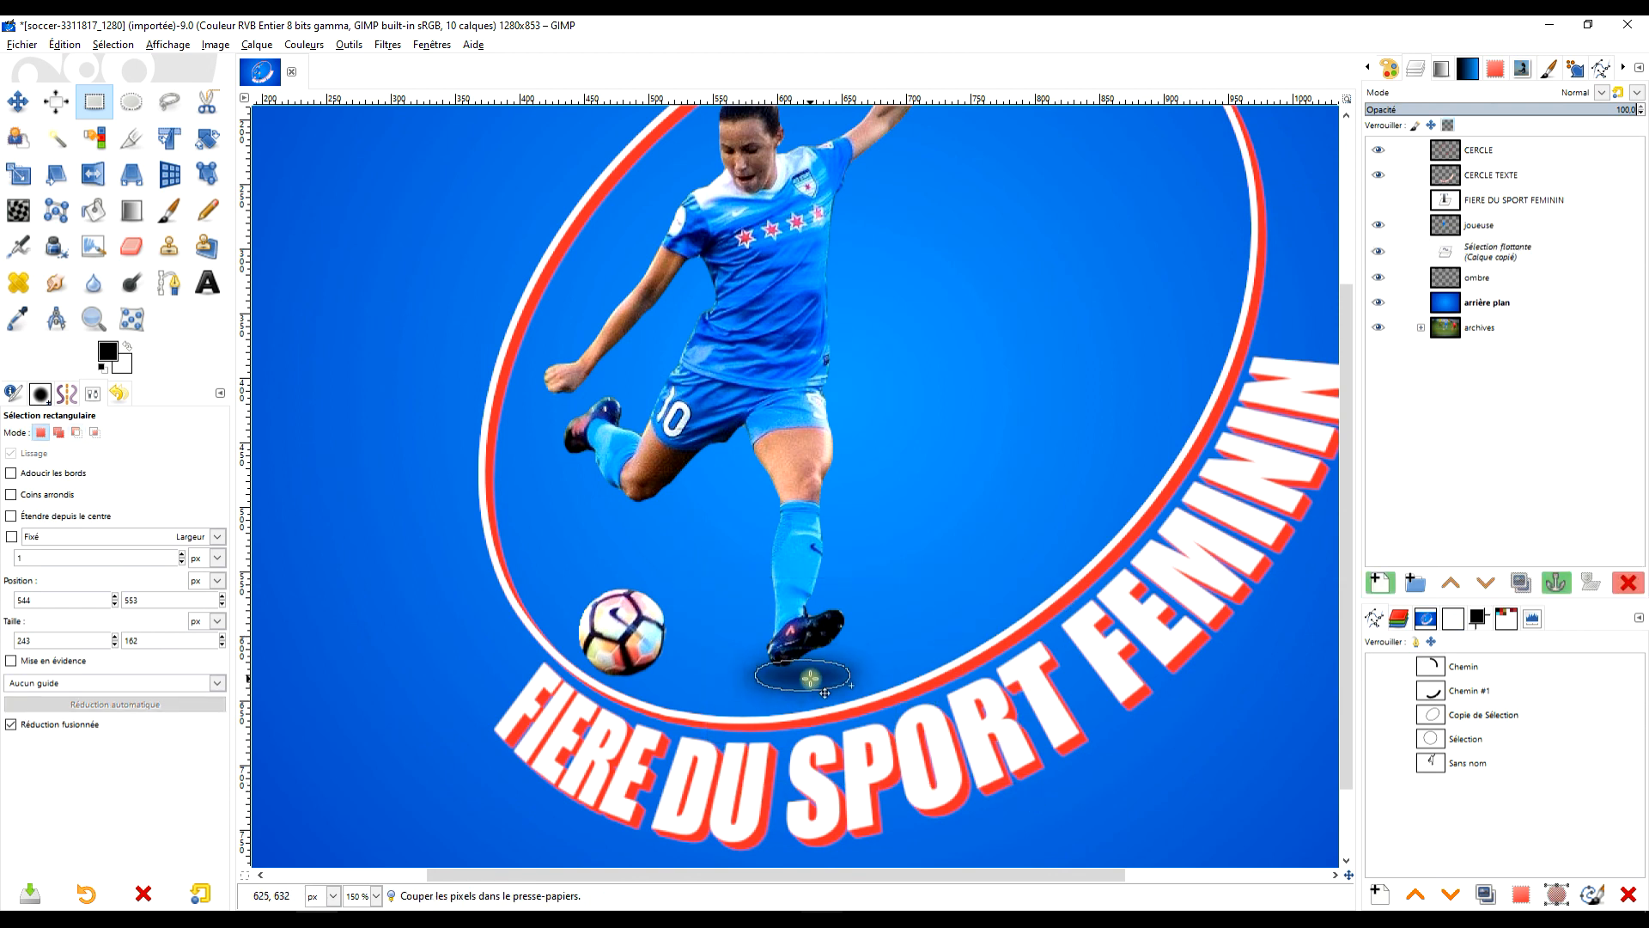
pyautogui.click(932, 636)
pyautogui.scroll(-1, 1138, 424)
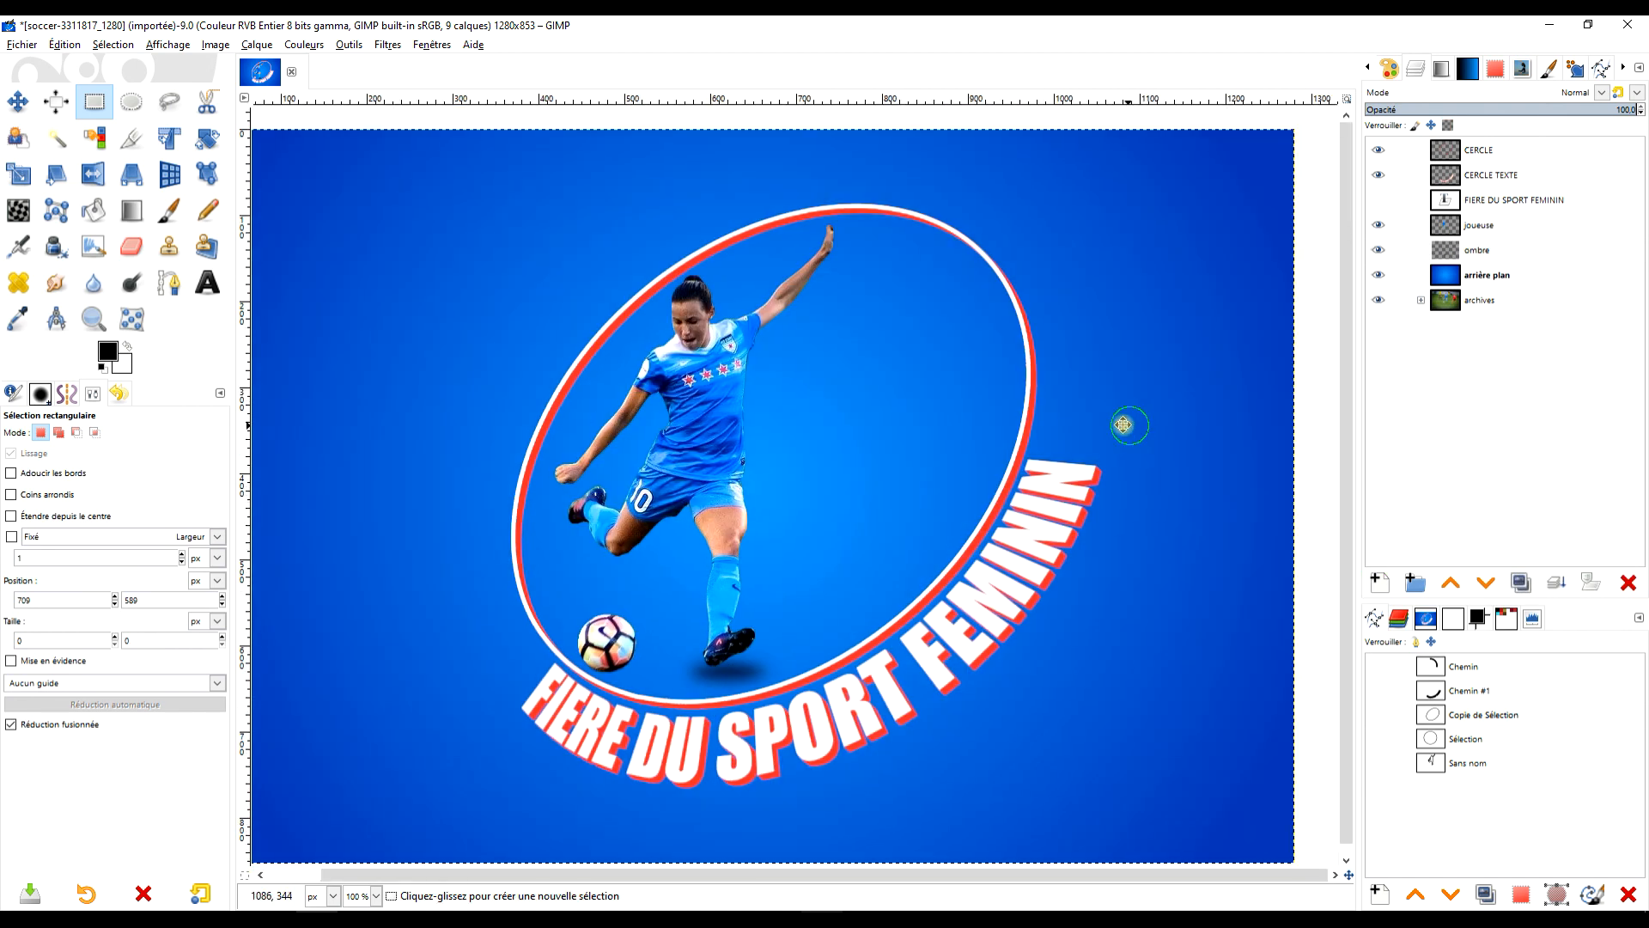
# Move the arrière plan layer slightly to the left beneath the circle and text
pyautogui.click(1522, 229)
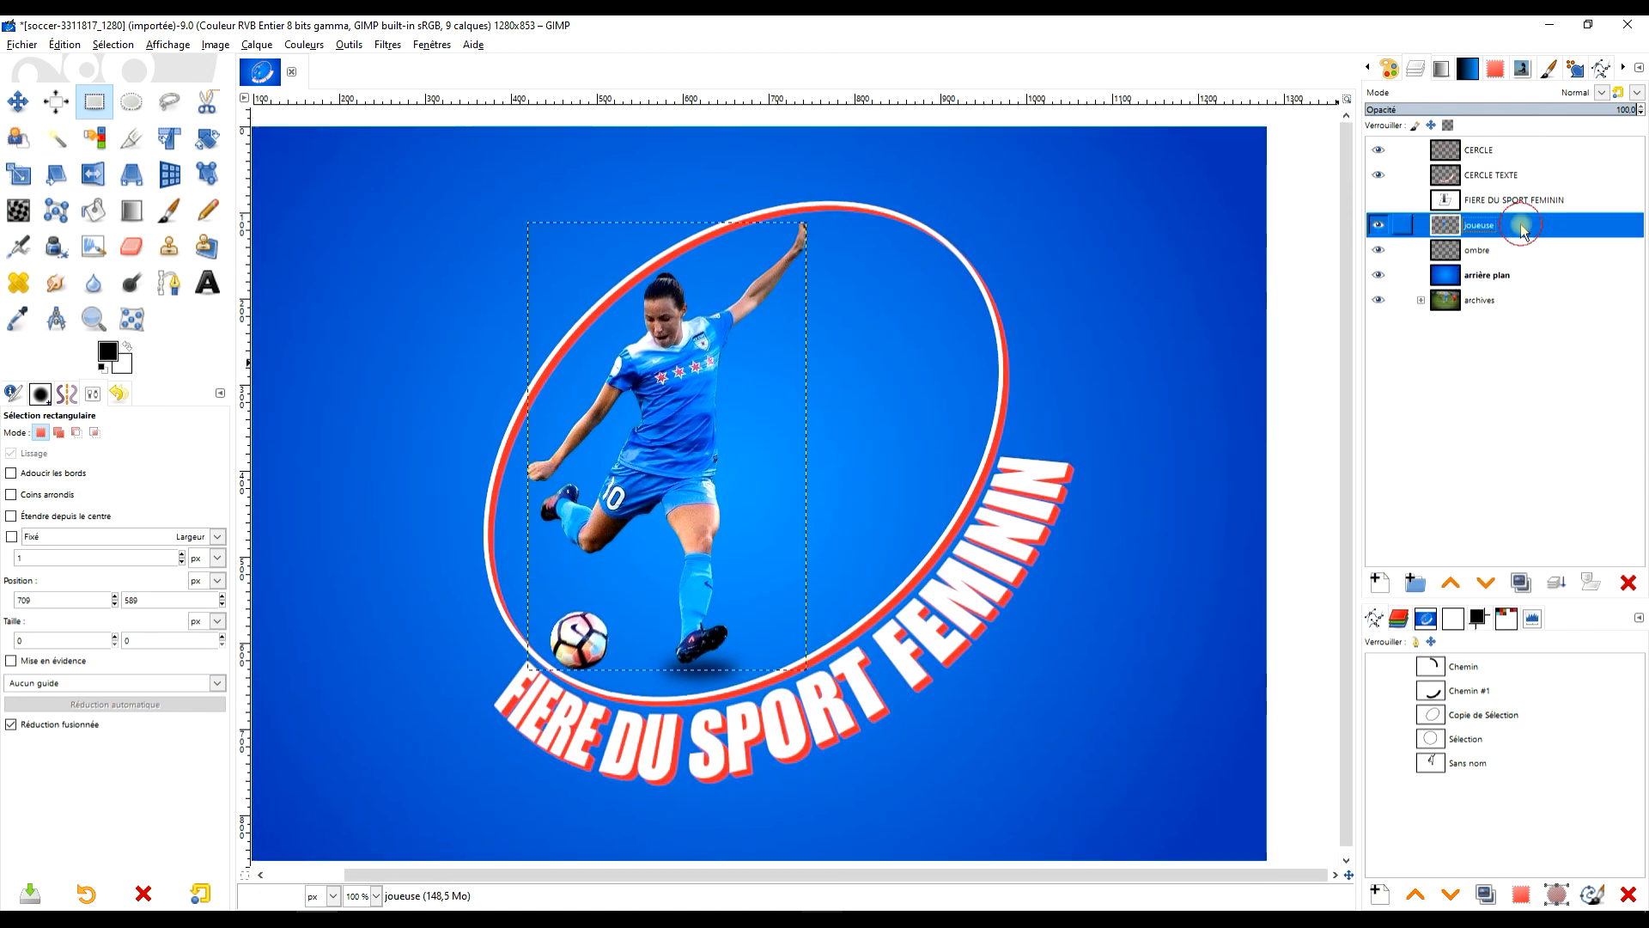
pyautogui.click(1518, 275)
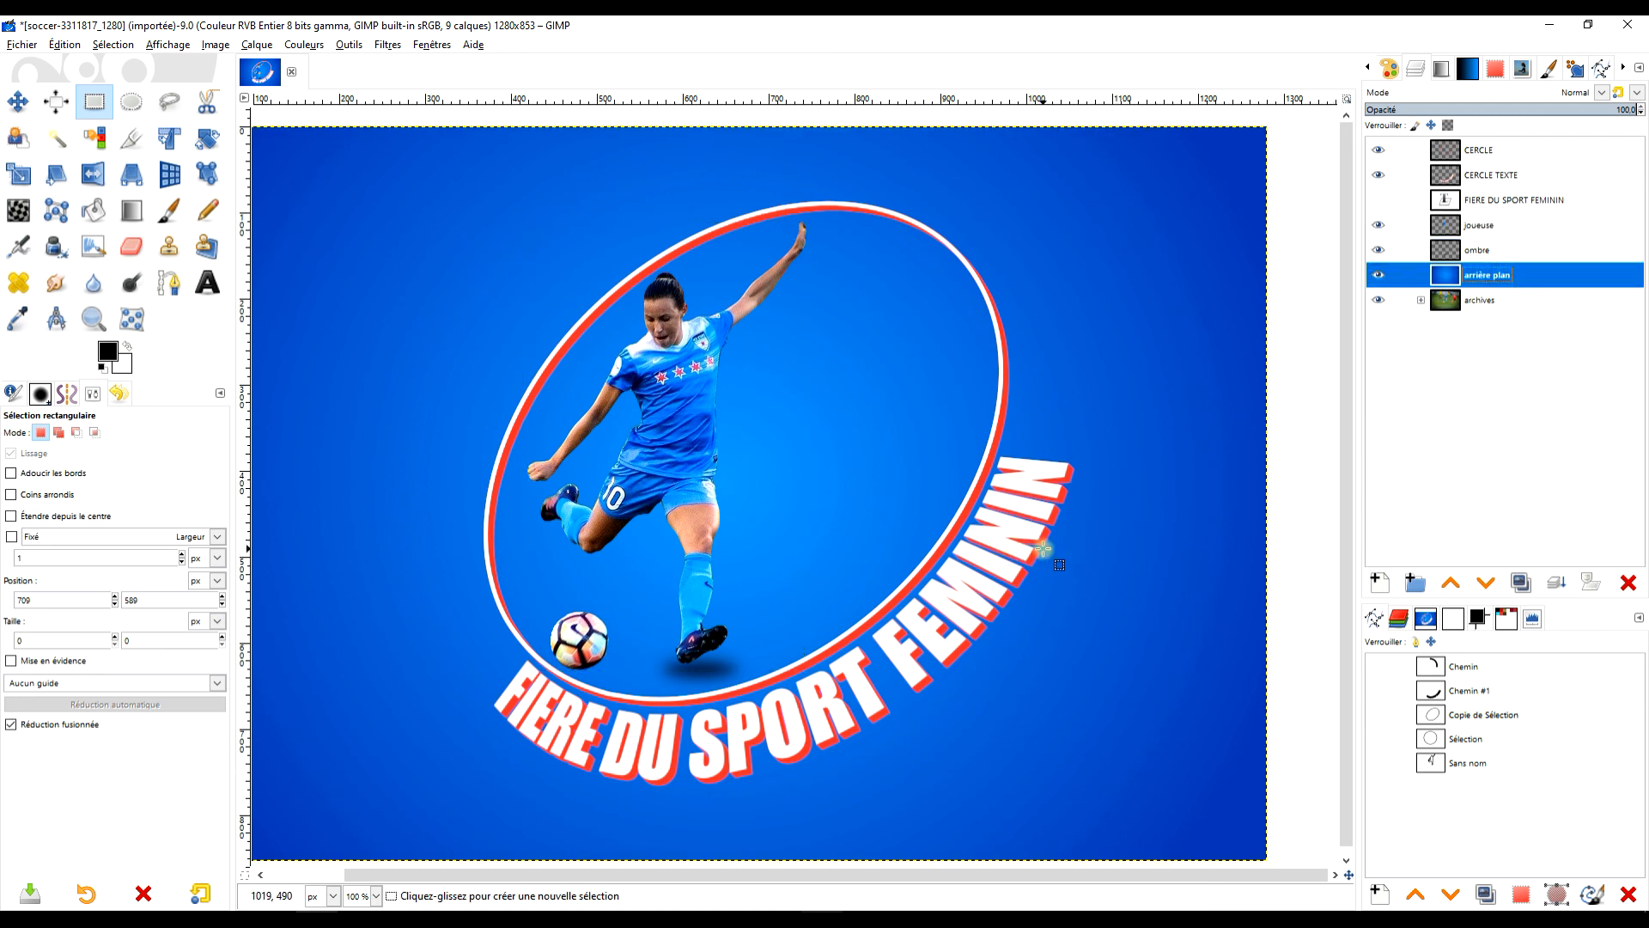
pyautogui.scroll(-1, 1043, 549)
pyautogui.moveTo(1056, 543)
pyautogui.mouseDown()
pyautogui.moveTo(1018, 548)
pyautogui.moveTo(1076, 556)
pyautogui.mouseUp()
pyautogui.scroll(1, 1015, 548)
pyautogui.scroll(-1, 1085, 564)
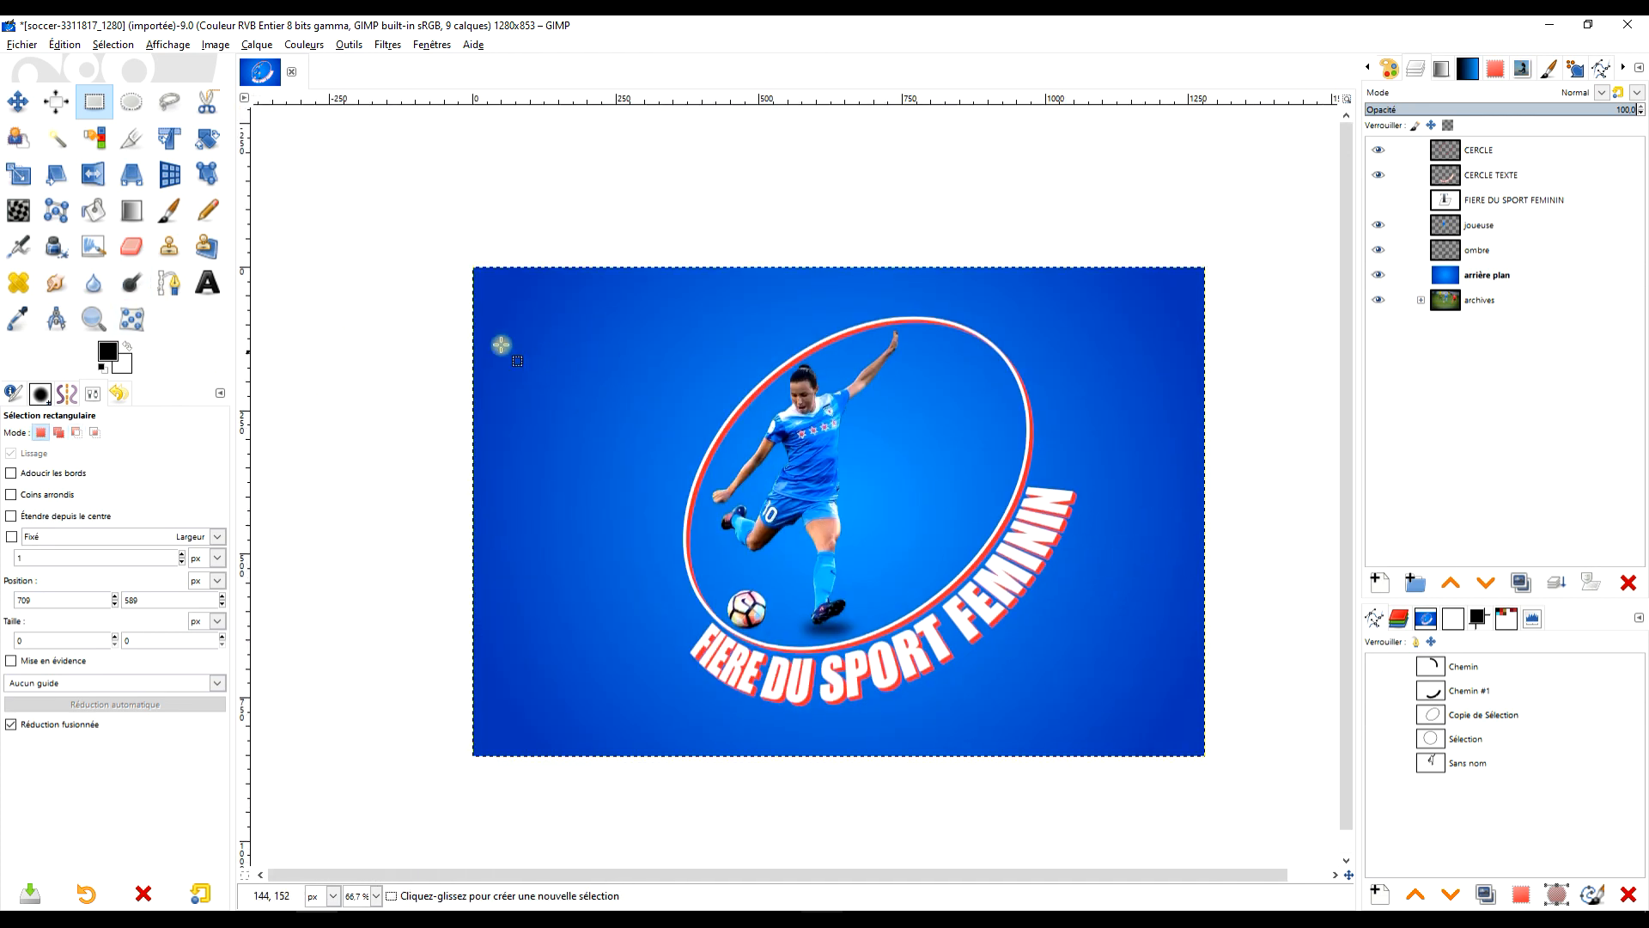
pyautogui.click(17, 102)
pyautogui.moveTo(1140, 473); pyautogui.dragTo(1117, 472)
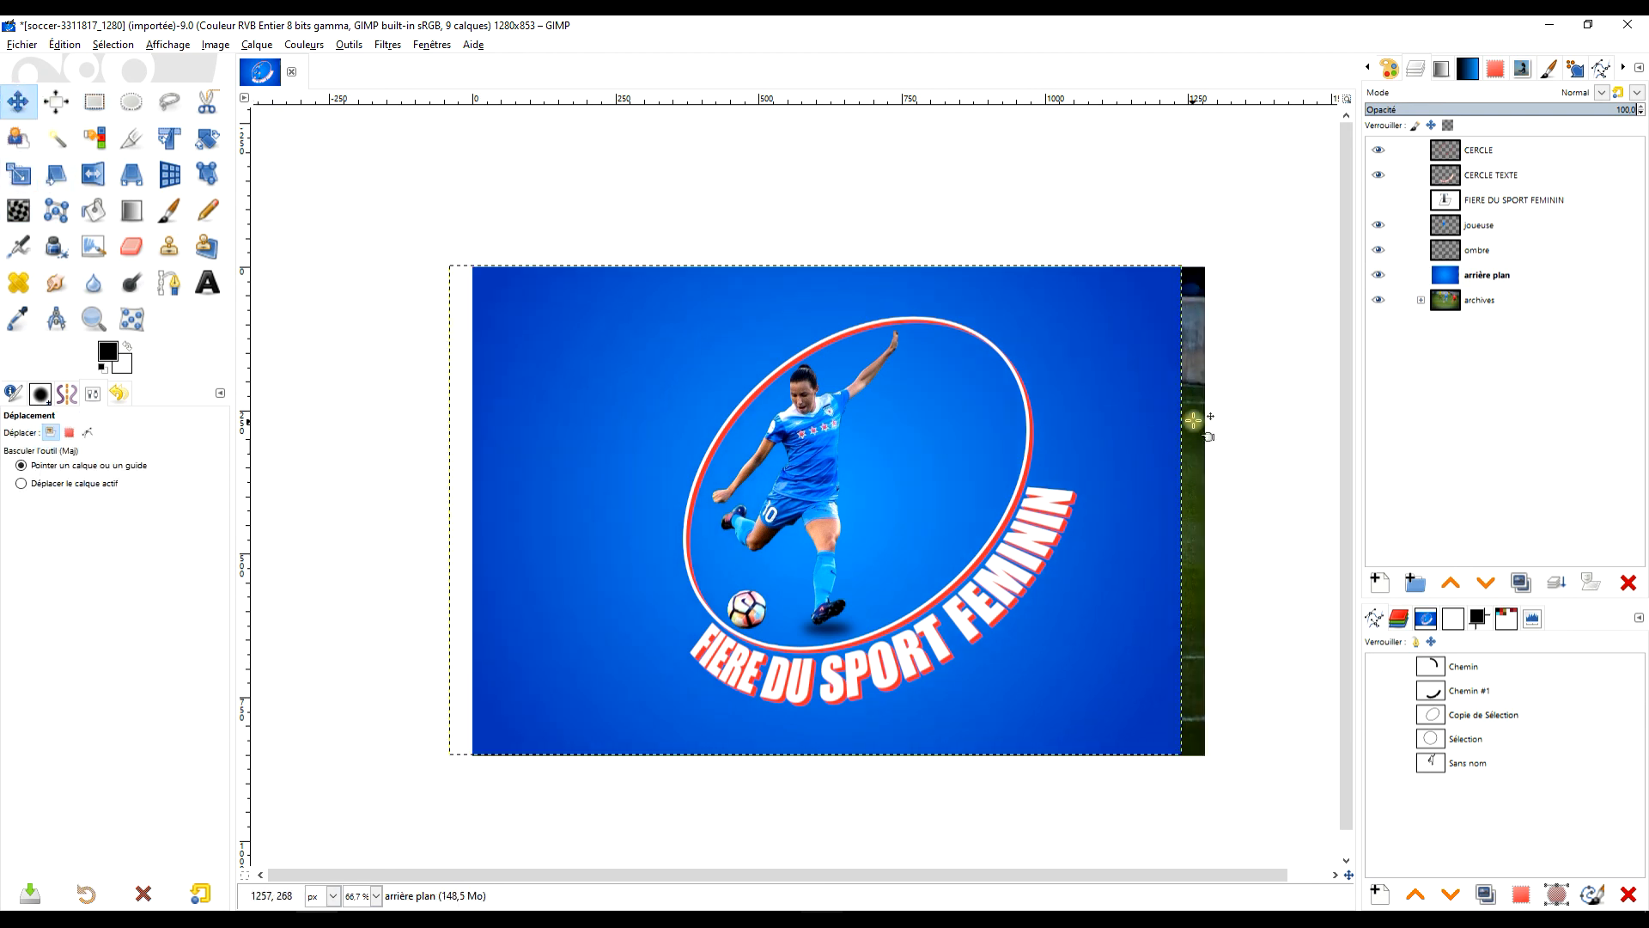
pyautogui.click(1490, 282)
pyautogui.moveTo(1130, 403)
pyautogui.mouseDown()
pyautogui.moveTo(1119, 387)
pyautogui.moveTo(1127, 401)
pyautogui.mouseUp()
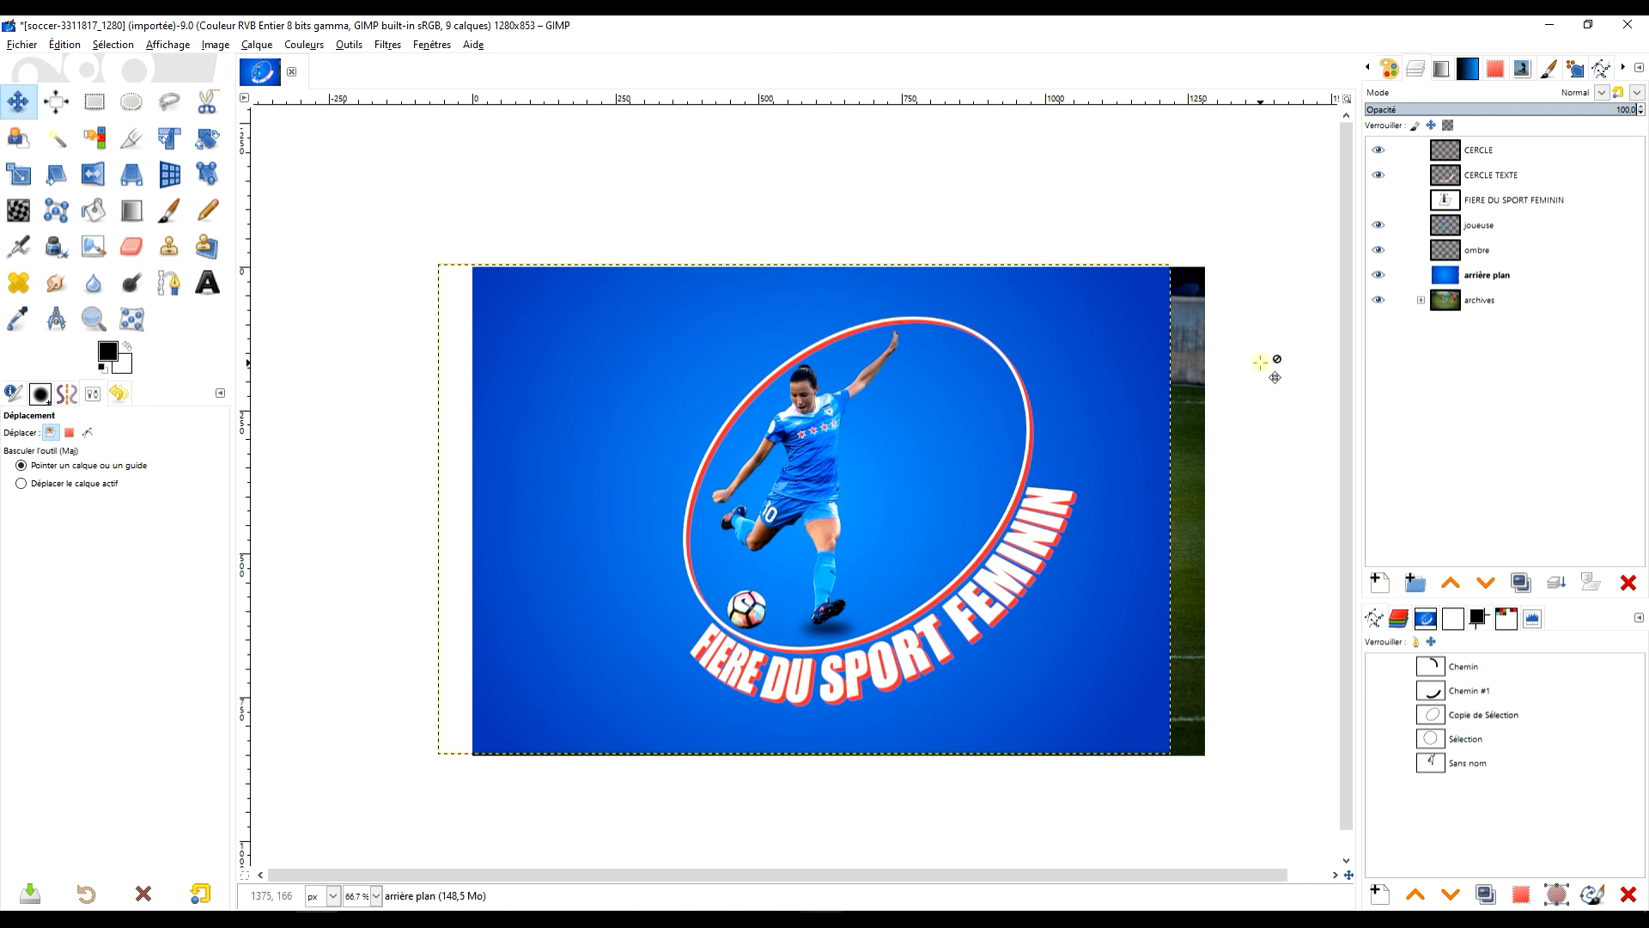
# Crop only the arrière plan layer to about 845 × 781 px around the circle and curved text, using the current-layer-only option
pyautogui.hotkey('shift', 'c')
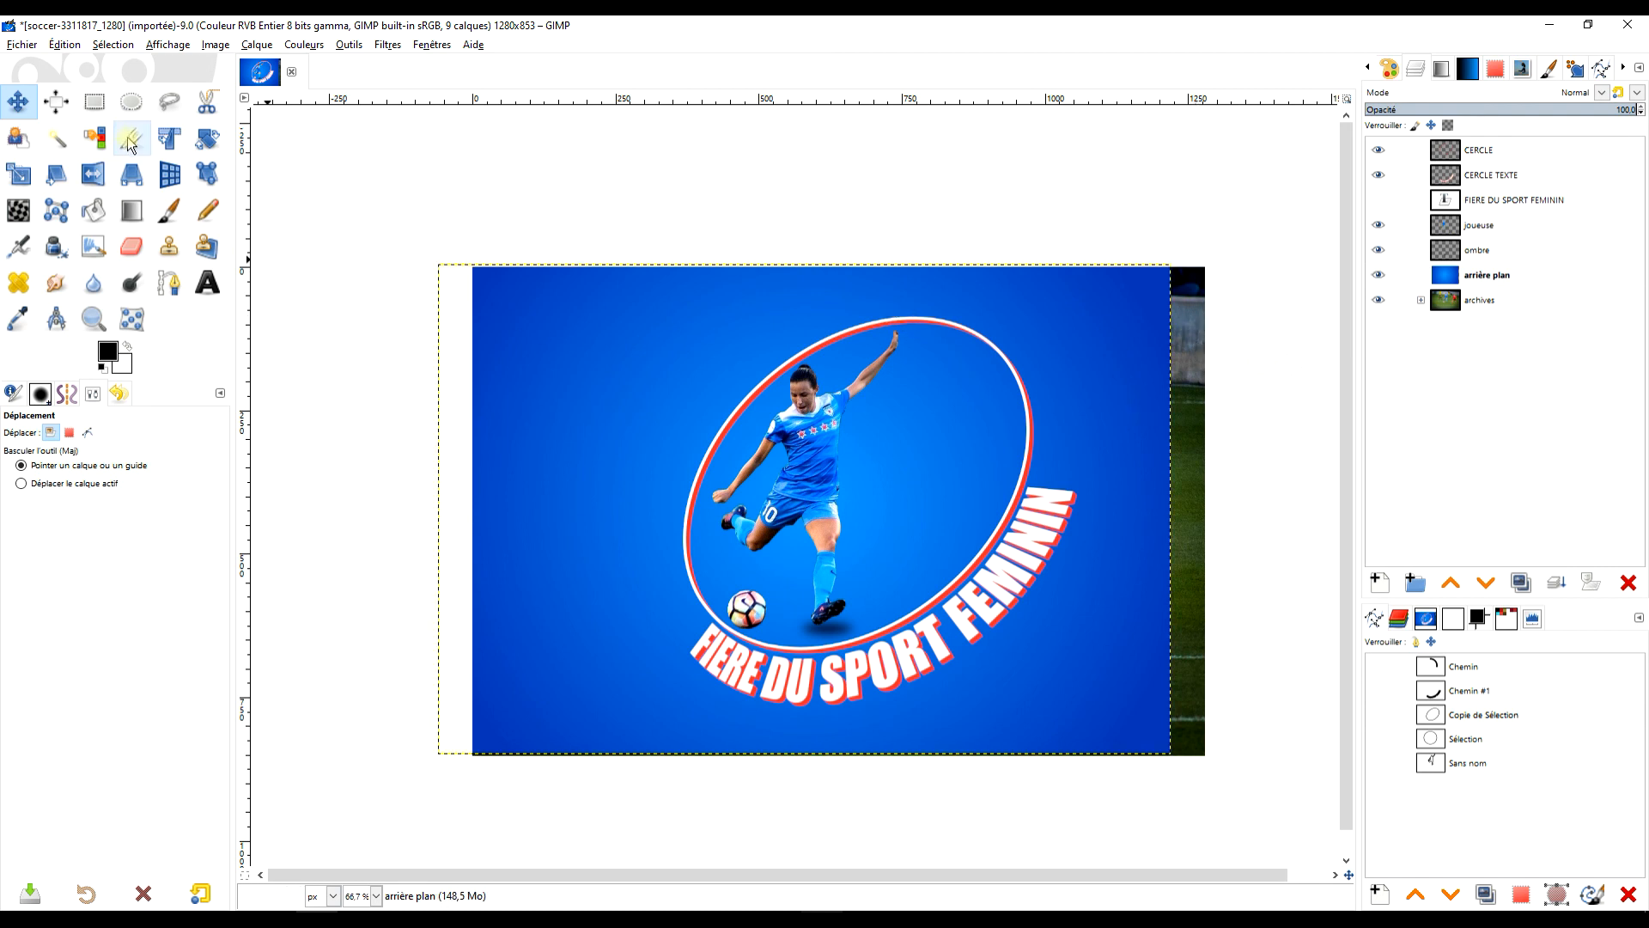
pyautogui.click(1487, 275)
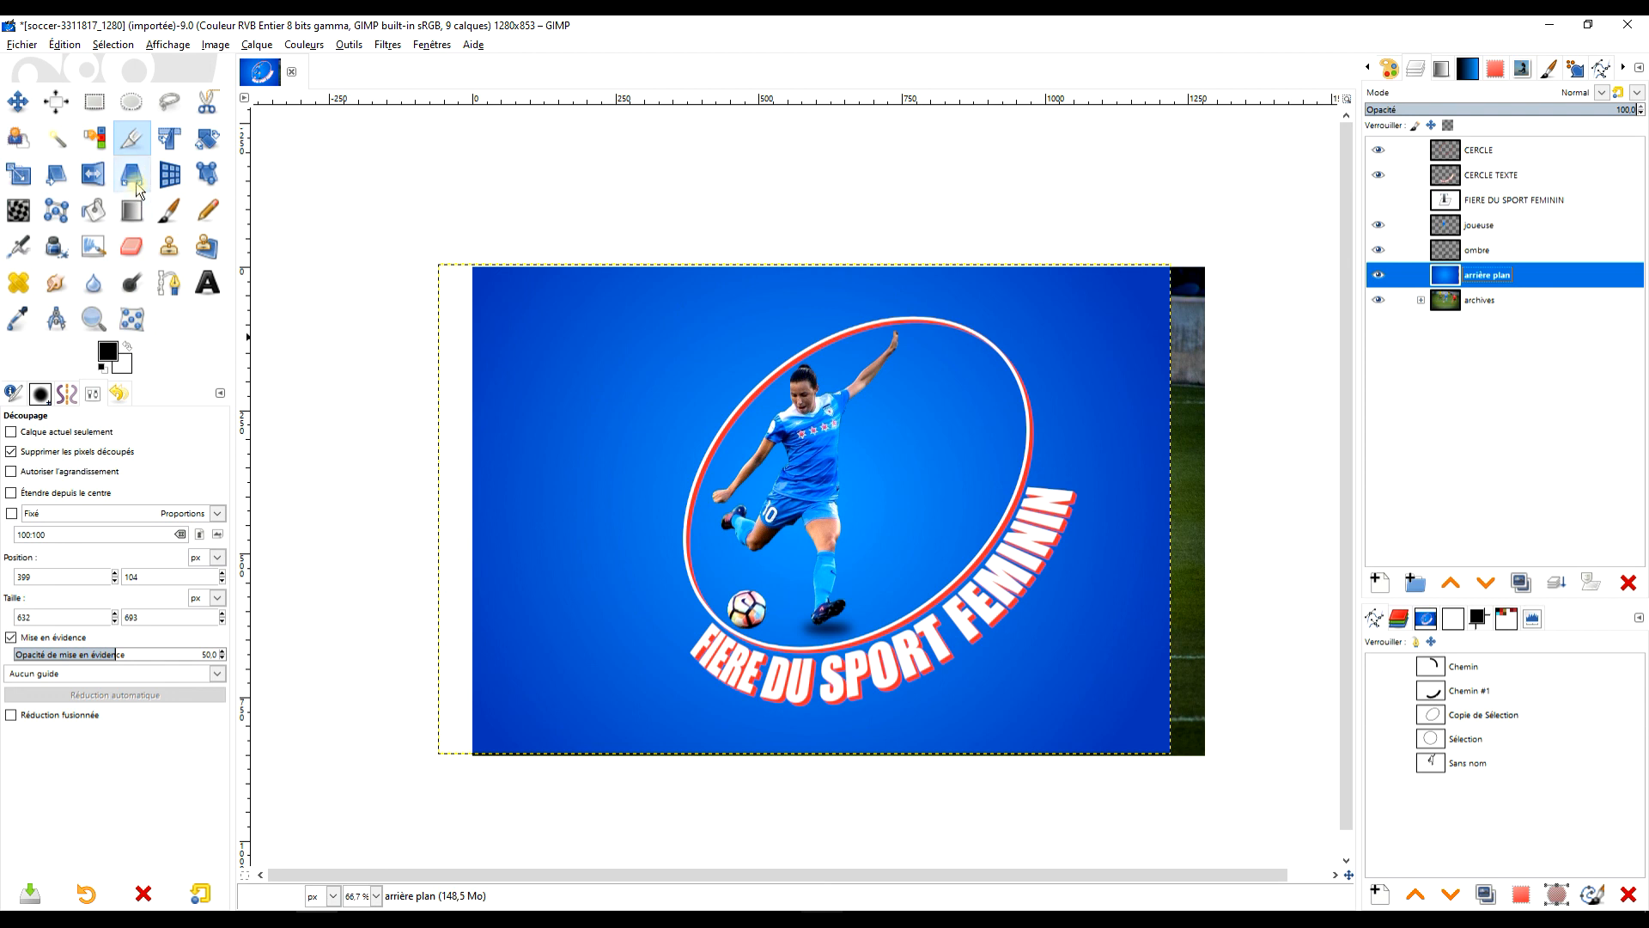
pyautogui.click(51, 451)
pyautogui.click(60, 431)
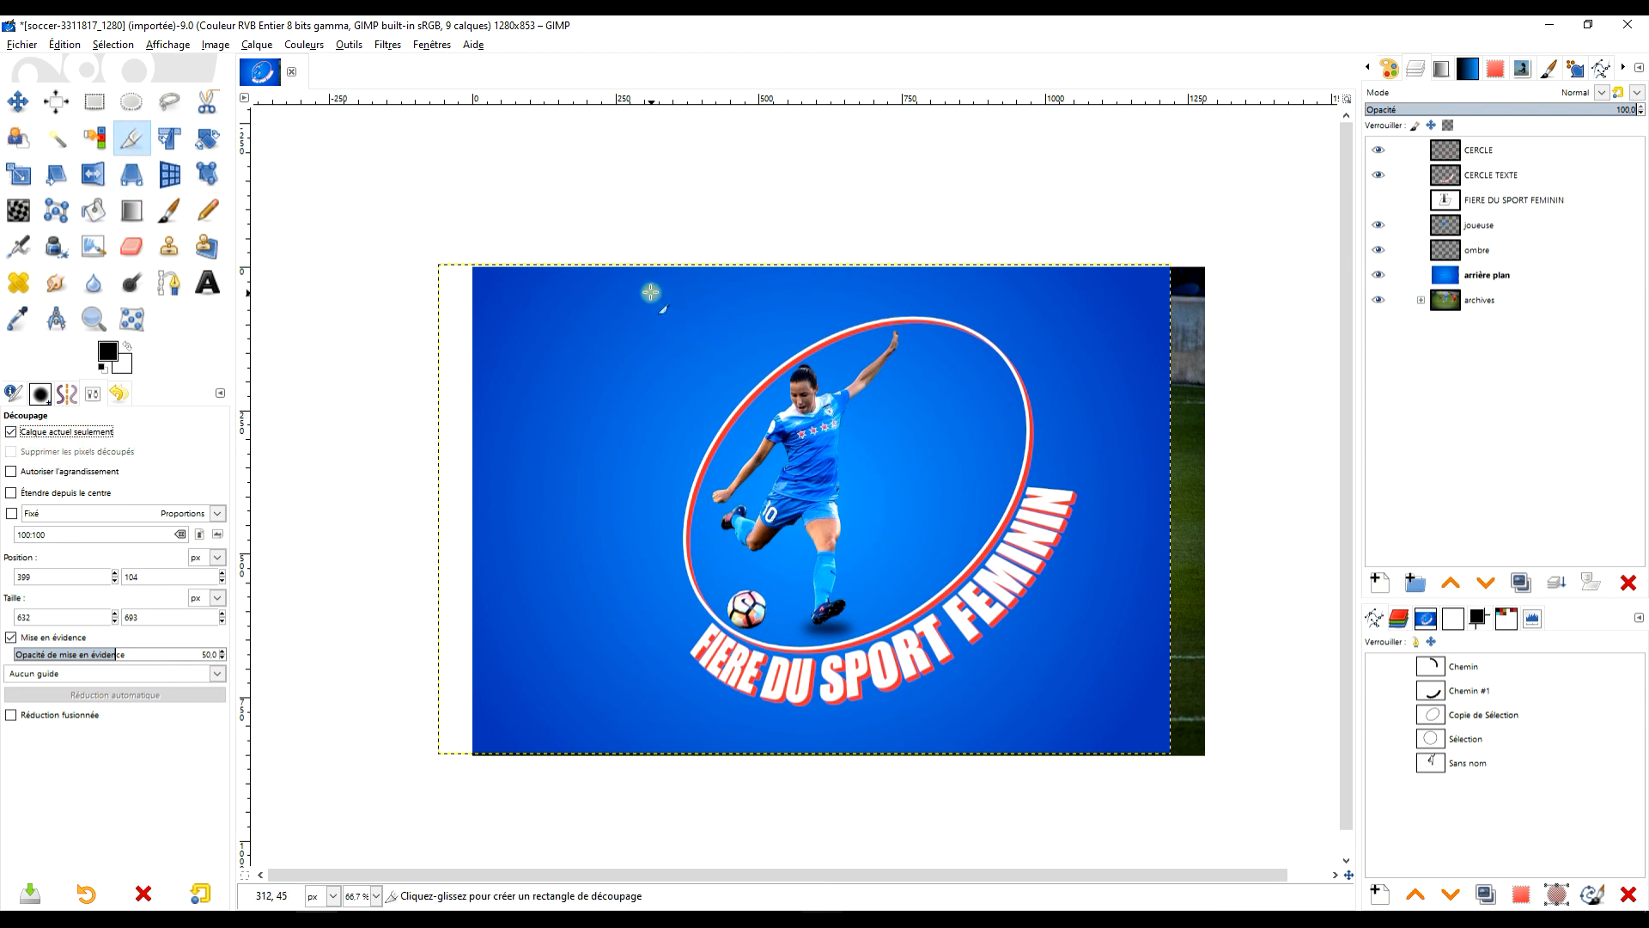
pyautogui.moveTo(624, 283); pyautogui.dragTo(1094, 731)
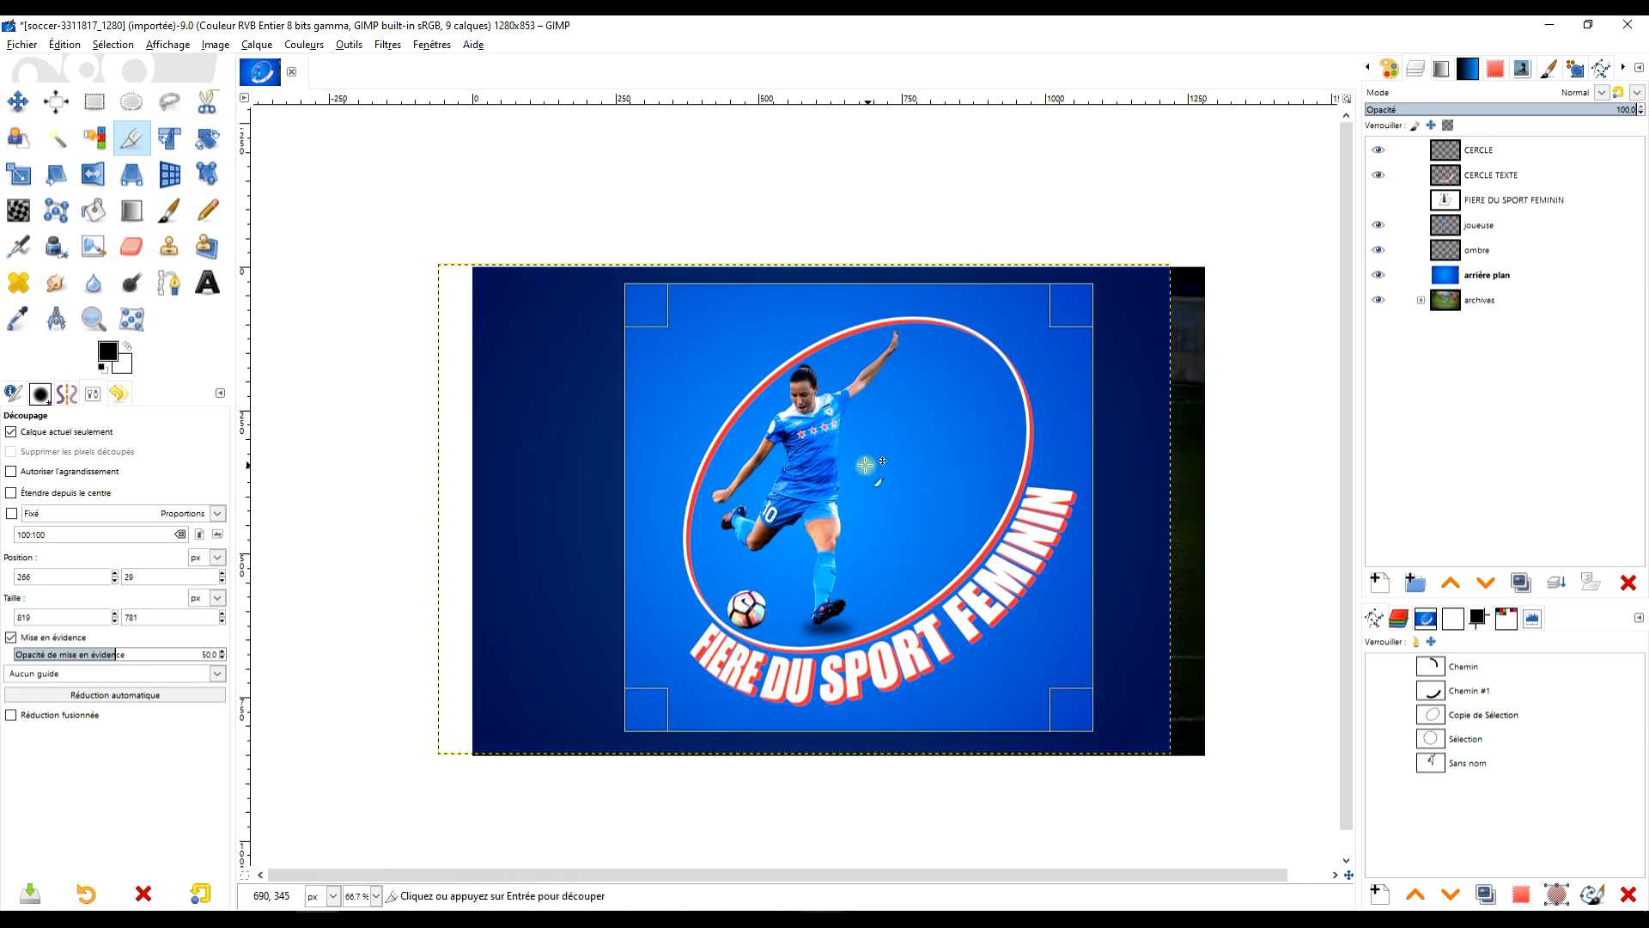
pyautogui.moveTo(657, 472); pyautogui.dragTo(640, 472)
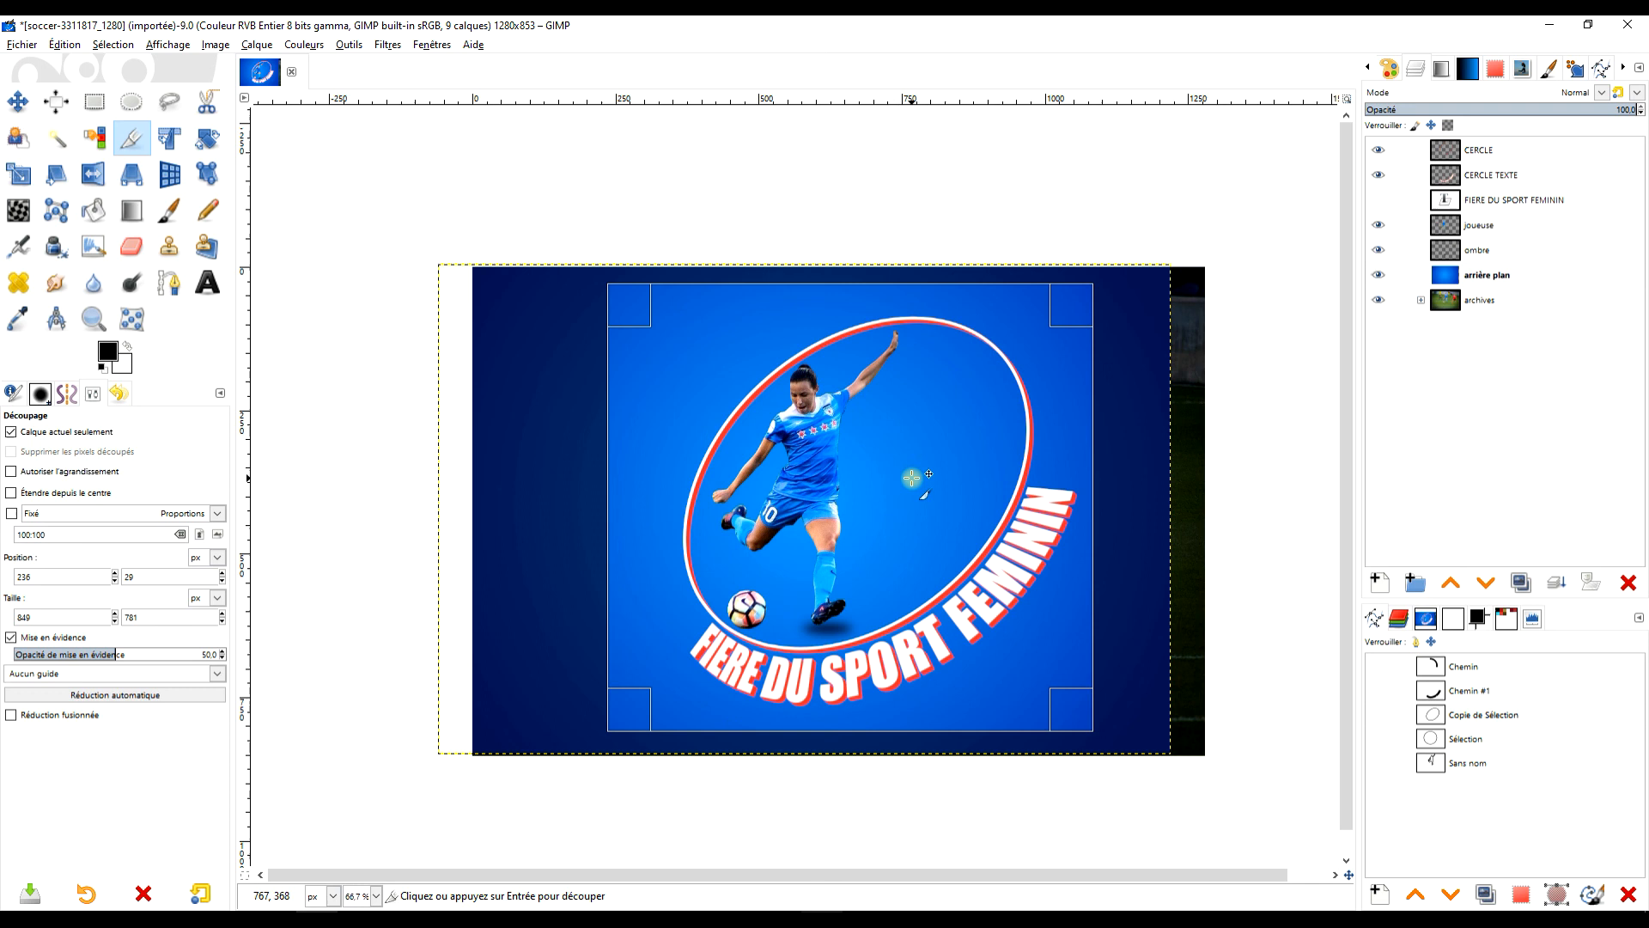
pyautogui.moveTo(625, 507); pyautogui.dragTo(645, 507)
pyautogui.moveTo(1089, 512); pyautogui.dragTo(1107, 512)
pyautogui.moveTo(845, 703); pyautogui.dragTo(845, 713)
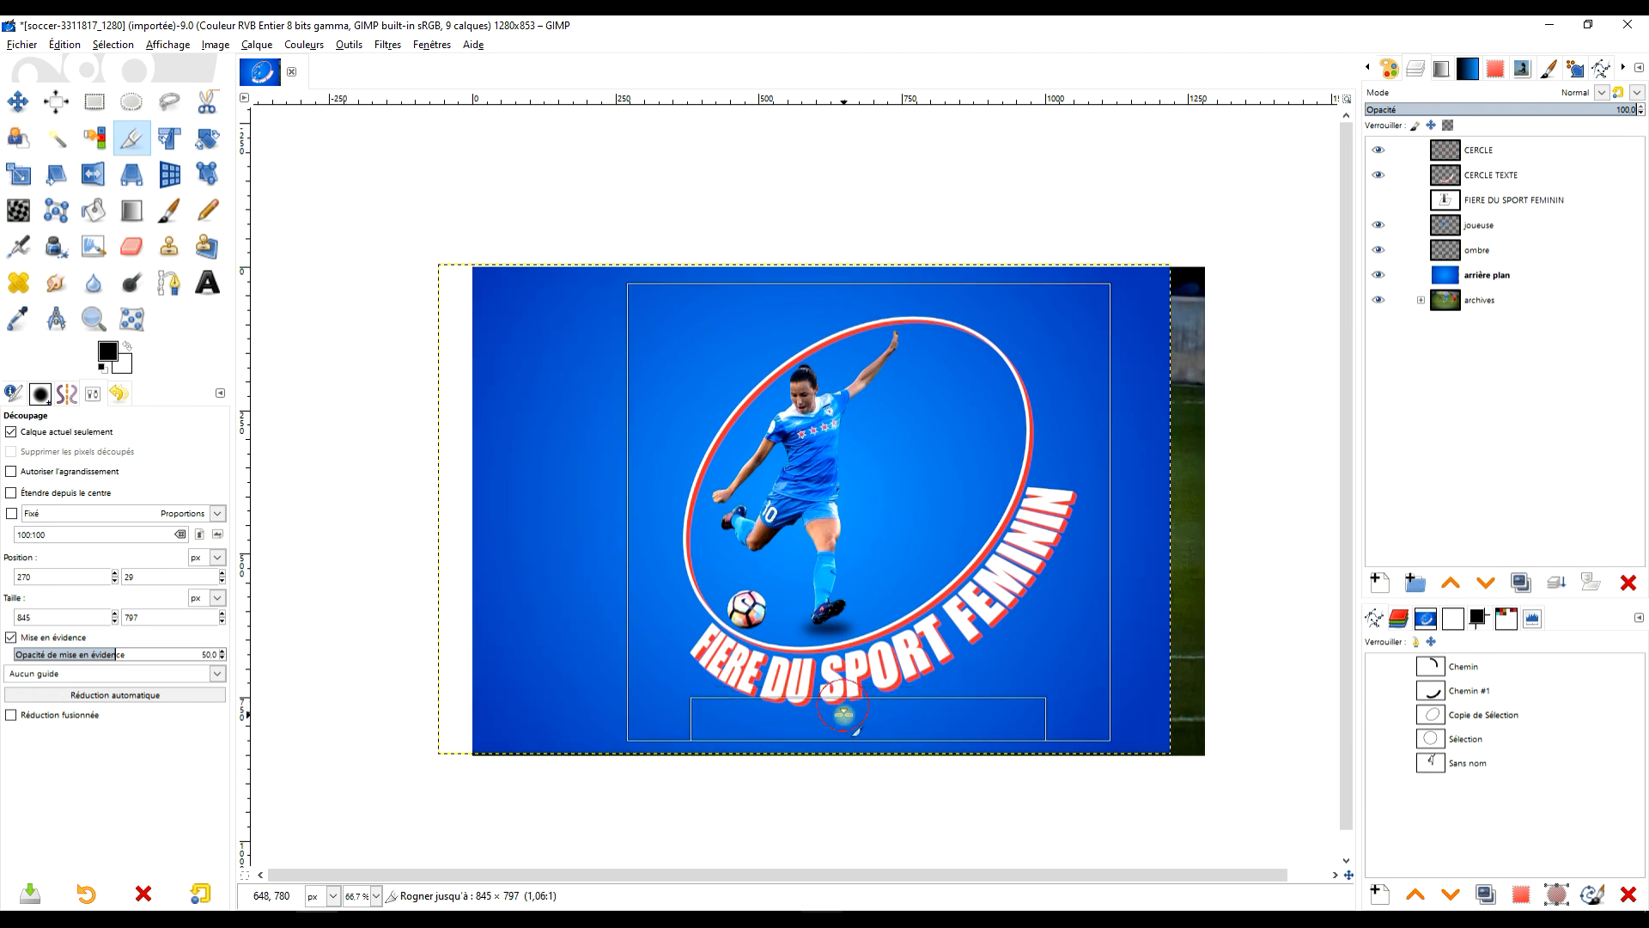
pyautogui.click(918, 431)
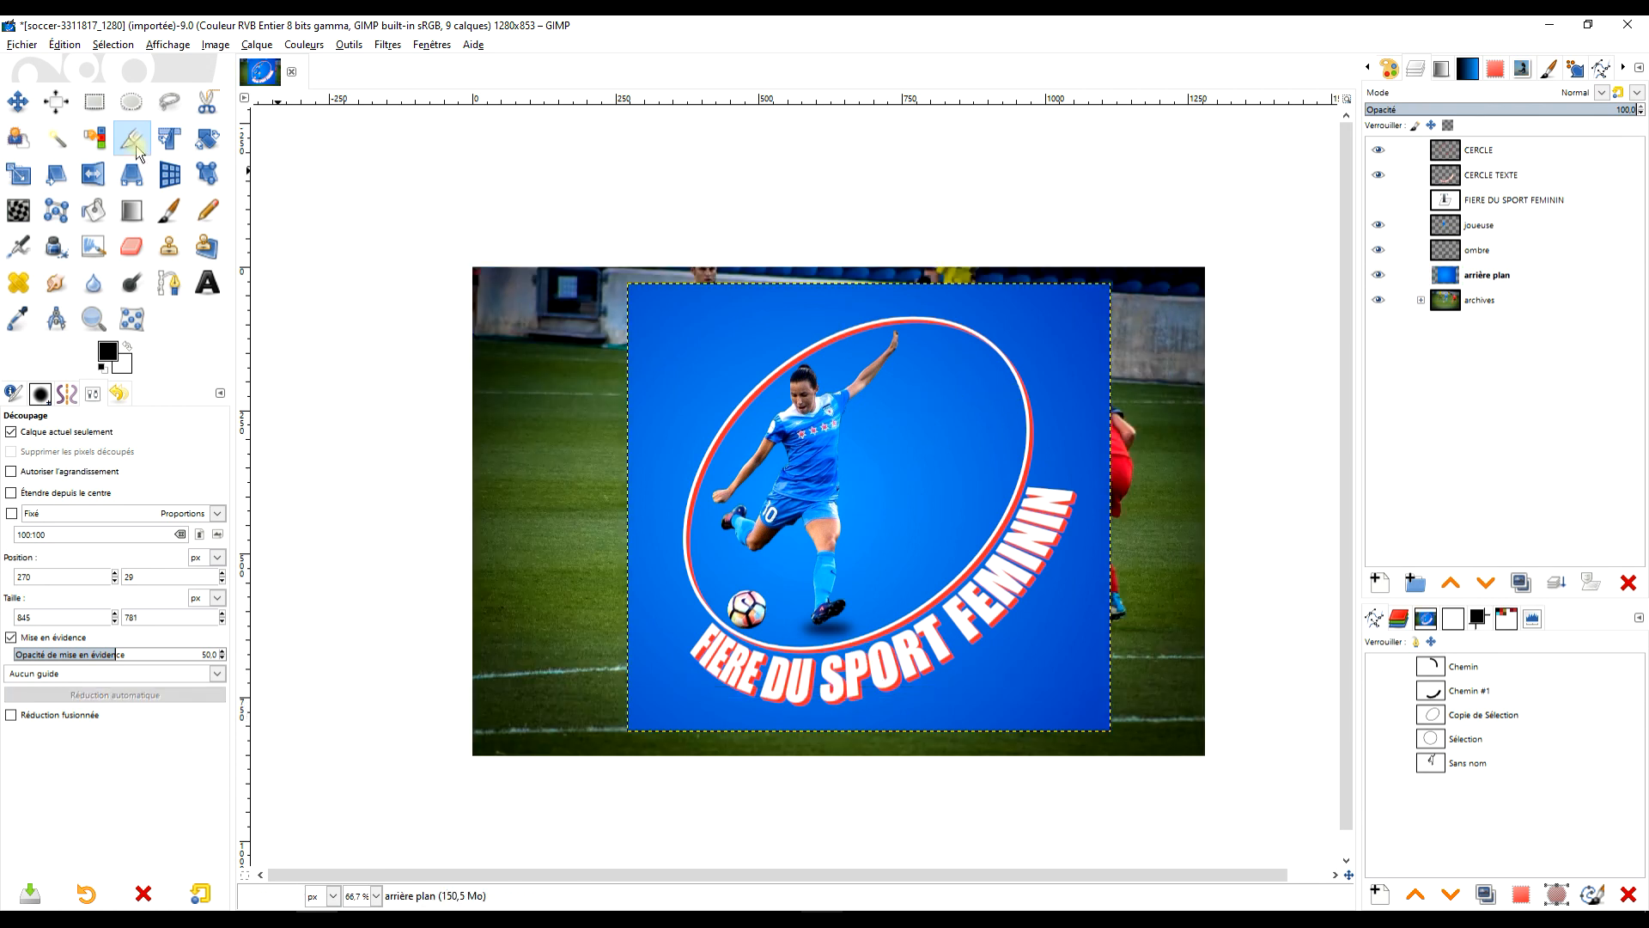
# Create a transparent 1280 × 853 px layer named fond, place it directly below arrière plan, and fill it with black
pyautogui.click(95, 104)
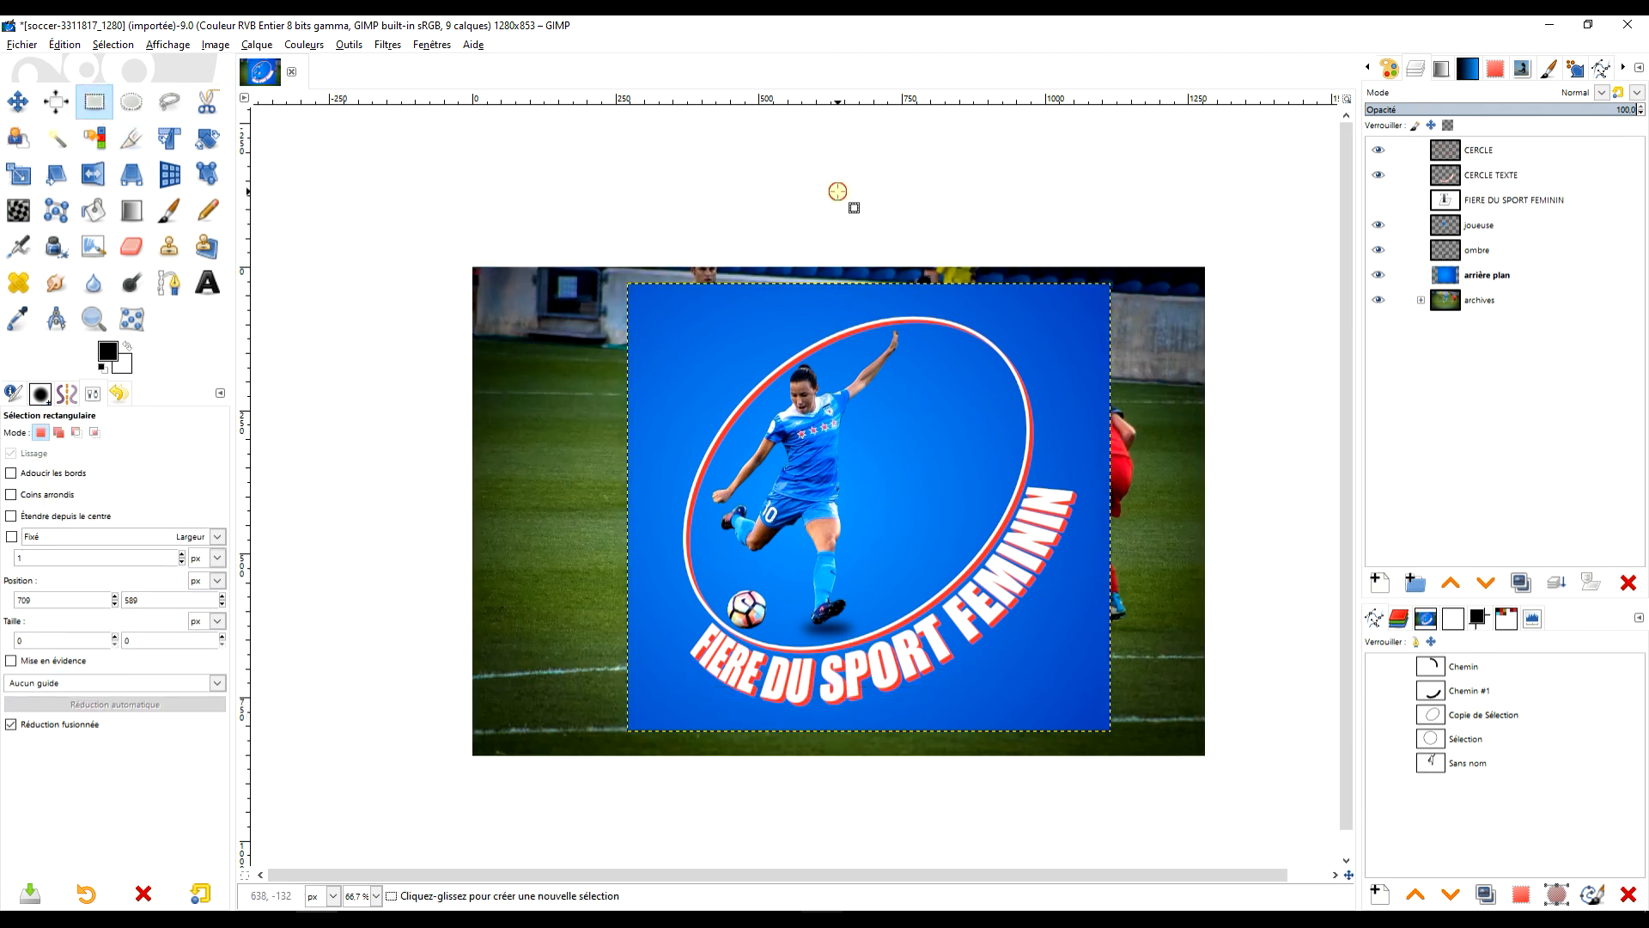
pyautogui.doubleClick(1489, 278)
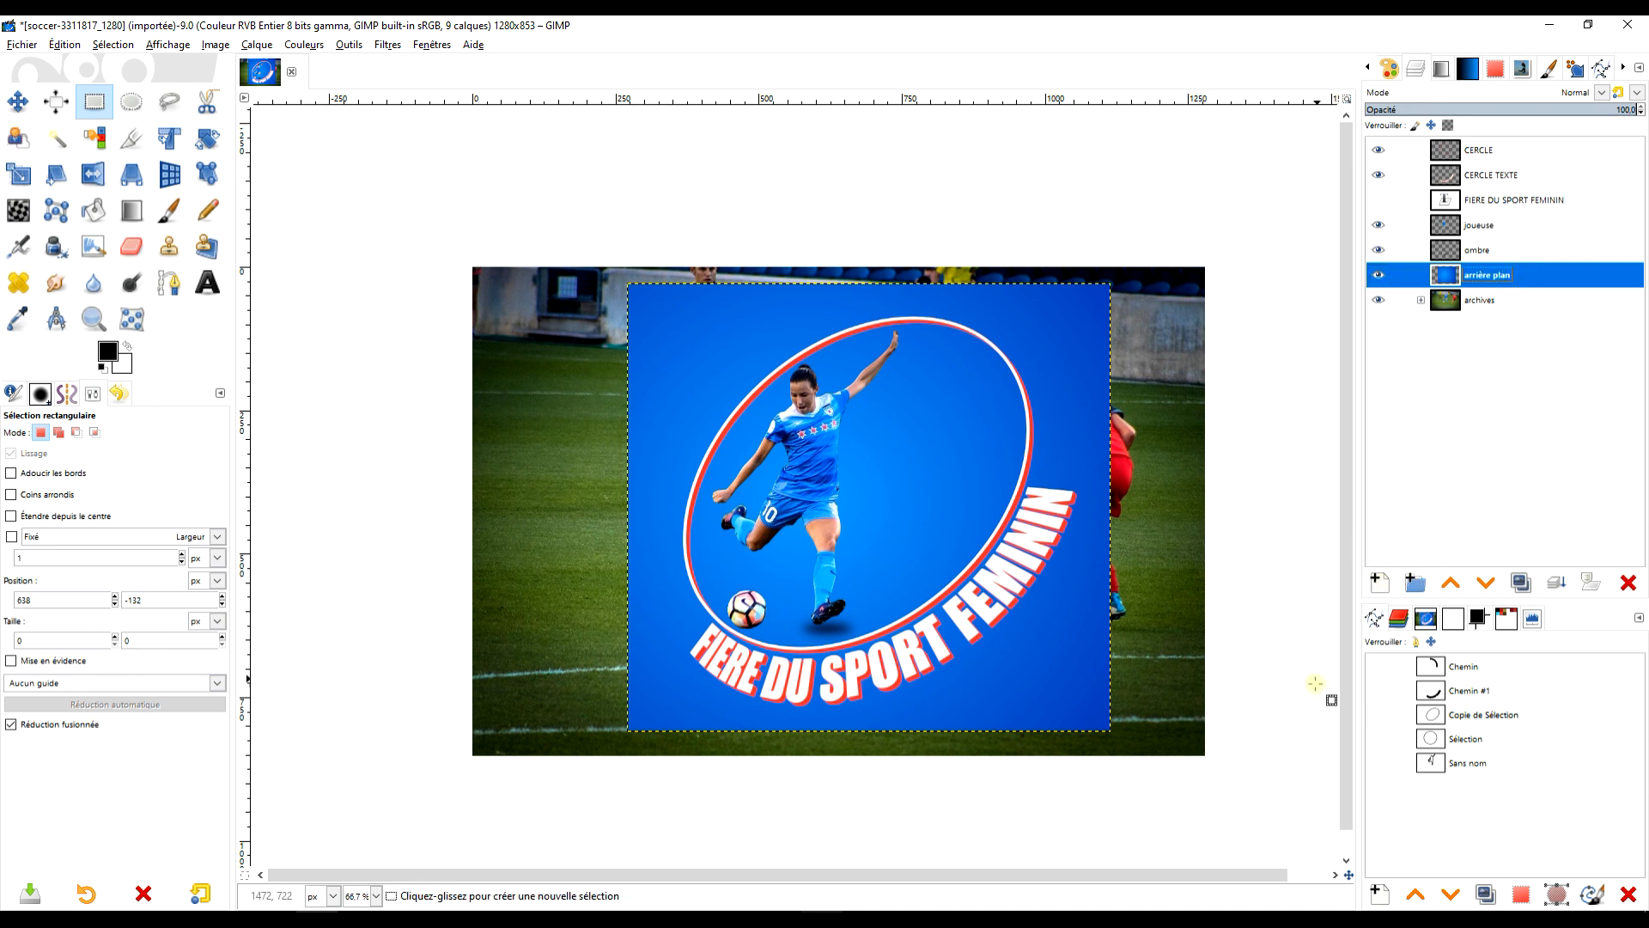
pyautogui.click(1380, 583)
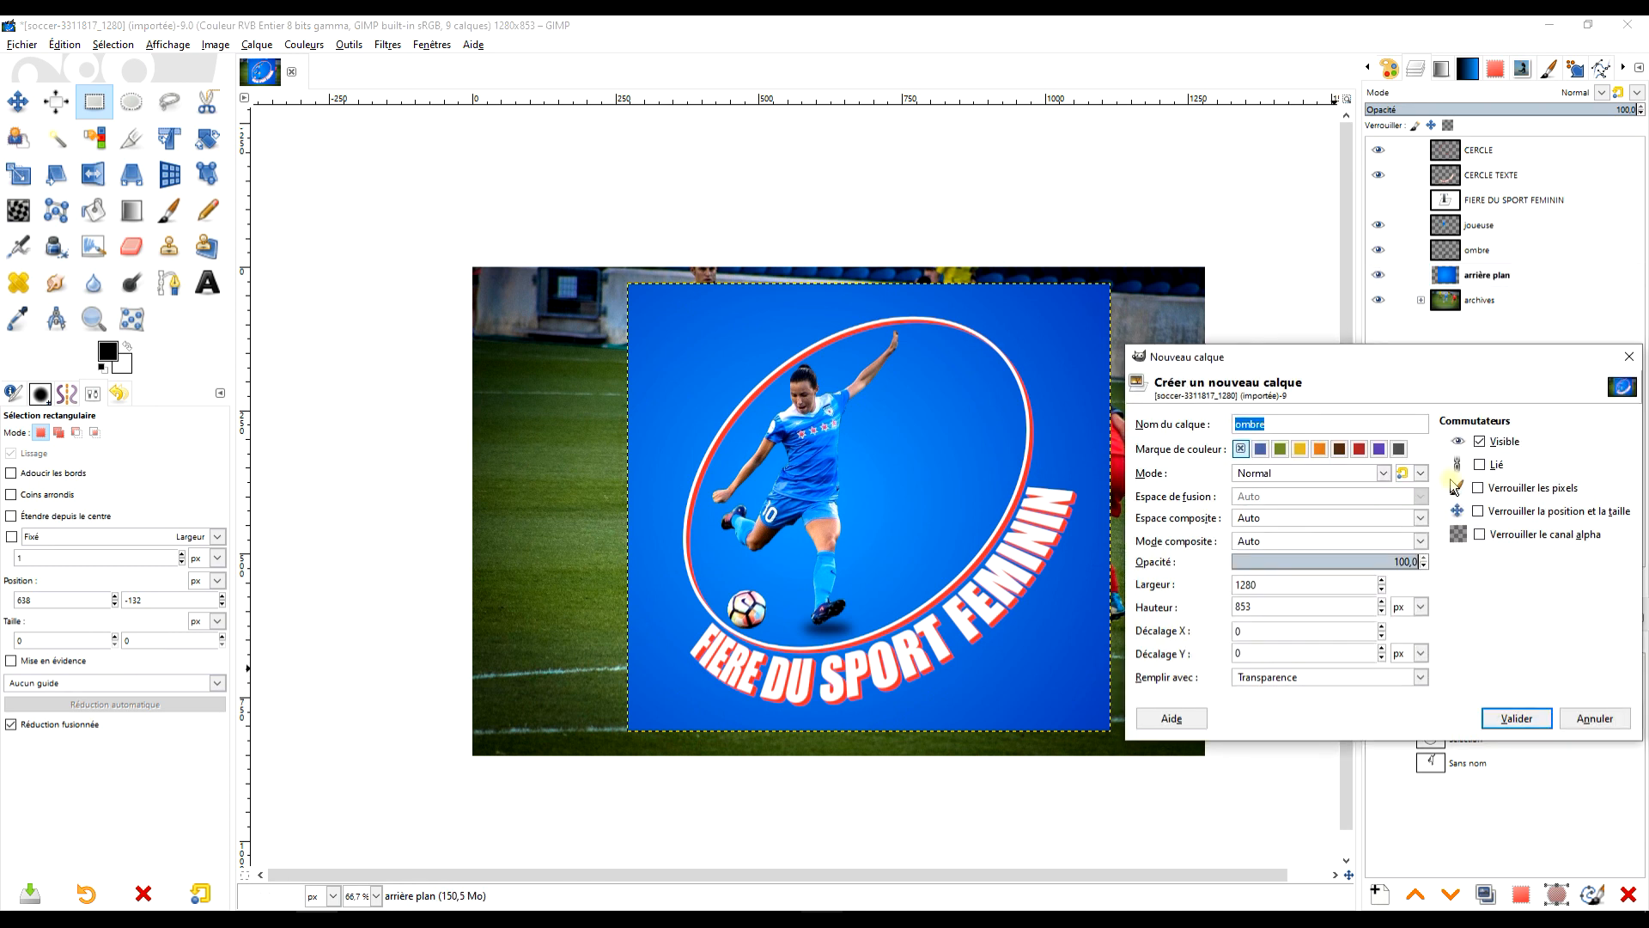
pyautogui.write('fond')
pyautogui.press('Return')
pyautogui.click(1499, 274)
pyautogui.moveTo(1499, 308); pyautogui.dragTo(1499, 314)
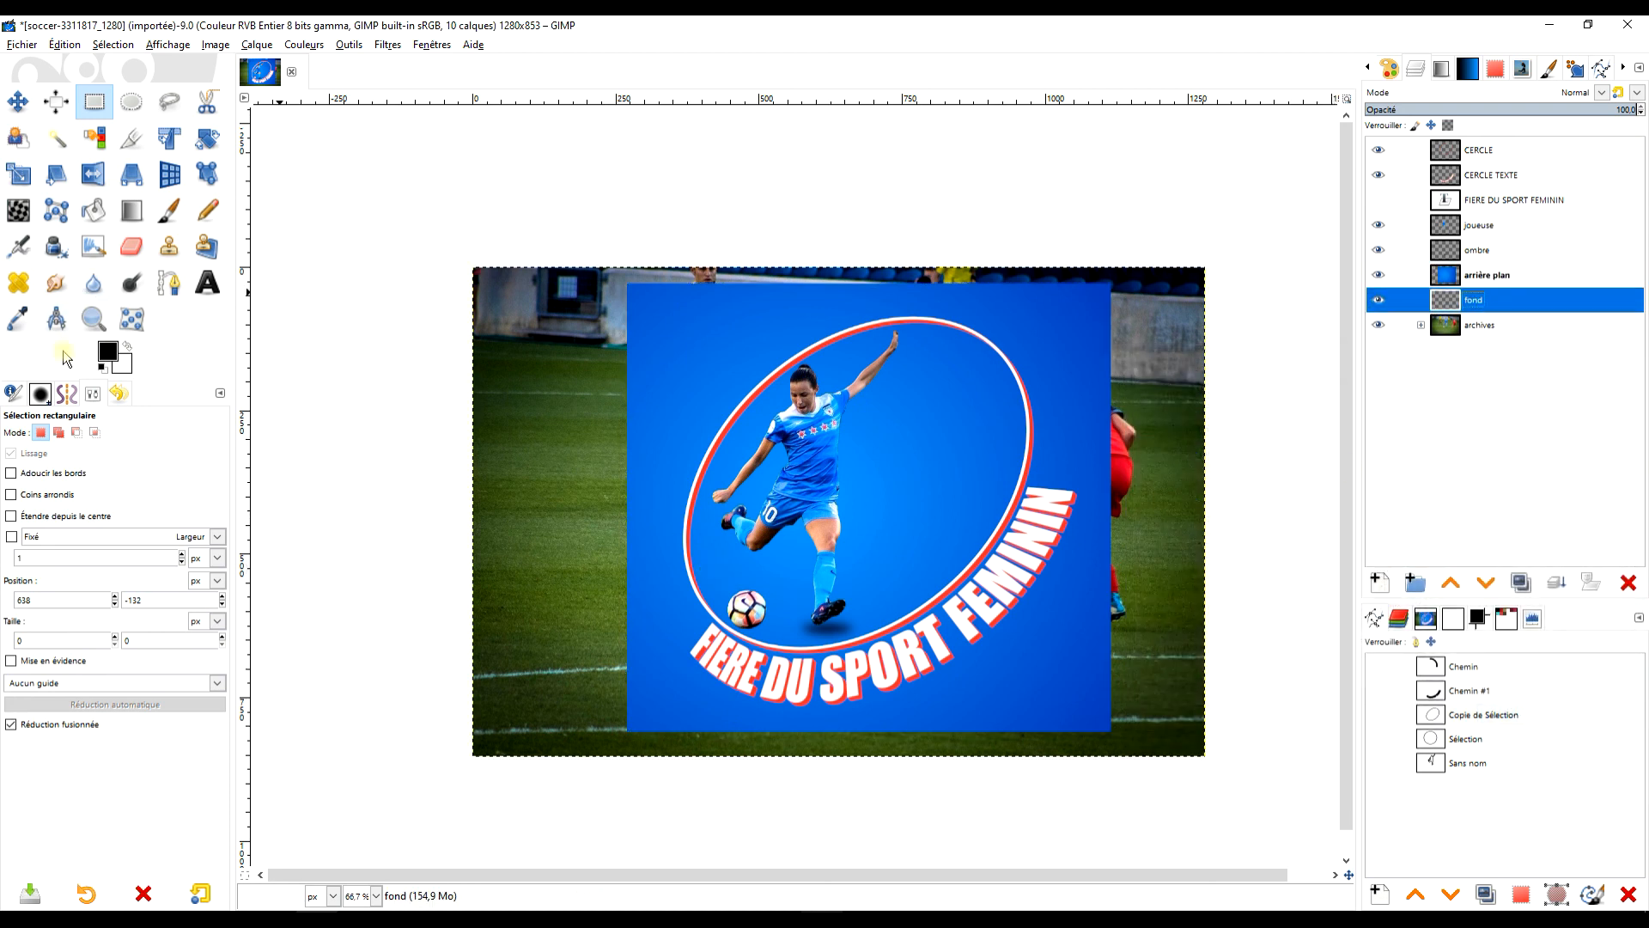
pyautogui.moveTo(114, 355); pyautogui.dragTo(550, 414)
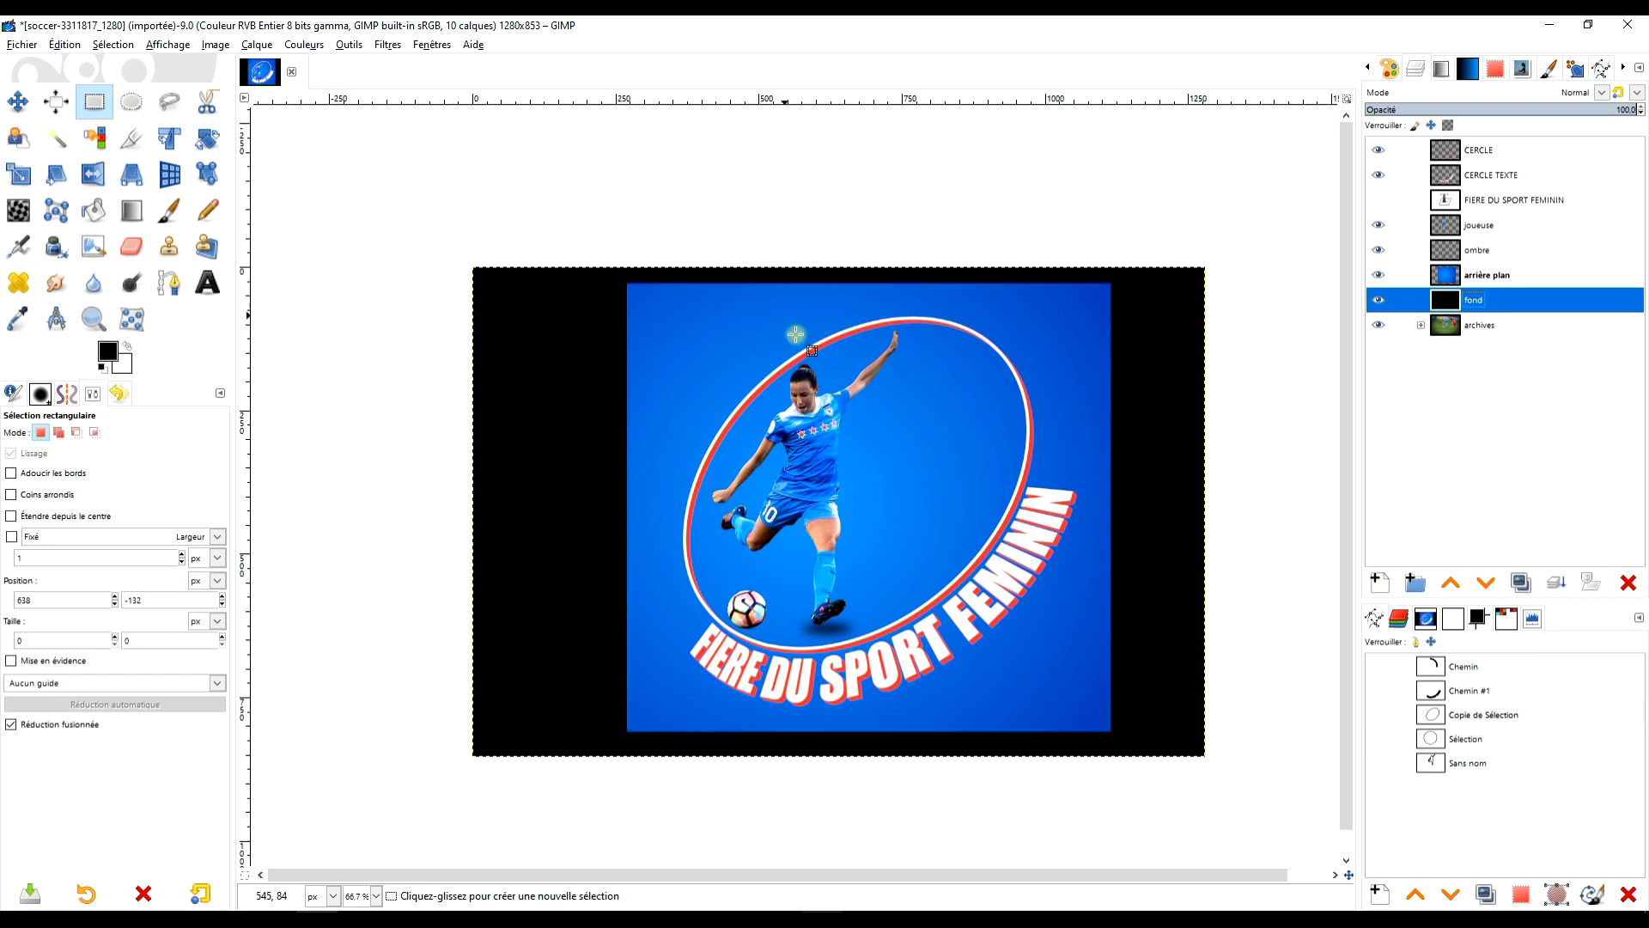
# Activate the Crop tool for the black-framed poster
pyautogui.scroll(1, 768, 457)
pyautogui.moveTo(957, 503); pyautogui.dragTo(863, 434)
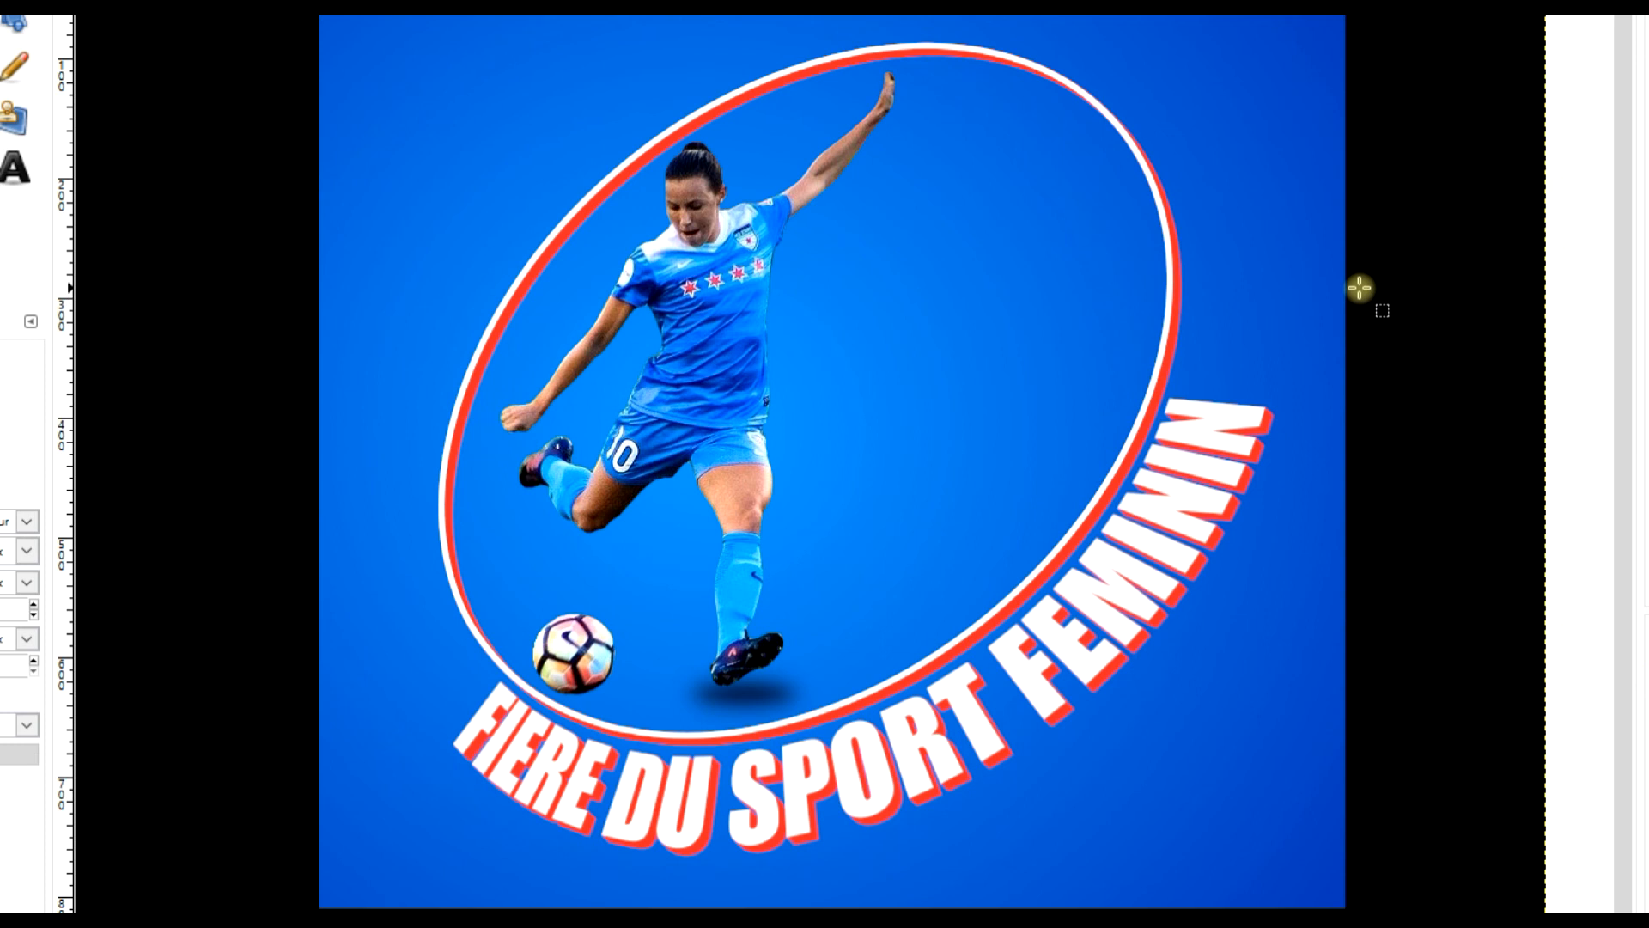
pyautogui.scroll(1, 1359, 288)
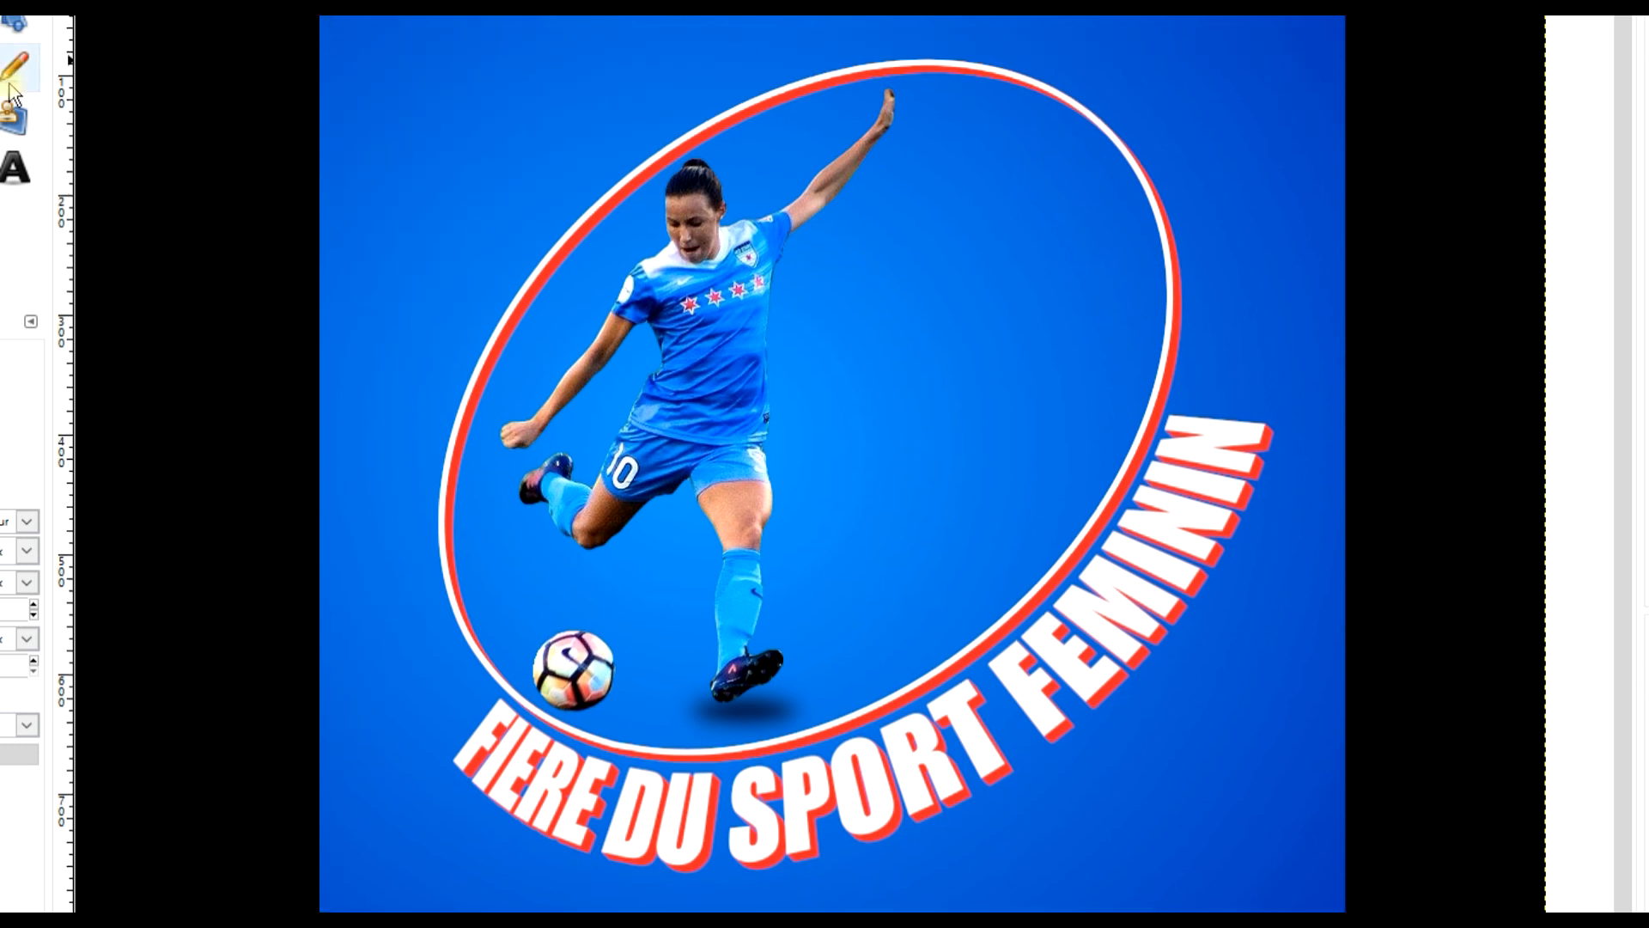
pyautogui.hotkey('shift', 'c')
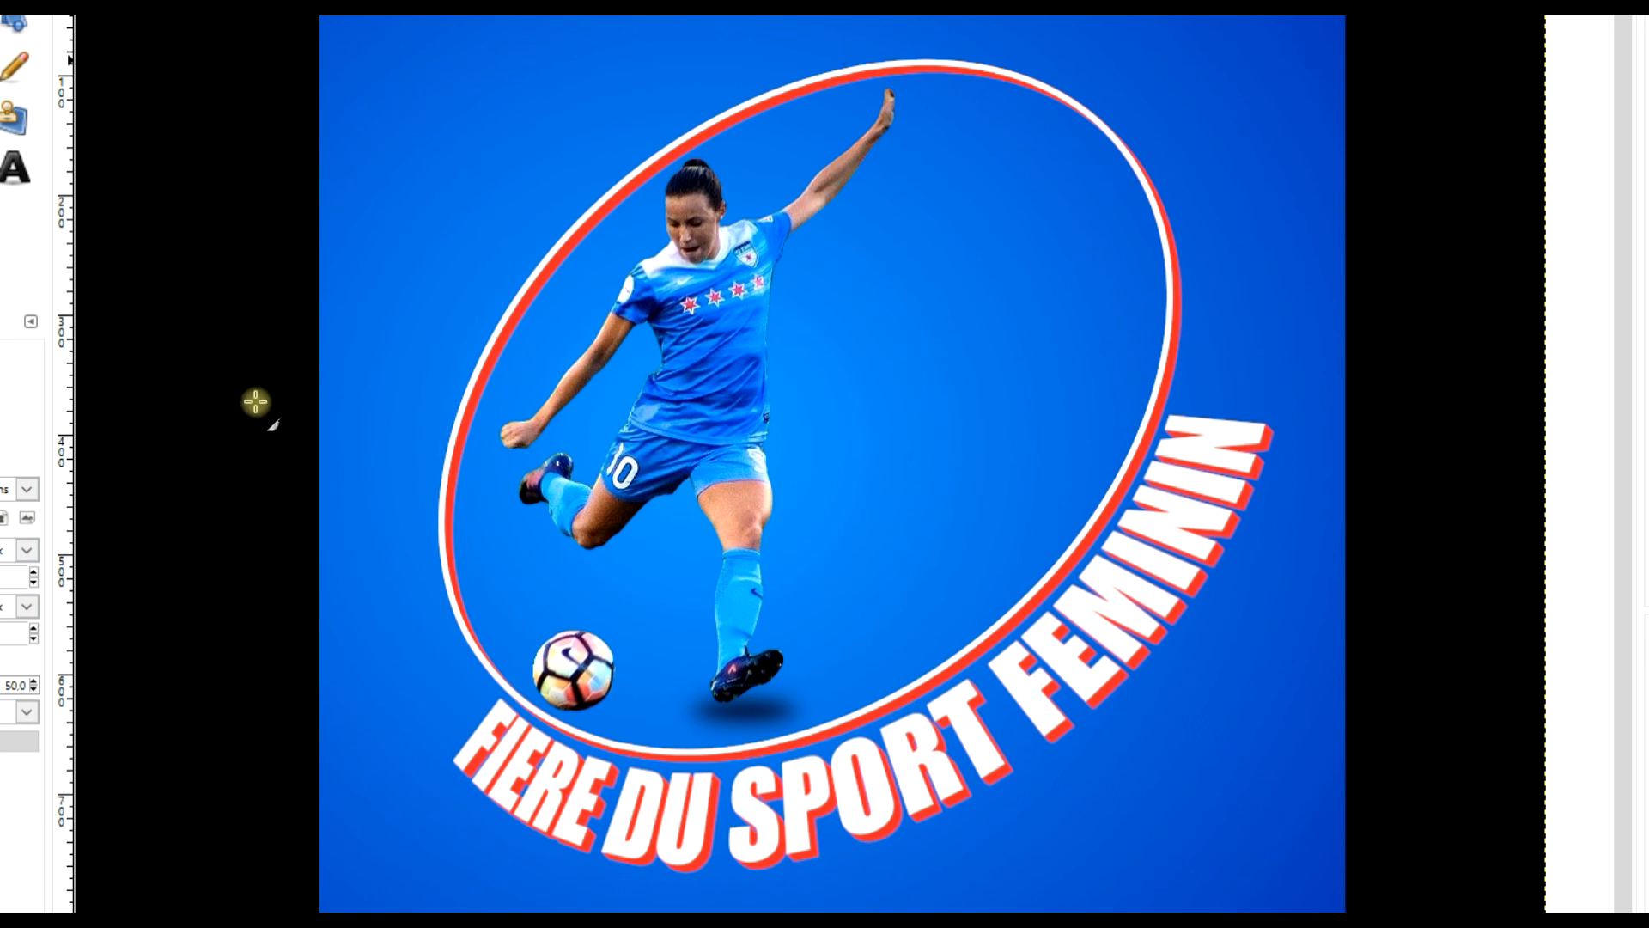